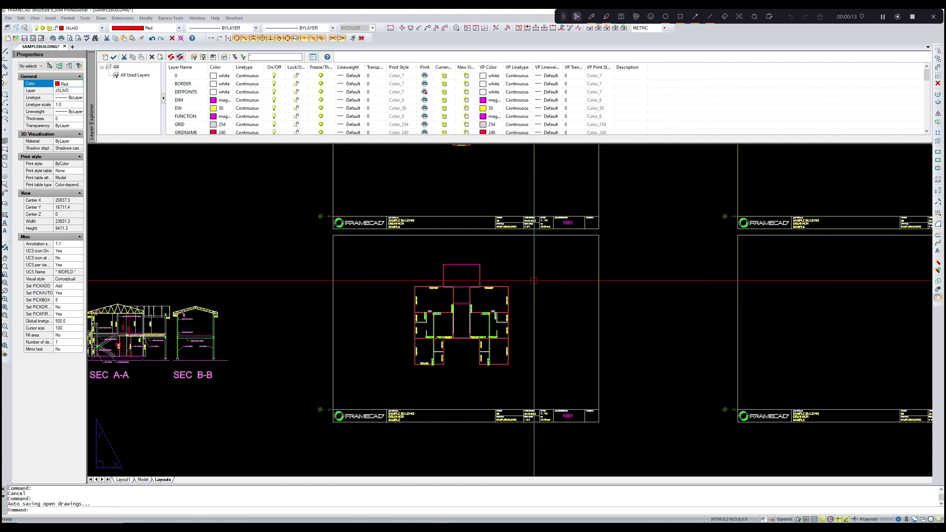
- Examine the walls and openings of the central bay in the floor plan layout, and check the 3D model
scroll(462, 335, "up", 4)
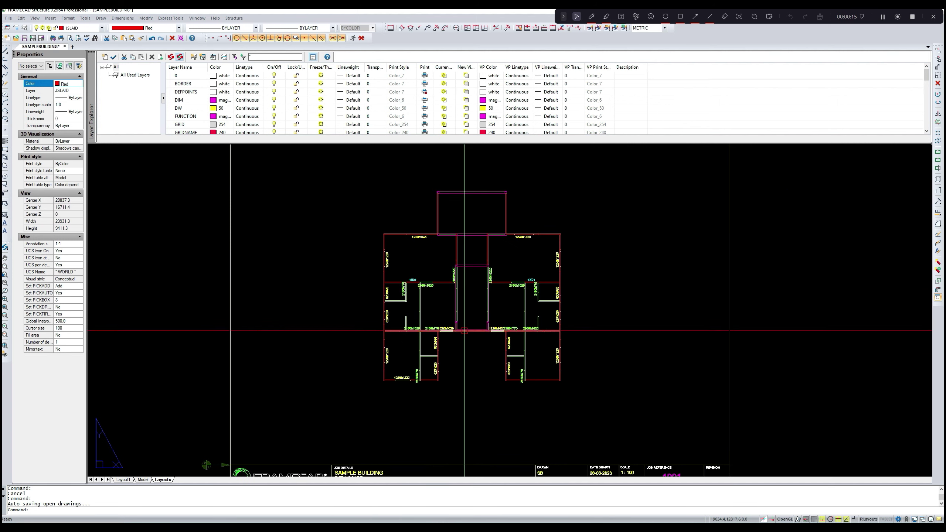
scroll(464, 330, "up", 4)
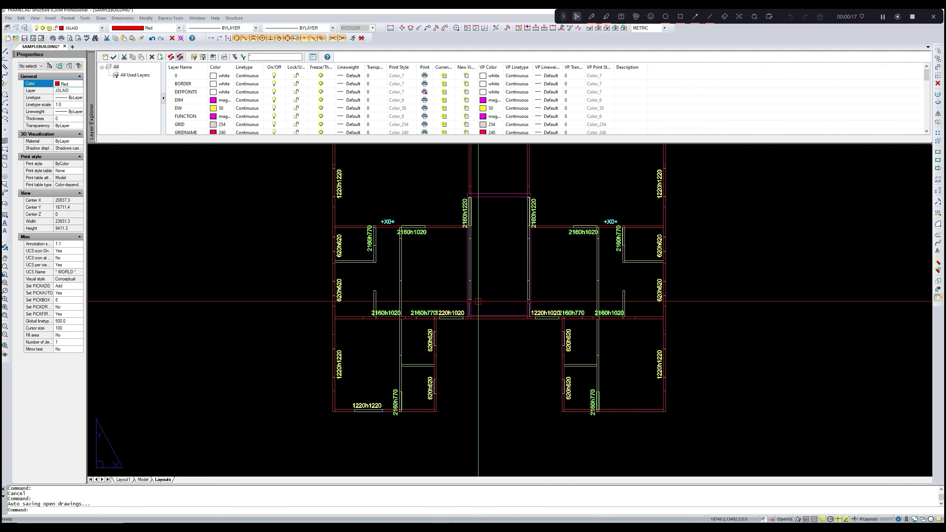
scroll(478, 301, "up", 2)
scroll(478, 302, "up", 2)
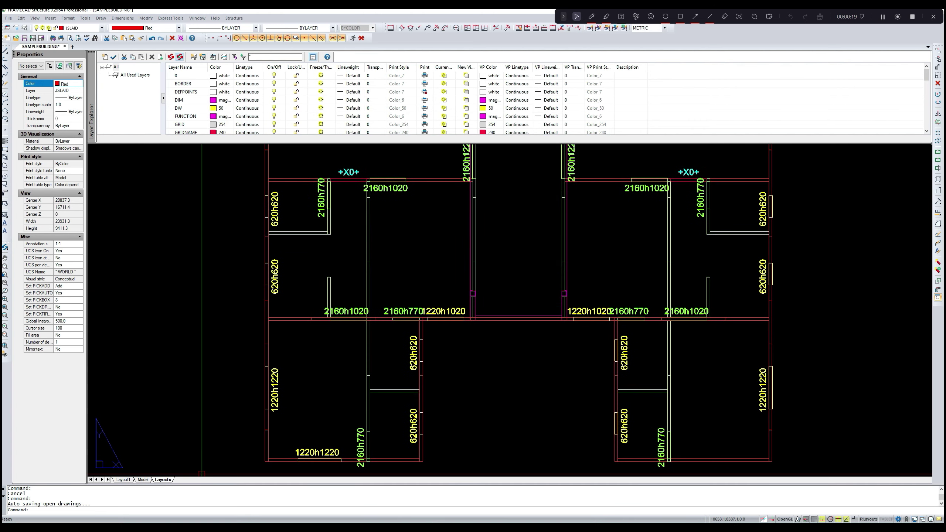
left_click(145, 480)
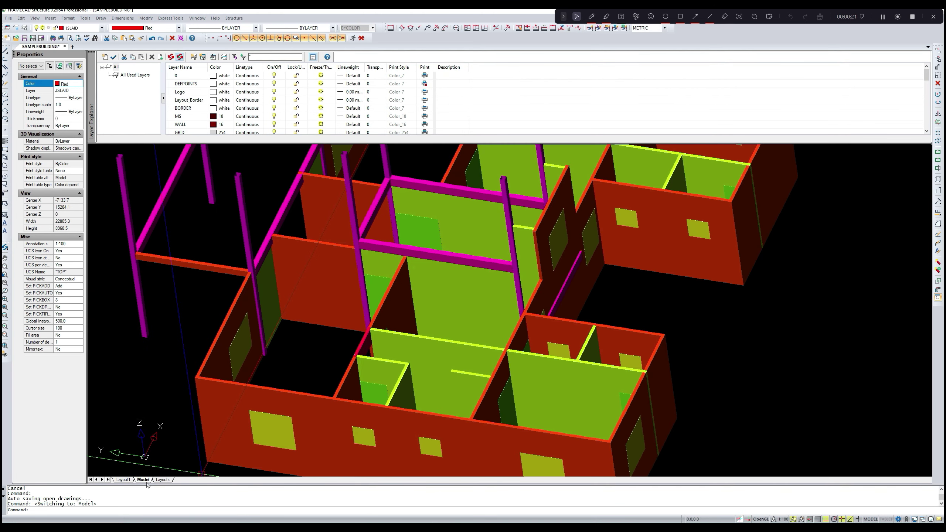
left_click(163, 480)
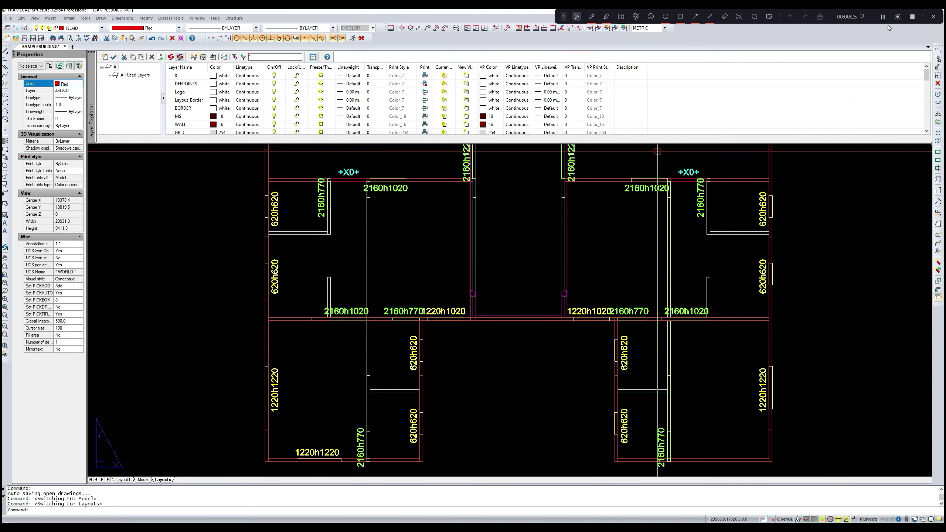
- Regenerate the 3D model with P3D and examine the magenta beams and the walls around the central bay
left_click(143, 480)
scroll(425, 337, "up", 3)
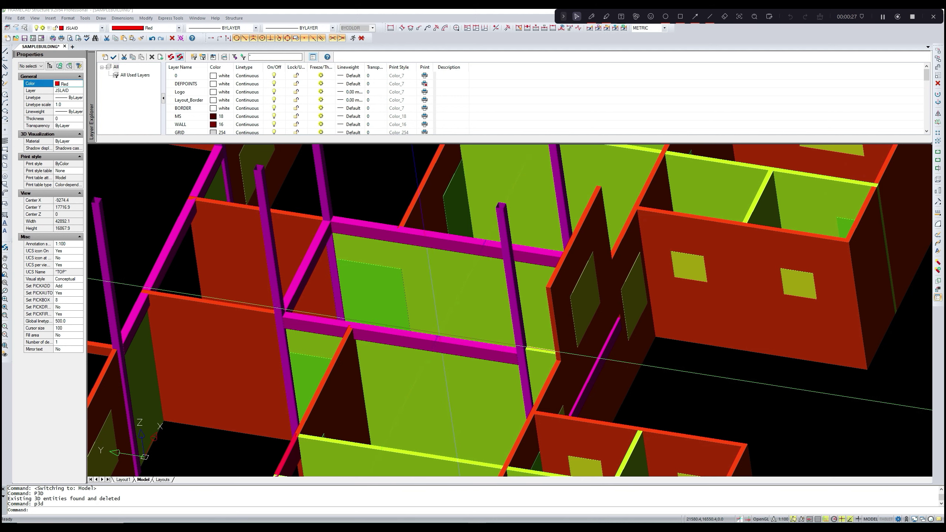
scroll(425, 339, "down", 5)
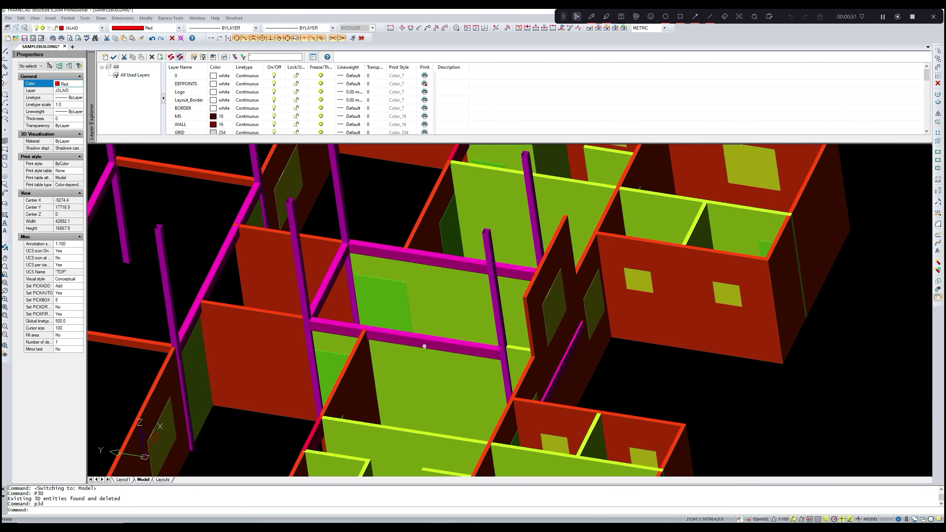
middle_click_drag(425, 347, 485, 351)
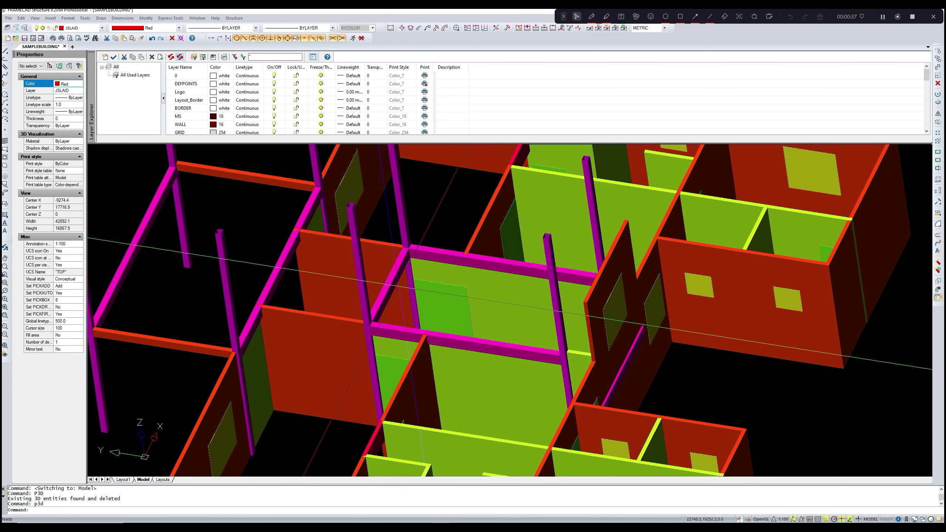
scroll(396, 280, "up", 2)
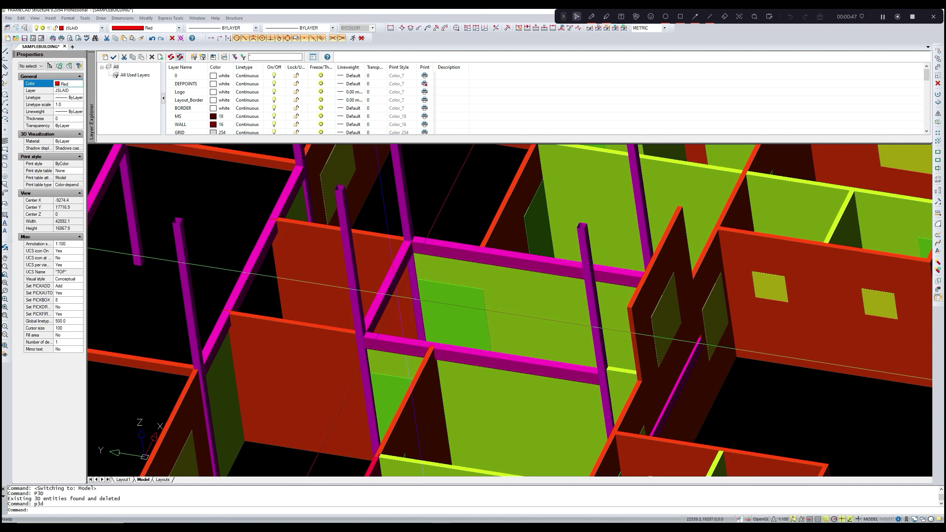
scroll(395, 293, "down", 2)
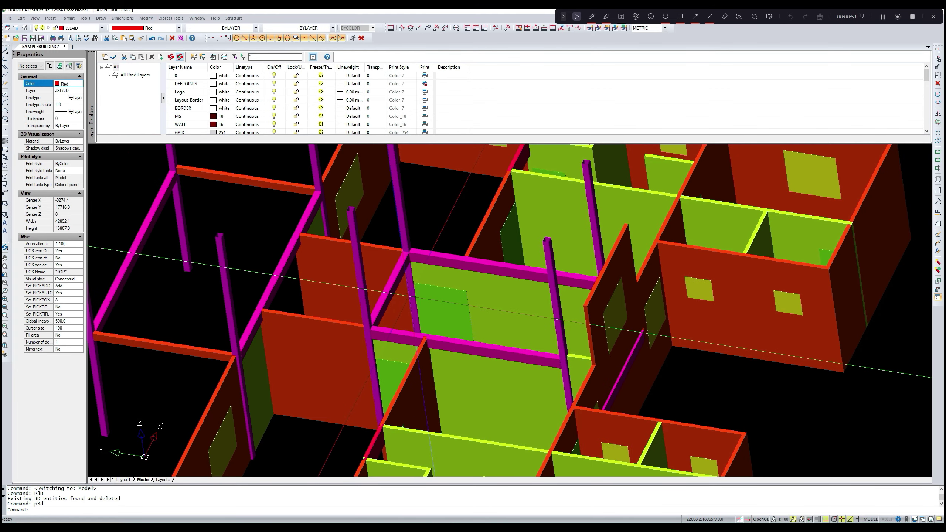
scroll(410, 297, "down", 2)
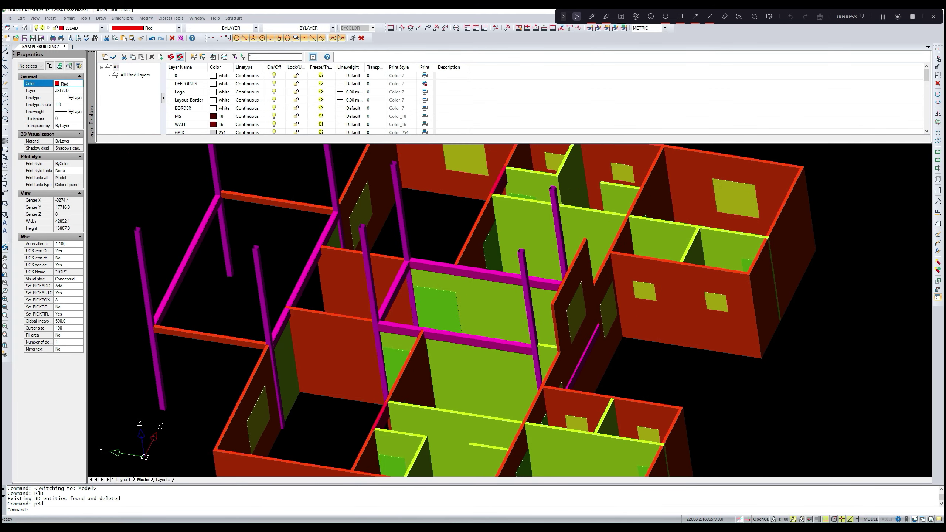
middle_click_drag(421, 277, 413, 297)
scroll(414, 299, "down", 2)
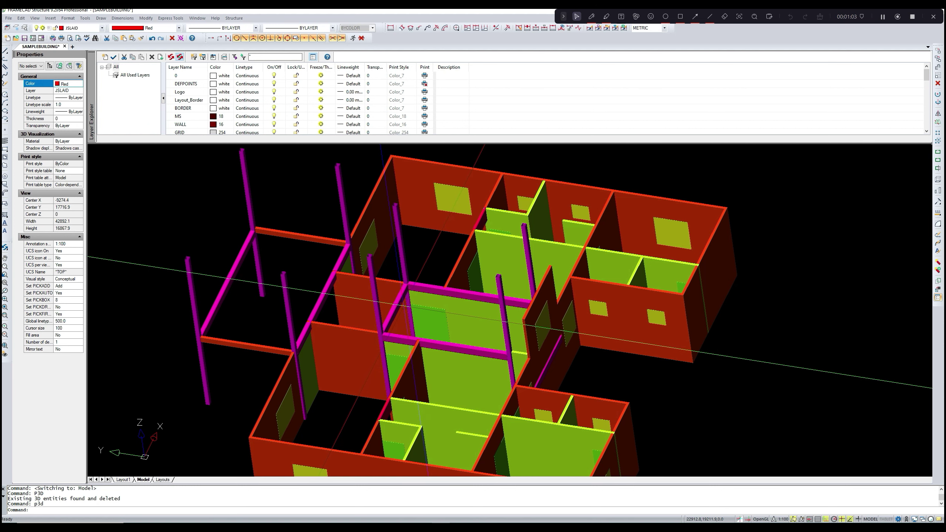
scroll(412, 298, "up", 1)
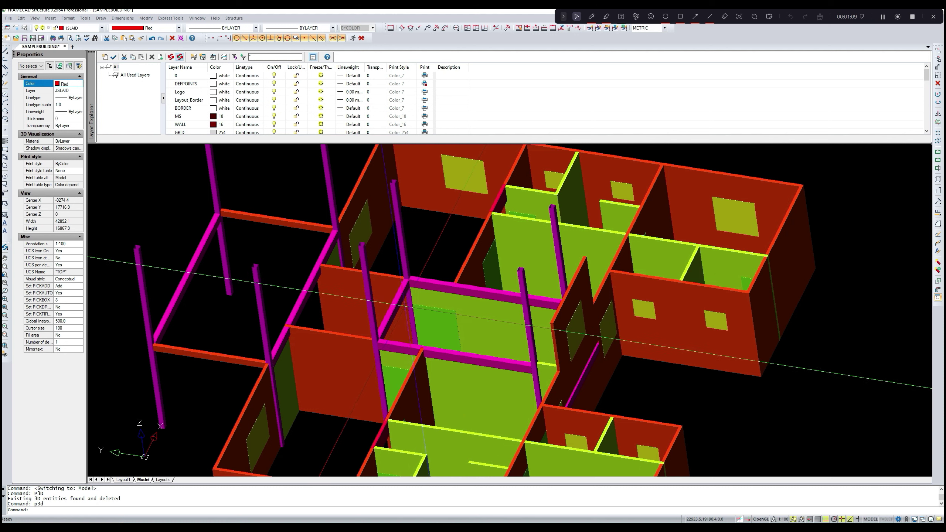
scroll(527, 325, "down", 1)
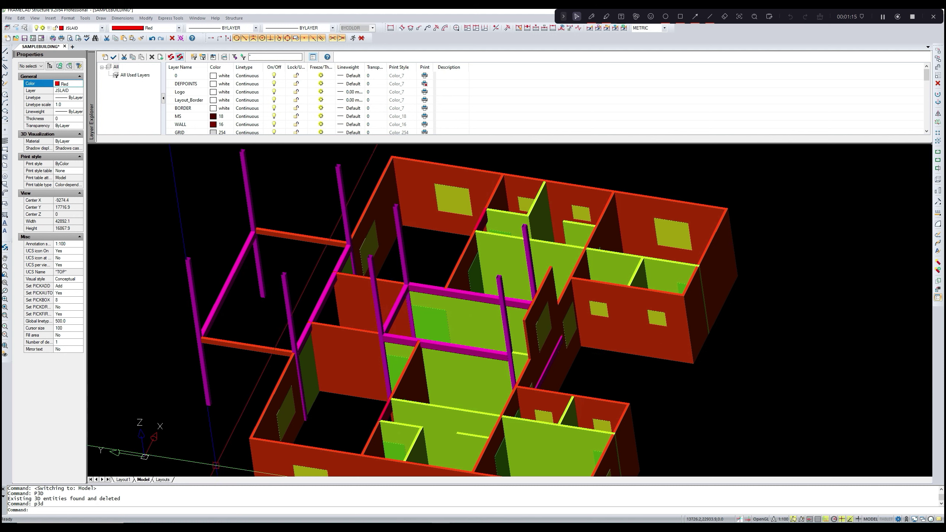
- In the floor plan layout, use LI to open the properties of the central bay's two long side beams and its cross beam
left_click(163, 479)
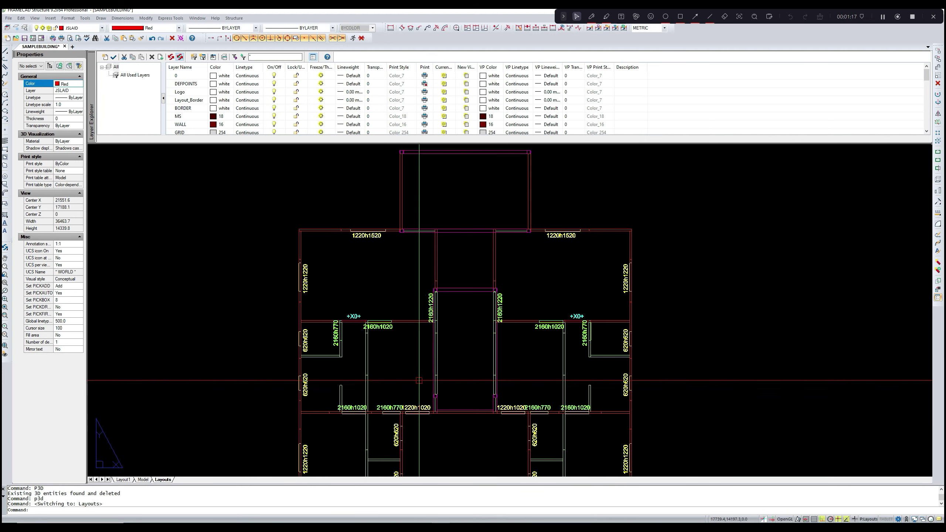
scroll(448, 382, "up", 5)
scroll(448, 382, "up", 3)
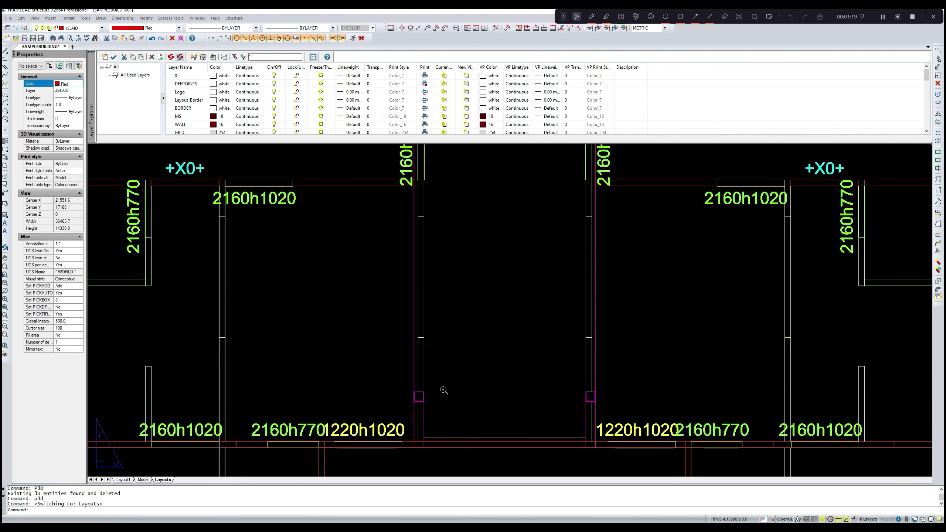
scroll(438, 389, "down", 3)
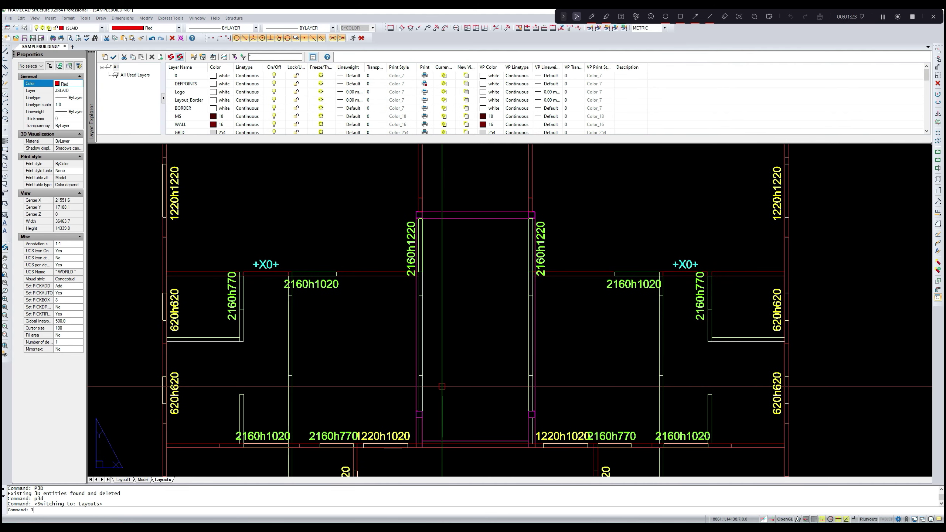
type("L")
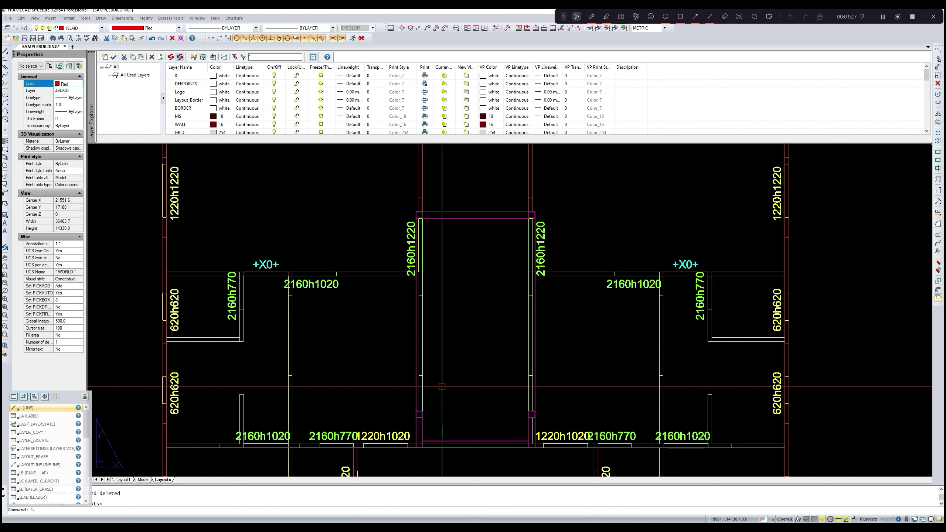
type("I")
key("Return")
scroll(415, 396, "up", 3)
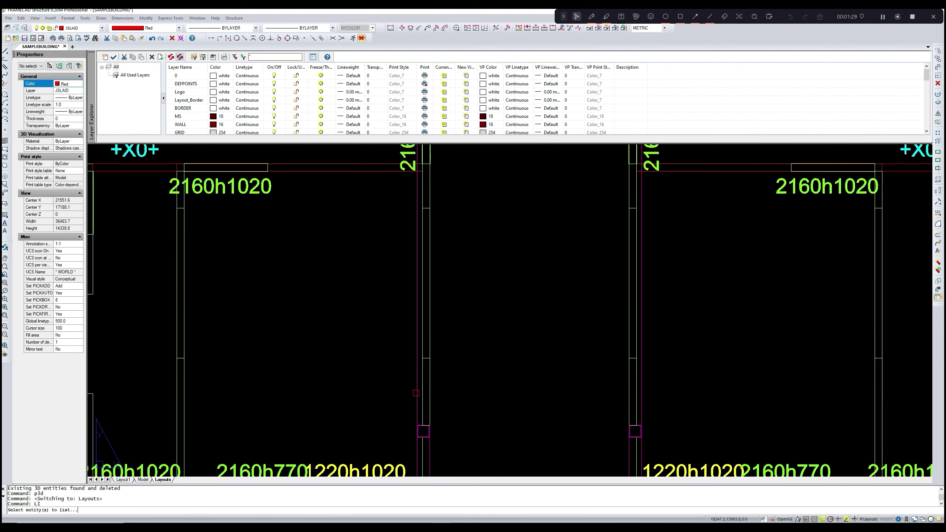
left_click(417, 395)
left_click(643, 391)
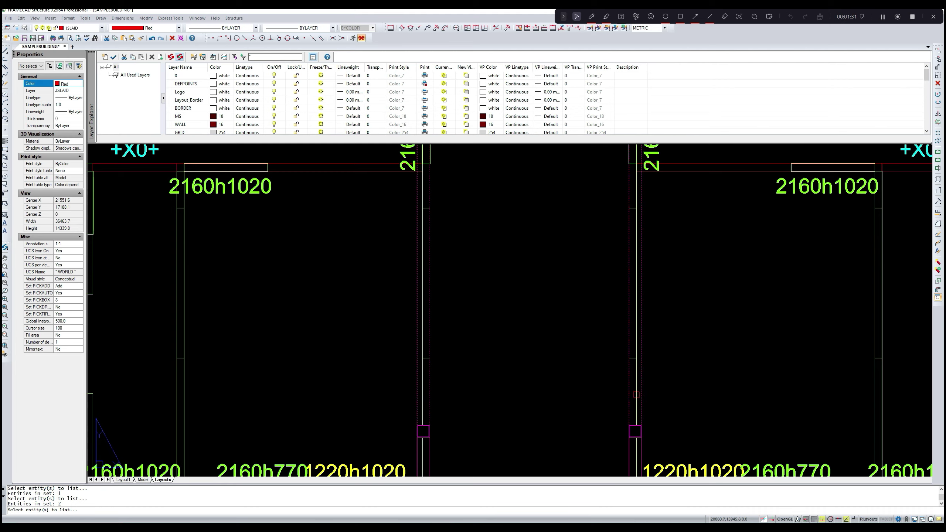
scroll(641, 395, "down", 3)
mouse_move(610, 369)
middle_mouse_down()
mouse_move(599, 393)
mouse_move(571, 398)
middle_mouse_up()
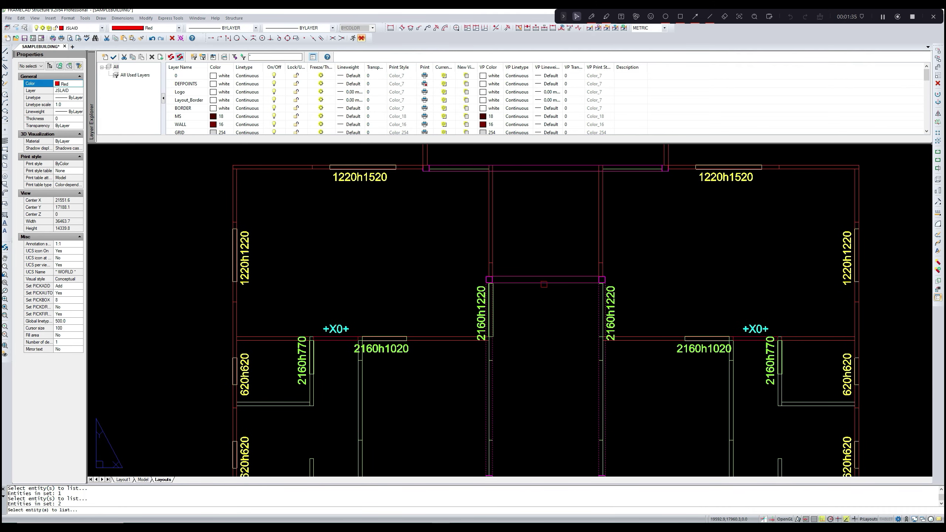
left_click(536, 299)
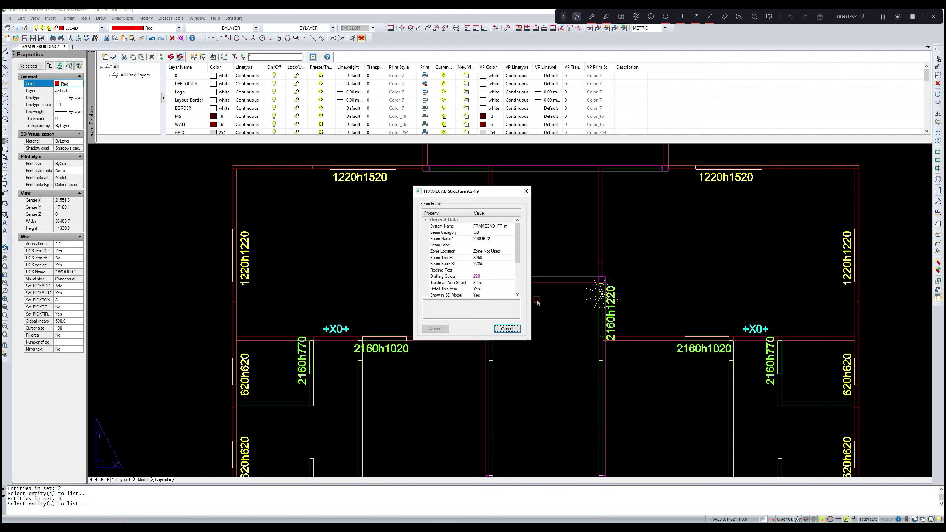
- Set the three beams' Beam Top RL to 3400 and Beam Base RL to 3134, and apply the amendment
mouse_move(517, 252)
left_mouse_down()
mouse_move(517, 276)
mouse_move(517, 262)
left_mouse_up()
left_click(485, 240)
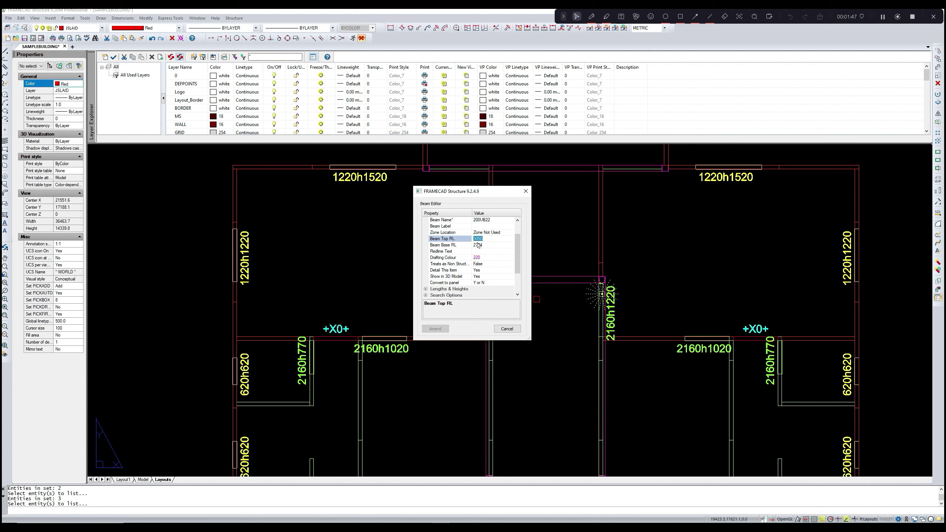
type("3")
key("Tab")
type("74")
left_click(487, 240)
key("Tab")
type("3134")
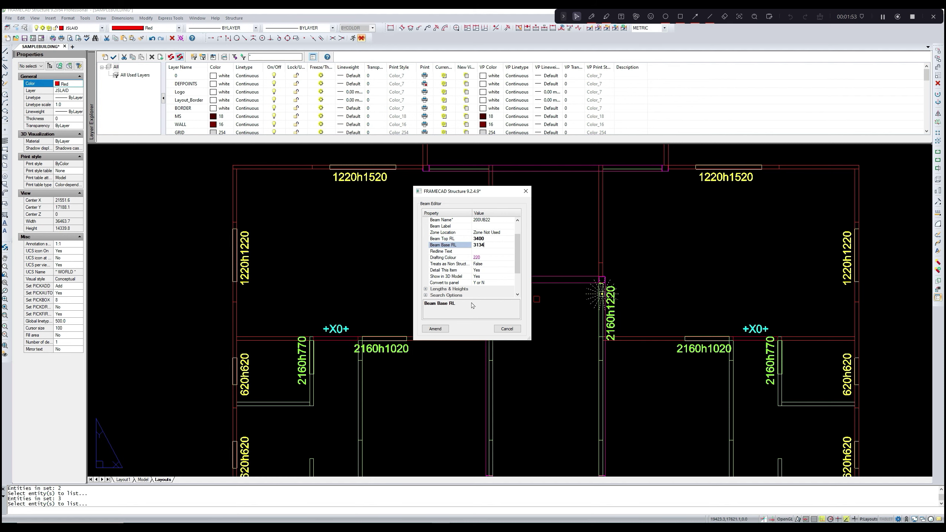
left_click(435, 328)
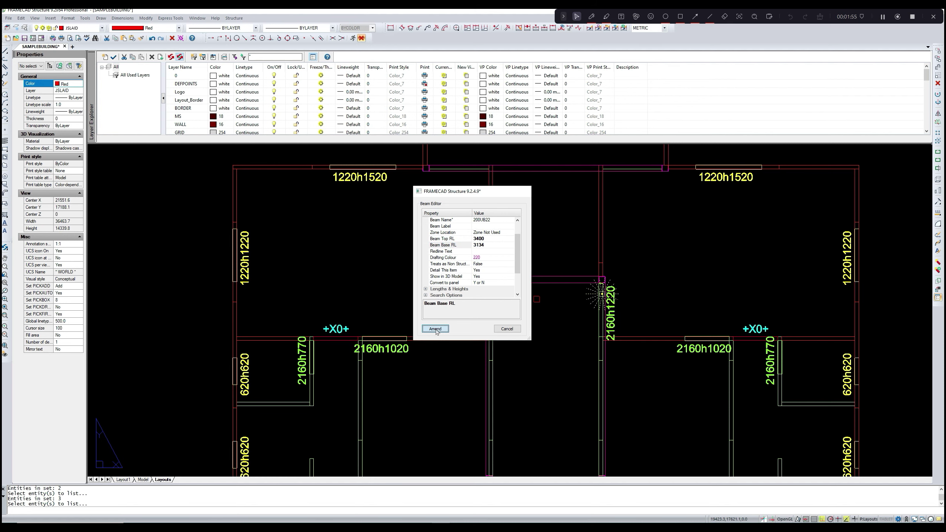
- Inspect the non-load-bearing wall panels beneath the west side beam of the central bay
scroll(491, 278, "up", 4)
middle_click_drag(491, 278, 491, 226)
scroll(491, 227, "up", 1)
scroll(488, 273, "down", 2)
middle_click_drag(492, 295, 493, 276)
scroll(488, 312, "up", 2)
key("Escape")
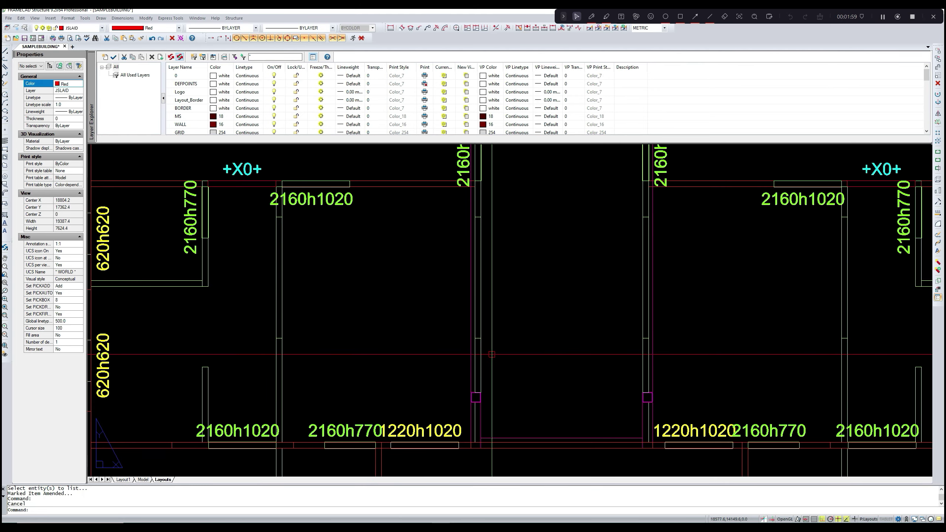
middle_click_drag(482, 364, 482, 350)
left_click(481, 351)
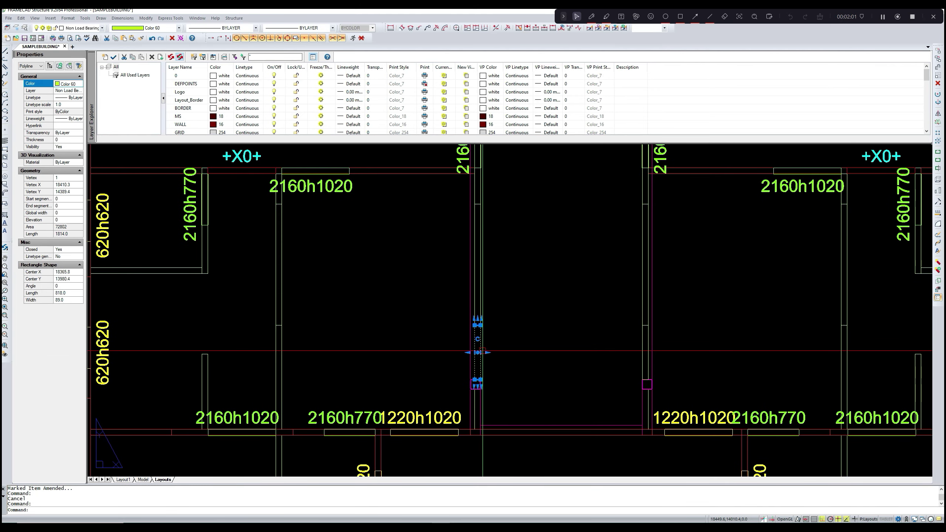
scroll(520, 336, "down", 1)
middle_click_drag(521, 324, 507, 343)
key("Escape")
scroll(507, 343, "up", 1)
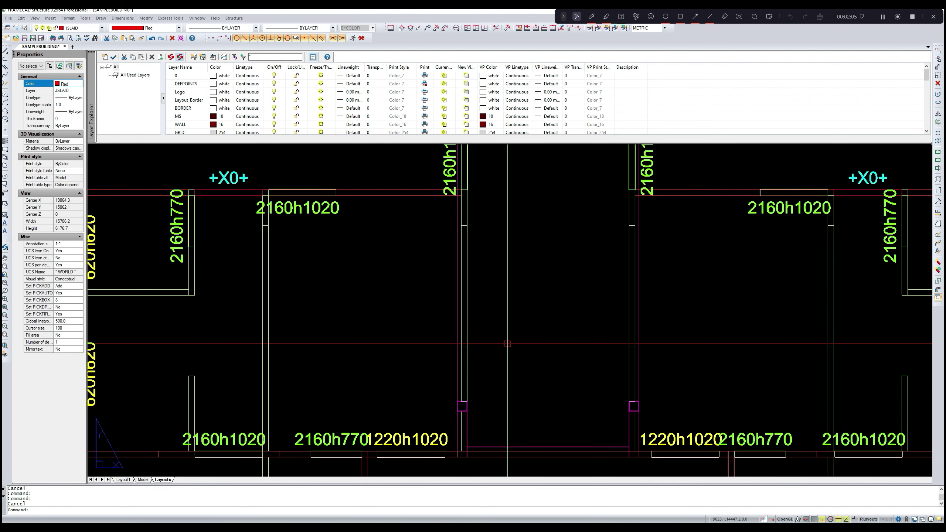
type("li")
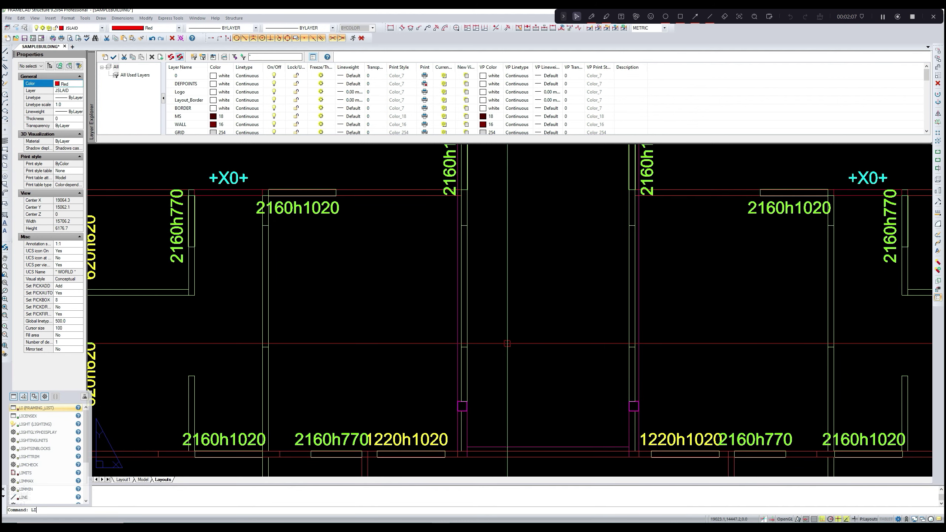
key("Return")
left_click(471, 371)
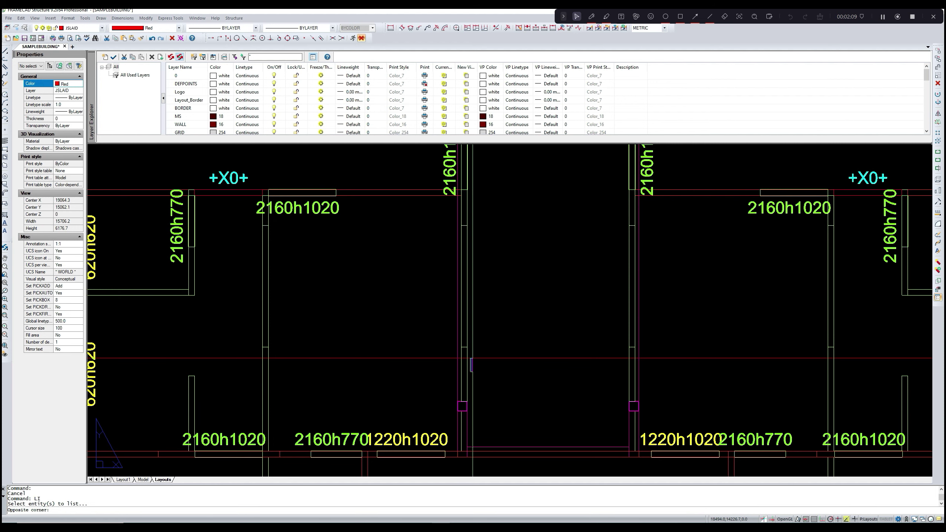
key("Escape")
- Use LI to open the properties of the three wall panels along each long side of the central bay, between the columns
key("Return")
left_click(467, 367)
left_click(468, 333)
scroll(478, 309, "down", 3)
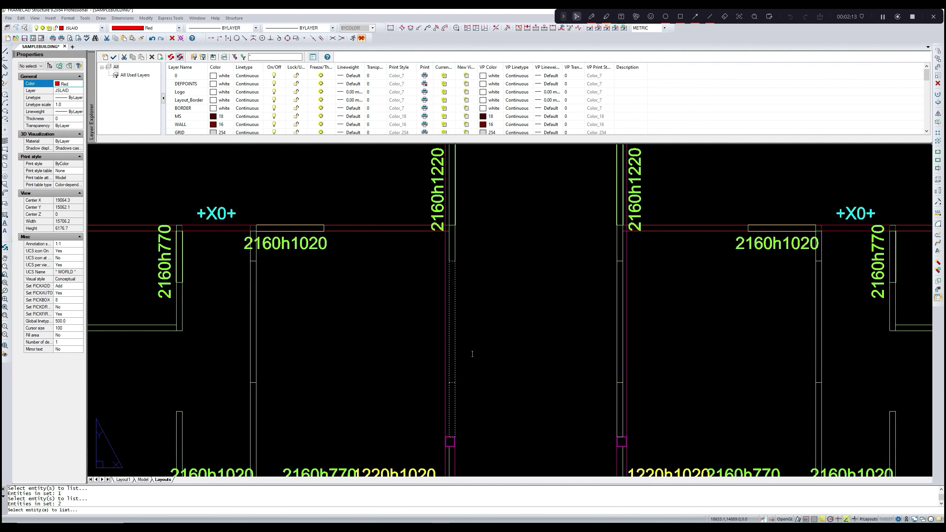
left_click(462, 278)
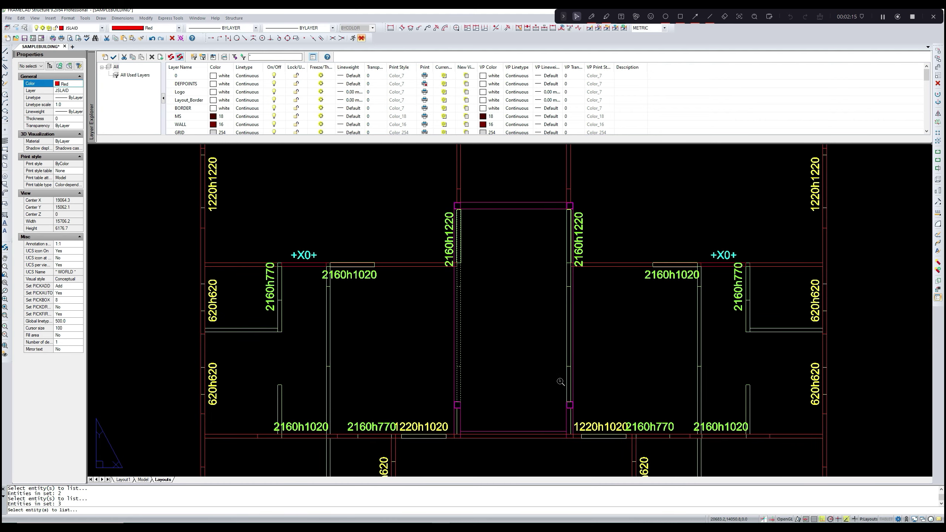
scroll(564, 381, "up", 2)
left_click(571, 378)
left_click(573, 328)
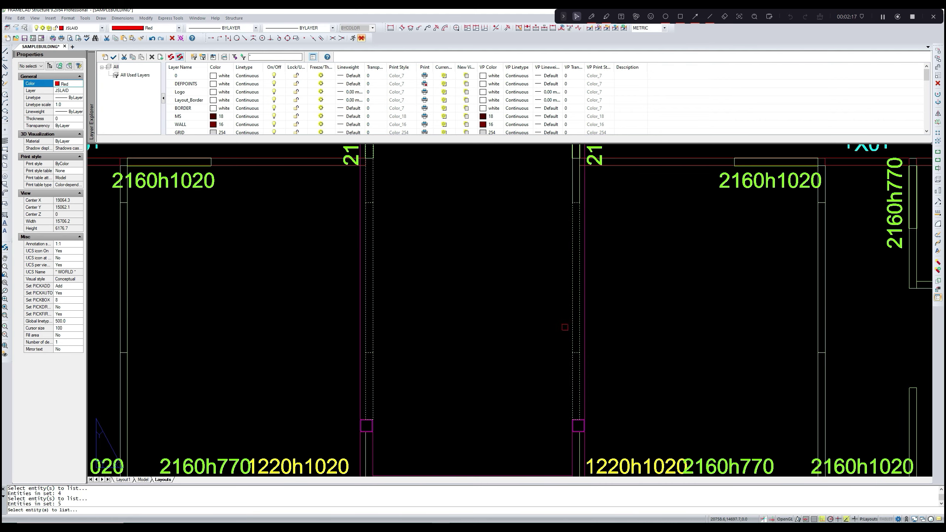
scroll(564, 331, "down", 3)
scroll(555, 285, "up", 2)
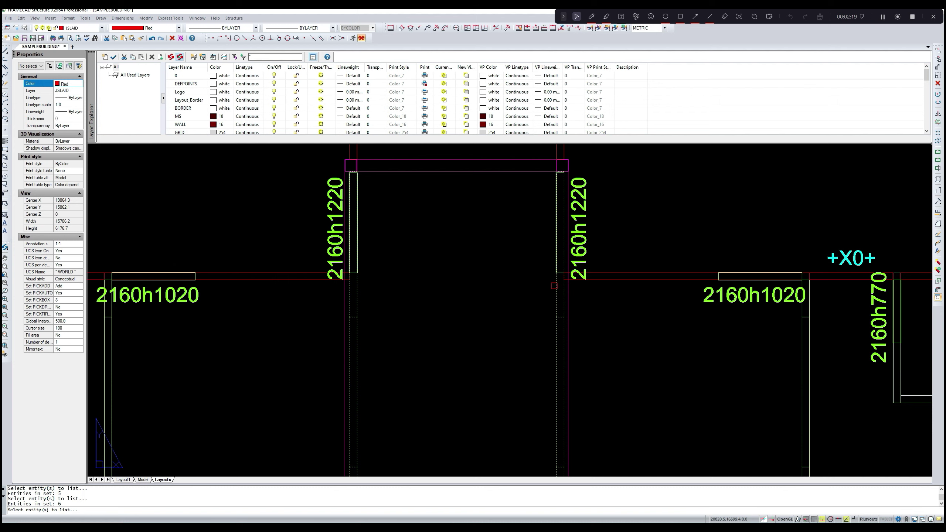
key("Return")
- Set the six selected panels' Starting Height and Finishing Height to 3134, and apply the amendment
left_click_drag(517, 242, 517, 261)
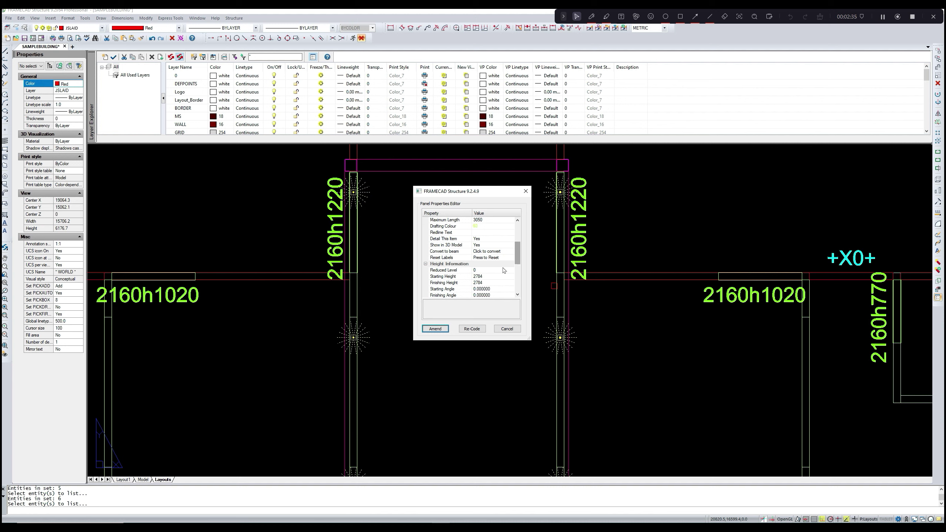
left_click(484, 275)
type("3134")
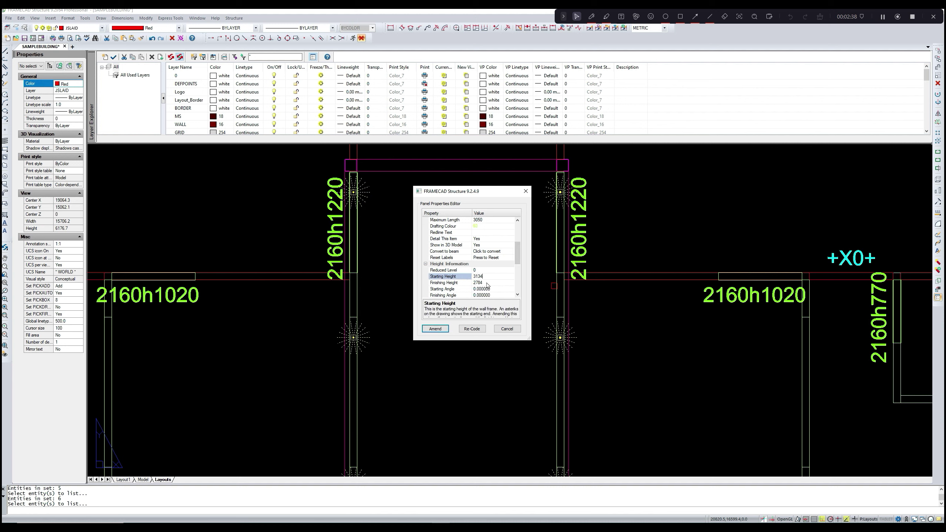
left_click(488, 285)
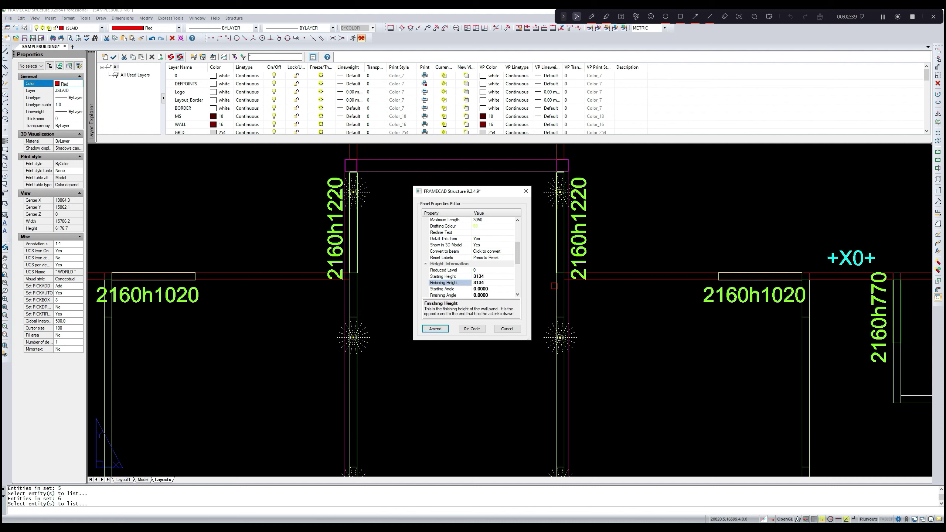
left_click(441, 328)
- Examine the stair landing in section A-A, with its W250X5 F150X8 beams and the wall height dimensions beside it
scroll(442, 327, "down", 10)
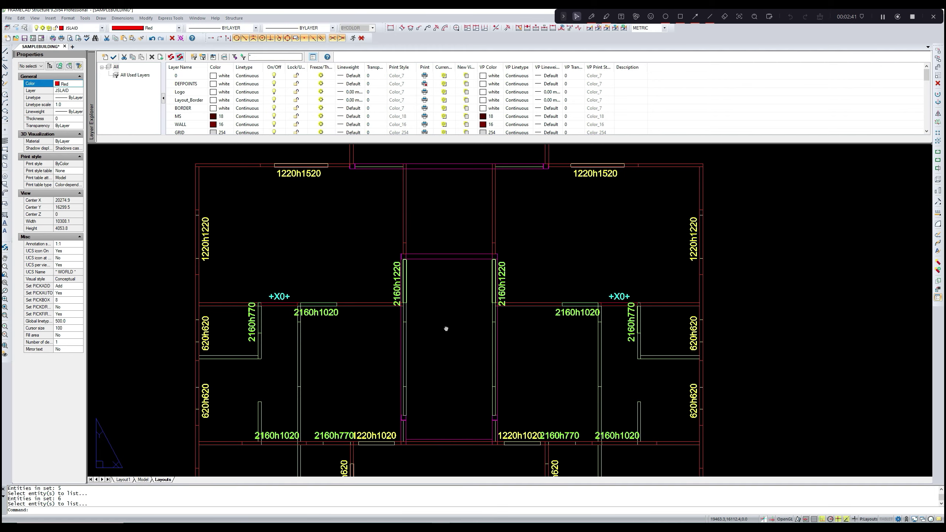
middle_click_drag(133, 286, 286, 280)
scroll(286, 280, "up", 3)
middle_click_drag(149, 283, 246, 283)
scroll(246, 284, "up", 3)
scroll(261, 285, "up", 3)
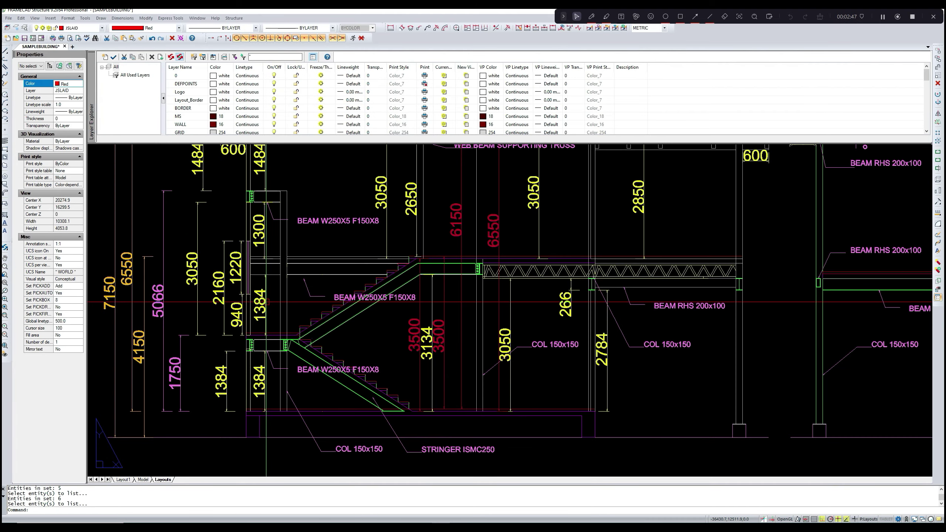
scroll(266, 286, "up", 3)
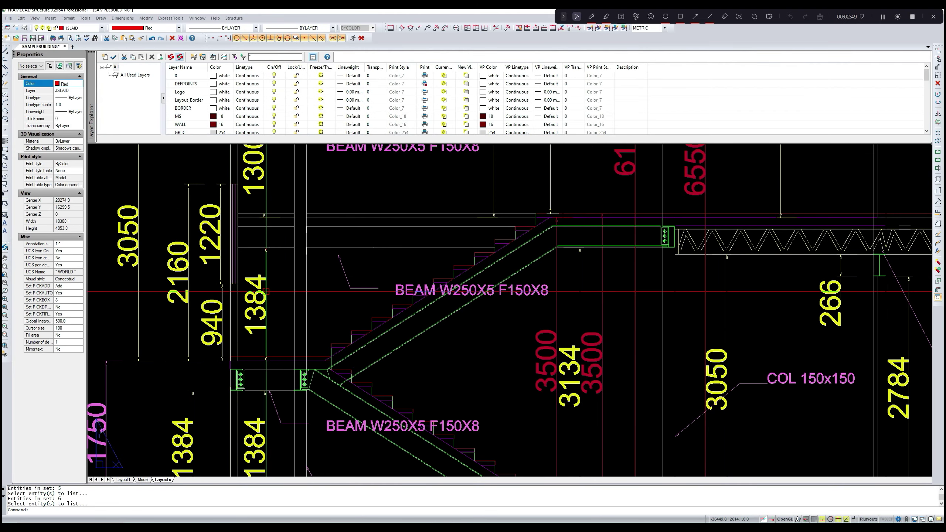
scroll(265, 291, "down", 3)
scroll(285, 306, "up", 4)
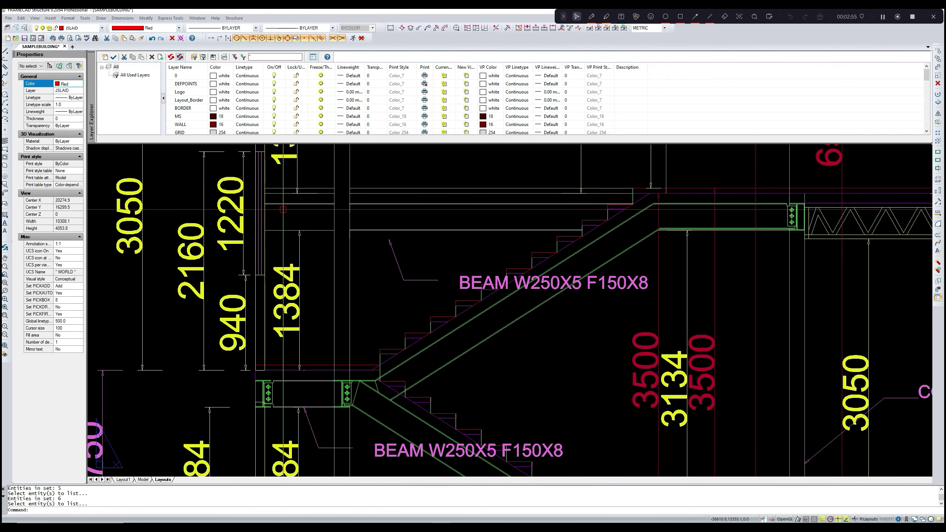
middle_click_drag(283, 209, 290, 222)
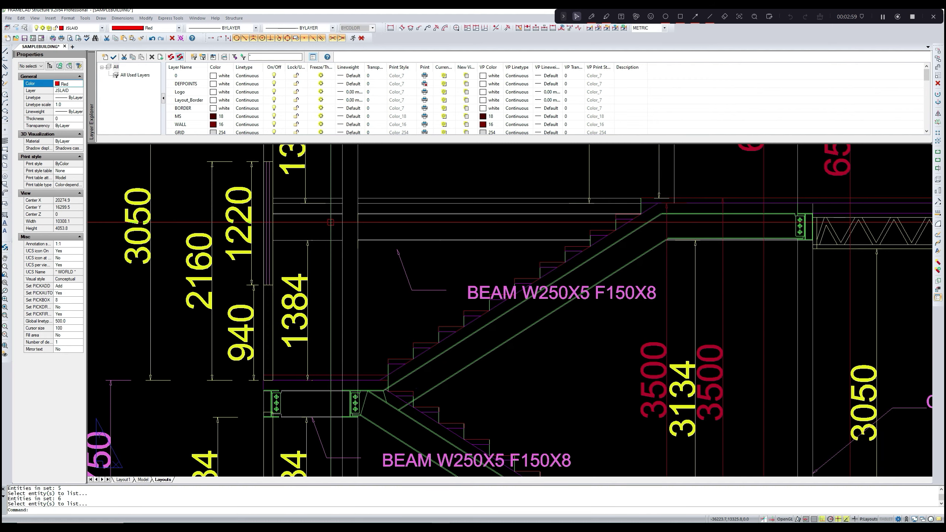
middle_click_drag(333, 226, 331, 230)
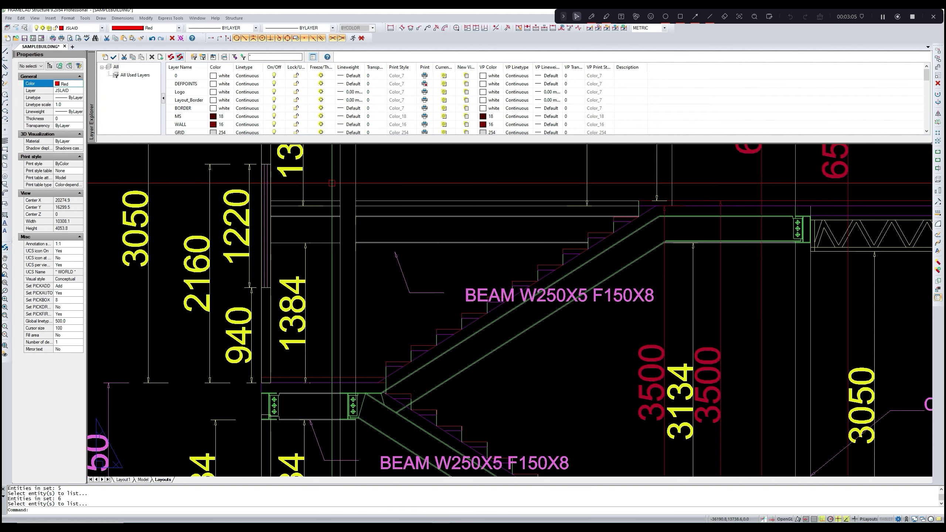
middle_click_drag(317, 205, 307, 212)
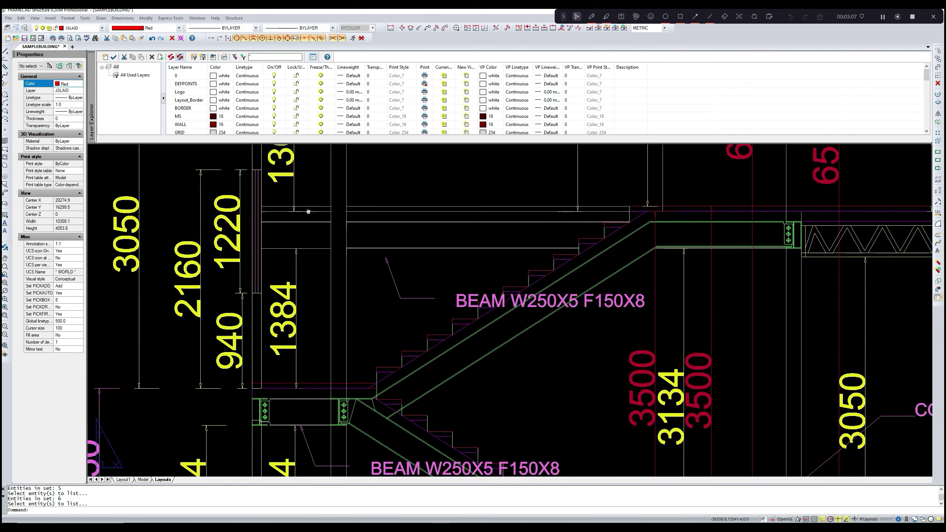
scroll(305, 216, "down", 1)
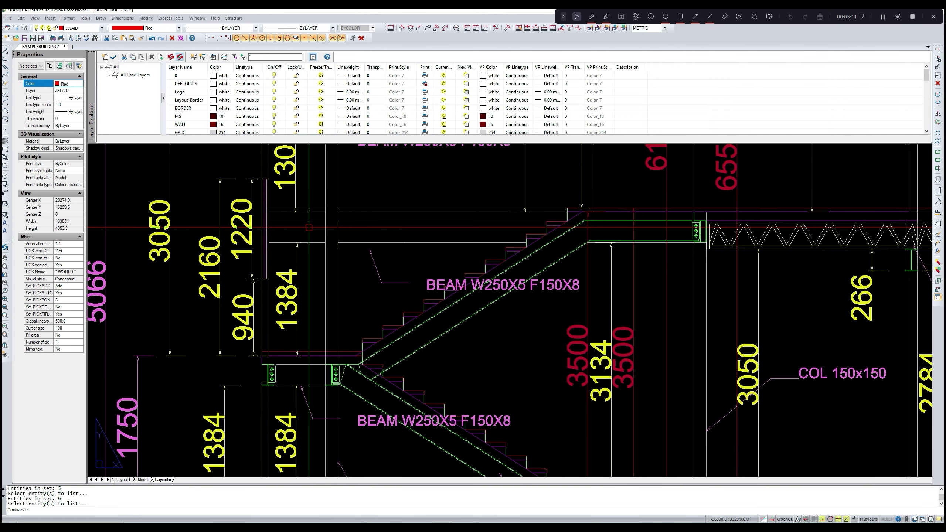
- Use DLI in section A-A to measure vertically from the landing floor to the floor level above, placing the dimension beside the 3050 one
type("DLI")
key("Return")
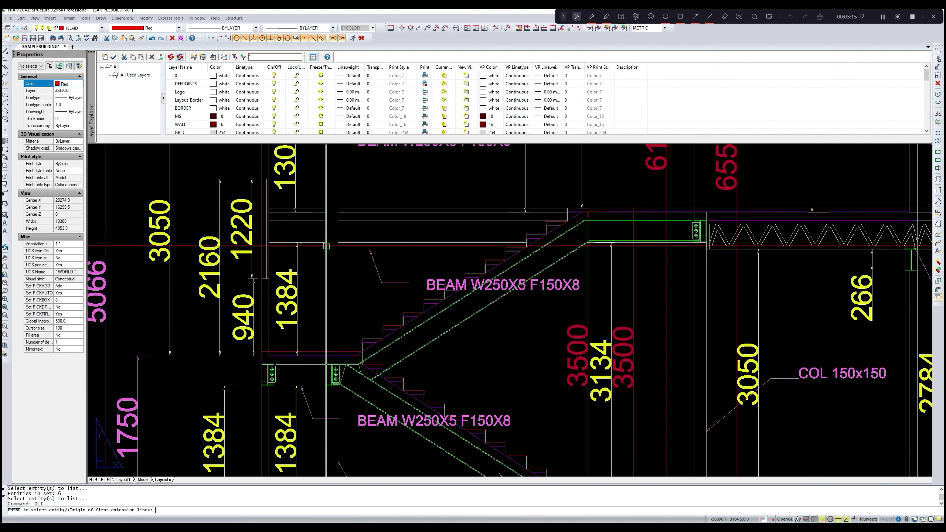
scroll(297, 347, "up", 2)
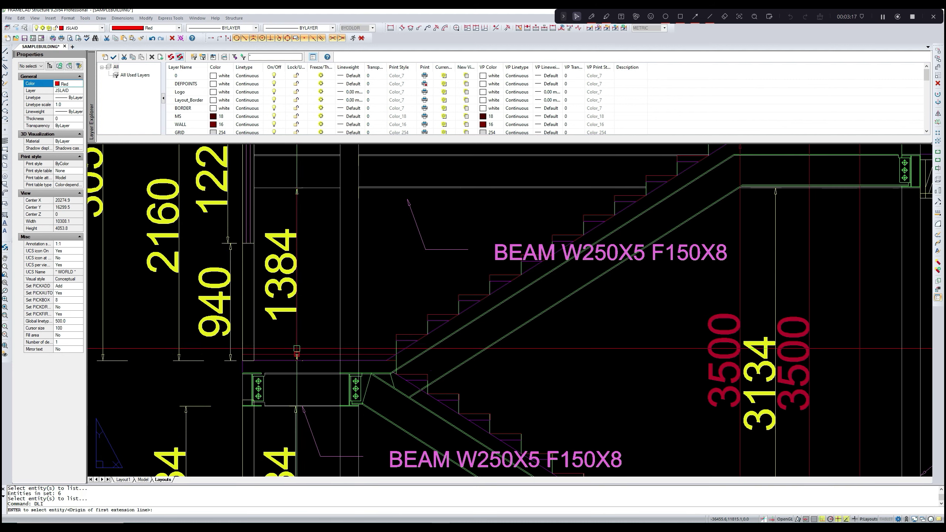
left_click(284, 360)
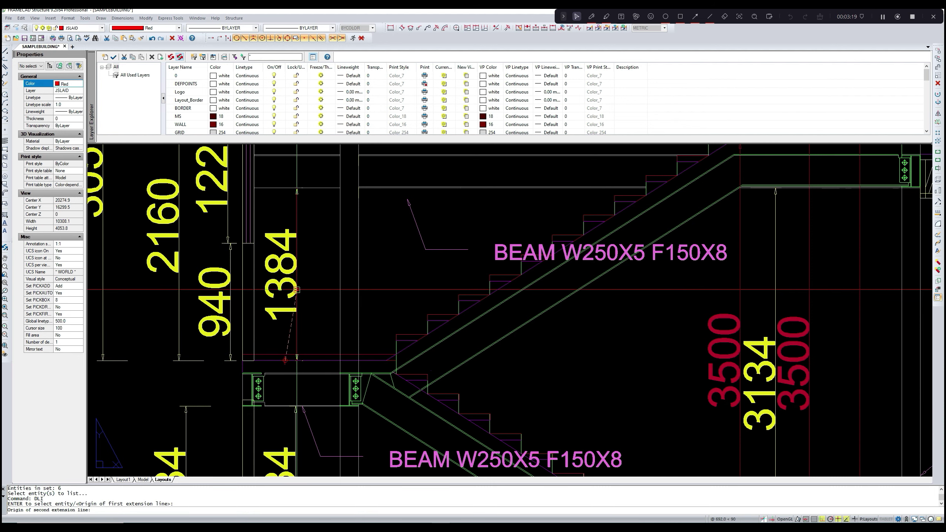
middle_click_drag(300, 219, 294, 307)
scroll(295, 235, "up", 2)
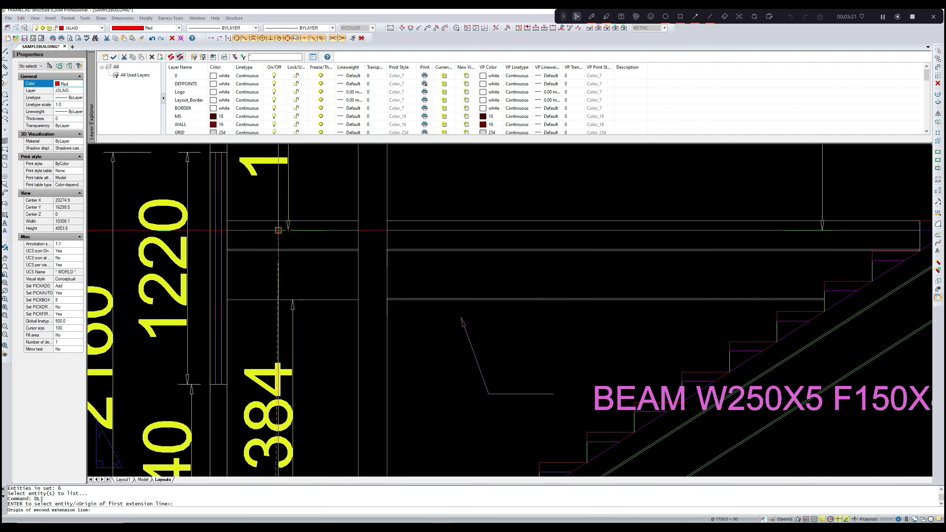
left_click(279, 230)
scroll(278, 231, "down", 2)
middle_click_drag(279, 231, 425, 253)
left_click(229, 276)
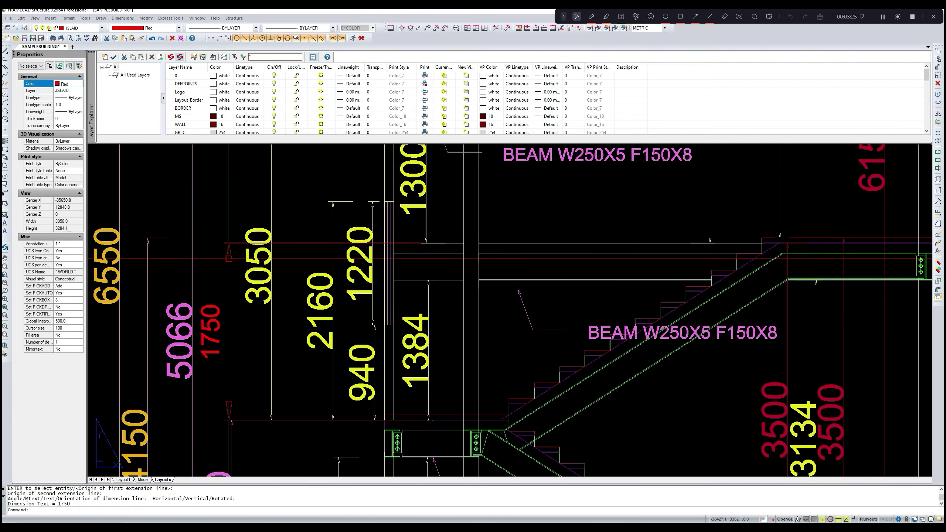
- In the floor plan, use LI to open the properties of the two short wall panels between the columns and the bay's south wall
scroll(247, 300, "down", 2)
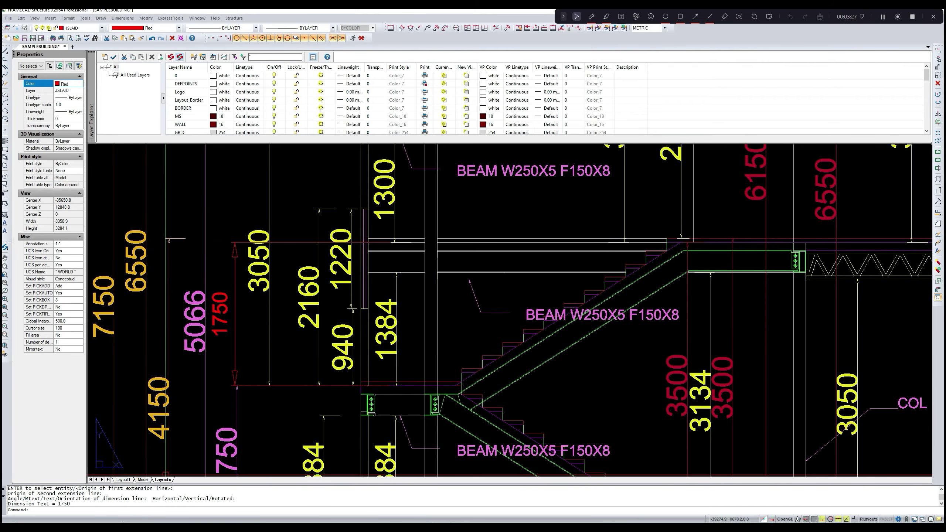
scroll(459, 338, "down", 3)
middle_click_drag(459, 338, 200, 329)
middle_click_drag(487, 348, 344, 359)
scroll(344, 359, "down", 2)
middle_click_drag(575, 379, 401, 387)
scroll(400, 387, "down", 3)
scroll(612, 381, "up", 10)
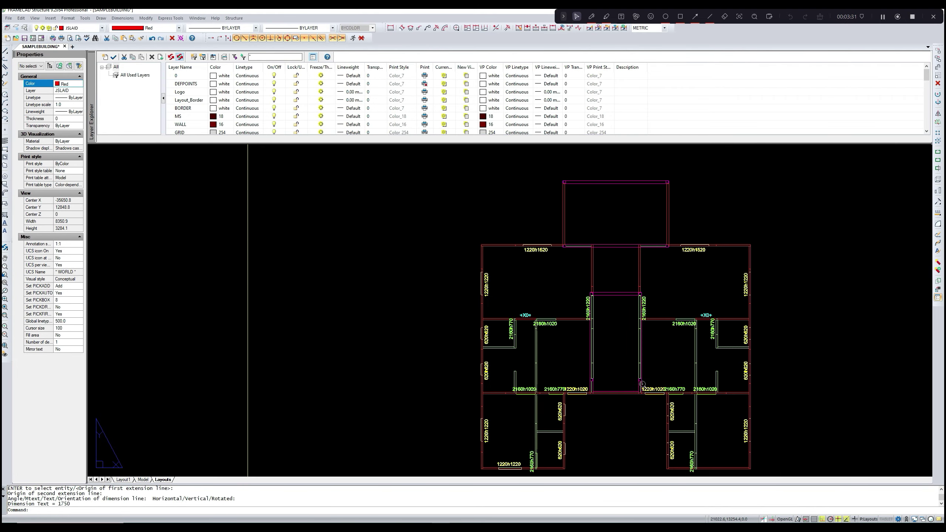
scroll(481, 356, "down", 4)
middle_click_drag(481, 356, 433, 353)
key("Escape")
type("li")
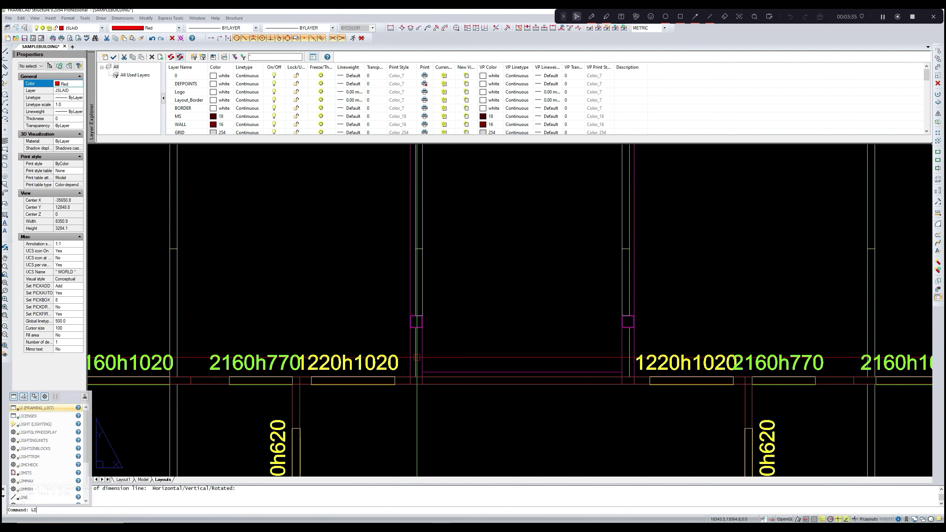
key("Return")
left_click(417, 357)
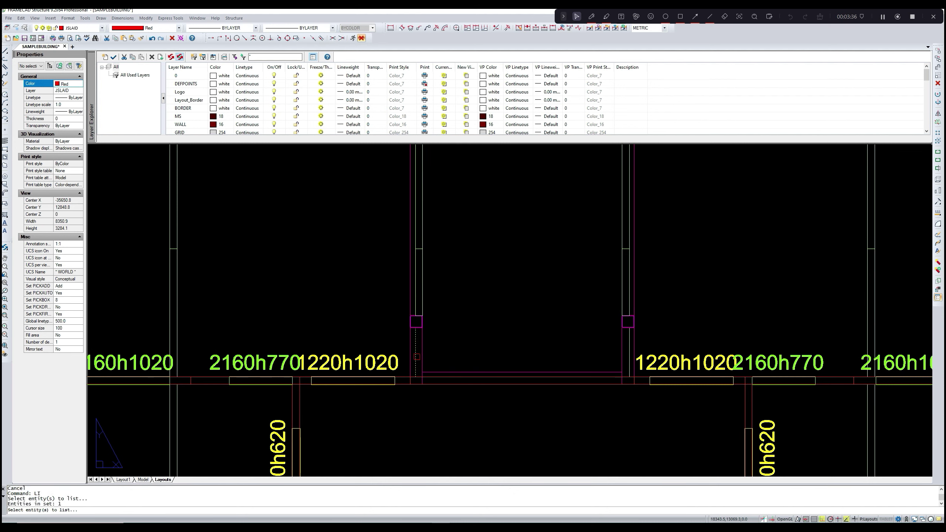
left_click(627, 360)
key("Return")
- Set the two short panels' Starting Height and Finishing Height to 1750, and apply the amendment
left_click(490, 282)
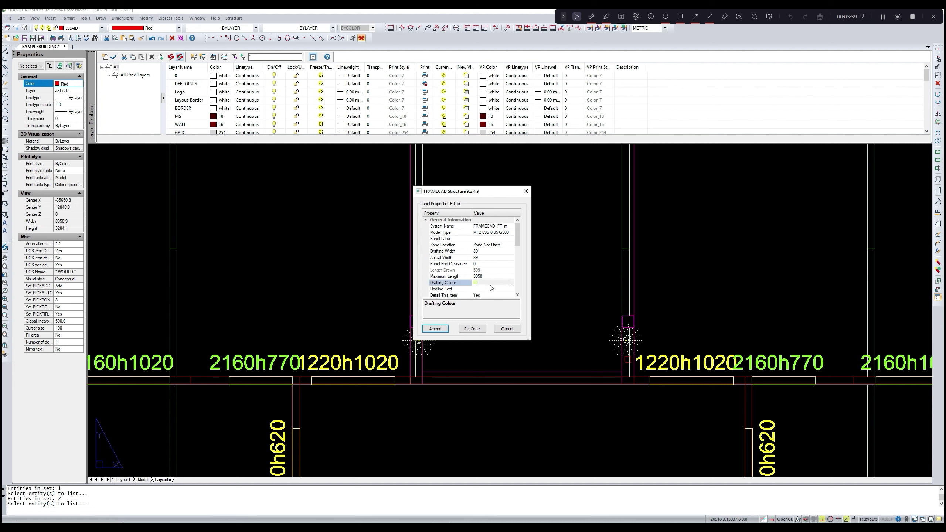
scroll(490, 283, "down", 3)
left_click(490, 283)
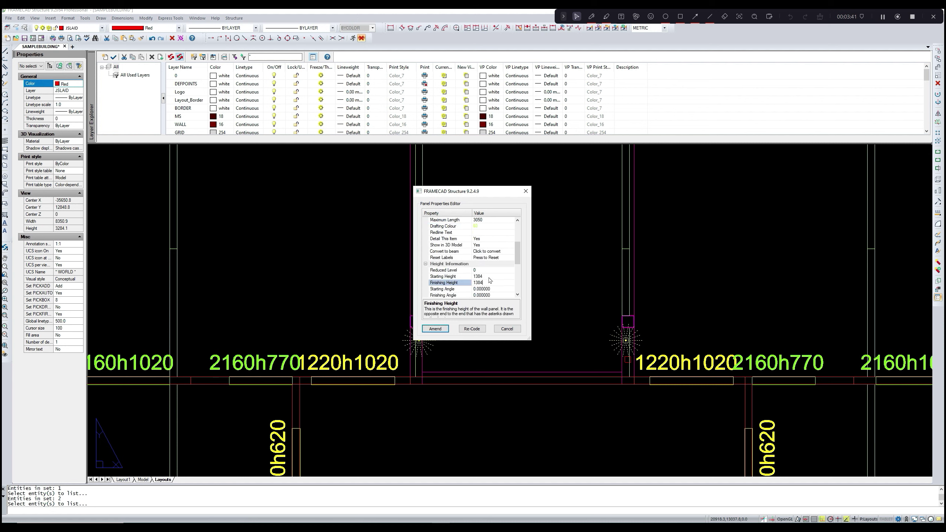
left_click(490, 277)
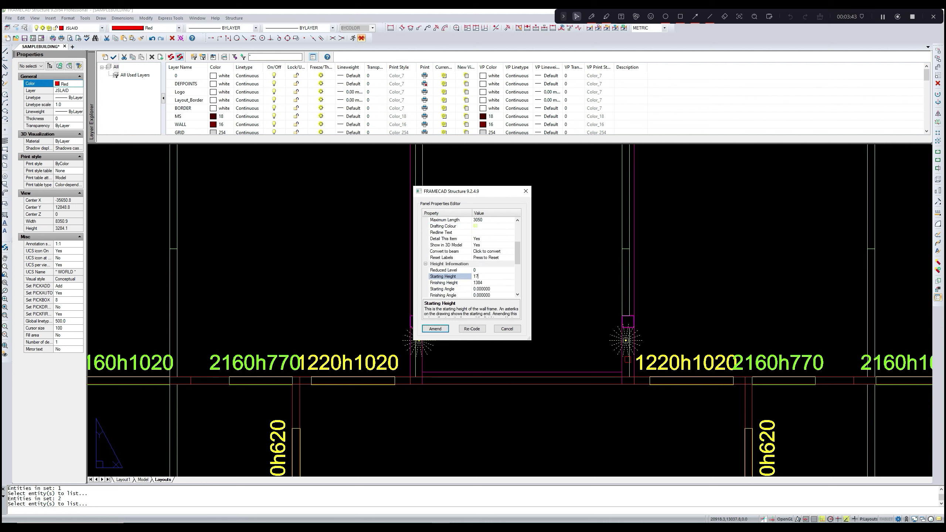
left_click(492, 283)
type("1750")
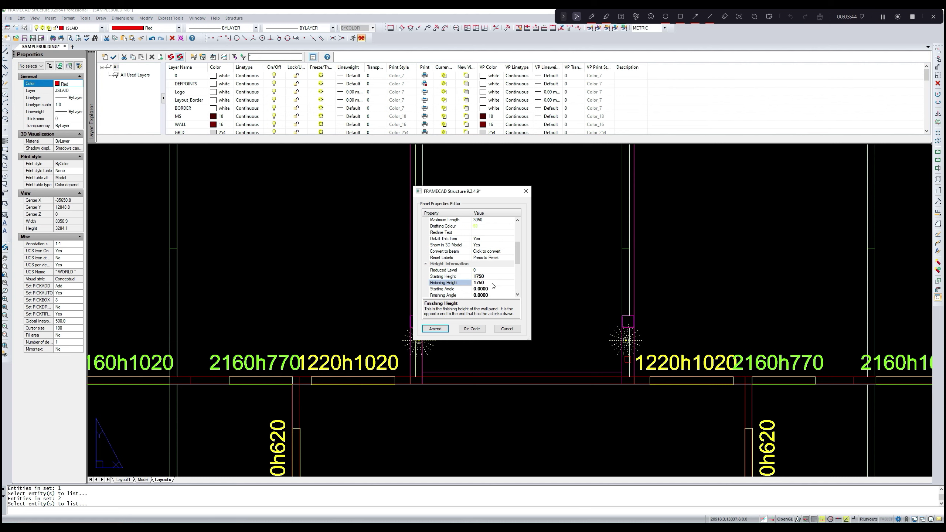
left_click(440, 330)
- Review the stair landing levels in section A-A and delete the red vertical dimension above the landing
scroll(443, 329, "down", 6)
middle_click_drag(443, 329, 586, 297)
scroll(585, 298, "down", 2)
scroll(373, 323, "up", 8)
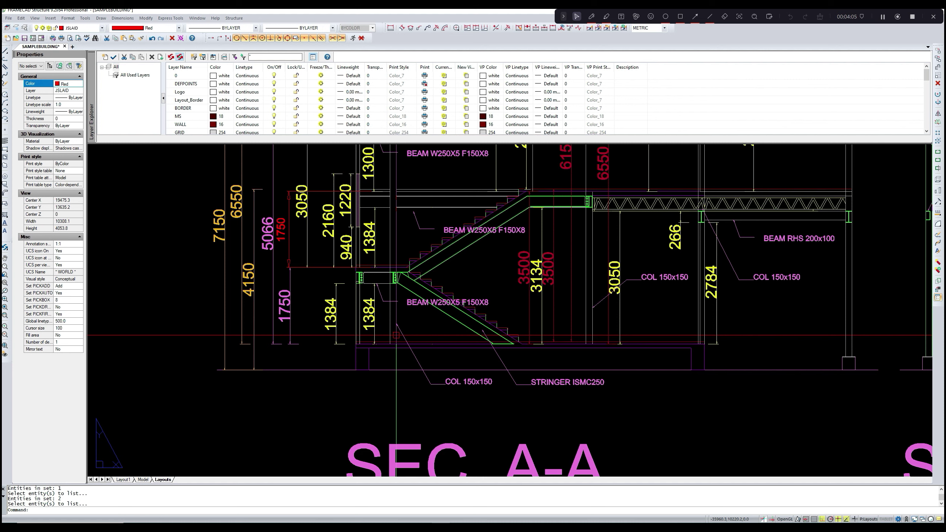
middle_click_drag(384, 245, 370, 277)
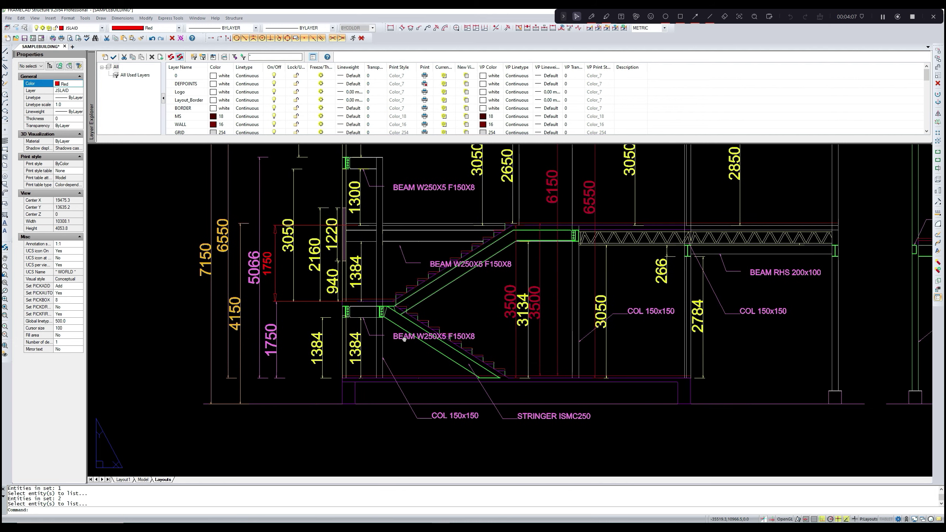
scroll(371, 278, "up", 2)
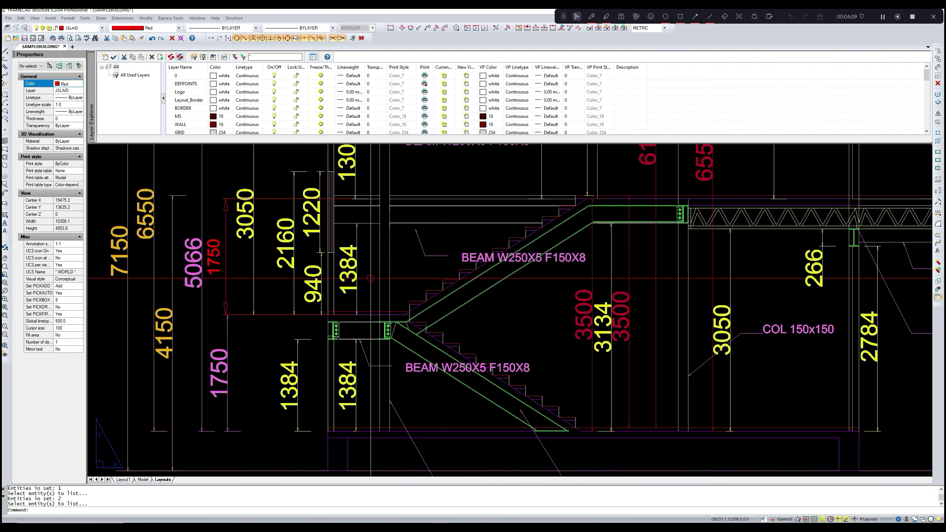
middle_click_drag(370, 278, 405, 305)
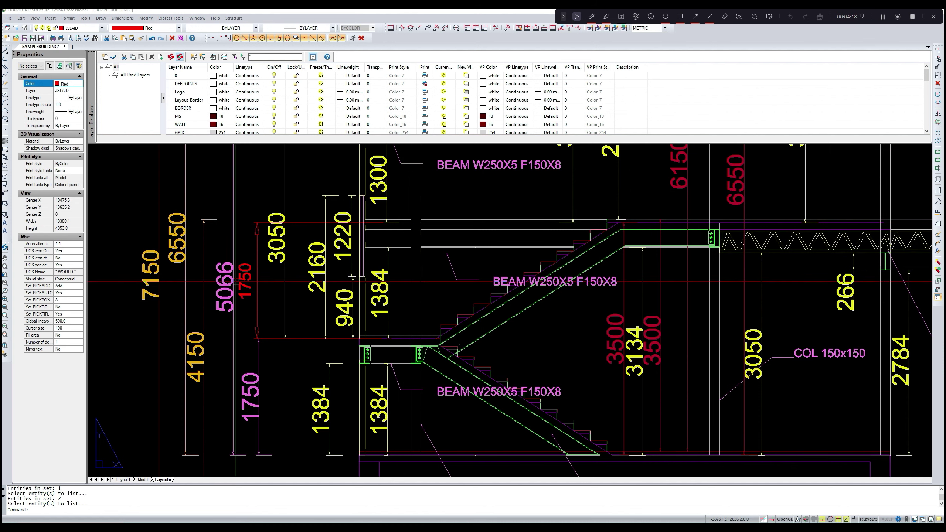
left_click(258, 288)
key("Delete")
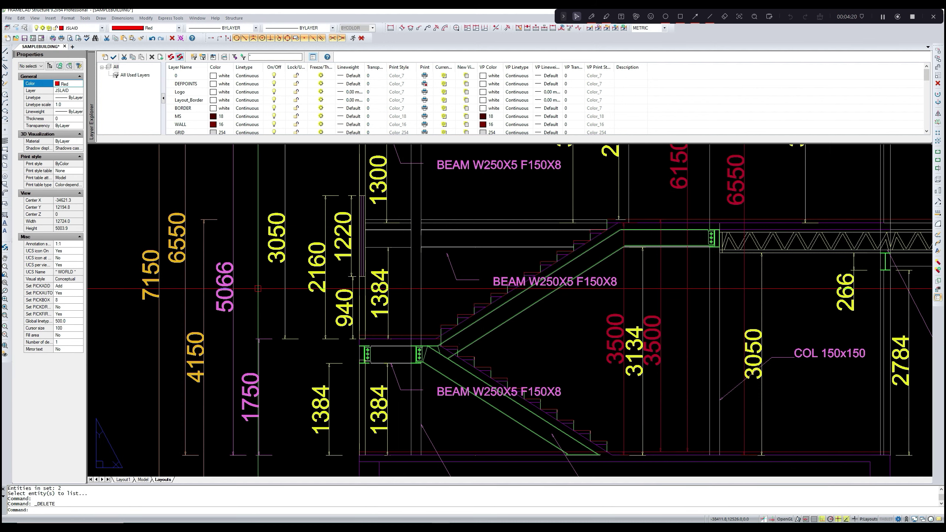
type("DLI")
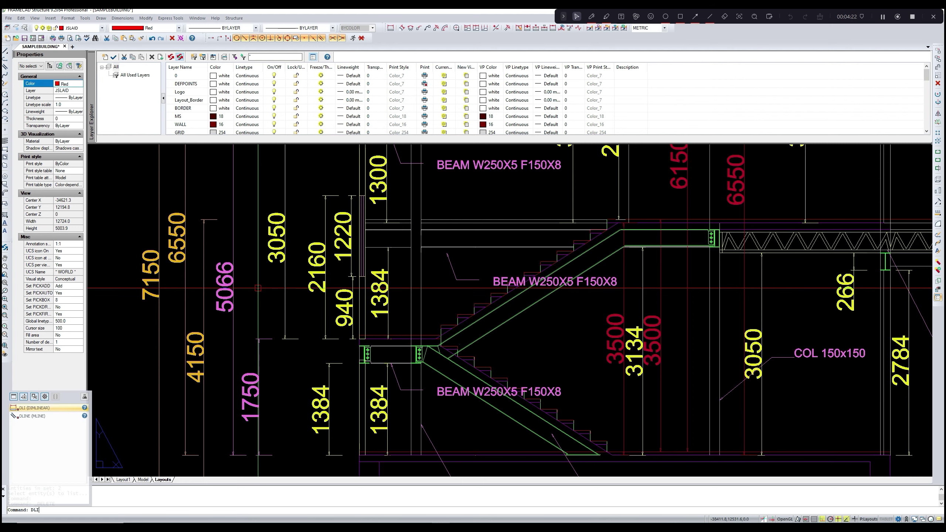
key("Return")
scroll(368, 339, "up", 2)
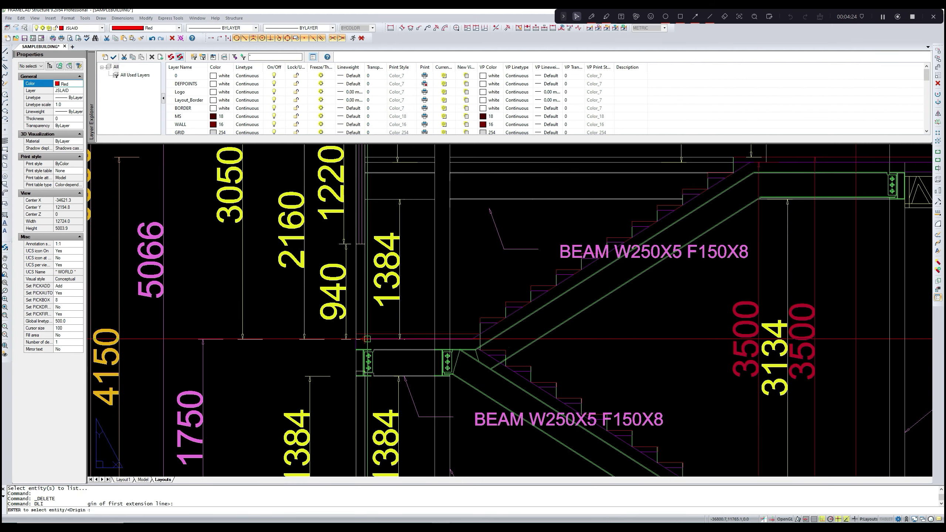
left_click(367, 338)
scroll(367, 339, "down", 3)
scroll(372, 261, "up", 4)
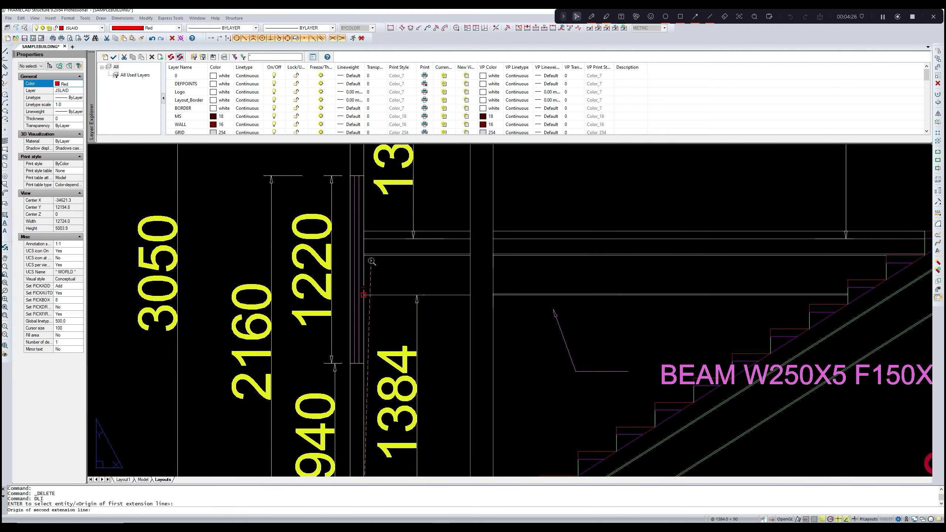
left_click(366, 255)
scroll(365, 256, "down", 3)
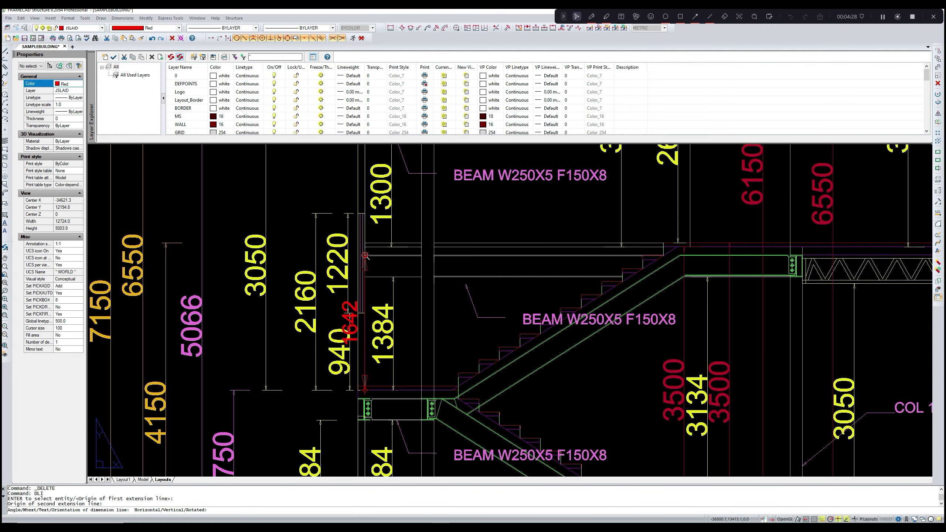
key("Escape")
- Use DLI in section A-A to measure vertically from the landing slab top to the first-floor slab bottom, placing the dimension between 5066 and 3050
scroll(395, 313, "up", 3)
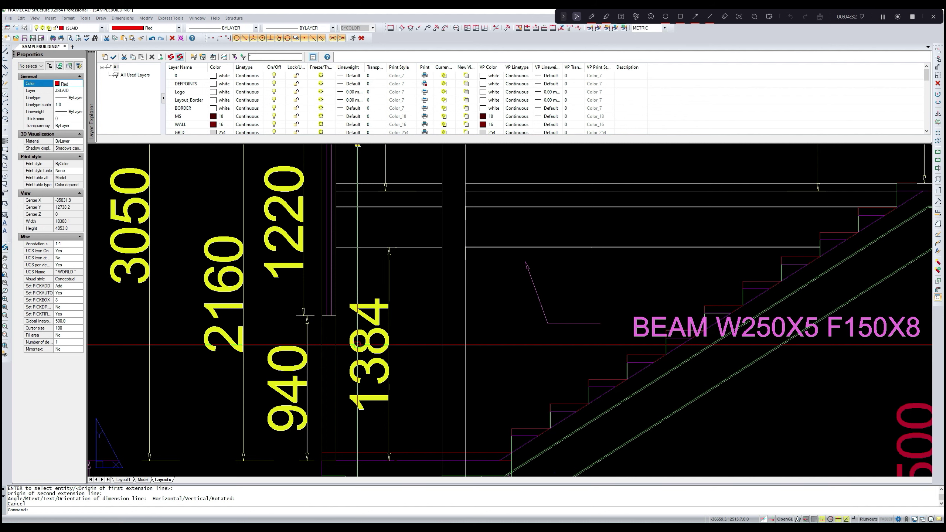
type("DLI")
key("Return")
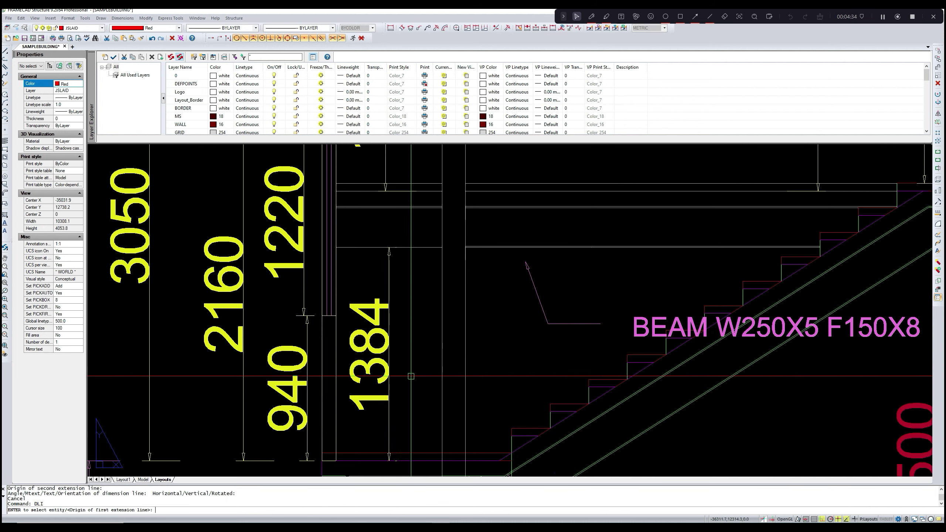
scroll(410, 376, "up", 1)
scroll(352, 401, "up", 1)
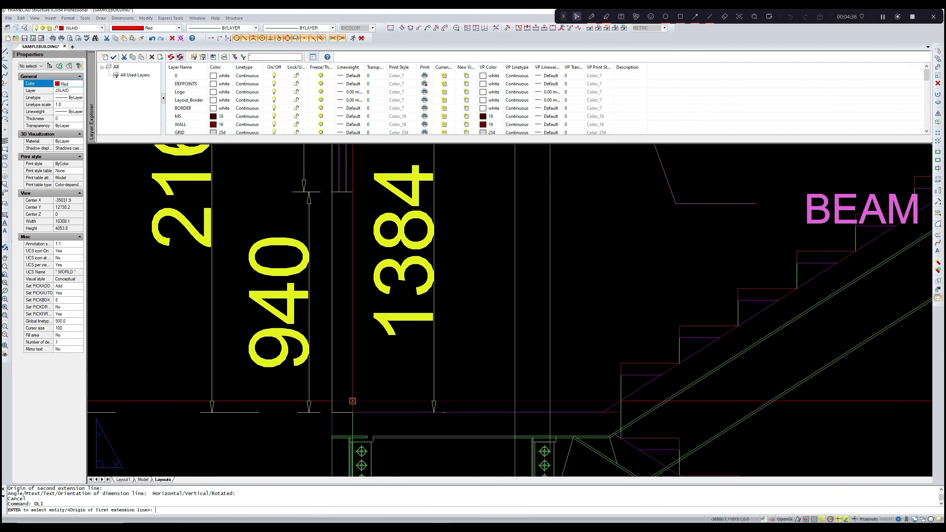
left_click(352, 411)
scroll(352, 411, "down", 3)
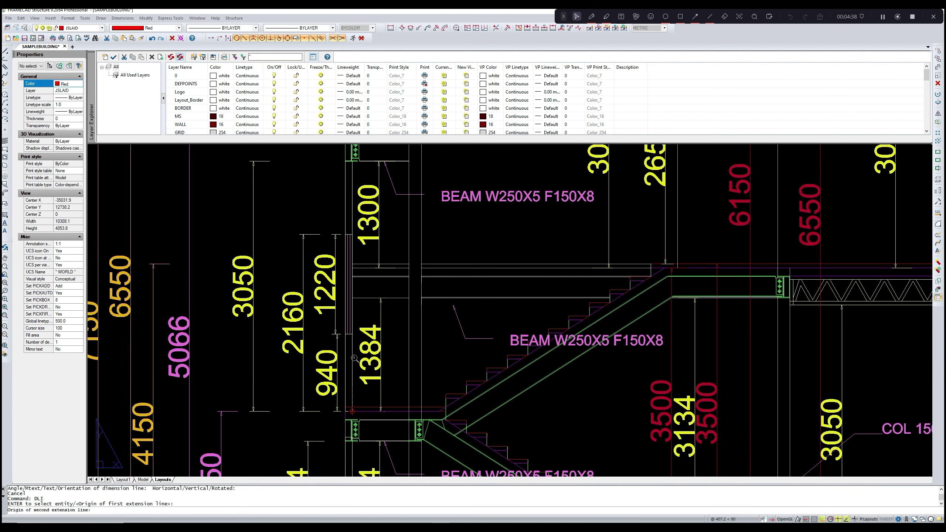
scroll(360, 289, "up", 5)
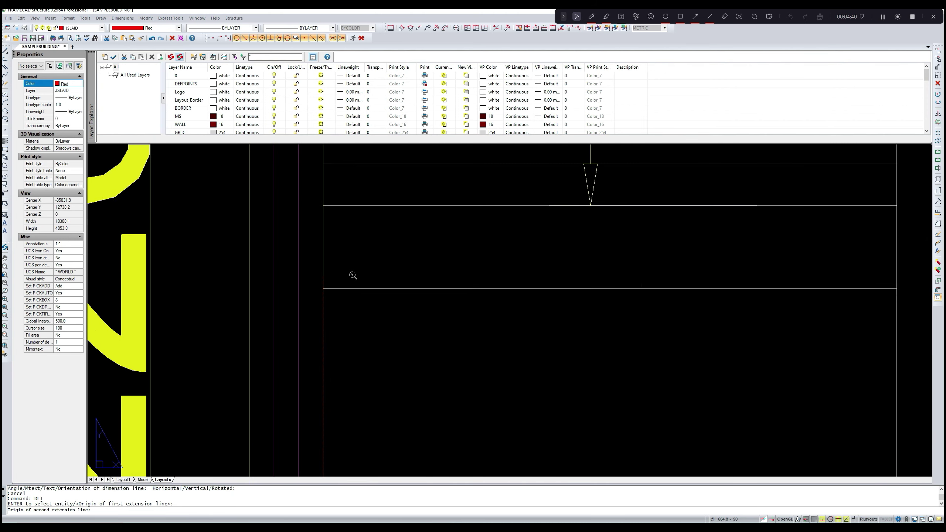
left_click(322, 290)
scroll(324, 290, "down", 3)
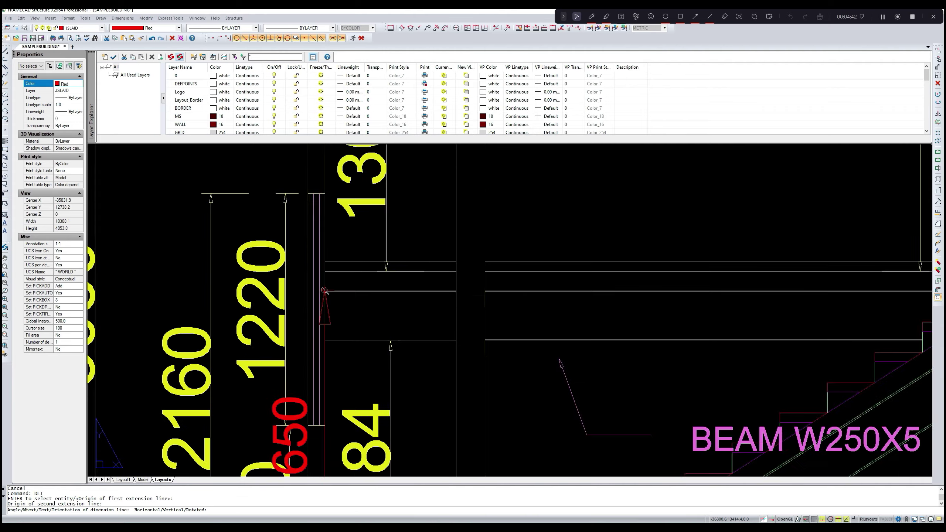
left_click(197, 350)
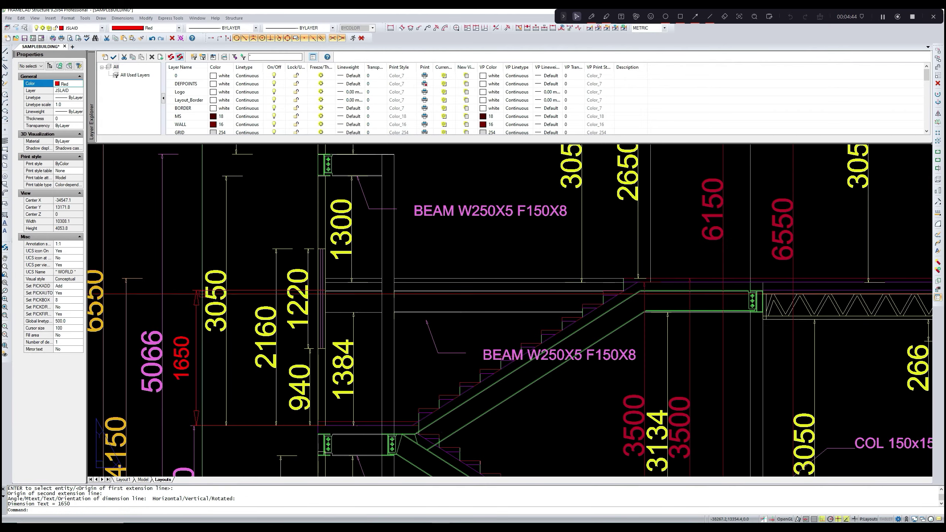
- In the floor plan, use LI to open the properties of the two short wall panels between the columns and the bay's south wall
scroll(262, 351, "down", 2)
scroll(262, 351, "down", 5)
middle_click_drag(722, 338, 490, 345)
middle_click_drag(547, 365, 398, 381)
scroll(563, 370, "up", 3)
scroll(563, 369, "up", 5)
key("Escape")
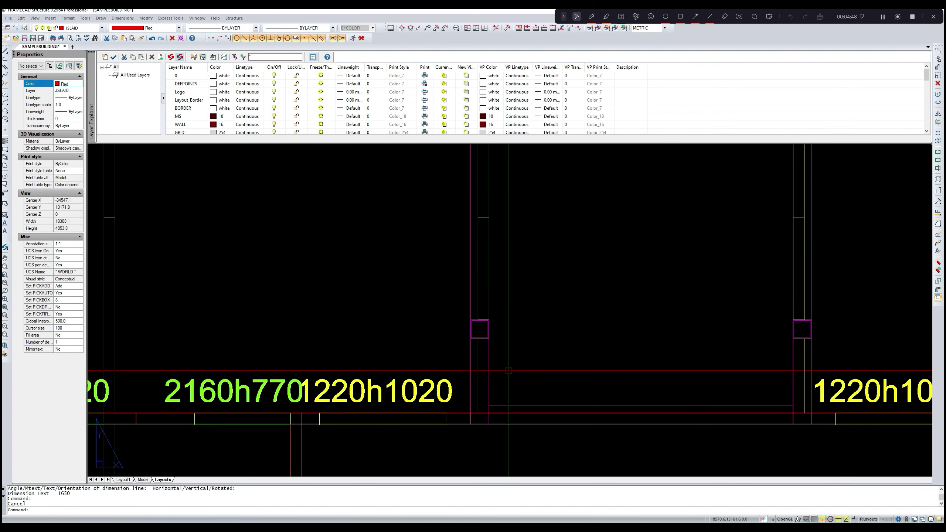
type("LI")
key("Return")
left_click(480, 379)
left_click(804, 380)
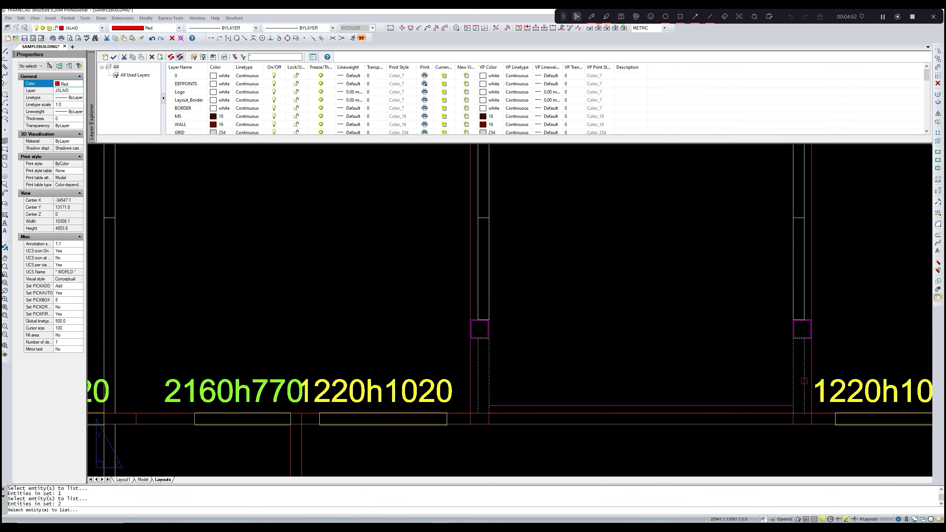
key("Return")
- Set the two short panels' Starting Height to 1650, edit their Finishing Height to match, and apply the amendment
left_click(489, 277)
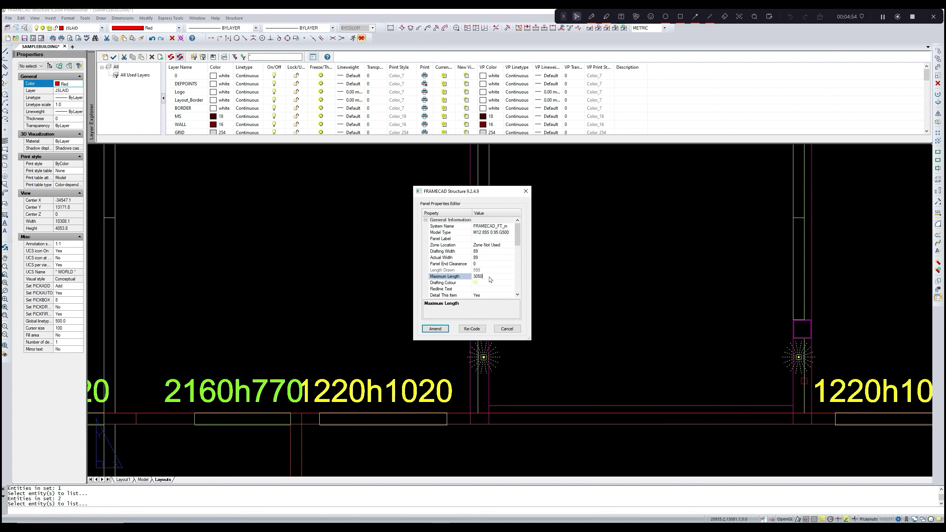
scroll(489, 278, "down", 3)
left_click(489, 272)
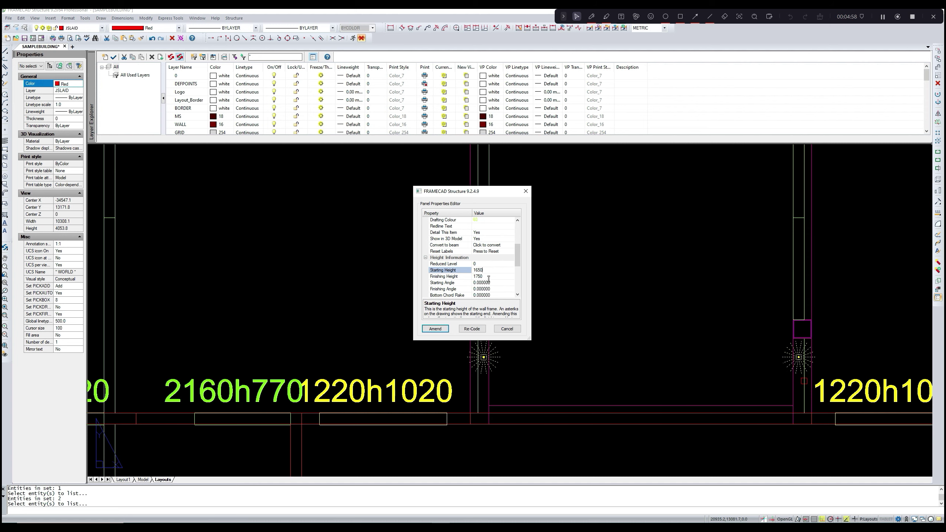
left_click(487, 277)
left_click(438, 329)
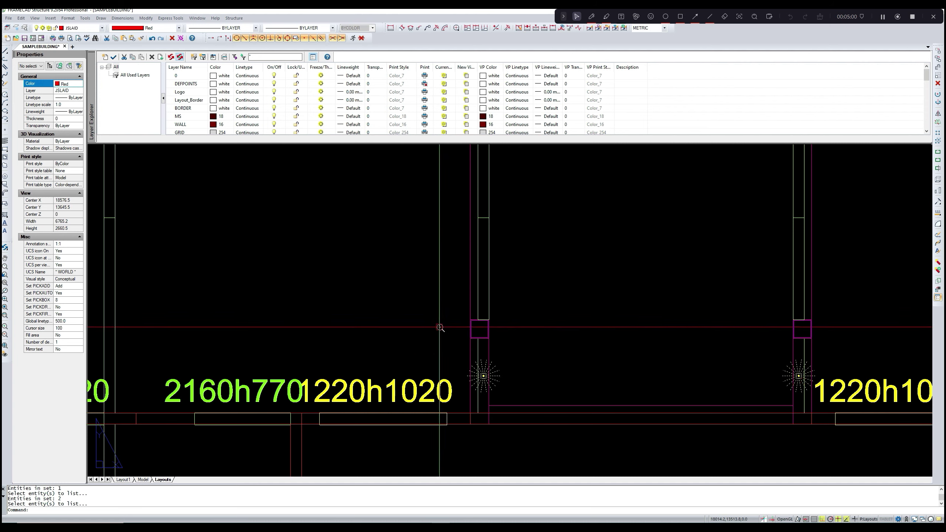
- Examine the stair landing and first-floor slab level dimensions in section A-A
scroll(440, 327, "down", 7)
middle_click_drag(389, 324, 439, 323)
scroll(433, 326, "up", 2)
scroll(434, 326, "down", 6)
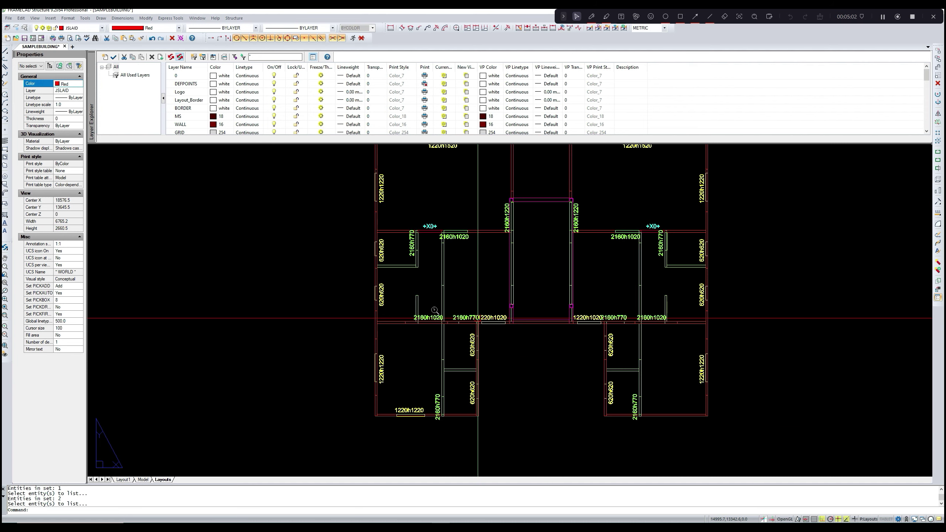
scroll(503, 295, "up", 1)
scroll(503, 295, "down", 3)
scroll(359, 318, "up", 8)
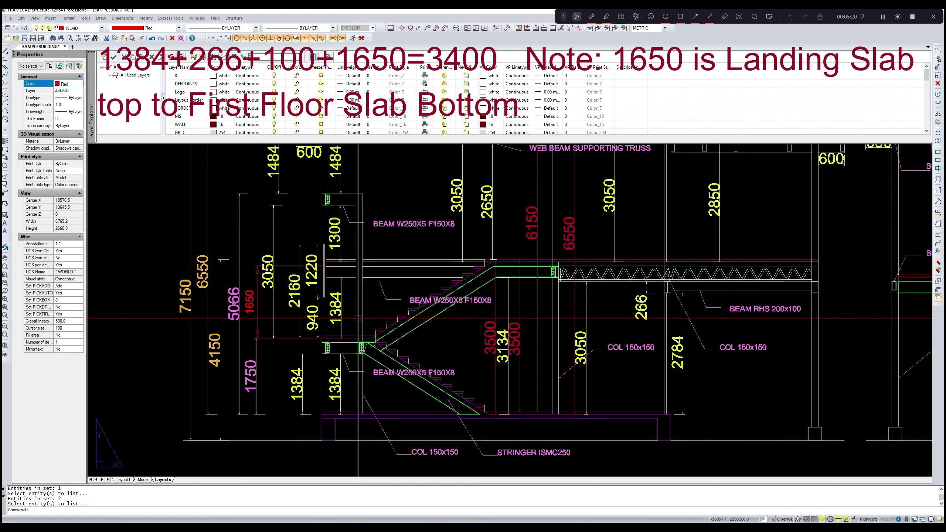
scroll(359, 318, "down", 3)
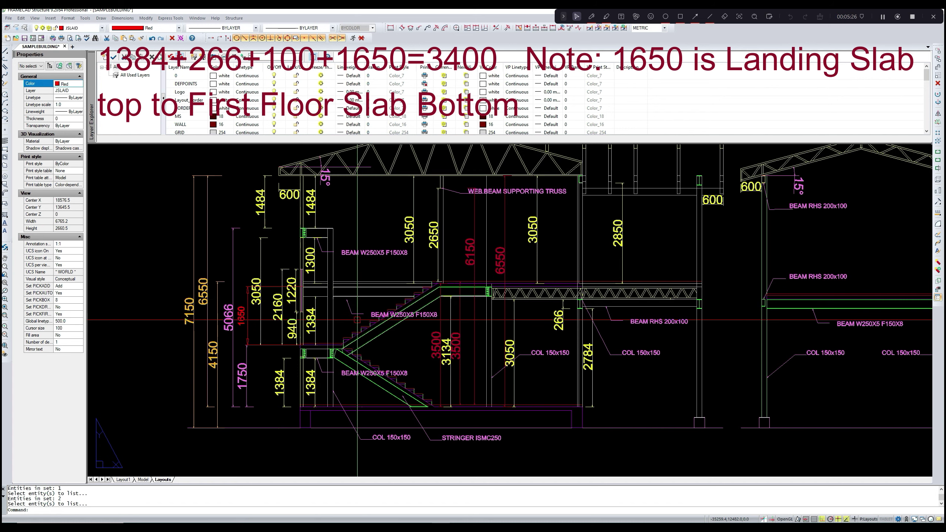
scroll(359, 320, "down", 3)
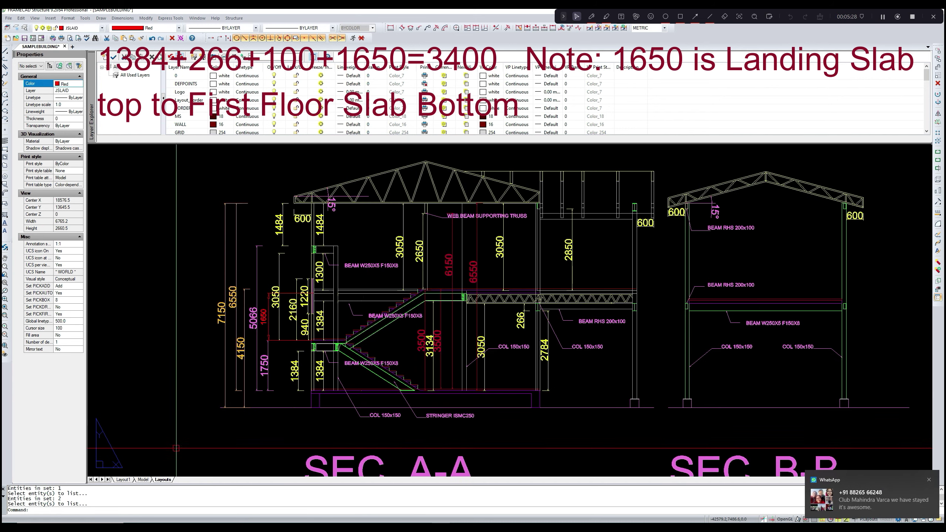
- Switch to model space and run P3D twice to delete the existing 3D entities and regenerate the 3D panels
left_click(143, 479)
middle_click_drag(248, 402, 270, 385)
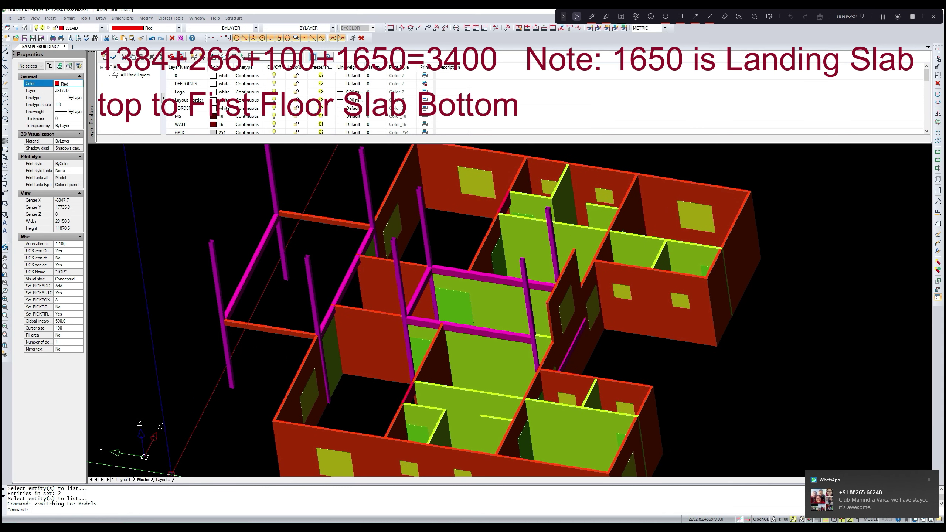
type("P3D")
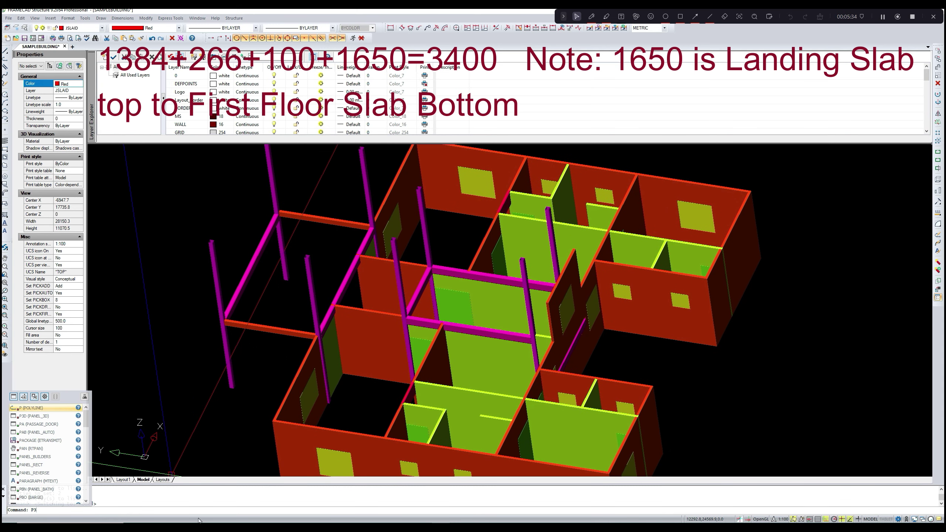
key("Return")
type("P3D")
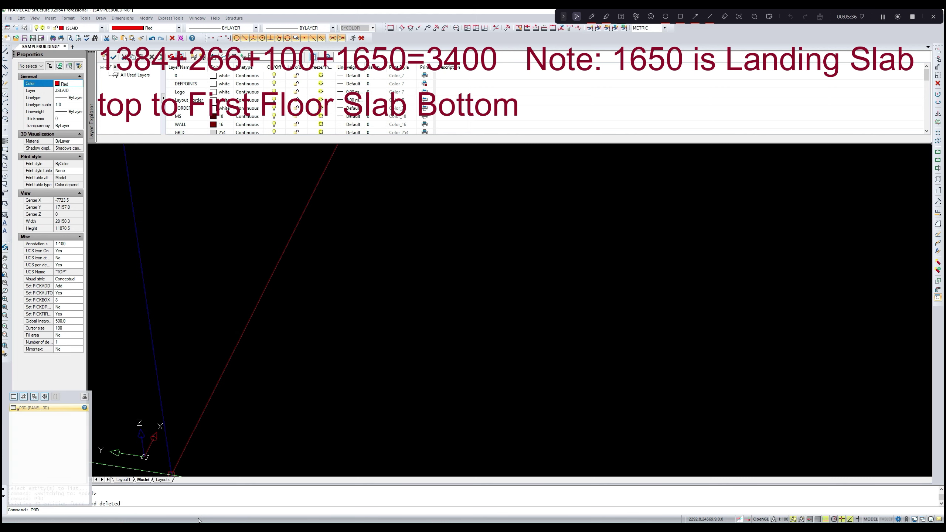
key("Return")
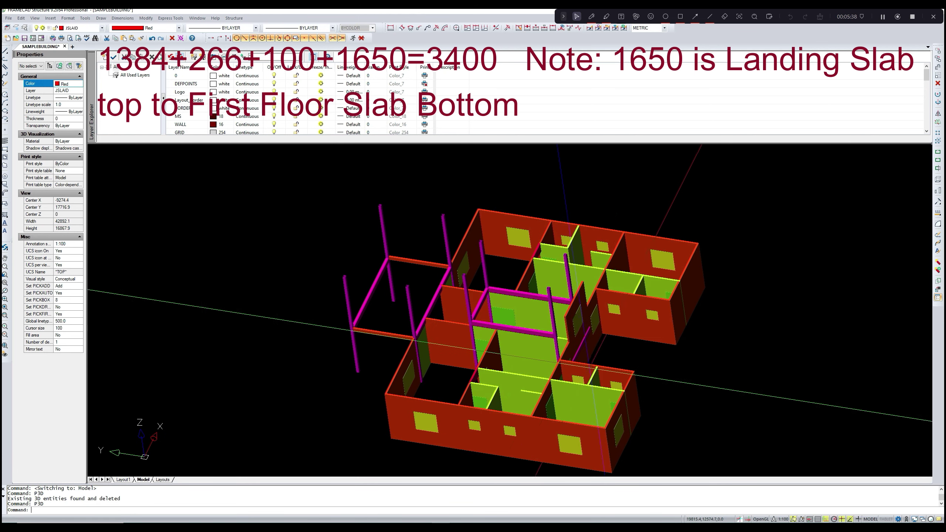
- Inspect the central bay's regenerated wall panels and steel beams in the 3D model, including the short panels beside the columns
scroll(569, 350, "up", 5)
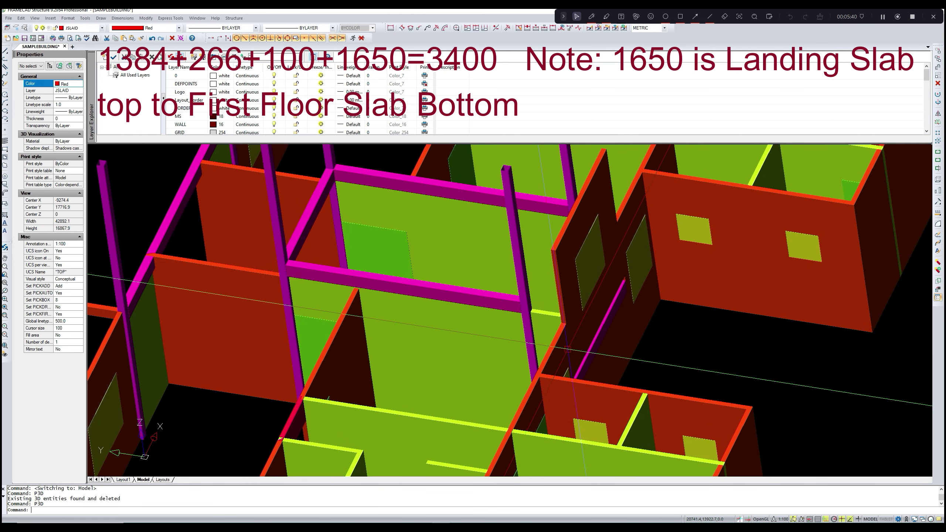
scroll(568, 349, "up", 2)
scroll(567, 349, "down", 4)
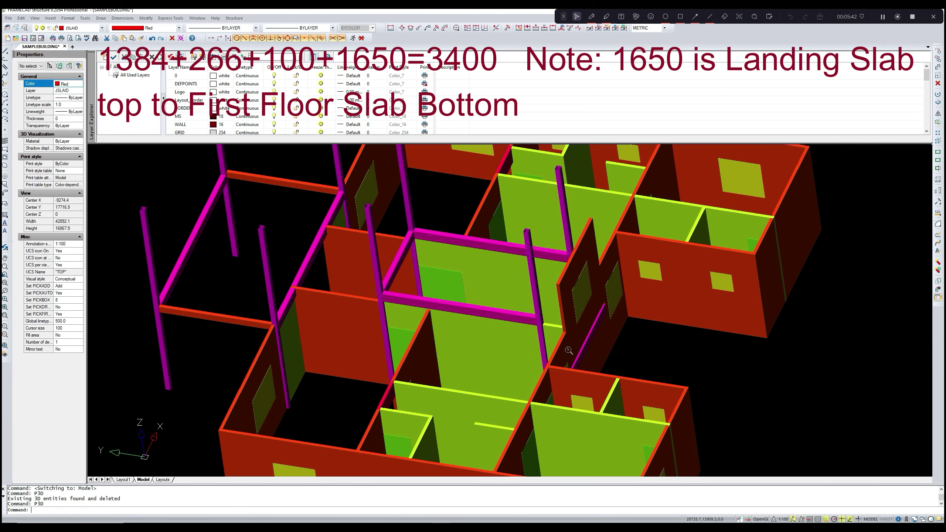
scroll(532, 352, "up", 3)
scroll(531, 352, "down", 4)
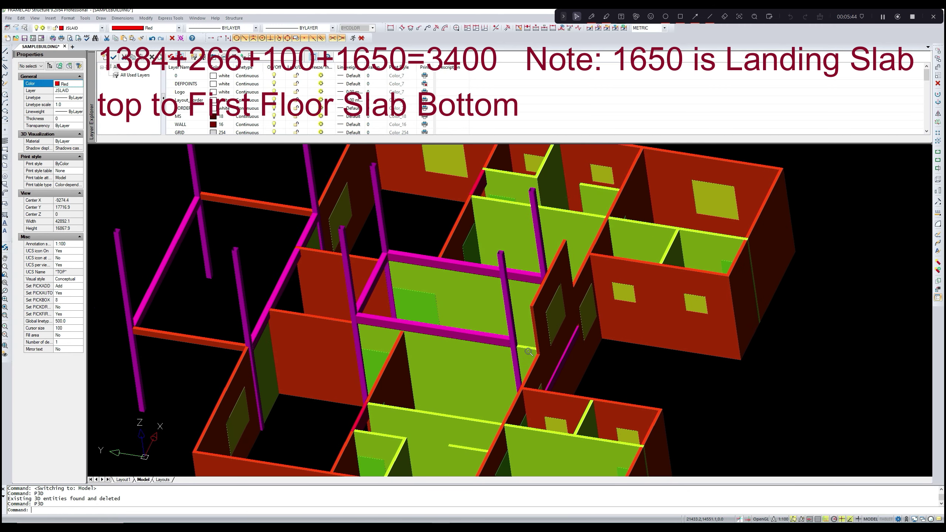
scroll(528, 352, "up", 5)
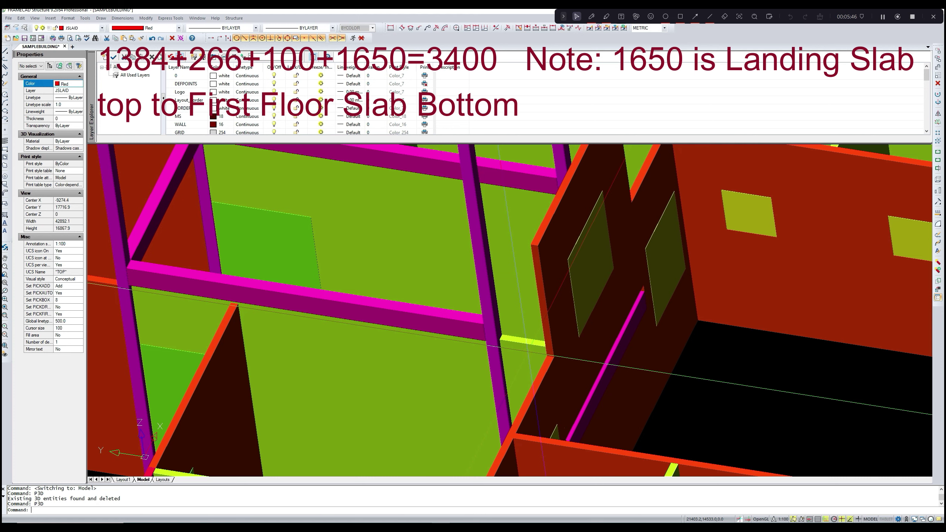
scroll(528, 352, "down", 4)
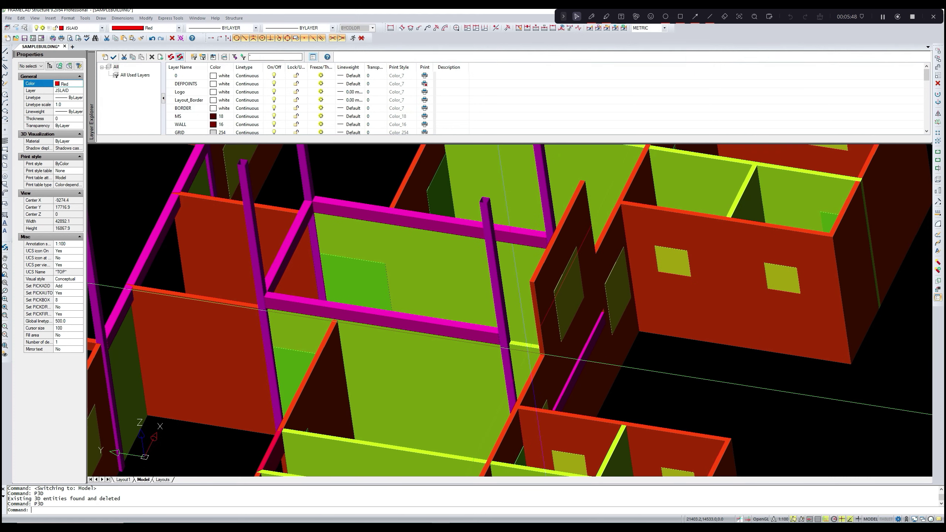
scroll(529, 353, "down", 2)
scroll(530, 353, "up", 2)
scroll(518, 348, "down", 3)
scroll(506, 347, "up", 4)
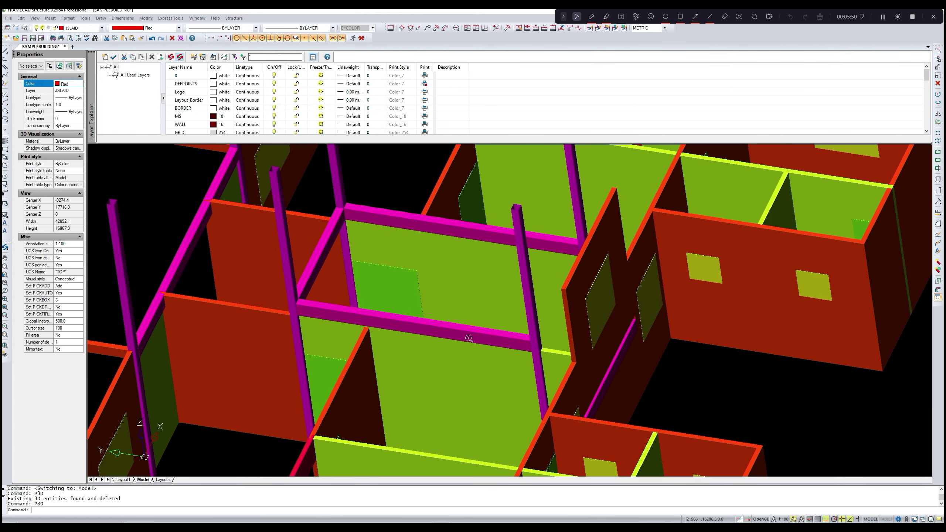
scroll(492, 345, "down", 4)
scroll(473, 343, "up", 3)
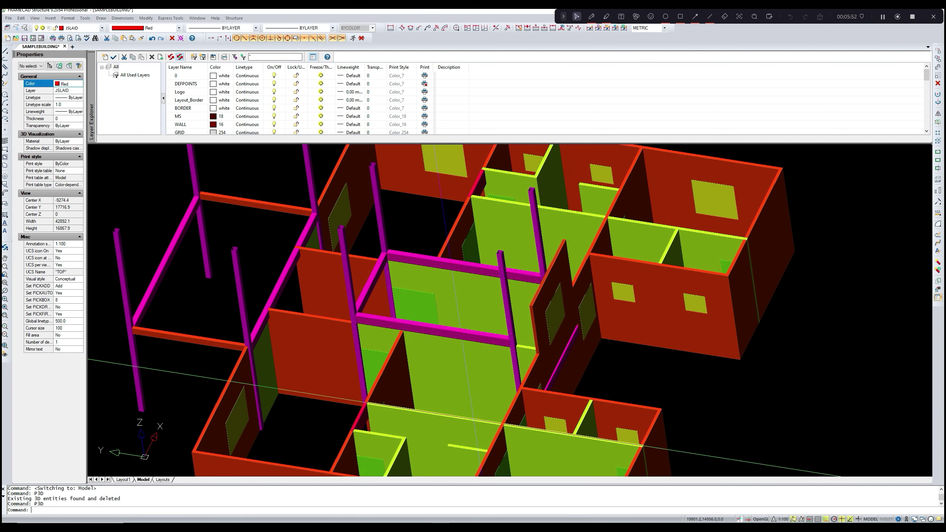
left_click(884, 16)
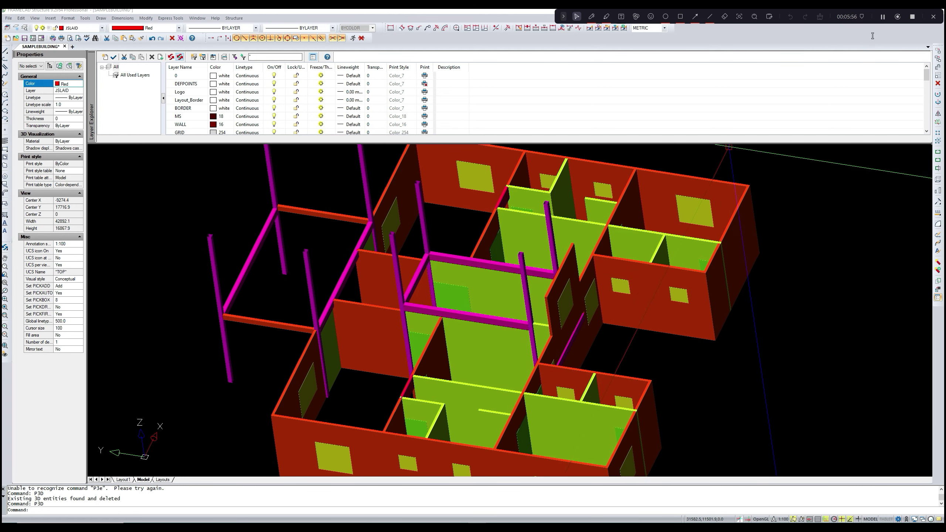
left_click(884, 16)
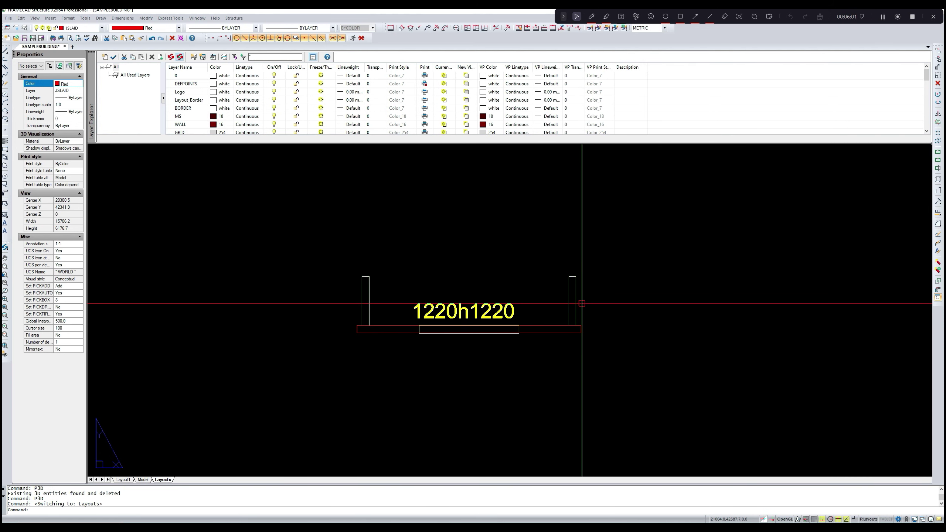
- List the two short panels beside the 1220h1220 opening, edit their Starting Height and Finishing Height, and apply the amendment
type("LI")
key("Return")
left_click(577, 302)
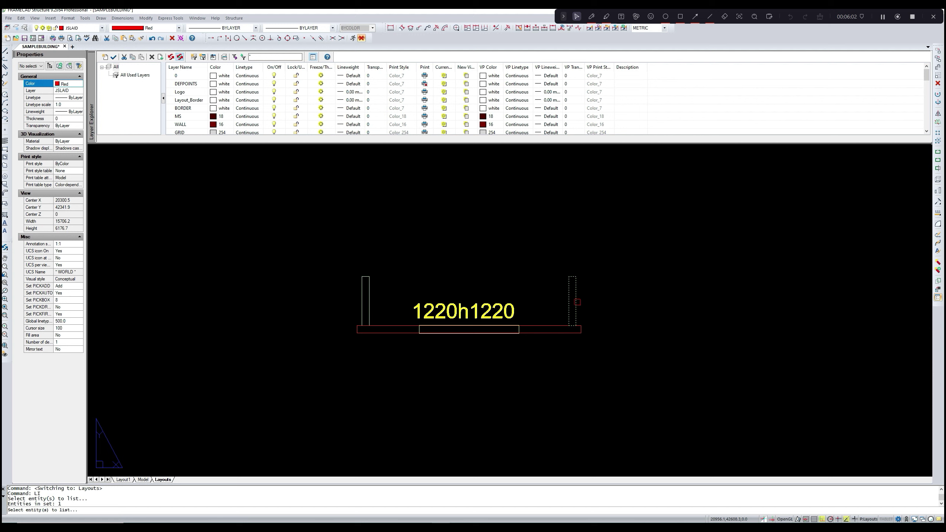
left_click(371, 303)
key("Return")
left_click_drag(517, 238, 517, 257)
left_click(491, 277)
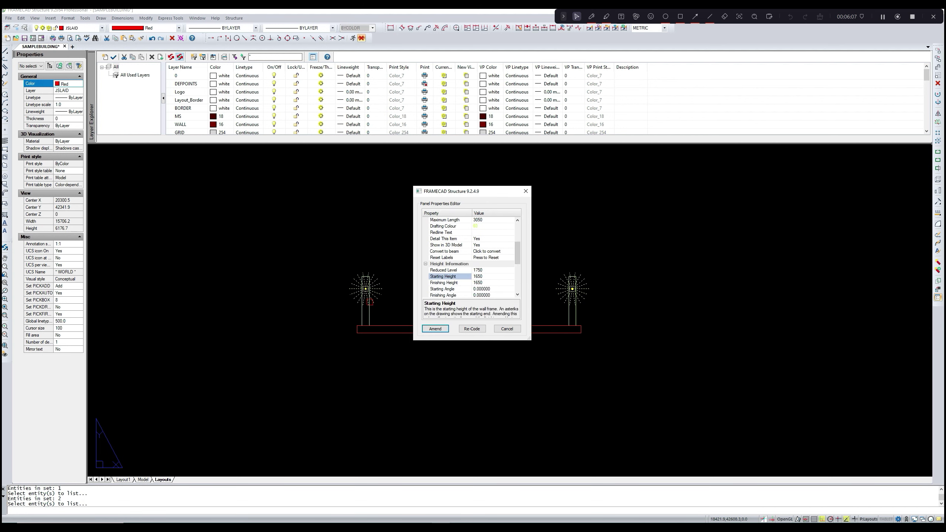
left_click(485, 283)
left_click(445, 329)
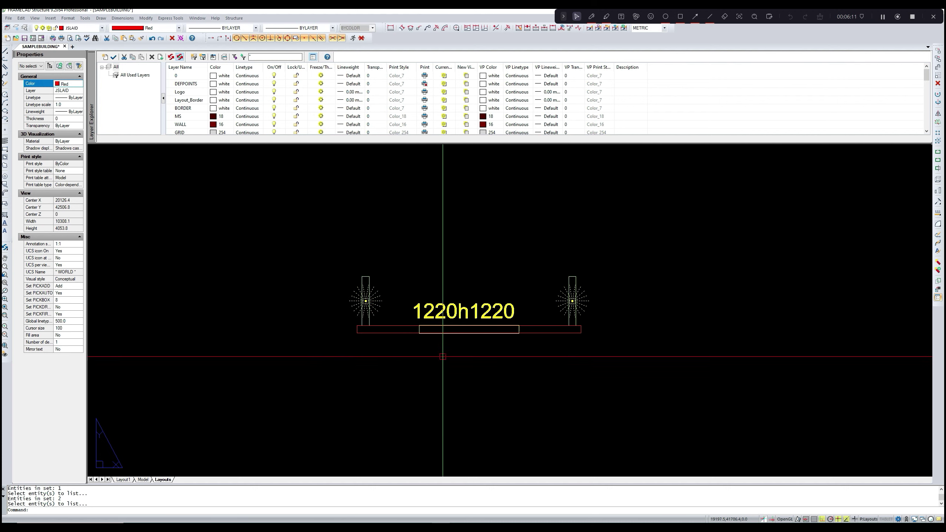
- Return to model space and run P3D twice to delete the existing 3D entities and rebuild the panels with the amended heights
left_click(147, 480)
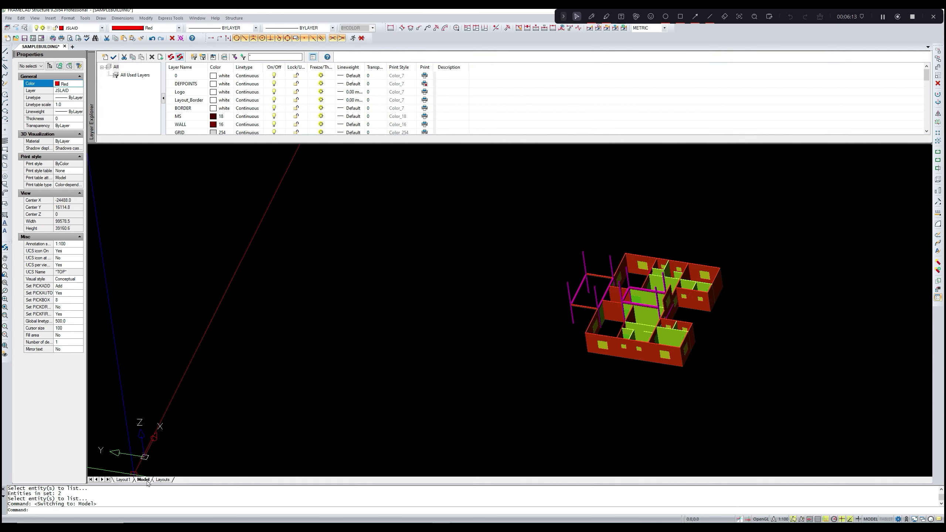
scroll(296, 464, "down", 4)
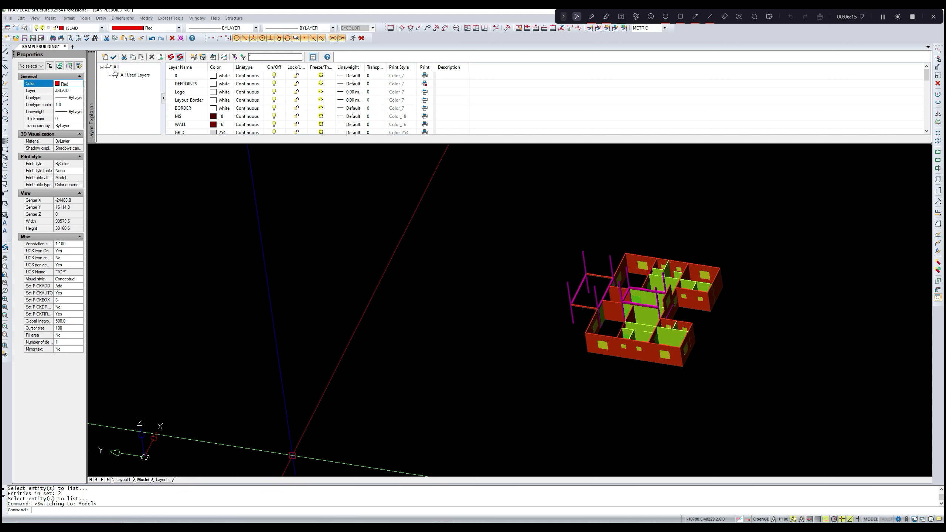
type("p")
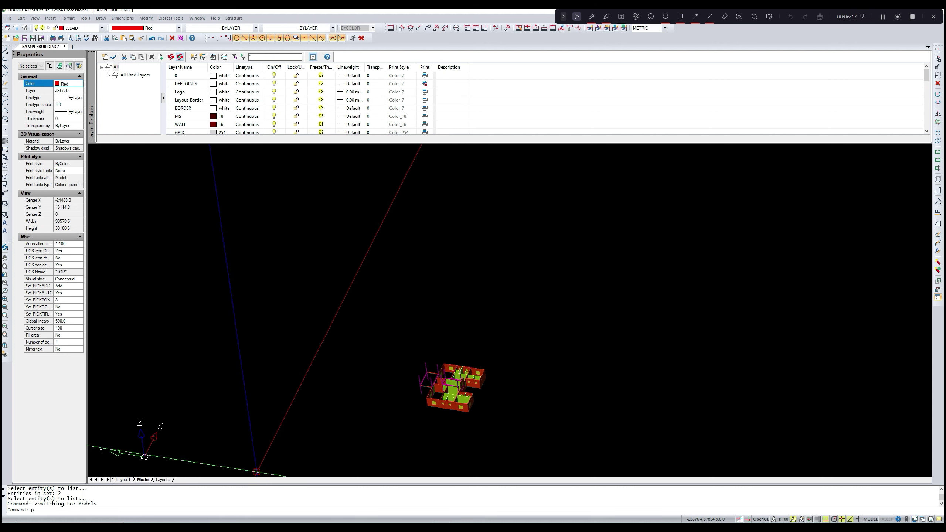
type("3d")
key("Return")
type("p")
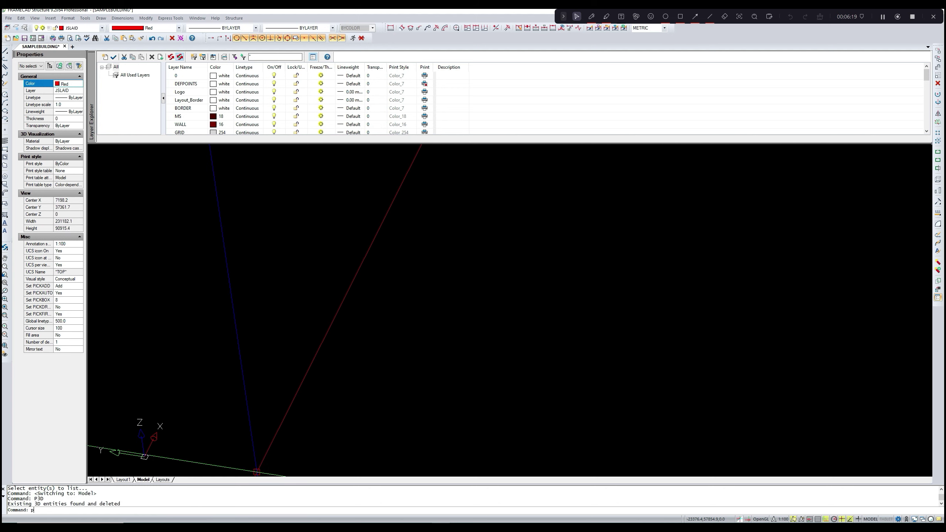
type("3d")
key("Return")
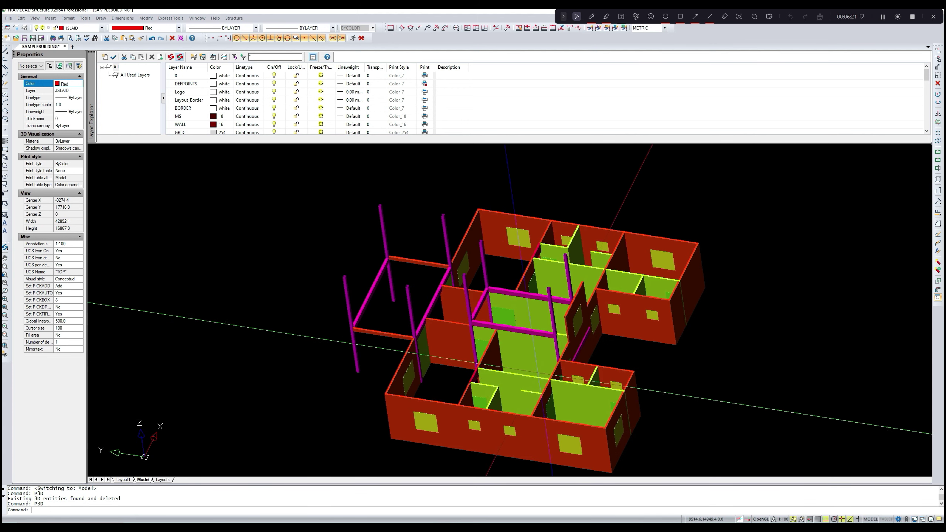
- Examine the rebuilt stair landing walls, the short panels and the neighbouring steel beams and columns in the 3D model
scroll(542, 356, "up", 10)
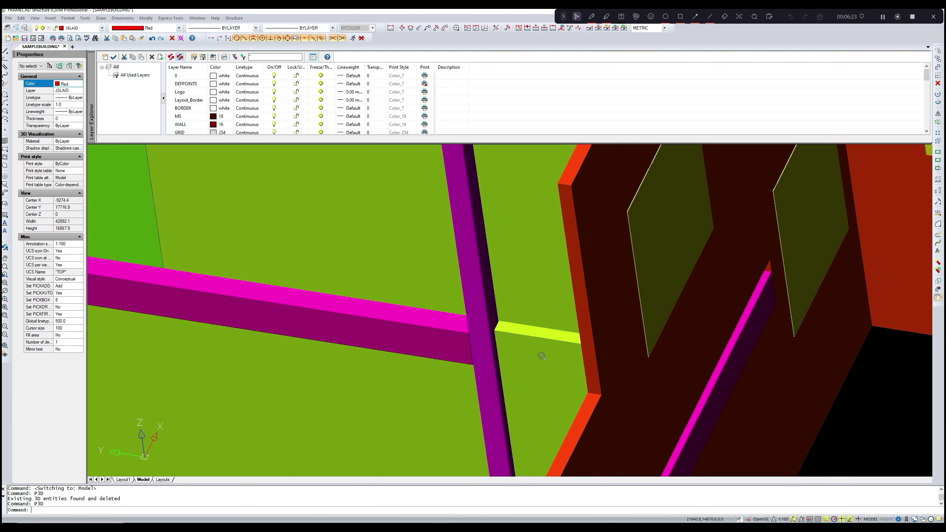
scroll(542, 355, "down", 8)
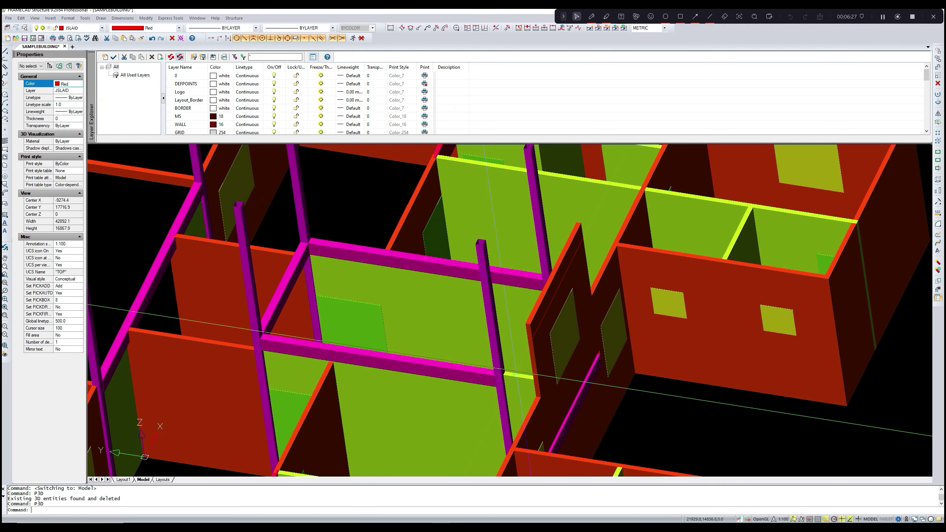
middle_click_drag(524, 363, 565, 333)
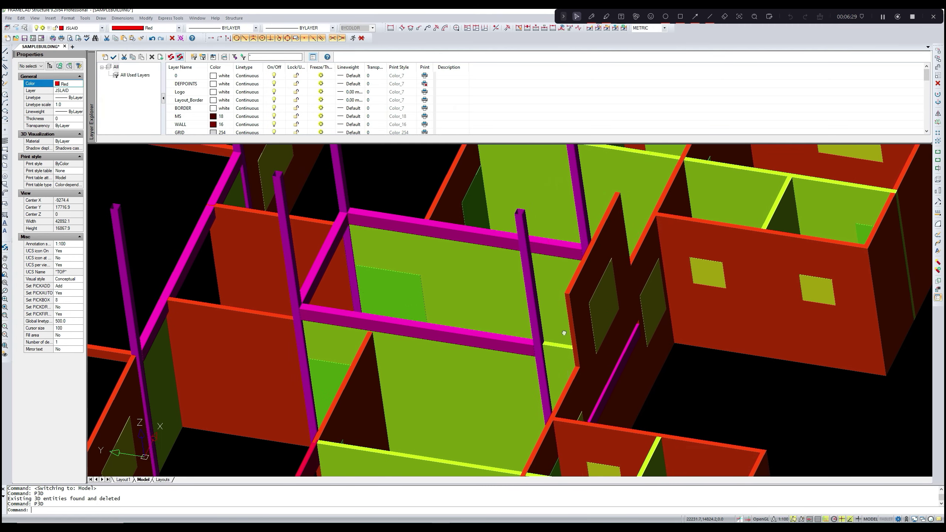
scroll(556, 344, "up", 3)
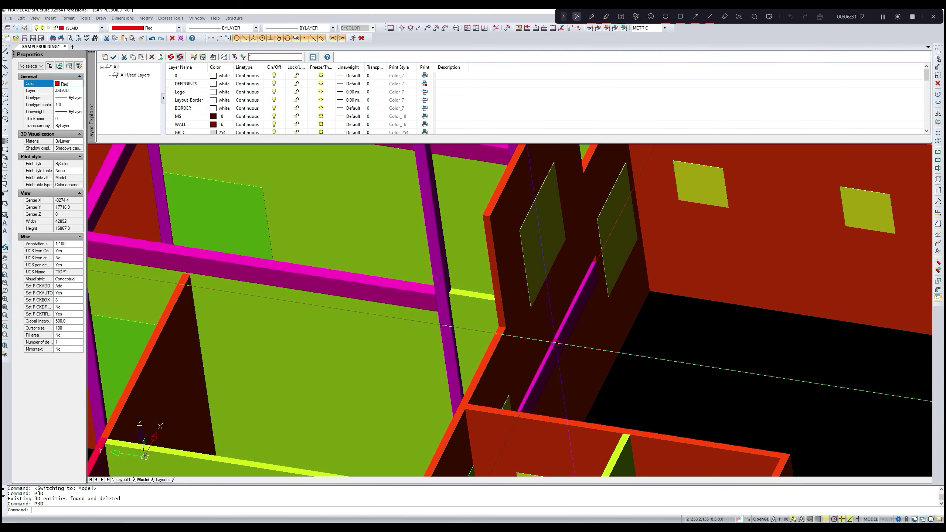
scroll(556, 344, "up", 4)
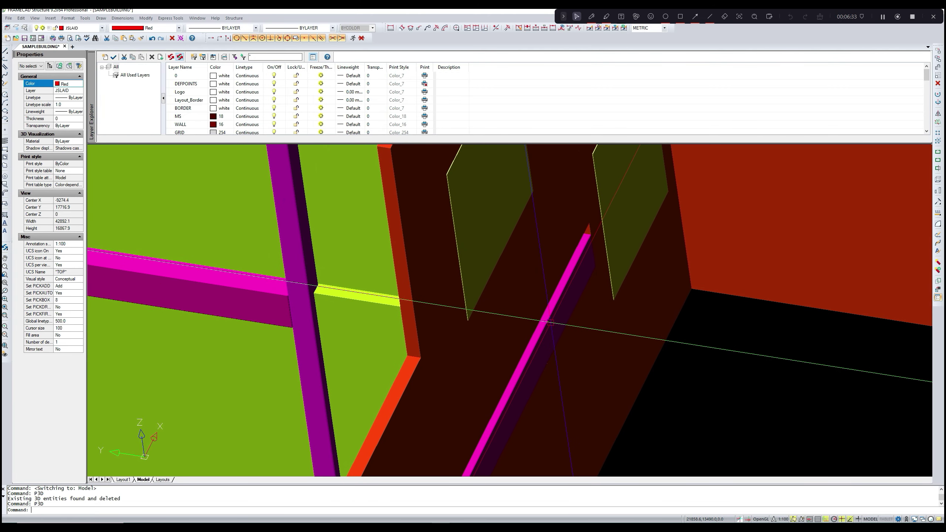
scroll(550, 323, "up", 2)
scroll(551, 323, "down", 4)
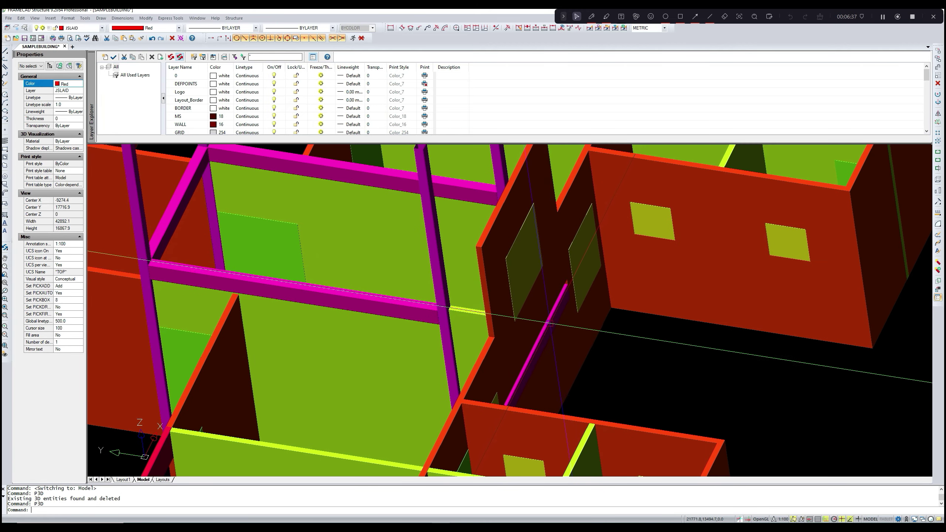
middle_click_drag(540, 339, 545, 319)
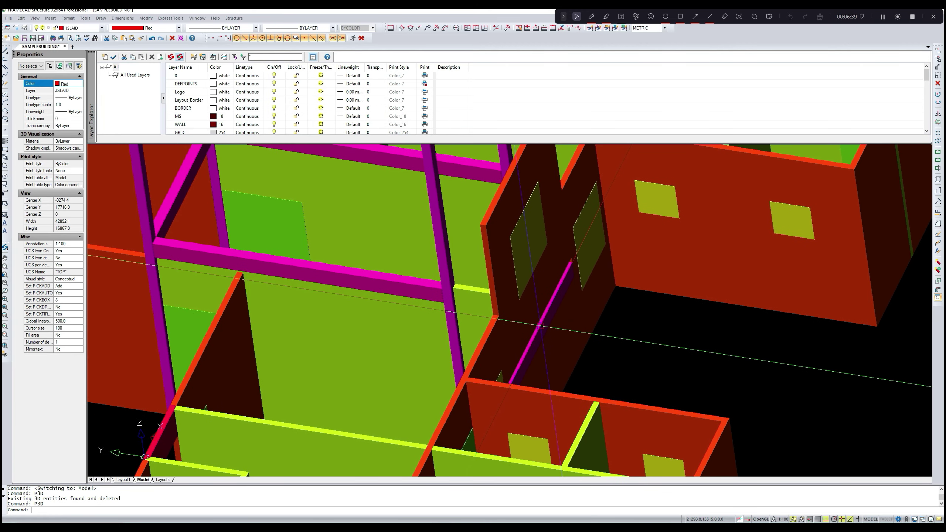
scroll(540, 325, "down", 2)
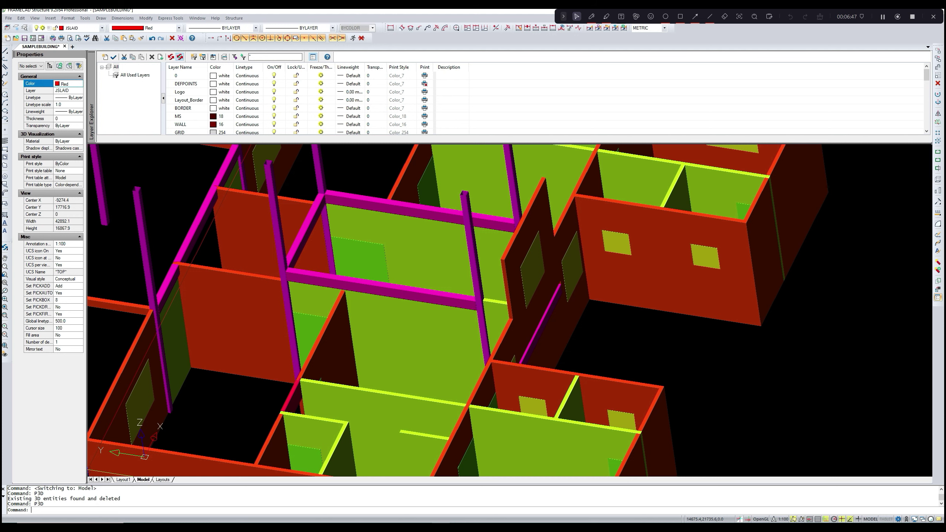
- Switch to the Layouts sheets, go to the full floor plan, and make the PANELCUT layer current
left_click(164, 480)
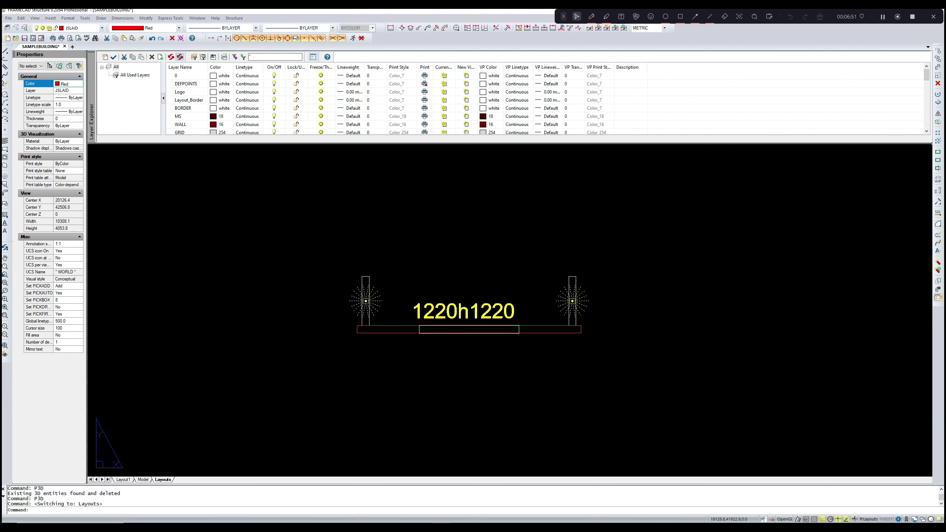
scroll(355, 321, "down", 10)
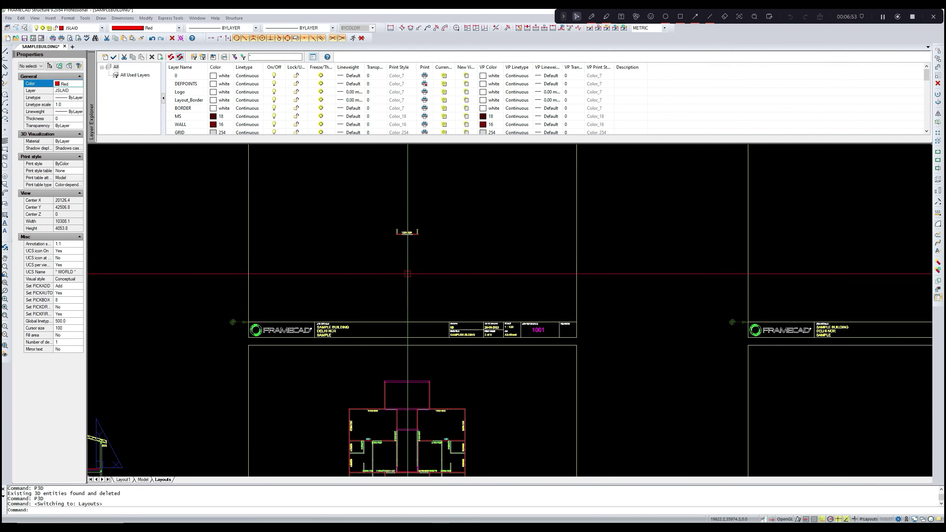
scroll(396, 309, "up", 5)
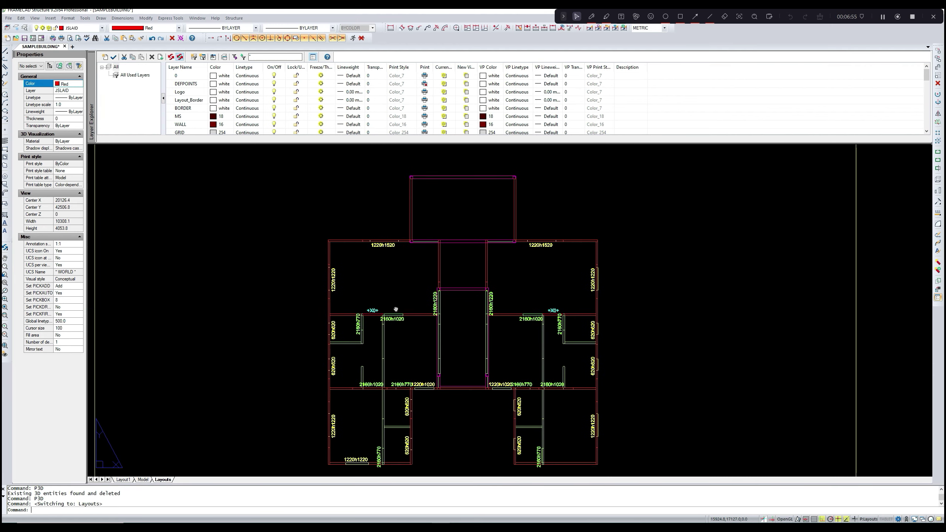
scroll(396, 309, "up", 5)
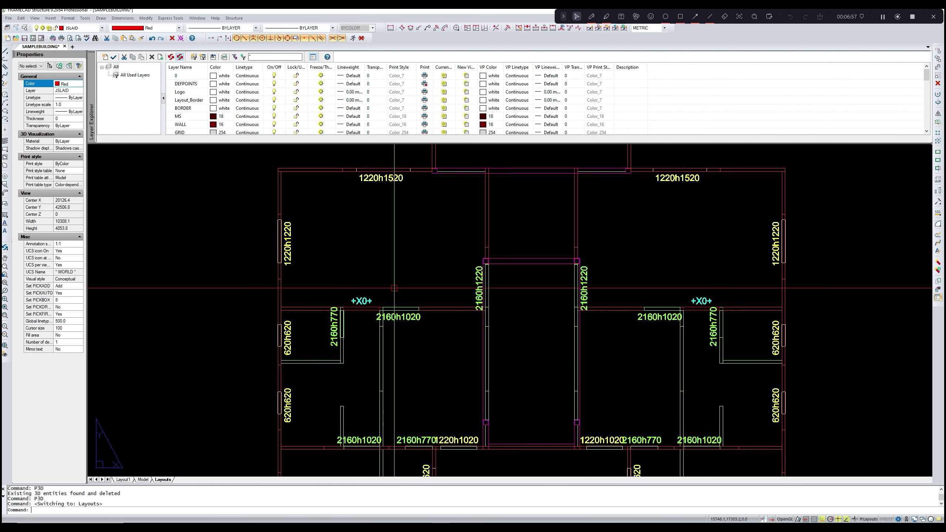
scroll(395, 288, "down", 3)
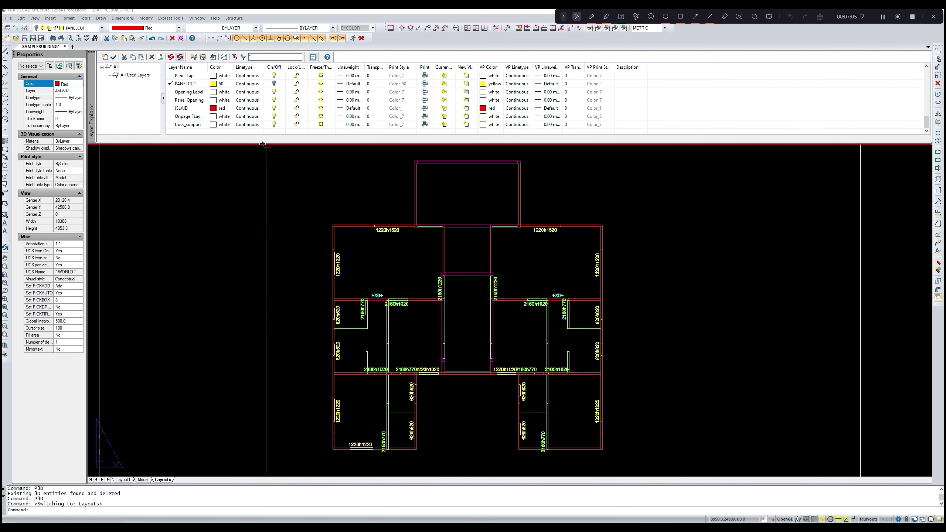
scroll(264, 145, "up", 5)
right_click(211, 85)
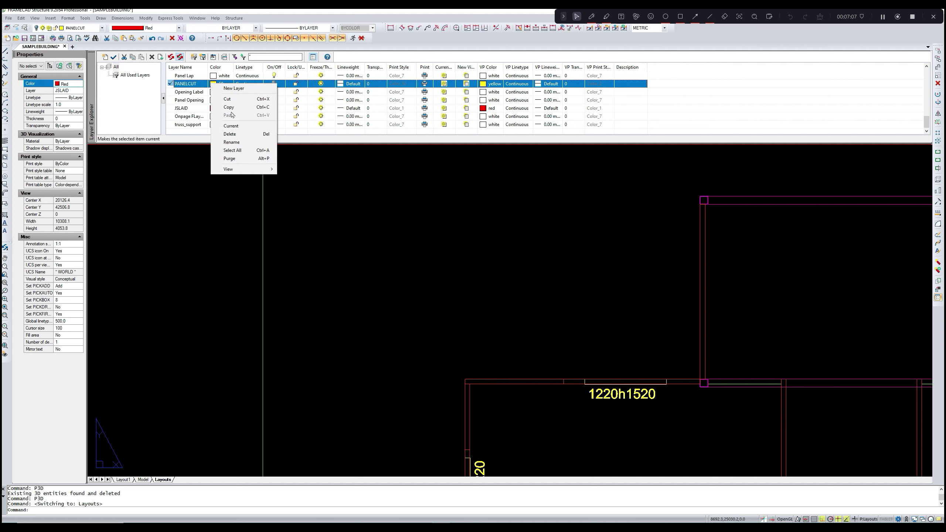
left_click(239, 127)
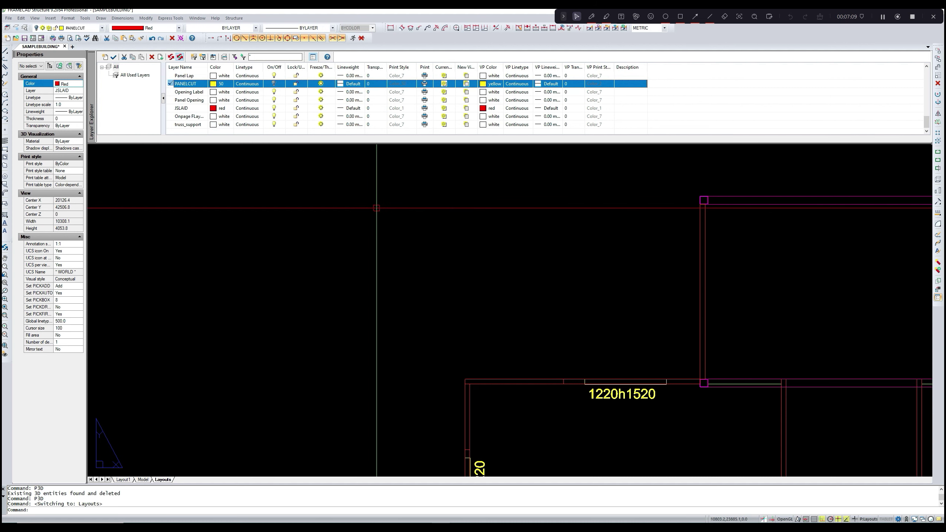
- Create a new layer based on PANELCUT and name it RECFORJOIST
right_click(205, 83)
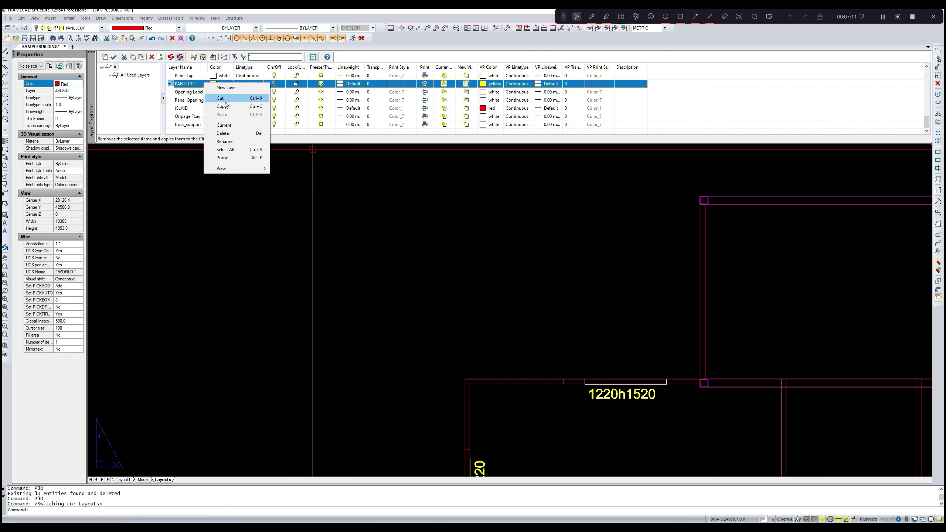
left_click(228, 88)
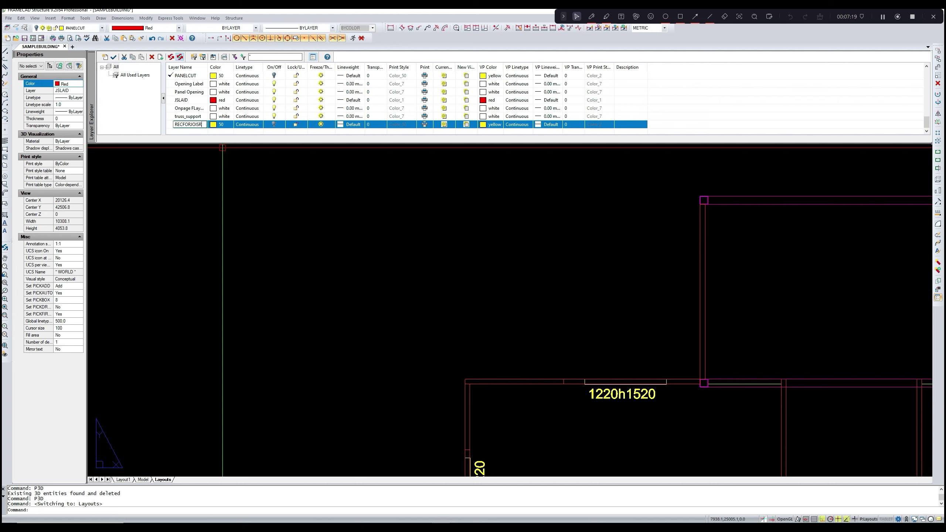
type("RECFORJOISR")
left_click(269, 184)
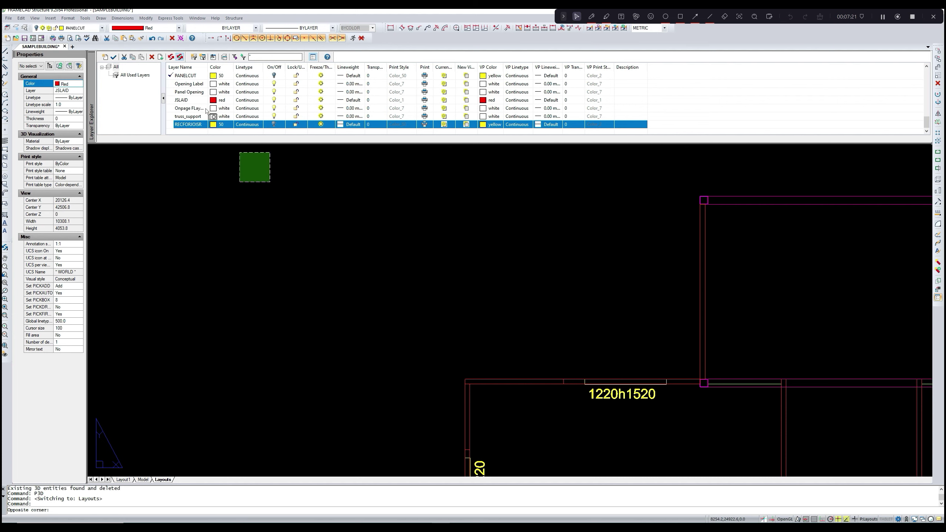
right_click(198, 126)
left_click(216, 182)
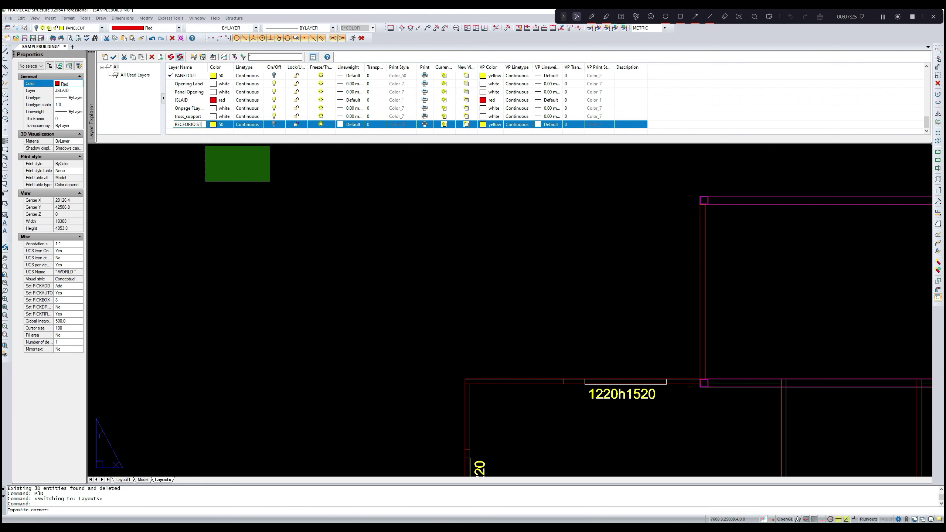
left_click(297, 180)
- Set the RECFORJOIST layer's color and viewport color to magenta, and make it the current layer
left_click(213, 125)
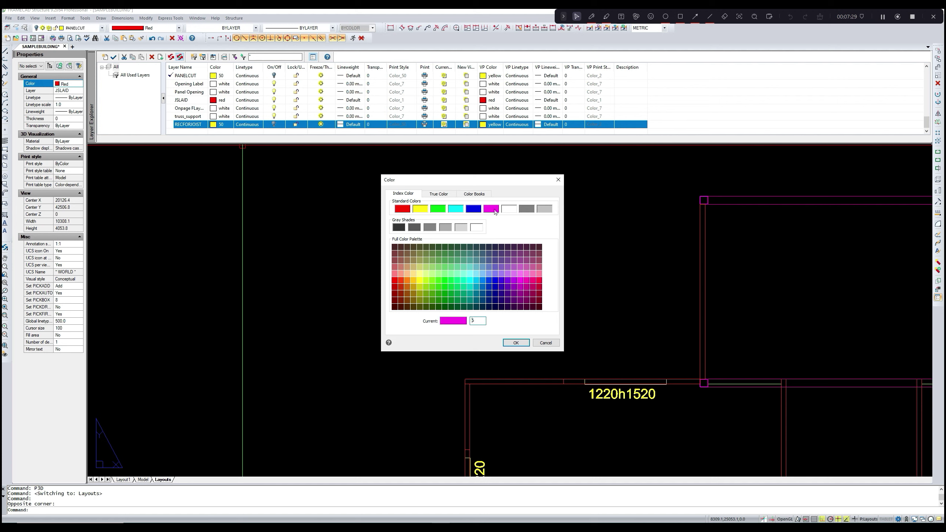
left_click(514, 343)
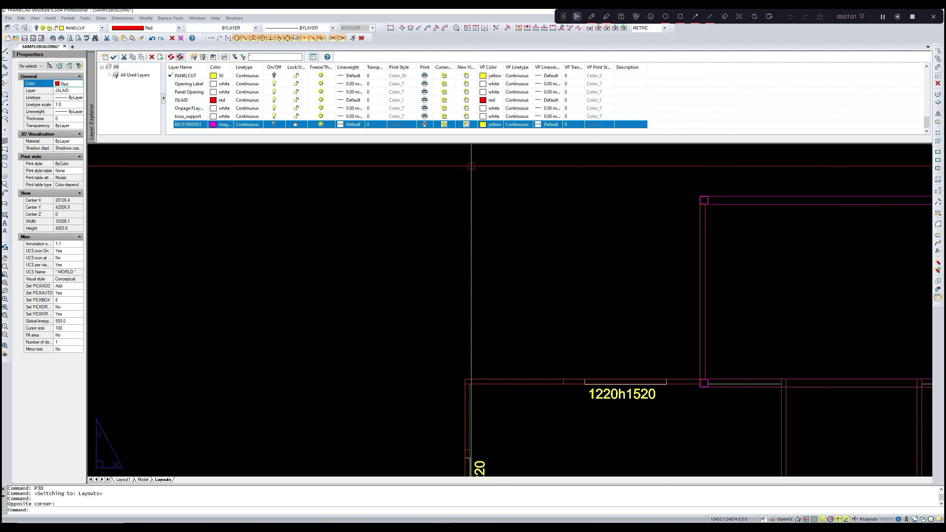
left_click(483, 124)
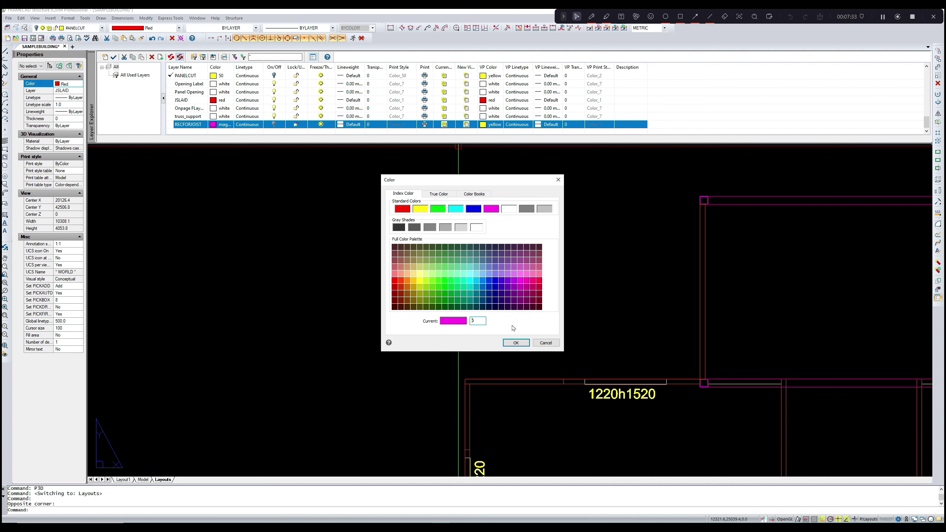
left_click(514, 342)
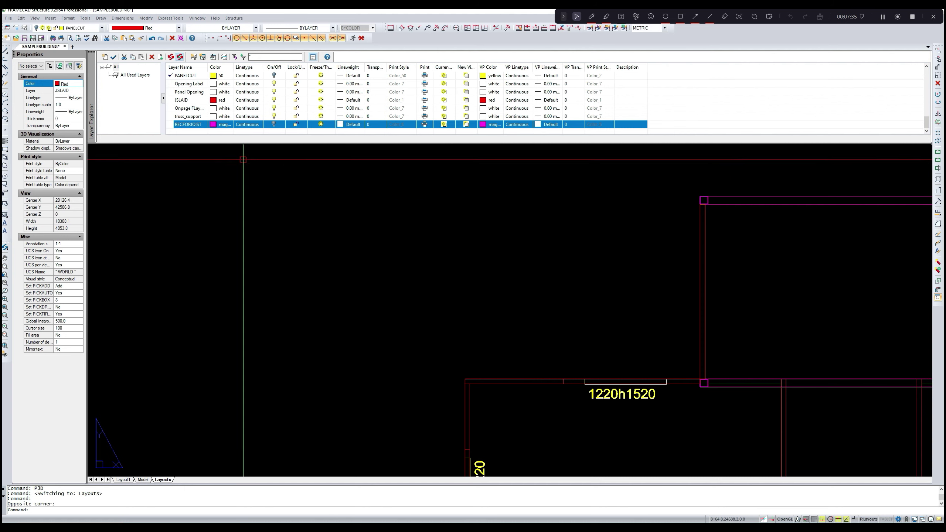
right_click(192, 123)
left_click(211, 164)
scroll(341, 218, "down", 5)
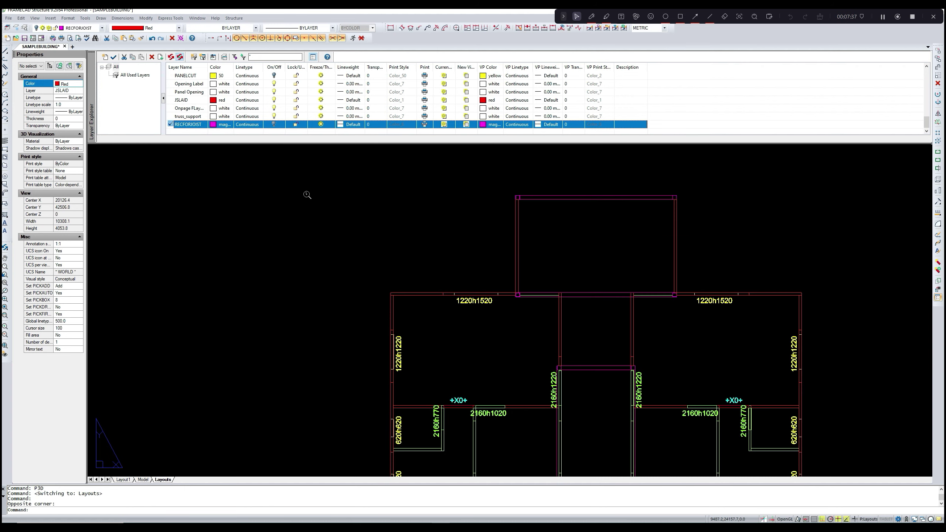
scroll(336, 224, "down", 2)
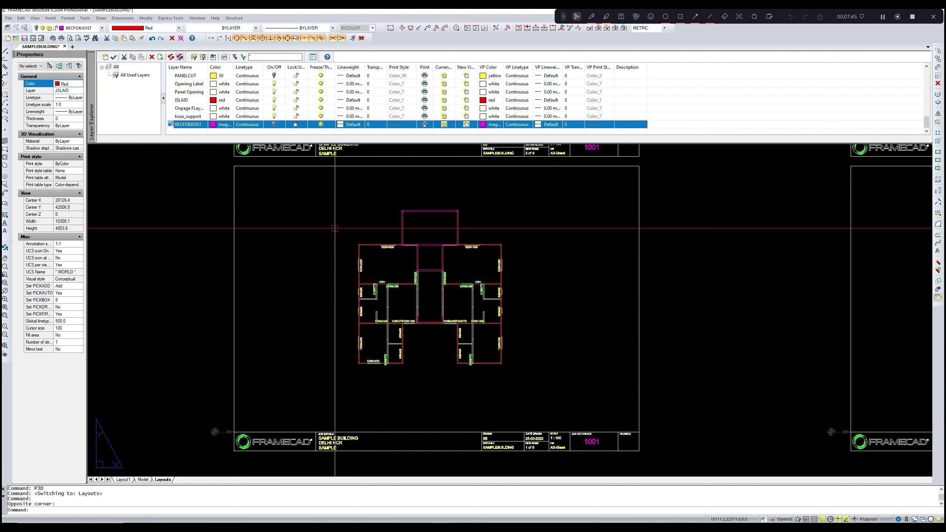
left_click(296, 212)
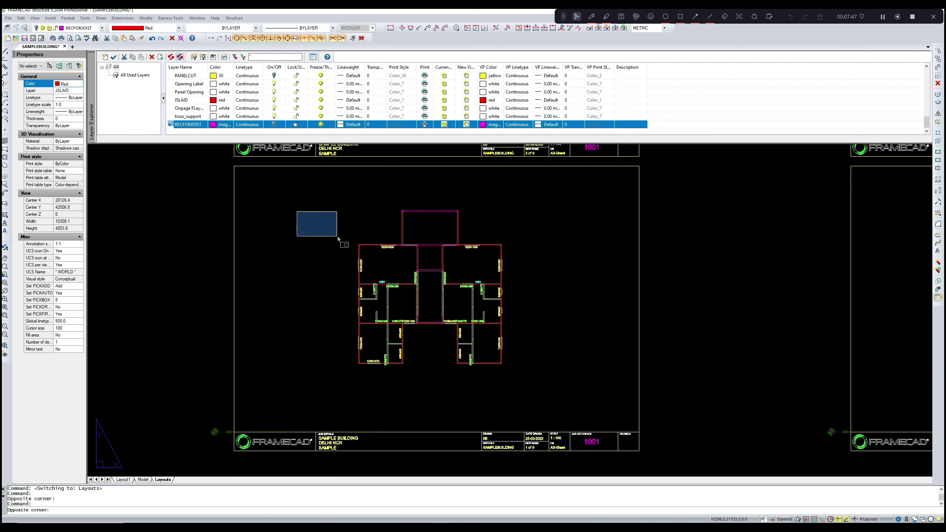
left_click(337, 236)
type("rec")
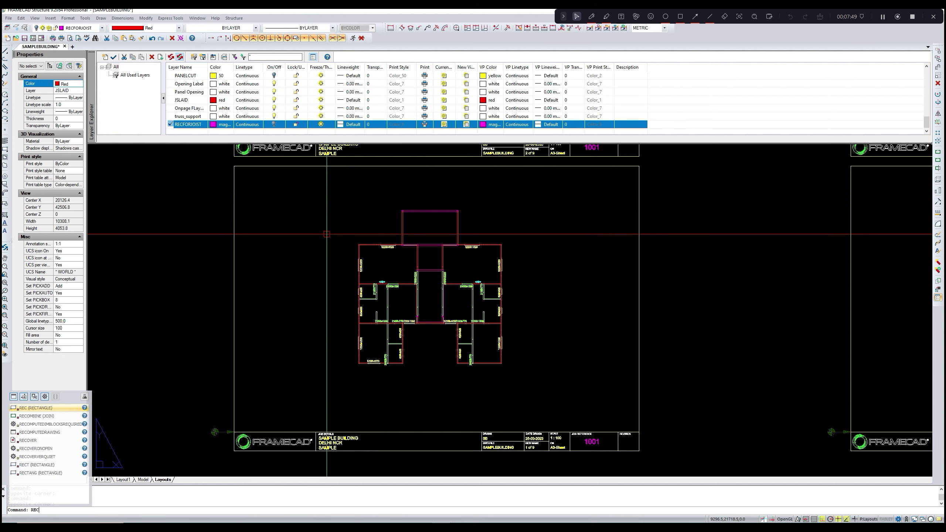
key("Return")
left_click(303, 211)
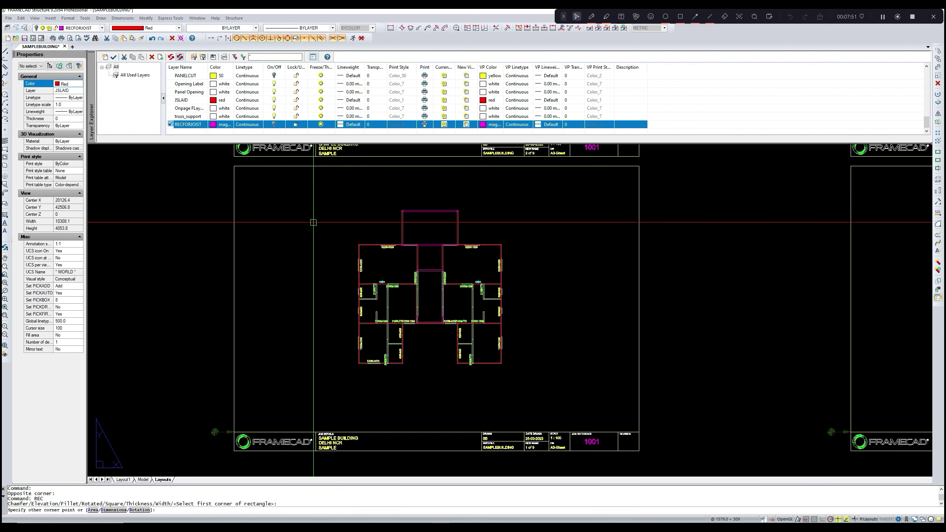
middle_click_drag(314, 222, 316, 232)
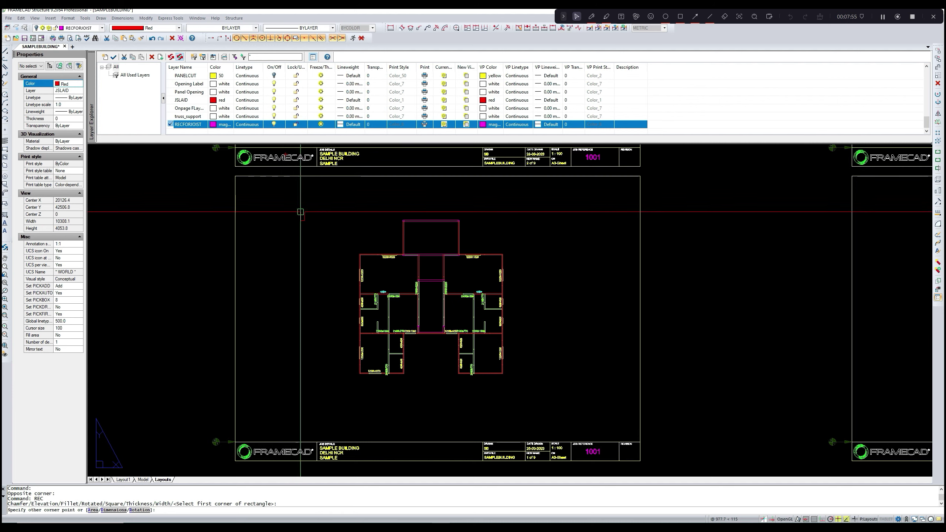
key("Escape")
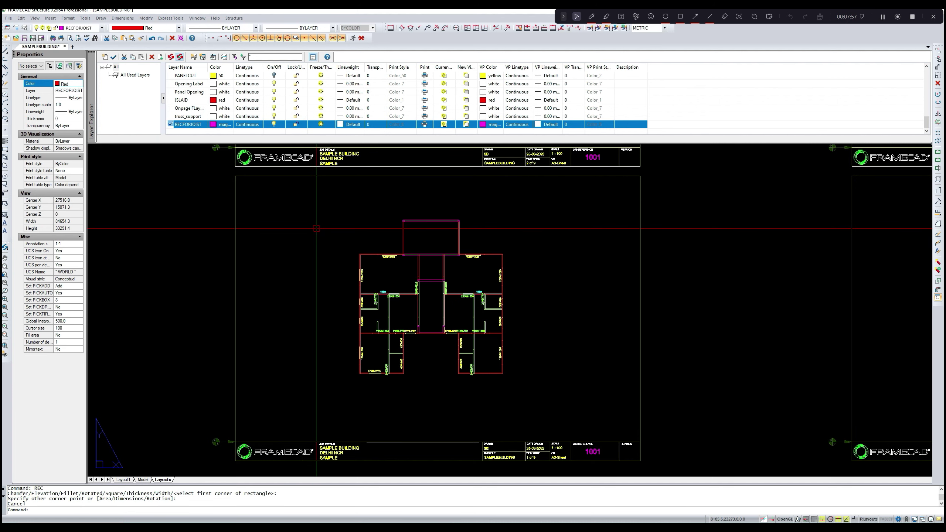
left_click(296, 212)
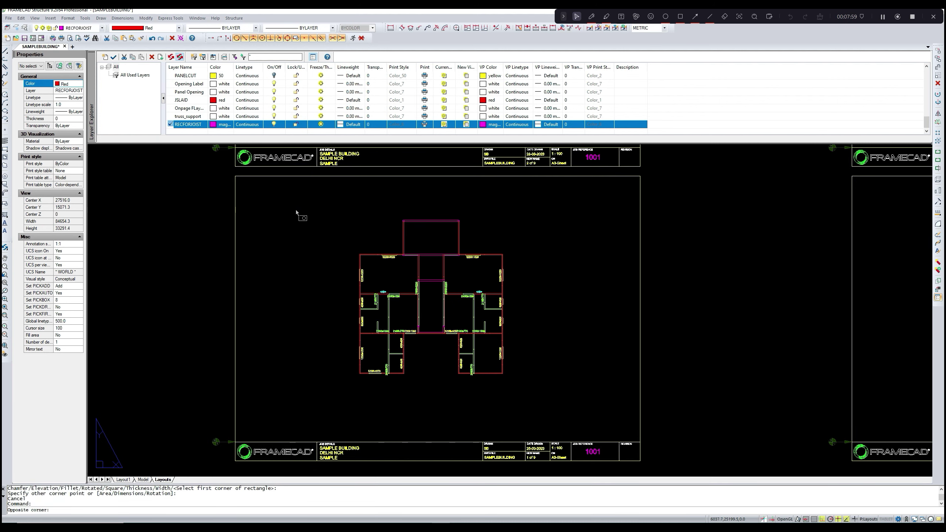
key("Escape")
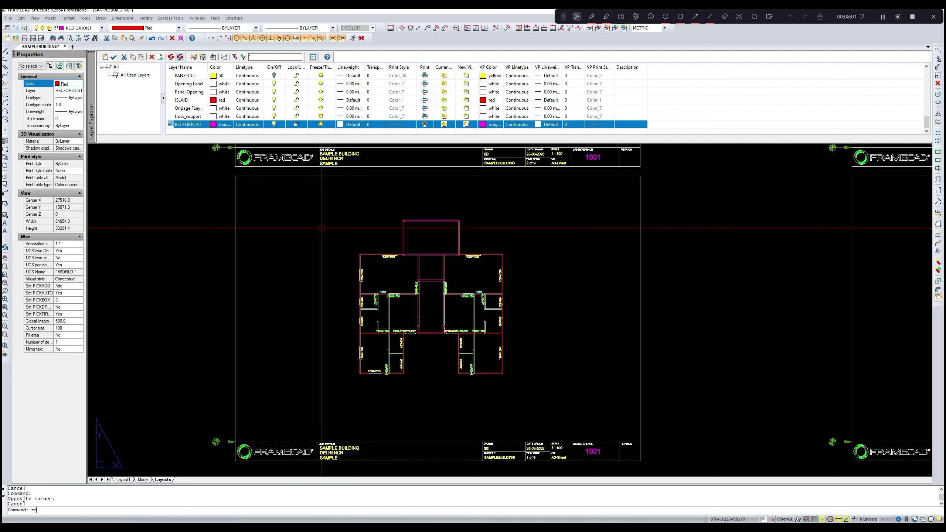
- Draw a trial rectangle about 4259 by 3037 mm in the empty sheet area beside the floor plan
type("rec")
key("Return")
left_click(294, 213)
left_click(337, 243)
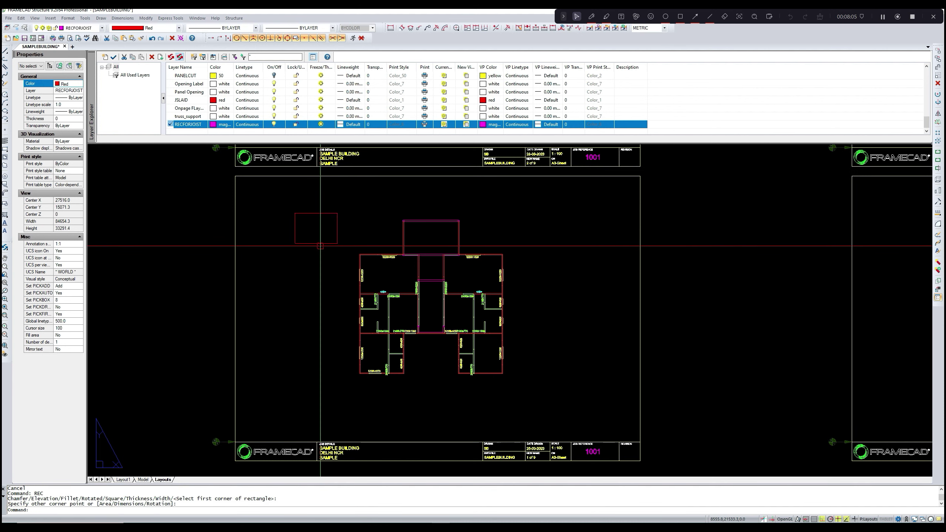
type("p")
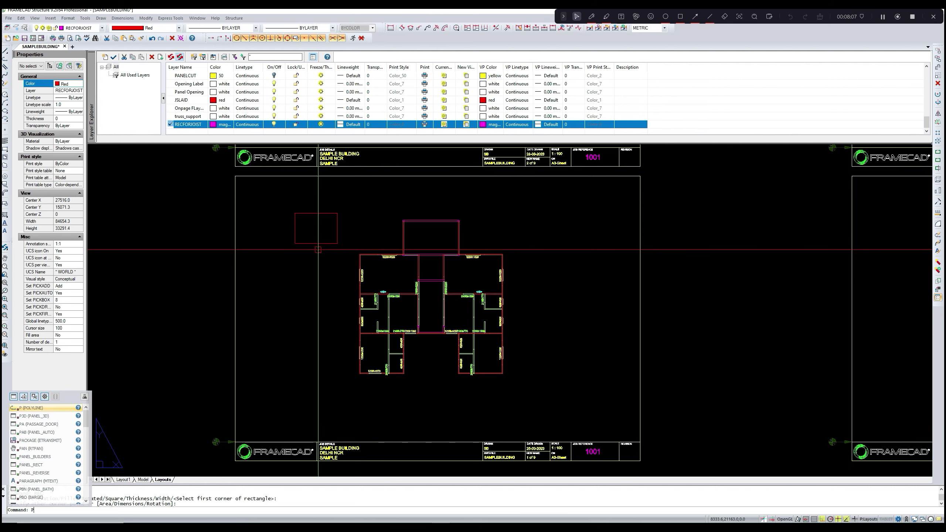
key("Escape")
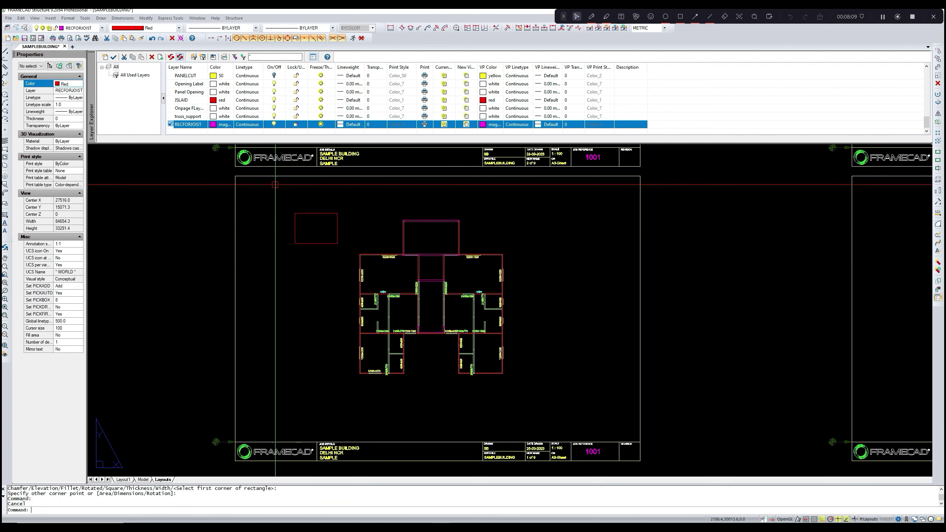
- Set the current drawing color for new objects to magenta, color 6, with the COL command
left_click(215, 125)
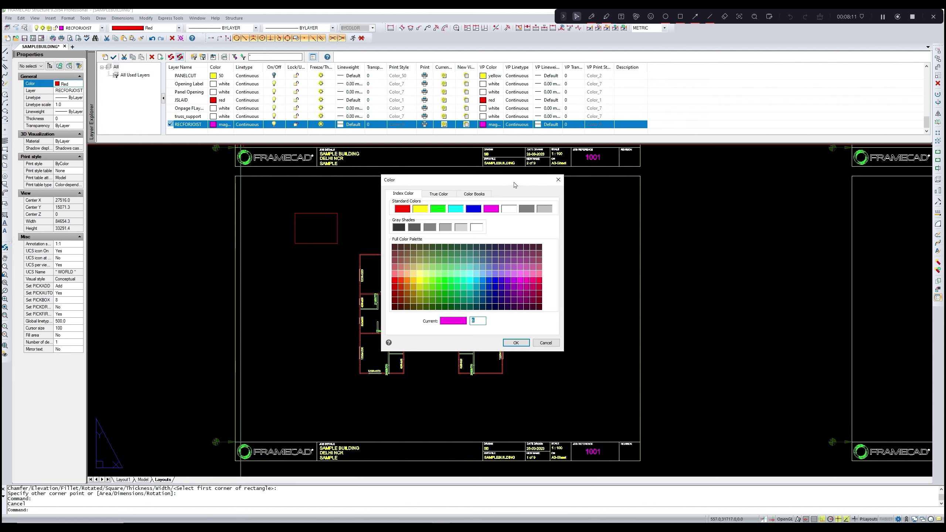
left_click(557, 180)
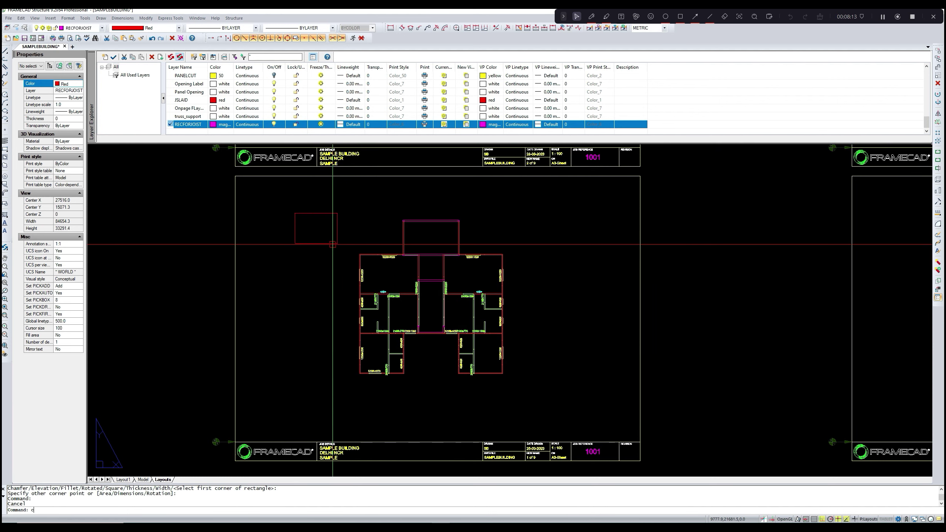
type("col")
key("Return")
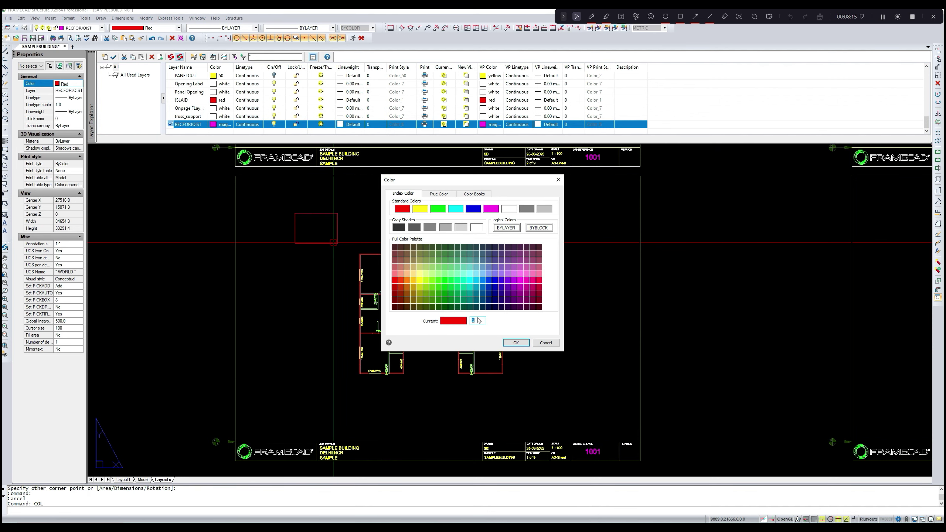
type("6")
key("Return")
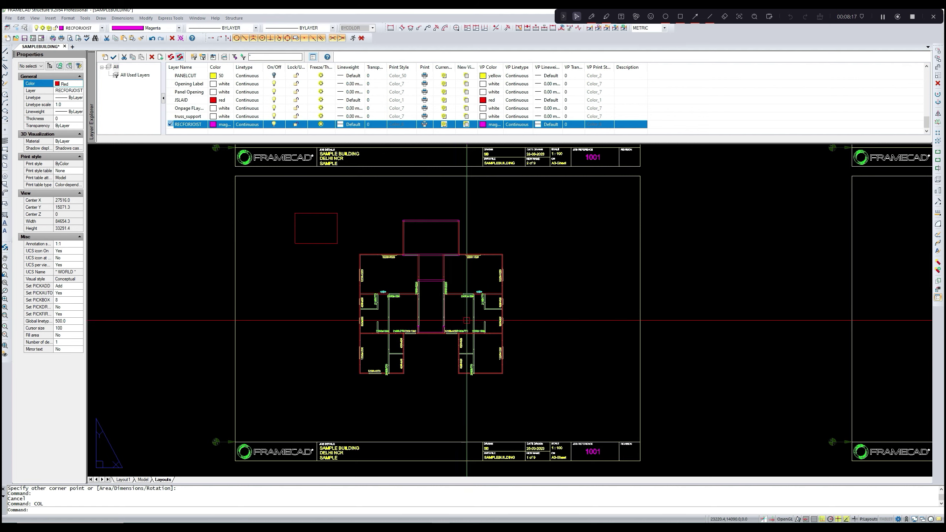
- Delete the red trial rectangle beside the floor plan
left_click(328, 242)
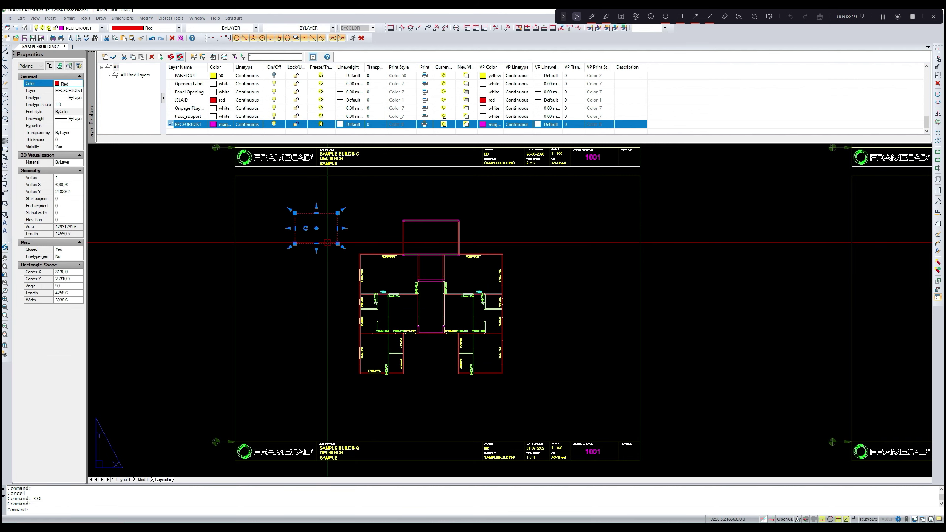
key("Delete")
scroll(353, 246, "up", 2)
scroll(350, 238, "down", 2)
scroll(350, 238, "up", 2)
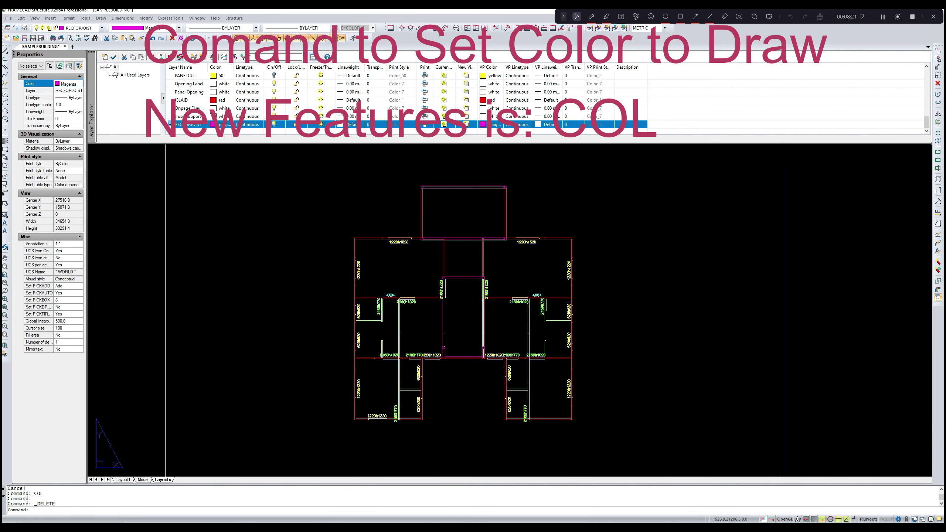
scroll(347, 230, "down", 2)
scroll(338, 238, "up", 2)
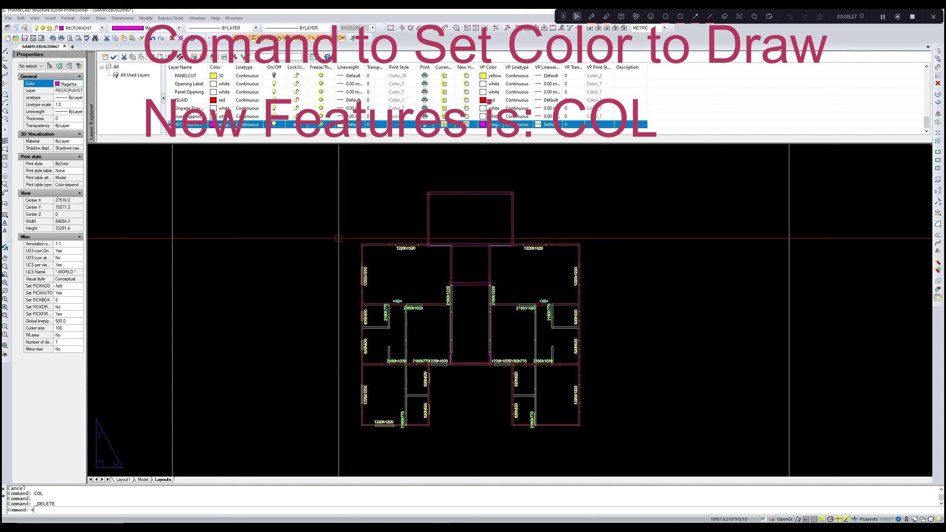
key("Return")
scroll(428, 193, "up", 3)
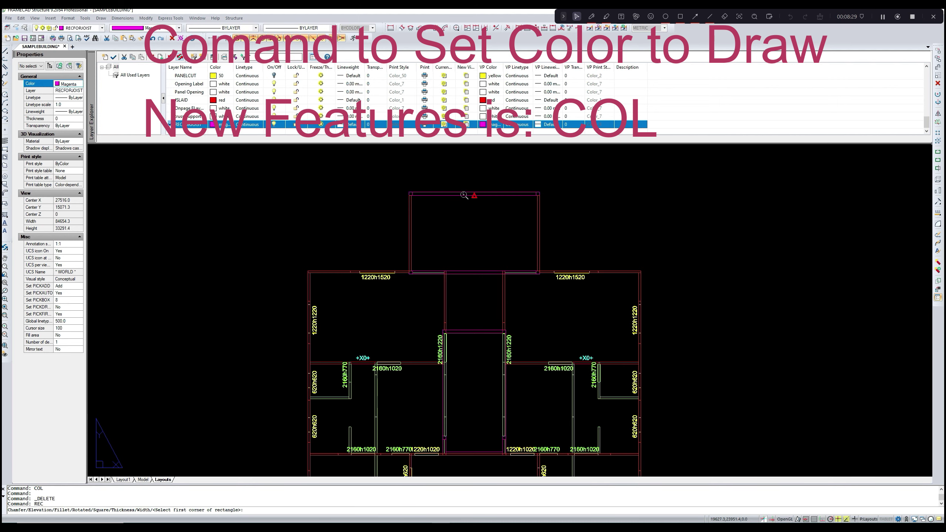
scroll(412, 190, "up", 5)
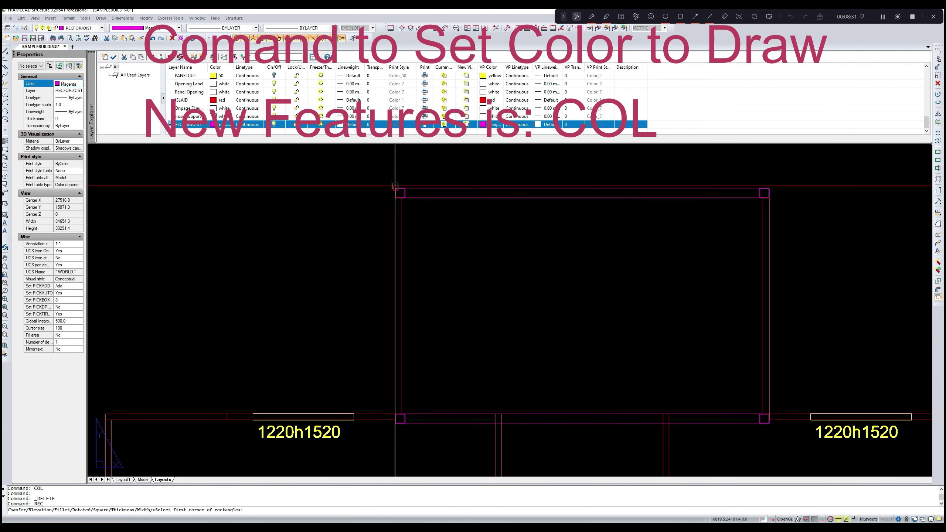
scroll(397, 187, "up", 3)
scroll(396, 194, "down", 6)
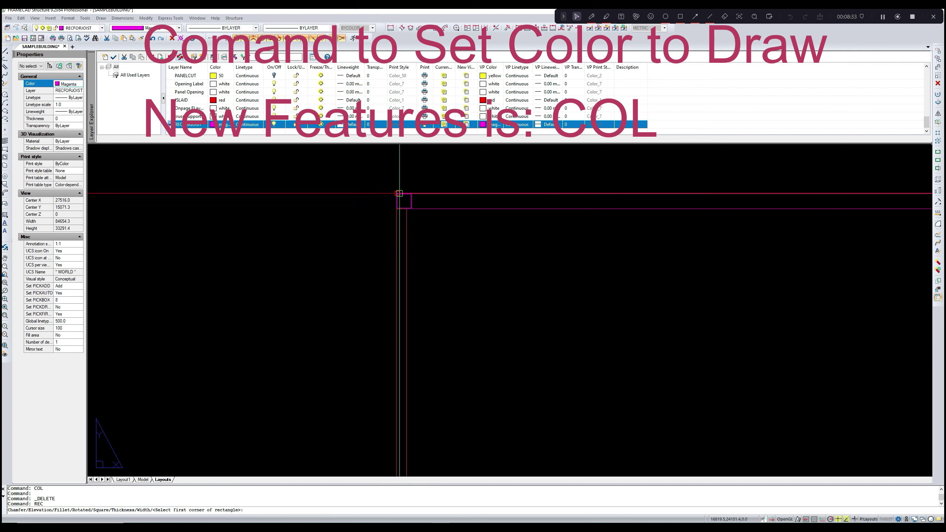
scroll(393, 208, "up", 3)
key("Escape")
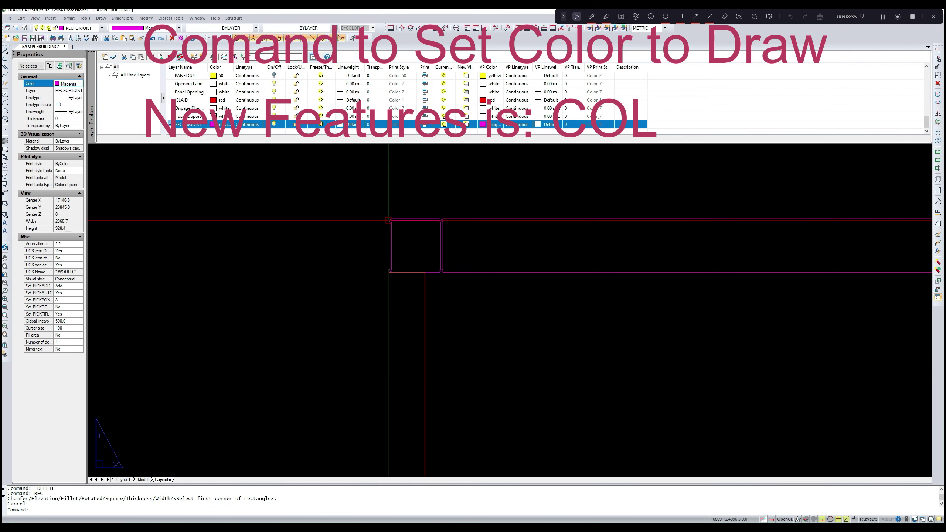
- Draw a vertical guide line about 216 mm long from the outer face of the stair block's upper-left column, extending above it
type("L")
key("Return")
scroll(391, 222, "up", 3)
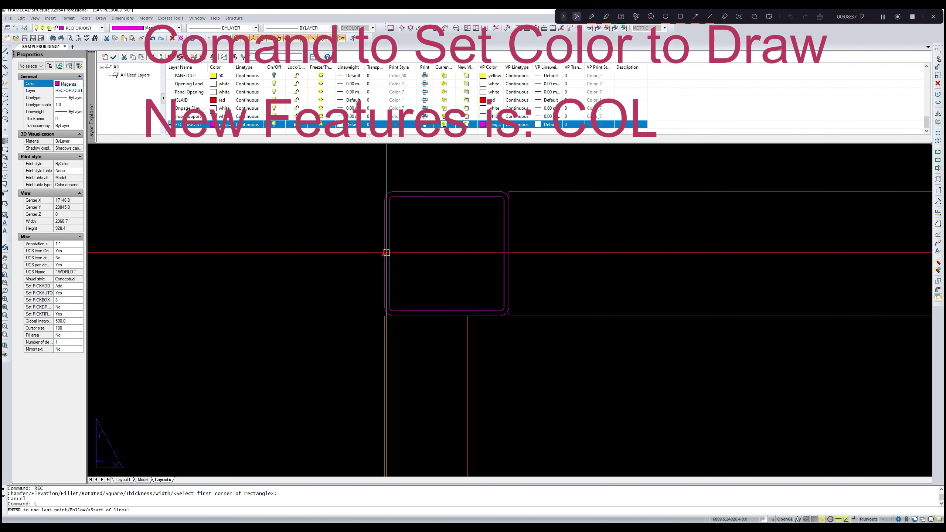
left_click(384, 253)
scroll(382, 222, "down", 3)
left_click(384, 158)
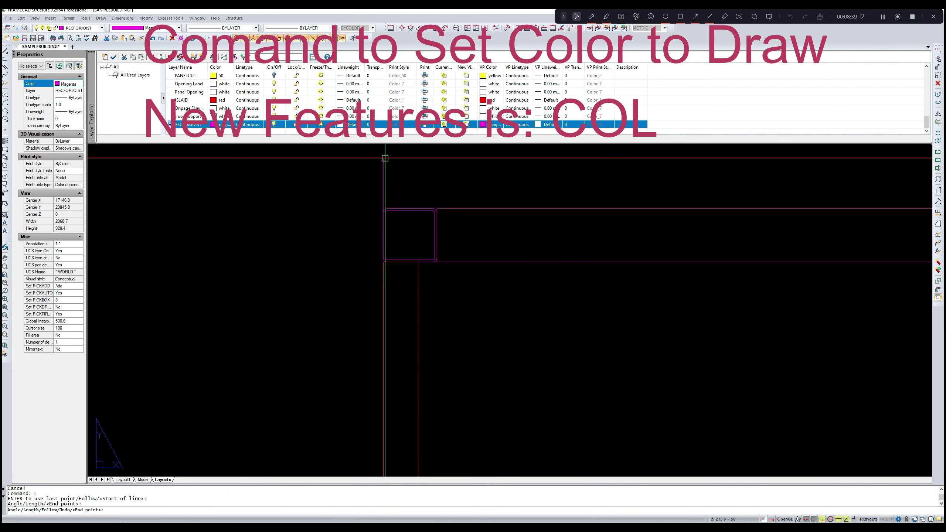
key("Return")
- Draw a horizontal guide line along the top edge of the upper-left column, extending past its outer face
scroll(401, 189, "up", 2)
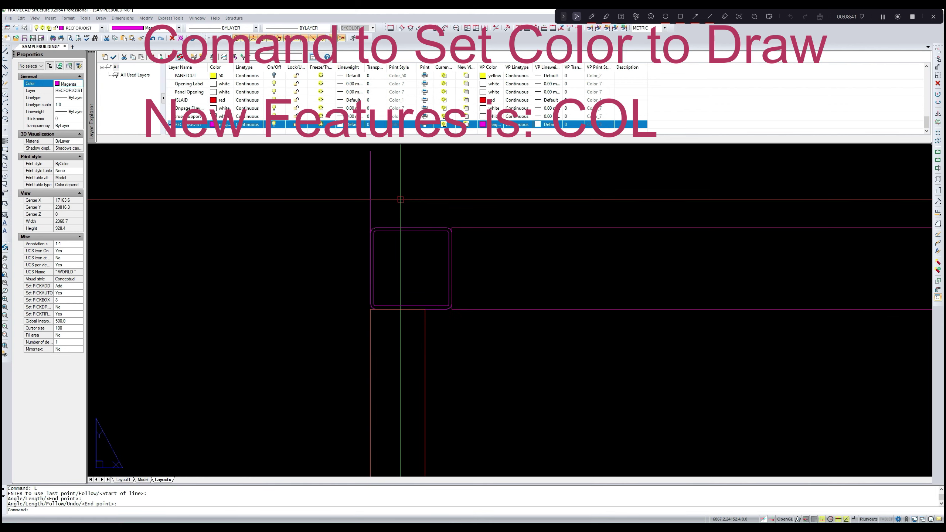
type("l")
key("Return")
left_click(394, 214)
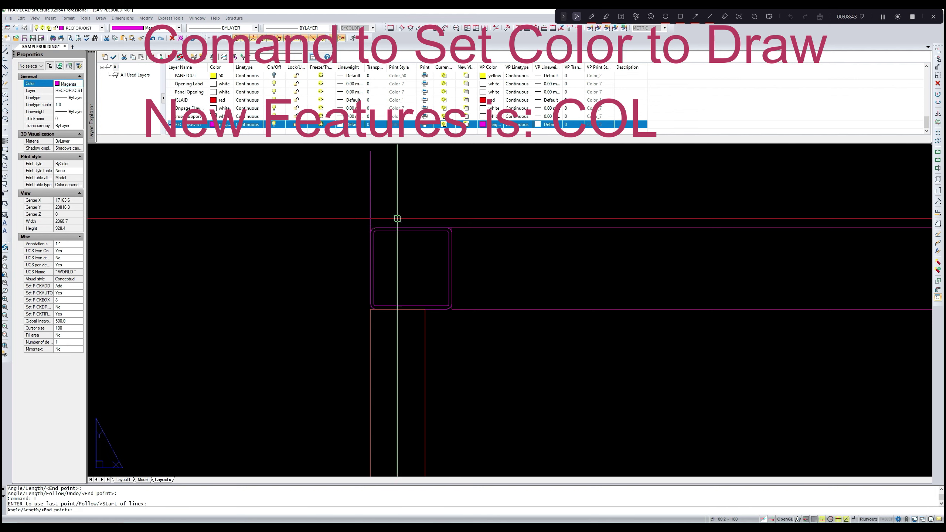
left_click(336, 219)
key("Return")
- Draw a horizontal guide line along the bottom edge of the stair block's lower-right column, extending outward to the right
scroll(291, 196, "down", 4)
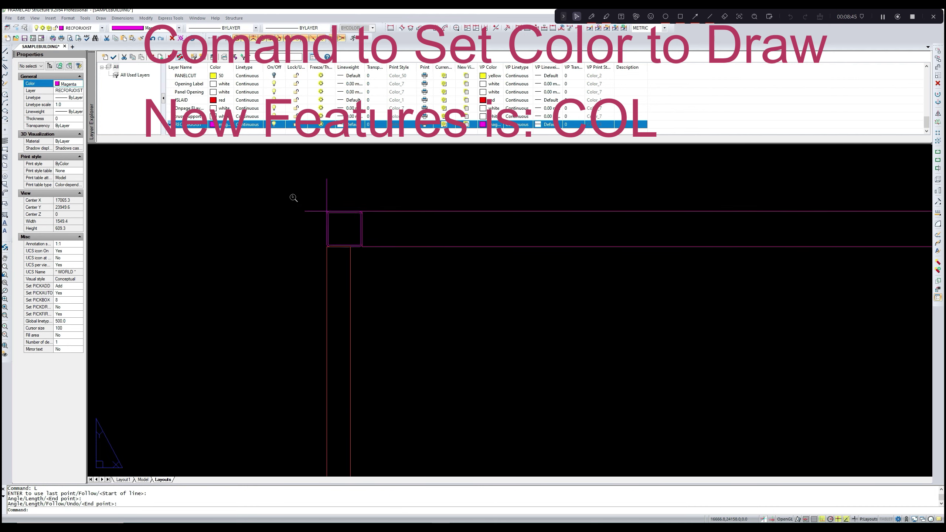
scroll(382, 204, "down", 3)
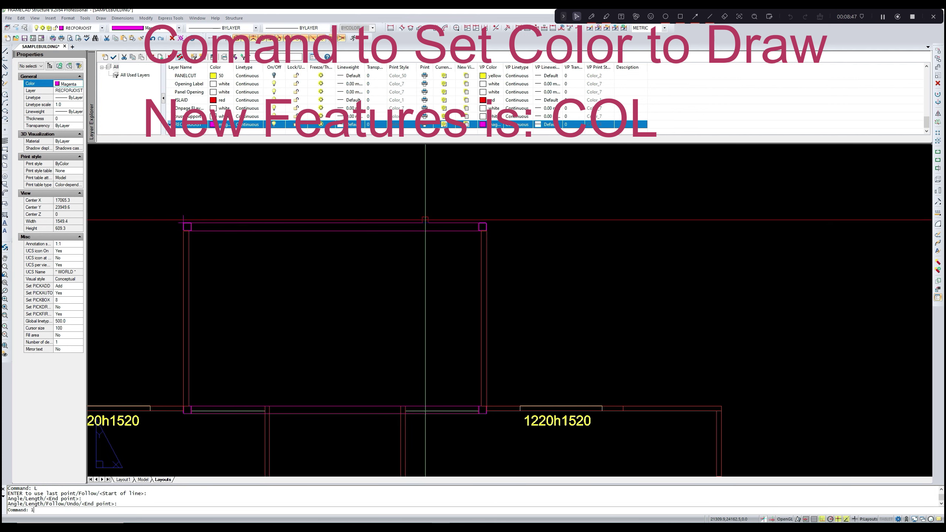
type("l")
key("Return")
scroll(484, 222, "up", 4)
scroll(490, 218, "down", 4)
scroll(490, 410, "up", 3)
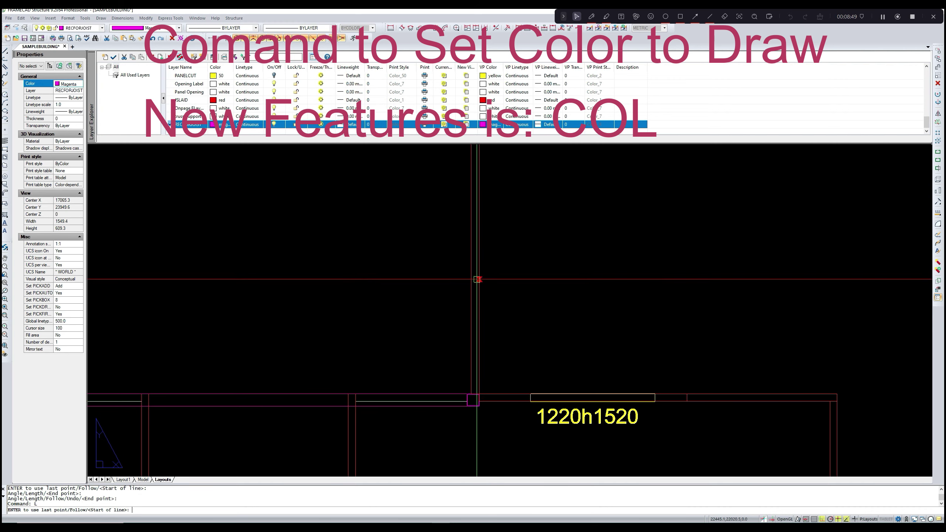
scroll(490, 411, "up", 4)
left_click(414, 397)
key("Return")
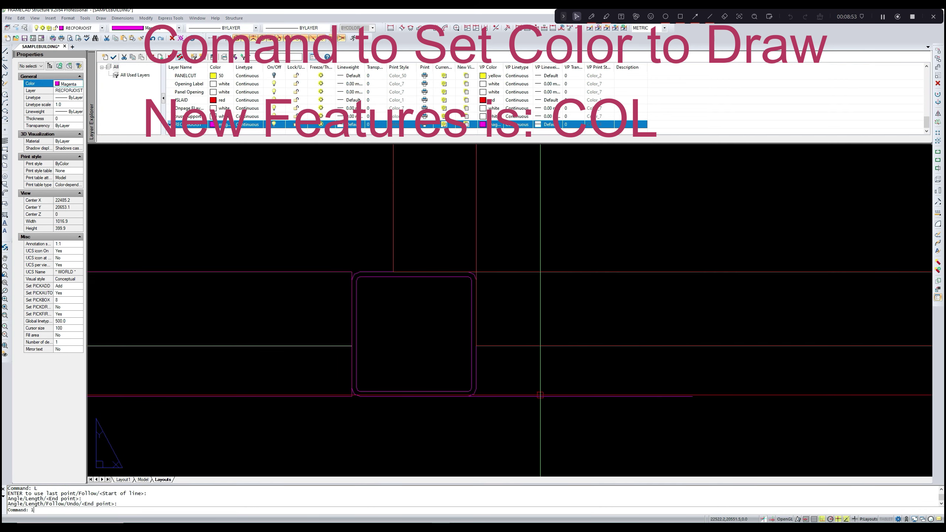
- Draw a vertical guide line along the outer face of the lower-right column, extending below it
type("l")
key("Return")
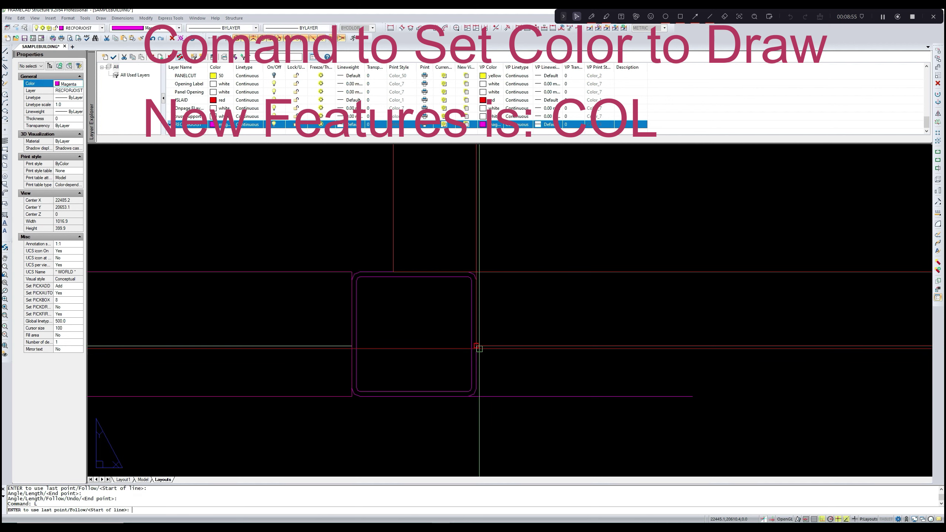
left_click(476, 335)
left_click(471, 473)
key("Return")
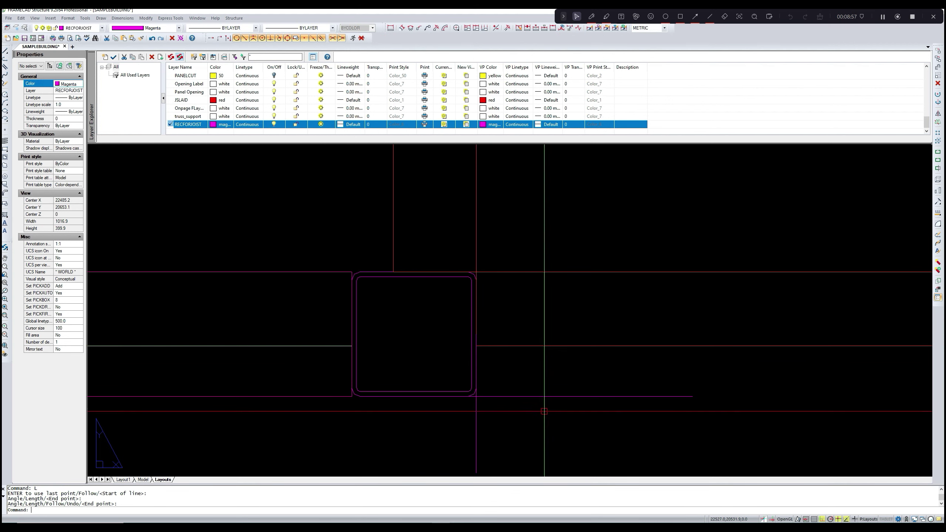
- Draw a rectangle around the stair block, from the upper-left guide-line crossing to the lower-right guide-line crossing
scroll(543, 410, "down", 4)
scroll(397, 327, "up", 1)
scroll(470, 326, "down", 2)
middle_click_drag(400, 305, 457, 320)
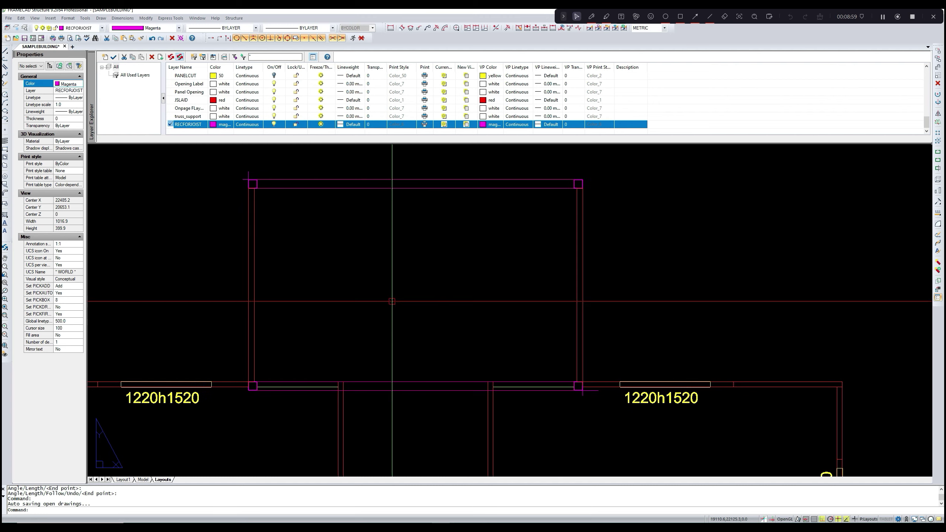
key("Escape")
type("rec")
key("Return")
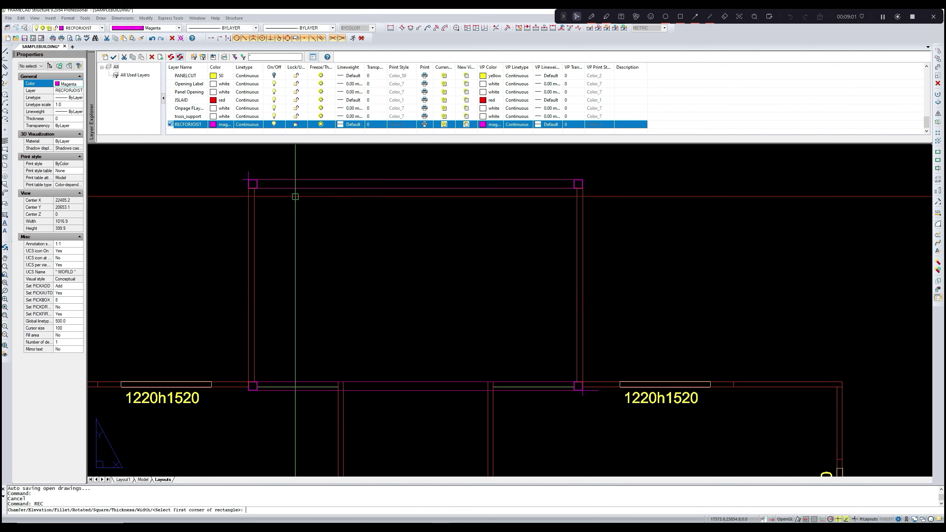
scroll(242, 186, "up", 5)
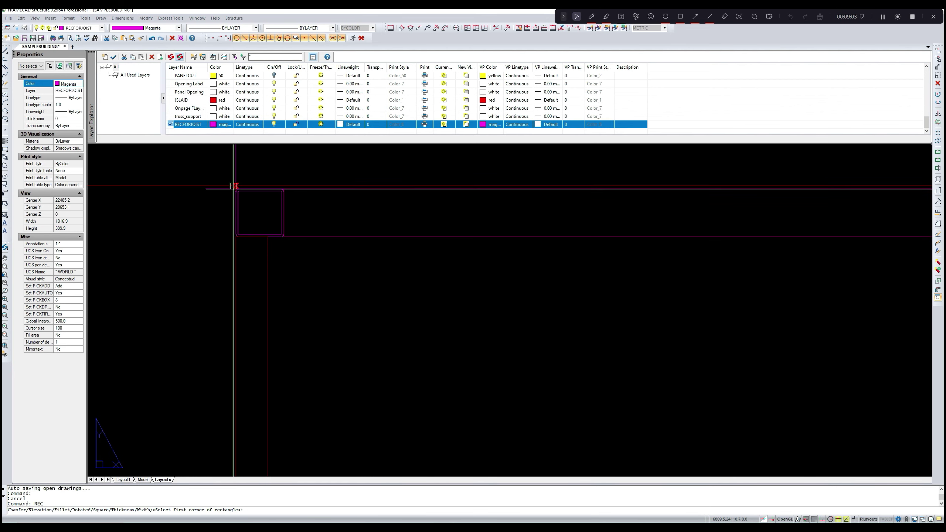
left_click(233, 186)
scroll(234, 188, "down", 5)
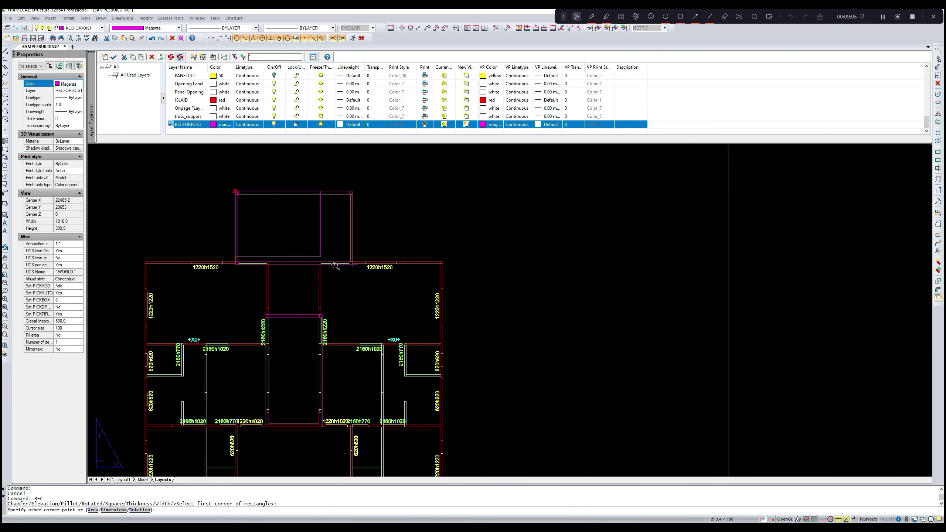
scroll(373, 267, "up", 6)
scroll(381, 269, "up", 6)
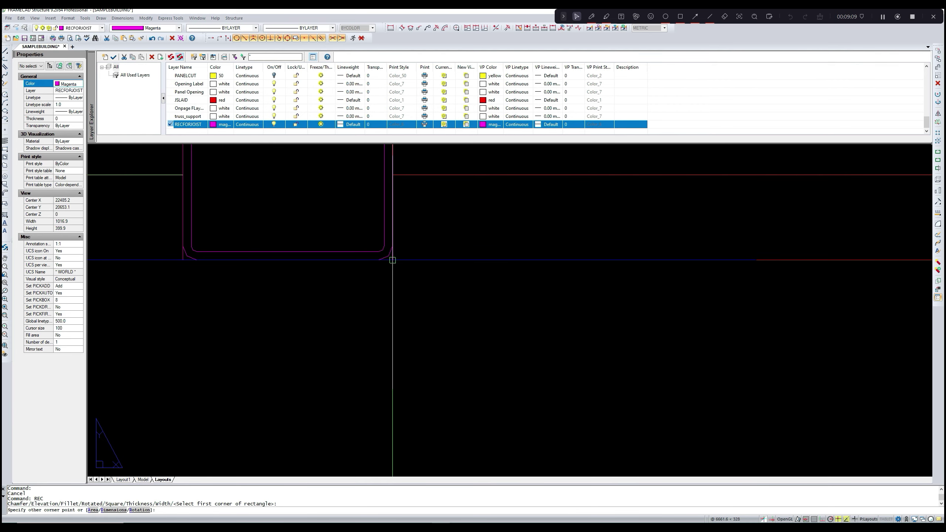
left_click(392, 260)
scroll(417, 273, "up", 5)
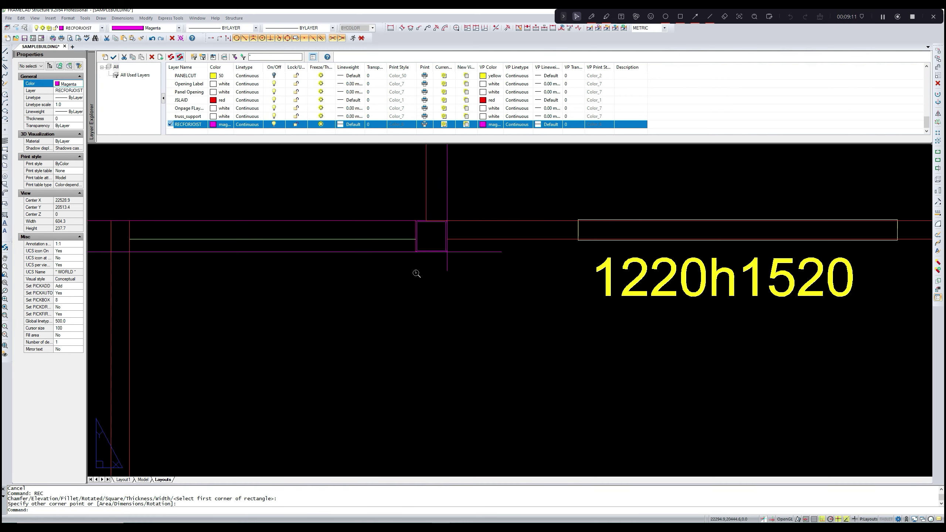
scroll(416, 273, "down", 10)
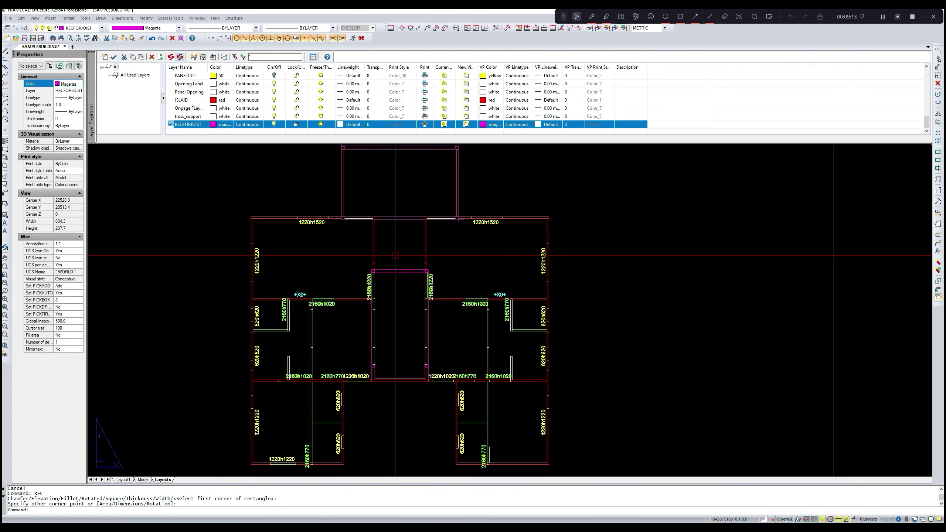
type("rec")
key("Return")
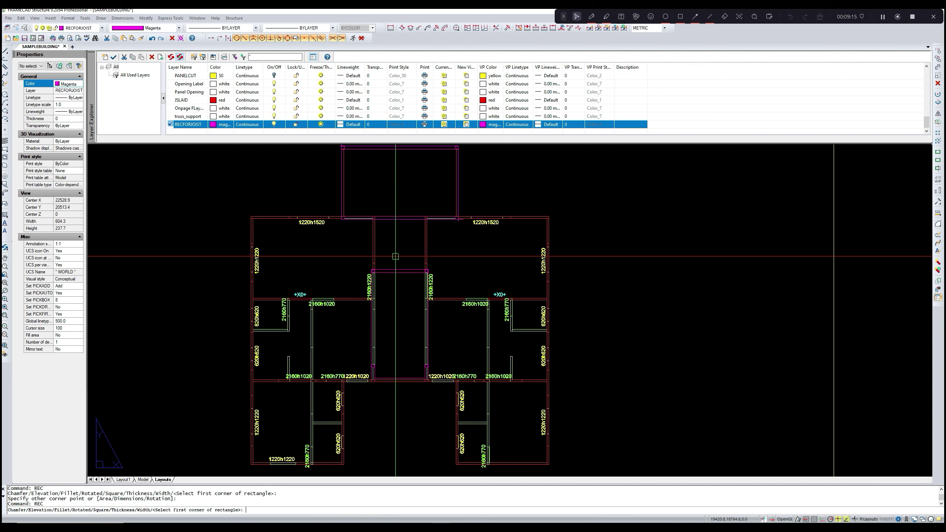
scroll(263, 225, "up", 6)
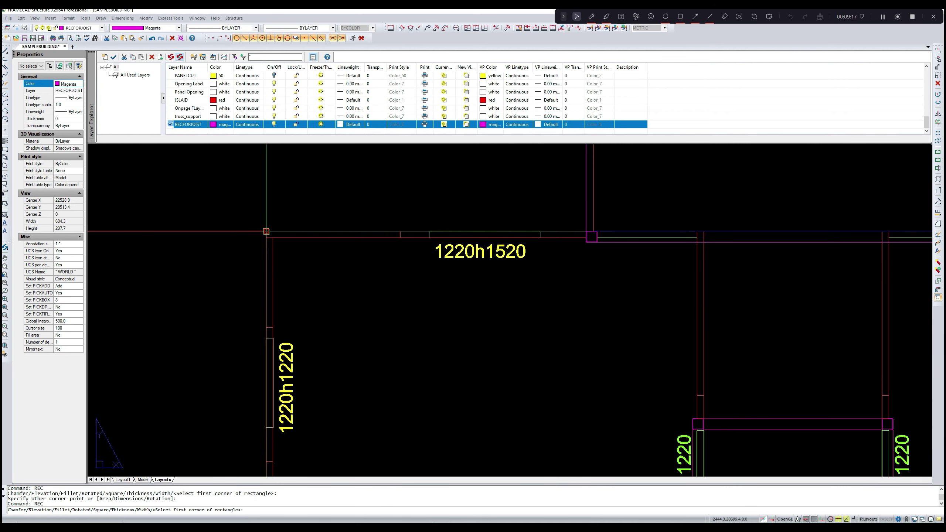
left_click(264, 228)
scroll(264, 227, "down", 6)
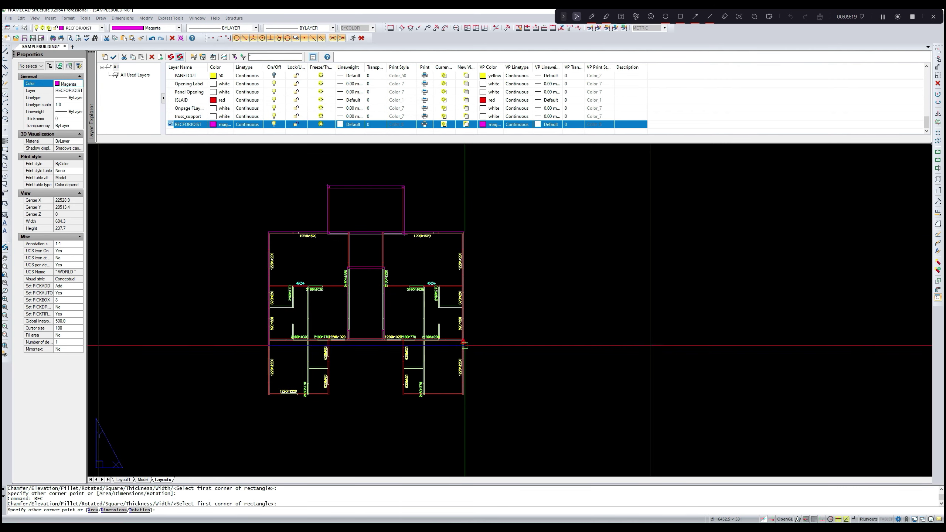
scroll(460, 336, "up", 8)
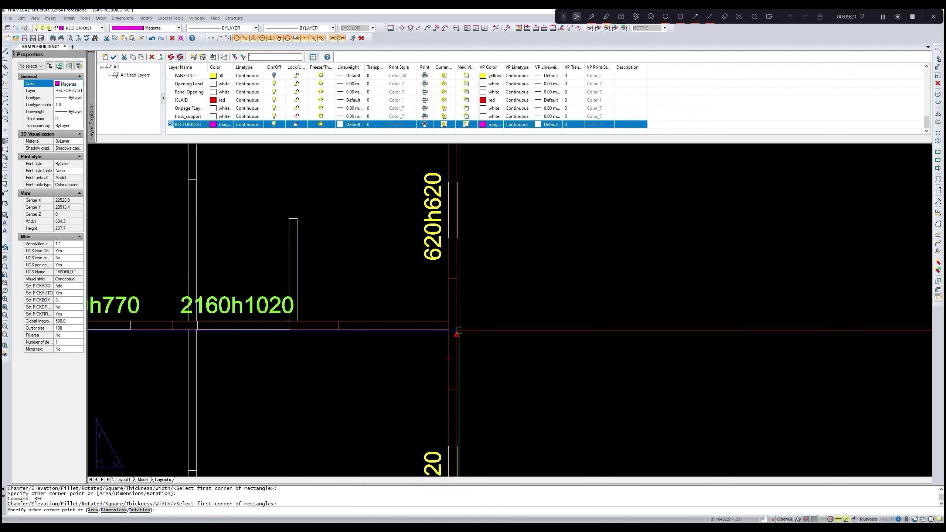
key("Escape")
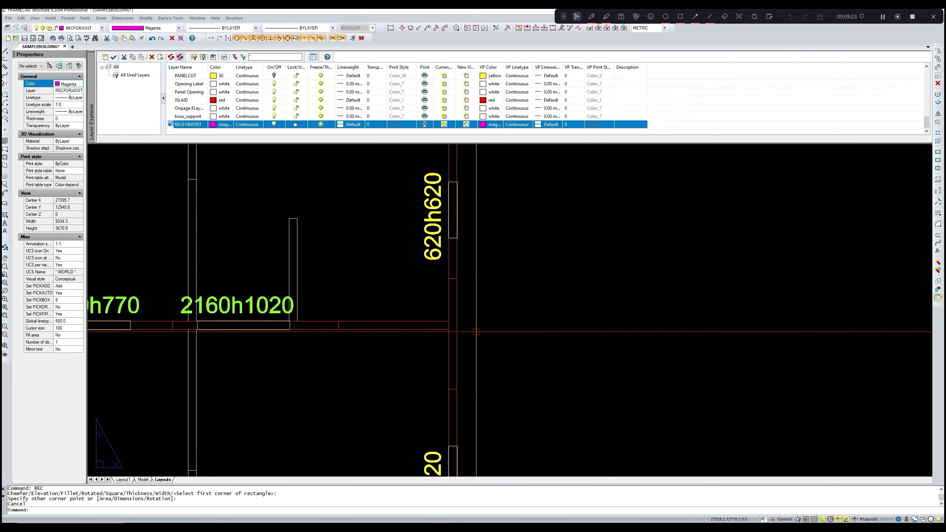
- Draw a horizontal guide line along the lower edge of the cross wall below the 620h620 windows, extending outward past the right outer wall
key("Return")
left_click(449, 329)
left_click(628, 343)
key("Return")
scroll(627, 343, "down", 5)
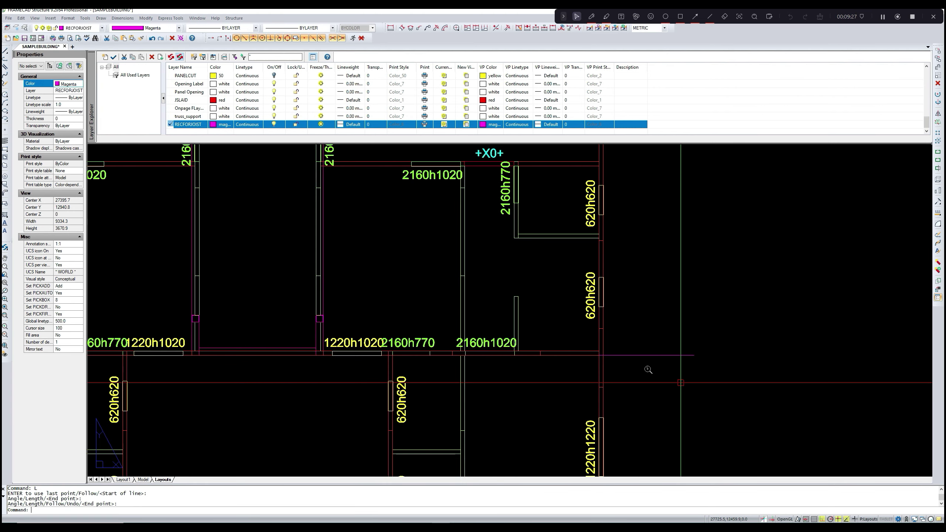
- Draw a rectangle over the main block, from the outer wall's upper-left corner to where the guide line crosses the right outer wall's outer face
type("rec")
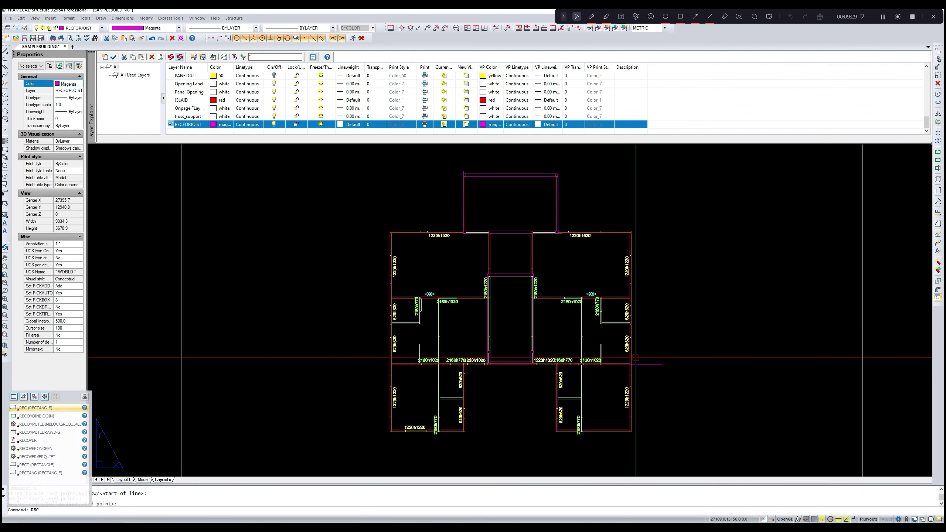
key("Return")
scroll(390, 233, "up", 5)
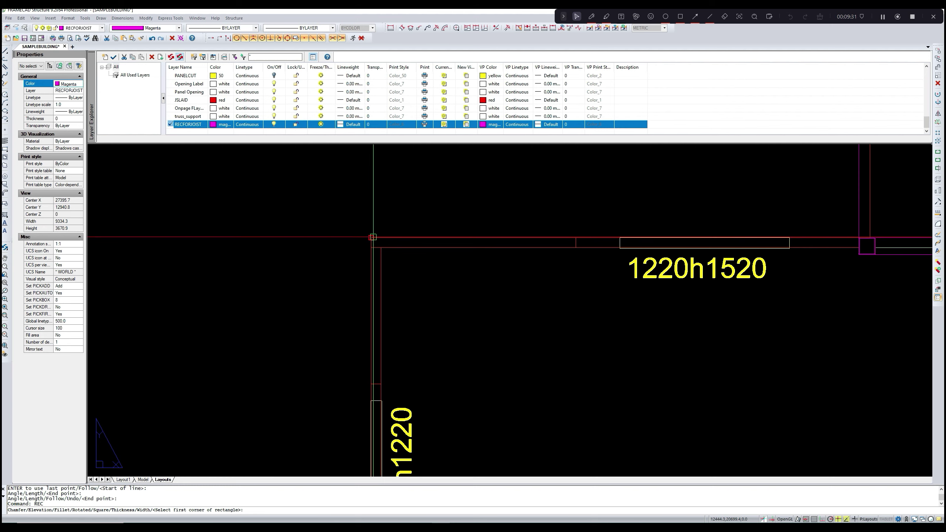
left_click(371, 239)
scroll(372, 238, "down", 5)
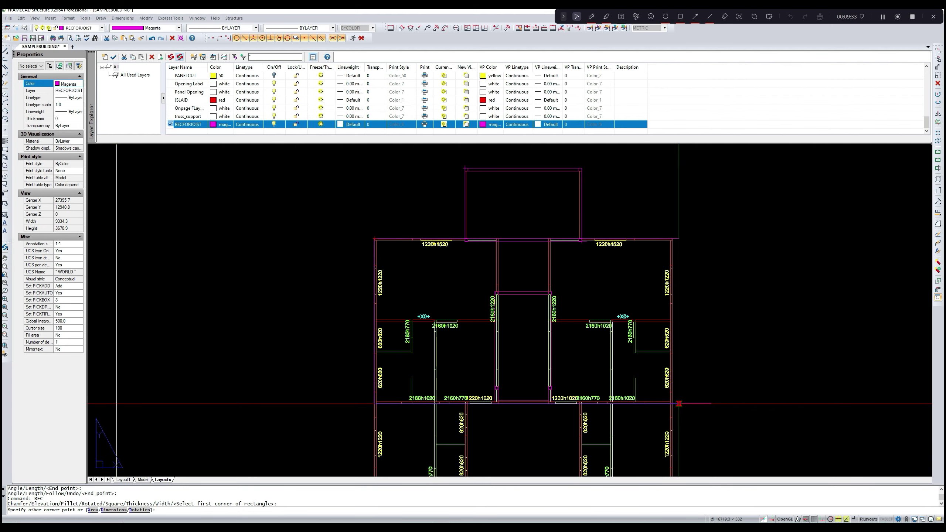
scroll(678, 401, "up", 5)
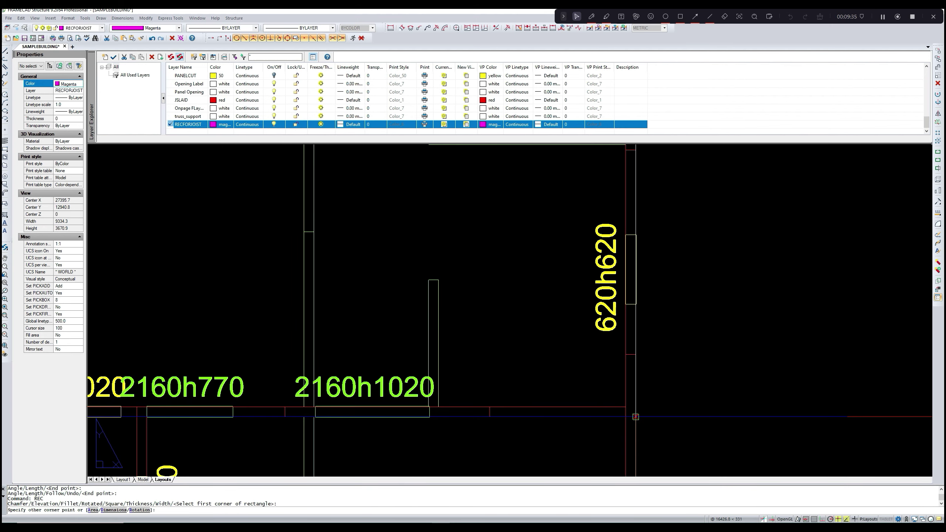
left_click(643, 412)
key("Return")
scroll(535, 322, "down", 5)
scroll(536, 321, "down", 3)
scroll(447, 247, "up", 6)
scroll(446, 247, "up", 3)
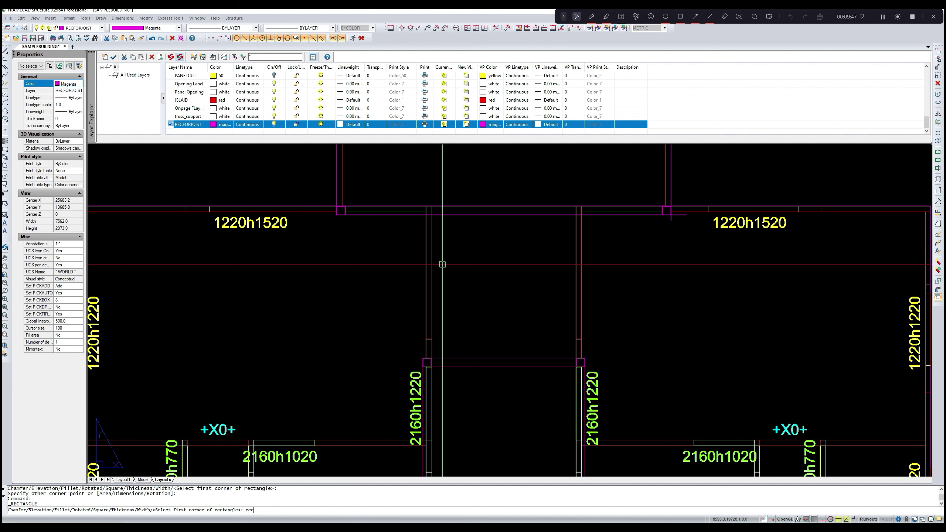
key("Return")
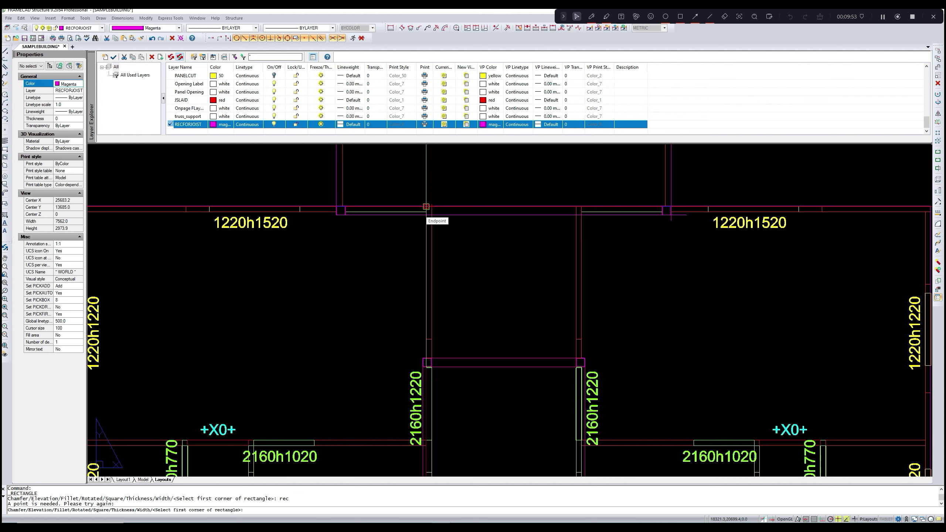
left_click(426, 207)
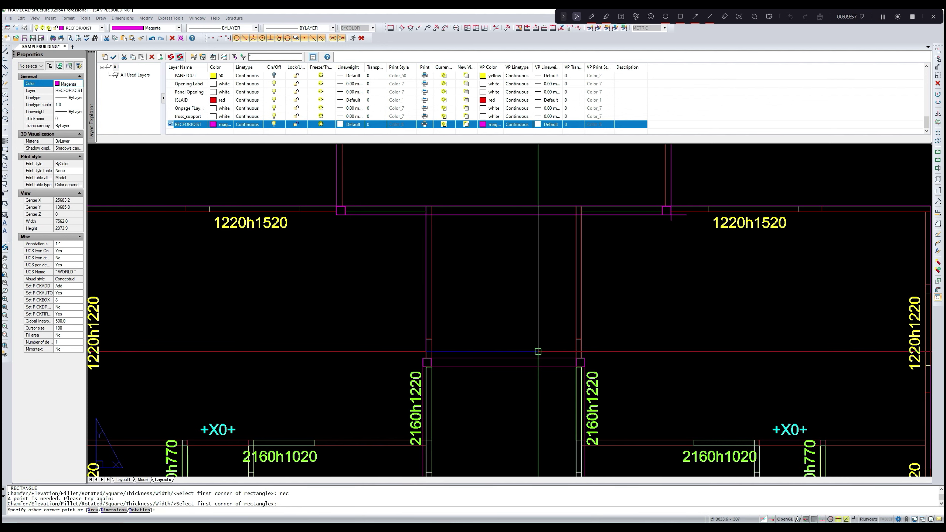
scroll(583, 357, "up", 5)
scroll(589, 354, "up", 3)
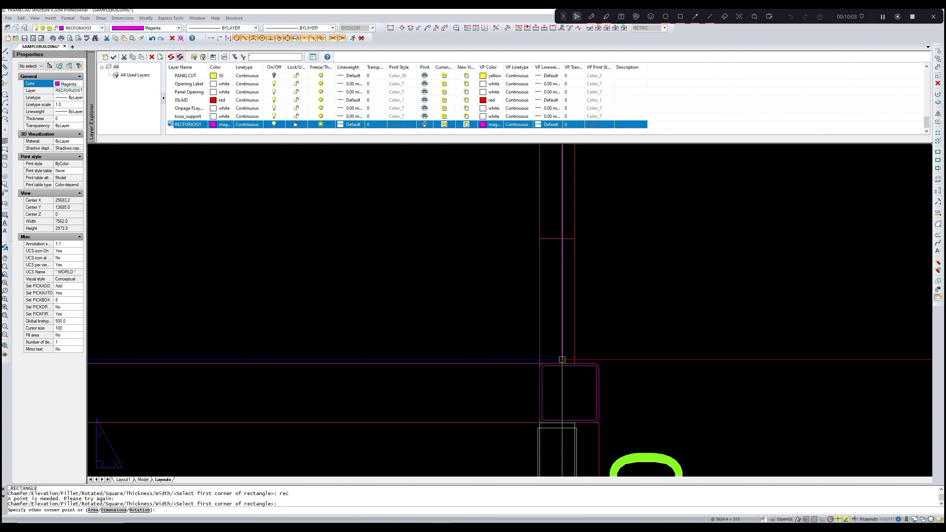
key("Escape")
- Draw a rectangle between the inner faces of the upper corridor walls, from the top wall line to the upper edge of the two columns below
scroll(538, 317, "down", 6)
scroll(435, 230, "up", 2)
scroll(478, 285, "down", 4)
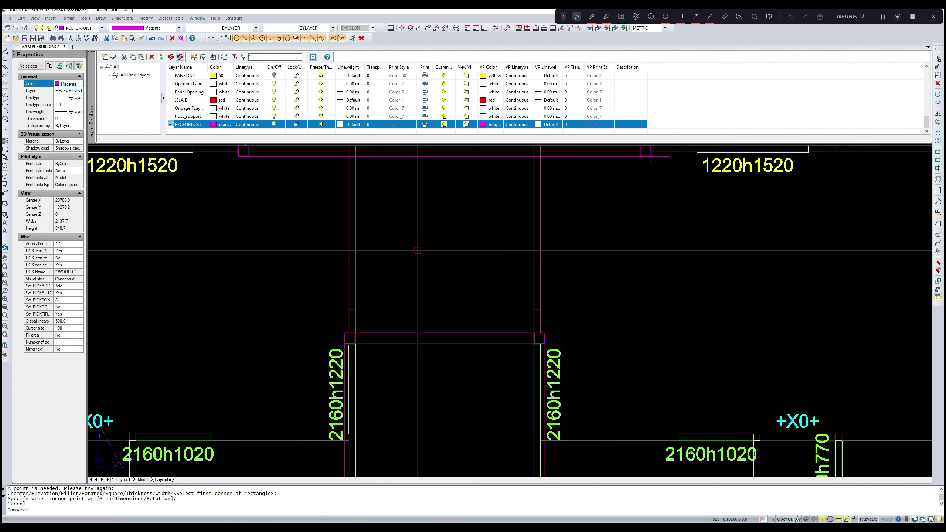
middle_click_drag(418, 251, 419, 281)
type("rec")
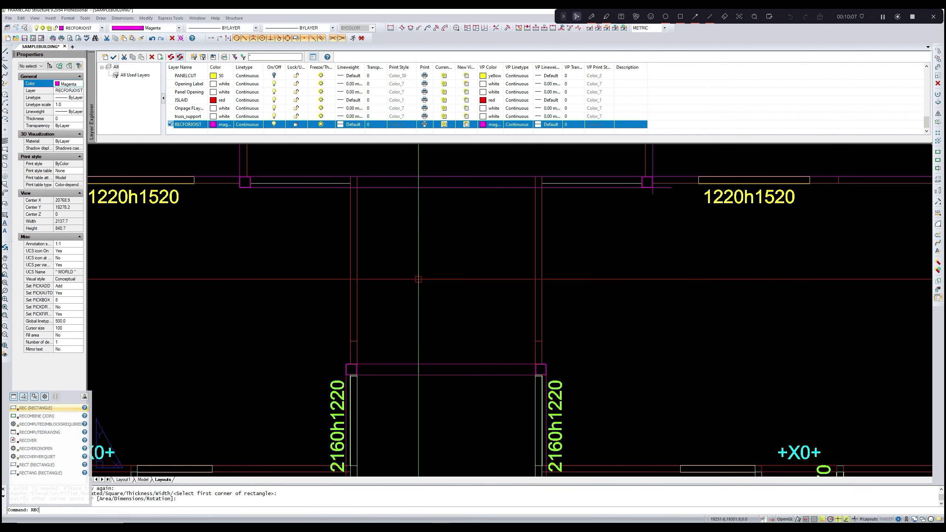
key("Return")
left_click(356, 177)
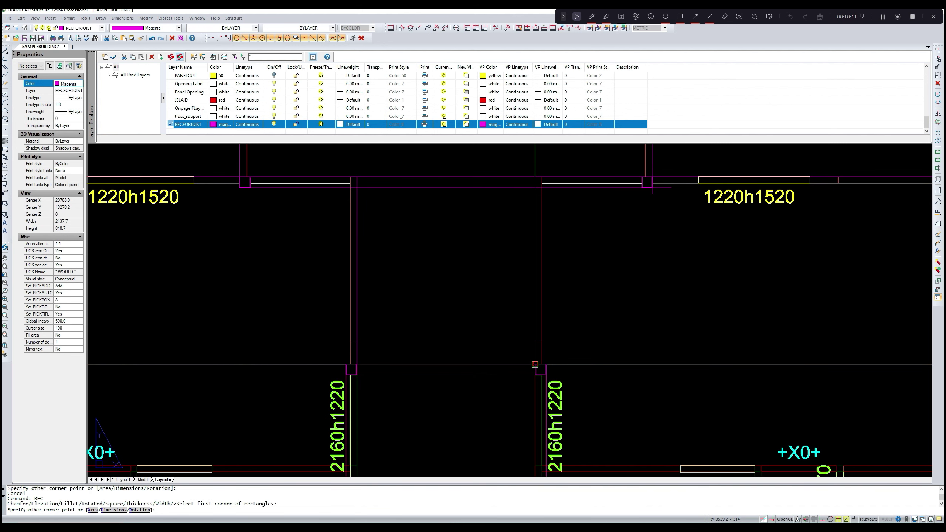
left_click(534, 364)
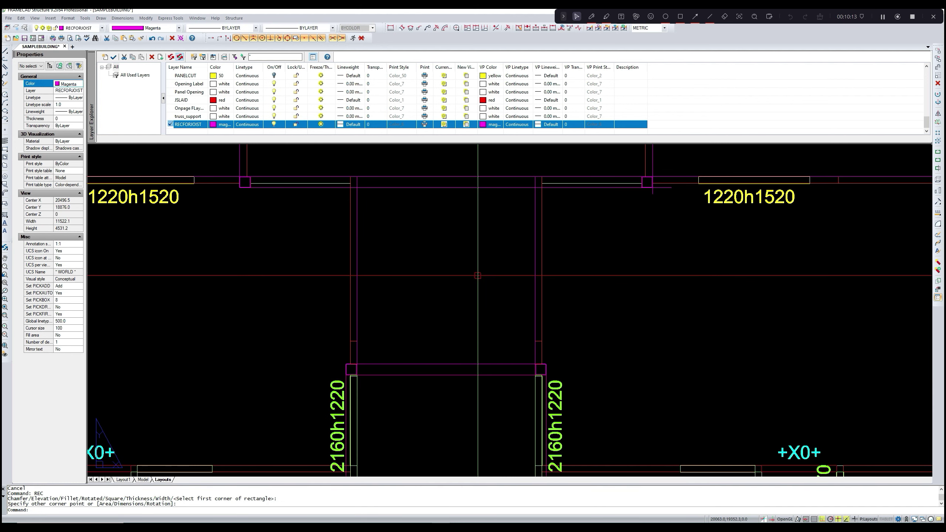
scroll(477, 276, "down", 3)
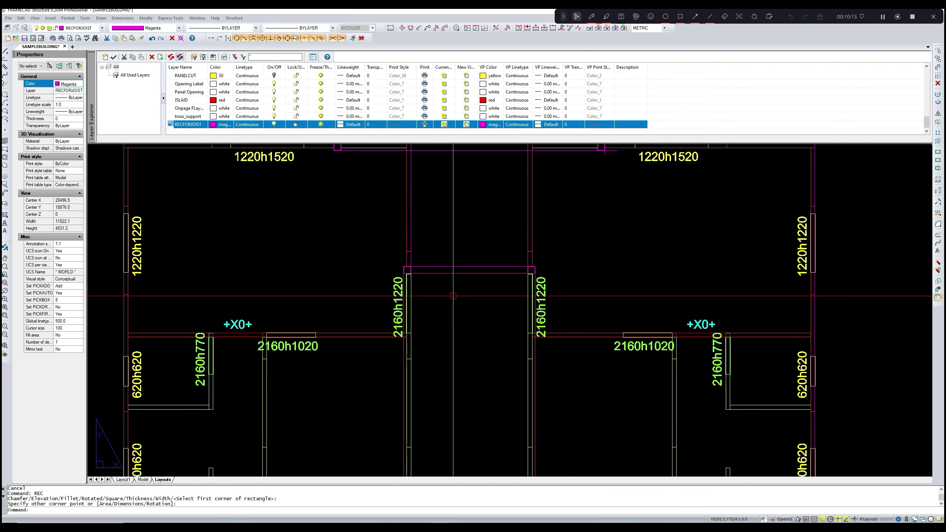
middle_click_drag(453, 295, 440, 241)
scroll(440, 240, "down", 2)
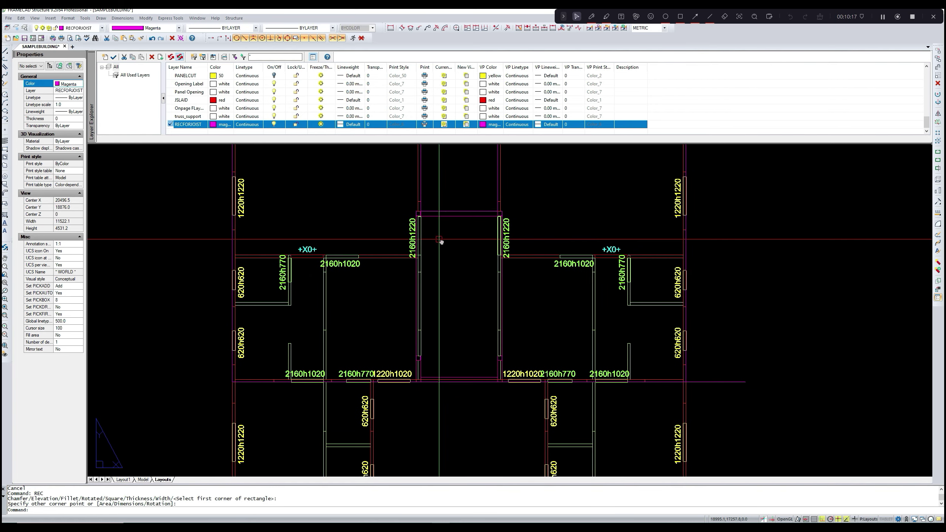
key("Return")
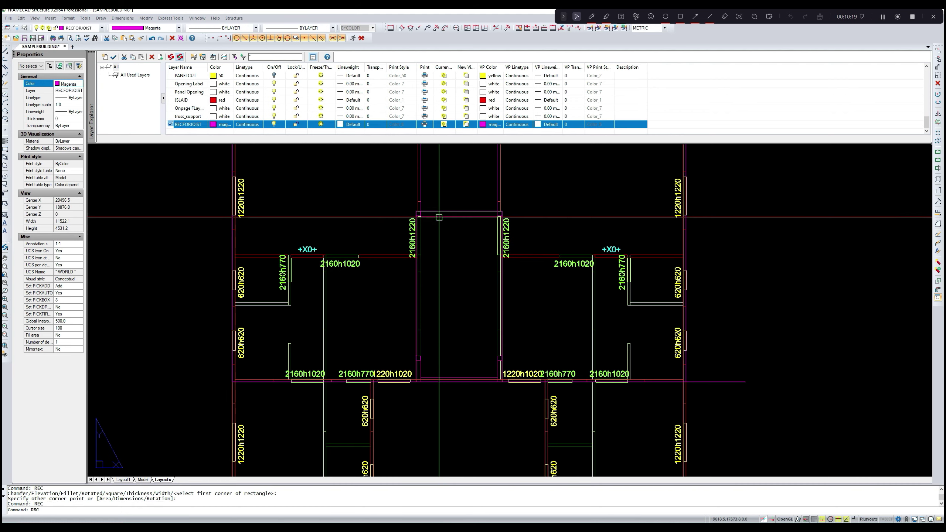
scroll(424, 233, "up", 6)
key("Escape")
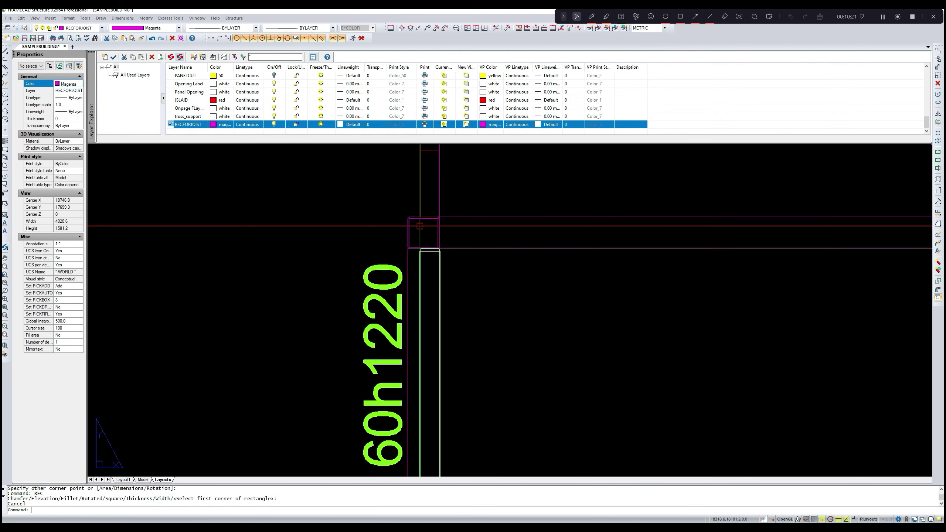
- Draw a vertical guide line from the outer face of the central corridor's upper-left column, extending above it
scroll(419, 230, "up", 2)
type("l")
key("Return")
scroll(414, 237, "up", 3)
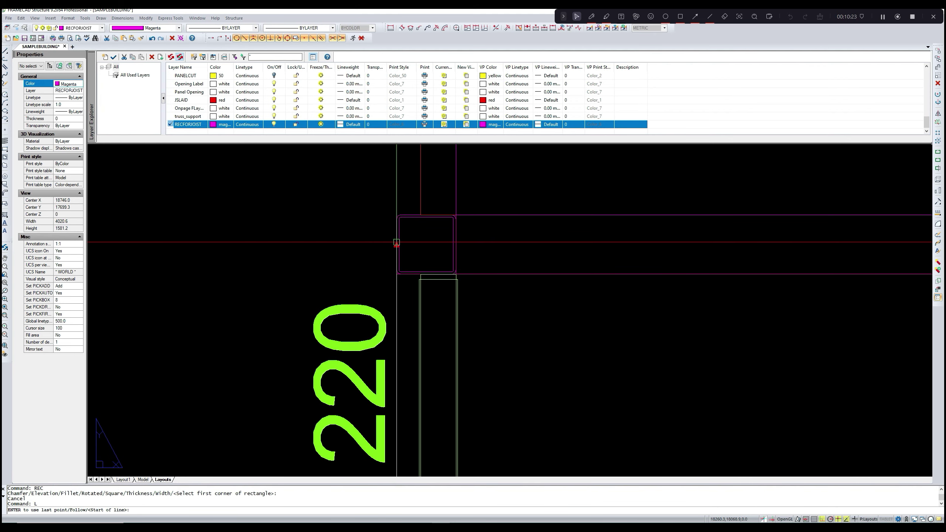
left_click(396, 242)
left_click(397, 165)
key("Return")
- Draw a horizontal guide line along the top edge of the corridor's upper-left column, extending past its outer face
type("l")
key("Return")
scroll(462, 217, "up", 3)
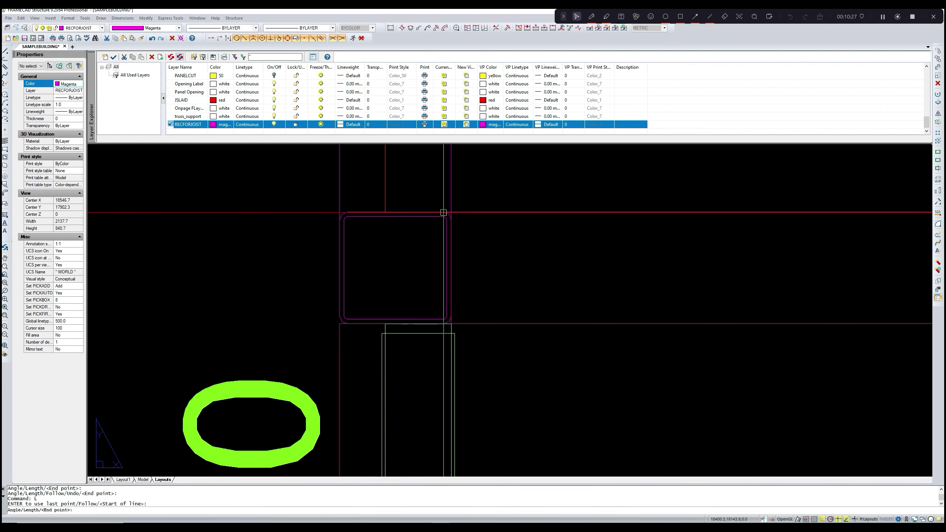
left_click(287, 205)
key("Return")
- Draw a rectangle over the central corridor, from the guide lines' crossing at its upper-left column to the lower wall line at the right column's outer face
scroll(300, 219, "down", 10)
scroll(419, 211, "up", 2)
scroll(419, 211, "down", 3)
middle_click_drag(480, 291, 473, 147)
scroll(525, 344, "up", 3)
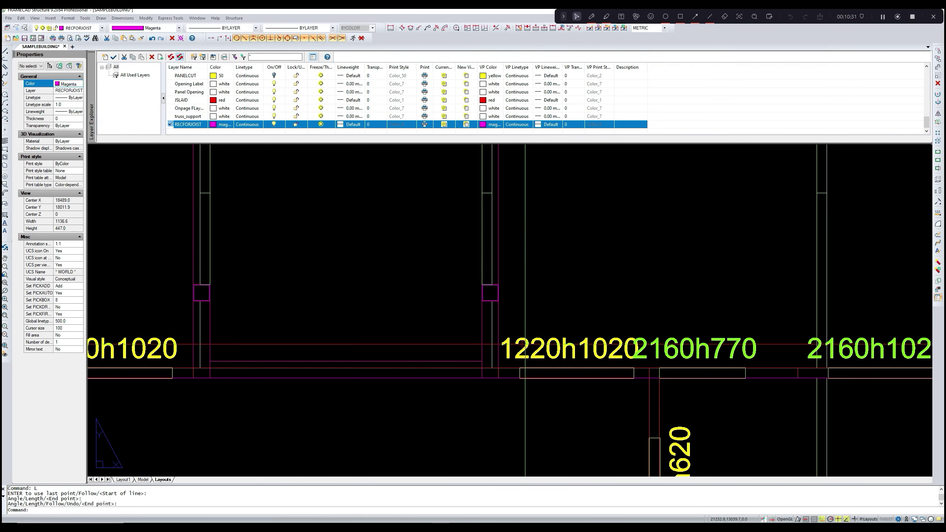
scroll(525, 345, "down", 5)
middle_click_drag(525, 345, 537, 383)
scroll(495, 384, "down", 1)
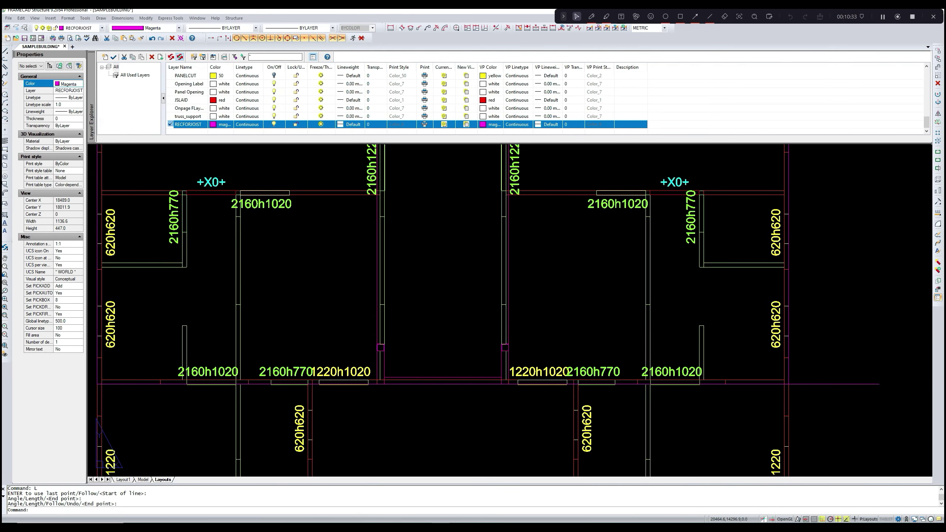
middle_click_drag(484, 309, 473, 373)
scroll(395, 215, "up", 3)
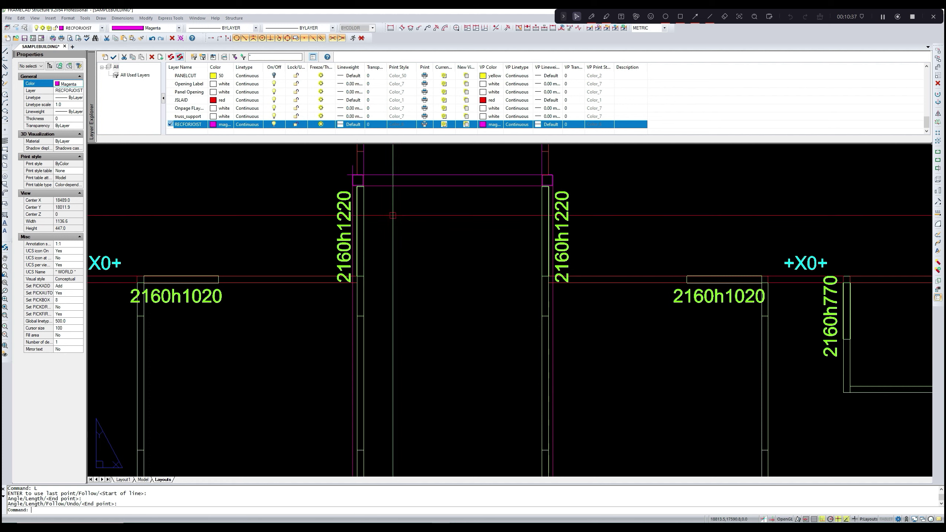
key("Return")
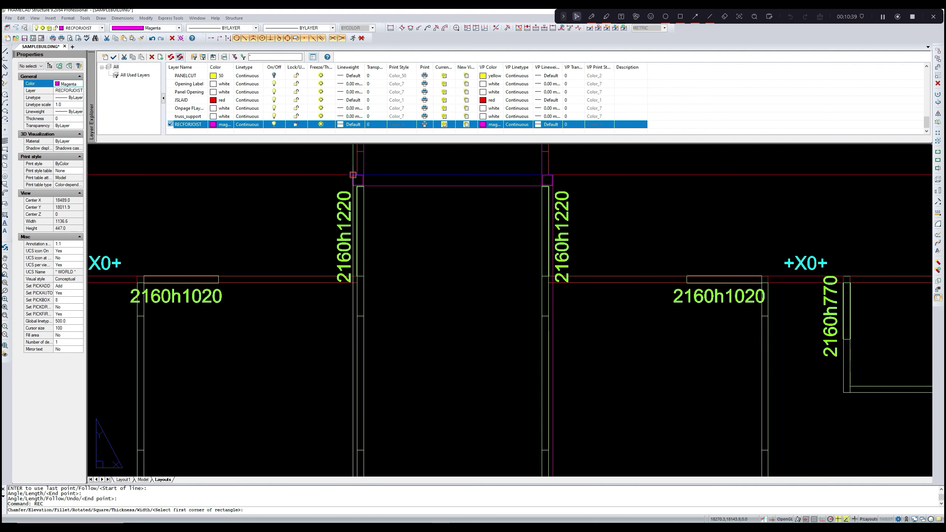
scroll(436, 231, "down", 3)
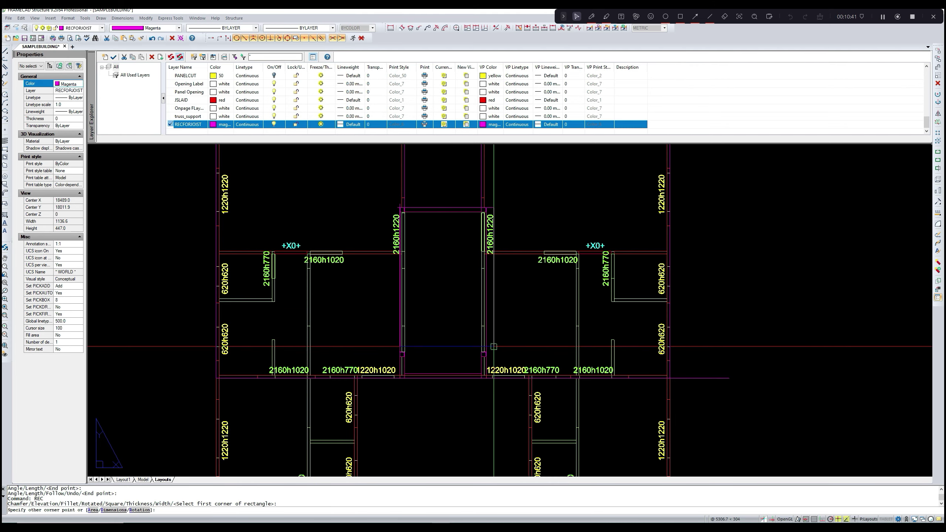
scroll(486, 377, "up", 5)
left_click(481, 368)
- Draw a thin rectangle from the midpoint of the upper partition wall's left end to beyond the right outer wall
key("Return")
scroll(537, 333, "down", 5)
scroll(537, 333, "down", 1)
scroll(289, 289, "up", 5)
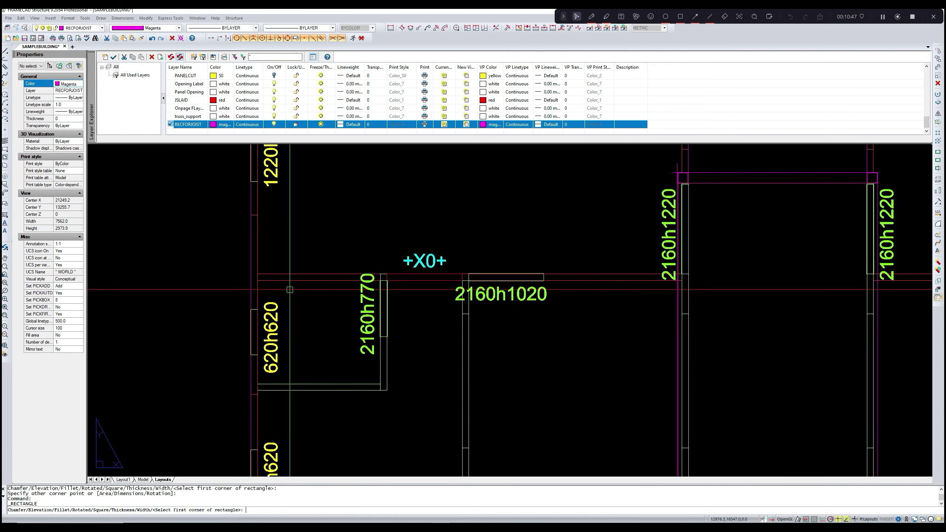
scroll(290, 290, "up", 2)
type("l")
key("Return")
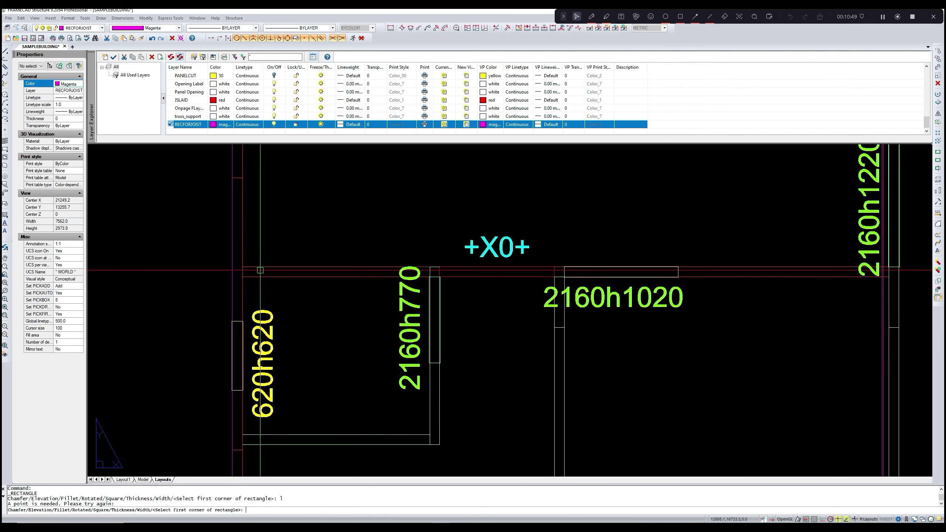
scroll(260, 283, "up", 2)
left_click(234, 279)
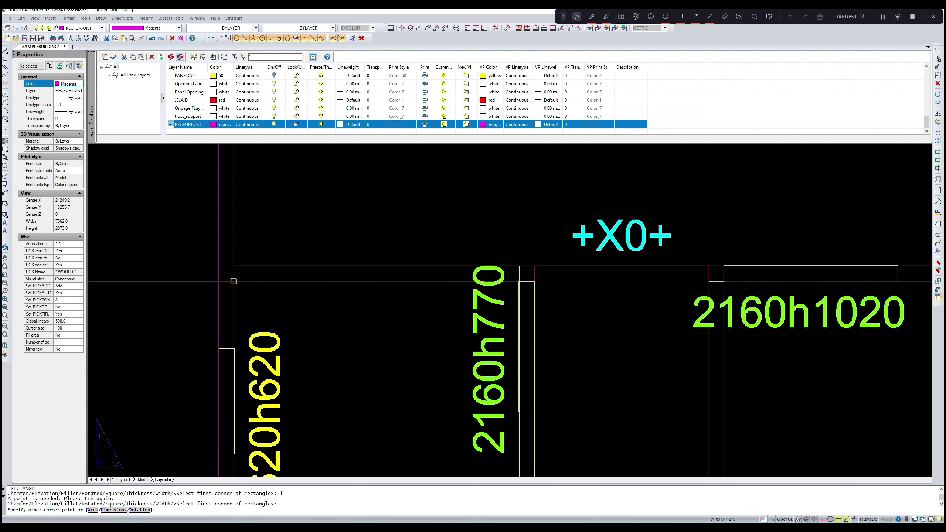
left_click(234, 279)
key("Return")
key("Return")
scroll(229, 277, "down", 2)
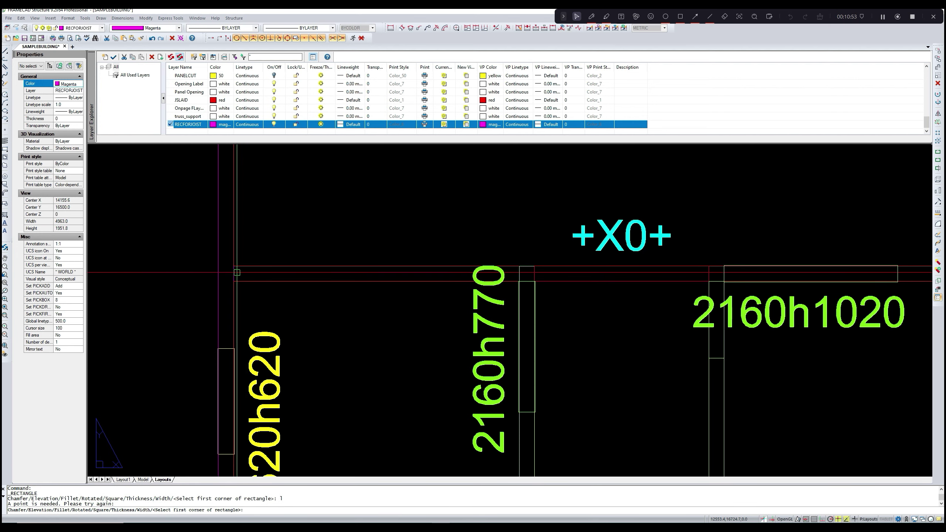
left_click(234, 274)
scroll(235, 275, "down", 3)
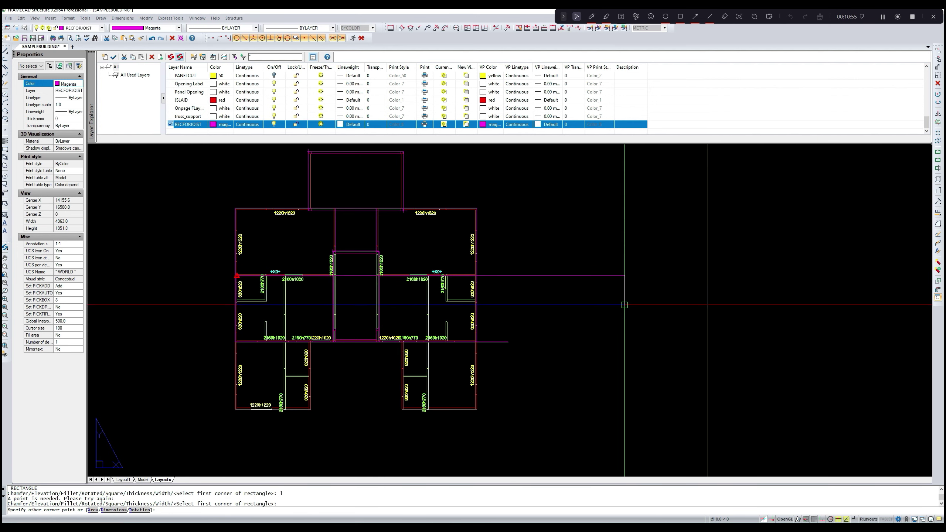
left_click(562, 276)
key("Return")
scroll(536, 300, "up", 5)
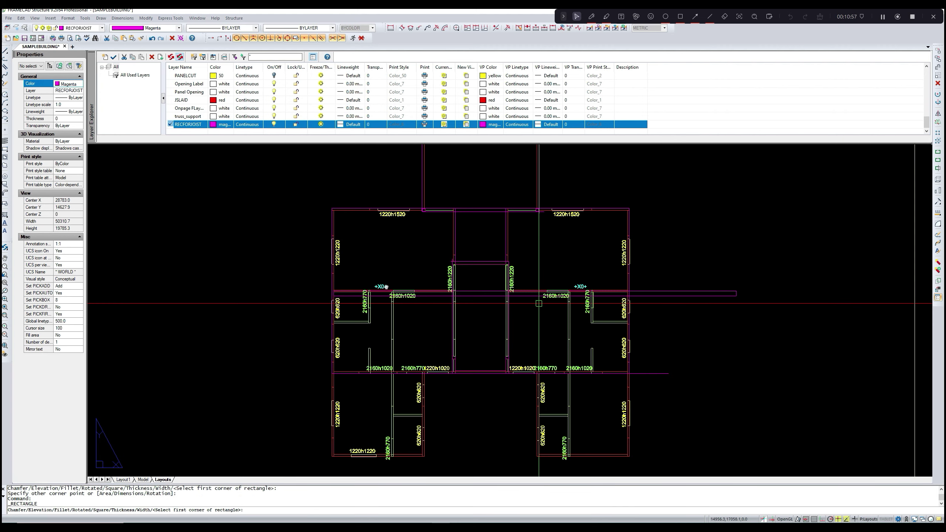
key("Escape")
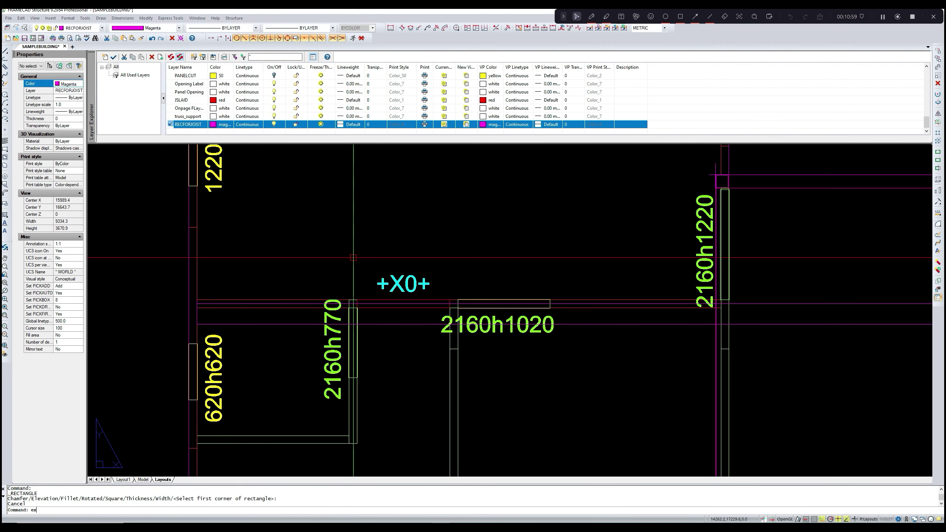
- Try to extend the thin rectangle's left end to the left outer wall's outer face
type("EX")
key("Return")
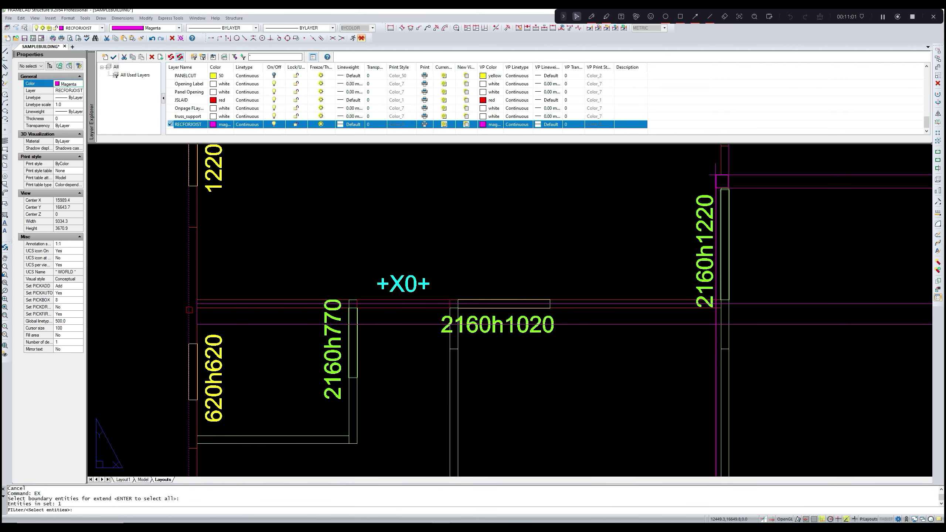
scroll(205, 304, "up", 2)
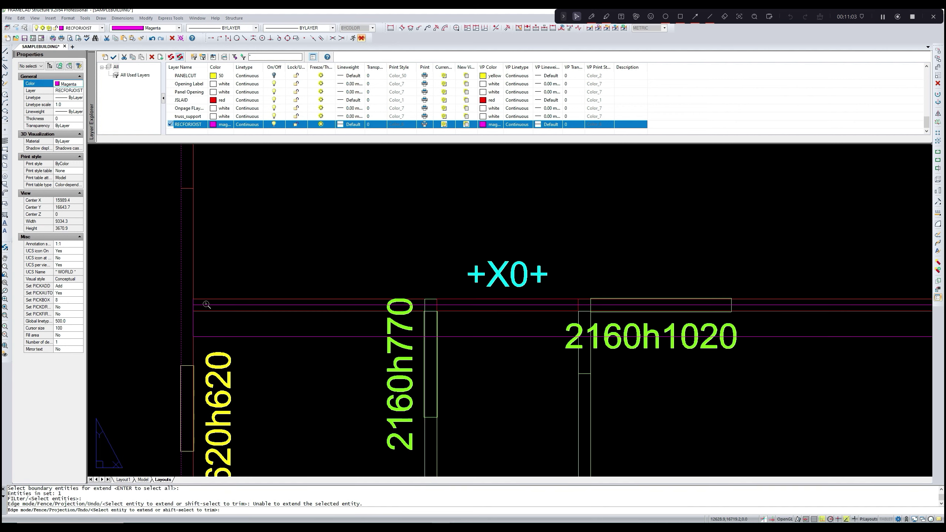
key("Return")
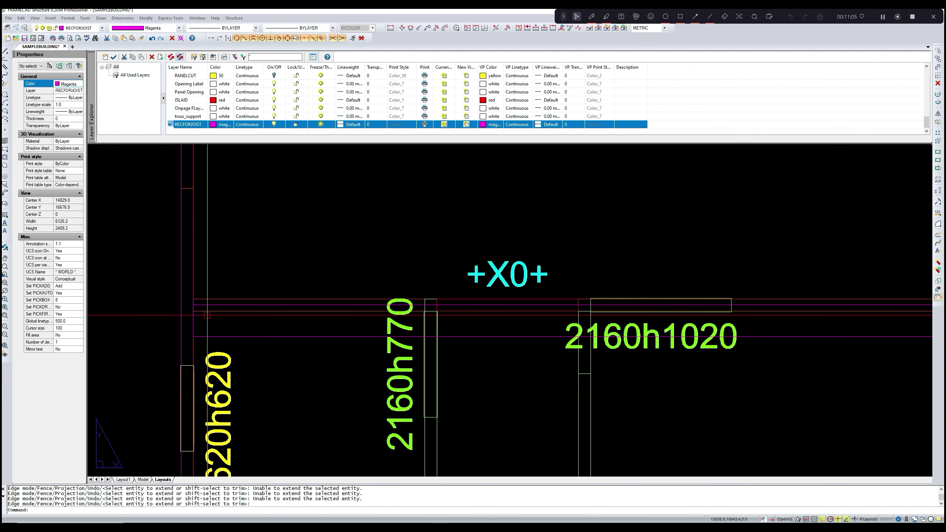
type("EX")
key("Return")
left_click(179, 296)
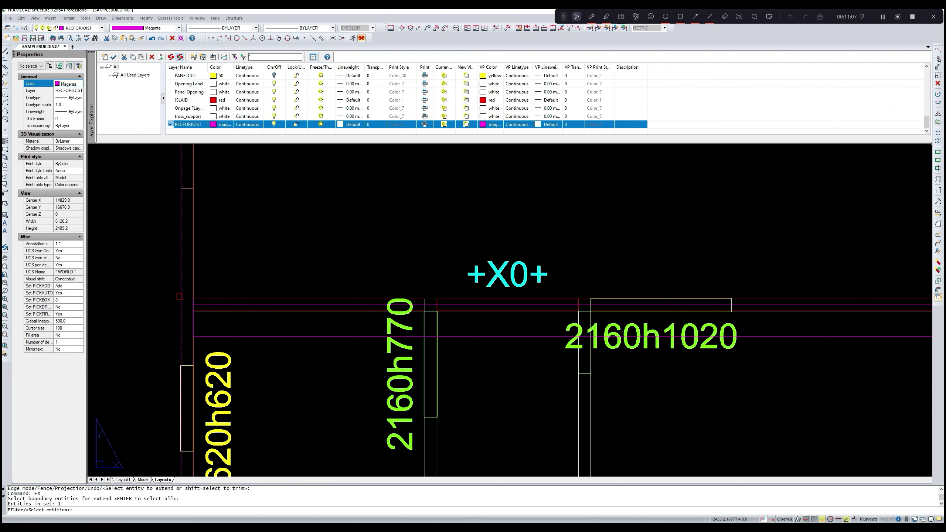
scroll(200, 303, "up", 3)
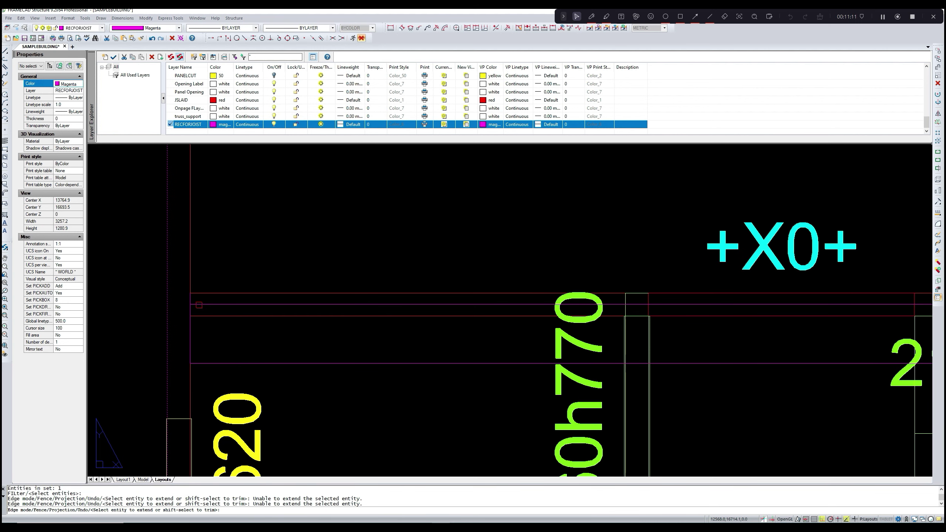
key("Escape")
scroll(197, 306, "up", 3)
scroll(199, 306, "down", 7)
key("Escape")
- Delete the thin rectangle running along the upper partition wall
scroll(201, 306, "up", 2)
left_click(201, 307)
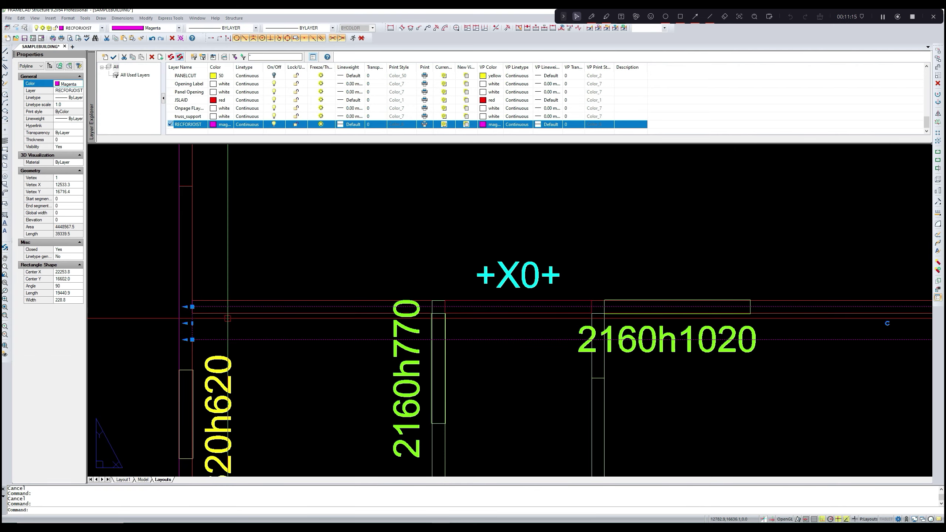
key("Escape")
scroll(234, 319, "down", 5)
middle_click_drag(469, 319, 276, 318)
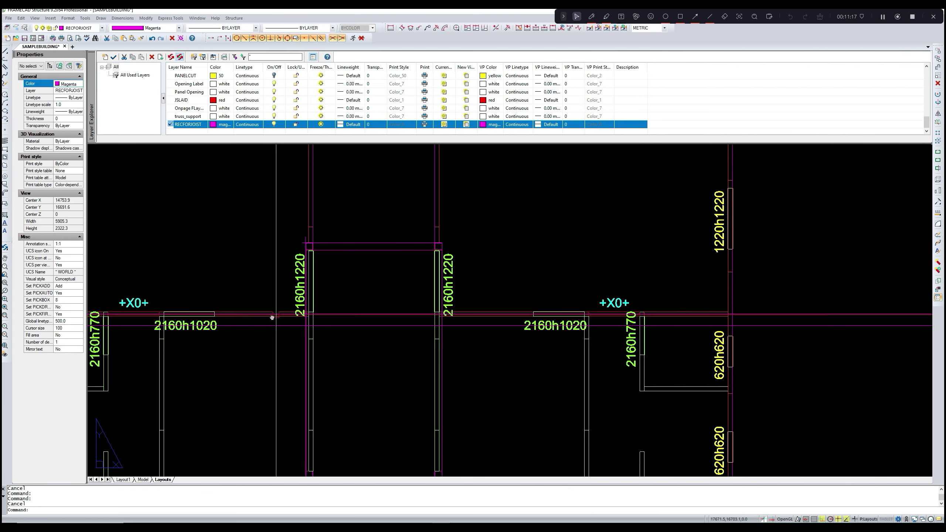
scroll(276, 317, "down", 3)
left_click(624, 317)
key("Delete")
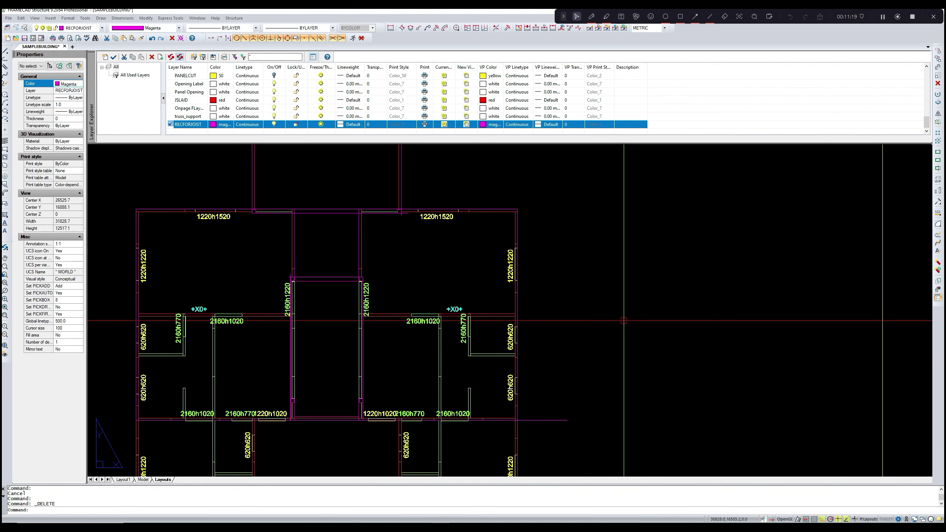
- Draw a horizontal line from the midpoint of the upper partition wall's left end to beyond the right outer wall
middle_click_drag(588, 336, 625, 334)
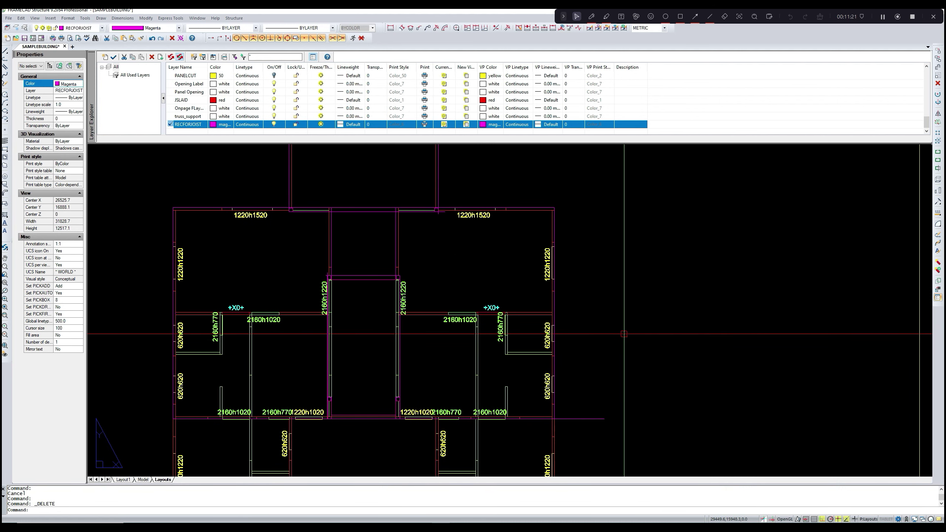
scroll(181, 309, "up", 5)
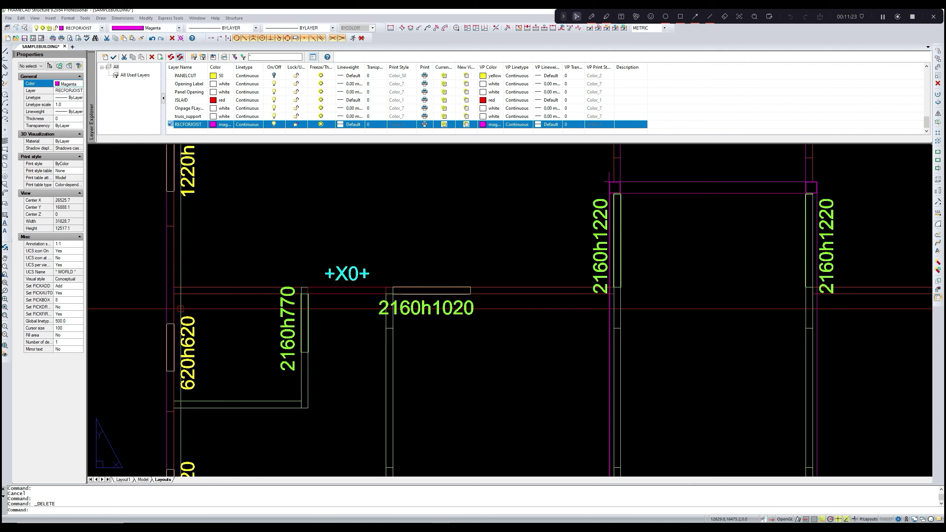
type("l")
key("Return")
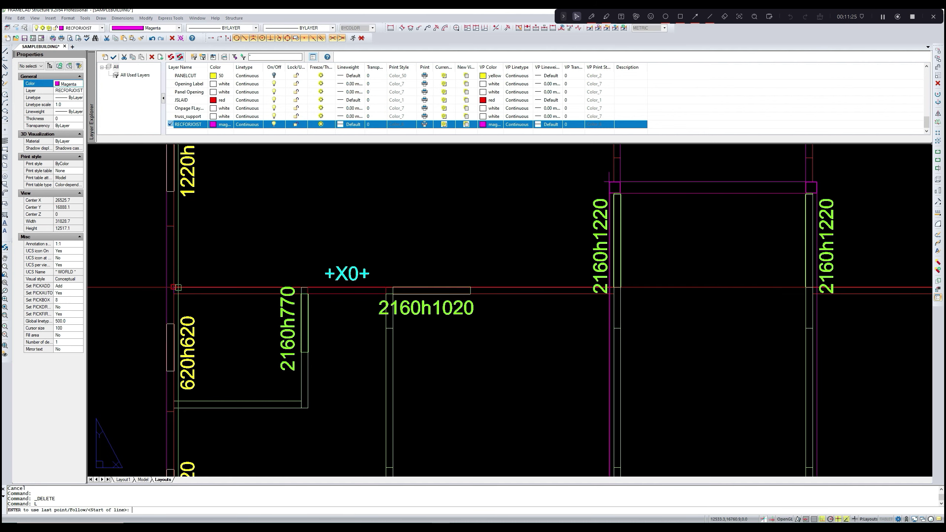
scroll(179, 289, "up", 5)
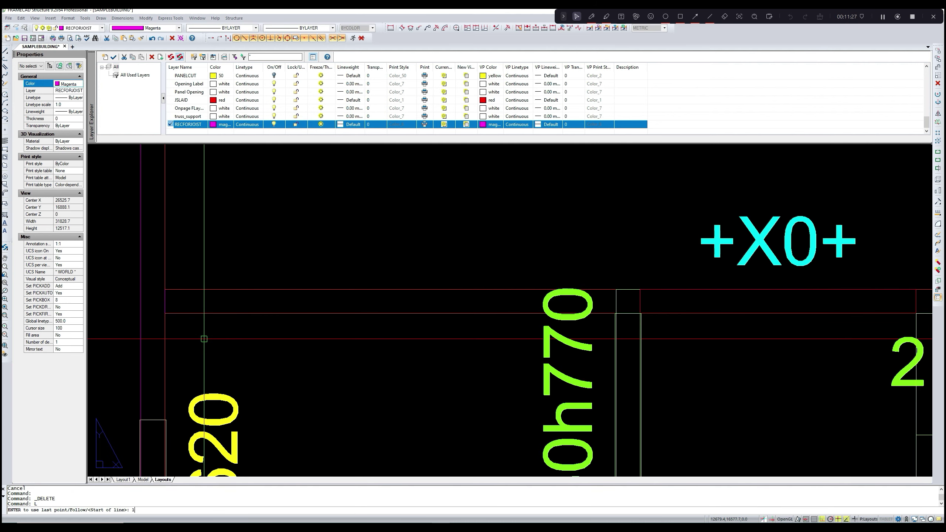
key("Return")
scroll(165, 302, "down", 9)
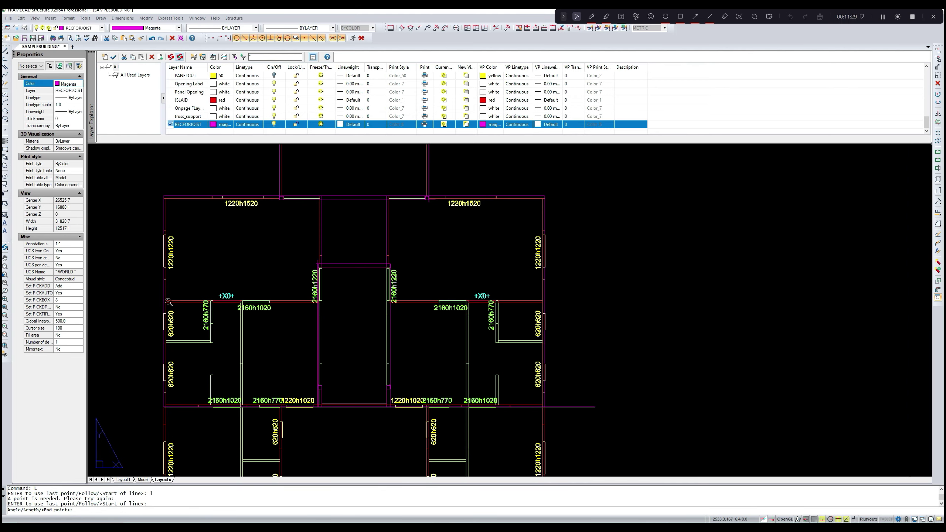
left_click(661, 309)
key("Return")
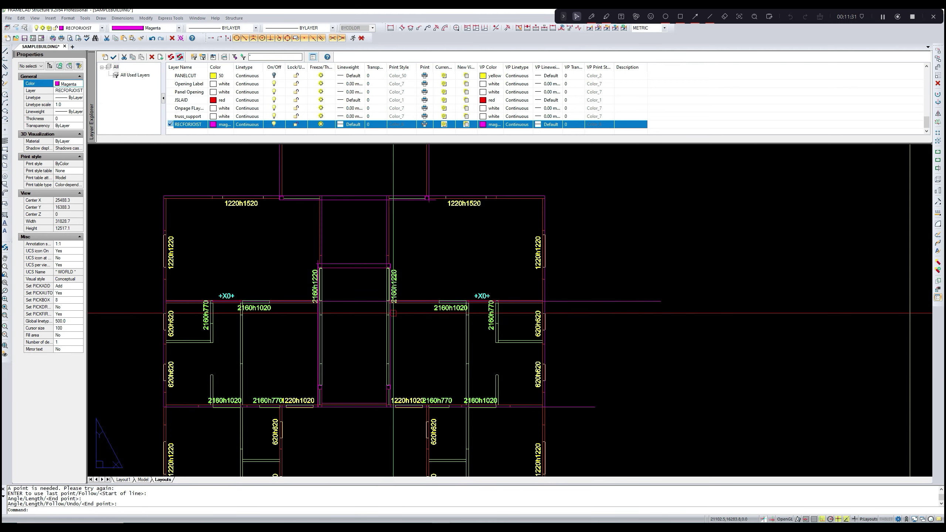
- Extend the partition centre line's left end to the left outer wall's outer face
scroll(189, 305, "up", 3)
scroll(299, 309, "up", 1)
middle_click_drag(299, 308, 461, 312)
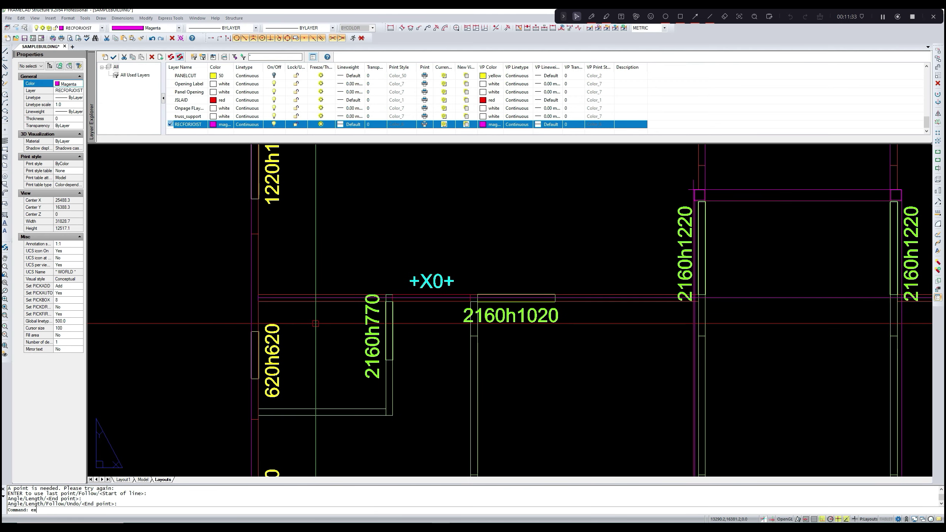
type("EX")
key("Return")
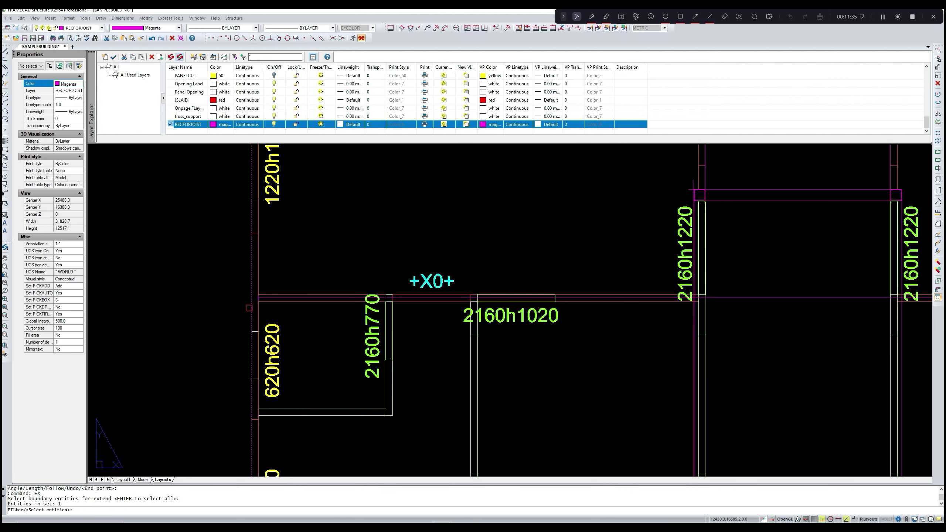
key("Return")
scroll(647, 354, "down", 6)
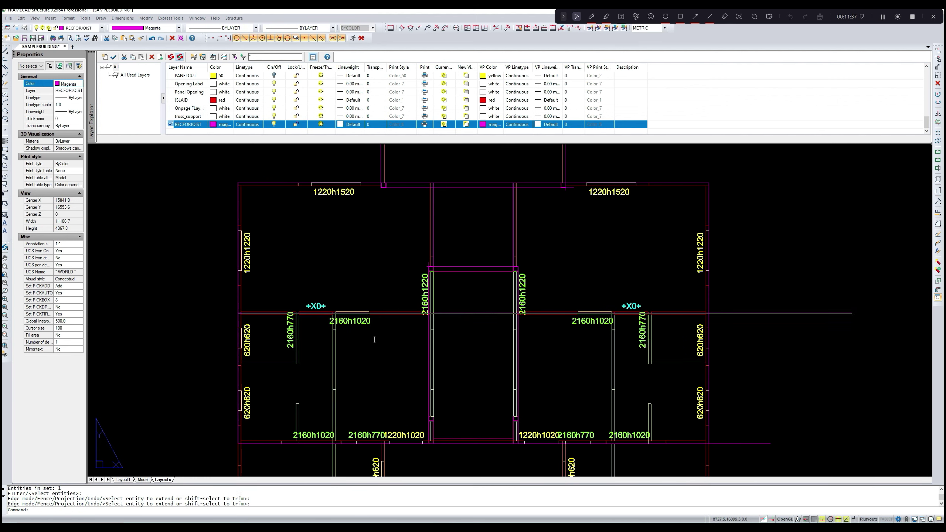
- Trim the part of the partition centre line that projects beyond the right outer wall's outer face
scroll(647, 354, "up", 4)
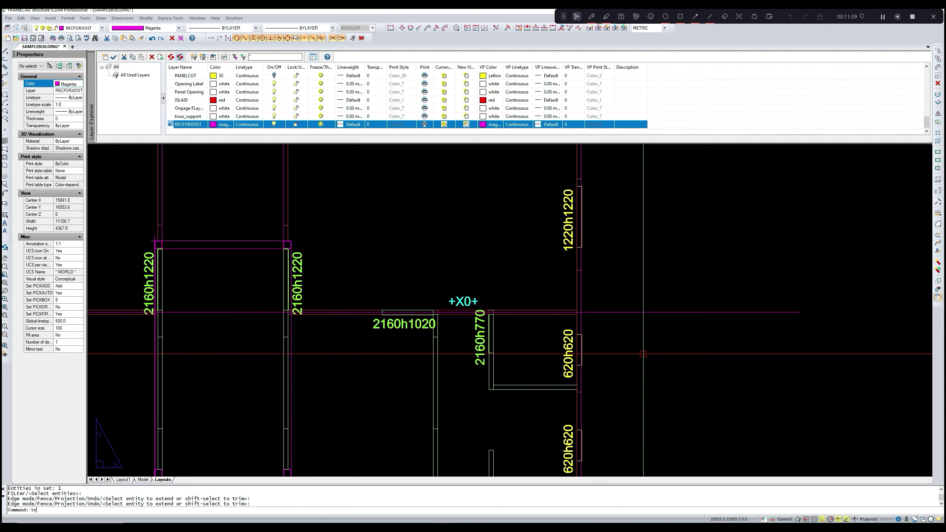
type("tr")
key("Return")
scroll(598, 322, "up", 3)
left_click(567, 322)
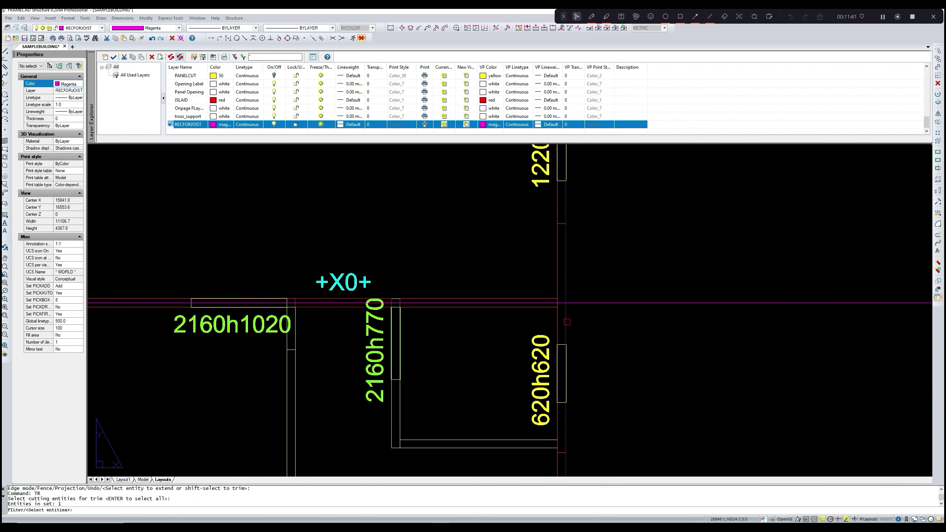
left_click(579, 302)
key("Return")
scroll(557, 322, "down", 6)
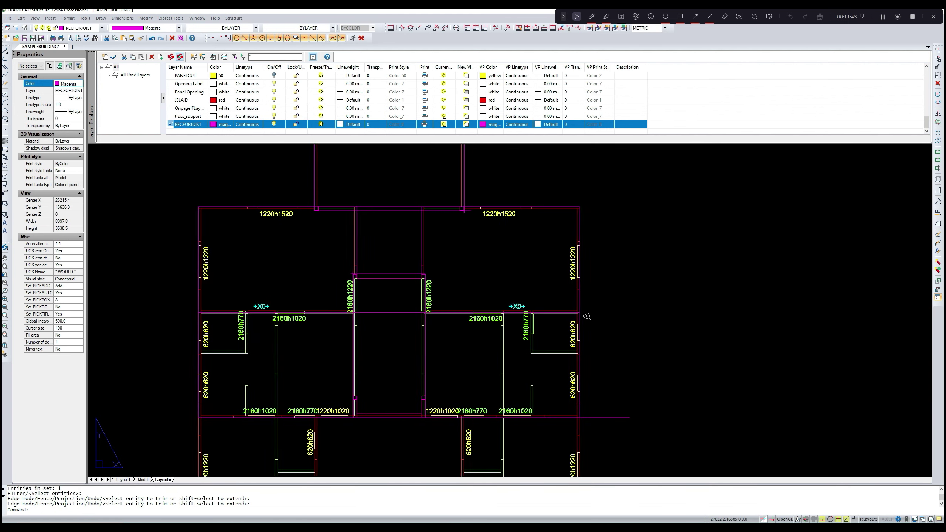
- Delete the leftover object at the upper partition wall's left end, beside the left outer wall's inner face
scroll(296, 319, "up", 10)
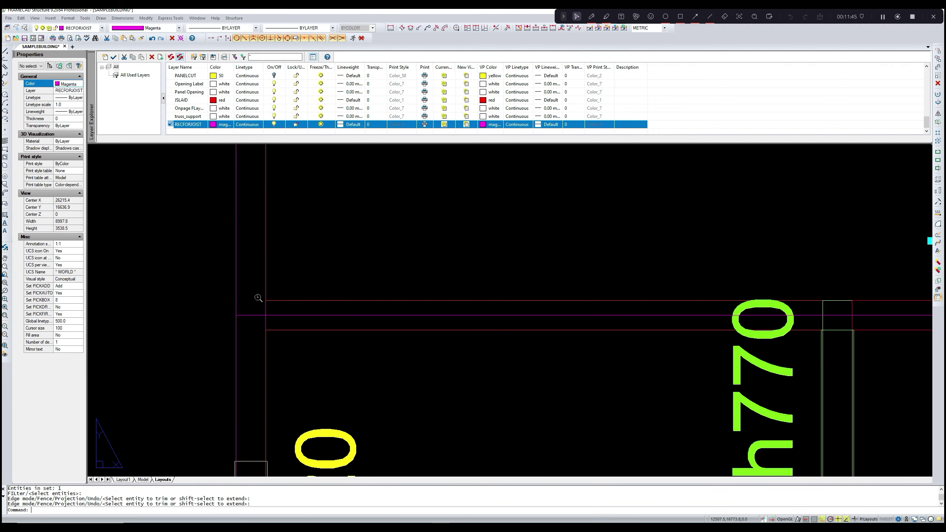
key("Escape")
left_click(271, 340)
key("Delete")
scroll(409, 316, "down", 5)
mouse_move(361, 337)
middle_mouse_down()
mouse_move(356, 273)
mouse_move(365, 285)
mouse_move(366, 273)
middle_mouse_up()
middle_click_drag(367, 372, 374, 271)
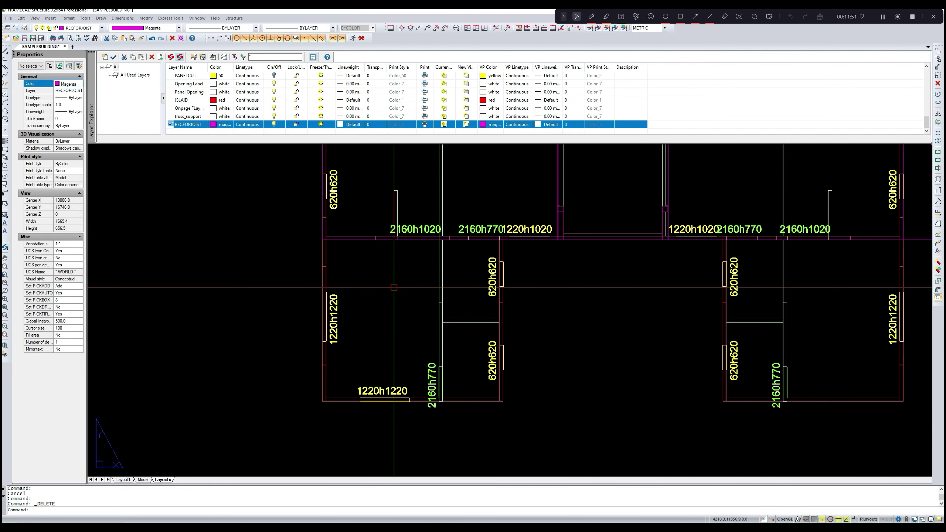
type("re")
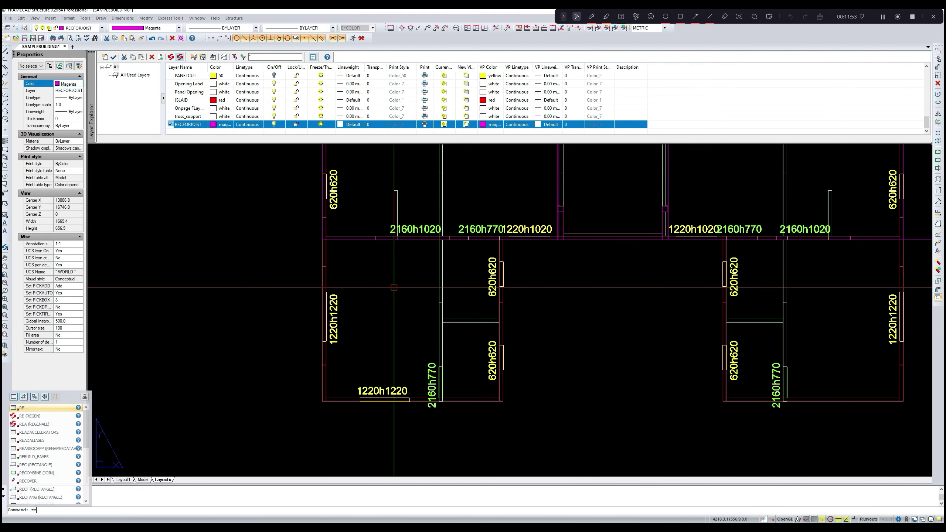
key("Return")
scroll(393, 287, "up", 3)
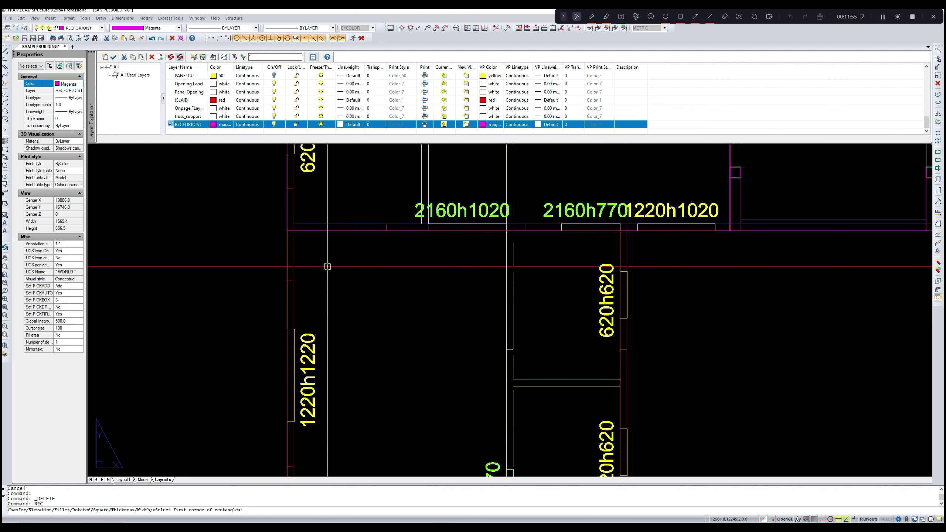
key("Escape")
- Draw a horizontal line along the lower partition wall's upper face, from the left outer wall to beyond its outer face
key("Return")
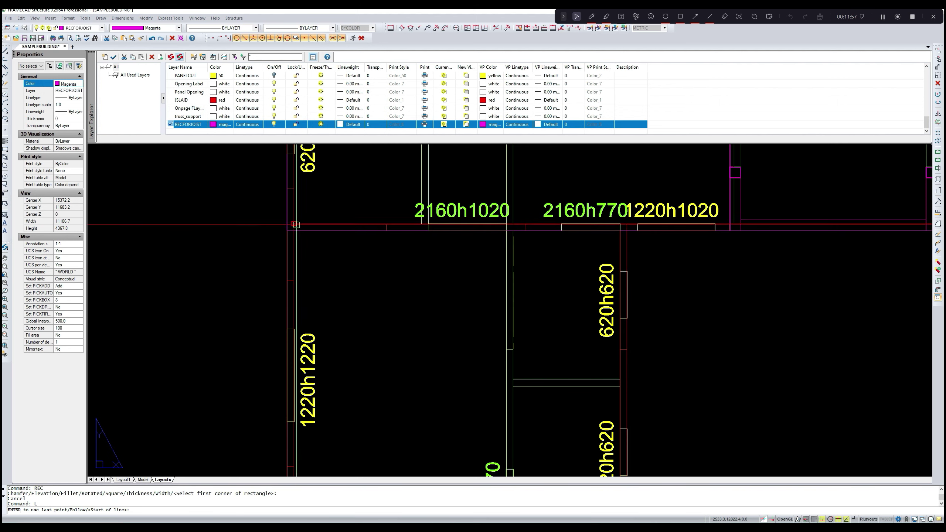
left_click(293, 224)
left_click(232, 224)
key("Return")
scroll(560, 310, "down", 4)
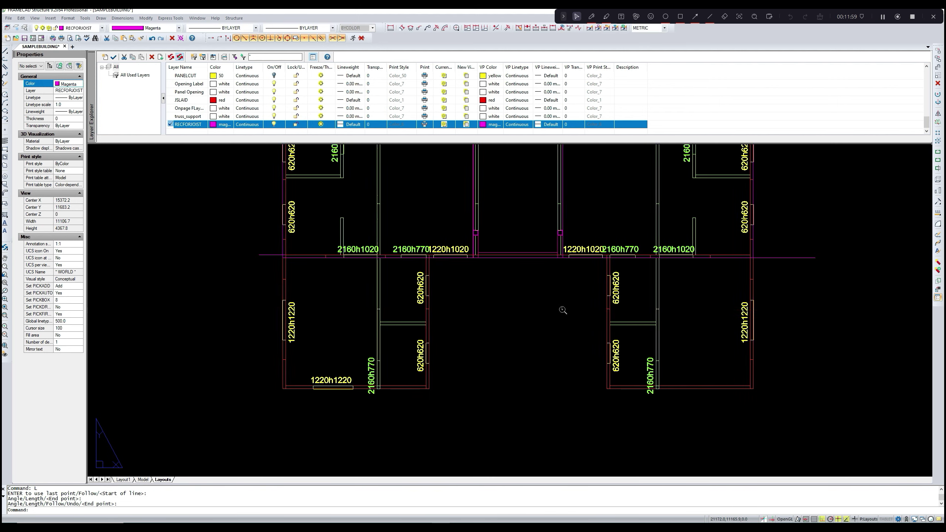
- Draw a horizontal line about 1810 mm long from the lower partition wall's upper face at the right outer wall, outwards past that wall
type("l")
key("Return")
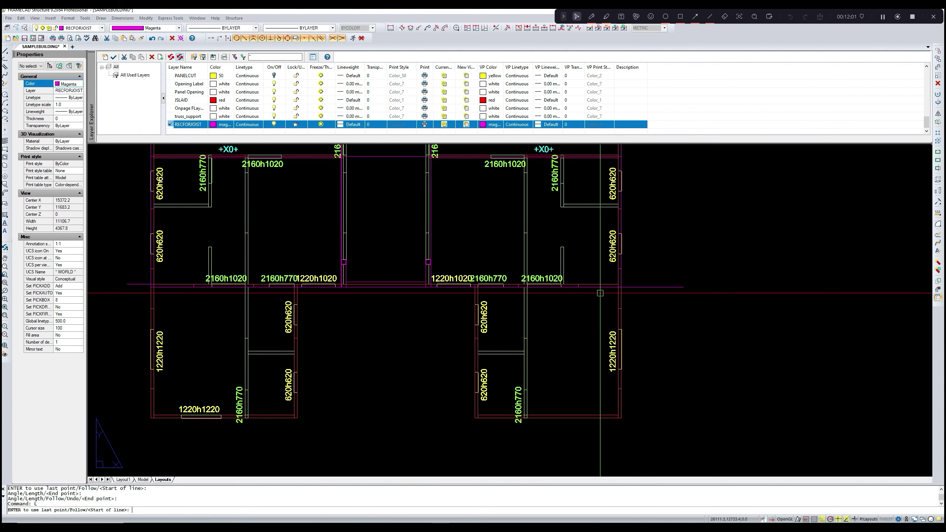
scroll(621, 284, "up", 3)
left_click(623, 285)
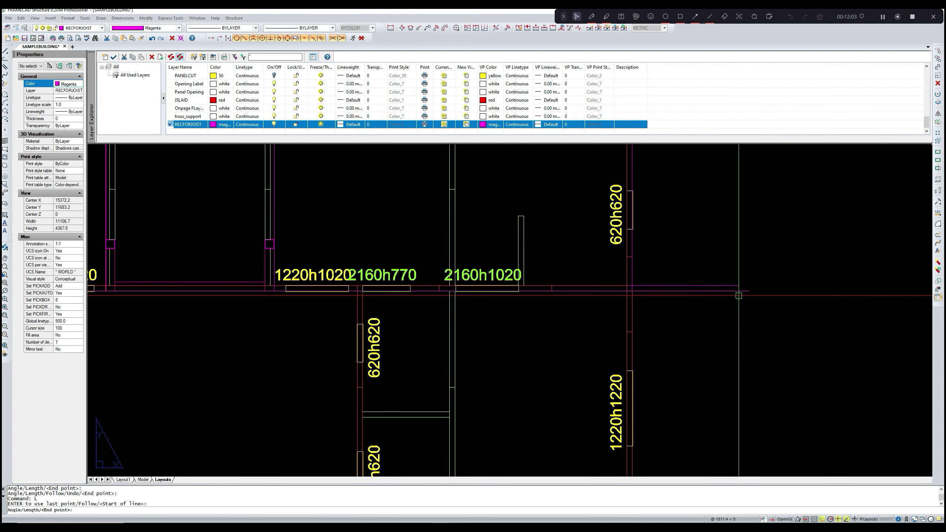
key("Return")
scroll(708, 309, "down", 4)
- Draw a rectangle over the left lower wing, from the partition's upper face at the left outer wall to the wing's lower-right outer corner
scroll(390, 314, "up", 3)
type("rec")
key("Return")
scroll(295, 264, "up", 3)
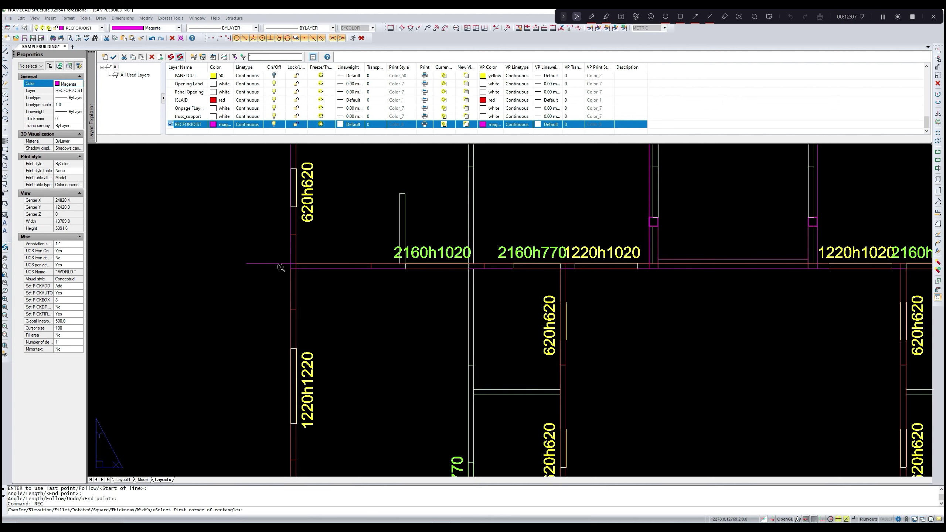
left_click(296, 263)
scroll(297, 263, "down", 3)
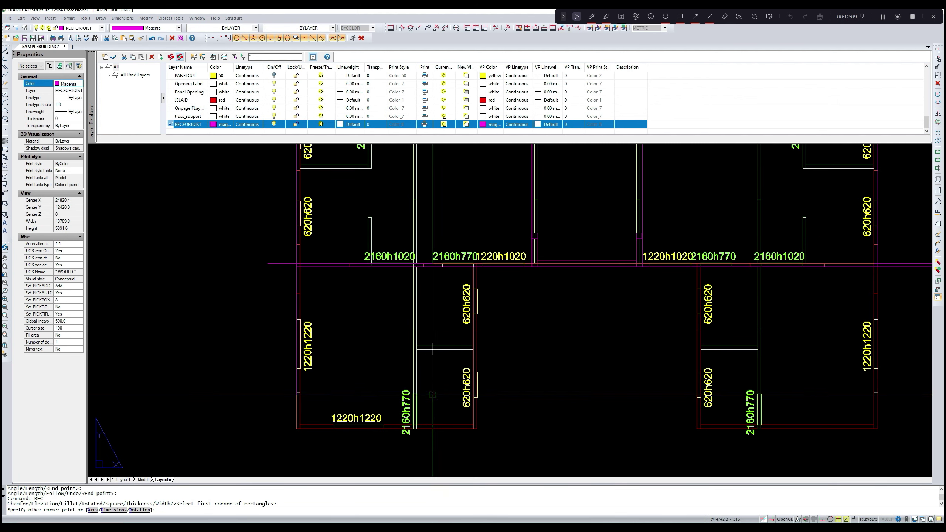
scroll(481, 426, "up", 3)
left_click(484, 426)
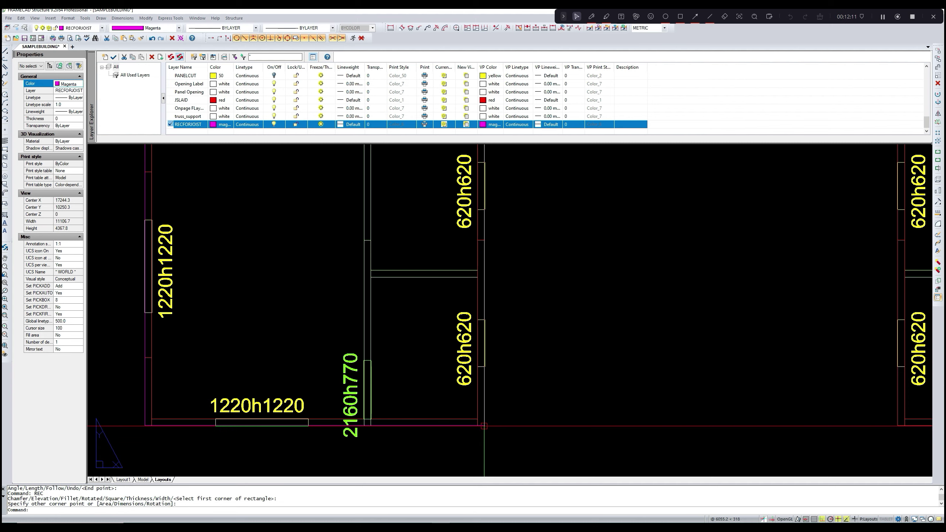
- Draw a rectangle over the right lower wing, from the partition's upper face at the wing's left outer face to its lower-right outer corner
key("Return")
scroll(482, 410, "down", 3)
scroll(452, 369, "up", 1)
scroll(534, 298, "up", 2)
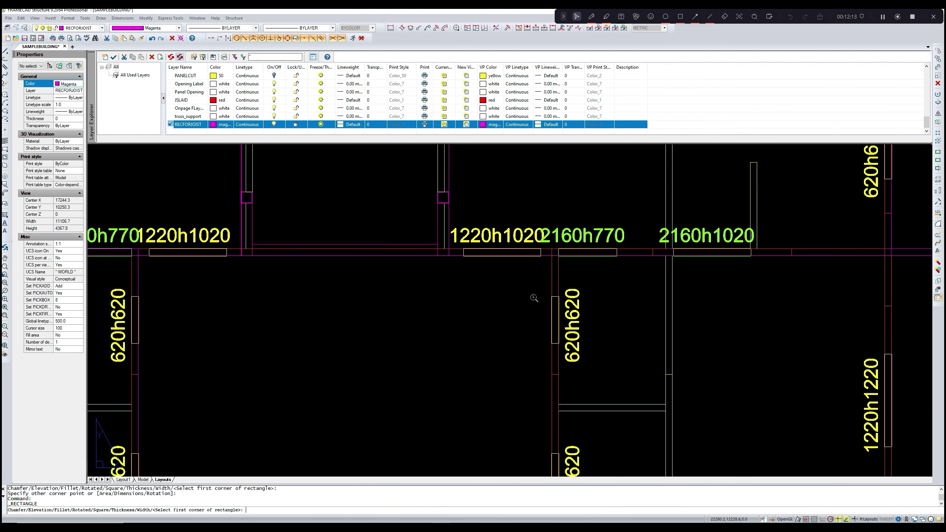
key("Return")
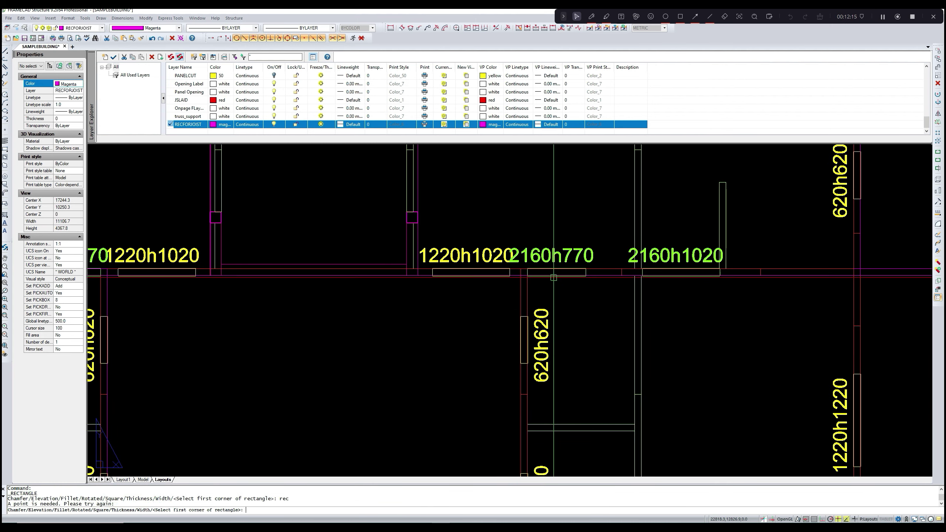
scroll(507, 292, "up", 4)
left_click(505, 292)
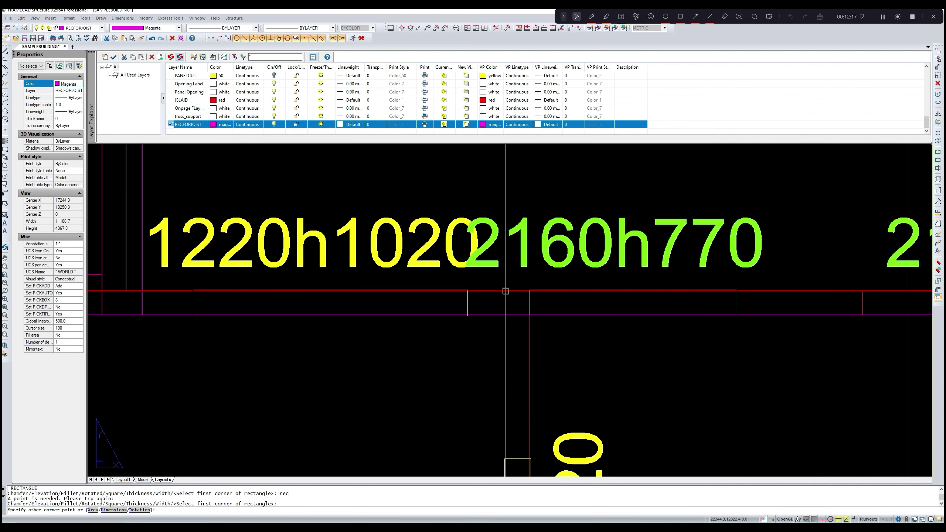
scroll(507, 292, "down", 4)
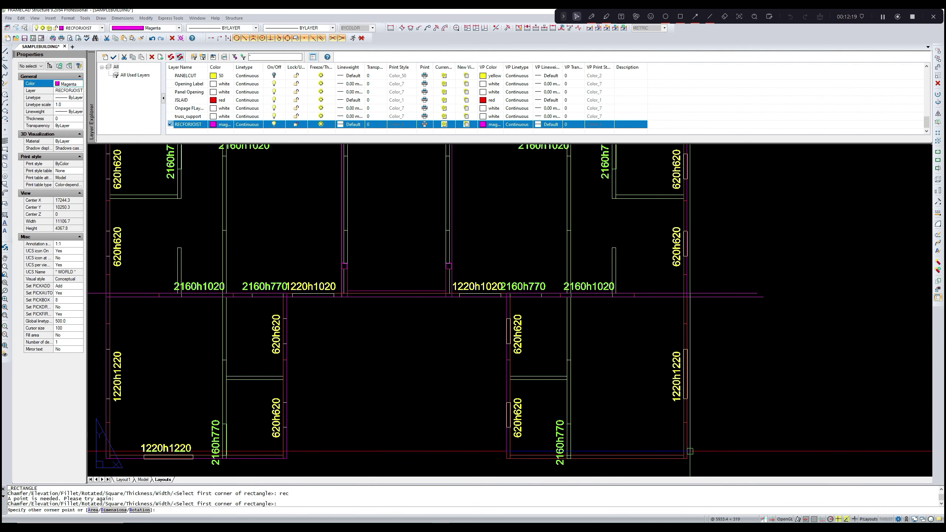
scroll(684, 460, "up", 4)
left_click(684, 461)
key("Return")
scroll(536, 386, "down", 4)
scroll(558, 324, "down", 3)
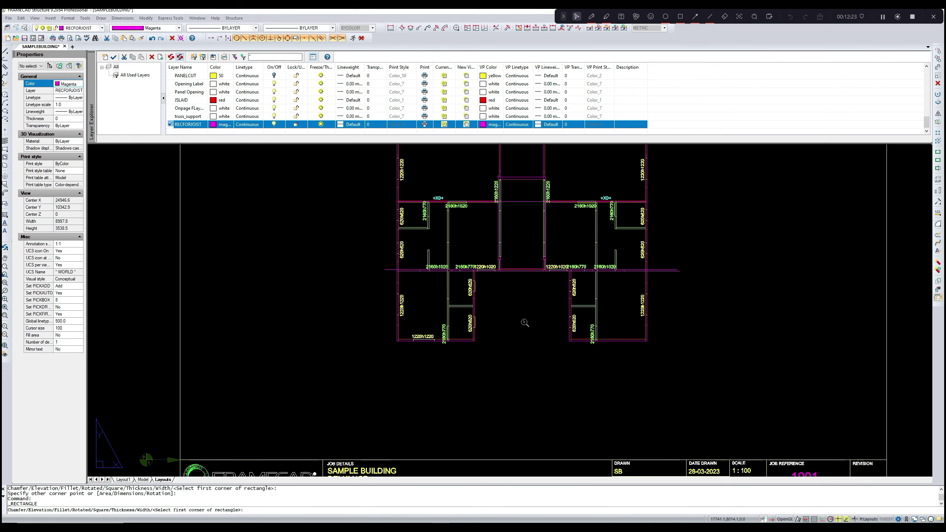
scroll(396, 342, "up", 3)
scroll(336, 347, "up", 1)
type("l")
key("Return")
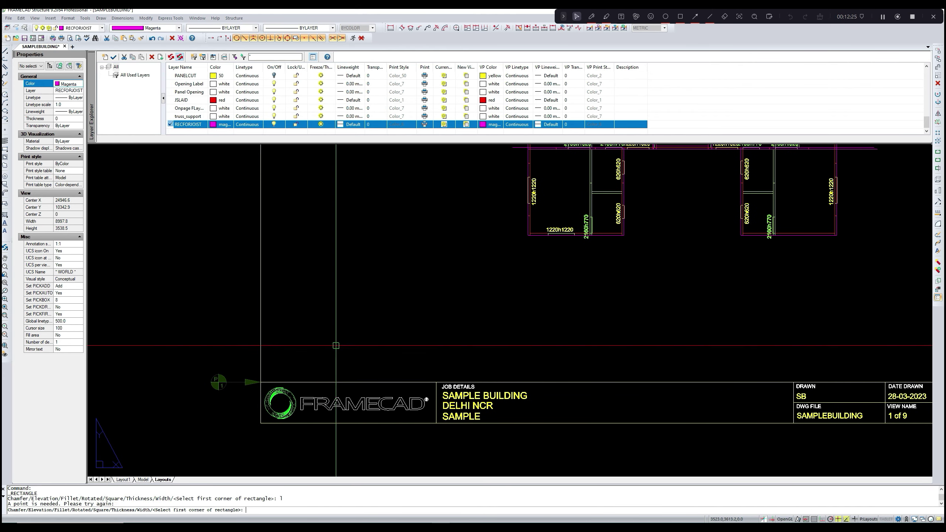
scroll(261, 381, "up", 2)
scroll(261, 382, "up", 2)
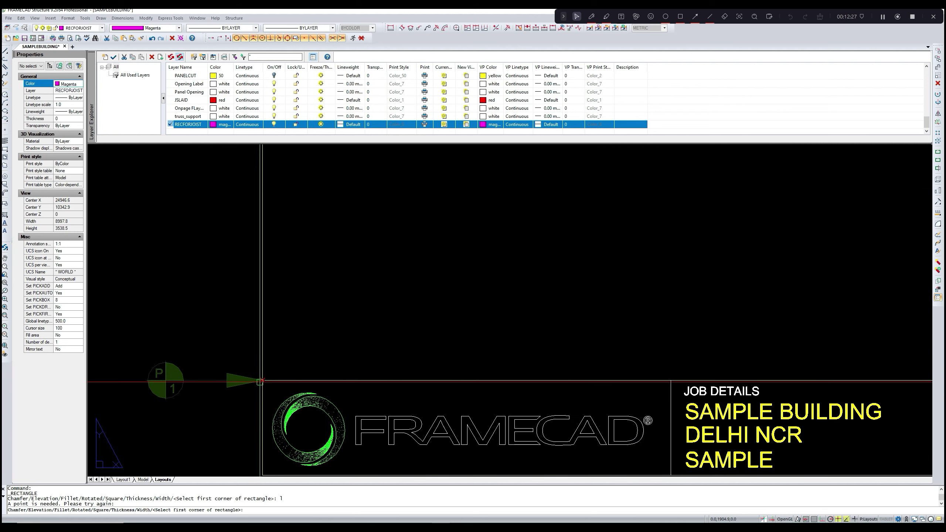
left_click(263, 381)
left_click(389, 382)
key("Return")
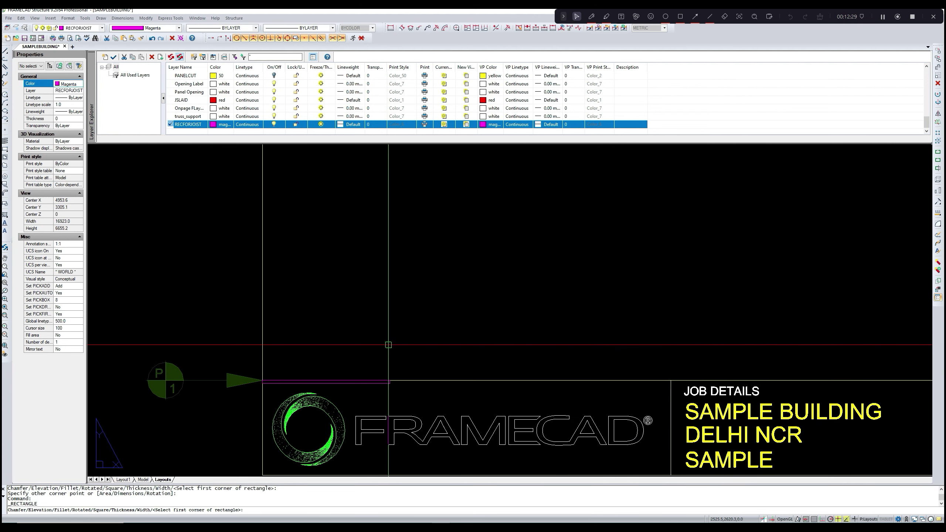
key("Escape")
left_click(373, 381)
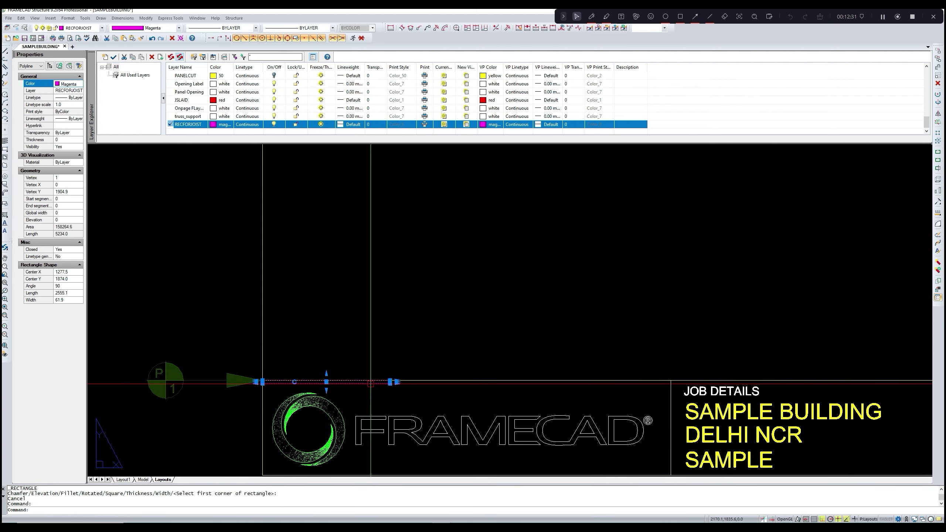
key("Delete")
type("L")
key("Return")
left_click(400, 302)
- Draw a horizontal line about 2580 mm long from sheet 1 of 9's reference corner along the title block's upper edge
type("L")
key("Return")
left_click(263, 381)
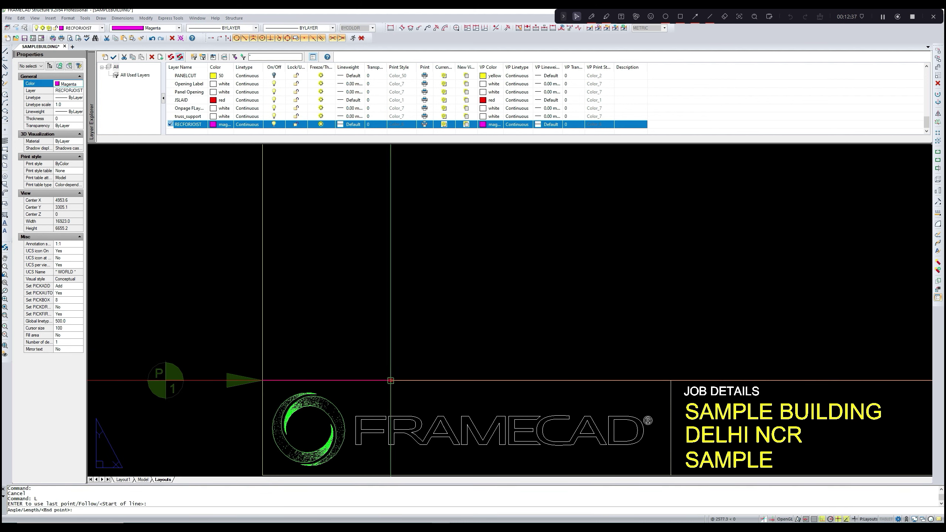
left_click(390, 381)
key("Return")
- Draw a short vertical line upwards from the same reference corner along sheet 1 of 9's left border
type("l")
key("Return")
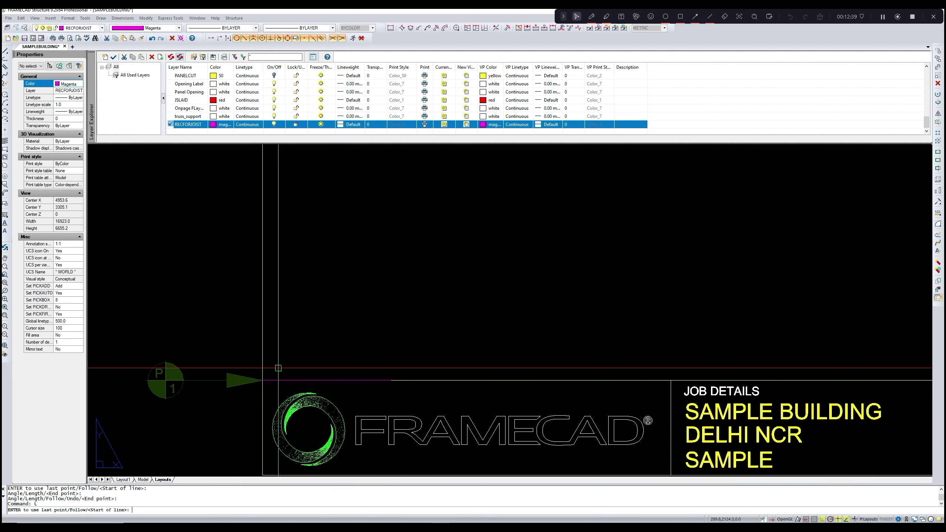
left_click(263, 381)
left_click(270, 286)
key("Return")
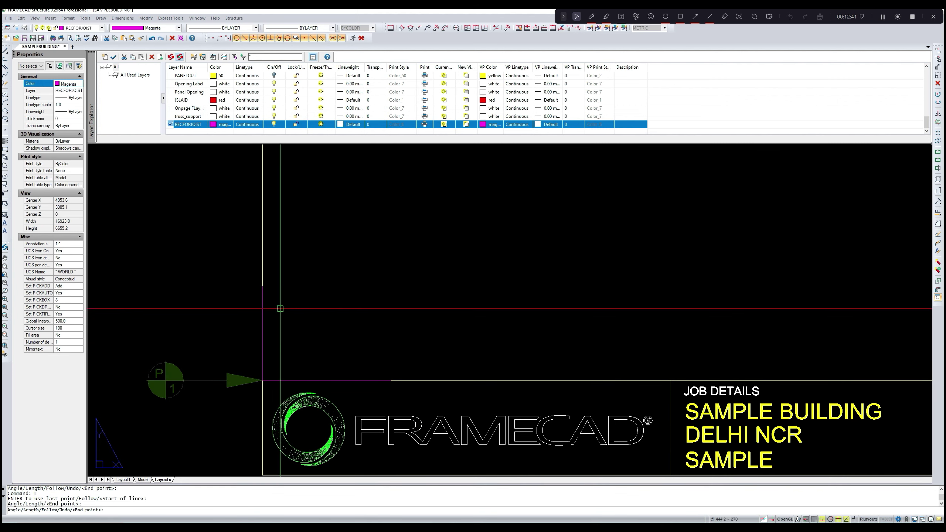
- Draw a short horizontal line from sheet 3 of 9's reference corner along the title block's upper edge
scroll(283, 327, "down", 5)
scroll(300, 362, "down", 5)
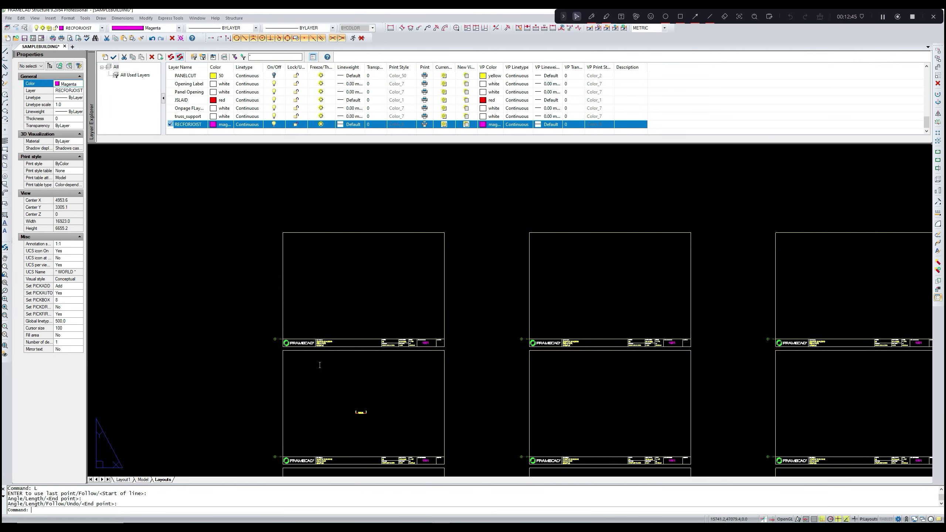
scroll(328, 305, "up", 6)
middle_click_drag(329, 305, 320, 322)
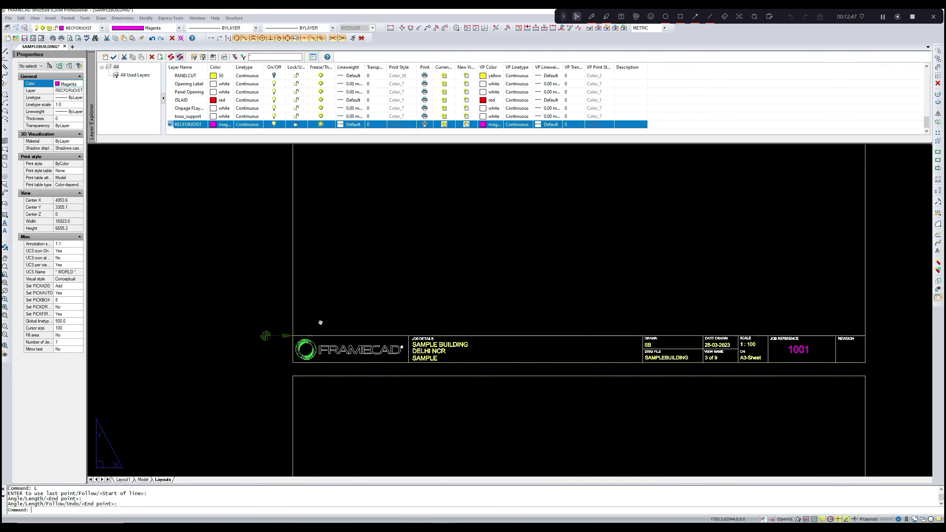
key("Return")
scroll(292, 331, "up", 3)
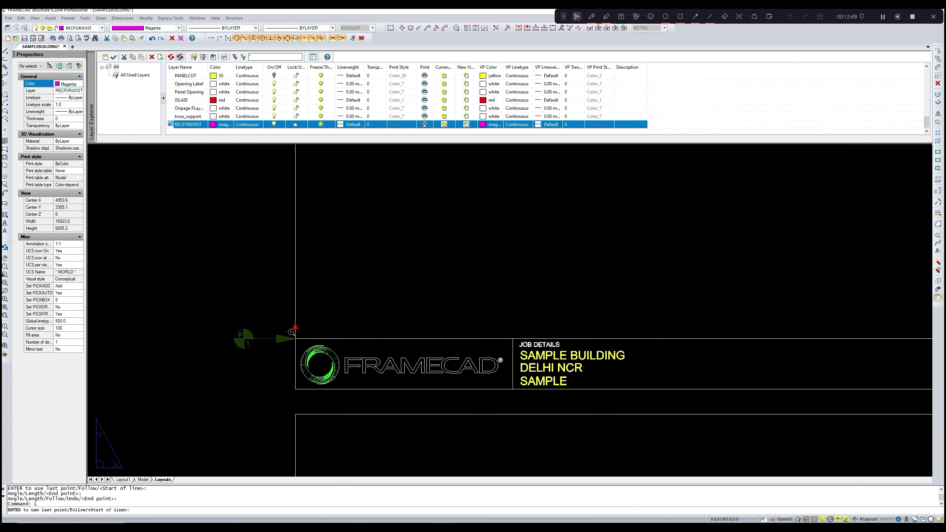
key("Return")
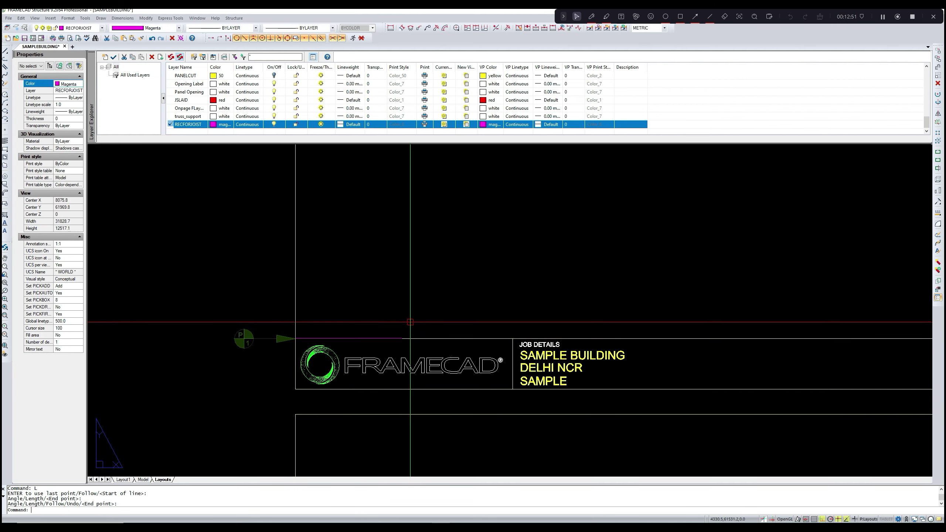
- Draw a short vertical line upwards from sheet 3 of 9's reference corner along its left border
type("l")
key("Return")
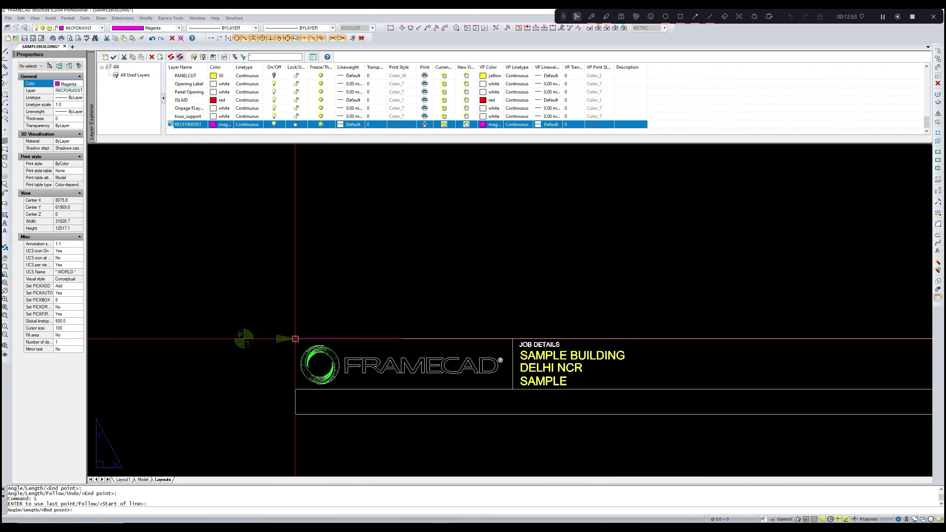
key("Return")
scroll(303, 277, "down", 5)
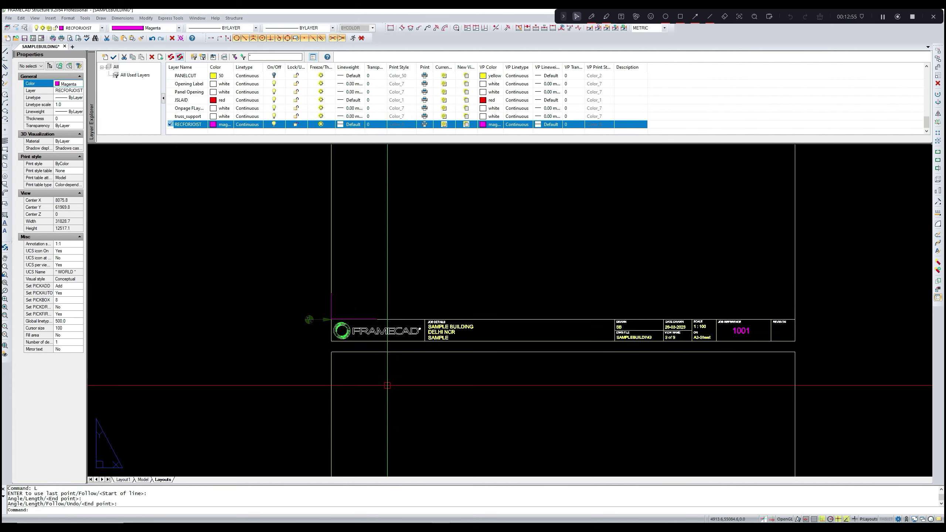
- Isolate the RECFORJOIST layer with LAYISO, using the magenta reference line on sheet 1 of 9
scroll(378, 262, "down", 3)
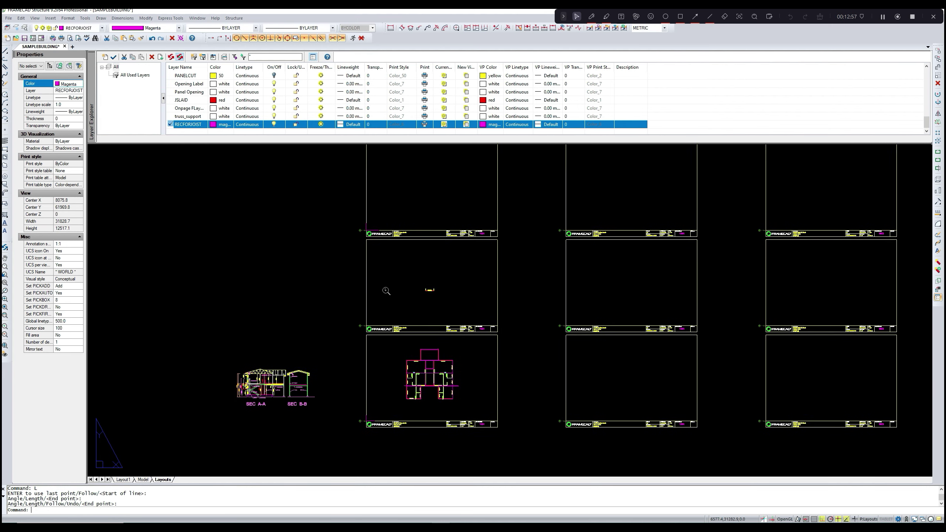
scroll(390, 326, "up", 5)
scroll(388, 324, "up", 5)
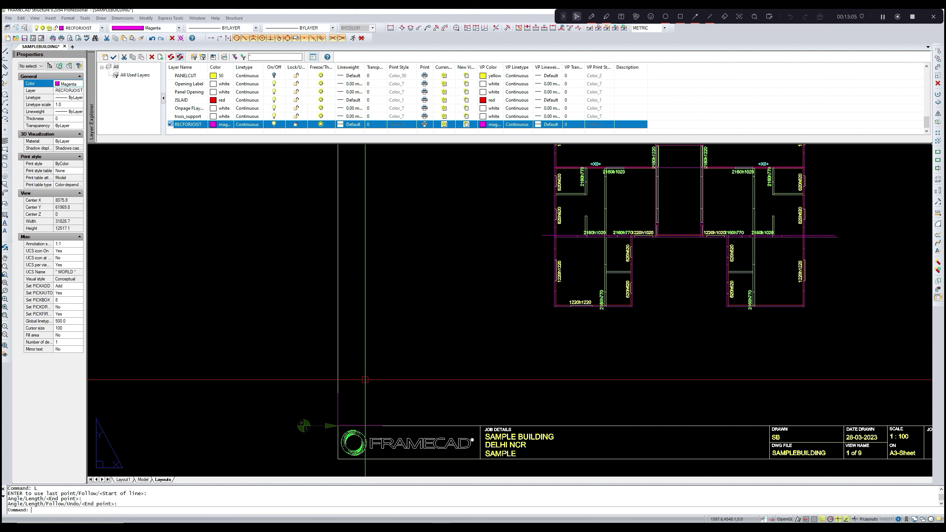
type("a")
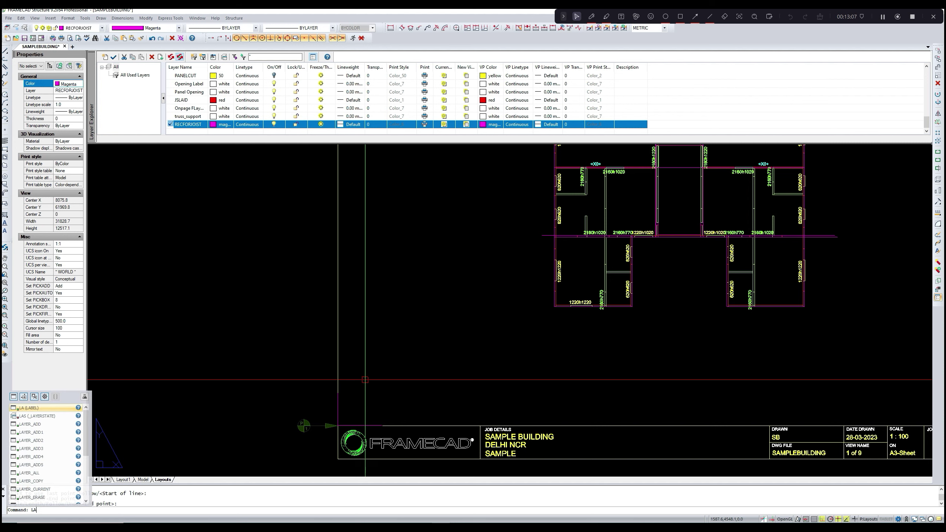
type("YISO")
key("Return")
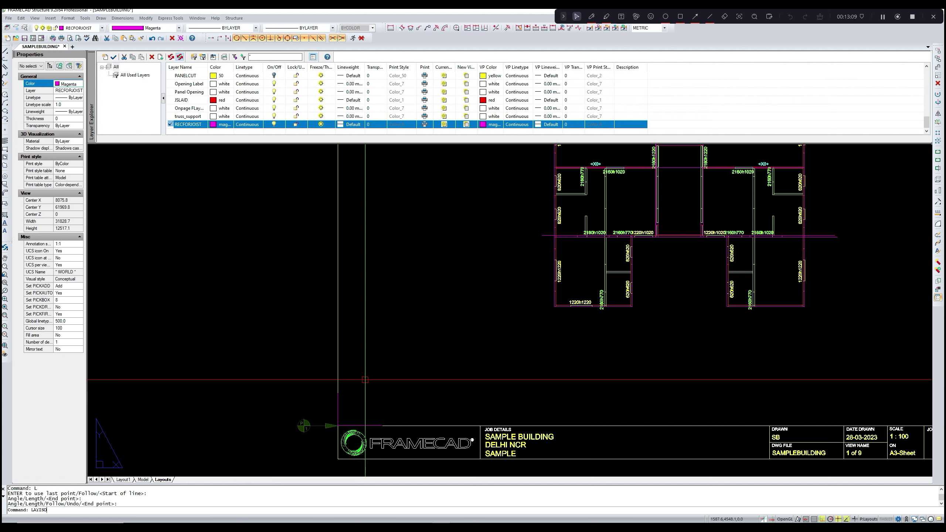
left_click(360, 425)
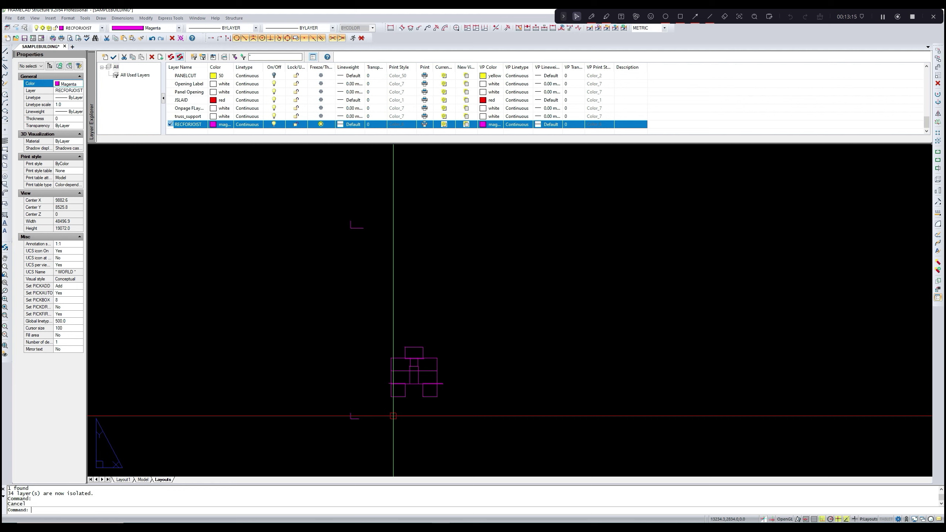
- Copy the joist layout from sheet 1 of 9's reference corner to the matching reference corner of sheet 3 of 9
type("COPY")
key("Return")
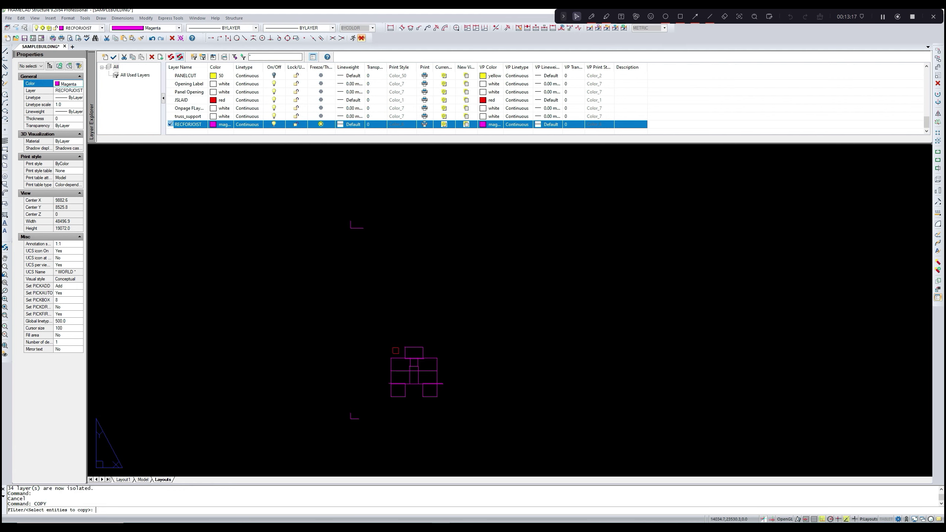
left_click(384, 332)
left_click(455, 411)
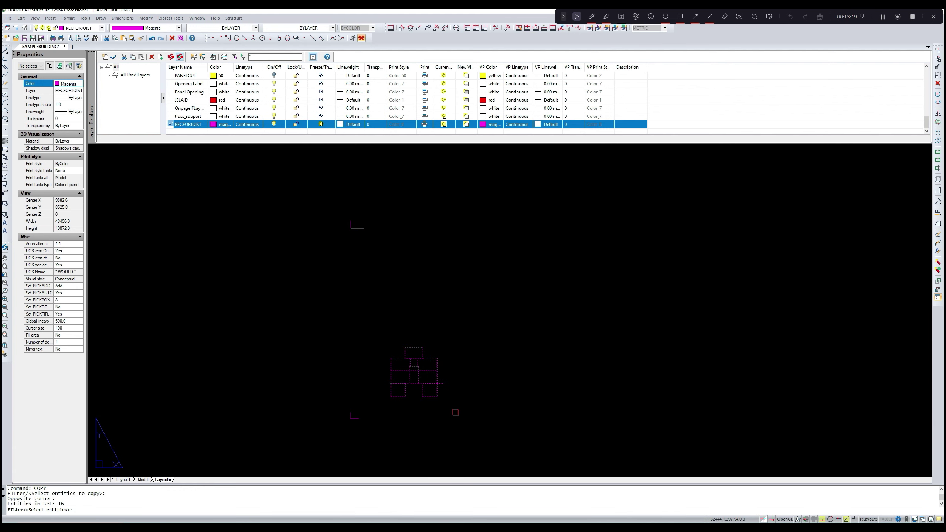
key("Return")
scroll(353, 423, "up", 3)
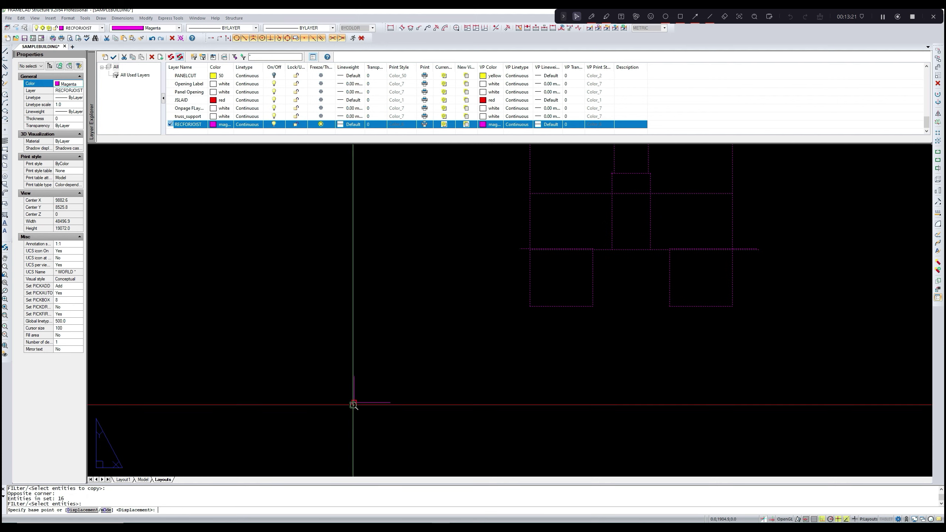
left_click(352, 404)
scroll(353, 404, "down", 3)
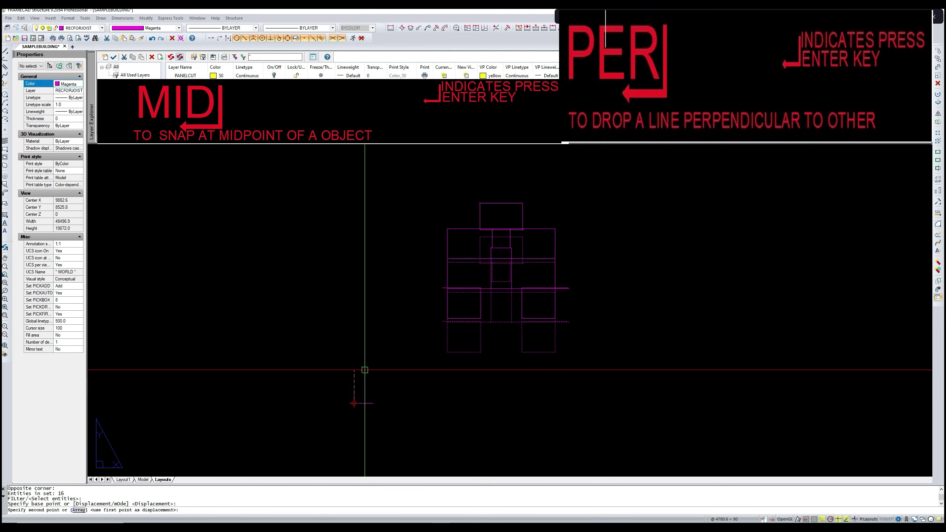
scroll(374, 403, "down", 3)
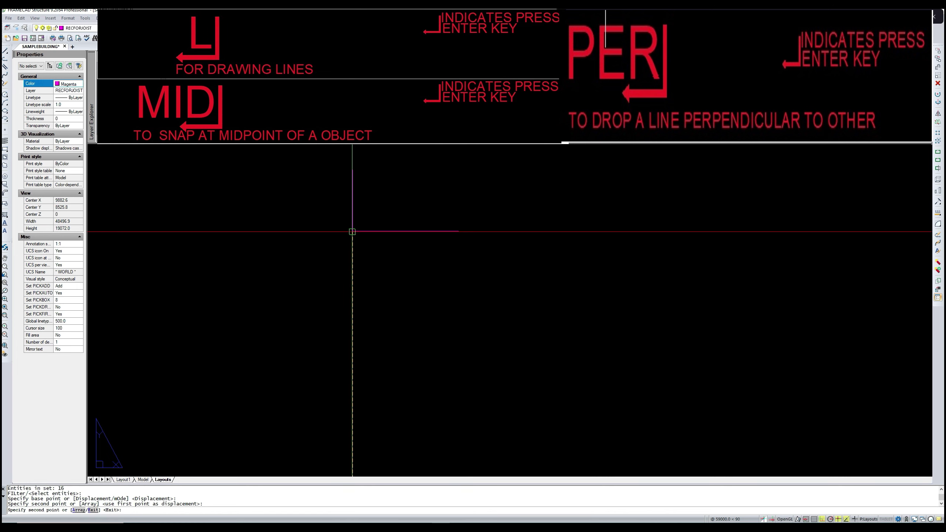
key("Return")
- Delete the magenta reference corner marks of sheet 3 of 9 and sheet 1 of 9
scroll(369, 270, "down", 2)
scroll(368, 270, "down", 3)
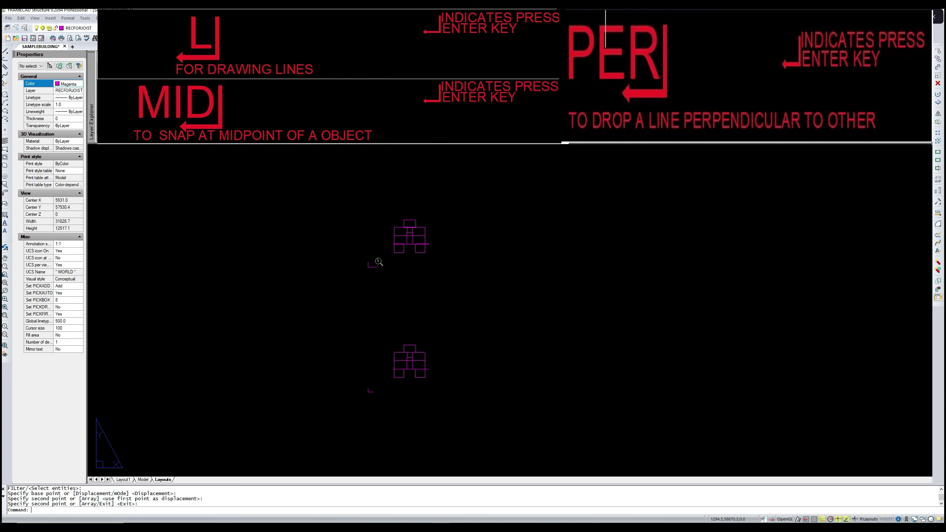
scroll(385, 261, "up", 2)
middle_click_drag(379, 263, 394, 213)
key("Escape")
left_click(375, 205)
left_click(408, 232)
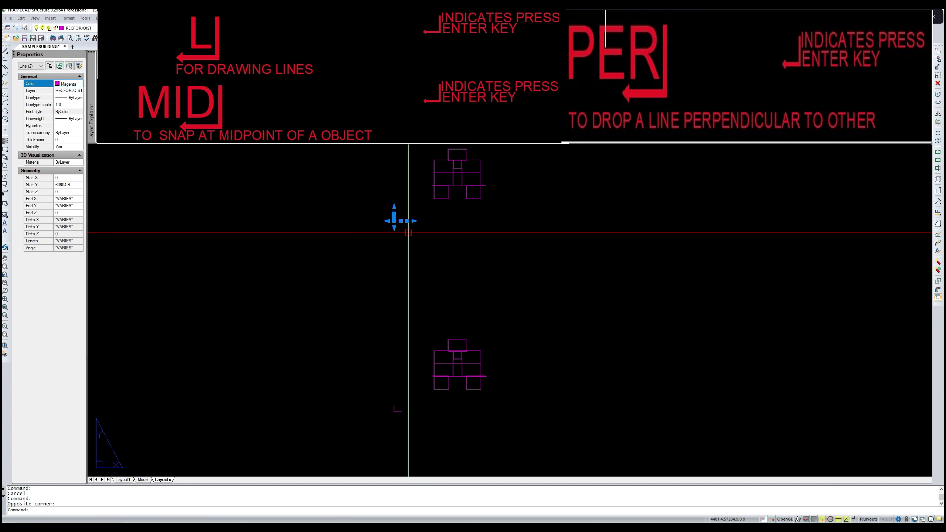
key("Delete")
left_click(373, 360)
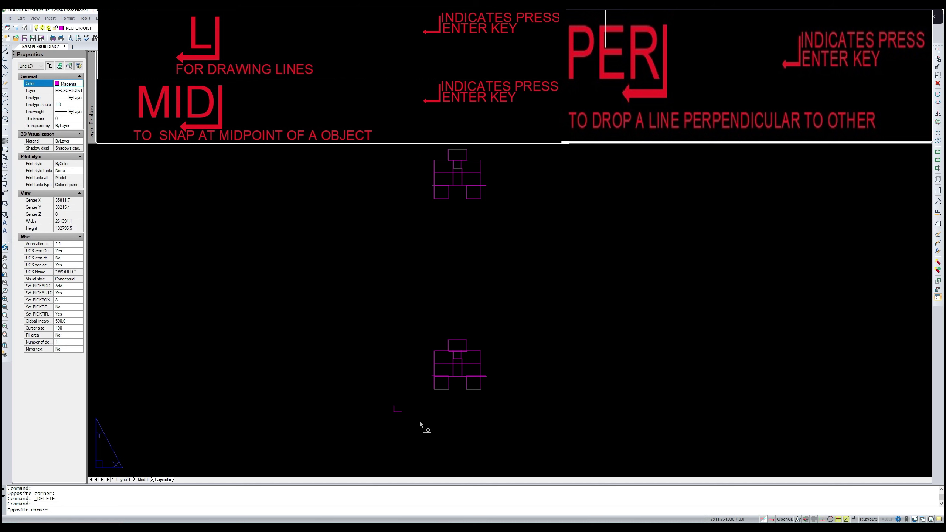
left_click(425, 420)
key("Delete")
- Delete the original joist layout on sheet 1 of 9 and restore the isolated layers with LAYUNISO
left_click(408, 321)
left_click(503, 404)
key("Delete")
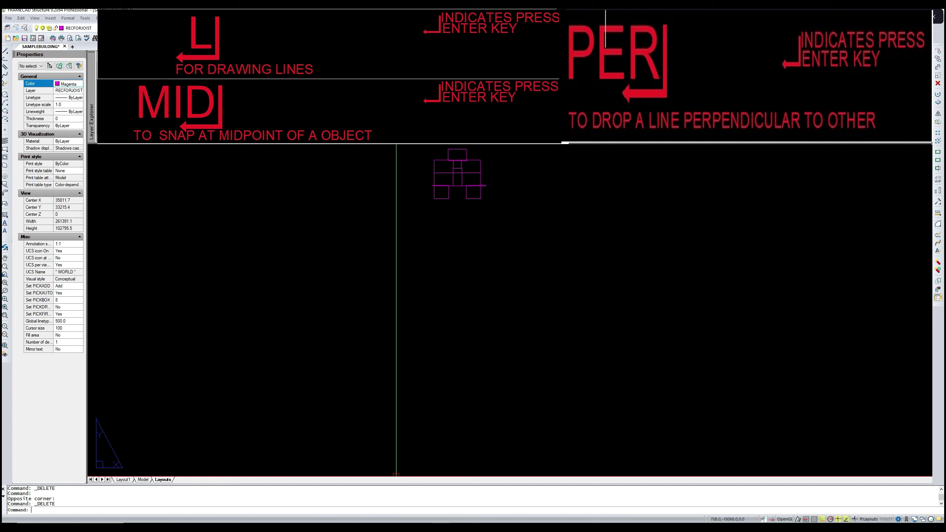
type("LAYUNISO")
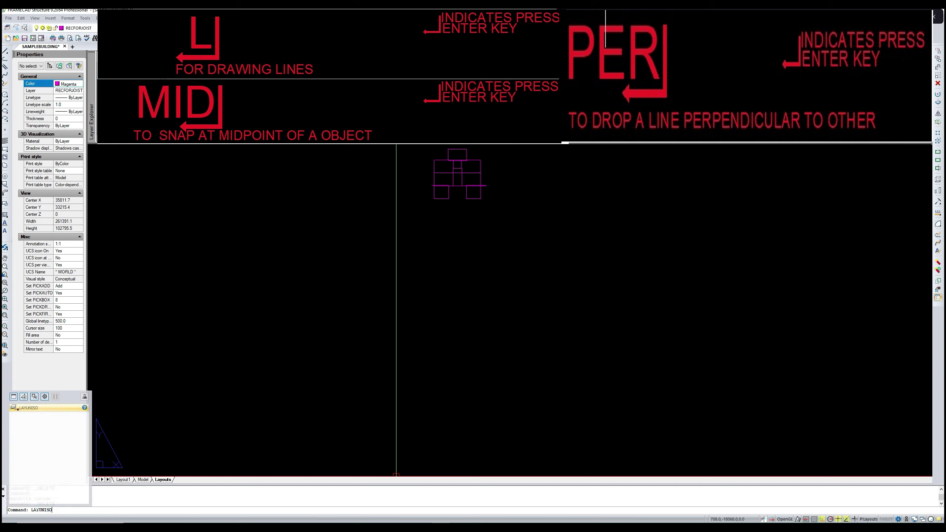
key("Return")
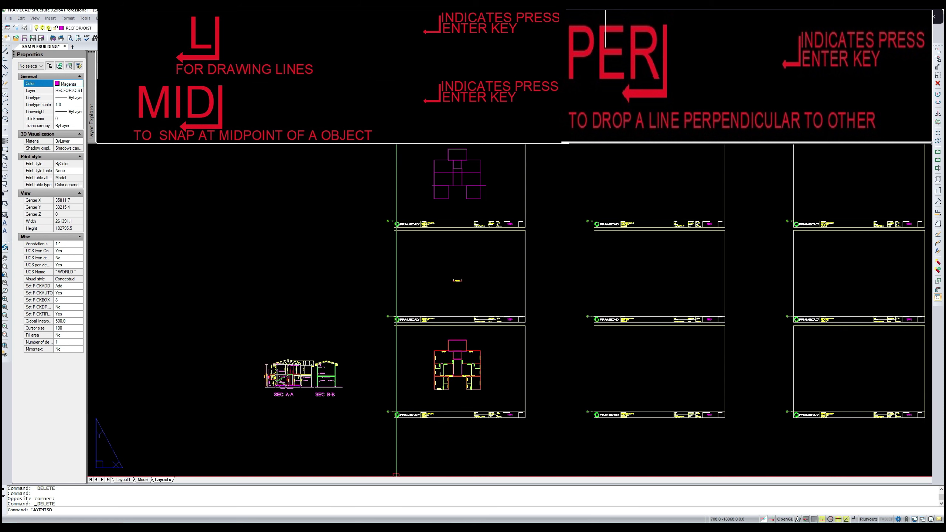
- Delete the overhanging horizontal lines along the tops of the two lower rectangles on sheet 3 of 9
scroll(436, 266, "up", 5)
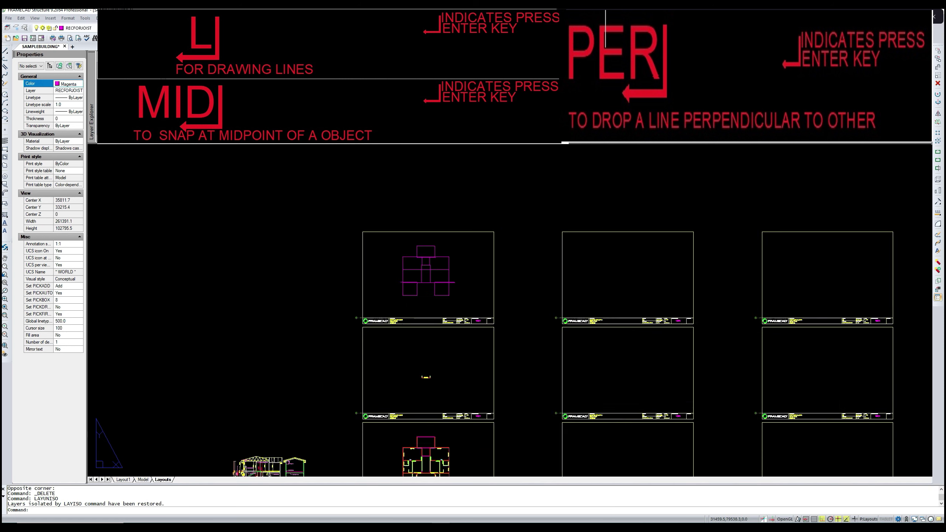
scroll(436, 266, "up", 6)
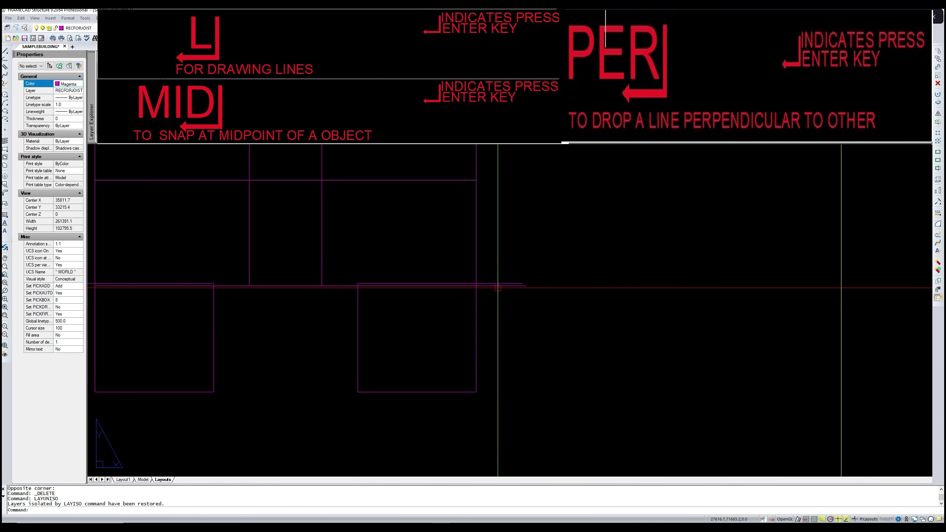
left_click(500, 285)
key("Delete")
left_click(501, 284)
key("Delete")
scroll(501, 306, "down", 4)
scroll(468, 310, "up", 3)
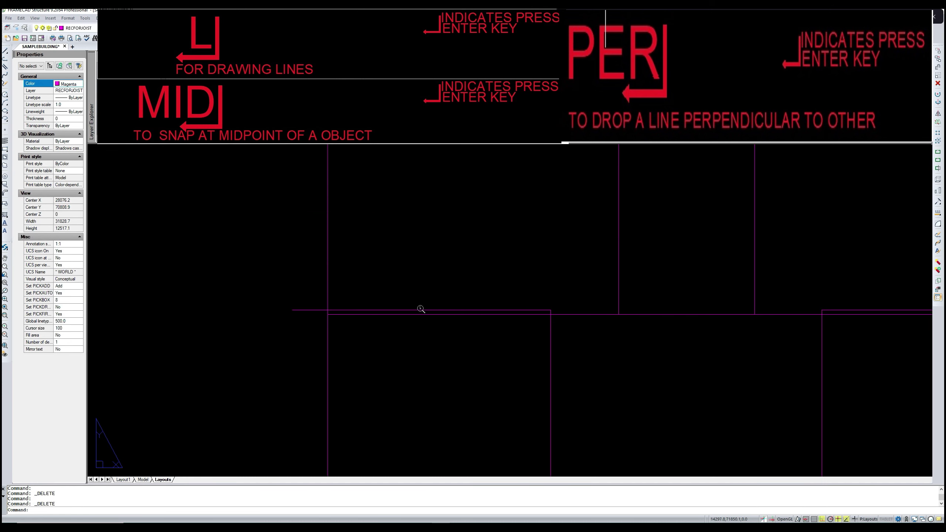
- Draw a short vertical line at the lower-left rectangle's left edge, spanning the gap between its top edge and the horizontal line below
scroll(387, 335, "up", 3)
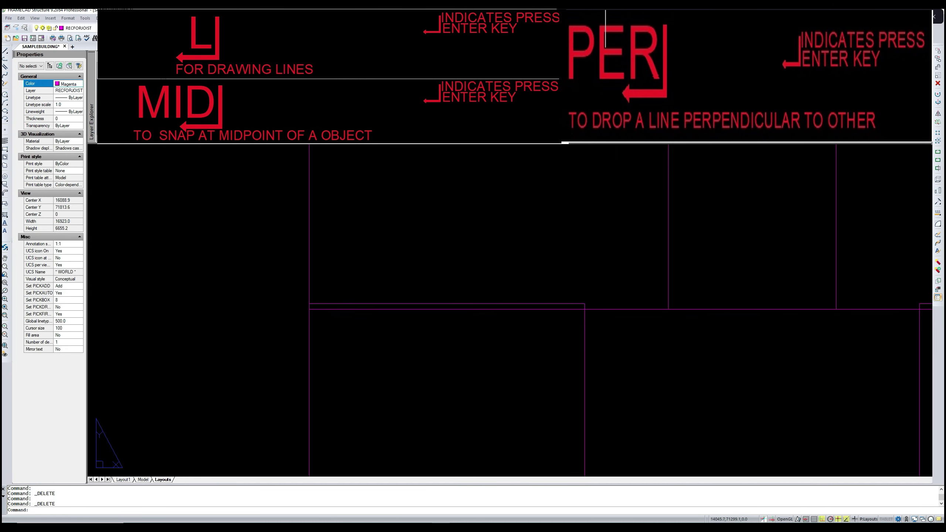
scroll(319, 320, "up", 3)
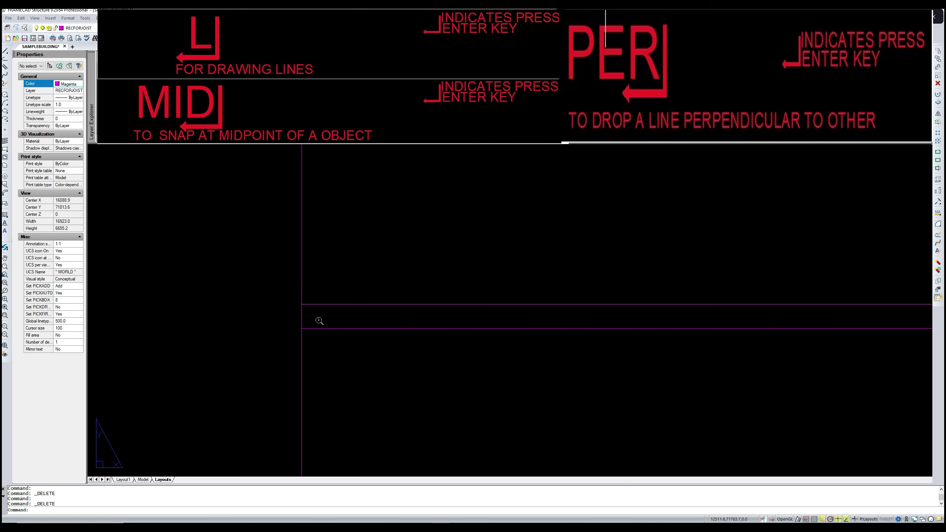
type("L")
key("Return")
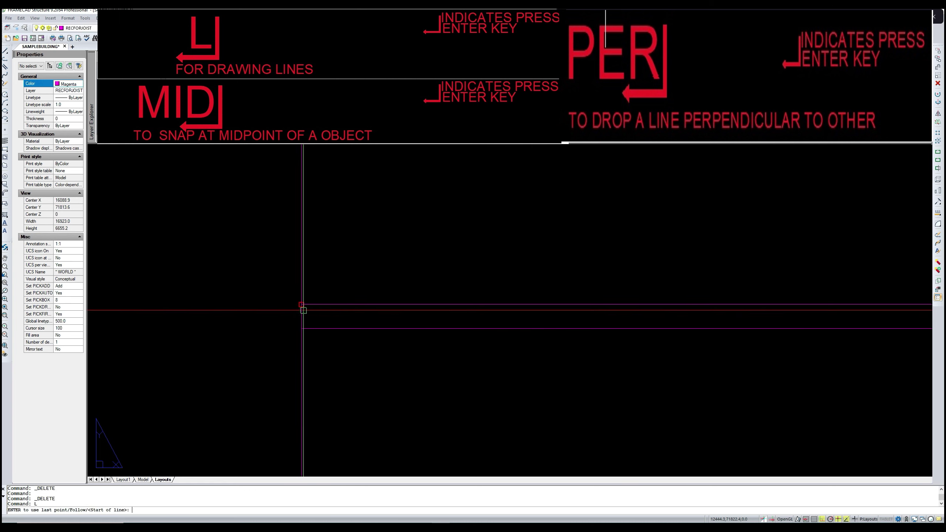
left_click(302, 321)
left_click(302, 327)
key("Return")
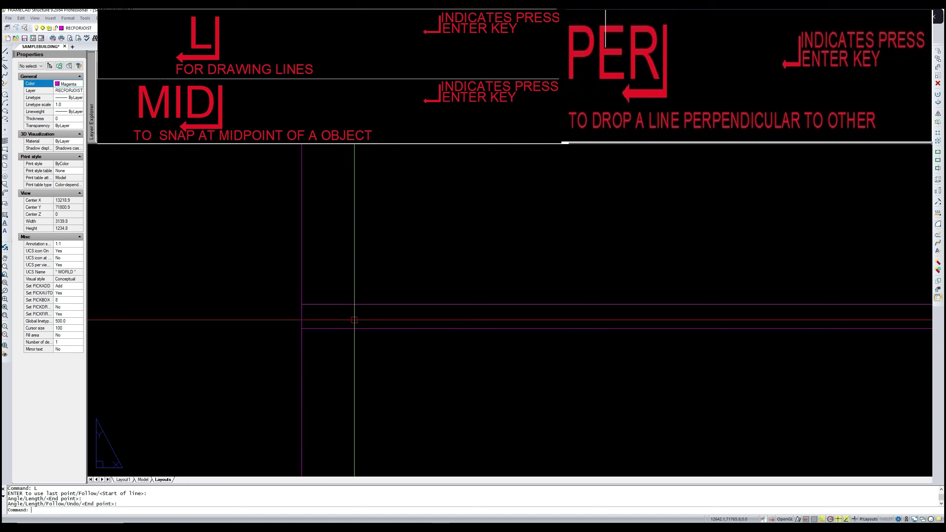
- Draw a horizontal centre line from that short line's midpoint to the lower-left rectangle's right edge
type("L")
key("Return")
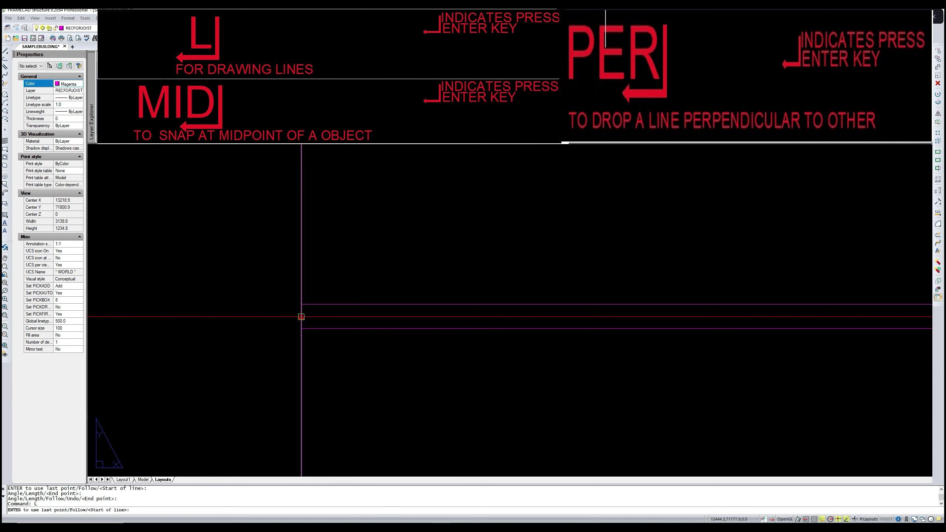
left_click(303, 316)
scroll(303, 316, "down", 2)
scroll(544, 309, "down", 3)
middle_click_drag(544, 308, 311, 325)
scroll(562, 336, "up", 3)
scroll(611, 333, "up", 2)
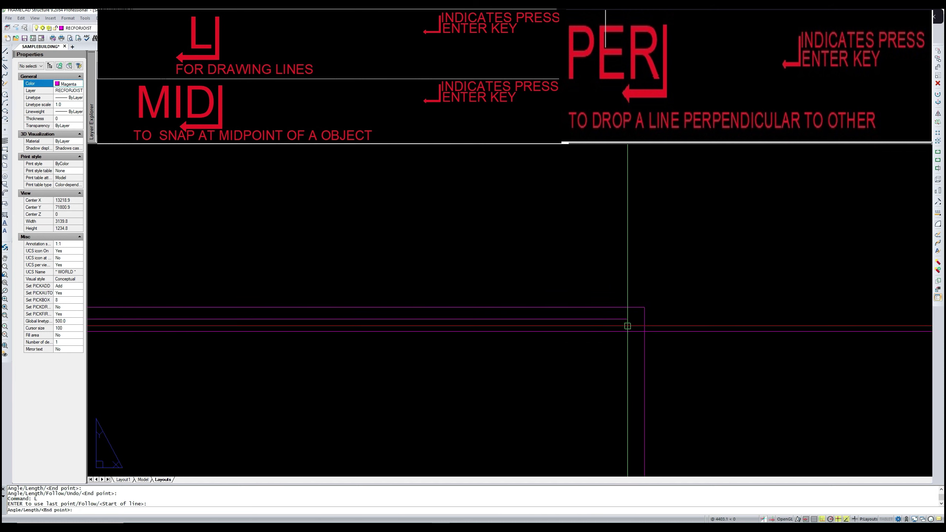
key("Return")
- Draw a short vertical line at the lower-right rectangle's right edge, spanning the gap between its top edge and the horizontal line below
scroll(557, 383, "down", 5)
middle_click_drag(565, 382, 556, 377)
middle_click_drag(629, 377, 392, 357)
middle_click_drag(670, 373, 558, 391)
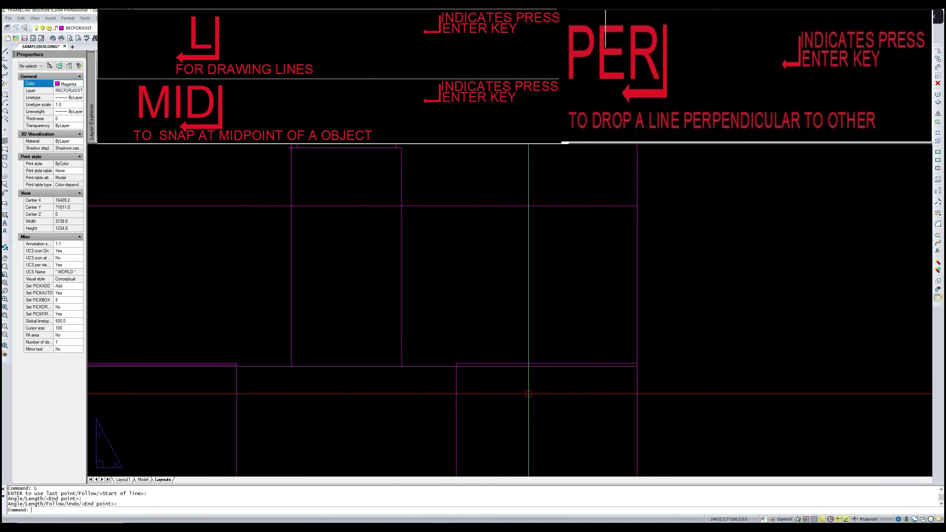
type("L")
key("Return")
scroll(644, 363, "up", 3)
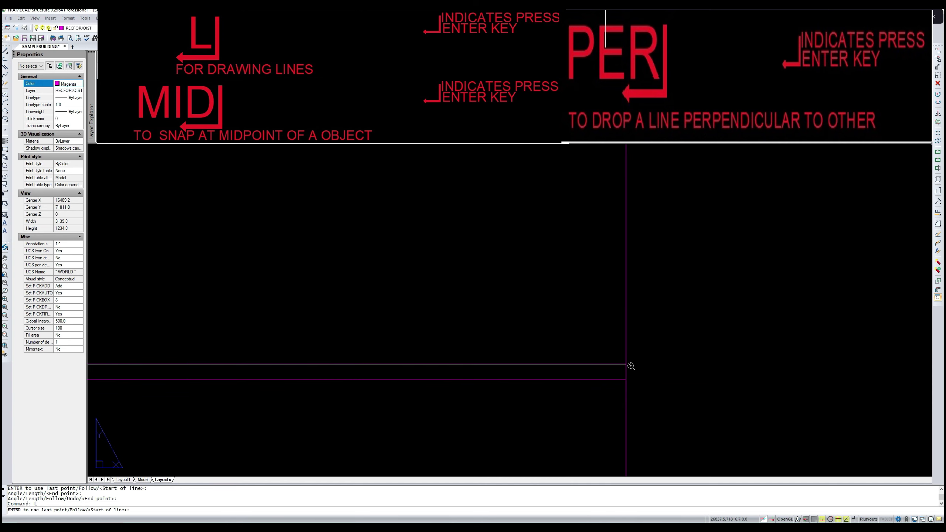
left_click(625, 364)
left_click(625, 379)
key("Return")
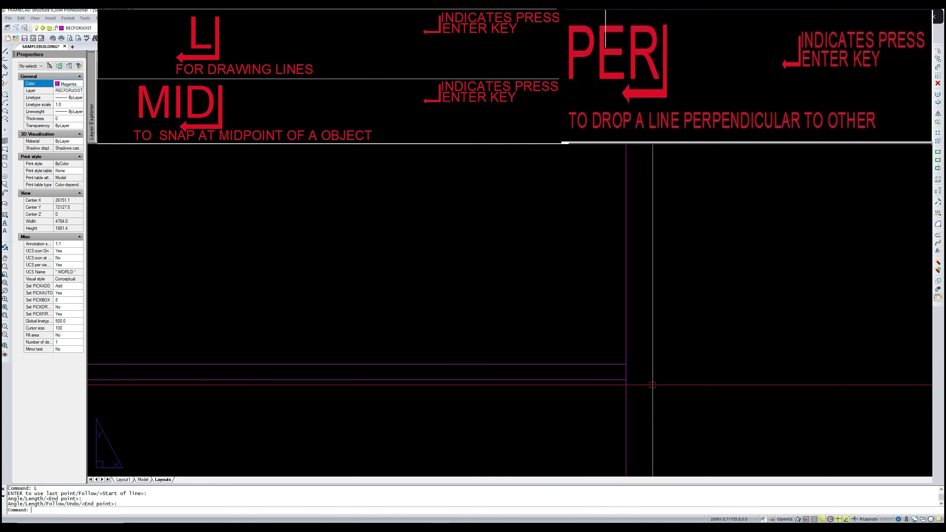
- Draw a horizontal centre line from the short line's midpoint to the lower-right rectangle's left edge
type("L")
key("Return")
left_click(625, 371)
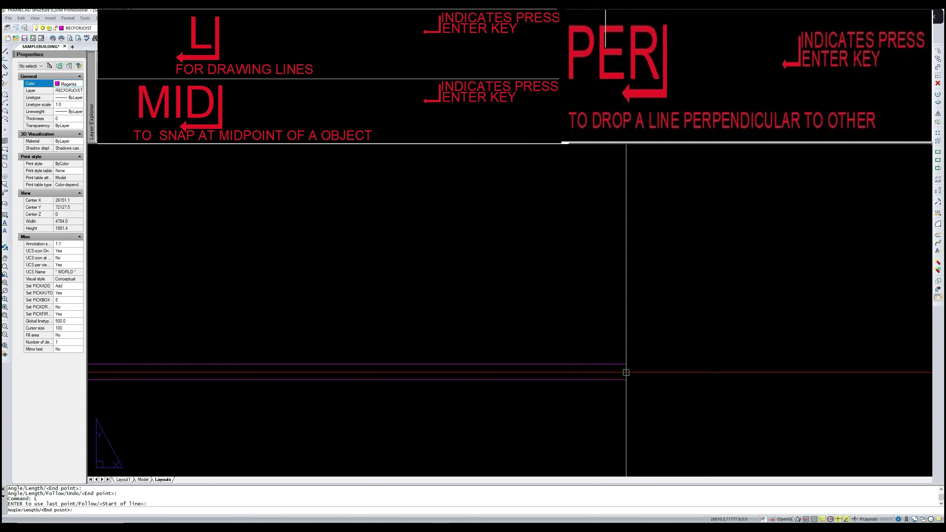
scroll(624, 371, "down", 3)
scroll(625, 371, "down", 1)
scroll(460, 369, "up", 2)
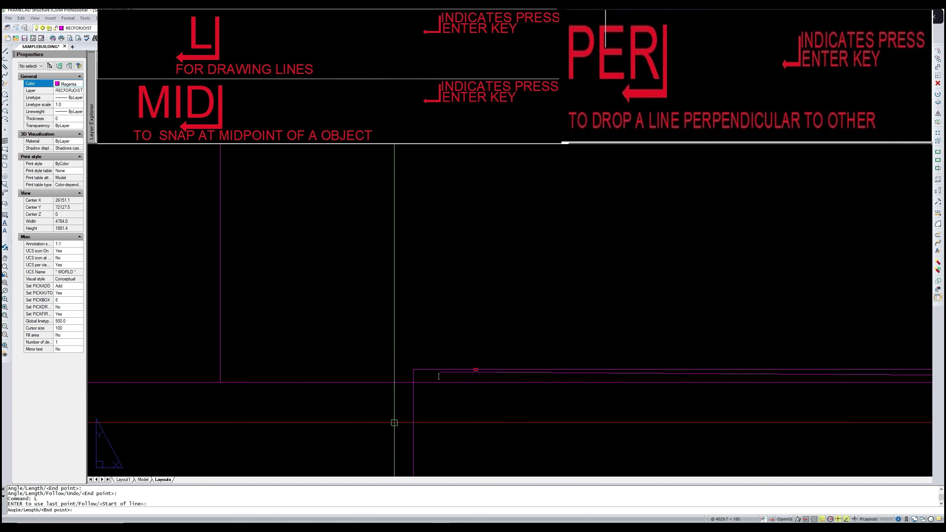
left_click(414, 376)
key("Return")
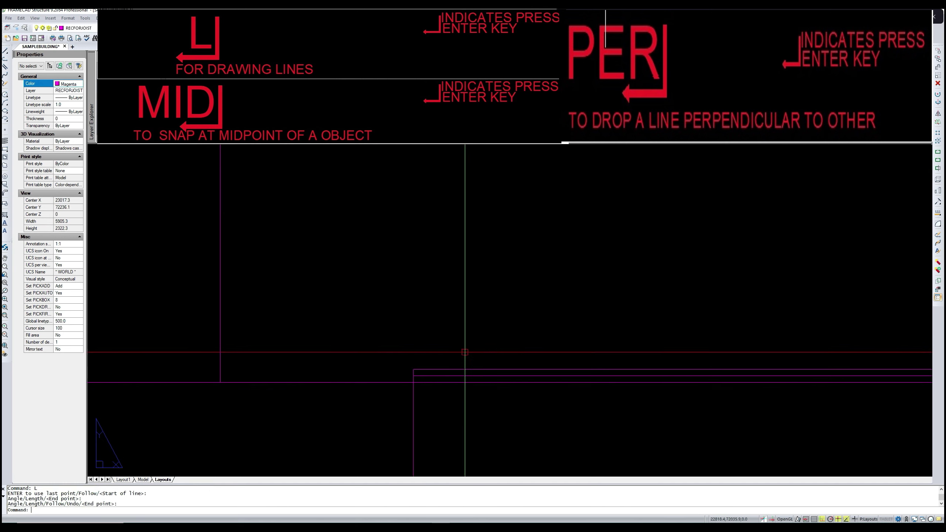
- Draw a short vertical line along the uppermost rectangle's left edge, from the main rectangle's top edge down to the uppermost rectangle's lower edge
scroll(490, 330, "down", 4)
scroll(488, 329, "down", 5)
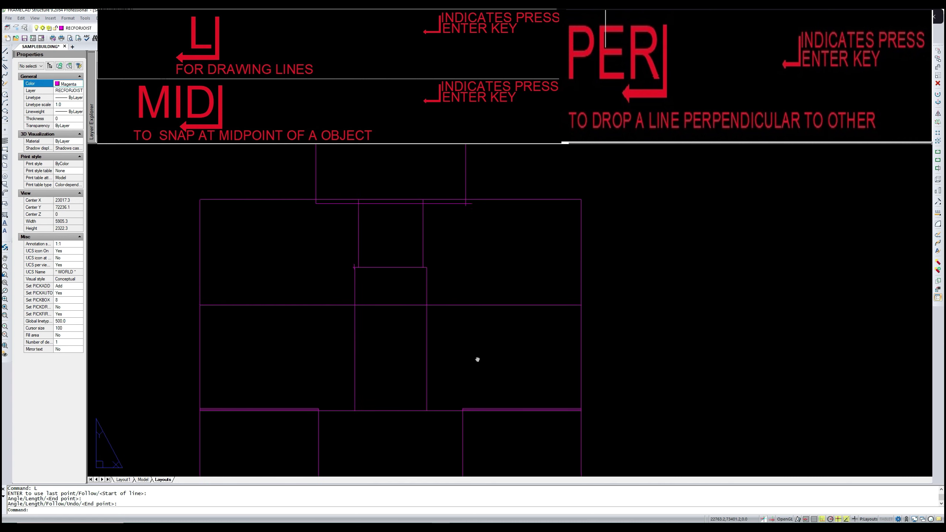
scroll(342, 289, "up", 5)
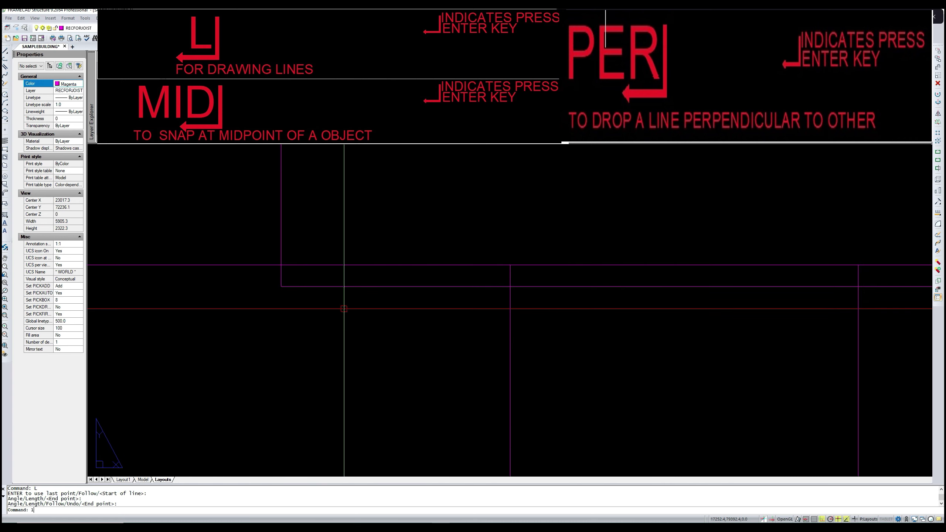
type("L")
key("Return")
scroll(317, 288, "up", 3)
left_click(250, 247)
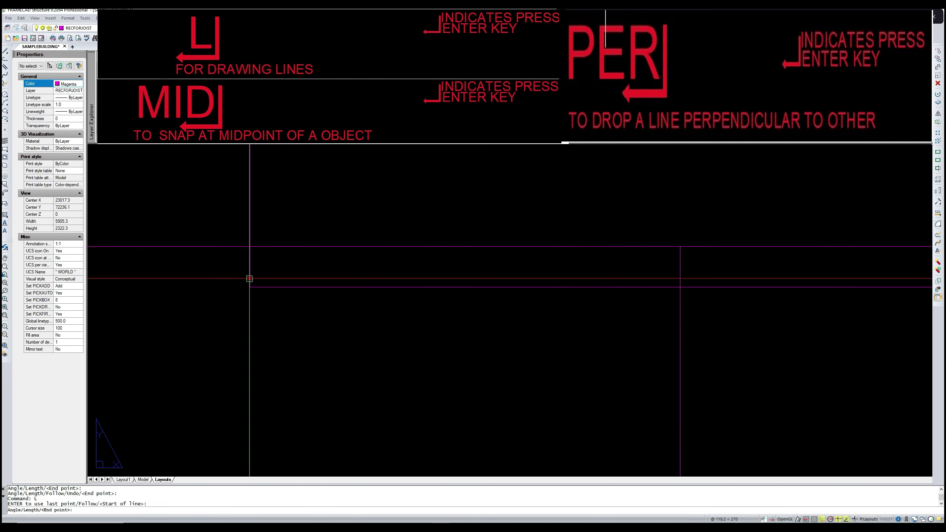
left_click(250, 285)
key("Return")
- Draw a horizontal centre line from the short line's midpoint to the uppermost rectangle's right edge
scroll(309, 275, "up", 2)
type("l")
key("Return")
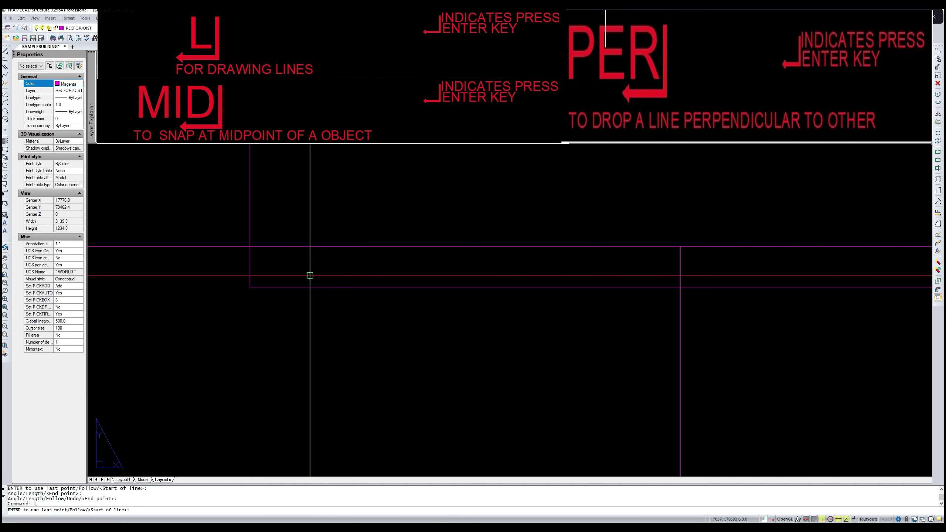
left_click(251, 268)
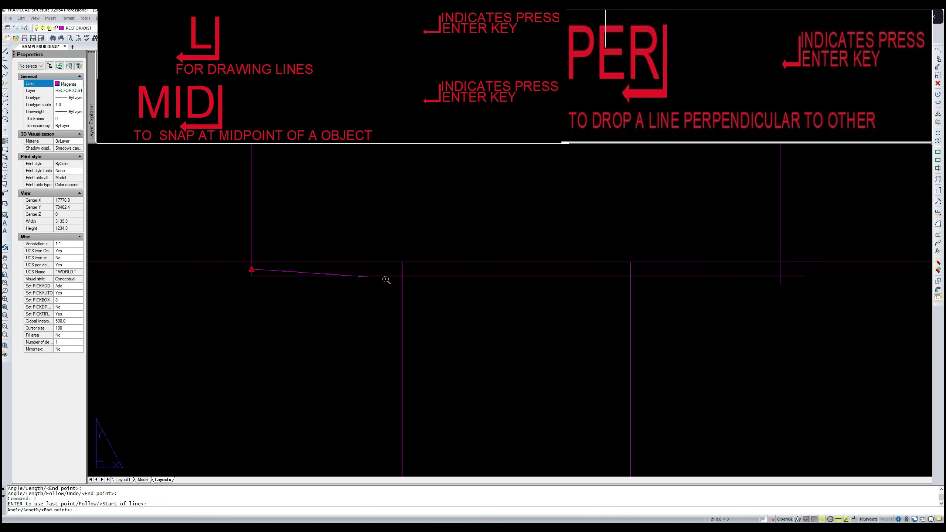
scroll(564, 283, "down", 3)
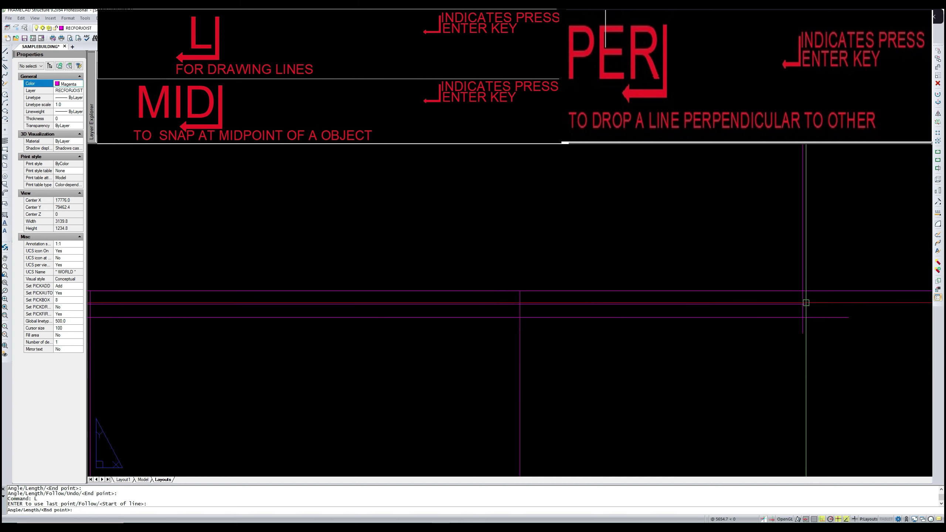
key("Return")
scroll(559, 354, "down", 3)
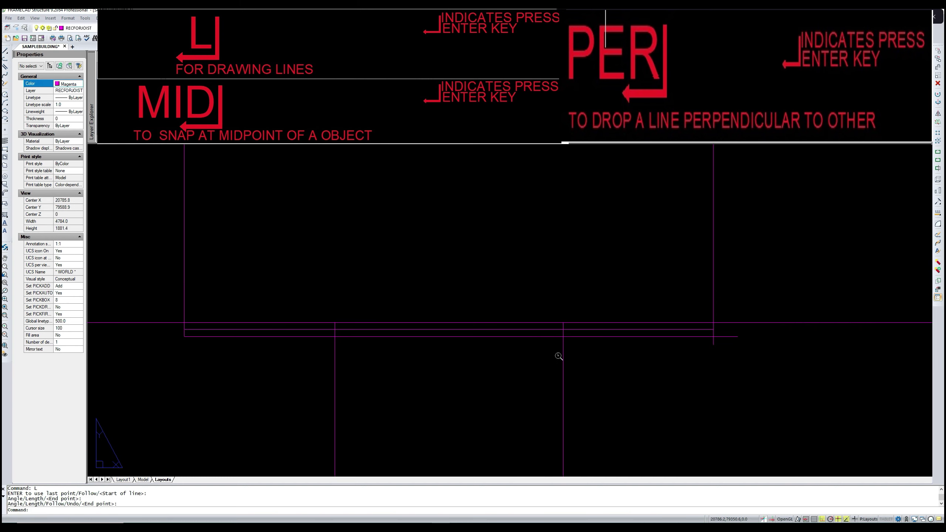
scroll(544, 365, "up", 1)
middle_click_drag(545, 364, 557, 349)
scroll(557, 350, "down", 3)
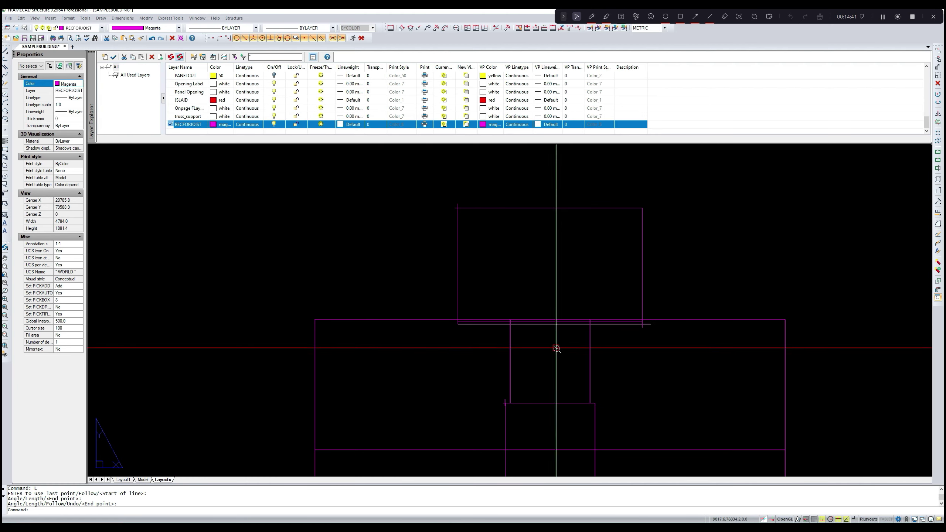
middle_click_drag(601, 283, 577, 318)
scroll(473, 239, "up", 3)
key("Escape")
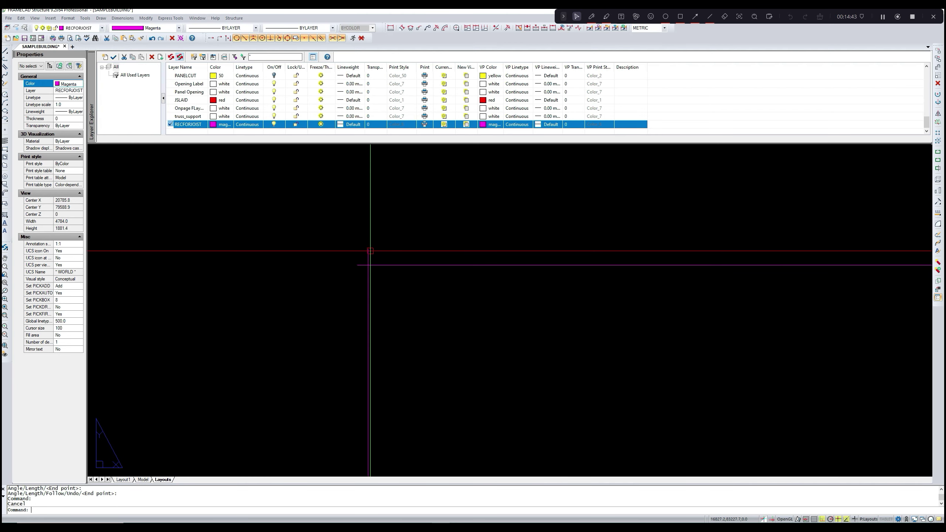
- Delete the leftover short vertical and horizontal lines at the uppermost rectangle's lower-left corner
left_click(366, 256)
key("Delete")
left_click(368, 265)
key("Delete")
scroll(401, 280, "down", 3)
middle_click_drag(407, 285, 424, 219)
scroll(424, 218, "up", 1)
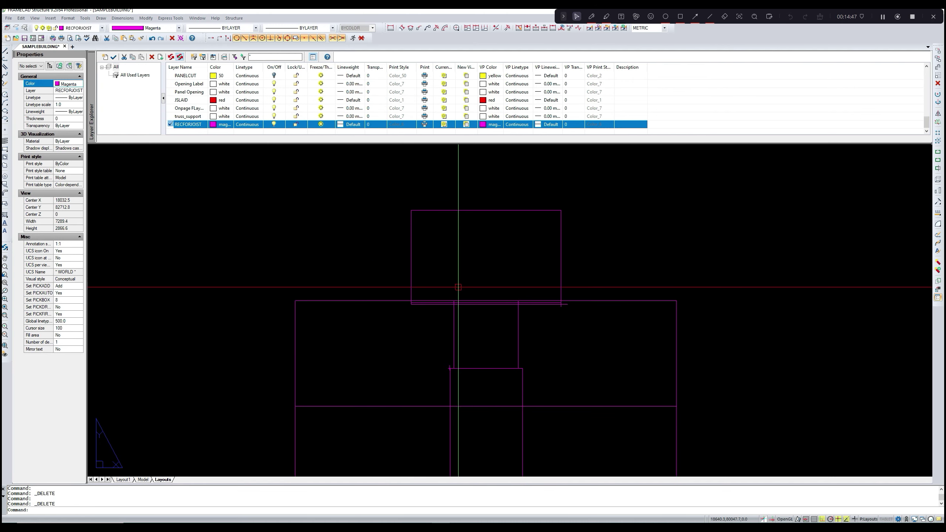
middle_click_drag(486, 334, 491, 289)
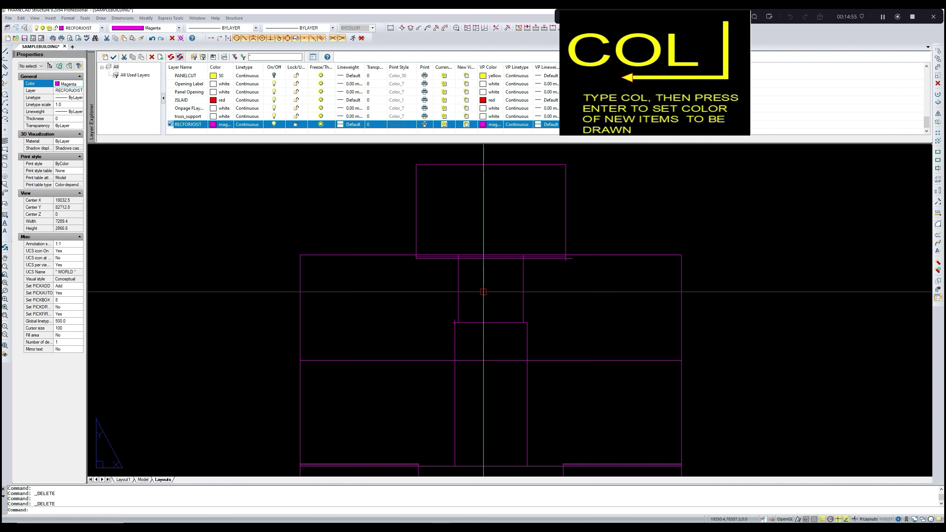
- Create a layer named JOISTPOLY and set both its colour and its viewport colour to blue
right_click(215, 129)
left_click(234, 132)
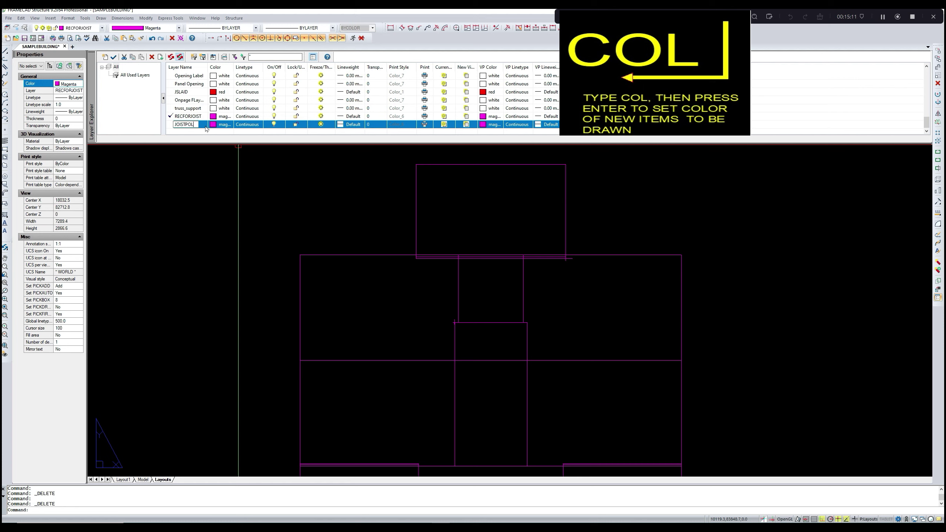
left_click(240, 154)
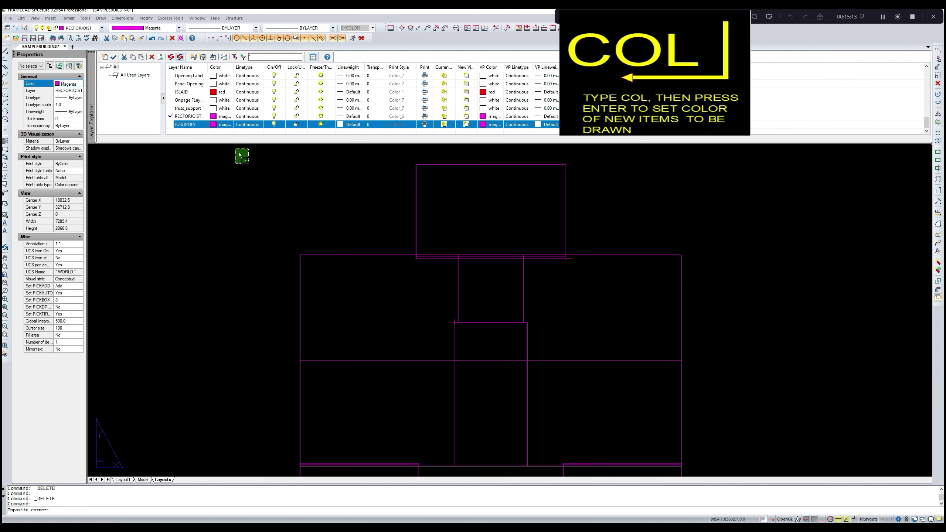
left_click(214, 125)
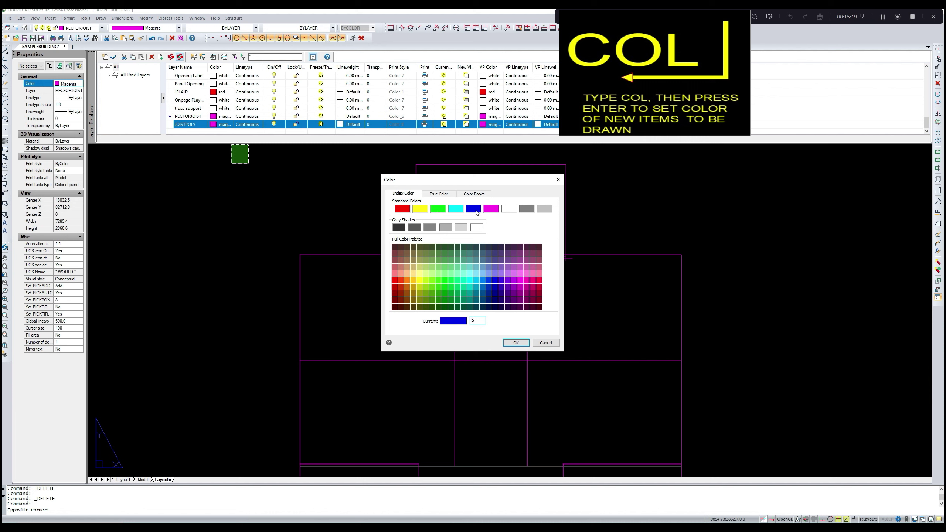
left_click(516, 343)
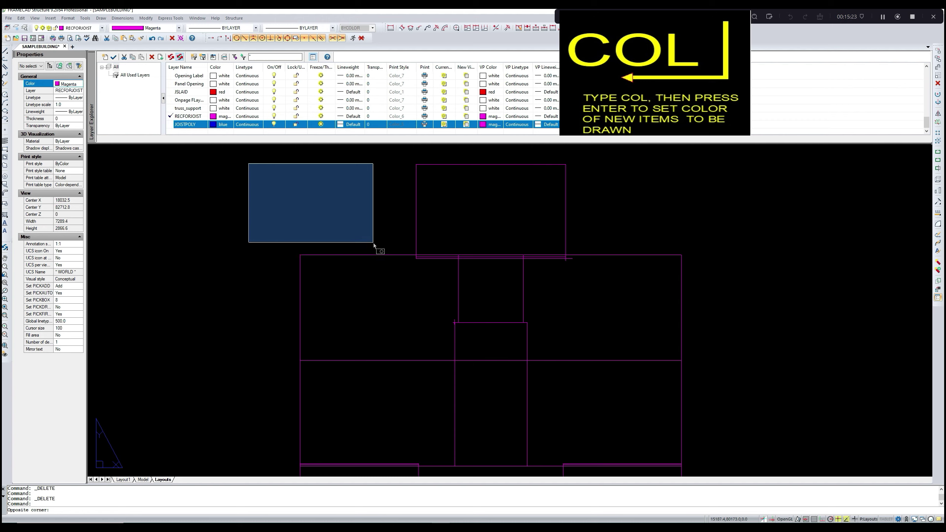
key("Escape")
left_click(483, 124)
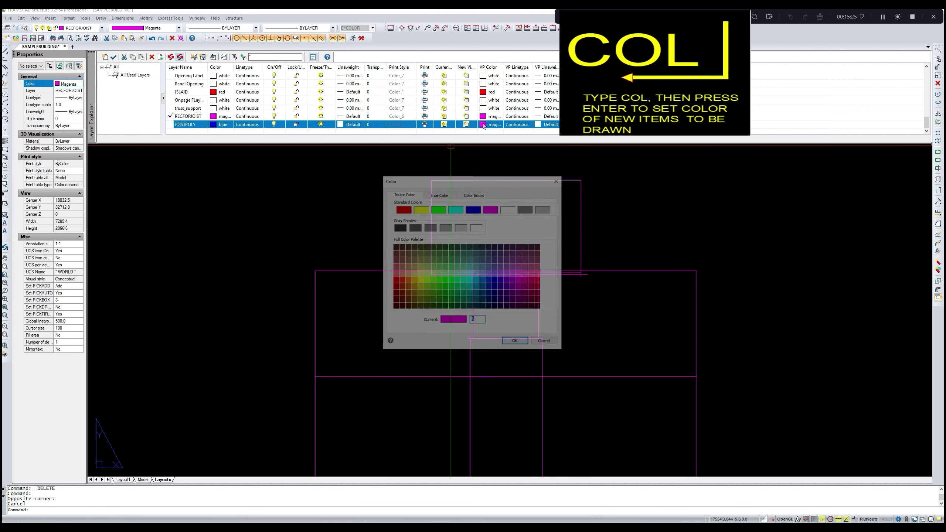
left_click(516, 343)
- Set the drawing colour for new entities to blue with the COLOR command
type("col")
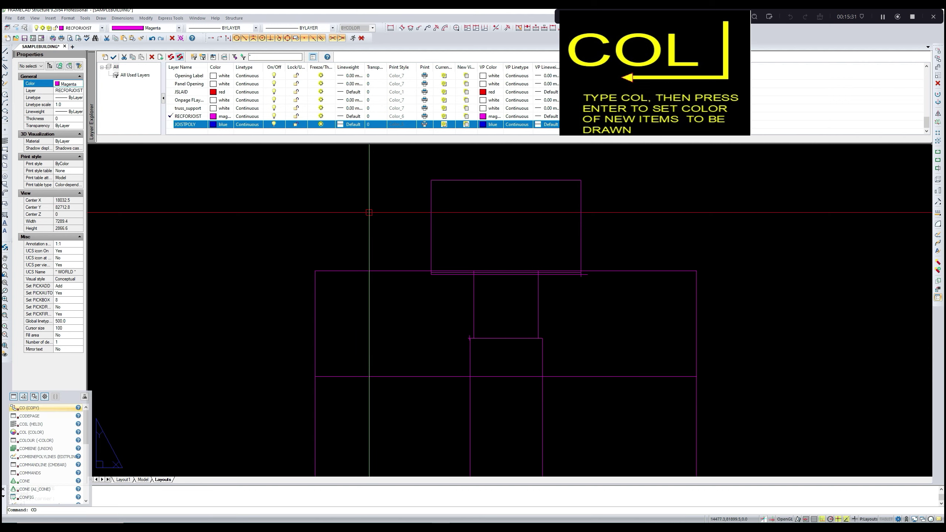
type(";")
key("BackSpace")
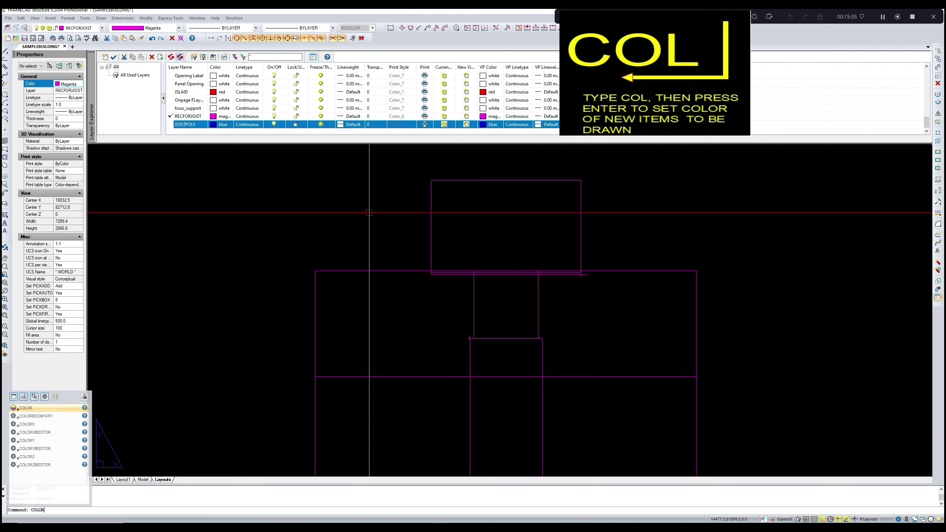
key("Return")
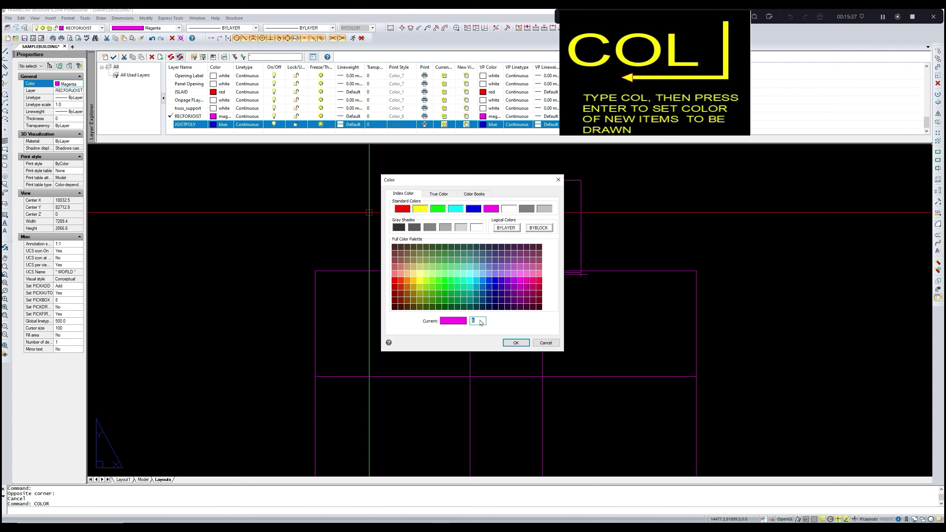
left_click(515, 342)
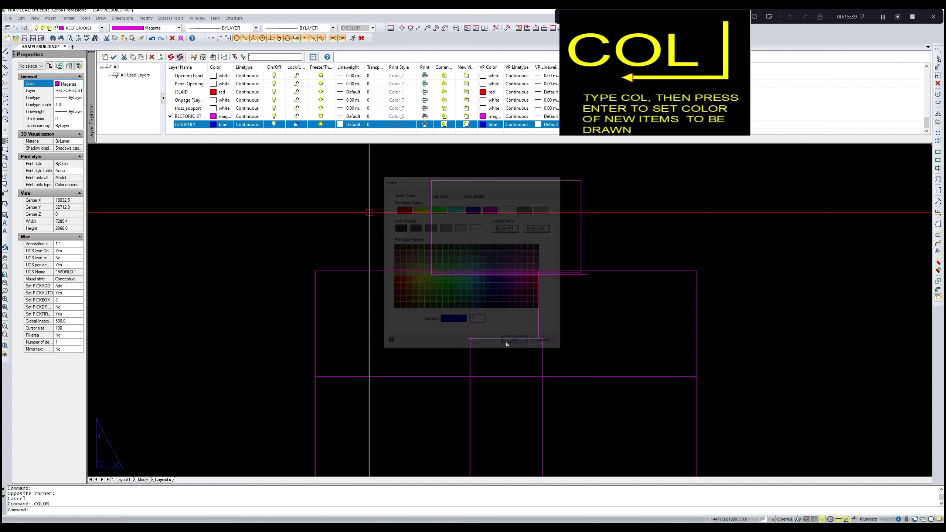
- Draw a blue rectangle from the uppermost rectangle's upper-left corner to the right end of the centre line near its lower edge
scroll(420, 317, "up", 5)
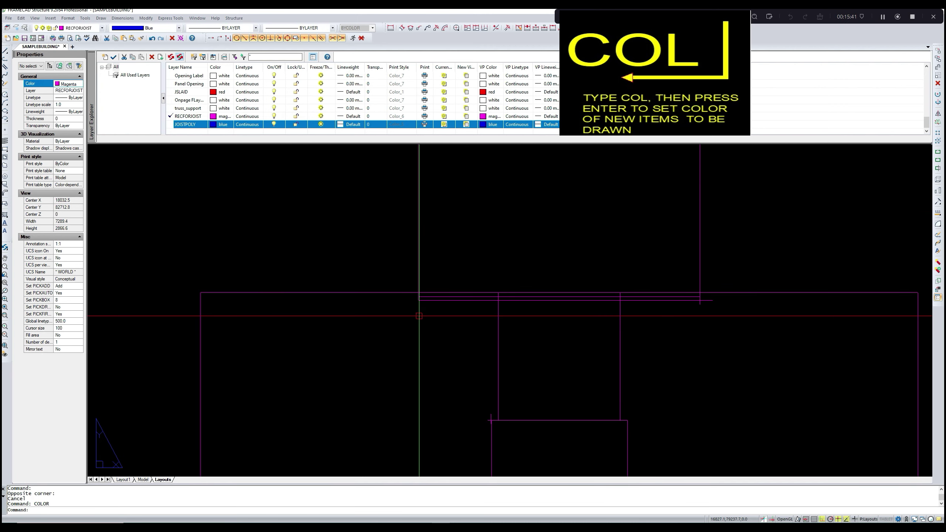
type("rec")
key("Return")
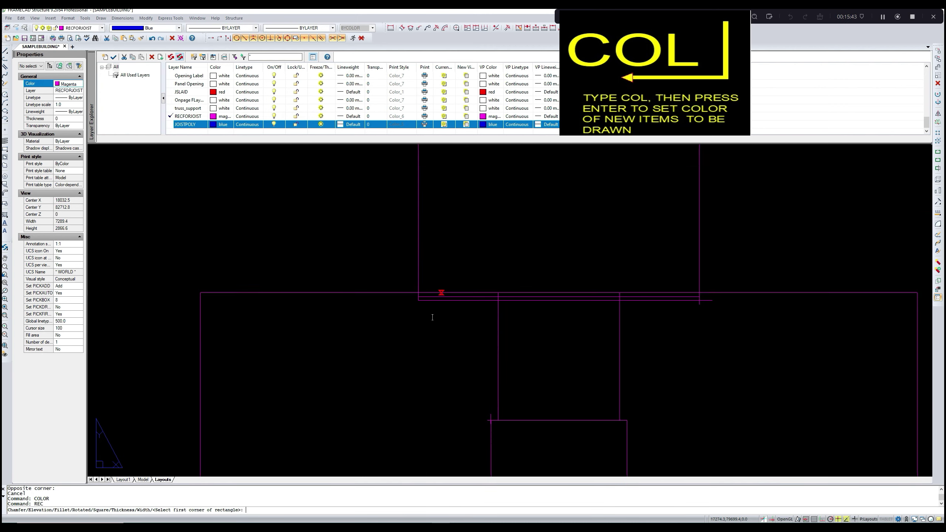
middle_click_drag(431, 316, 407, 359)
left_click(394, 165)
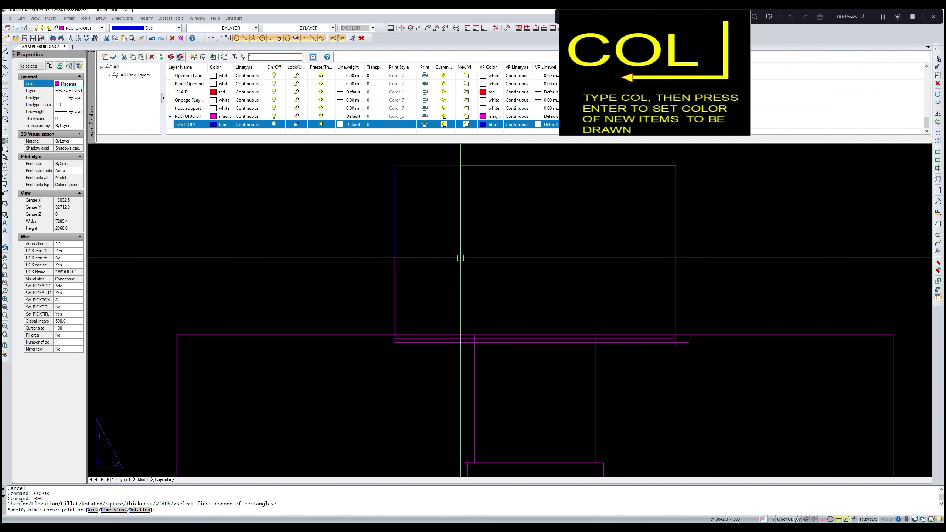
scroll(674, 340, "up", 3)
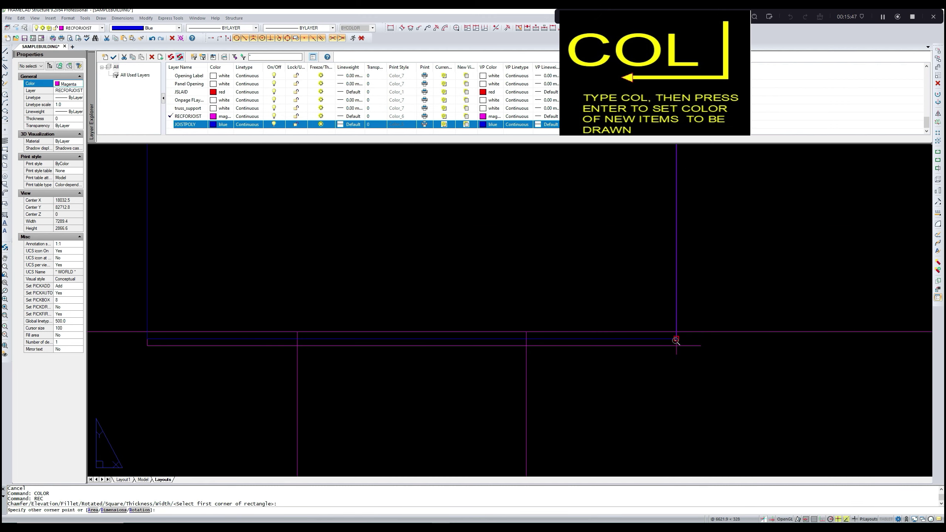
left_click(676, 339)
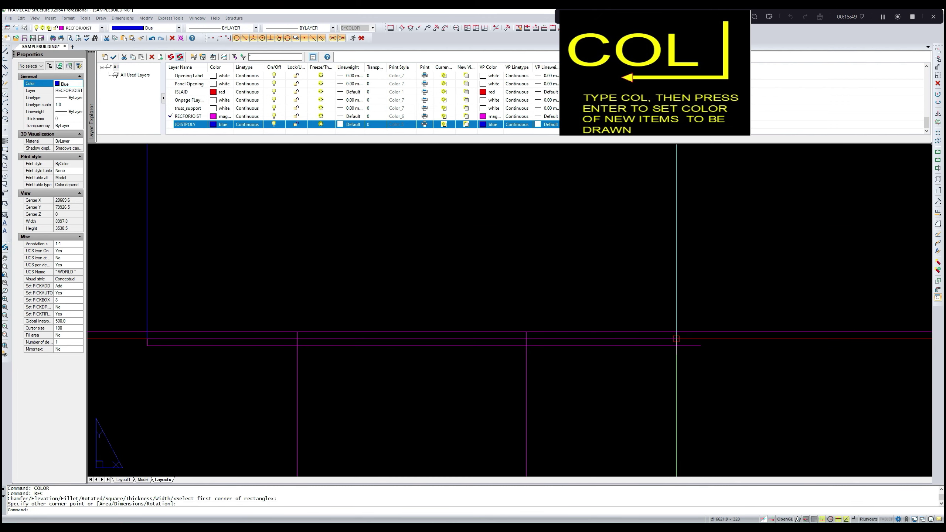
key("Return")
scroll(676, 339, "down", 5)
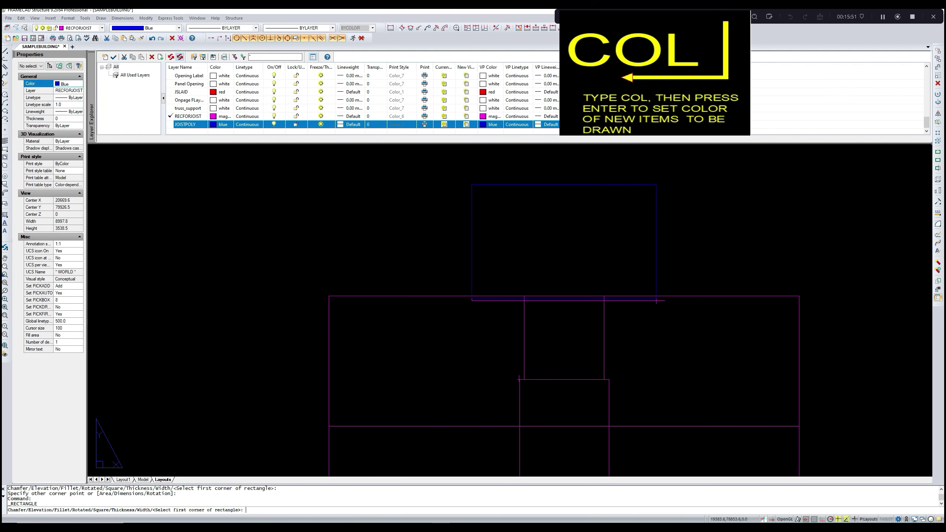
scroll(522, 338, "down", 1)
scroll(521, 338, "up", 4)
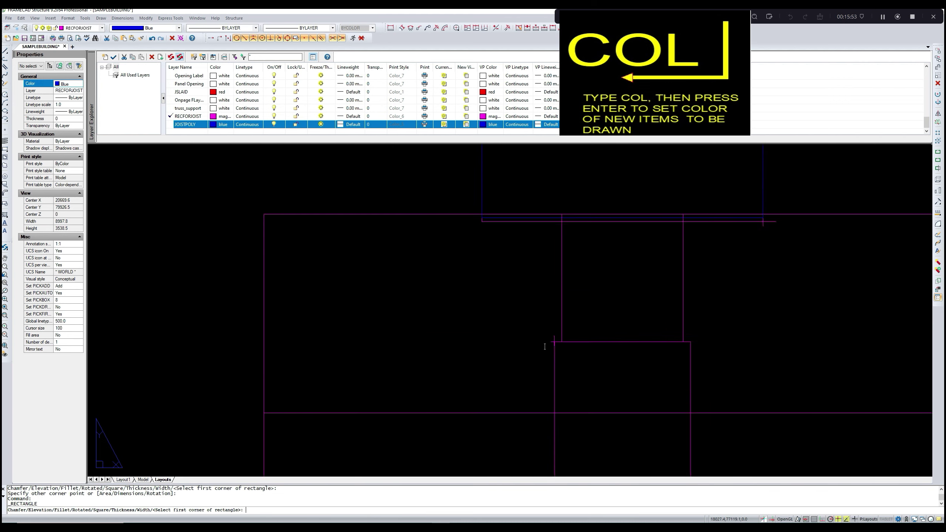
scroll(551, 339, "up", 4)
key("Escape")
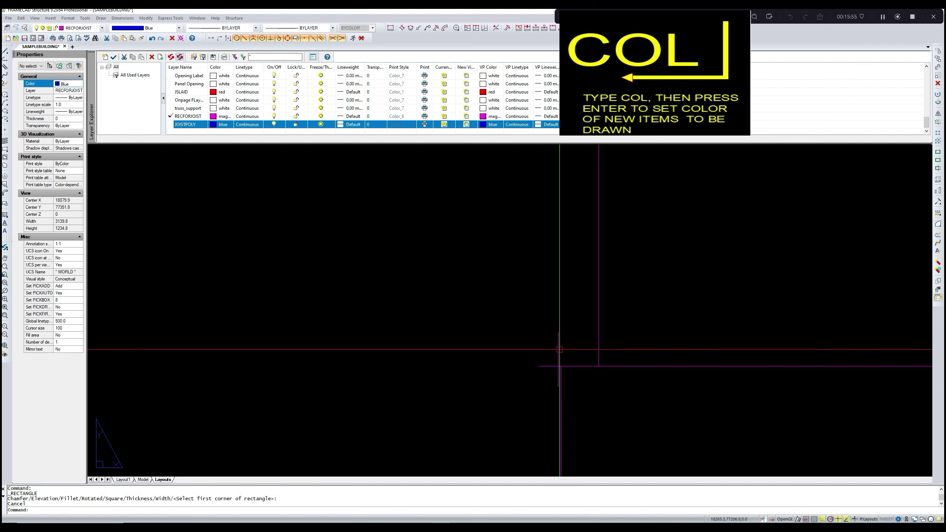
- Delete the leftover short vertical and horizontal lines at the central rectangle's upper-left corner
left_click(558, 349)
key("Delete")
left_click(551, 366)
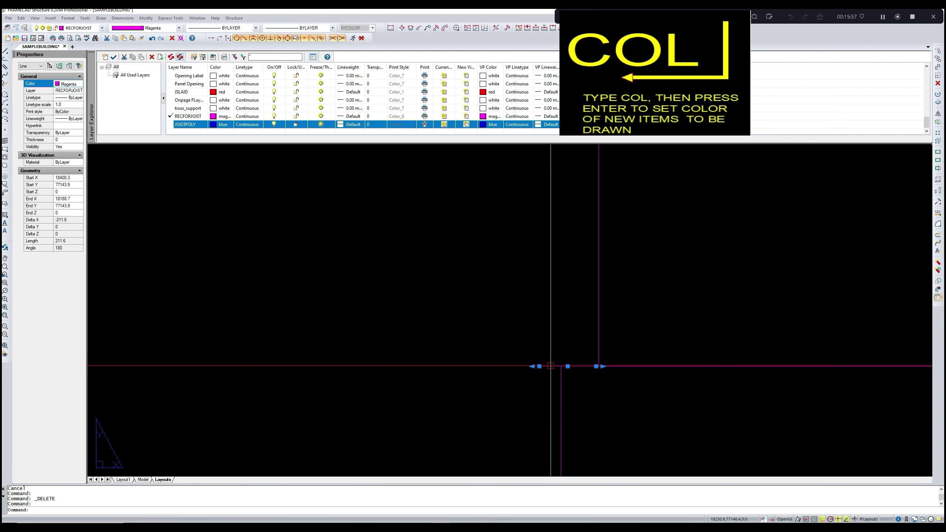
key("Delete")
scroll(536, 365, "down", 4)
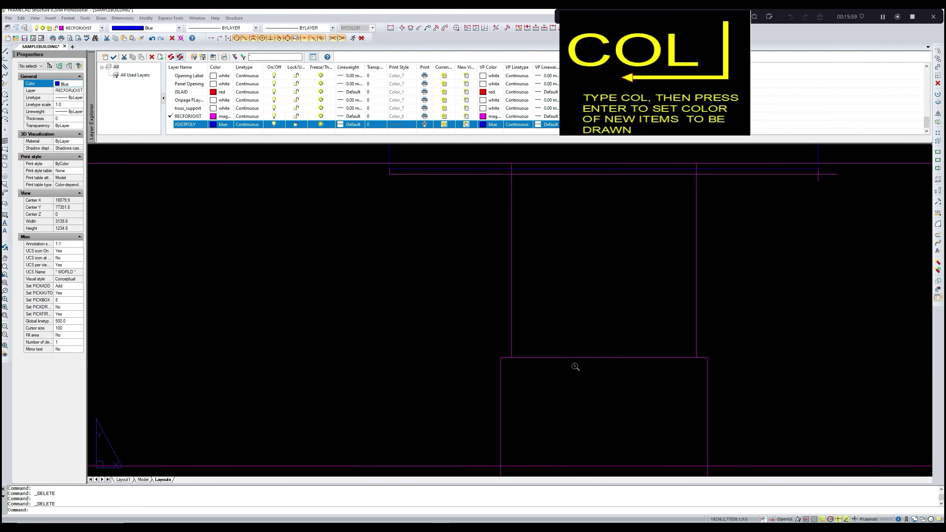
scroll(576, 366, "down", 5)
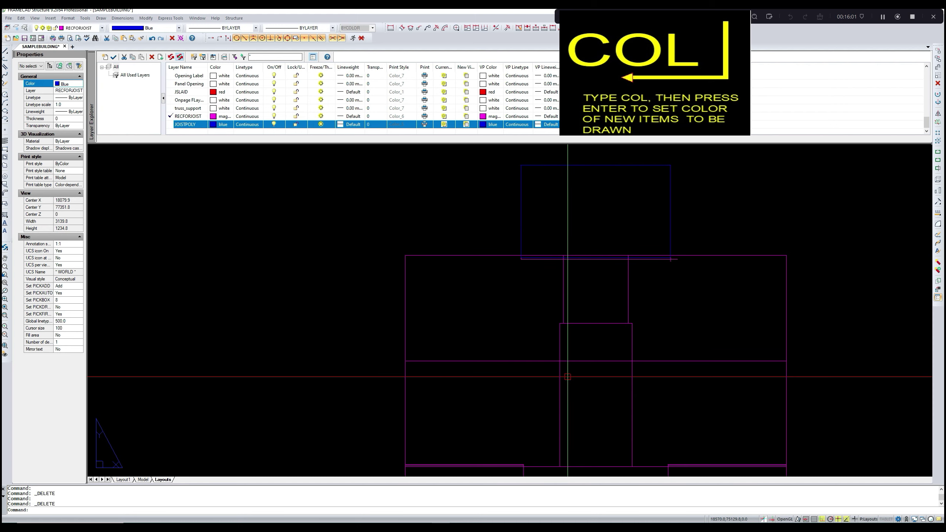
- Trim the main rectangle's horizontal middle line between the sides of the central rectangle, using the central rectangle as cutting edge
scroll(507, 363, "up", 1)
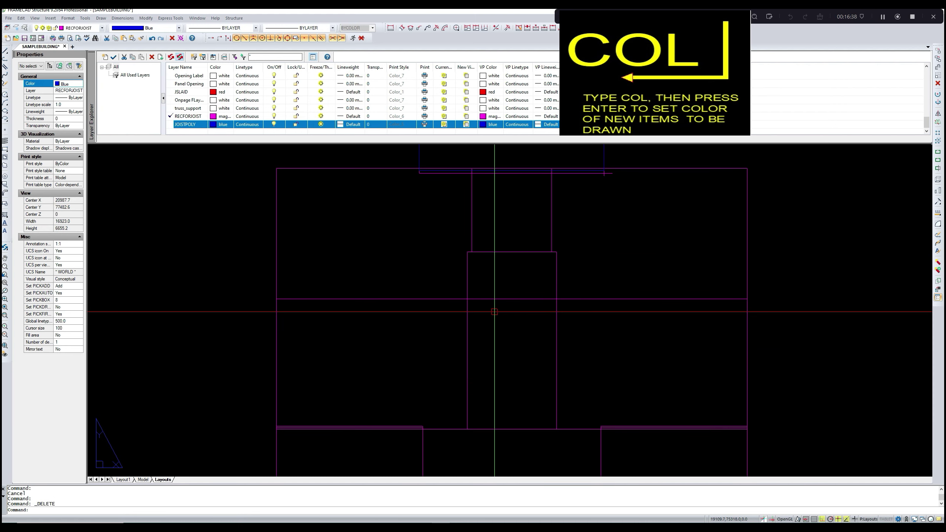
scroll(495, 306, "down", 4)
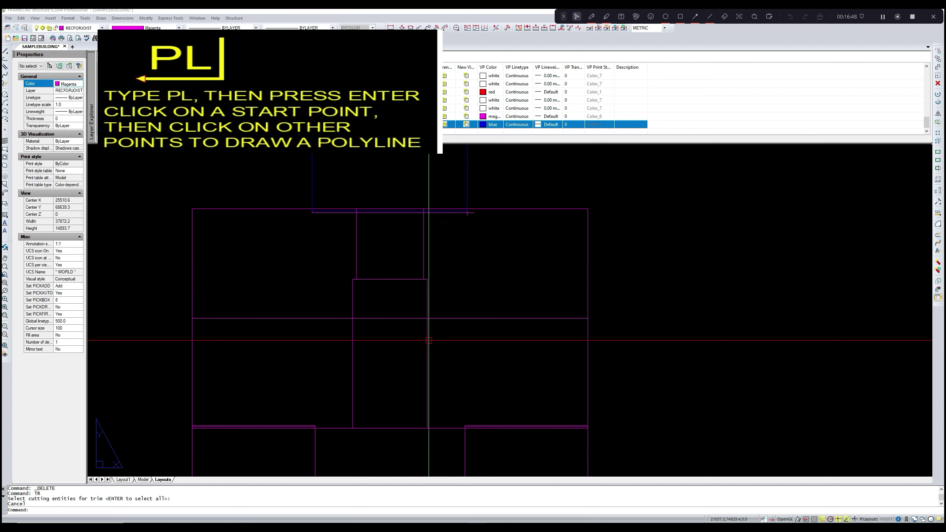
middle_click_drag(440, 332, 471, 303)
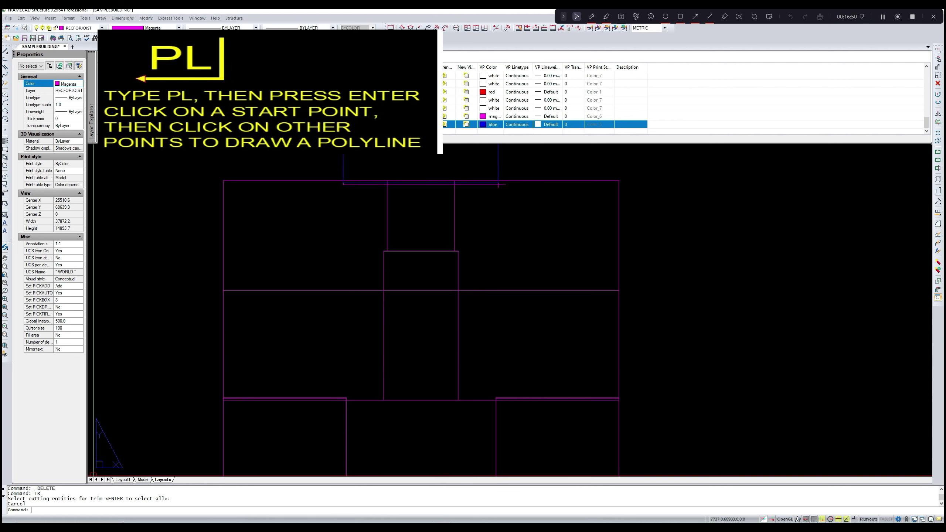
key("Return")
left_click(448, 355)
left_click(328, 325)
key("Return")
left_click(413, 292)
key("Return")
scroll(403, 290, "down", 3)
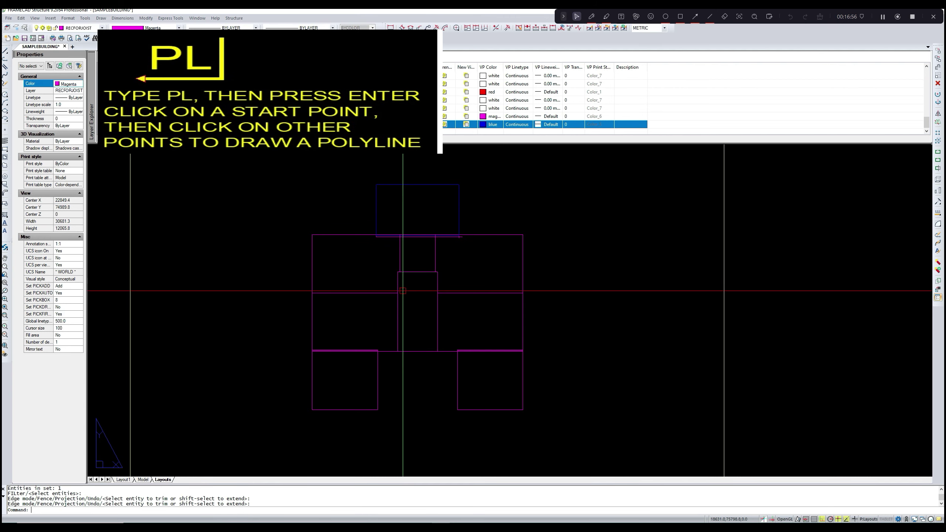
scroll(406, 313, "up", 2)
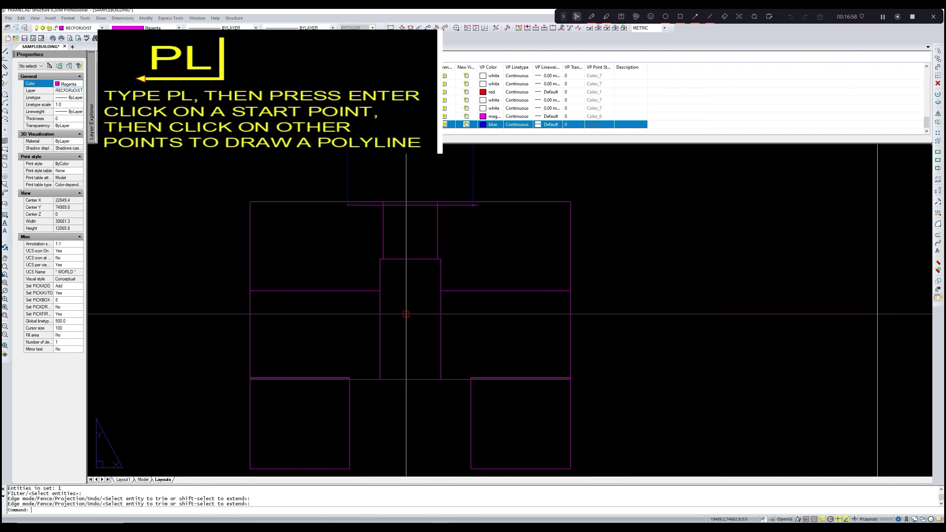
key("Escape")
- Start a polyline at the main rectangle's upper-left corner, along its top edge to the uppermost rectangle's left edge and down to the centre line
middle_click_drag(409, 294, 406, 307)
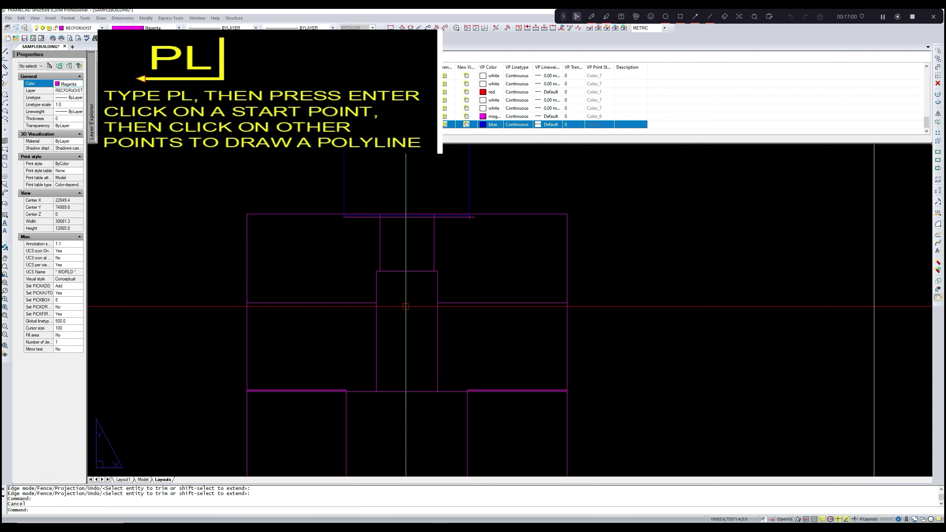
type("pl")
key("Return")
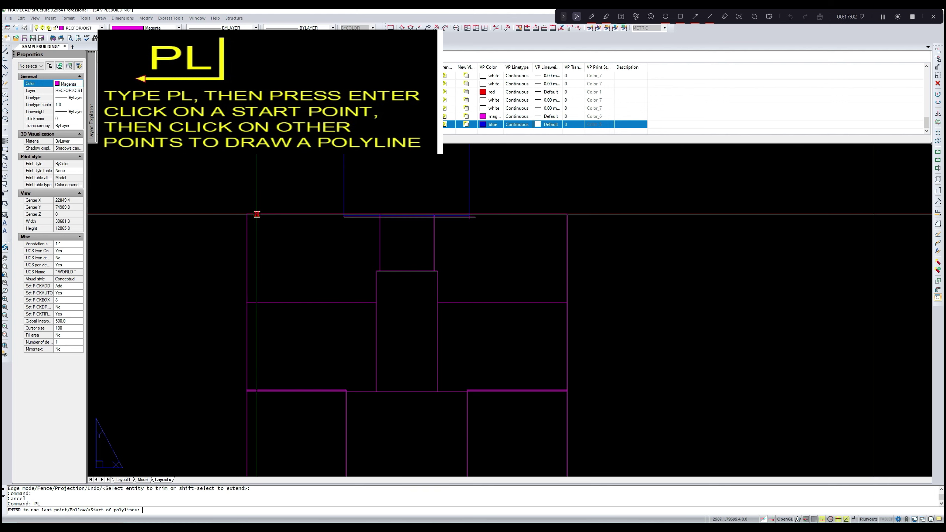
left_click(248, 214)
scroll(336, 214, "up", 4)
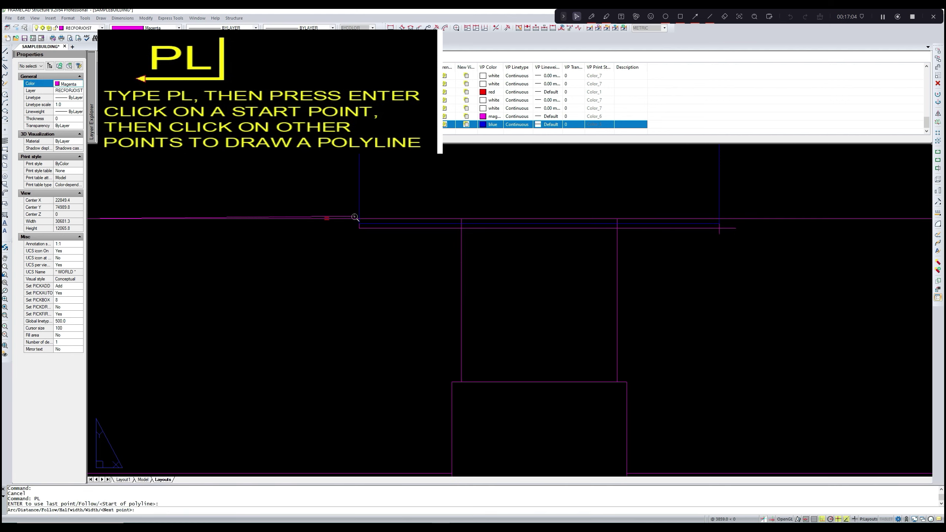
left_click(360, 220)
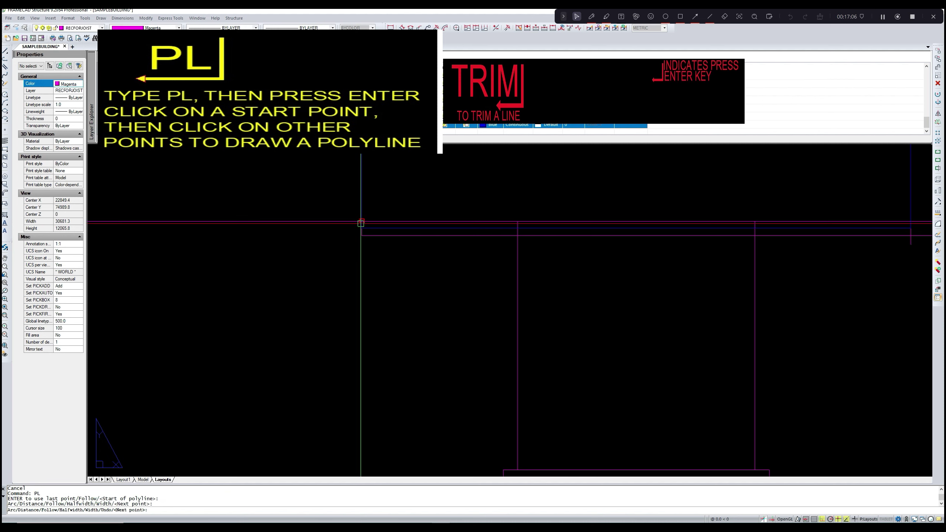
left_click(362, 228)
- Continue the polyline along the centre line to the uppermost rectangle's right edge, up to the main top edge, and across to the main upper-right corner
scroll(361, 229, "down", 6)
scroll(512, 231, "up", 6)
left_click(546, 233)
left_click(547, 227)
scroll(546, 225, "up", 3)
scroll(545, 226, "down", 3)
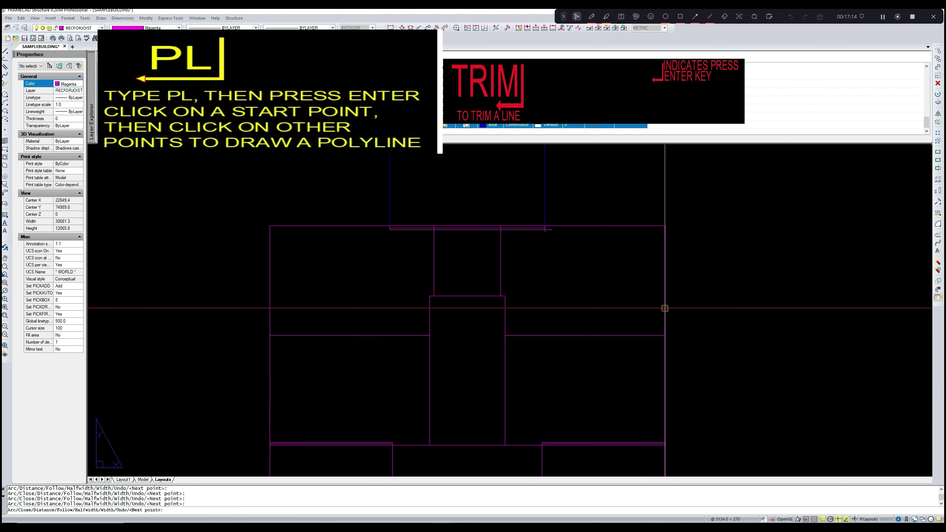
- Continue the polyline down the main right edge to the middle line, around the central rectangle's top and across to the main left edge
left_click(665, 335)
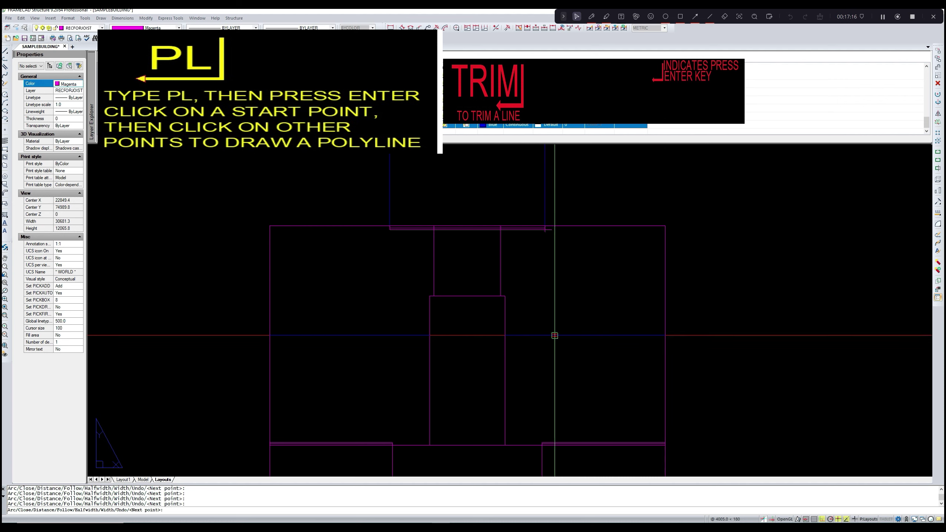
left_click(505, 335)
scroll(503, 317, "up", 7)
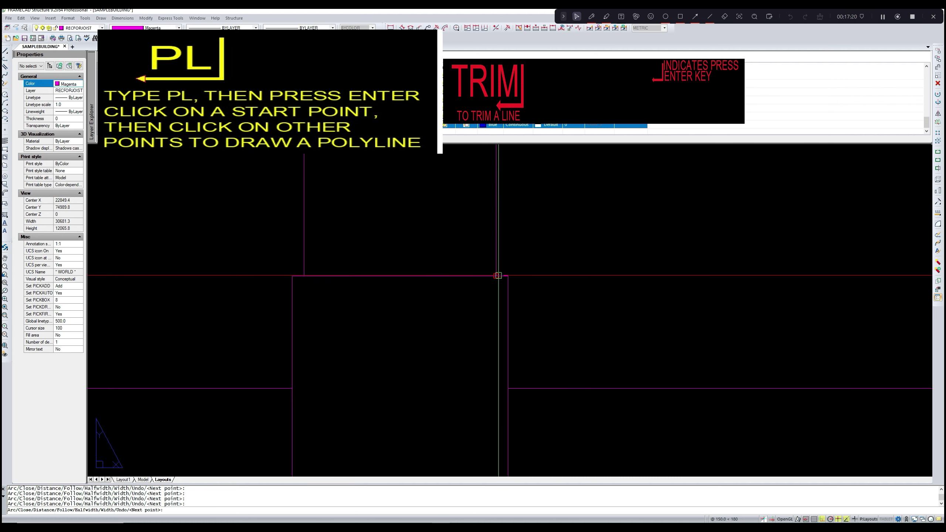
scroll(422, 276, "down", 2)
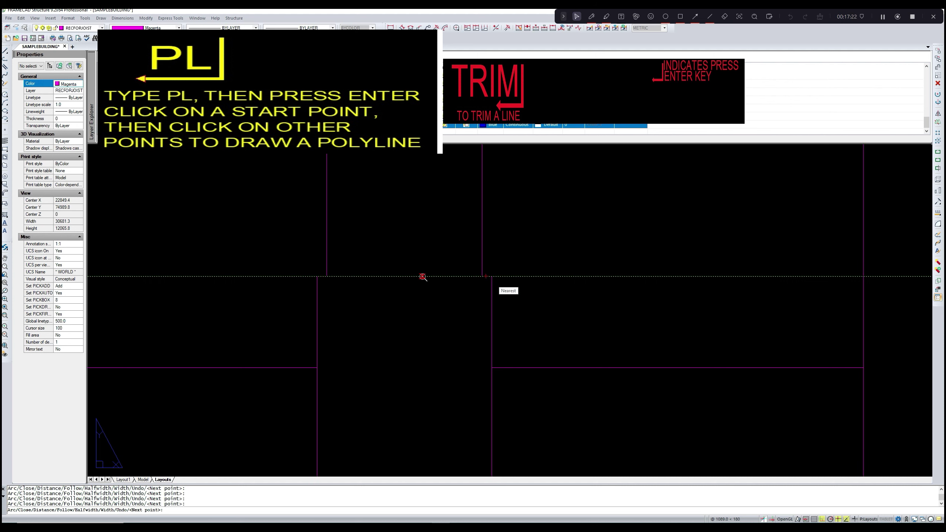
scroll(461, 276, "down", 2)
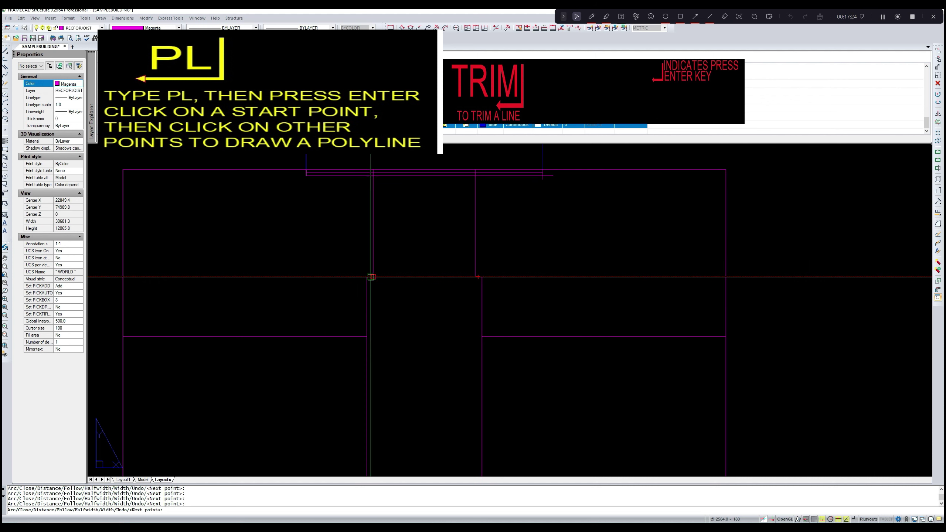
left_click(366, 278)
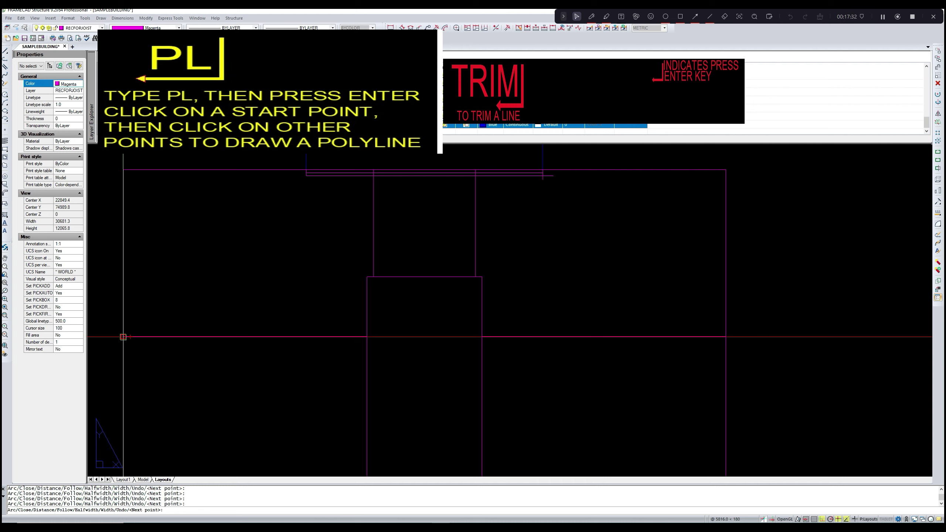
scroll(123, 337, "down", 2)
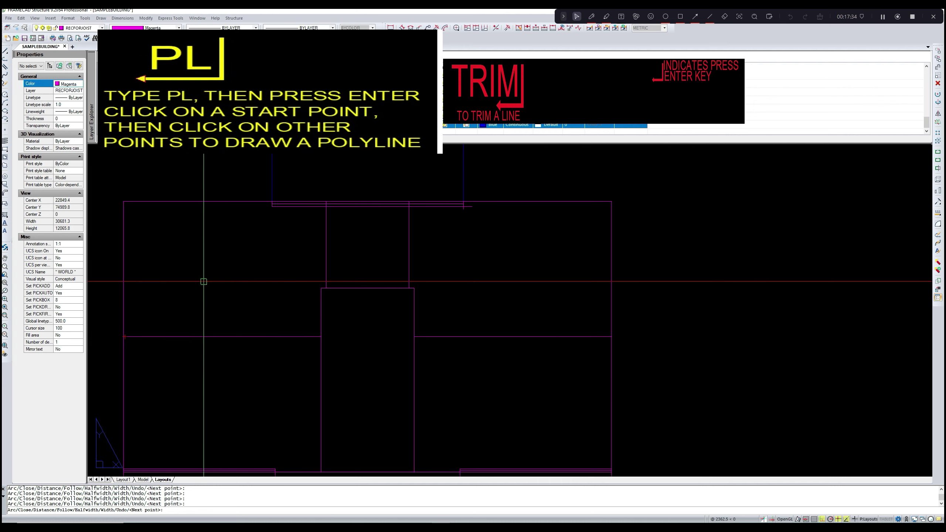
scroll(224, 284, "down", 1)
middle_click_drag(223, 284, 251, 277)
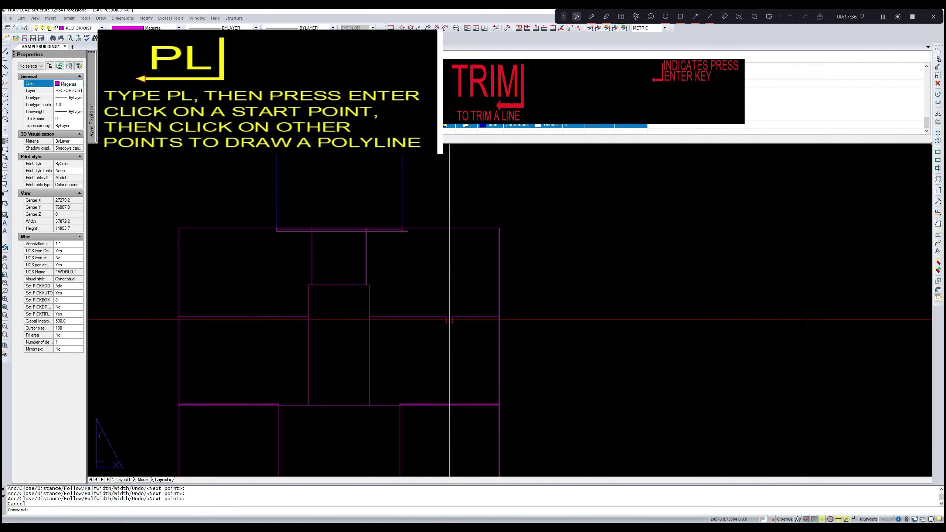
- End the polyline and delete it from the RECFORJOIST layer
key("Escape")
left_click(450, 317)
key("Delete")
- Make JOISTPOLY the current layer and set the current drawing colour to blue
scroll(443, 329, "down", 1)
scroll(390, 250, "up", 2)
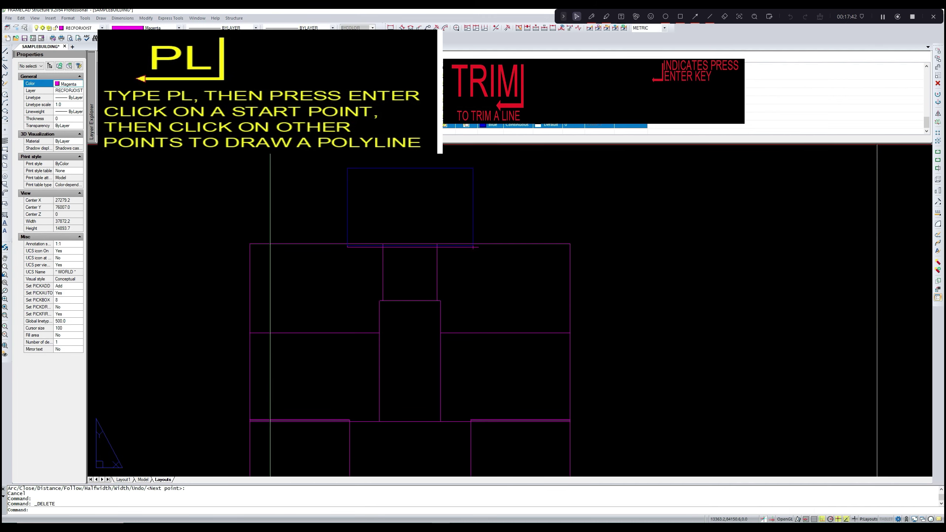
right_click(265, 151)
left_click(220, 167)
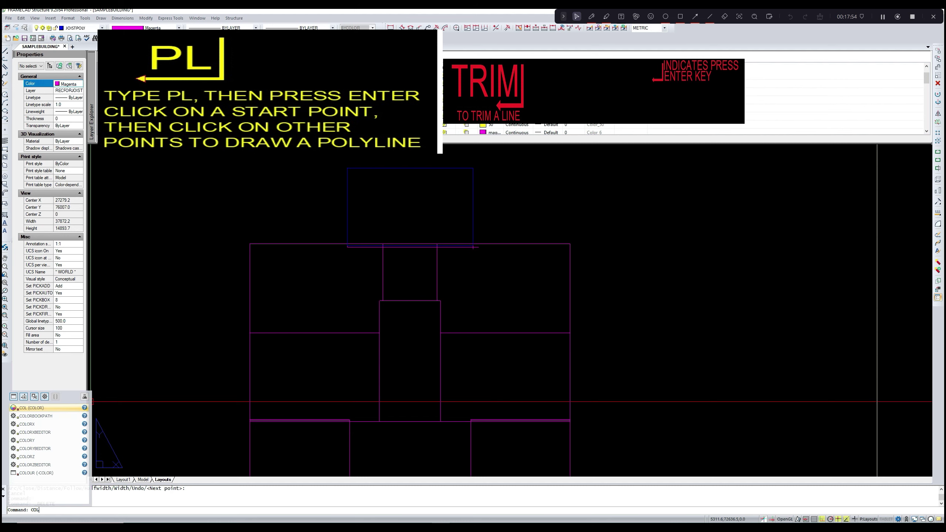
key("Return")
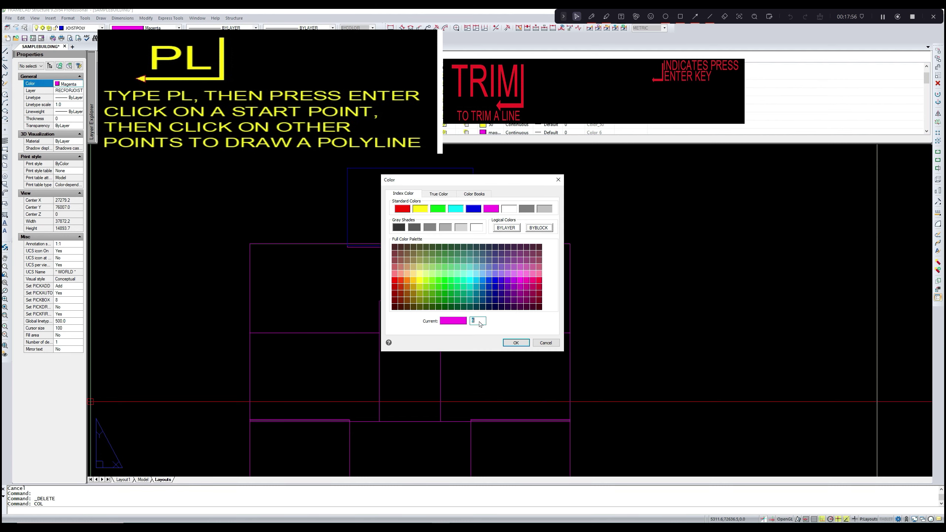
left_click(516, 343)
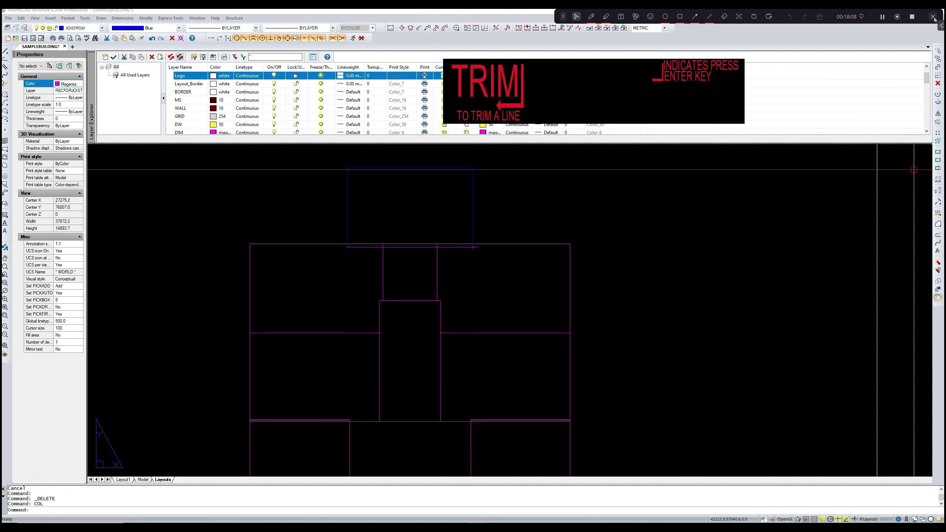
- Draw a short horizontal line on JOISTPOLY in the empty space to the left of the uppermost rectangle
middle_click_drag(283, 187, 340, 182)
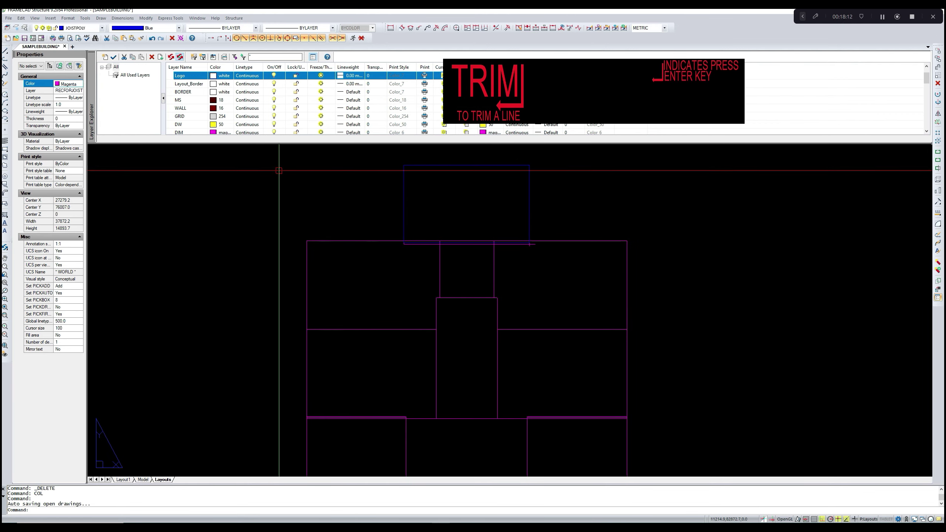
scroll(281, 116, "down", 3)
scroll(280, 118, "down", 3)
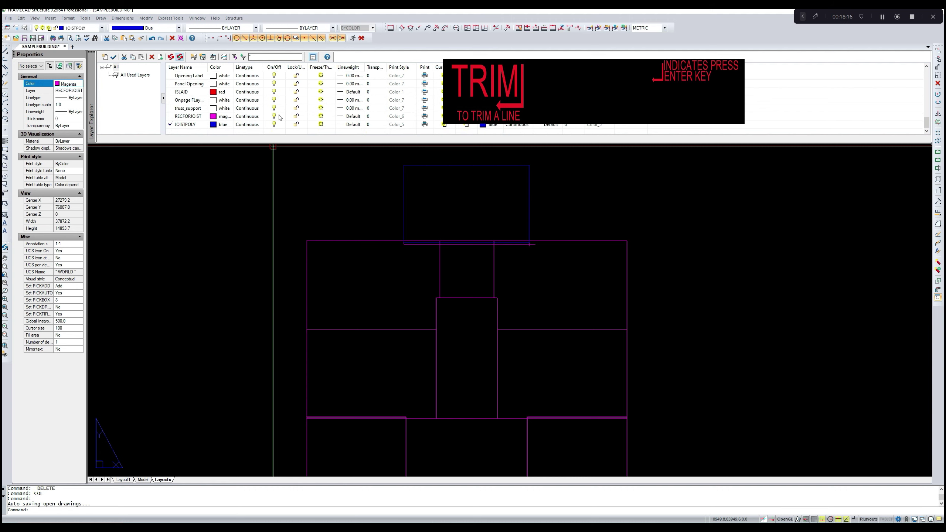
key("Return")
left_click(204, 185)
left_click(268, 192)
key("Return")
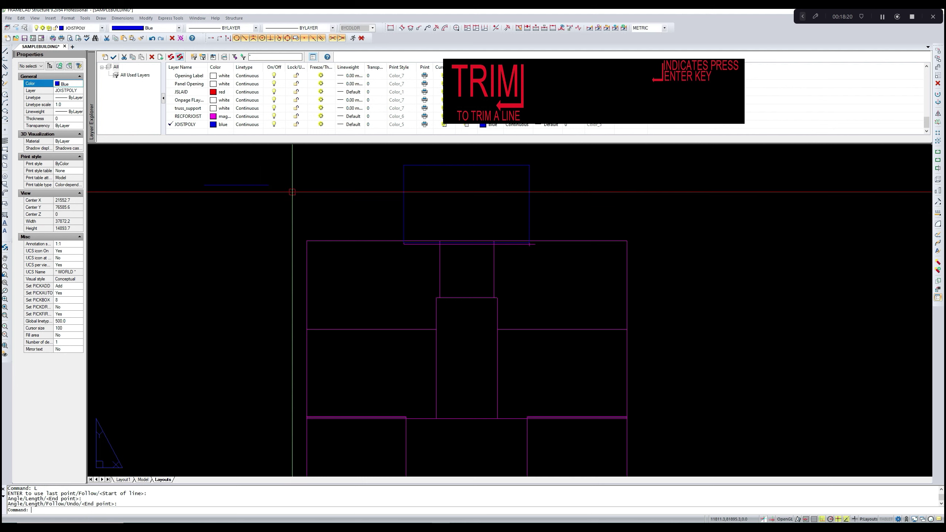
type("ma")
key("Return")
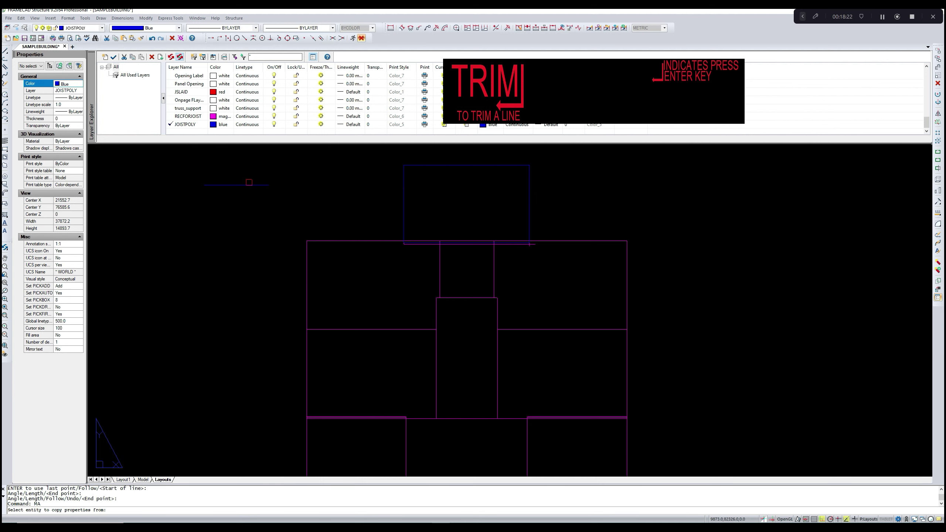
left_click(248, 186)
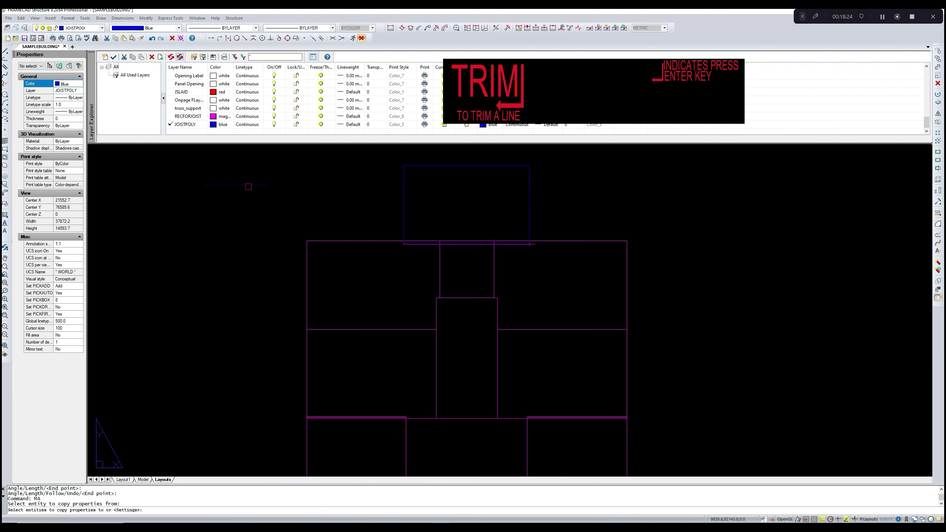
key("Return")
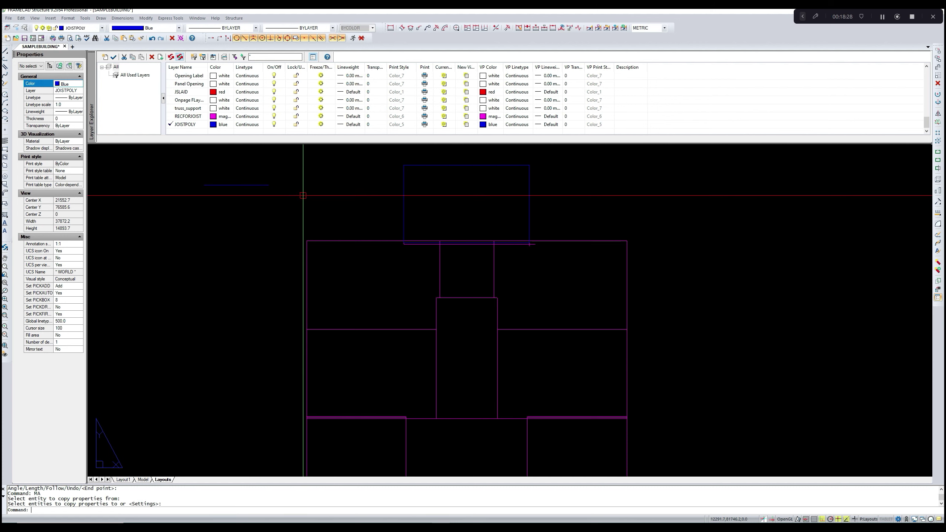
- Match the properties of the short blue line onto the uppermost rectangle
type("ma")
key("Return")
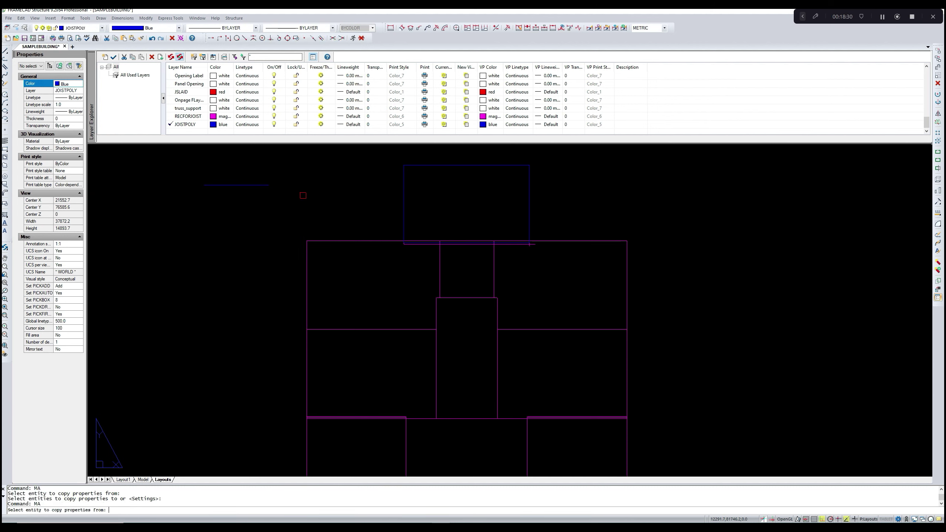
left_click(257, 184)
scroll(400, 203, "up", 2)
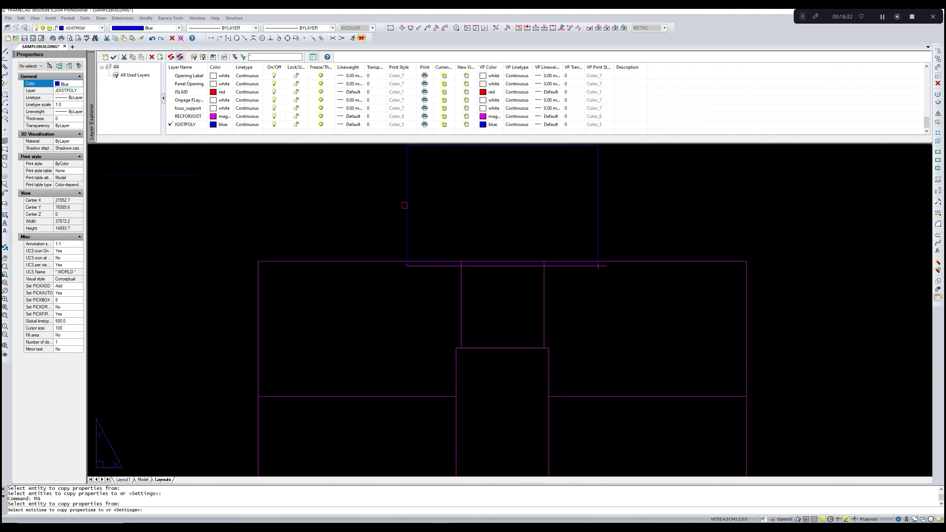
left_click(406, 206)
key("Return")
scroll(388, 205, "down", 4)
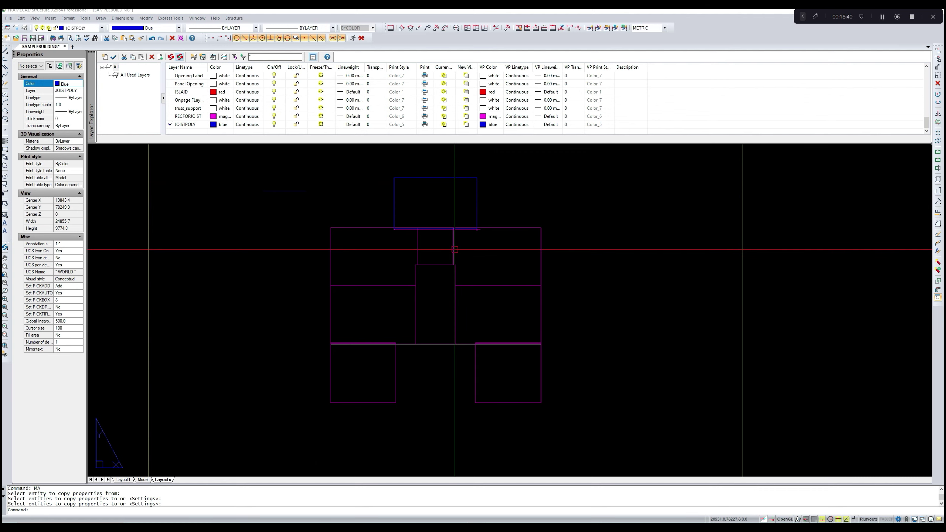
scroll(334, 228, "up", 3)
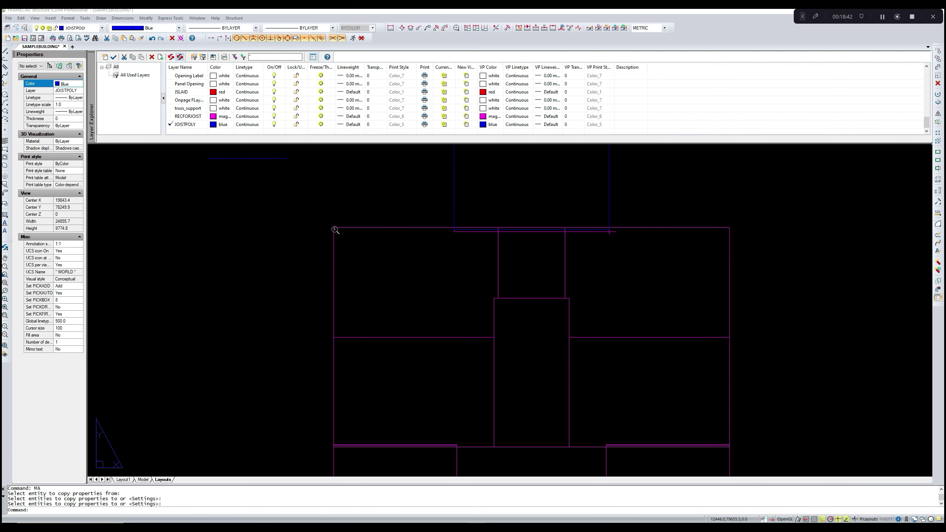
left_click(335, 228)
scroll(457, 227, "up", 5)
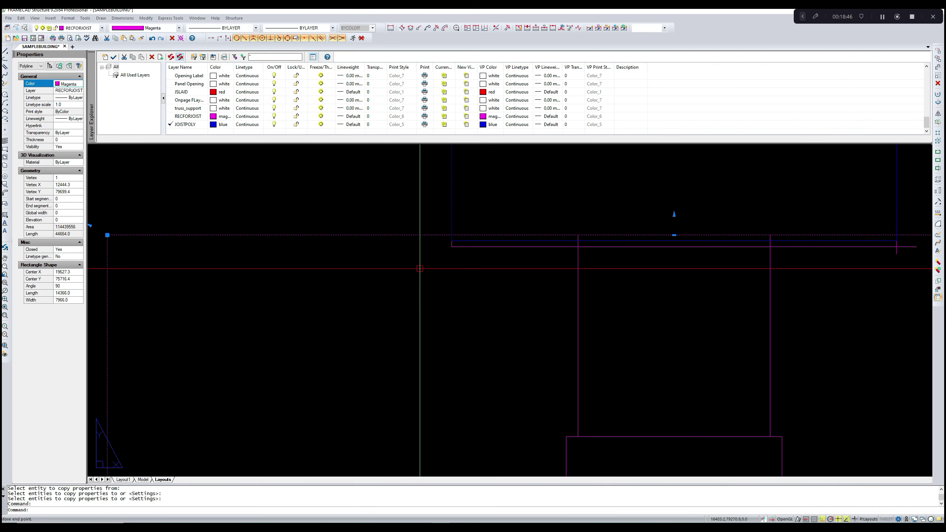
key("Escape")
scroll(419, 268, "down", 4)
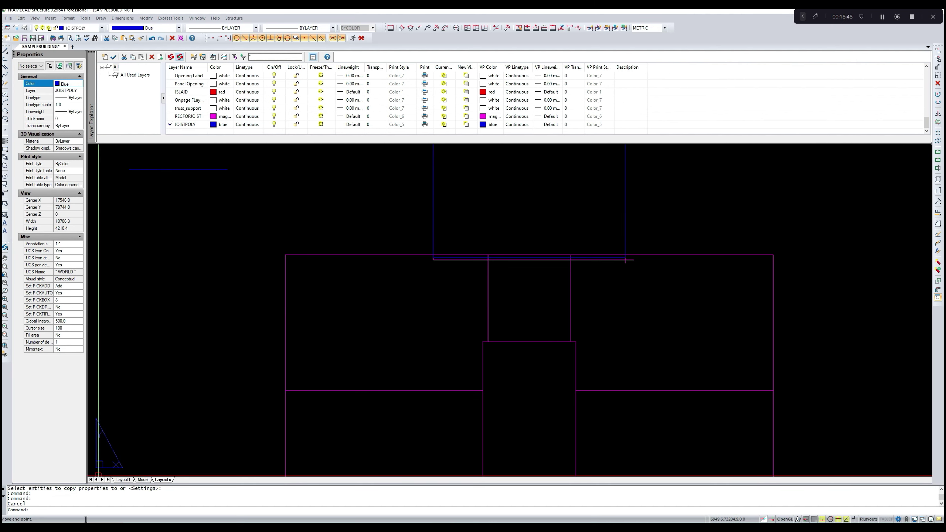
- Start a JOISTPOLY polyline at the main rectangle's upper-left corner, along its top edge to the uppermost rectangle's left edge and down to the centre line
type("pl")
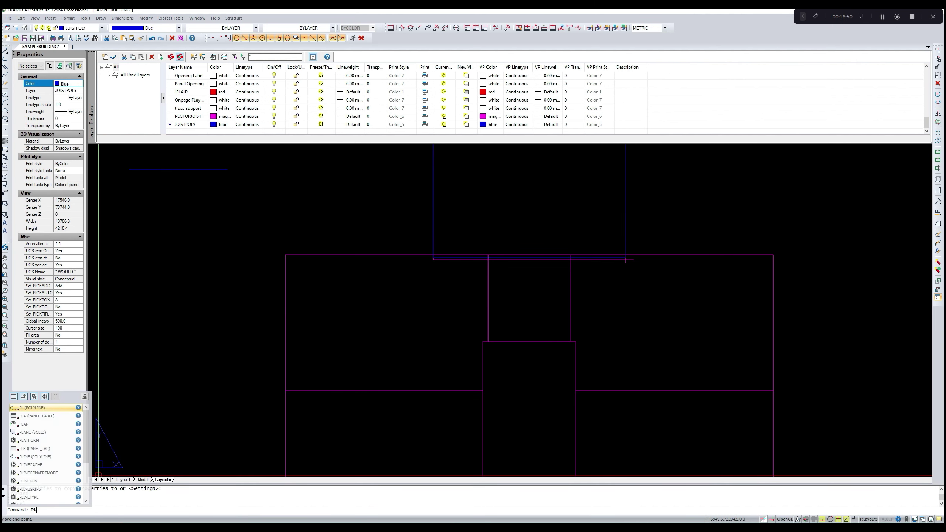
key("Return")
left_click(284, 256)
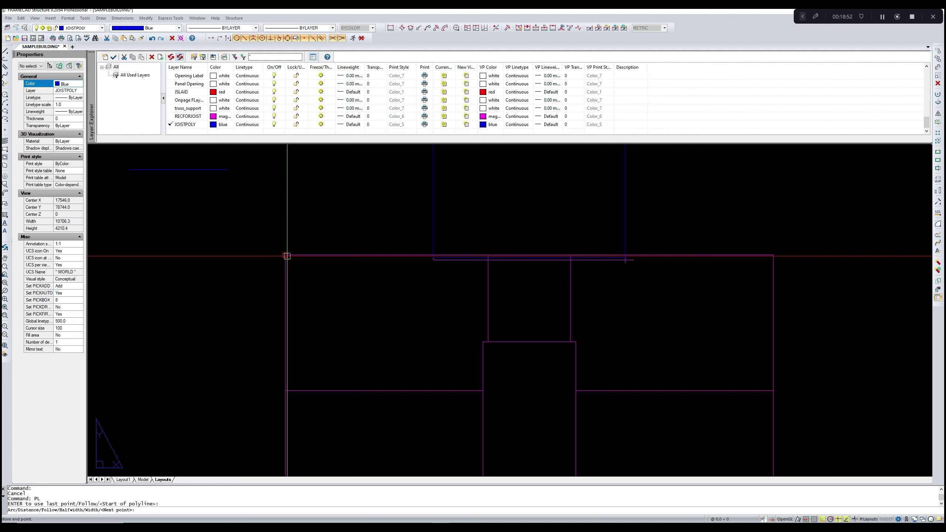
scroll(446, 263, "up", 3)
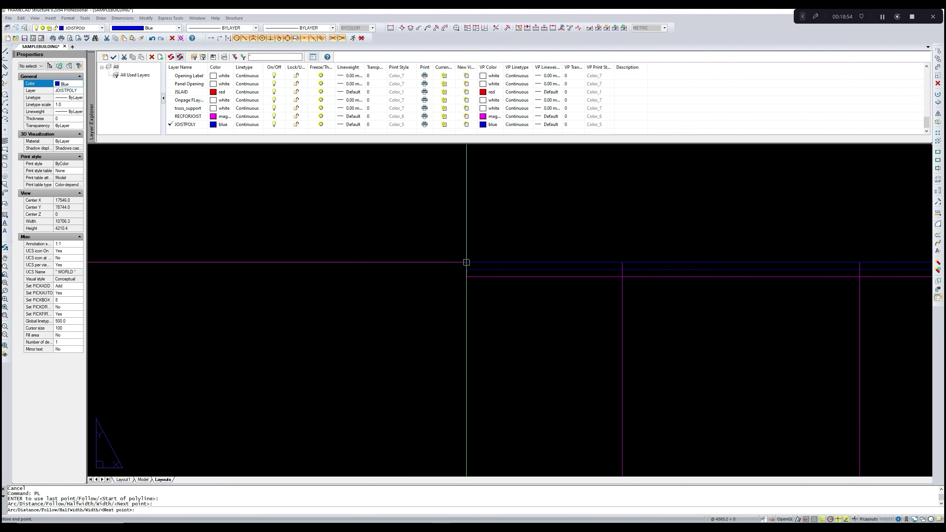
left_click(466, 262)
scroll(469, 269, "down", 3)
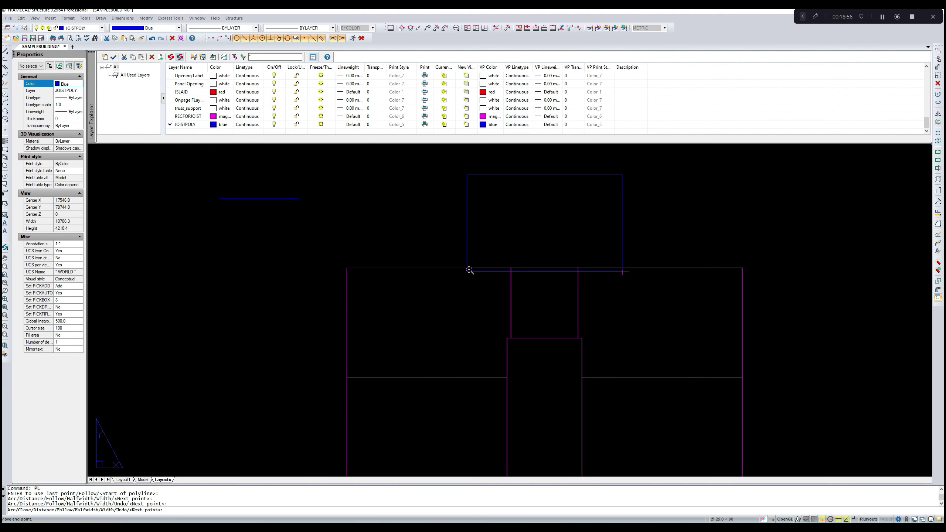
scroll(618, 270, "up", 4)
scroll(655, 270, "up", 5)
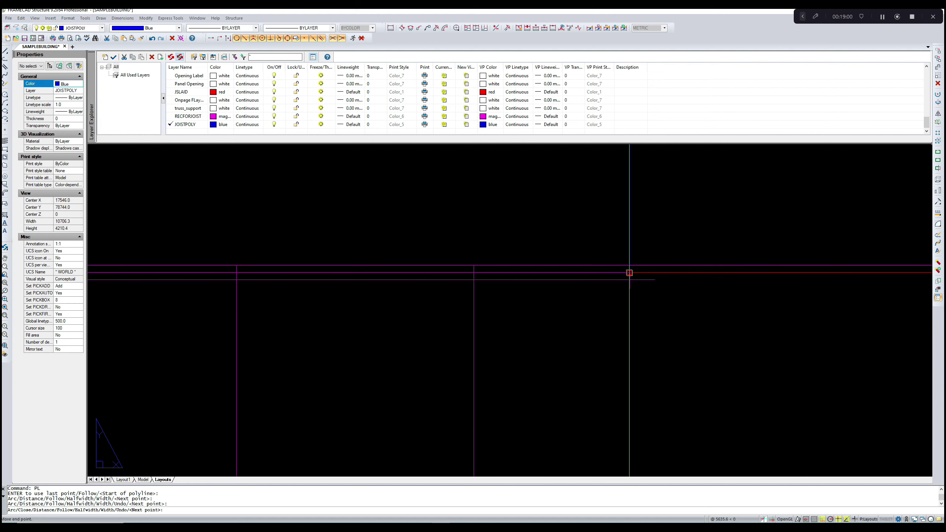
- Continue the JOISTPOLY polyline along the wide block's upper edge to its right corner and down the outer wall to the mid-height line
left_click(630, 273)
left_click(629, 269)
scroll(641, 268, "down", 4)
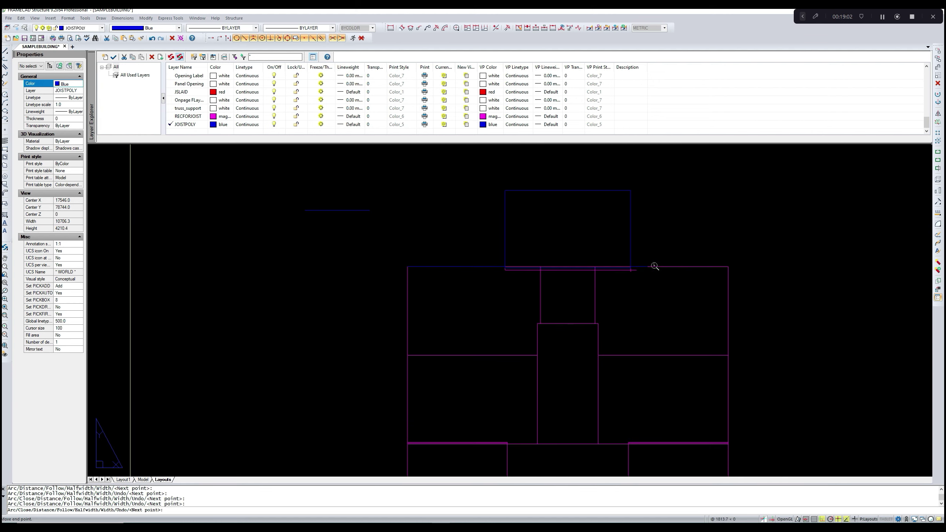
left_click(727, 266)
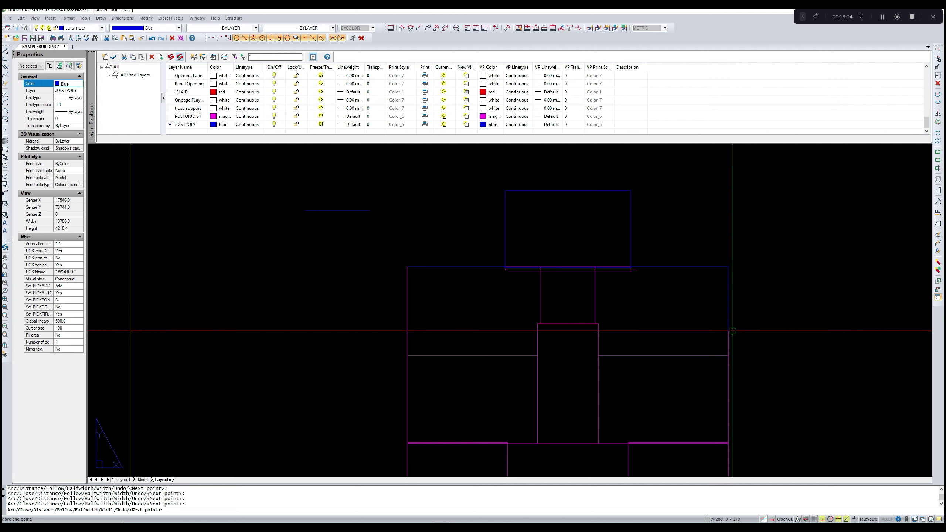
left_click(728, 356)
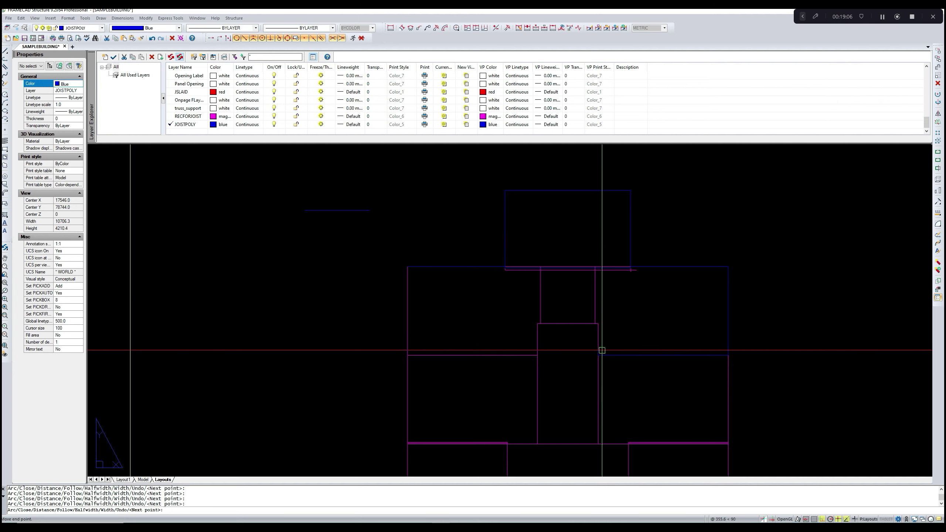
- Trace the polyline around the top of the central block, along the left mid-height line and up to the upper-left corner, and end it
scroll(600, 328, "up", 4)
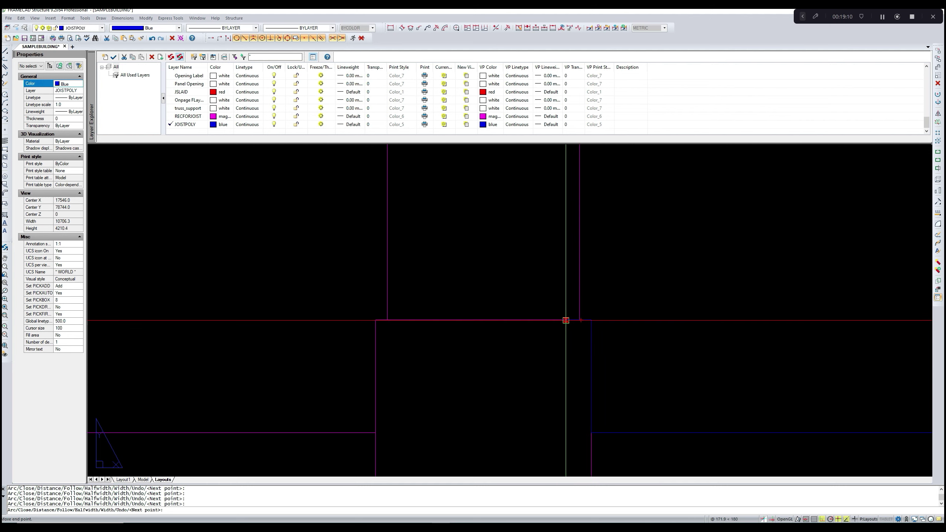
scroll(564, 320, "down", 3)
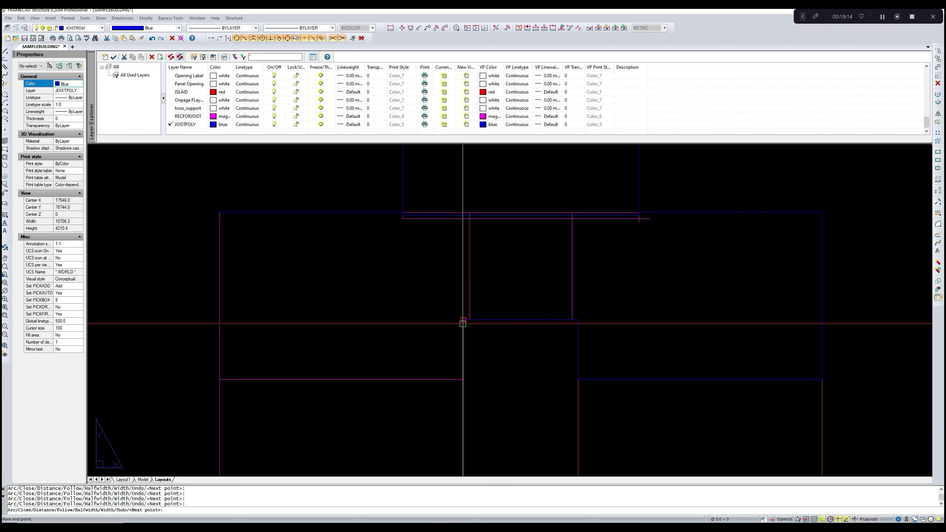
left_click(463, 380)
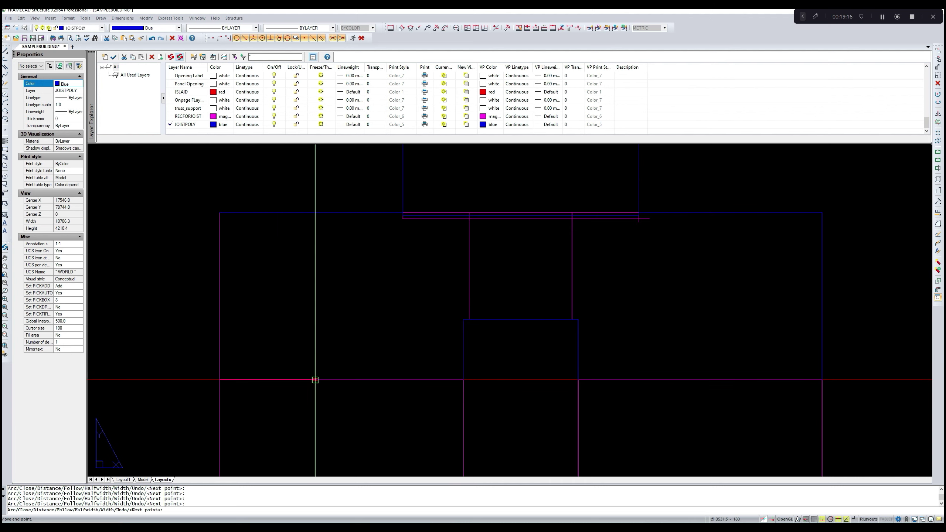
left_click(221, 377)
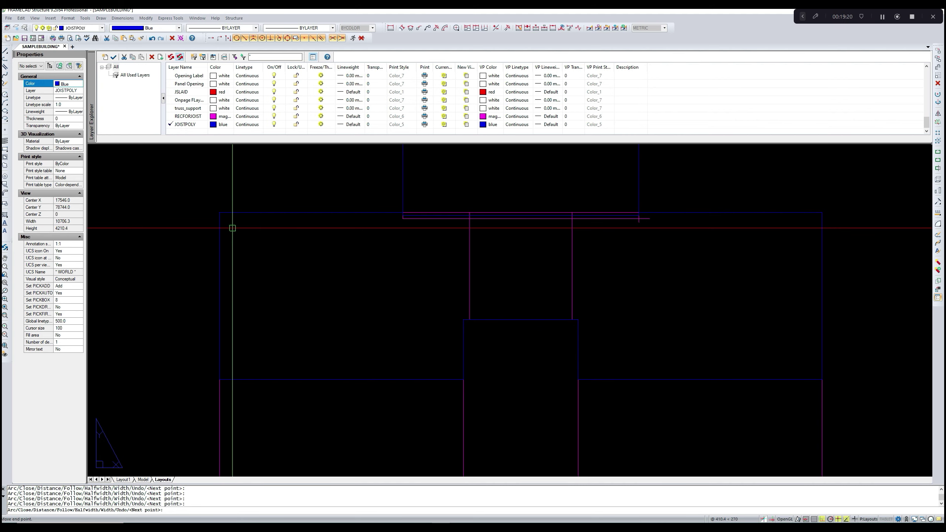
scroll(320, 285, "down", 4)
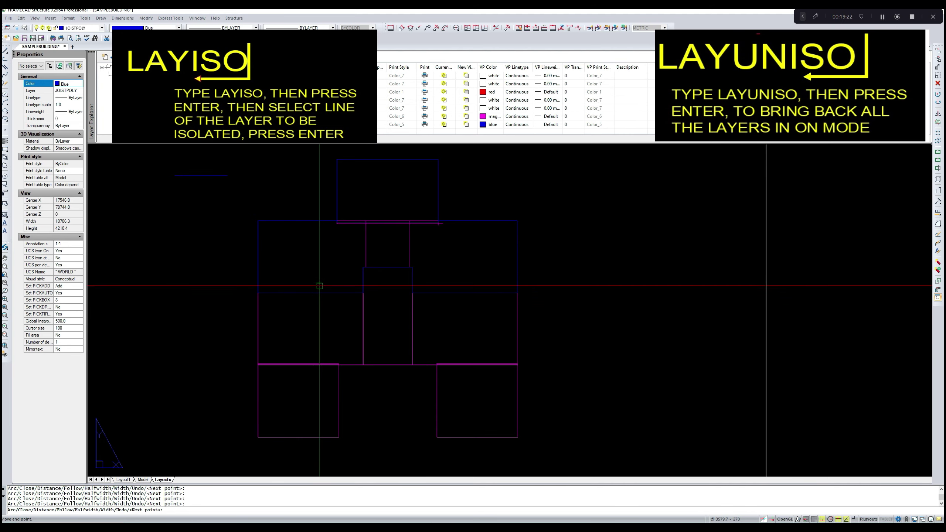
scroll(352, 295, "up", 3)
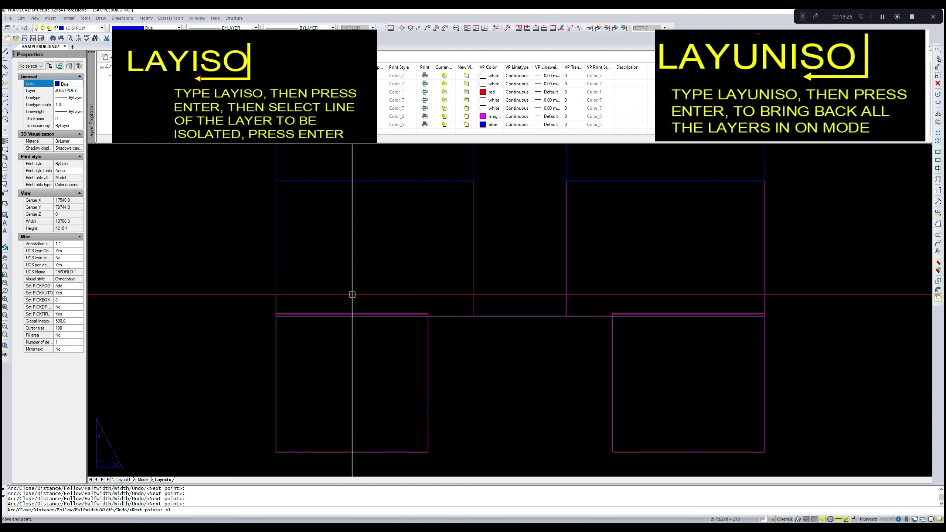
key("Return")
scroll(285, 313, "up", 3)
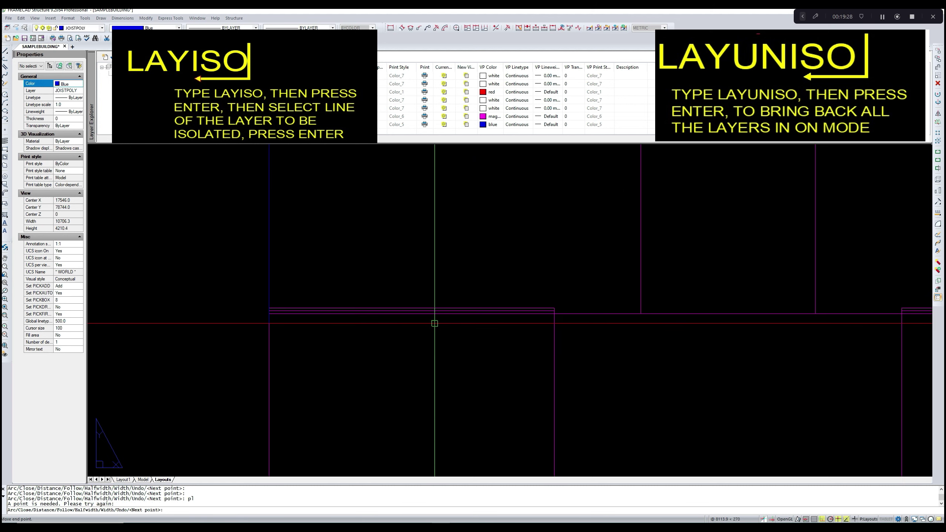
scroll(561, 317, "up", 3)
scroll(492, 281, "down", 5)
scroll(429, 257, "down", 2)
key("Escape")
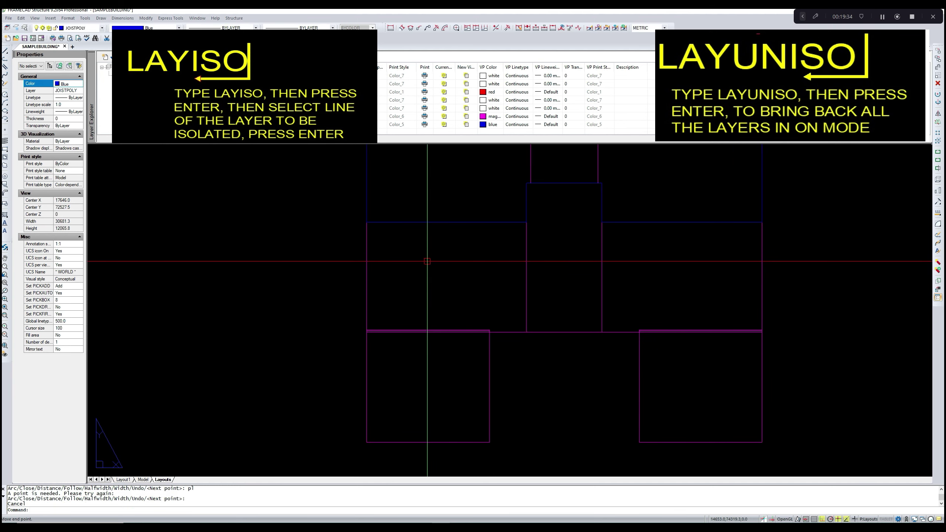
- Start a polyline at the lower-left square's upper-right corner and trace it to the central block, up its side and across to the left wall
type("PL")
key("Return")
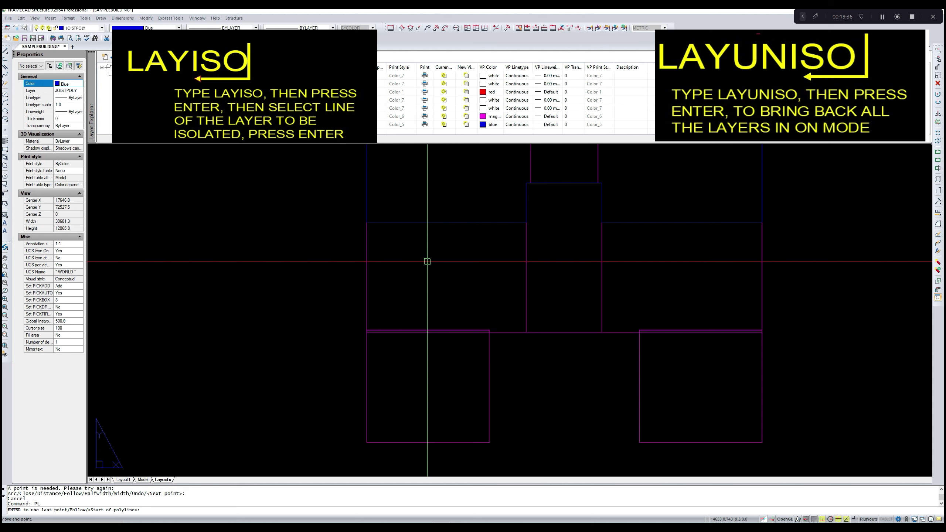
scroll(488, 331, "up", 6)
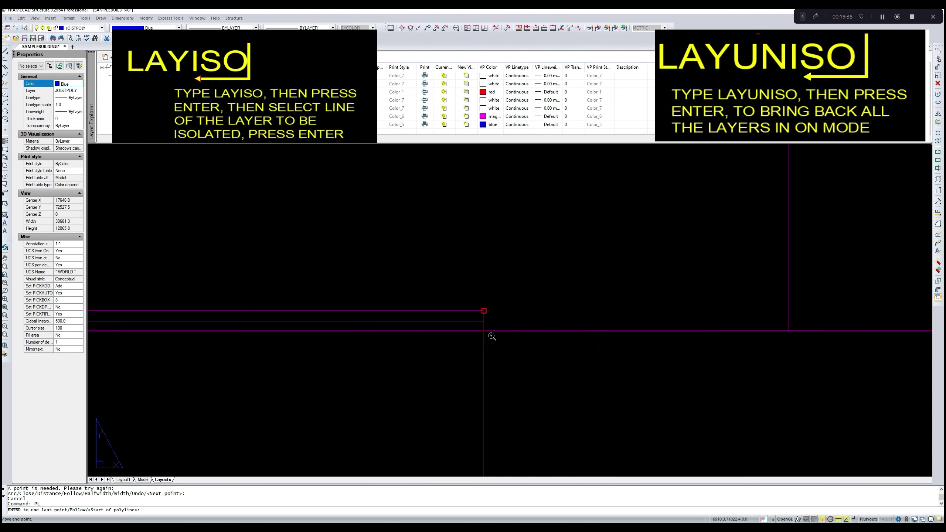
left_click(483, 331)
scroll(484, 331, "down", 2)
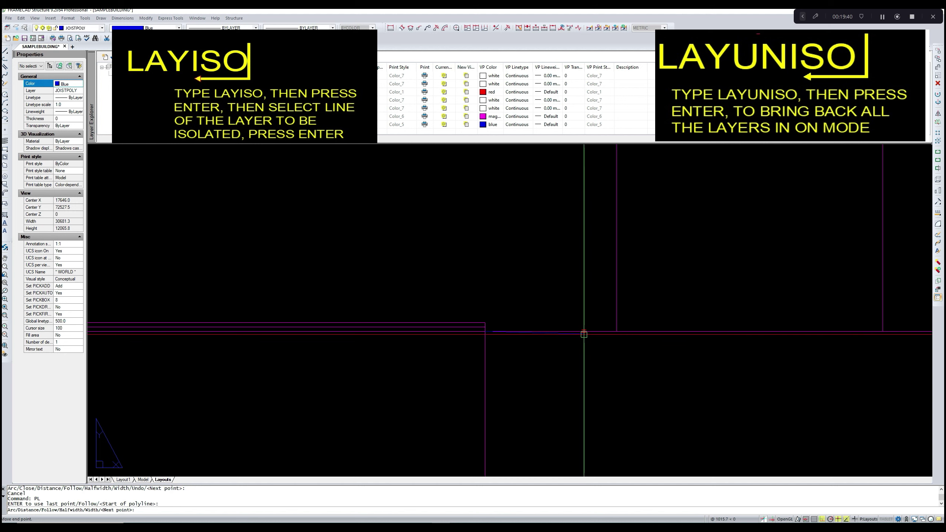
left_click(616, 331)
scroll(614, 328, "down", 3)
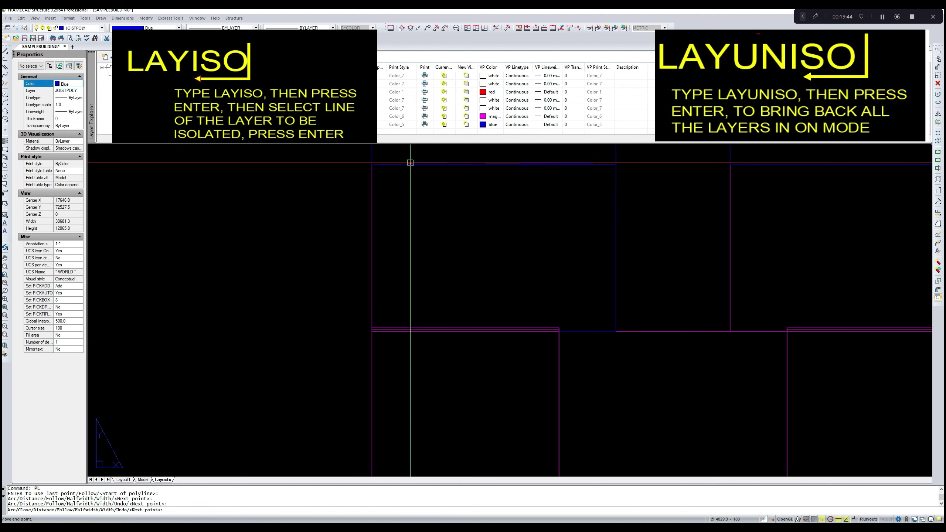
left_click(371, 164)
- Finish the left room's polyline down the outer wall and along the middle line above the lower-left square, back to its start point
scroll(370, 309, "up", 6)
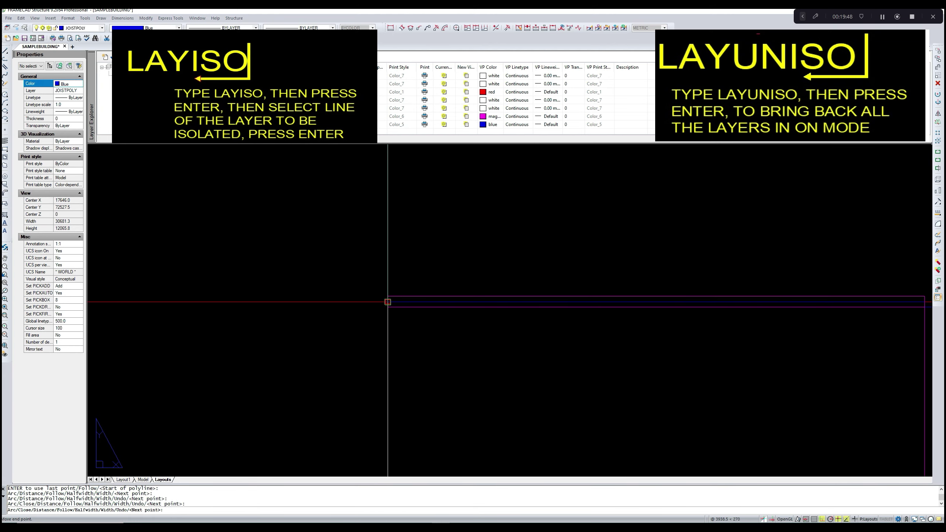
scroll(387, 302, "down", 4)
scroll(626, 303, "up", 4)
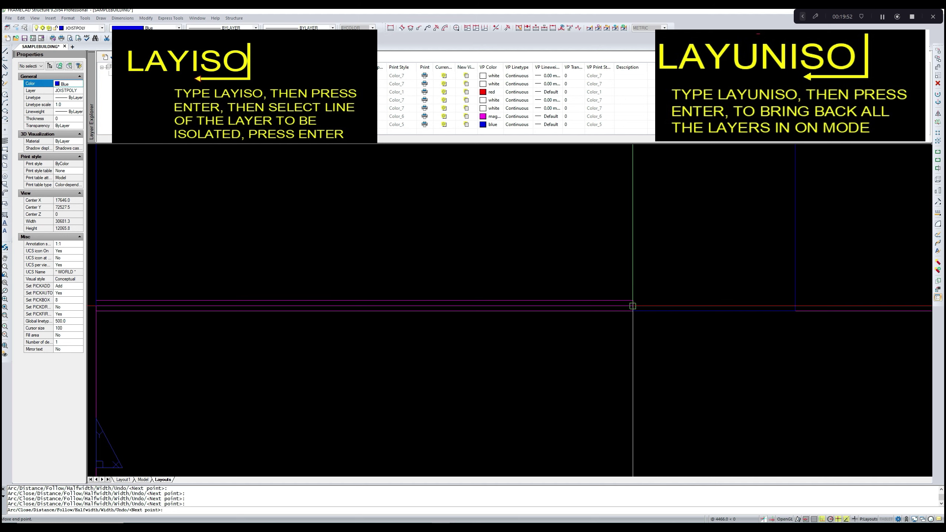
scroll(632, 306, "up", 3)
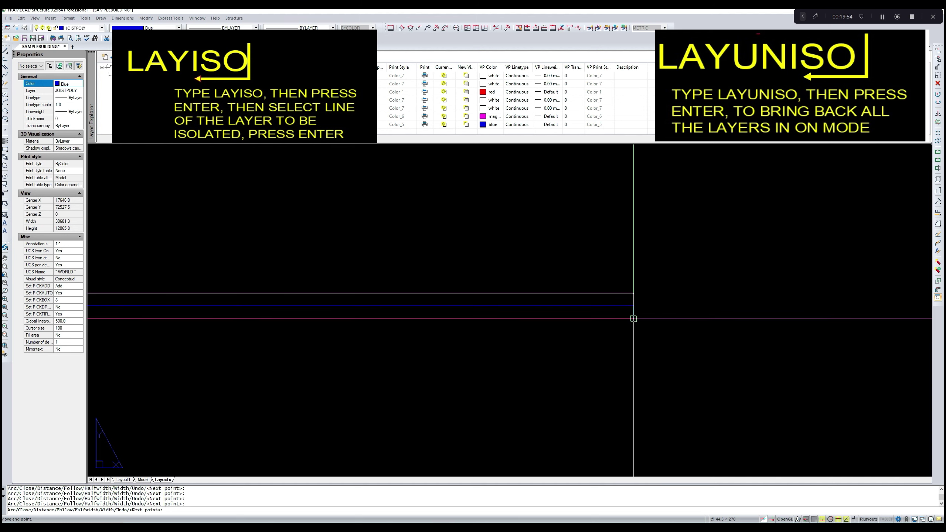
key("Return")
scroll(633, 319, "down", 5)
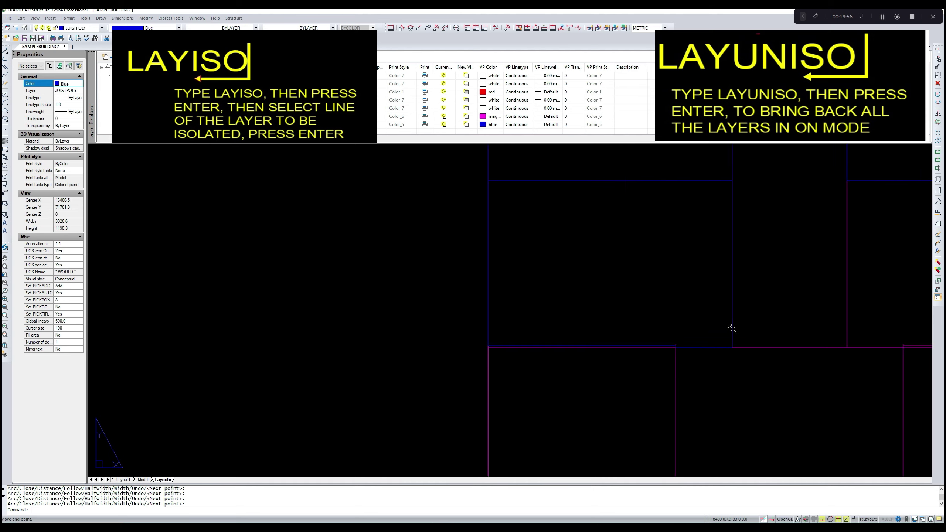
middle_click_drag(561, 322, 517, 353)
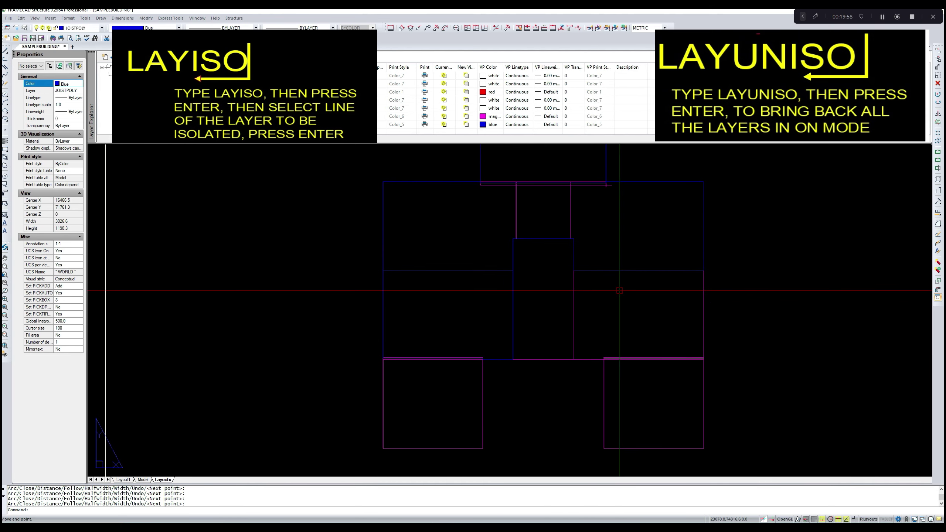
left_click(620, 270)
key("Escape")
middle_click_drag(615, 307, 597, 294)
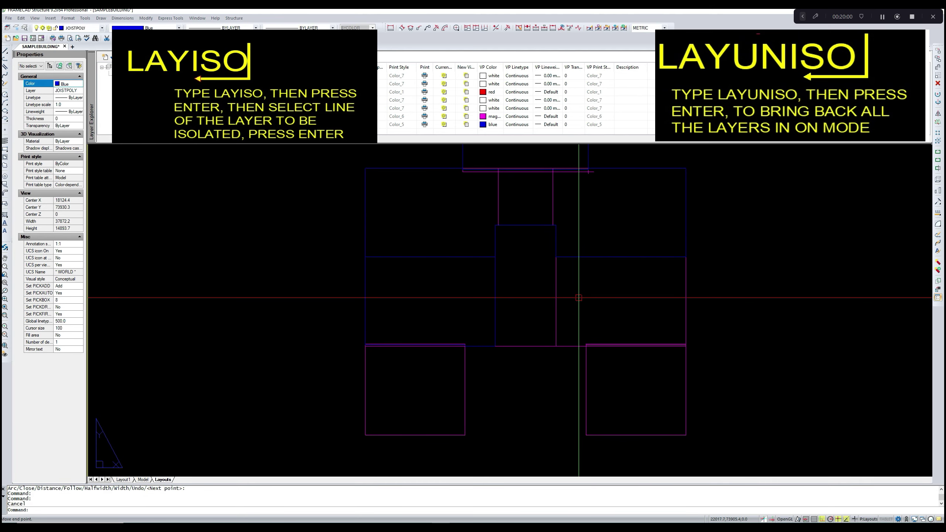
- Start a polyline at the central block's lower-right corner and trace it to the lower-right square and along its upper middle line to the outer wall
type("pl")
key("Return")
scroll(558, 327, "up", 3)
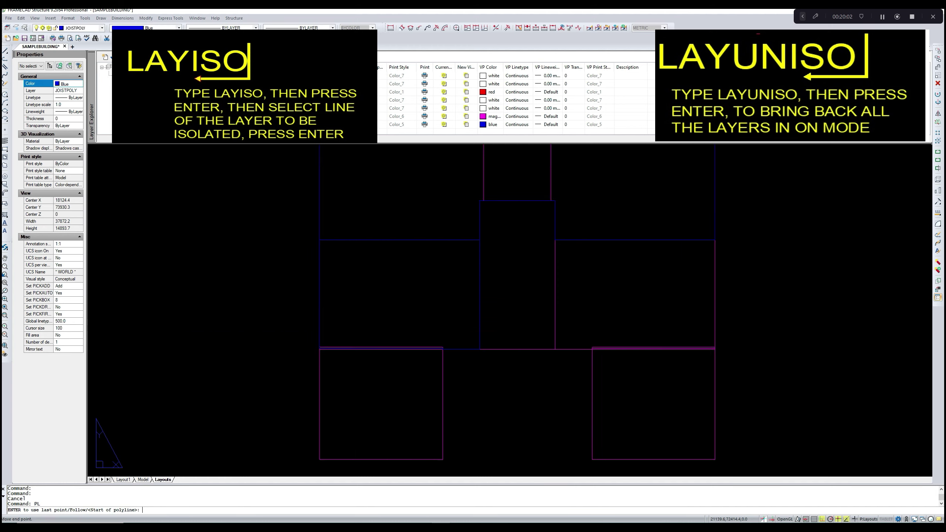
left_click(552, 358)
scroll(608, 355, "up", 3)
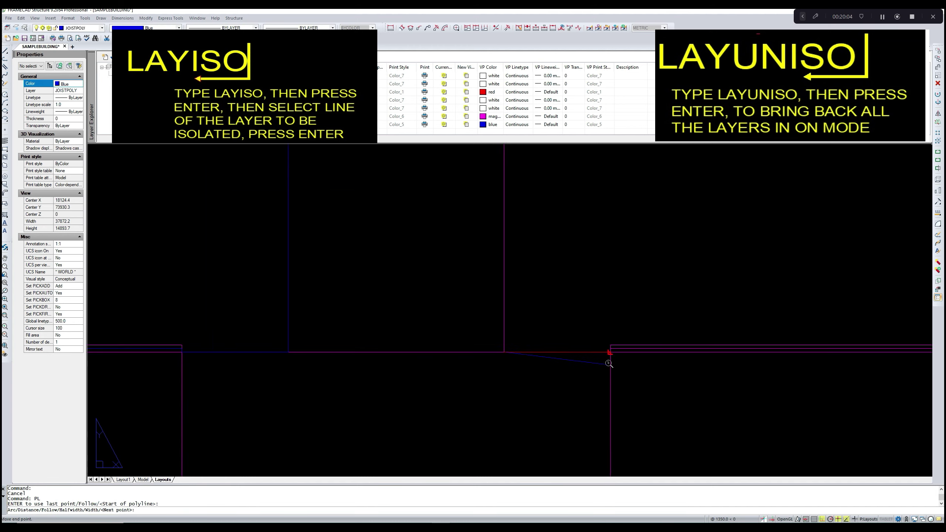
left_click(611, 343)
scroll(611, 337, "down", 3)
scroll(763, 334, "up", 4)
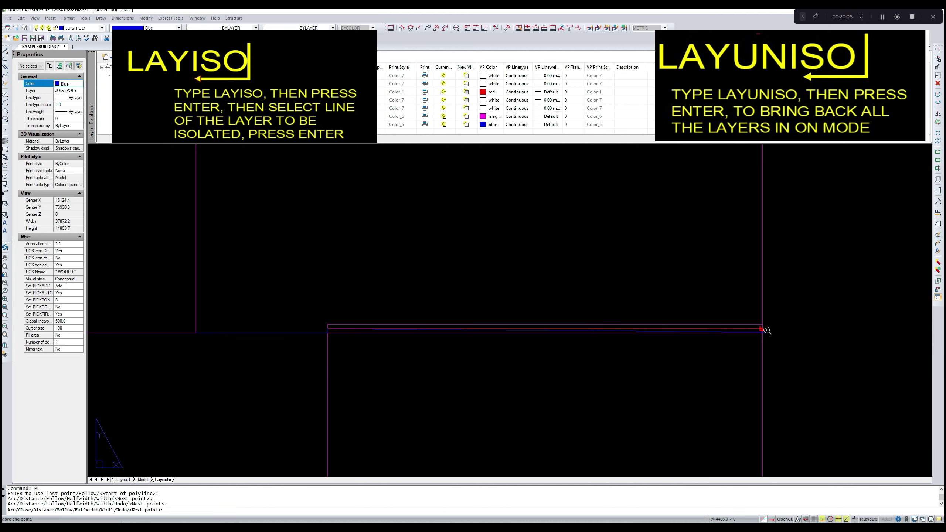
left_click(765, 329)
- Finish the right room's polyline up the outer wall, across the mid-height line and down the central block's side to its start point
scroll(764, 329, "down", 3)
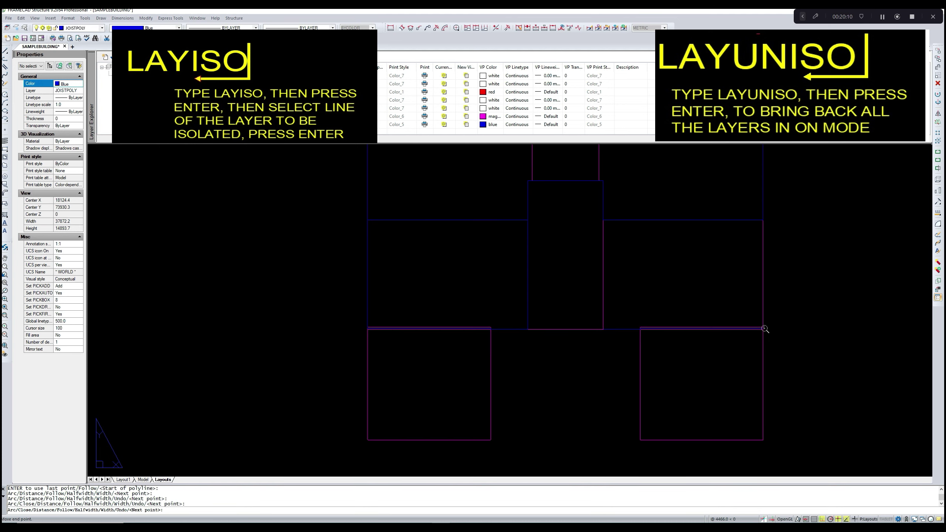
scroll(763, 231, "up", 5)
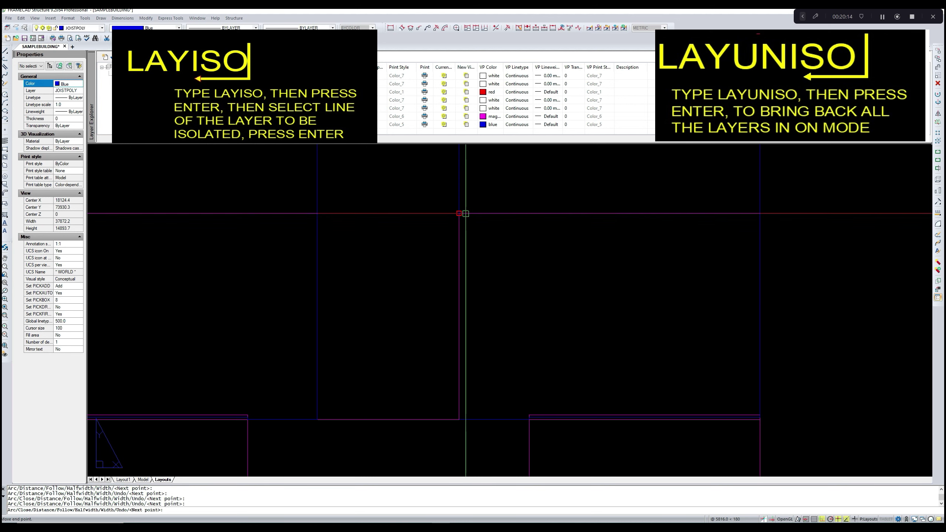
left_click(463, 214)
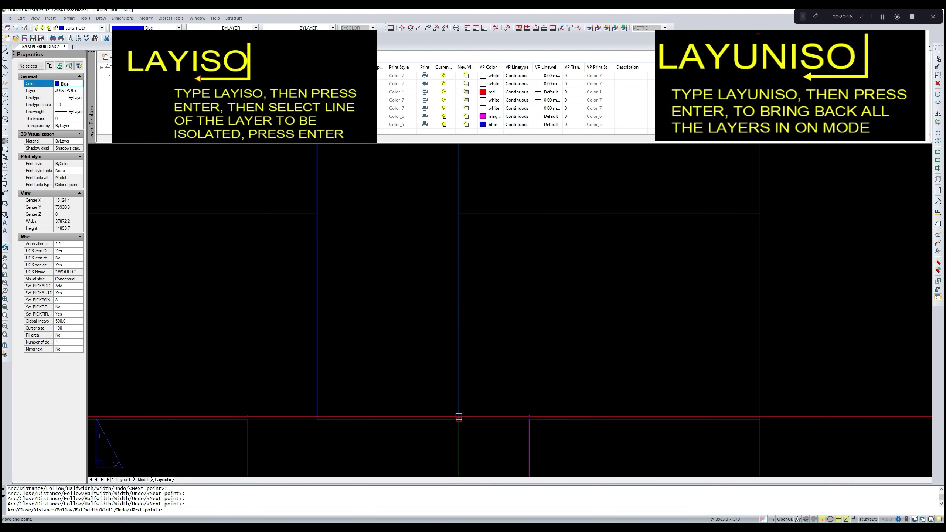
scroll(517, 359, "down", 4)
scroll(433, 338, "up", 4)
key("Escape")
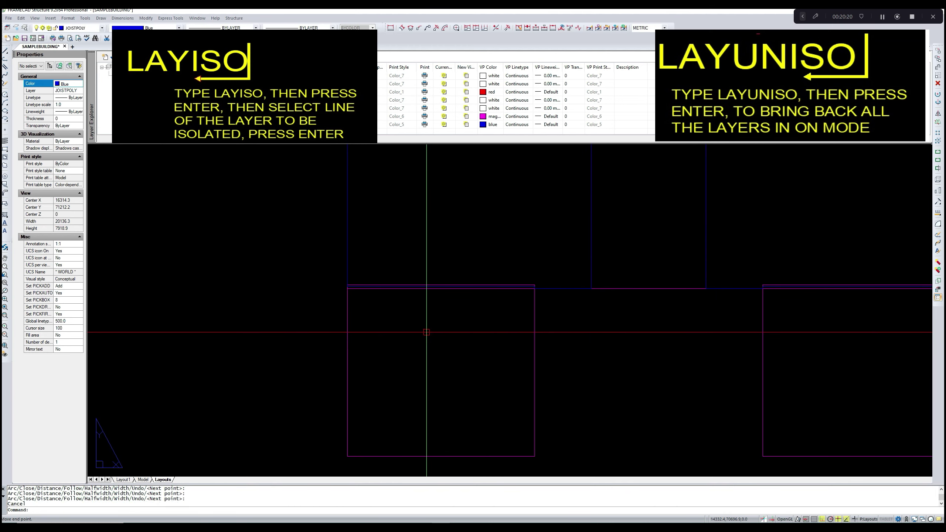
- Draw a rectangle over the lower-left square, from the left end of its upper middle line to its lower-right corner
type("rec")
key("Return")
scroll(373, 289, "up", 3)
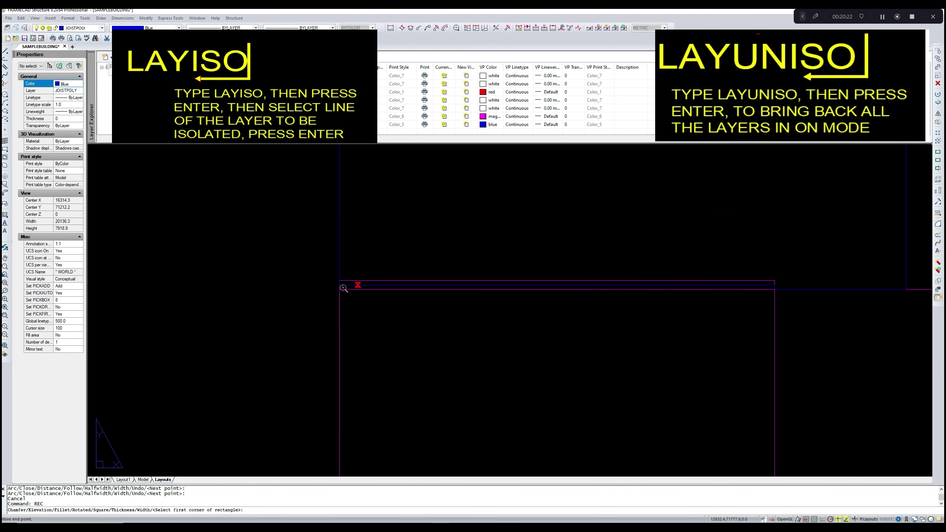
left_click(338, 285)
scroll(339, 284, "down", 2)
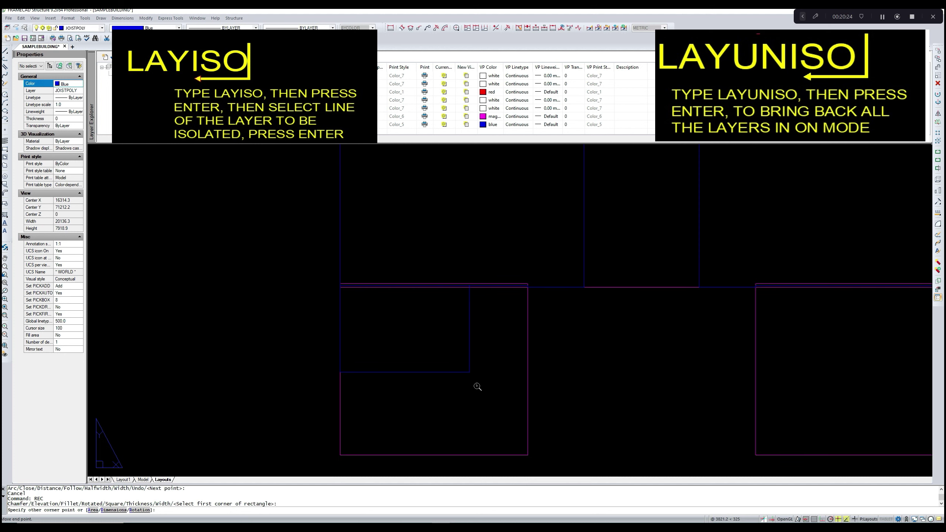
left_click(527, 455)
- Draw a rectangle over the lower-right square, from the left end of its upper middle line to its lower-right corner
key("Return")
mouse_move(528, 455)
middle_mouse_down()
mouse_move(433, 331)
mouse_move(598, 338)
mouse_move(504, 337)
middle_mouse_up()
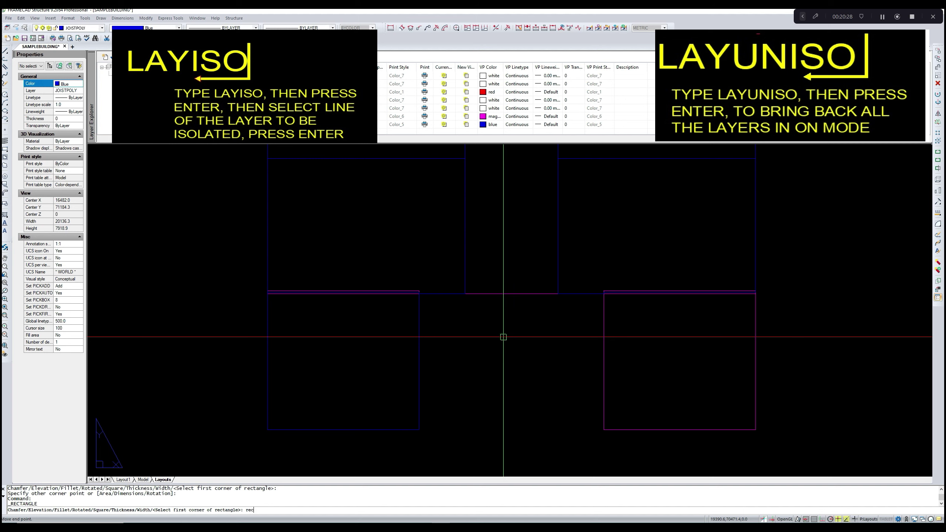
key("Return")
scroll(623, 292, "up", 5)
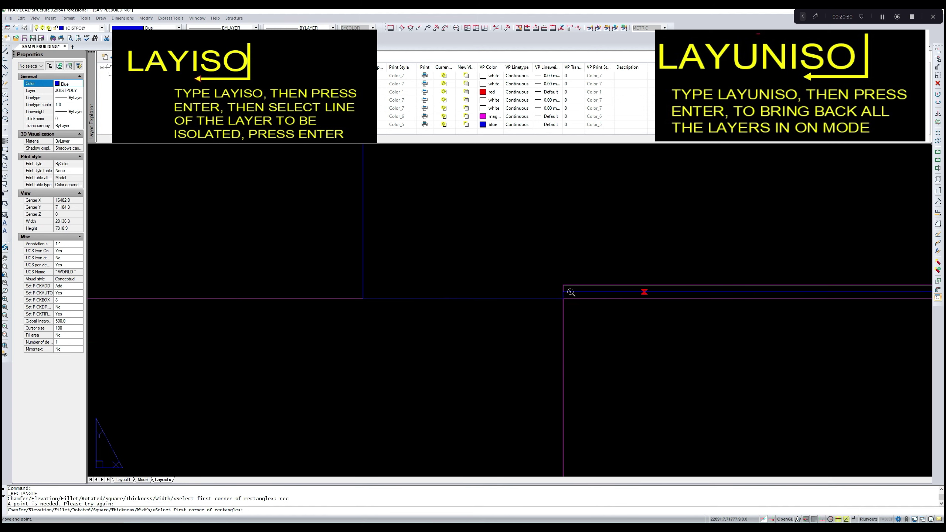
left_click(565, 292)
scroll(565, 292, "down", 5)
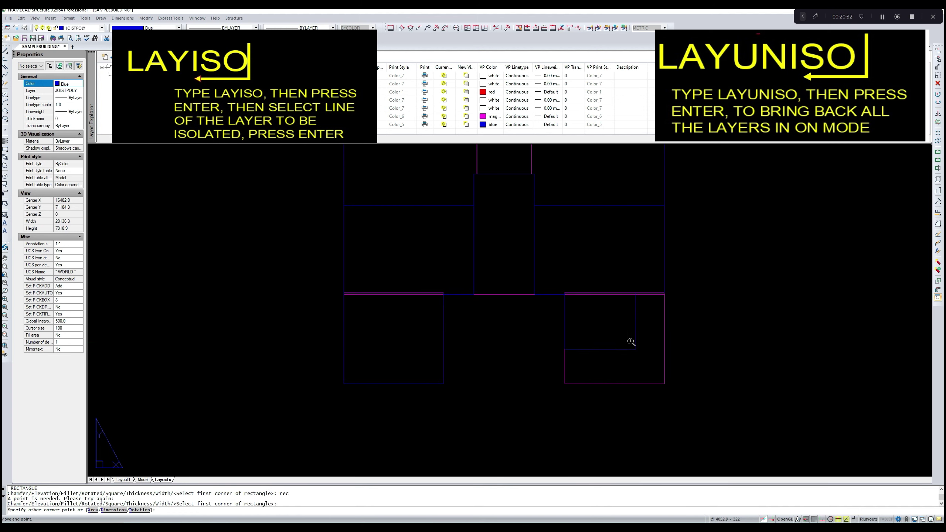
left_click(664, 383)
key("Return")
scroll(641, 334, "down", 4)
key("Escape")
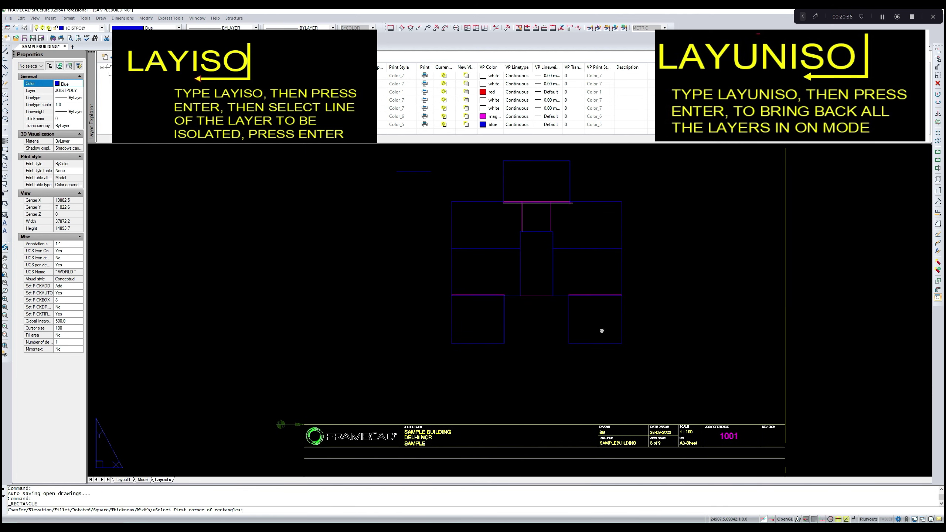
- Delete the stray horizontal line beside the building's upper block
left_click(376, 202)
left_click(436, 223)
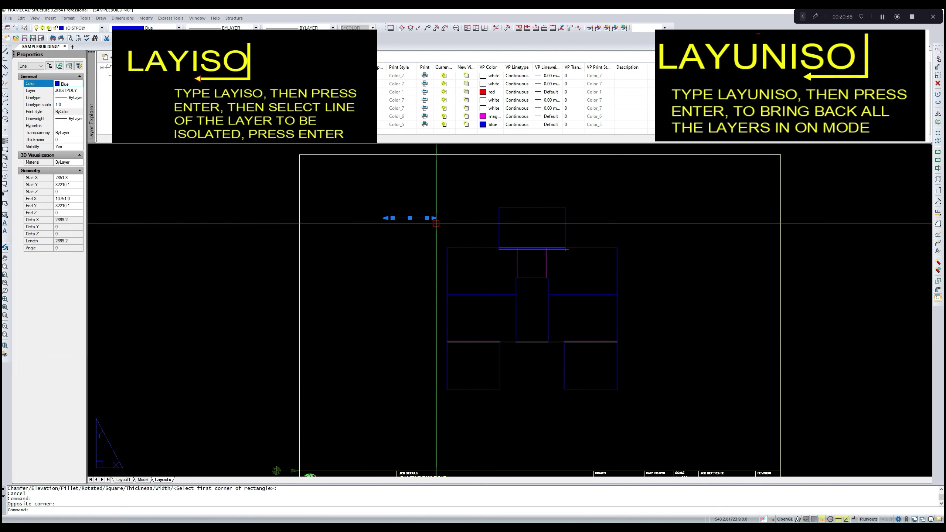
key("Delete")
scroll(362, 348, "up", 2)
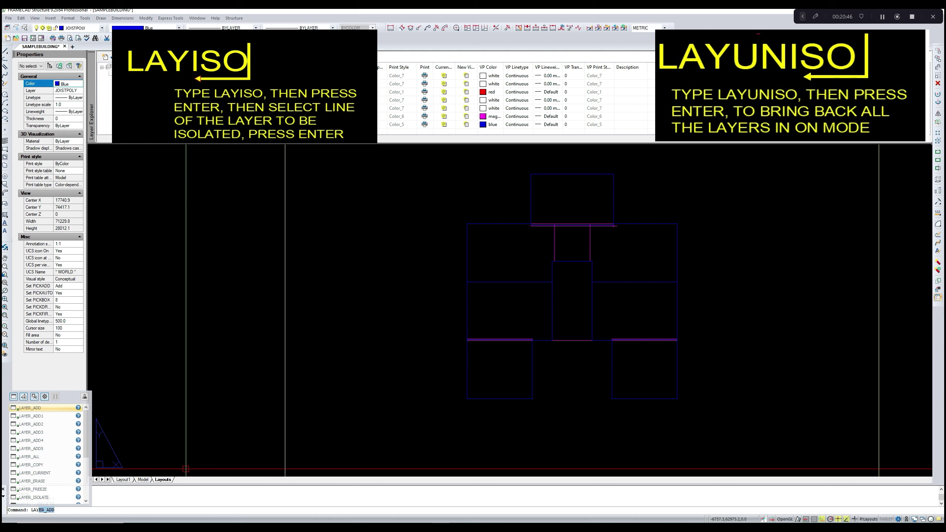
type("ISO")
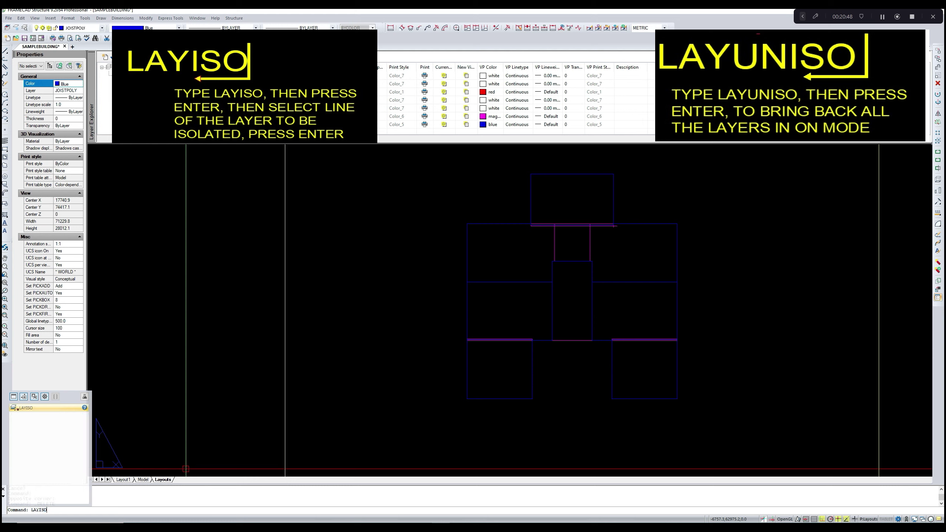
key("Return")
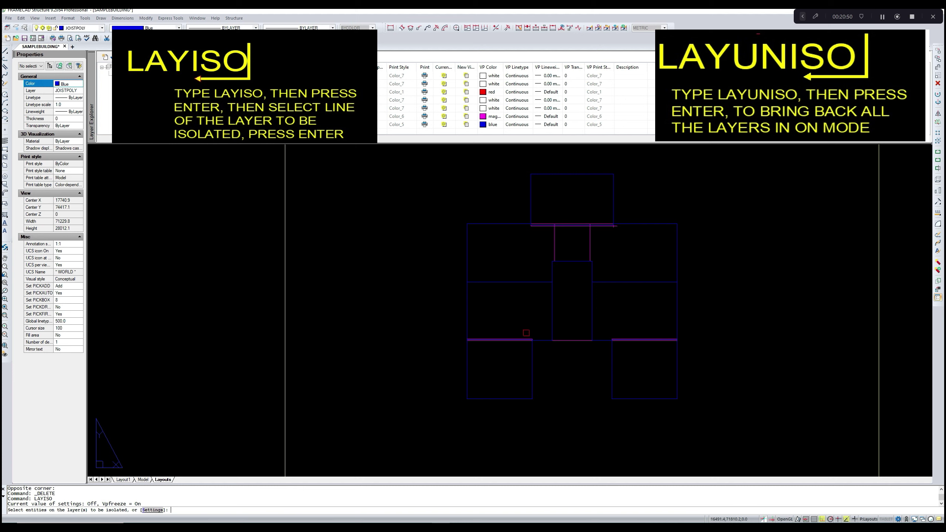
left_click(519, 342)
scroll(520, 340, "up", 5)
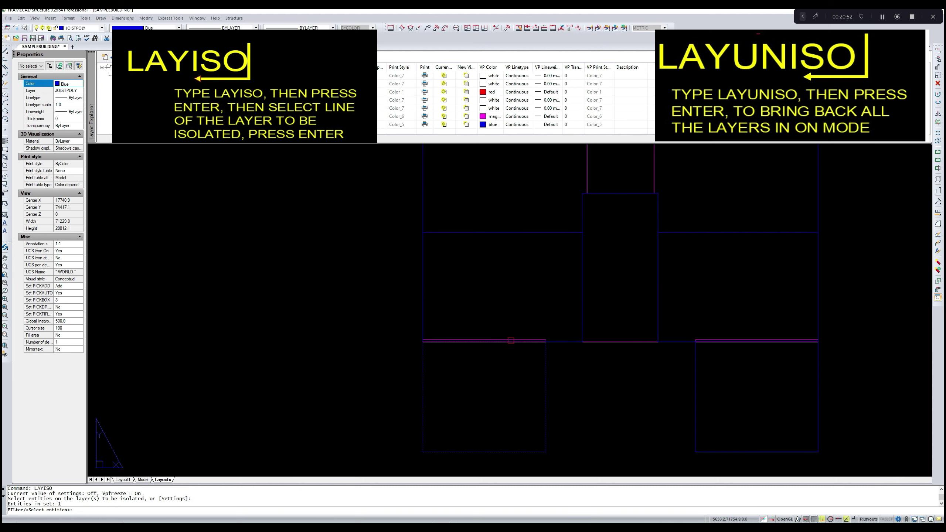
key("Escape")
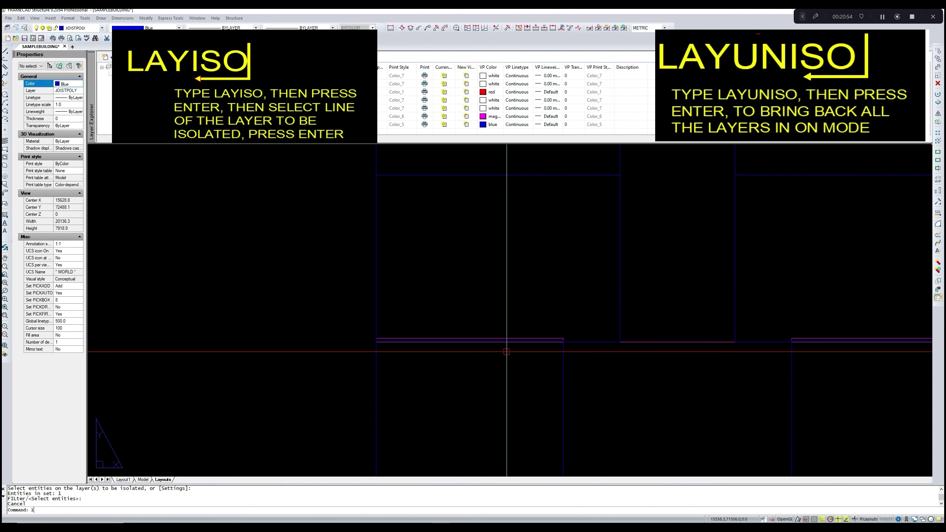
- Isolate the magenta layer with LAYISO, using the line at the foot of the central block
type("LAYISO")
key("Return")
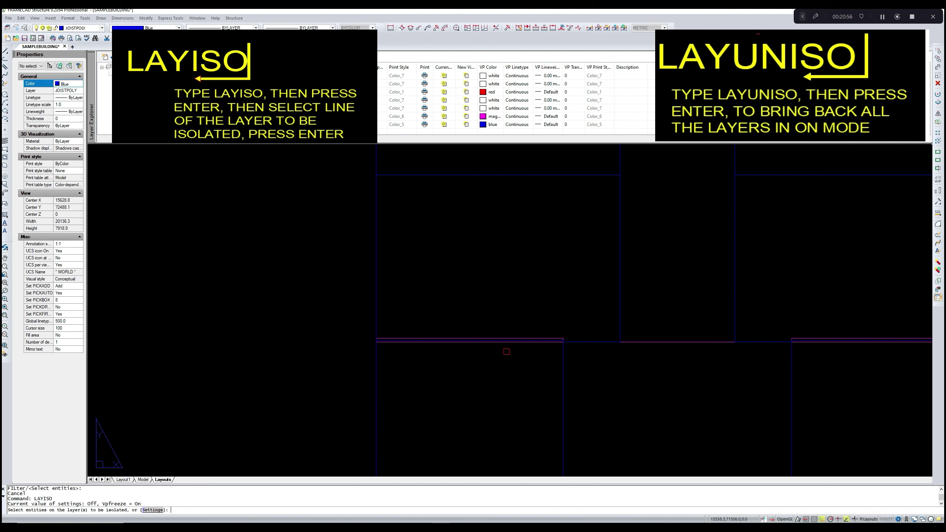
left_click(661, 340)
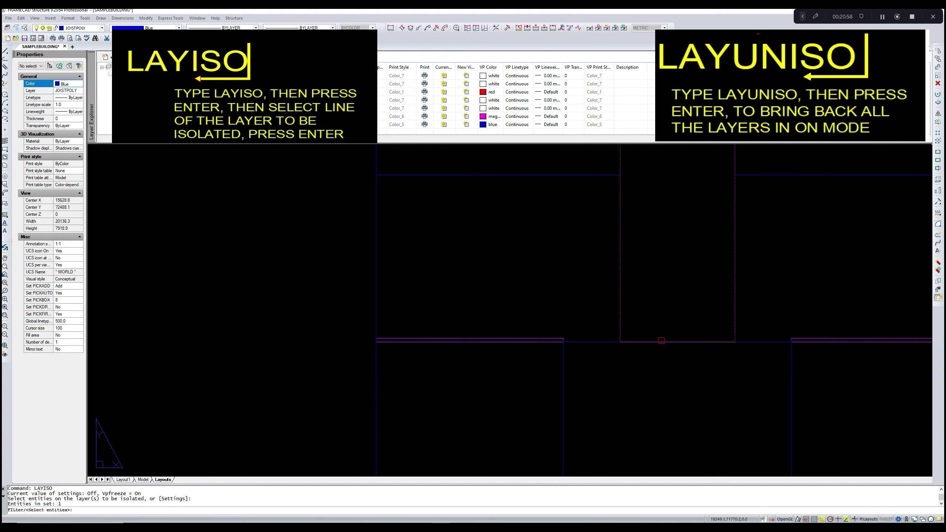
key("Return")
- Delete all the magenta outlines on the isolated layer
scroll(658, 341, "down", 5)
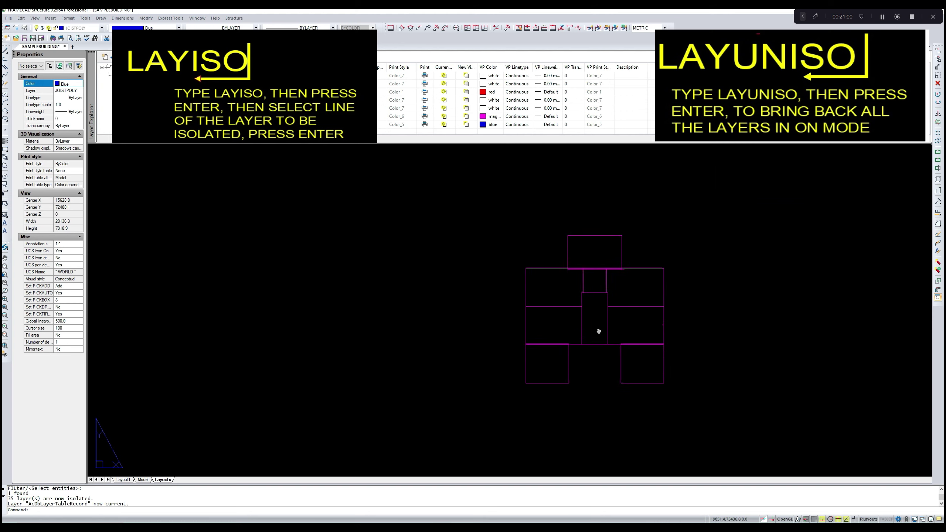
left_click(521, 233)
left_click(668, 369)
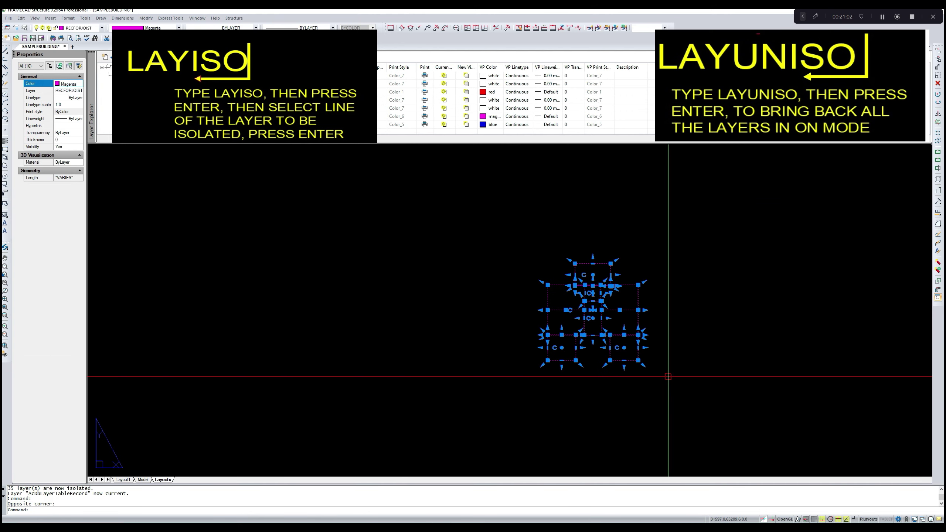
key("Delete")
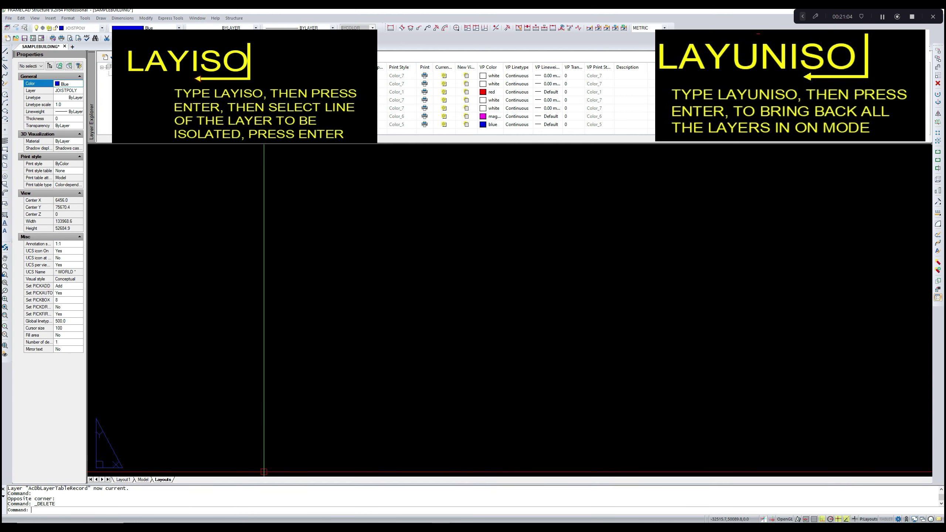
- Restore all the isolated layers with LAYUNISO
type("LAYUNISO")
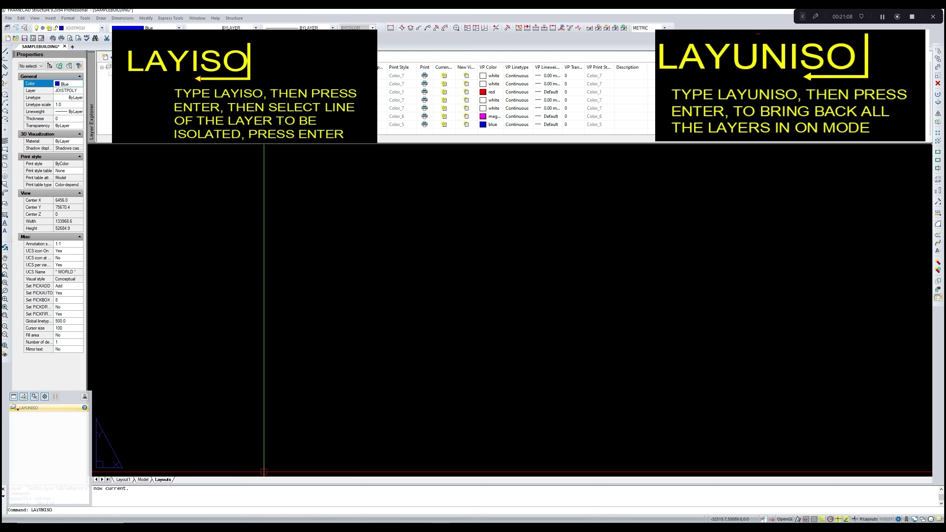
key("Return")
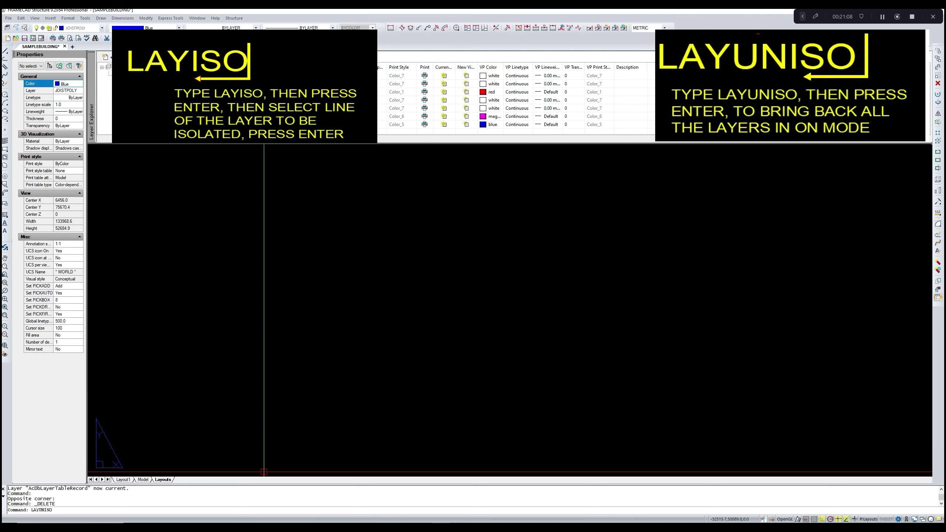
scroll(564, 349, "up", 5)
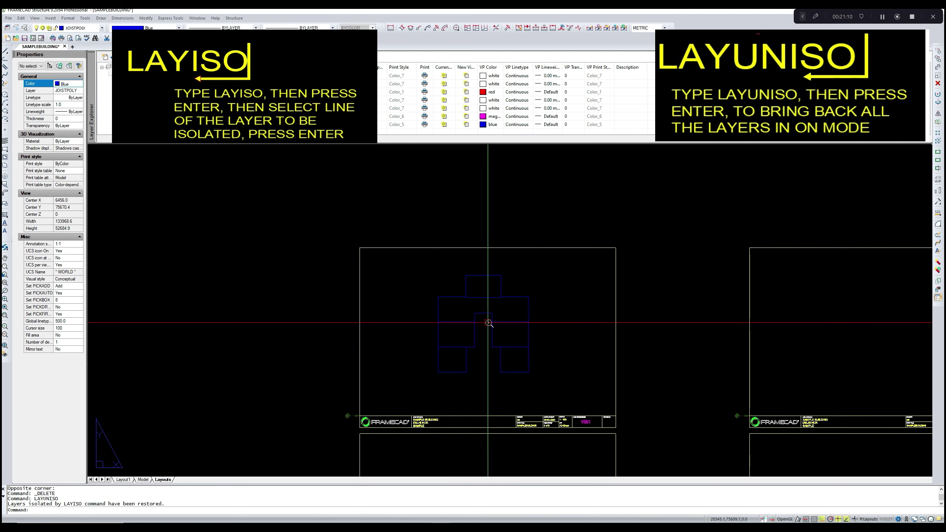
- Select the joist polyline between the central block and the left outer wall to inspect its outline
scroll(485, 324, "up", 5)
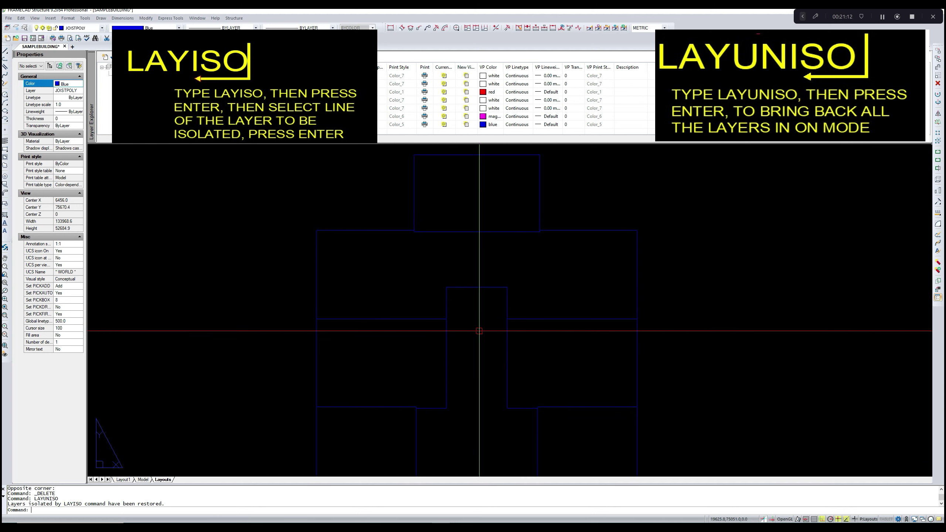
left_click(483, 359)
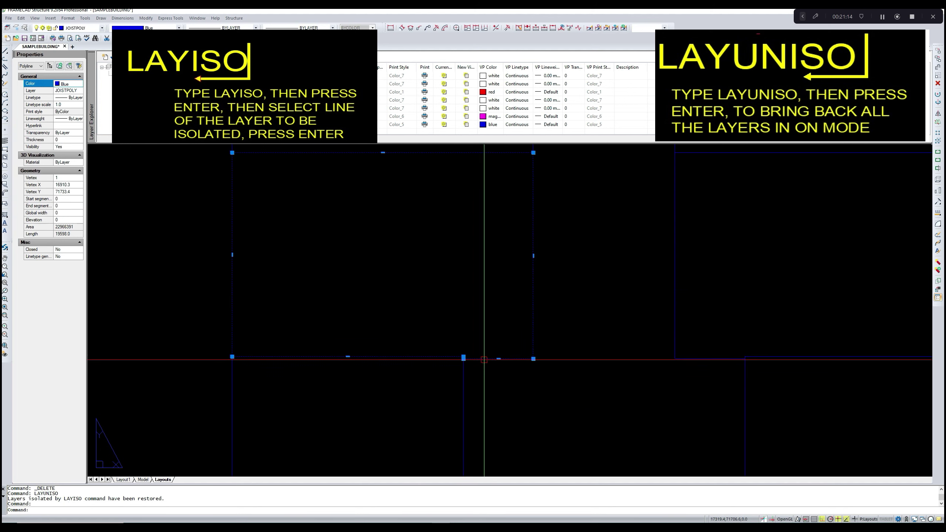
scroll(450, 369, "down", 4)
mouse_move(542, 369)
middle_mouse_down()
mouse_move(529, 367)
mouse_move(535, 333)
middle_mouse_up()
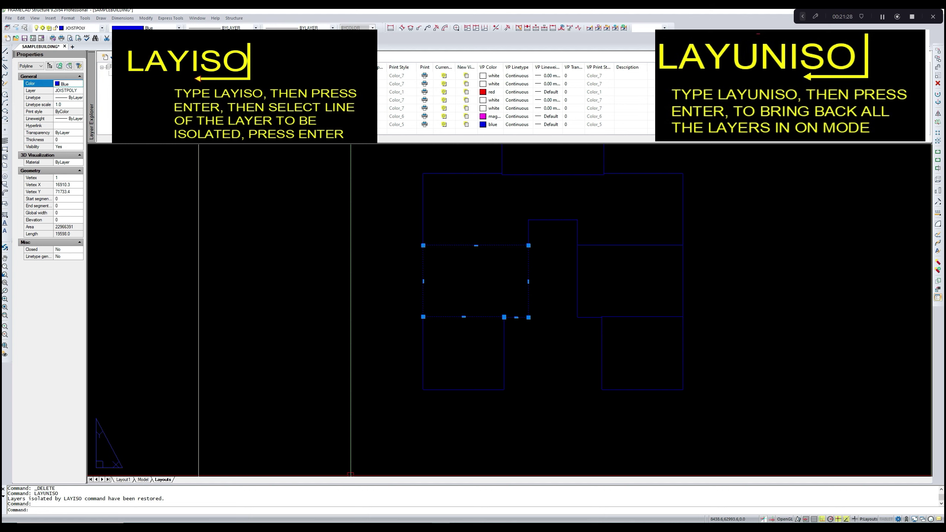
- Open the joist settings with the JSET command
type("ET")
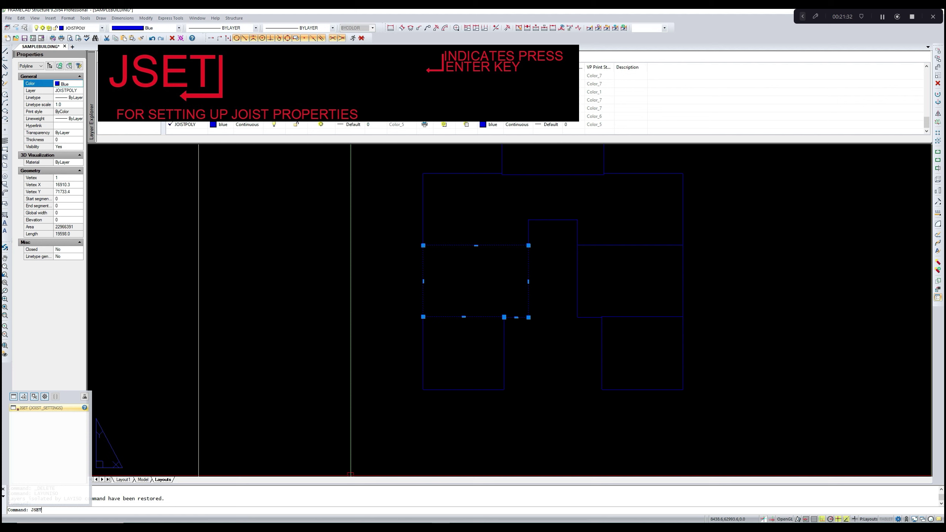
key("Return")
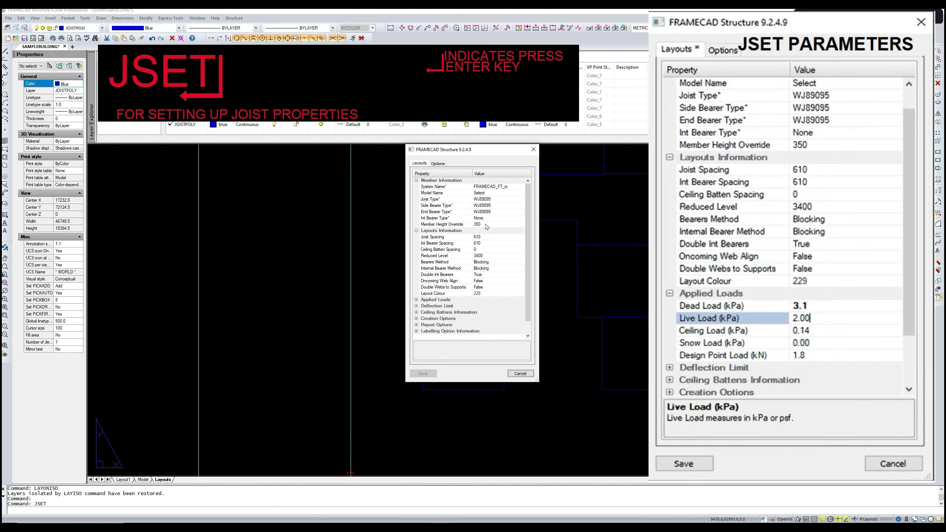
- Review the joist and internal bearer spacing, reduced level, bearer methods and oncoming web alignment in the layout settings
left_click(486, 227)
left_click(486, 239)
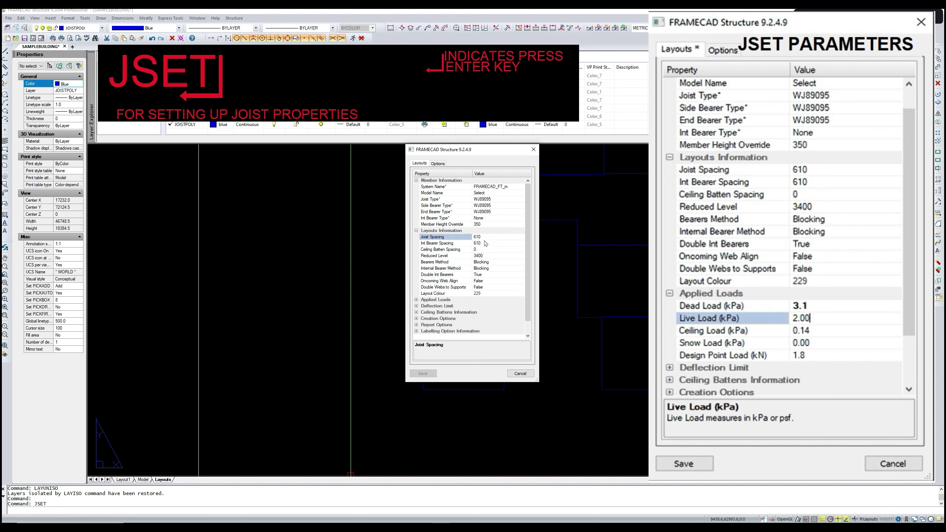
left_click(486, 244)
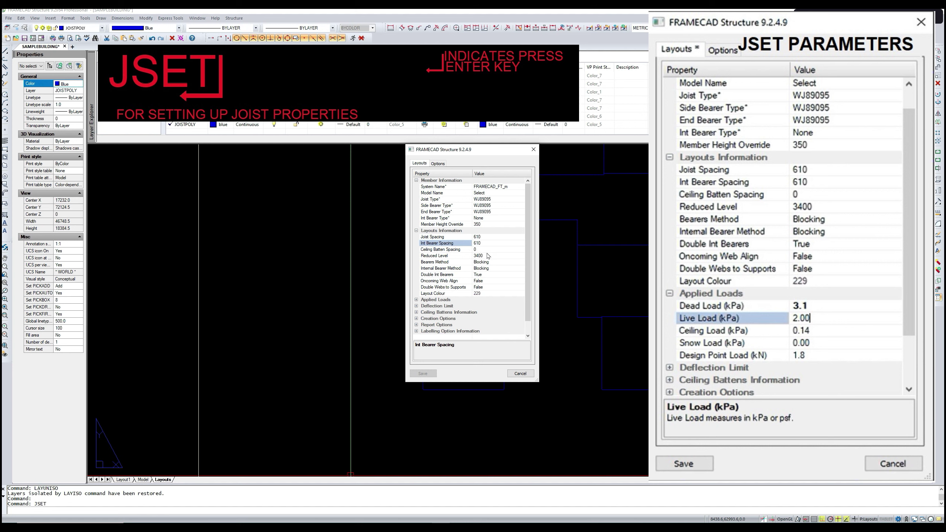
left_click(486, 257)
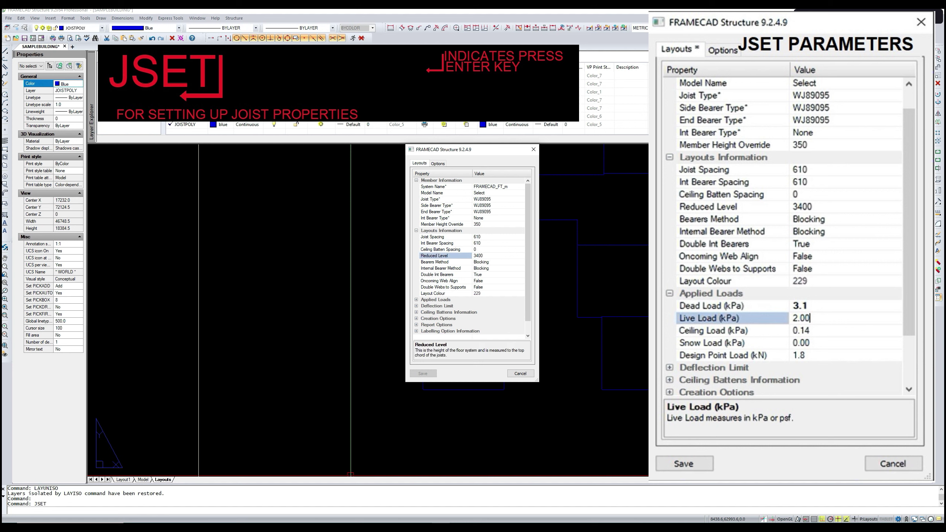
left_click(514, 263)
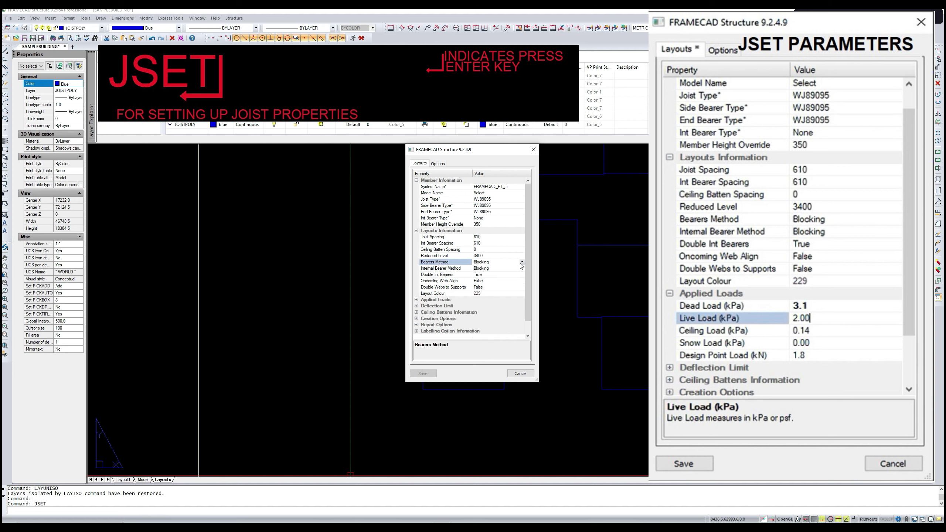
left_click(522, 263)
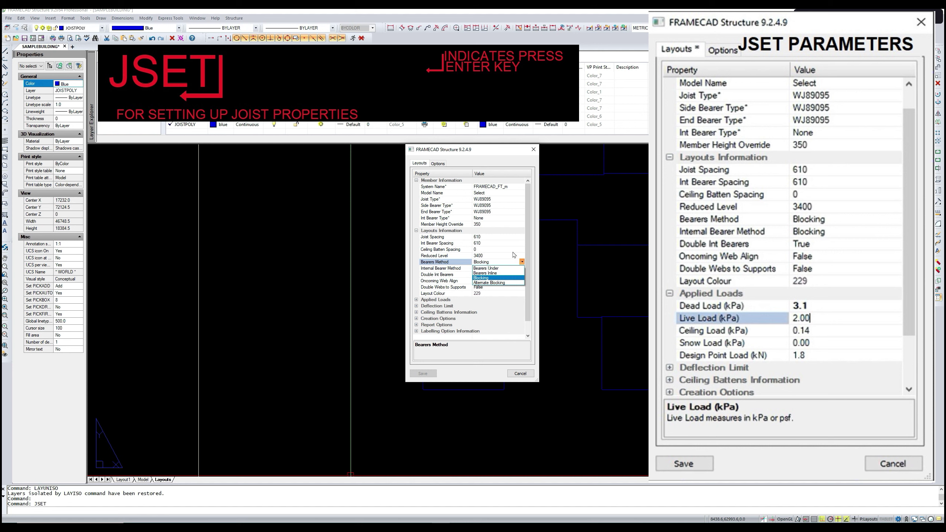
left_click(514, 261)
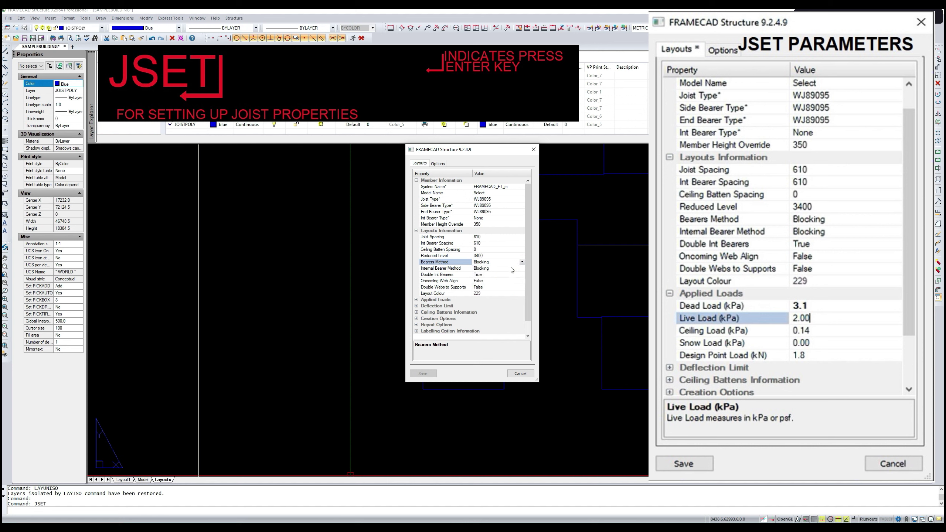
left_click(511, 269)
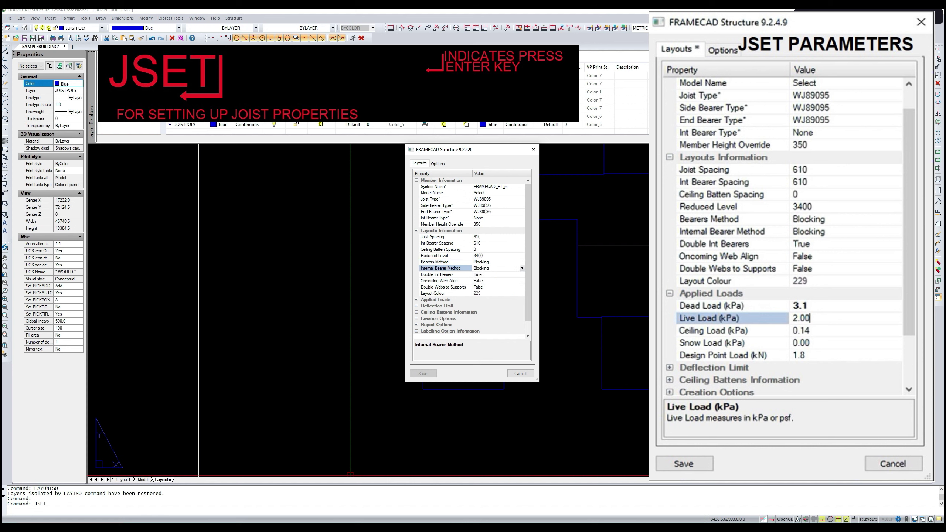
left_click(512, 282)
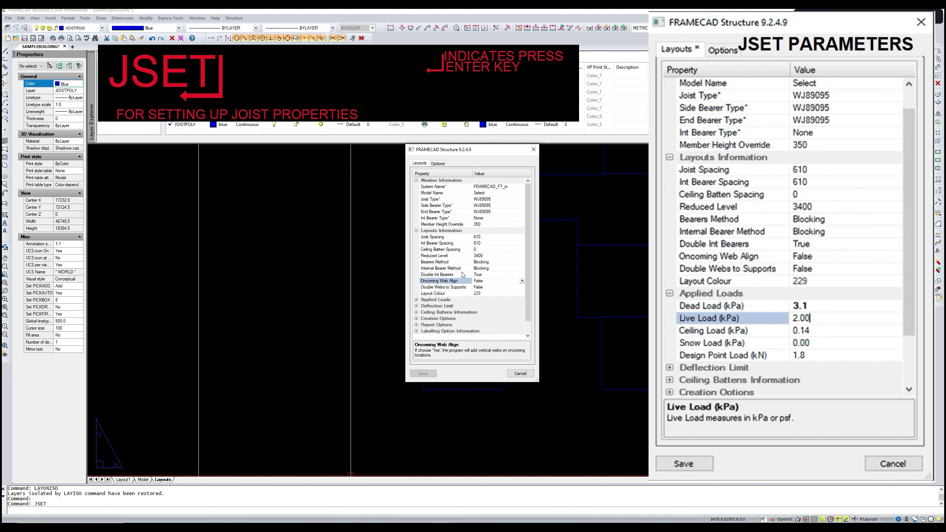
- Set the dead load to 3.1 kPa in the applied loads
scroll(489, 282, "down", 1)
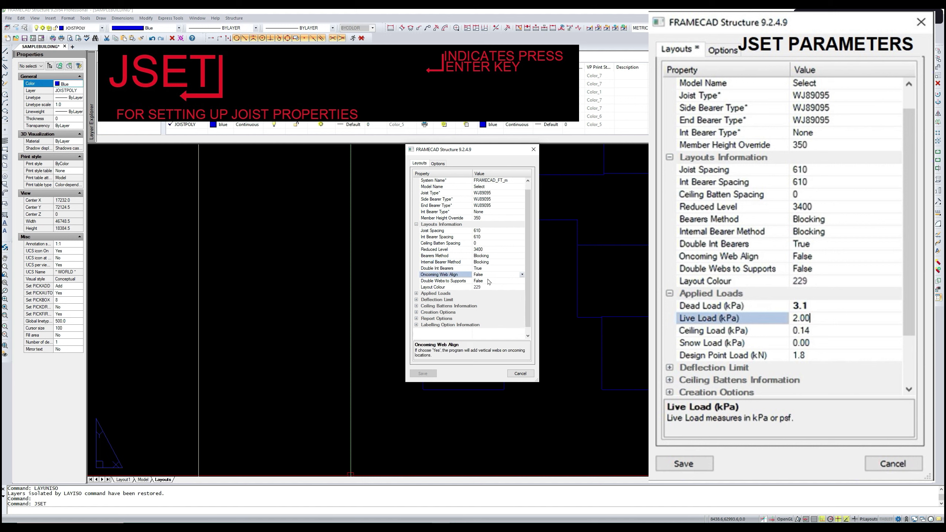
scroll(489, 282, "down", 1)
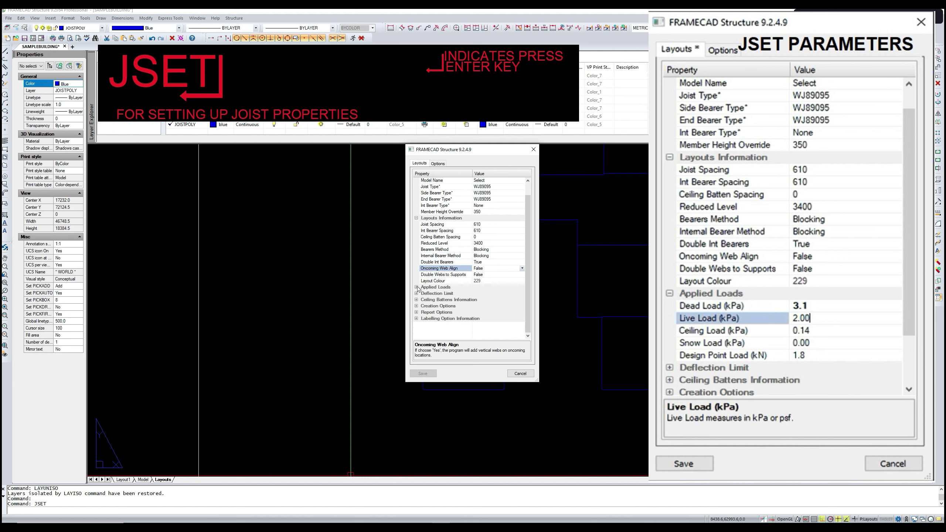
left_click(416, 287)
key("Down")
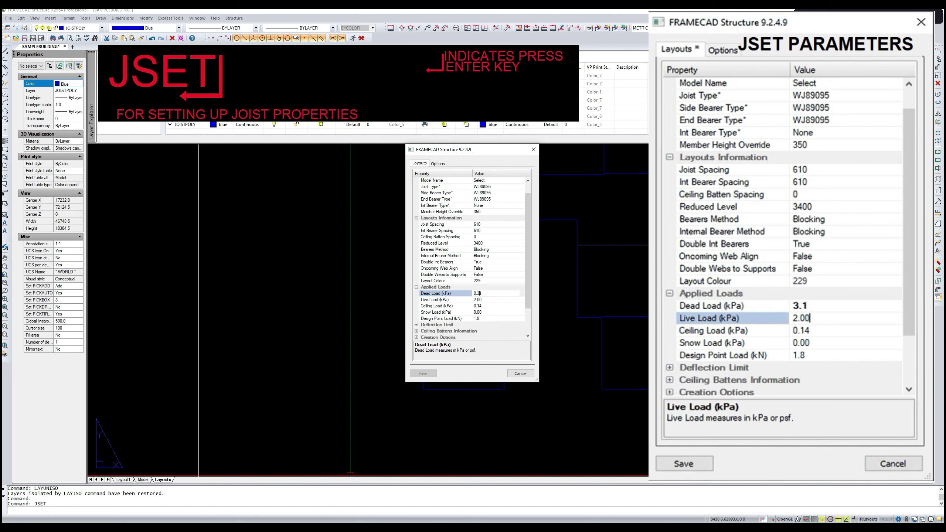
double_click(477, 293)
type("3.1")
left_click(483, 301)
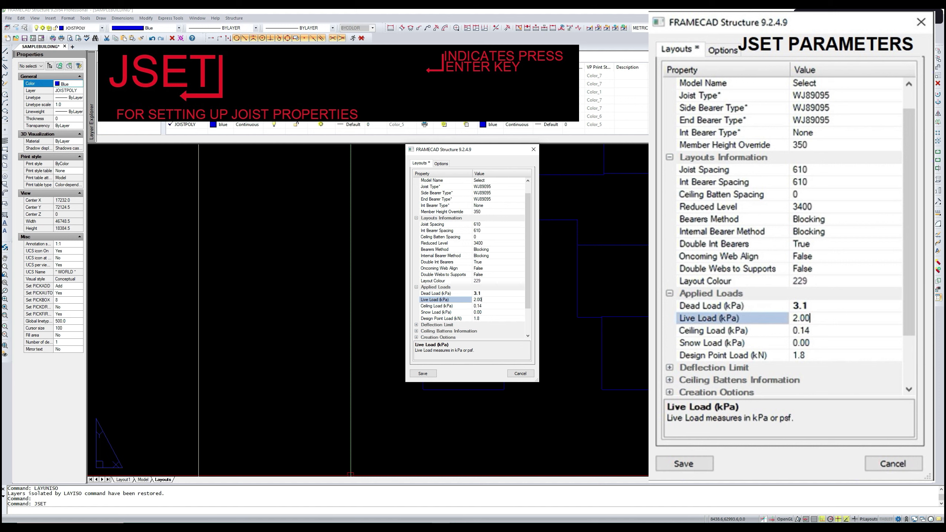
- Set the ceiling load to 0.3 kPa in the applied loads
double_click(478, 306)
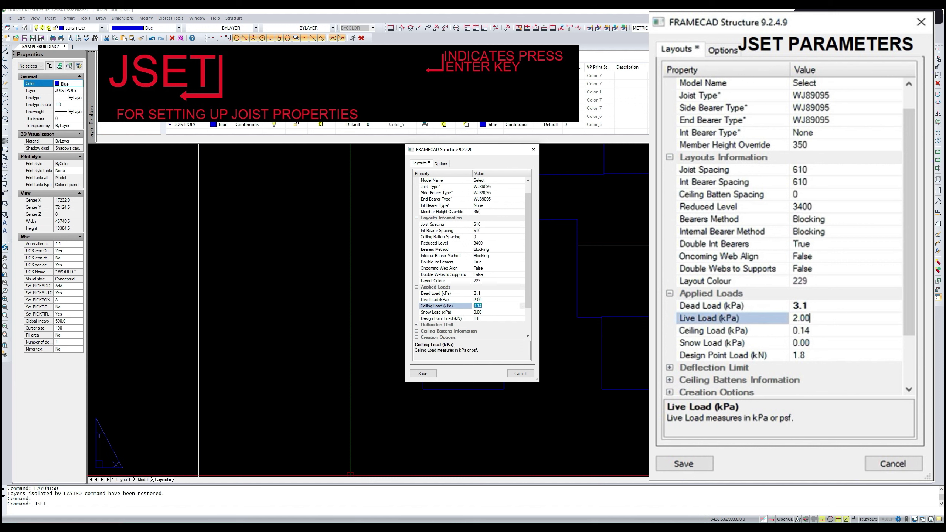
type("3.")
key("Tab")
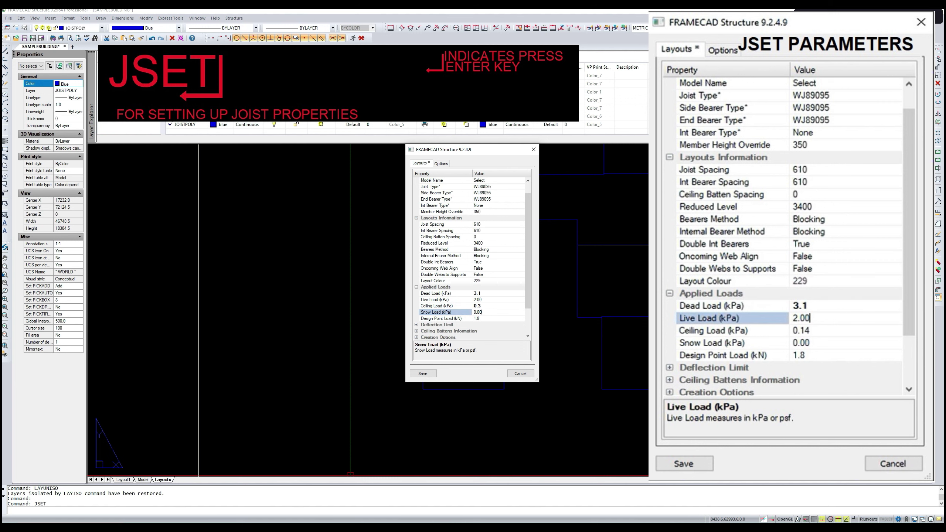
- Expand the deflection limit settings for review and save the joist settings
scroll(504, 291, "down", 2)
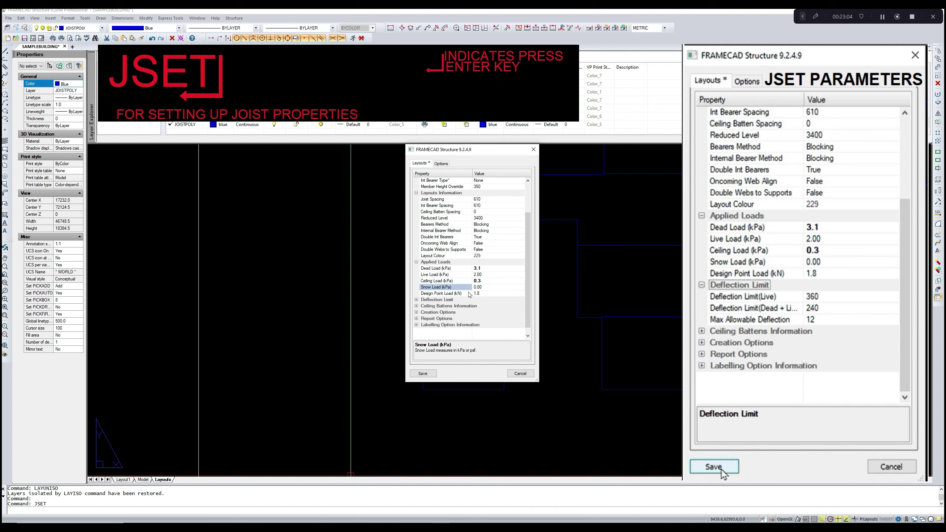
left_click(417, 295)
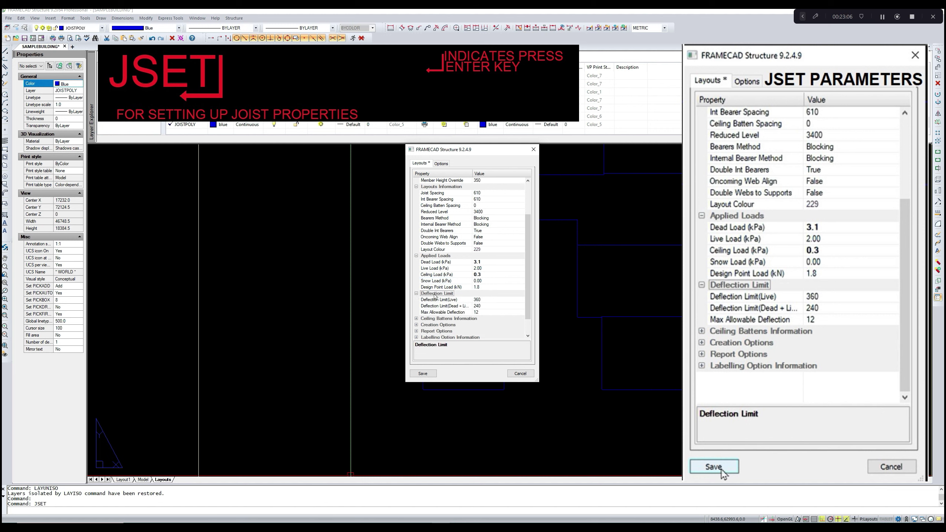
left_click_drag(528, 299, 527, 312)
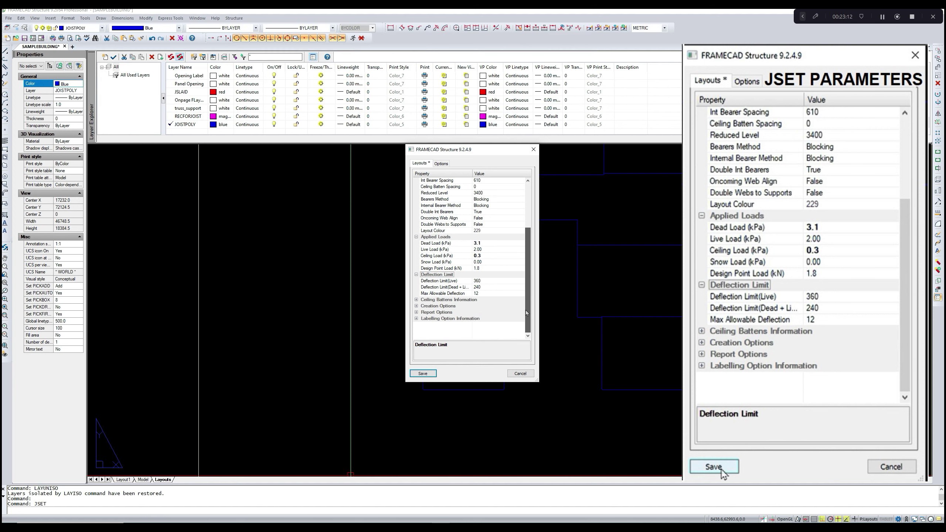
left_click(427, 375)
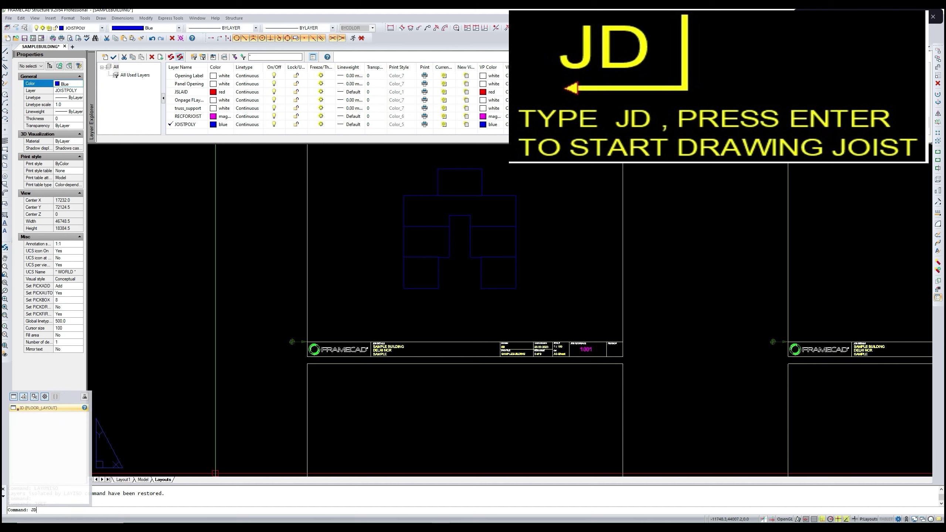
- Generate joists with JD in the wide middle outline, with setout at its lower-left corner and direction toward its upper-left corner
key("Return")
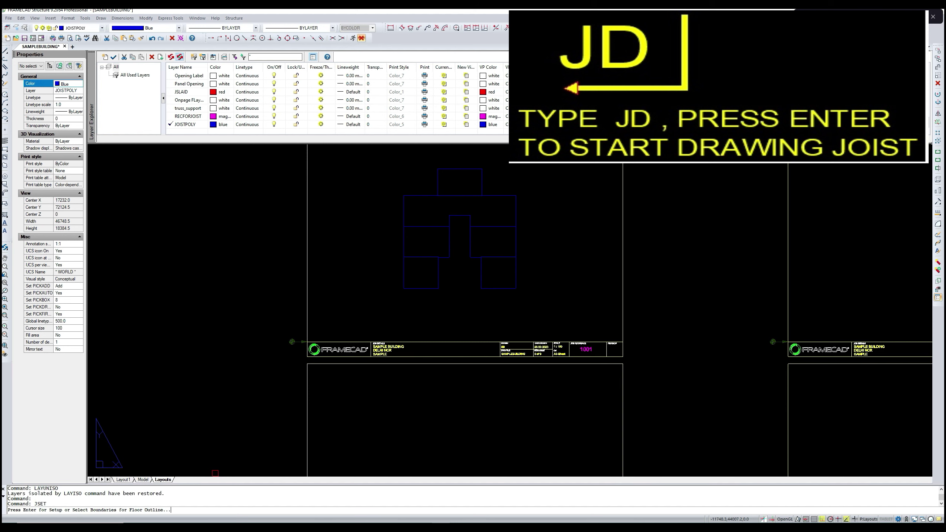
scroll(416, 240, "up", 5)
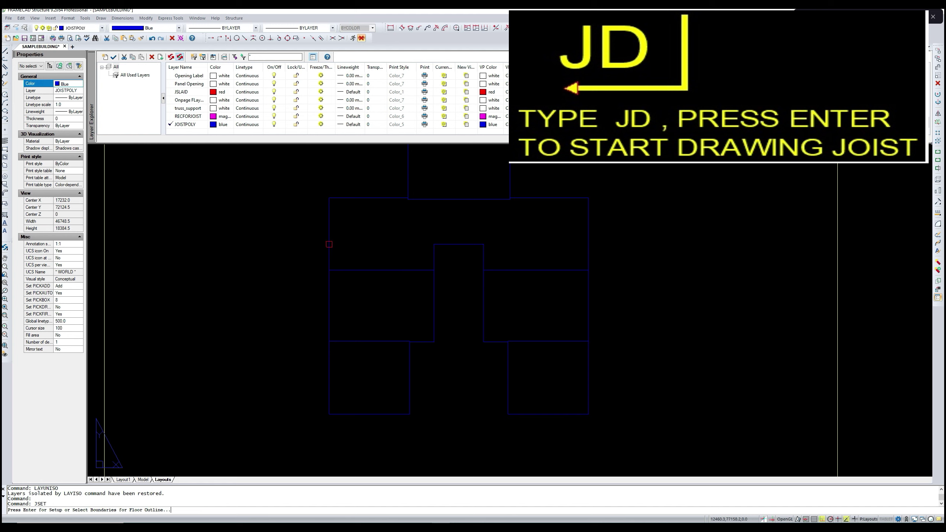
left_click(329, 244)
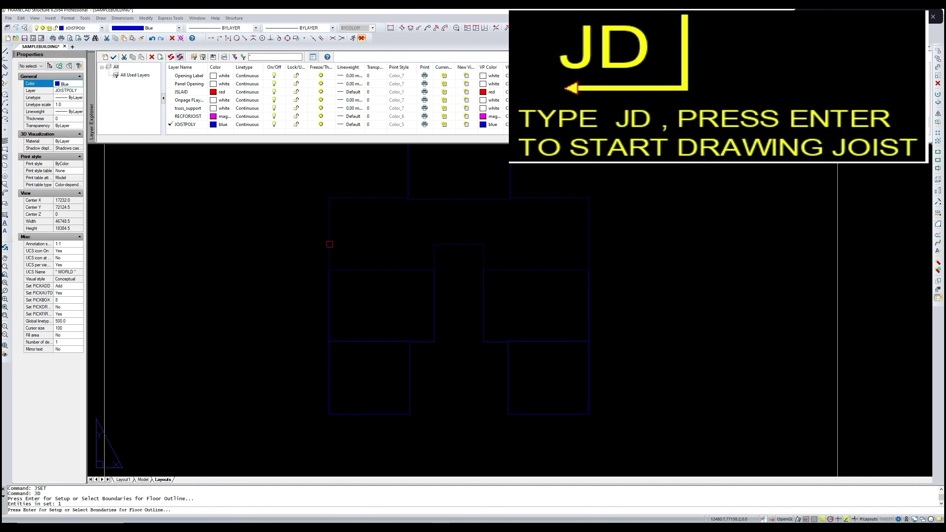
key("Return")
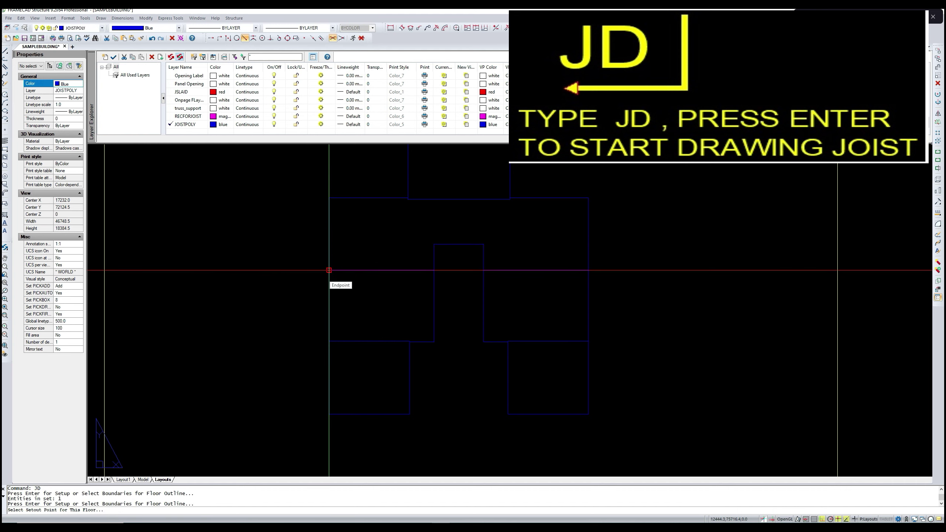
left_click(329, 270)
scroll(331, 196, "up", 3)
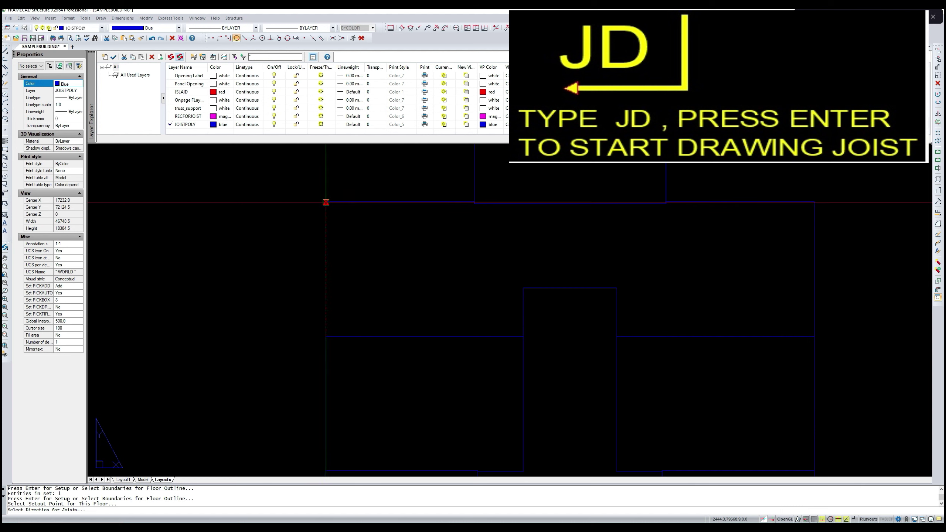
scroll(326, 202, "up", 3)
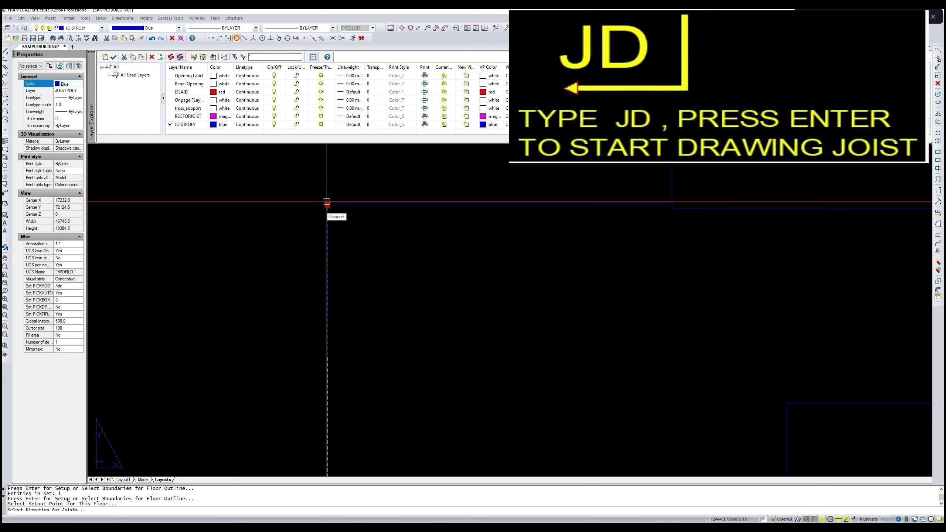
left_click(326, 202)
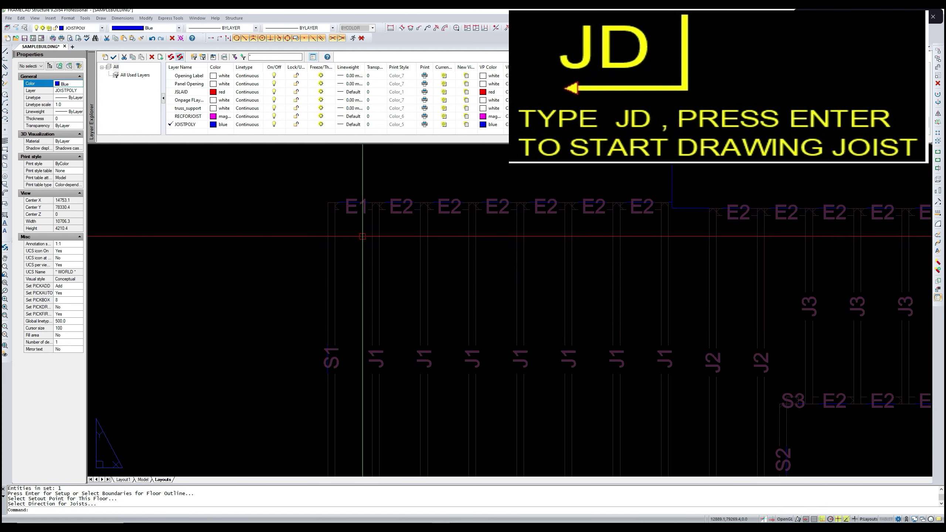
- Delete the right-half joists, including the three rightmost J3 joists, and the side bearer on the outline's right edge
scroll(364, 237, "down", 2)
scroll(363, 237, "down", 2)
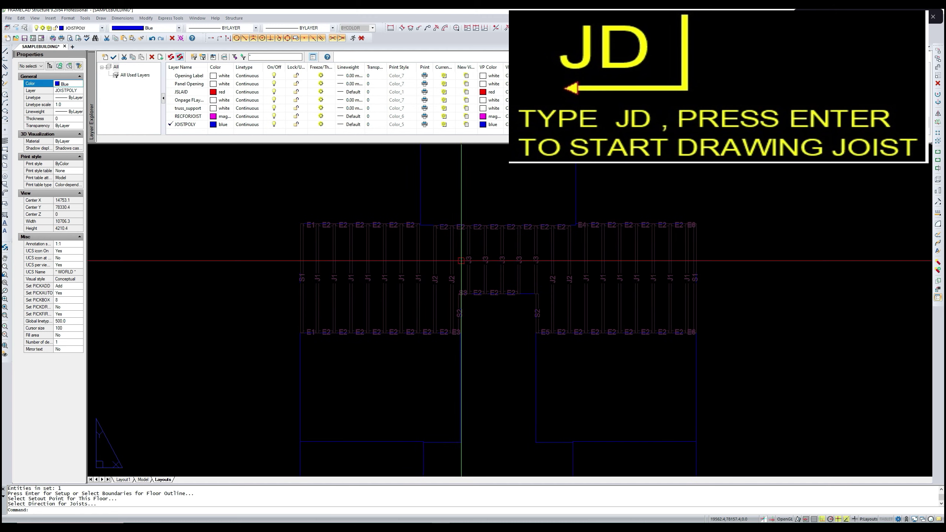
scroll(431, 279, "up", 2)
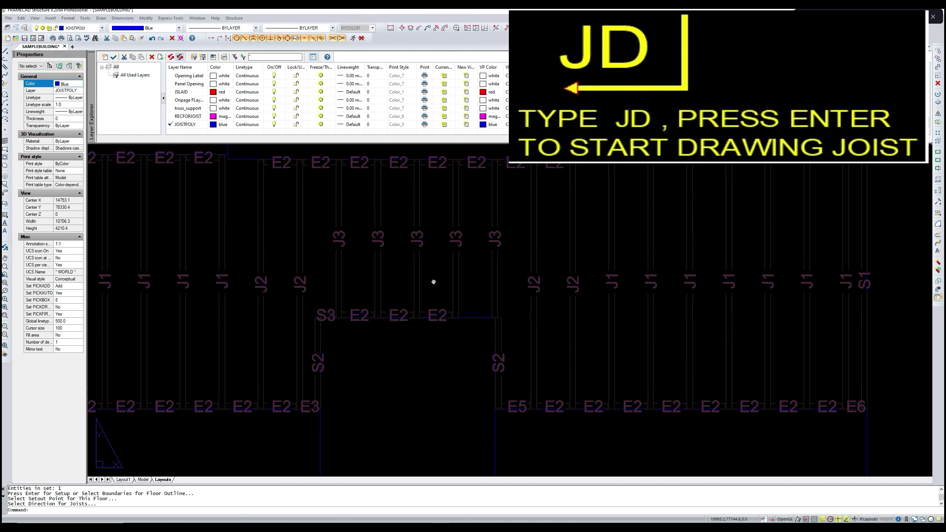
scroll(431, 279, "down", 2)
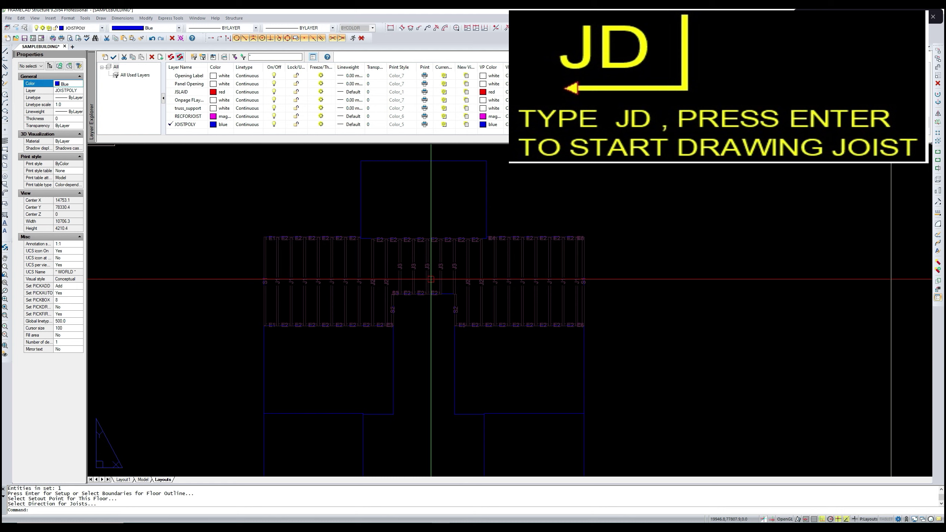
scroll(434, 253, "up", 2)
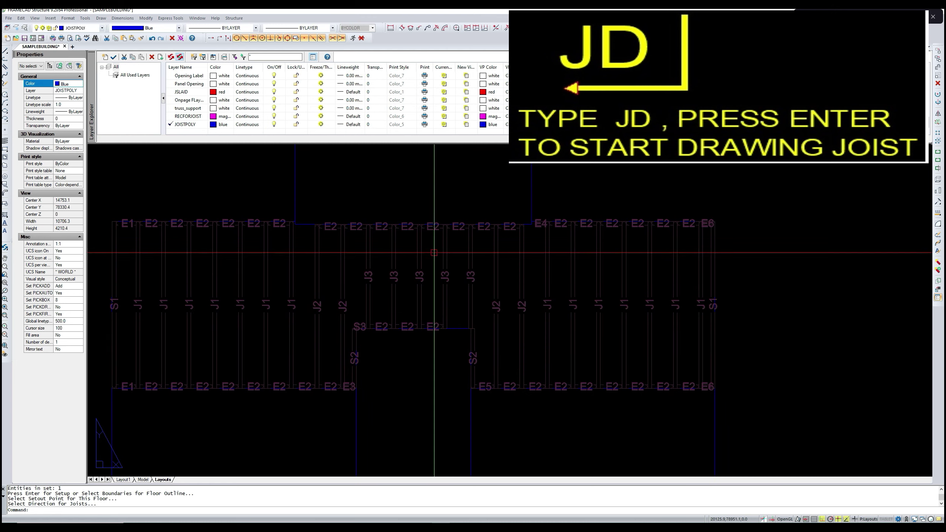
middle_click_drag(434, 253, 428, 237)
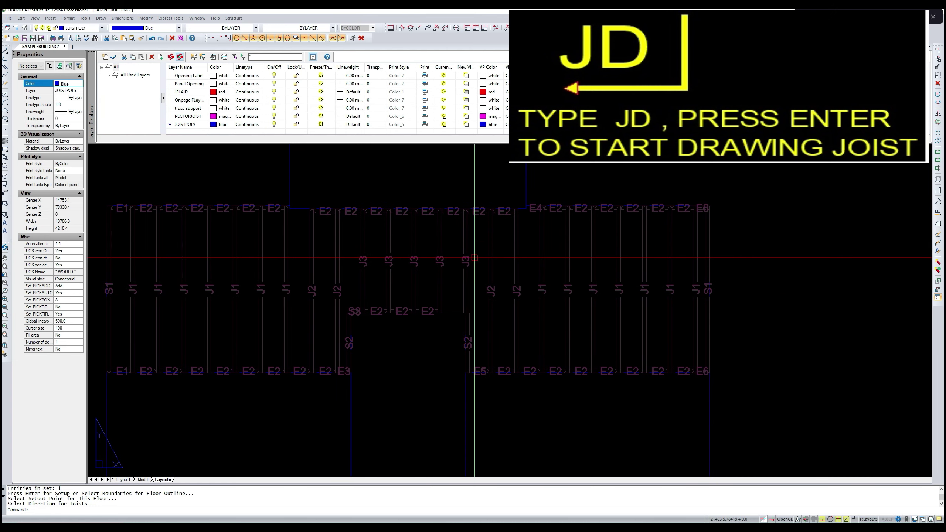
left_click(687, 299)
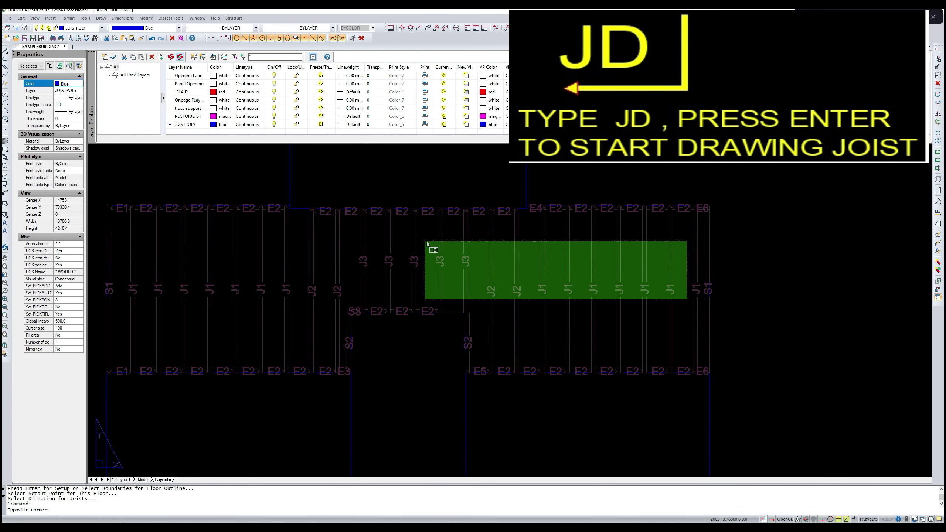
left_click(408, 237)
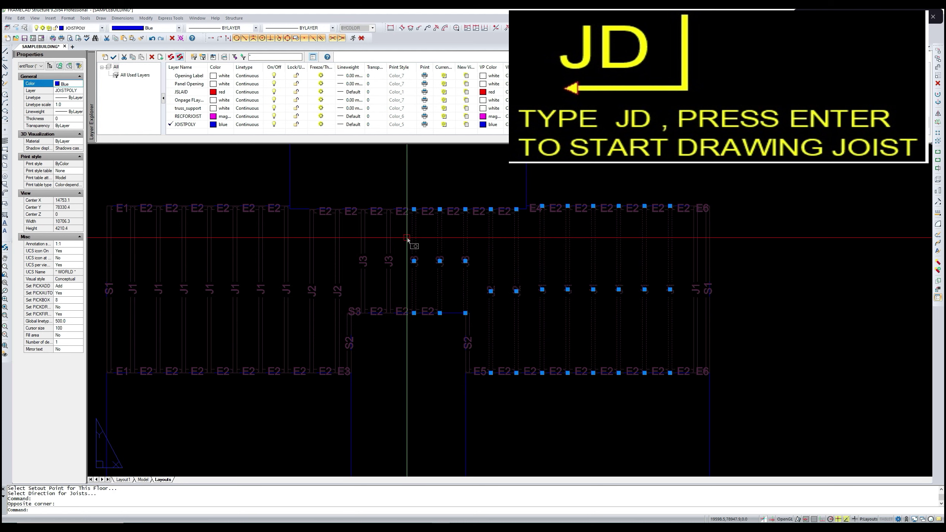
middle_click_drag(491, 257, 449, 258)
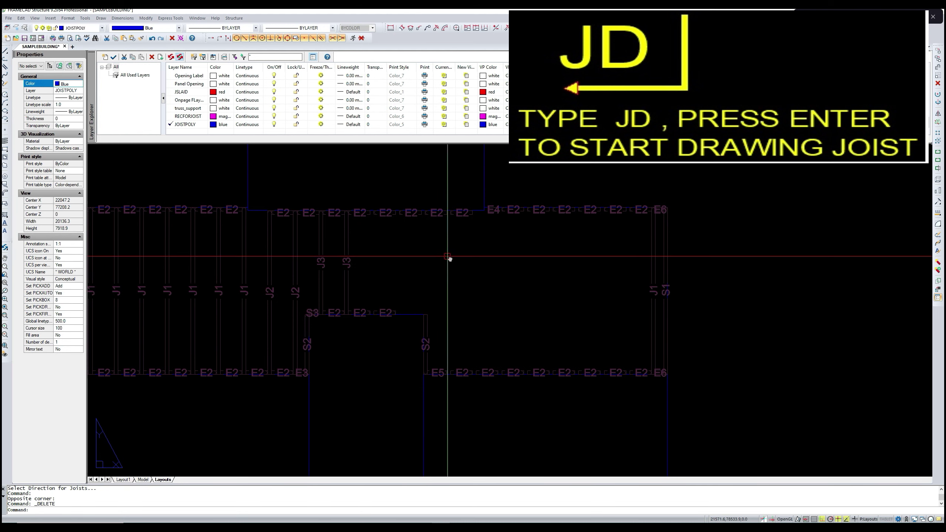
left_click(657, 286)
key("Delete")
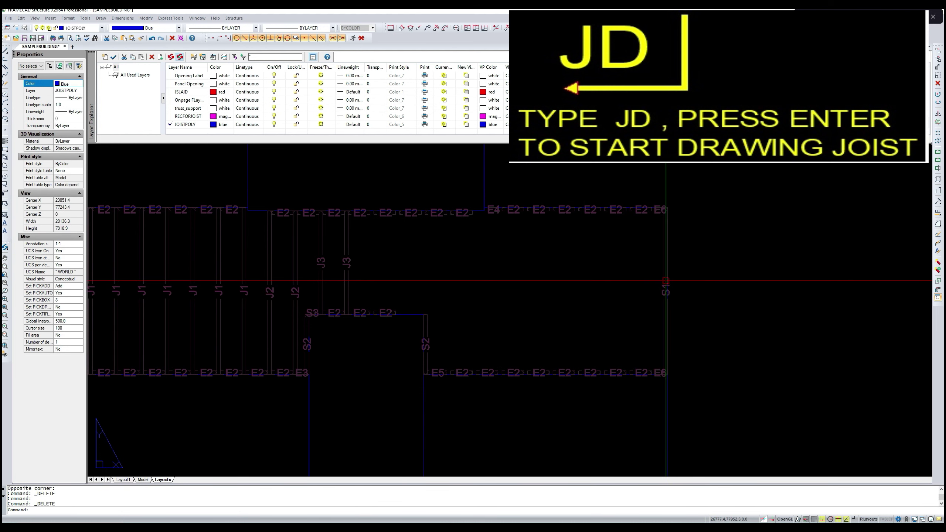
left_click(666, 286)
key("Delete")
- Delete the right-half end bearers along the upper and lower edges of the joist layout
middle_click_drag(432, 223, 434, 232)
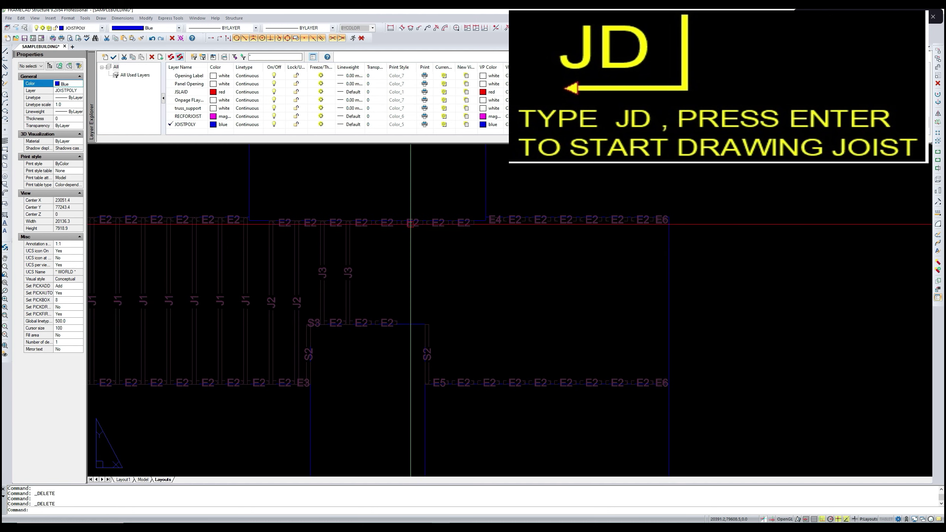
left_click(352, 206)
left_click(675, 241)
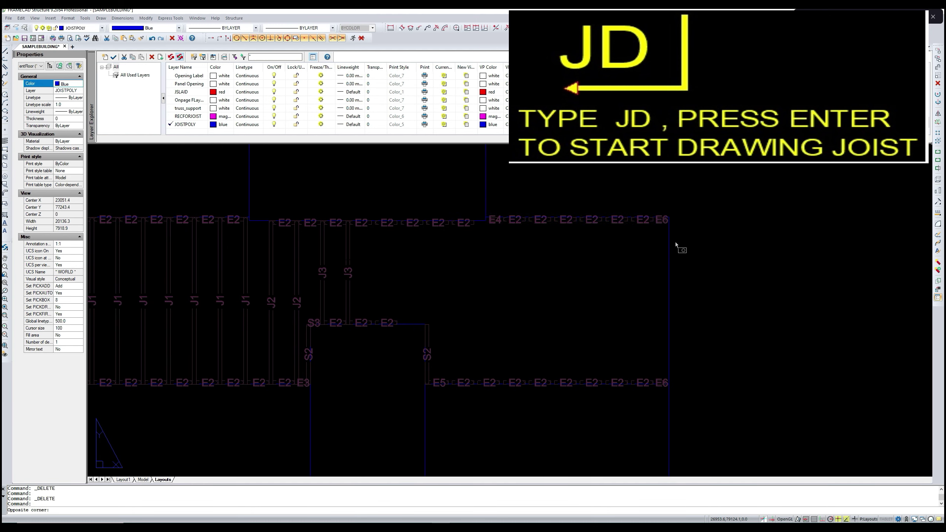
key("Delete")
middle_click_drag(481, 255, 481, 218)
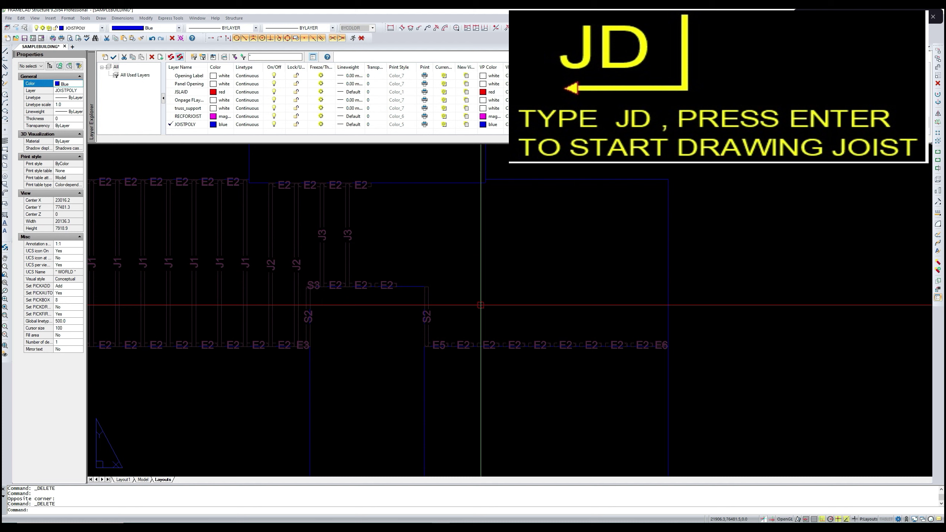
left_click(410, 336)
left_click(703, 361)
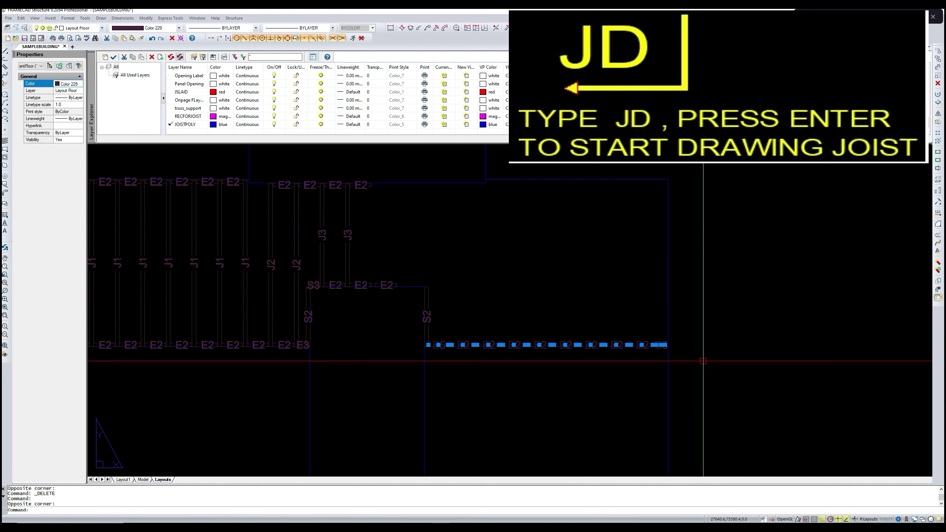
key("Delete")
- Delete the rightmost end bearer along the central recess and the rightmost one along the layout's upper edge
scroll(391, 274, "up", 3)
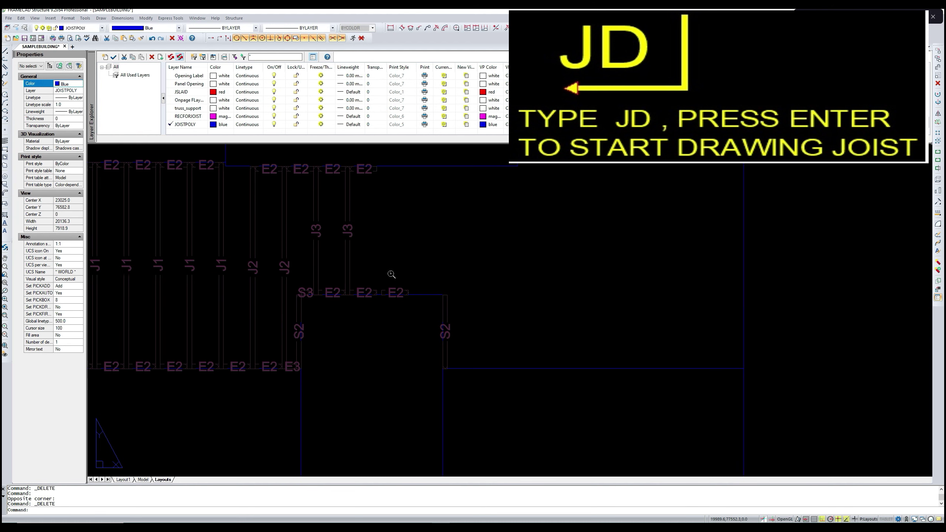
left_click(357, 279)
left_click(412, 308)
key("Delete")
middle_click_drag(393, 274, 391, 302)
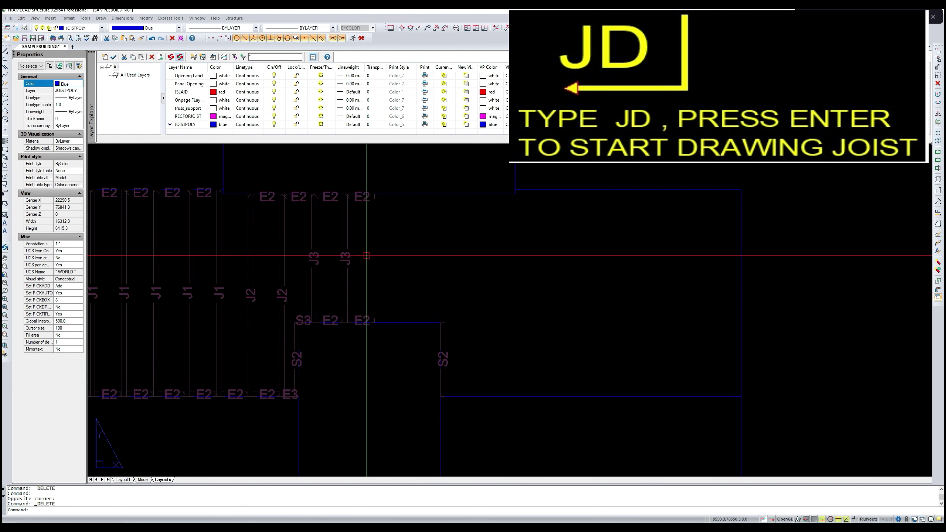
left_click(345, 181)
left_click(387, 215)
key("Delete")
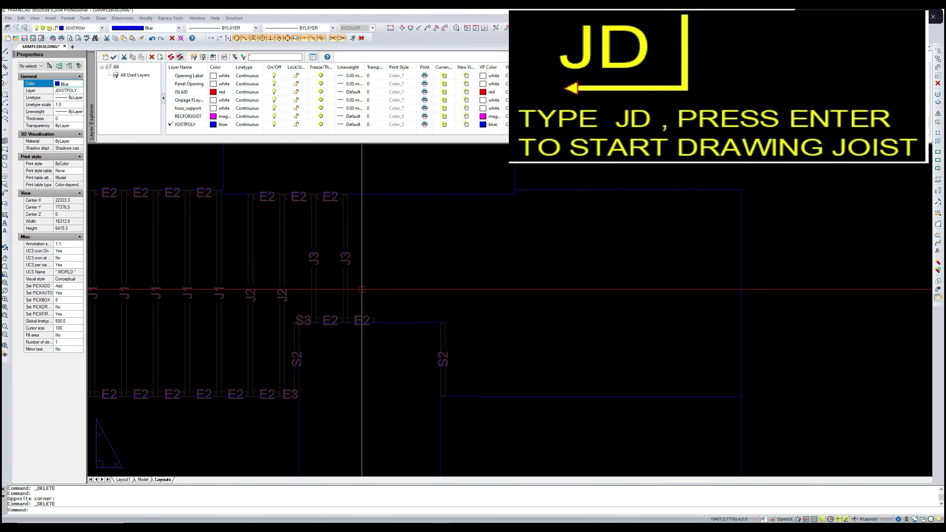
- Delete the E2 end bearer above the central recess just right of the last J3 joist
left_click(379, 336)
left_click(376, 331)
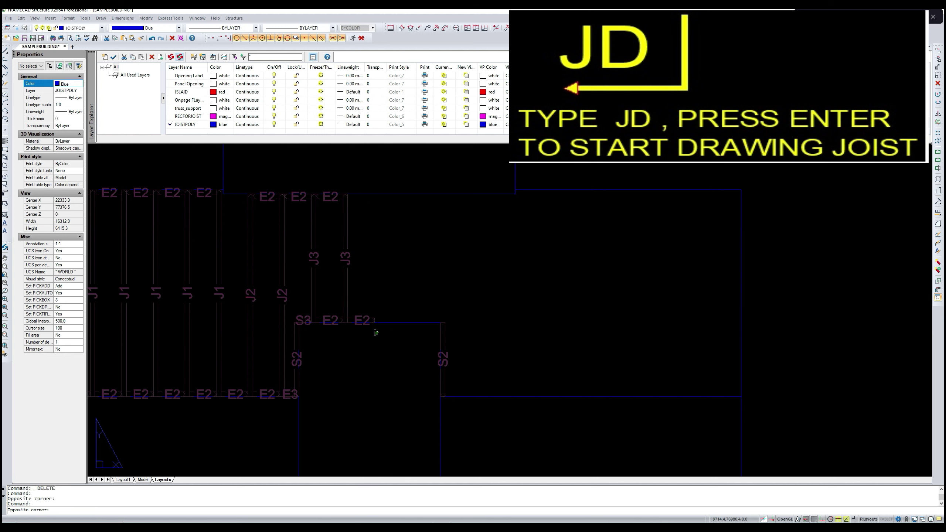
left_click(354, 312)
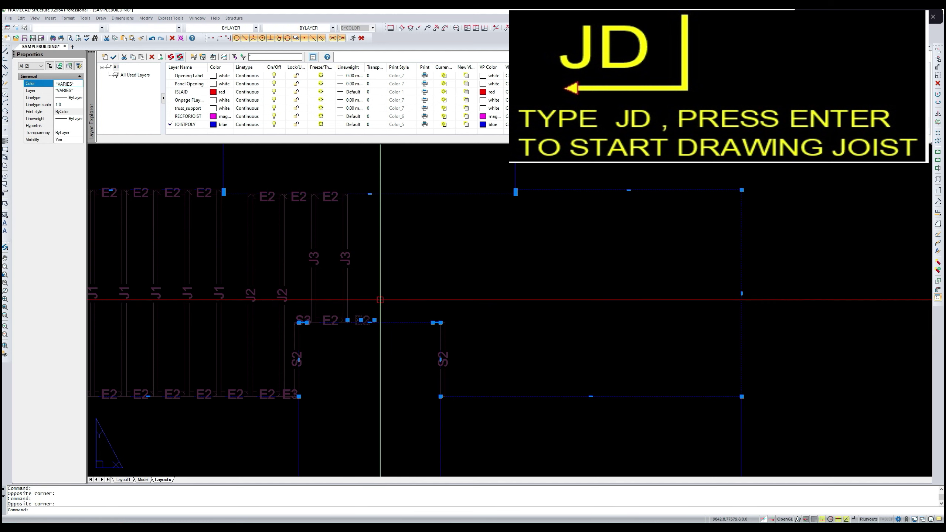
key("Escape")
left_click(361, 319)
key("Delete")
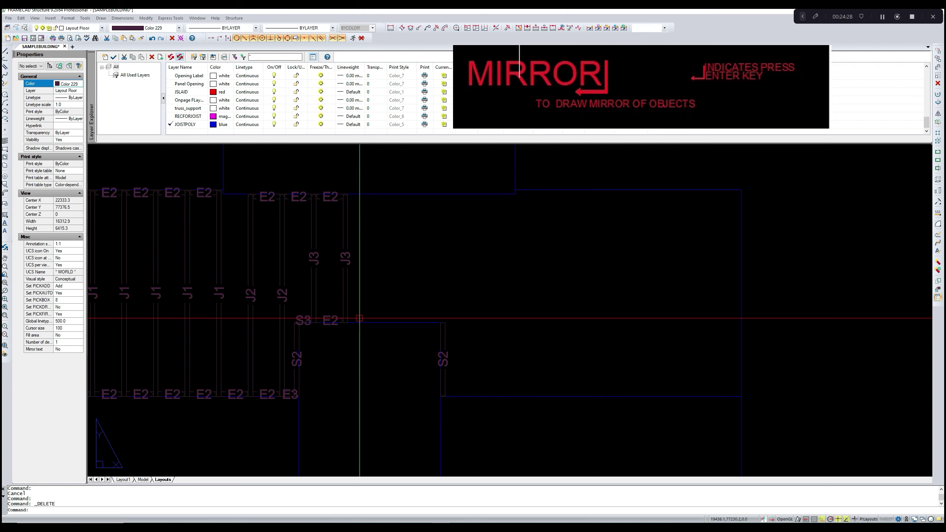
- Start the Mirror command and select the left-half J1, J2 and J3 joists, the S1 side bearer and the upper-edge end bearers
scroll(388, 297, "down", 2)
scroll(454, 296, "down", 2)
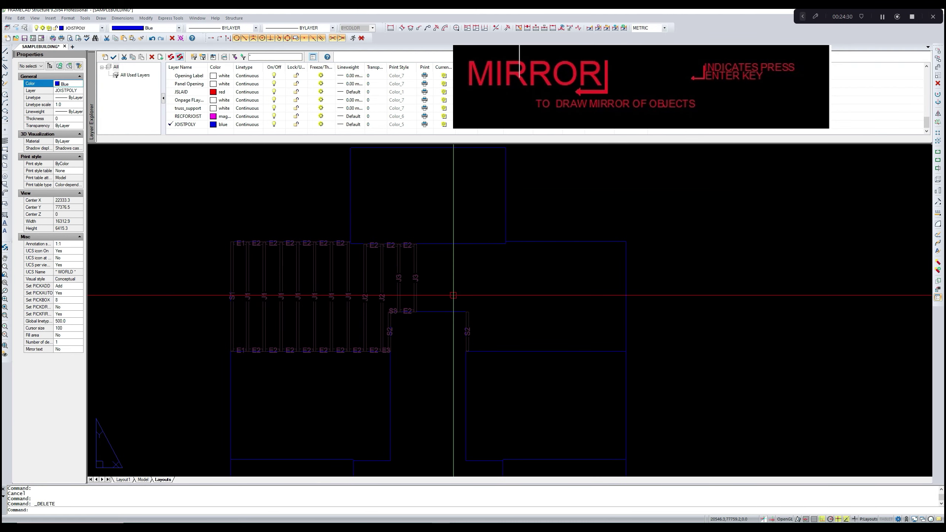
scroll(425, 281, "up", 3)
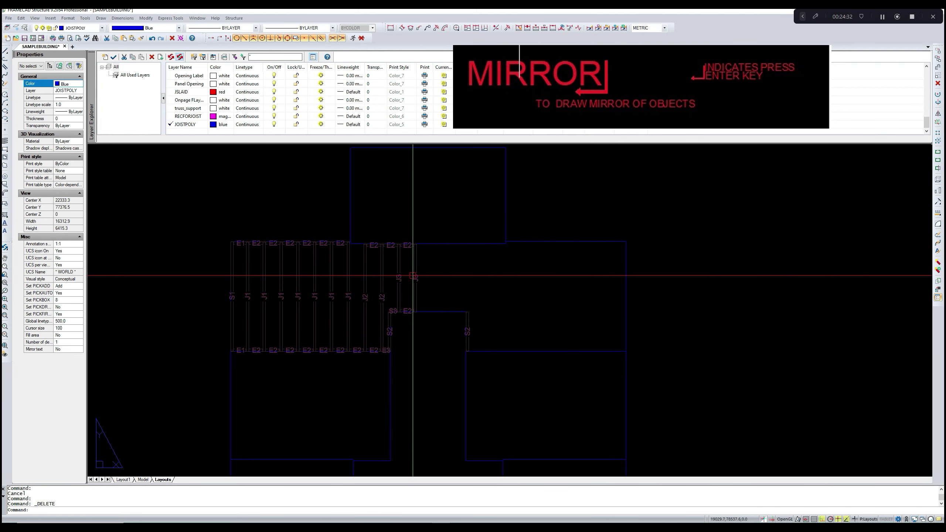
scroll(427, 281, "down", 2)
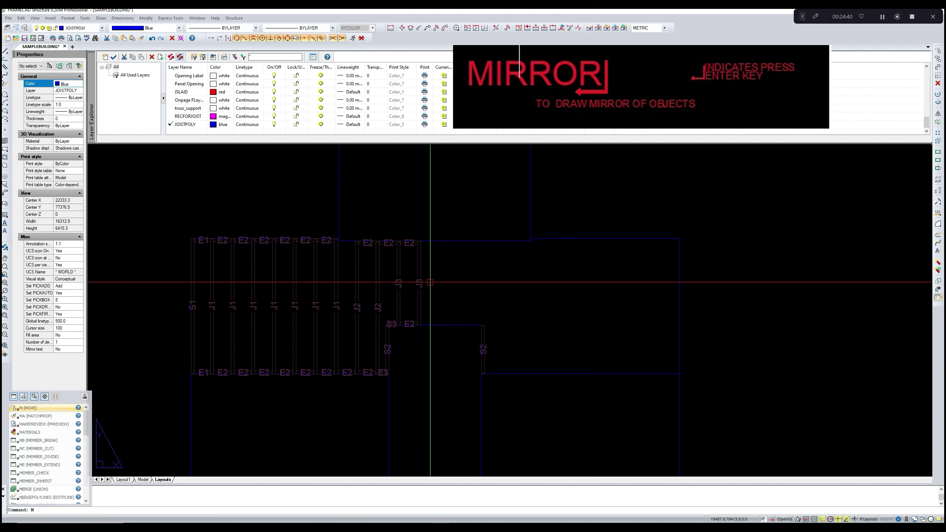
type("i")
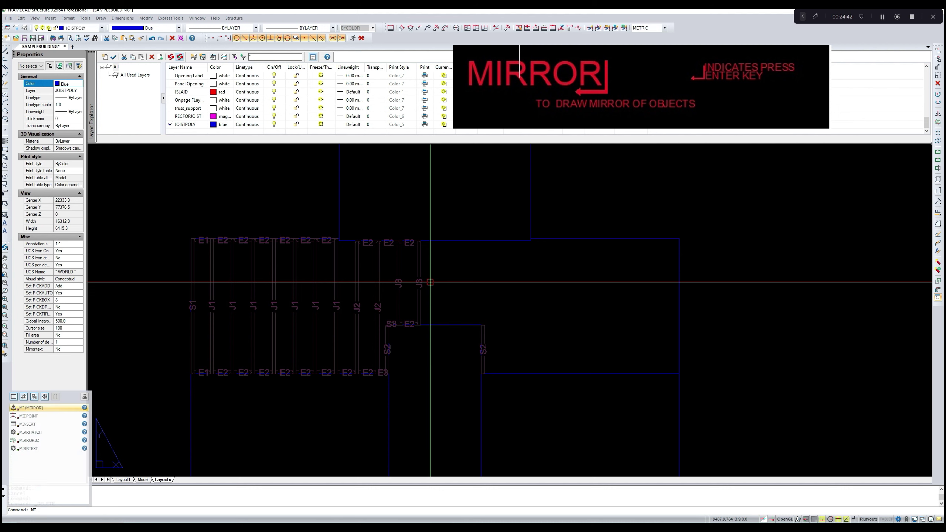
key("Return")
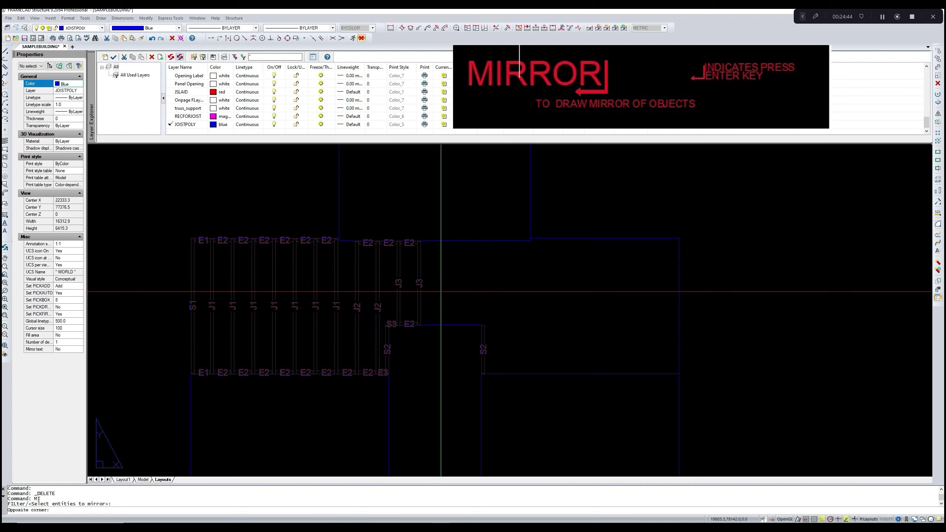
left_click(441, 292)
left_click(215, 278)
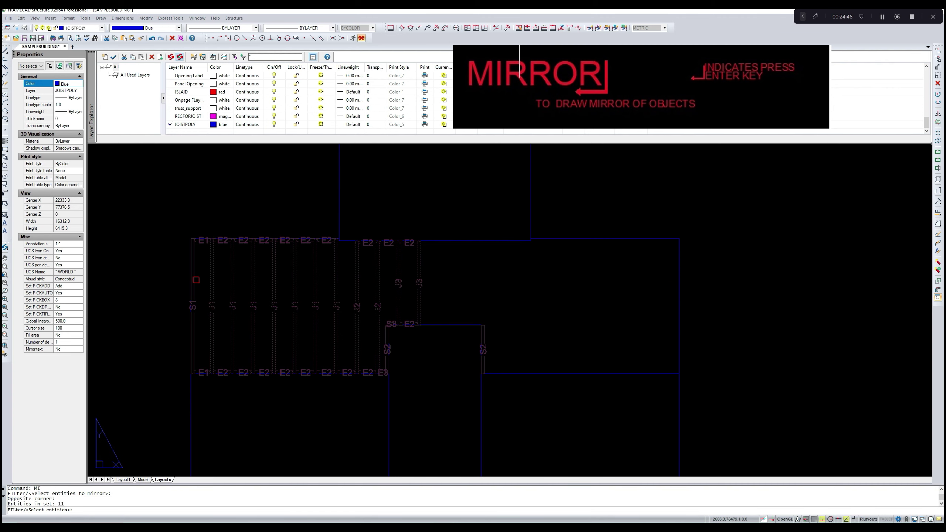
left_click(193, 225)
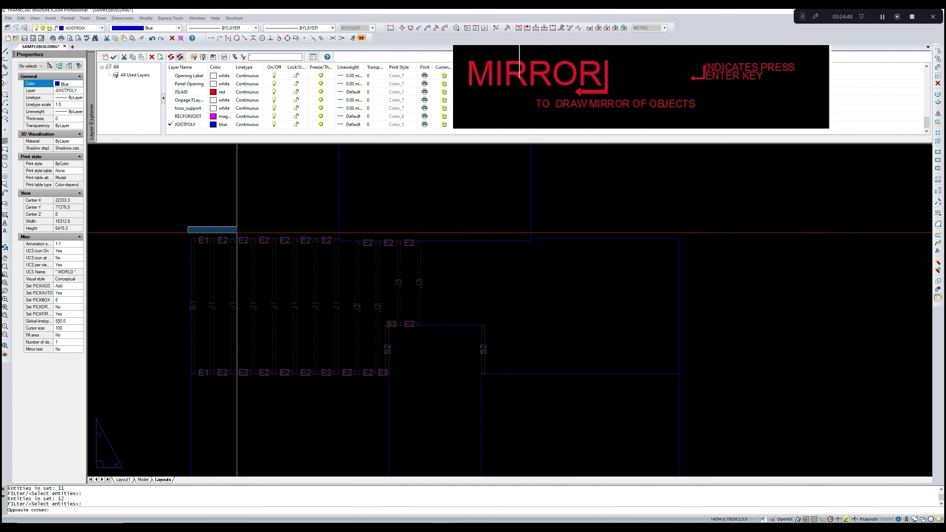
left_click(450, 254)
- Add the S3 bearer at the recess's upper left corner and the left half's lower-edge E1, E2 and E3 end bearers to the mirror selection
scroll(387, 316, "up", 3)
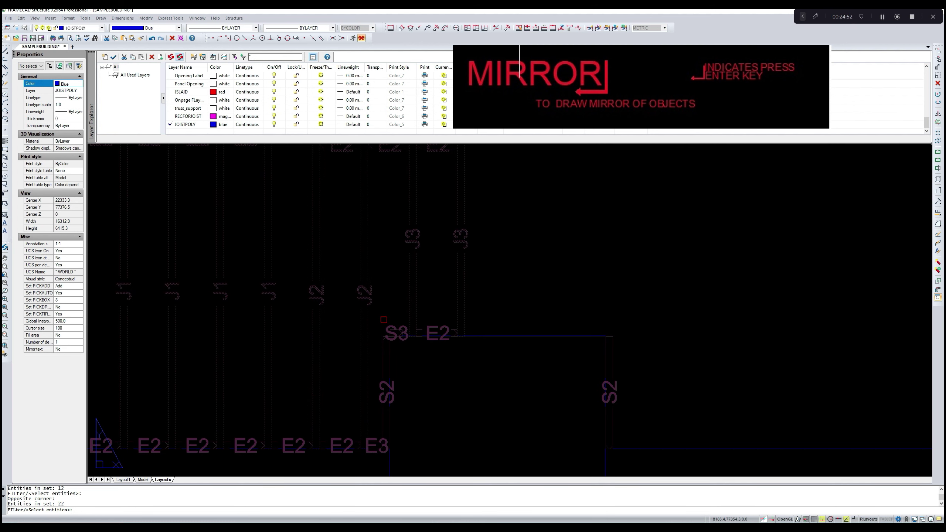
left_click(384, 320)
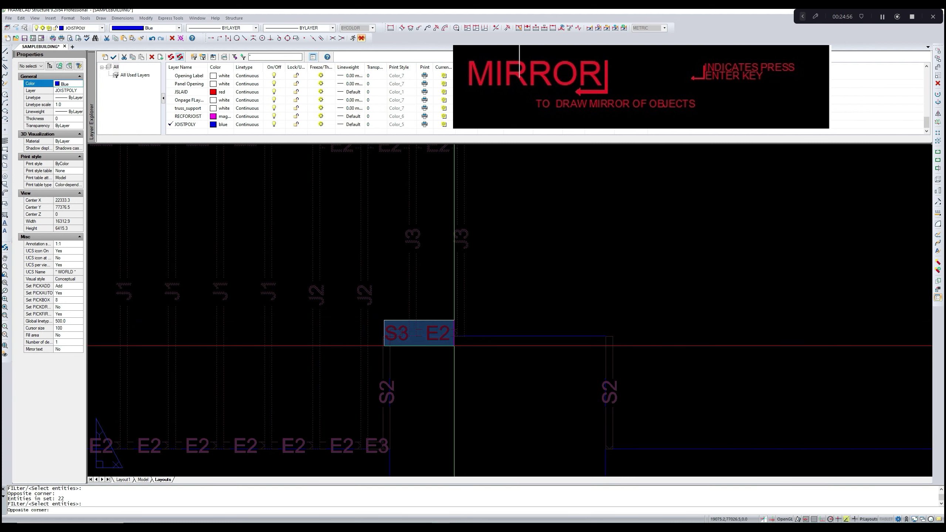
left_click(454, 346)
scroll(471, 291, "down", 2)
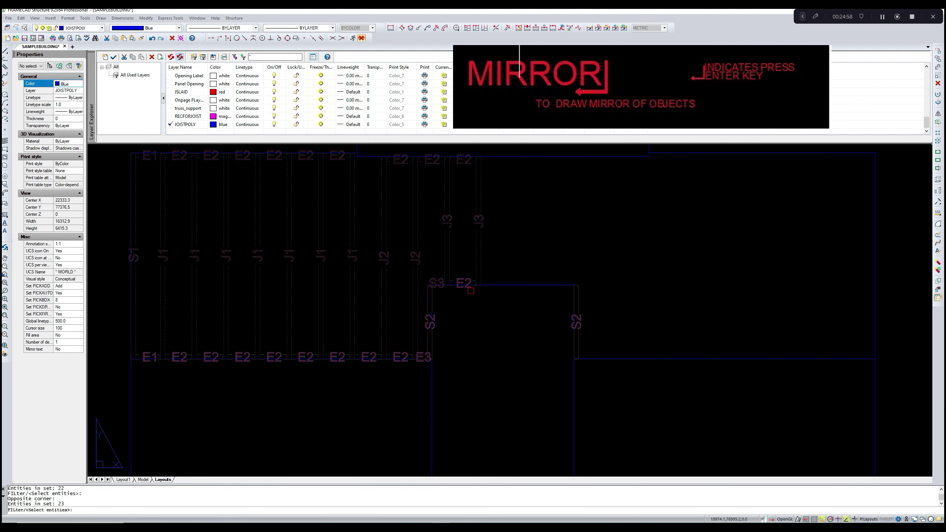
middle_click_drag(458, 307, 479, 288)
left_click(144, 327)
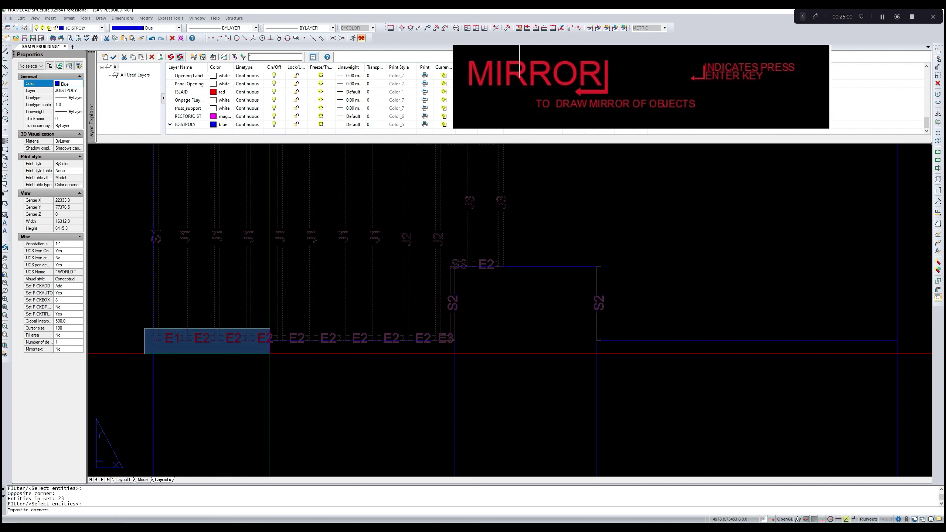
left_click(490, 364)
scroll(455, 338, "up", 2)
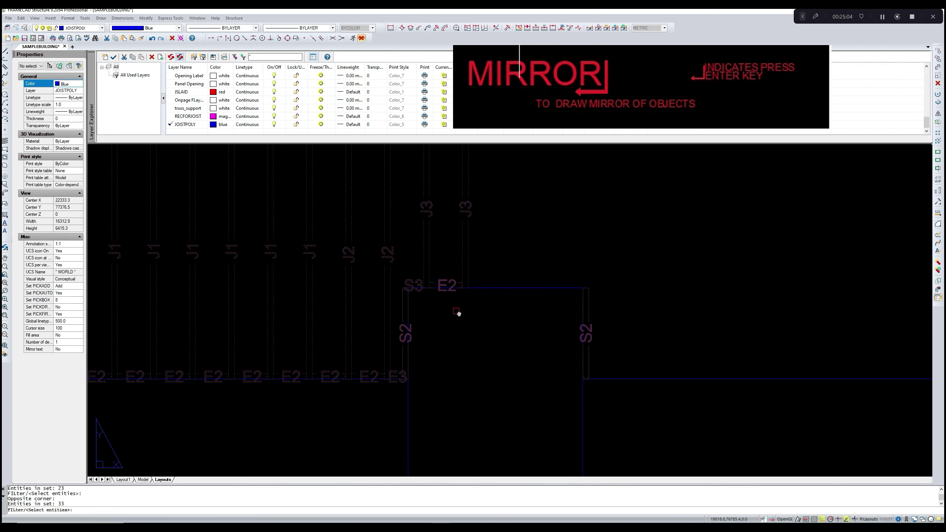
scroll(458, 311, "up", 1)
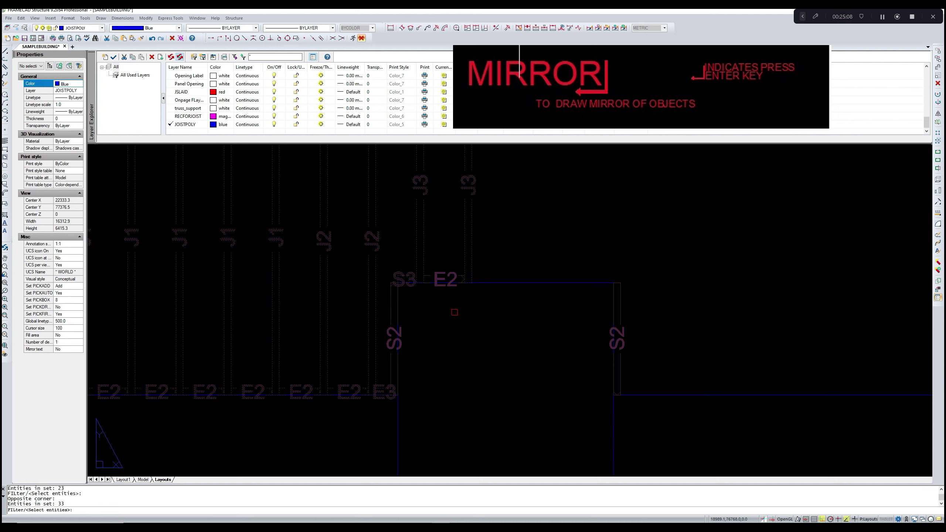
scroll(452, 322, "up", 1)
mouse_move(471, 311)
middle_mouse_down()
mouse_move(451, 321)
mouse_move(449, 347)
middle_mouse_up()
scroll(452, 320, "down", 3)
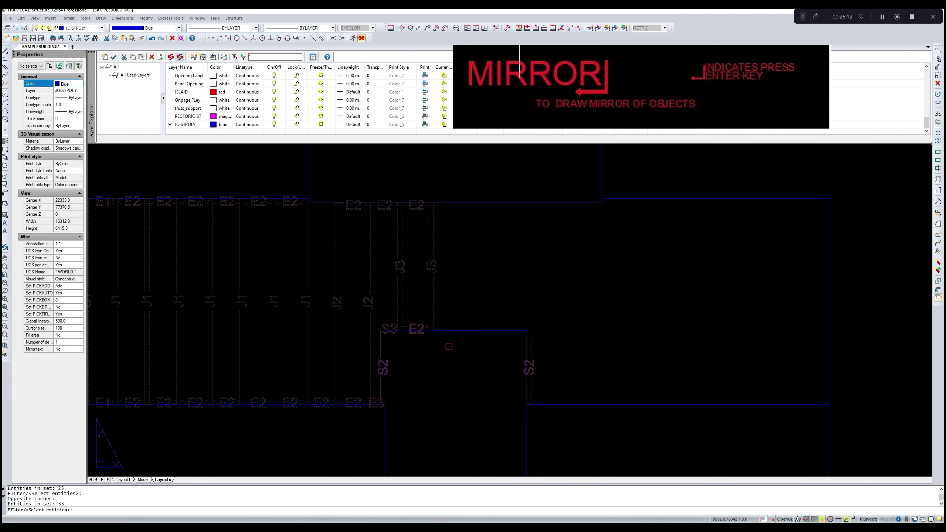
- Mirror the selection across a vertical line from the upper edge's midpoint, perpendicular to the recess's upper edge, keeping the originals
key("Return")
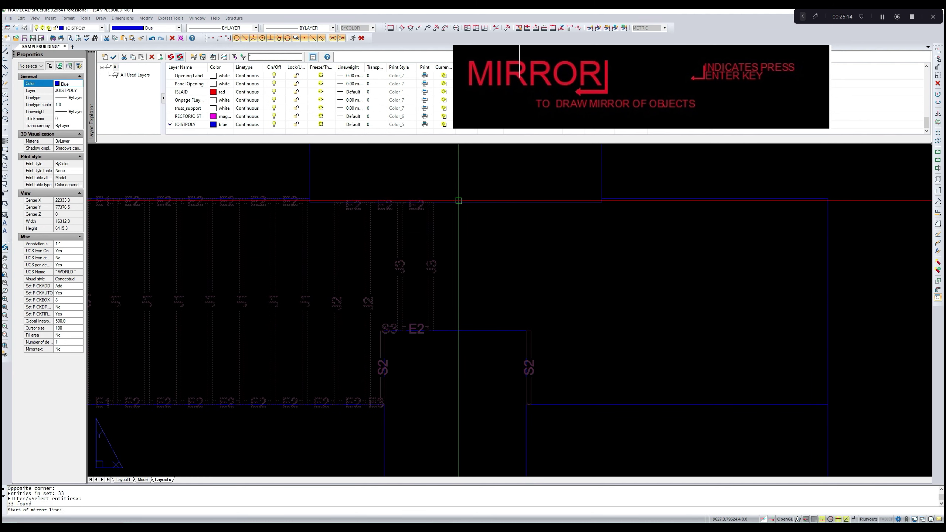
left_click(458, 201)
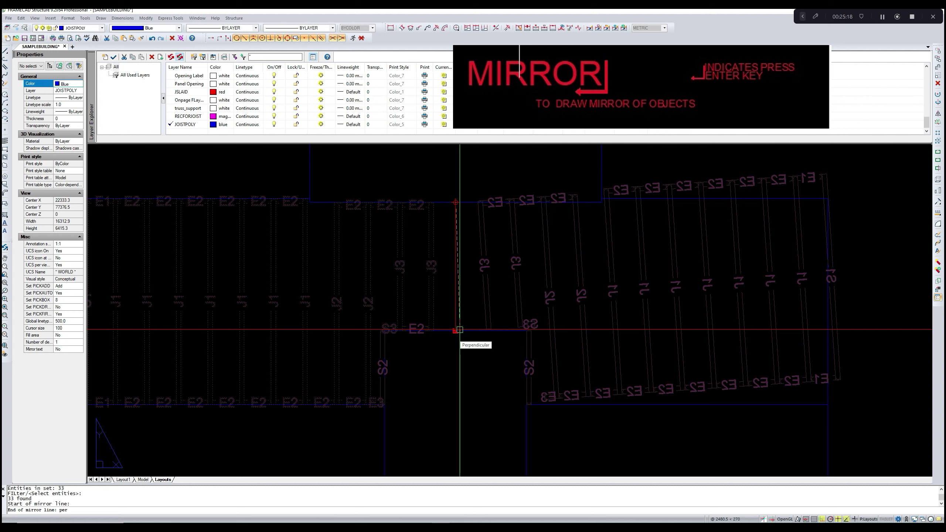
key("Return")
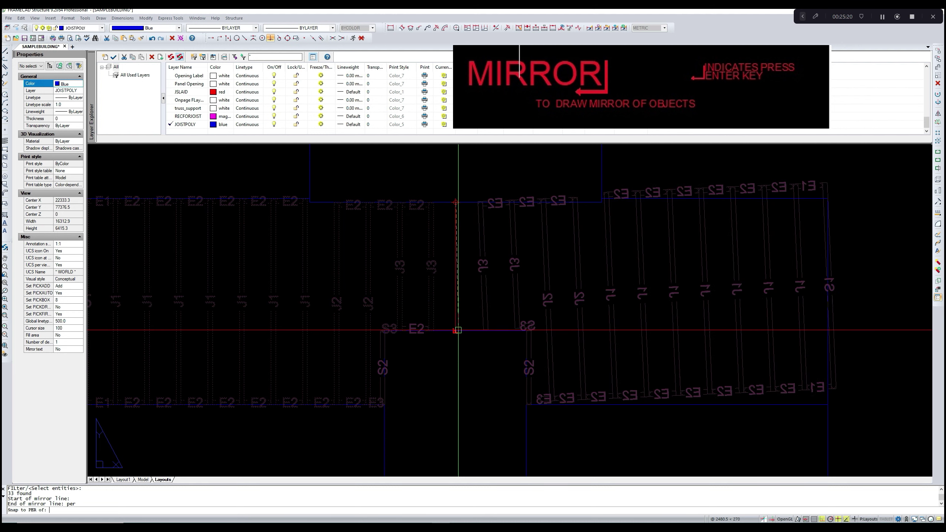
left_click(456, 330)
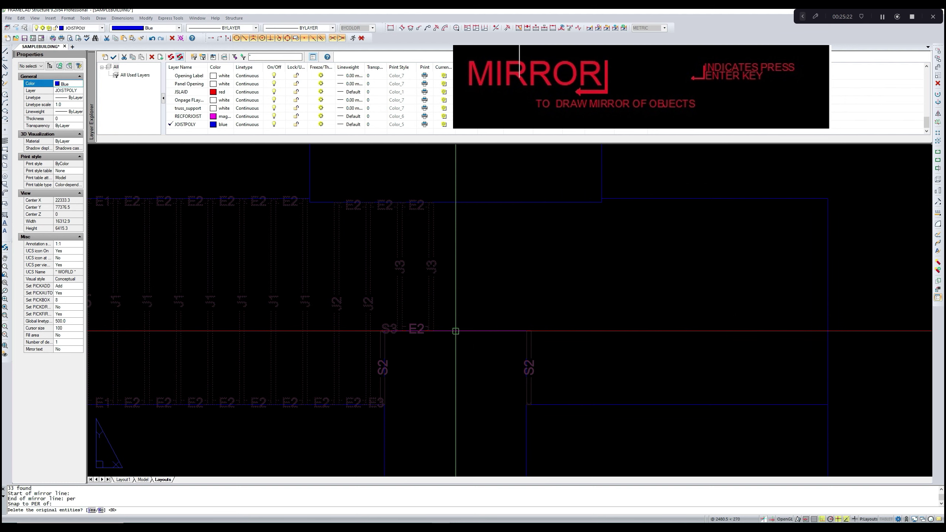
key("Return")
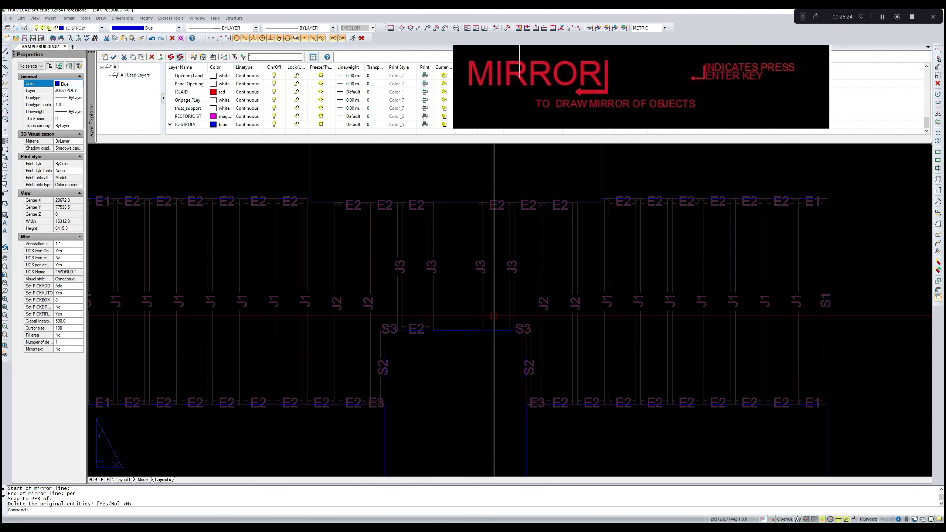
- Delete the S2 side bearer along the left side of the central recess
mouse_move(404, 336)
middle_mouse_down()
mouse_move(422, 325)
mouse_move(425, 302)
middle_mouse_up()
scroll(422, 325, "up", 3)
left_click(413, 319)
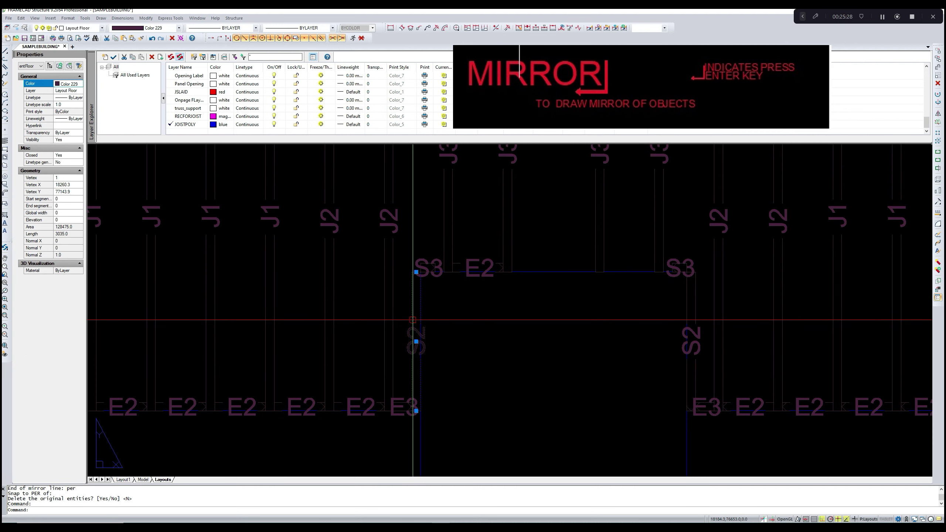
key("Delete")
- Stretch the right end of the E3 end bearer left of the recess perpendicular to the recess's left edge line
middle_click_drag(433, 331, 435, 323)
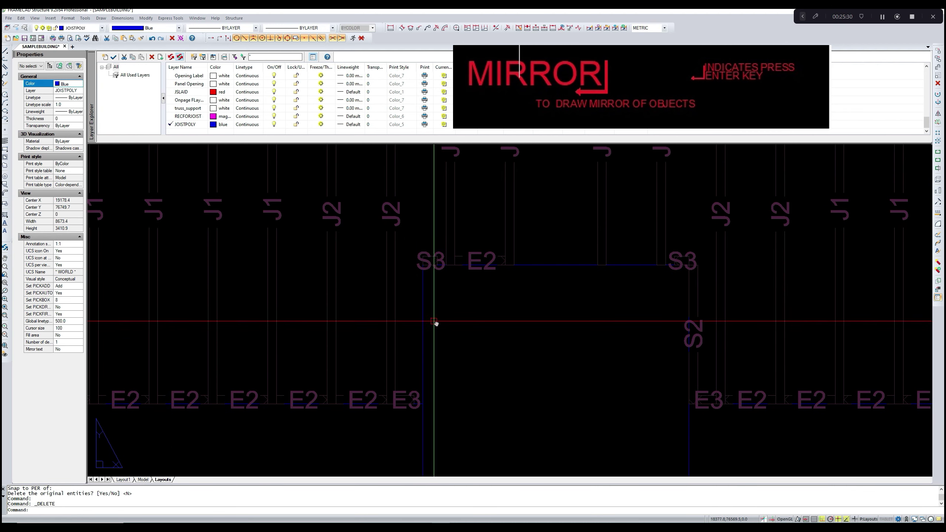
left_click(409, 395)
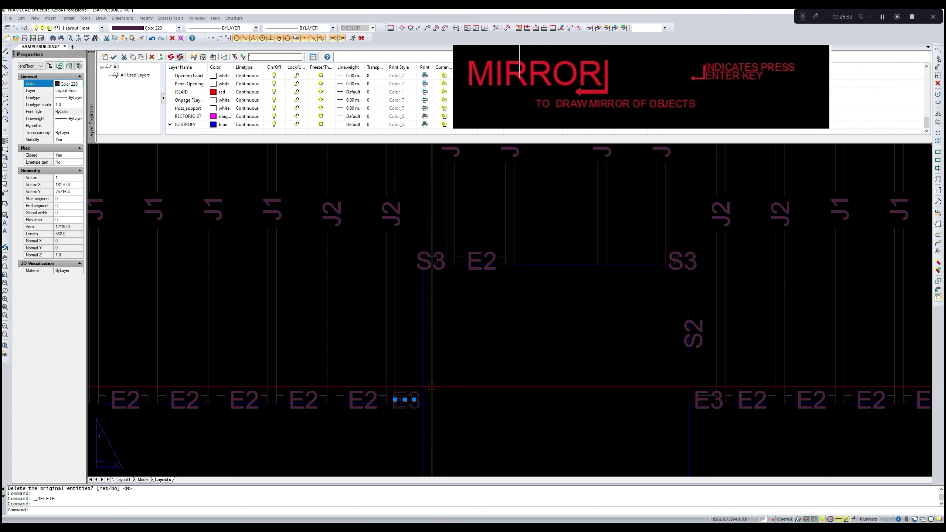
scroll(428, 395, "up", 4)
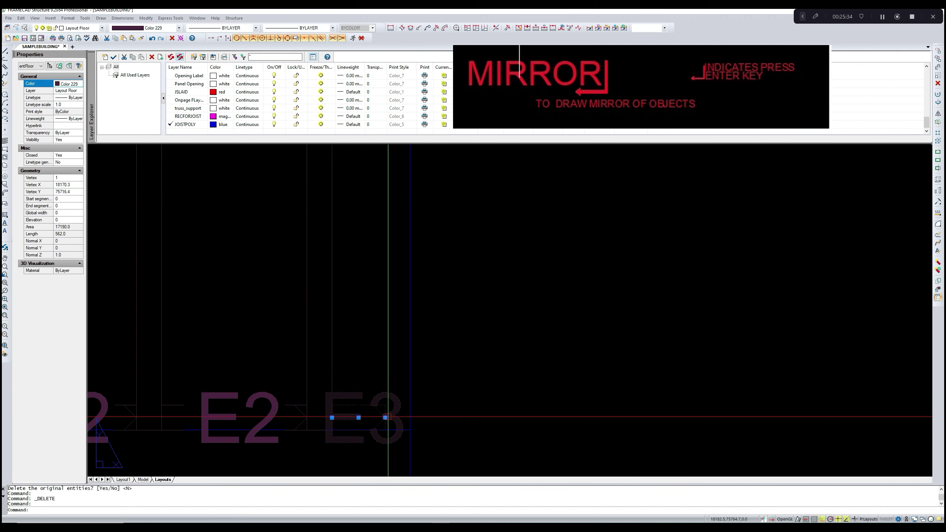
scroll(389, 417, "up", 3)
left_click(382, 416)
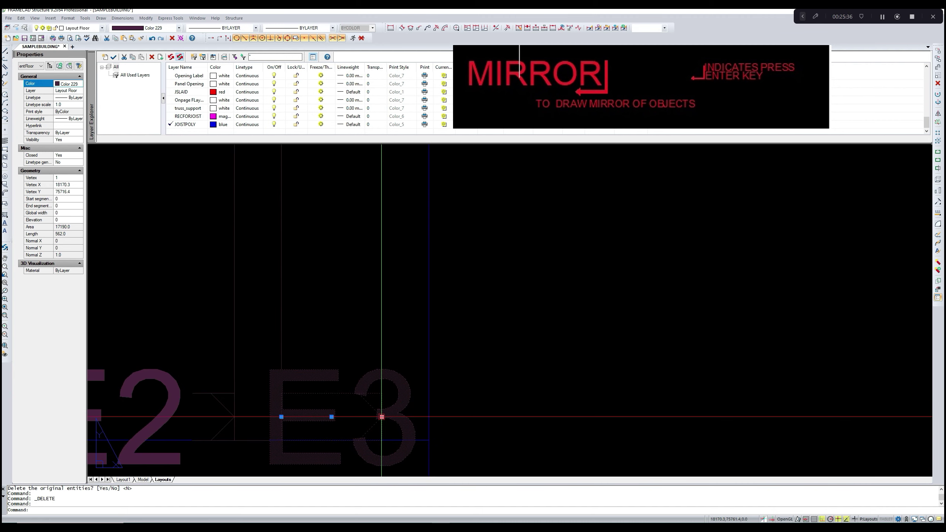
left_click(381, 417)
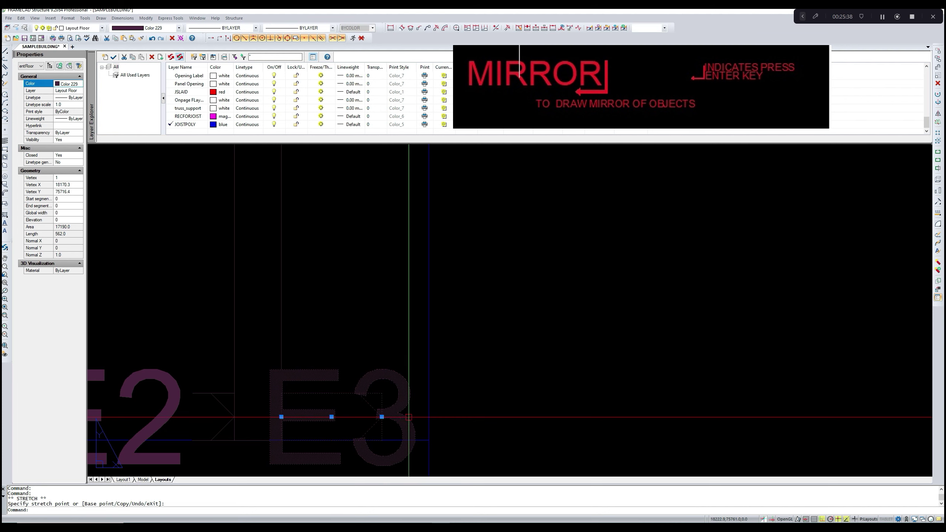
scroll(427, 417, "up", 3)
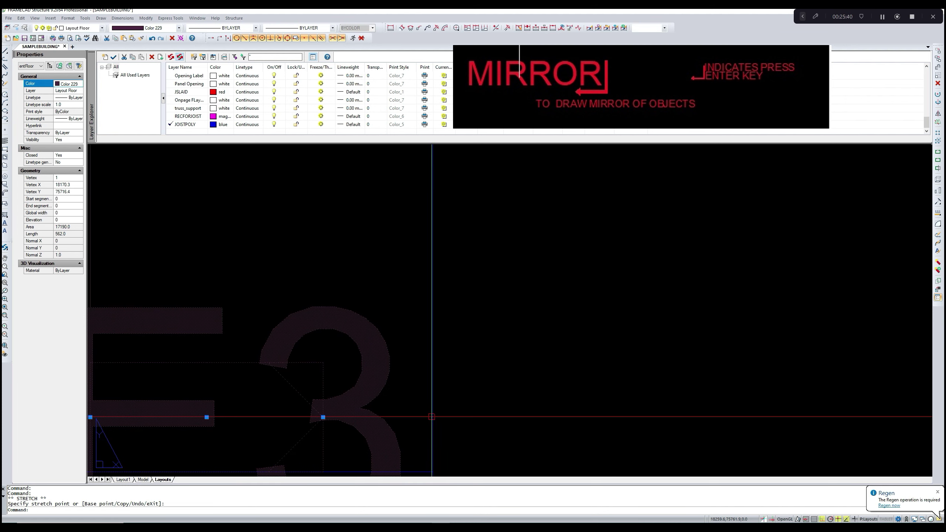
left_click(322, 418)
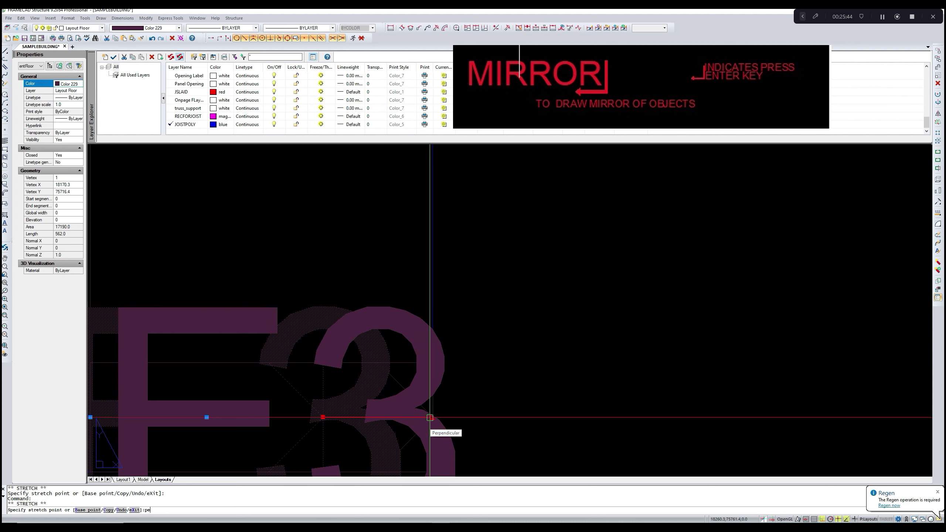
key("Return")
key("Escape")
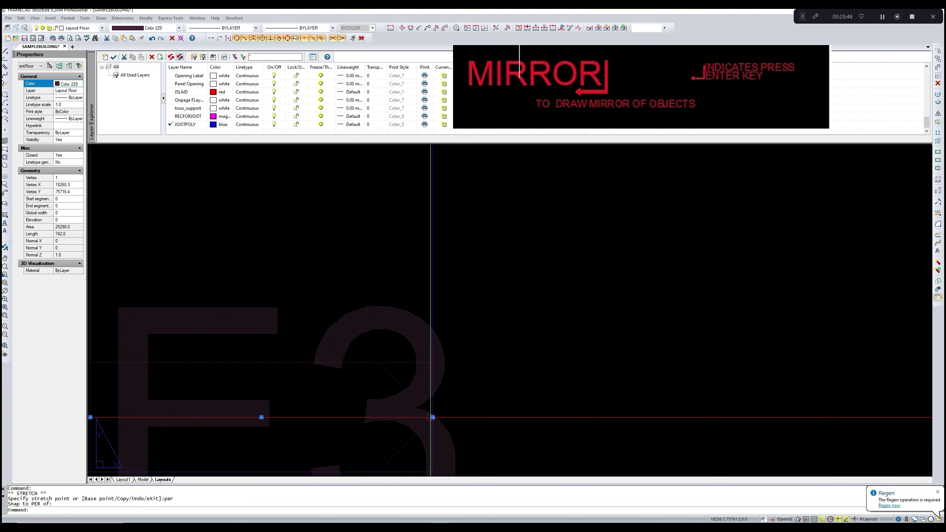
- Delete the S2 side bearer along the right side of the central recess
scroll(432, 416, "down", 5)
scroll(487, 402, "down", 3)
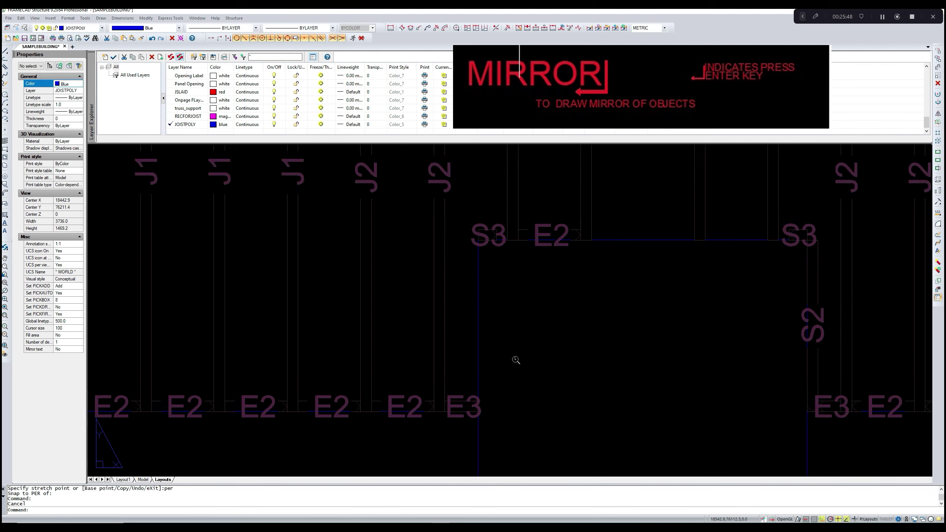
scroll(516, 359, "up", 1)
middle_click_drag(519, 360, 464, 357)
middle_click_drag(739, 391, 516, 357)
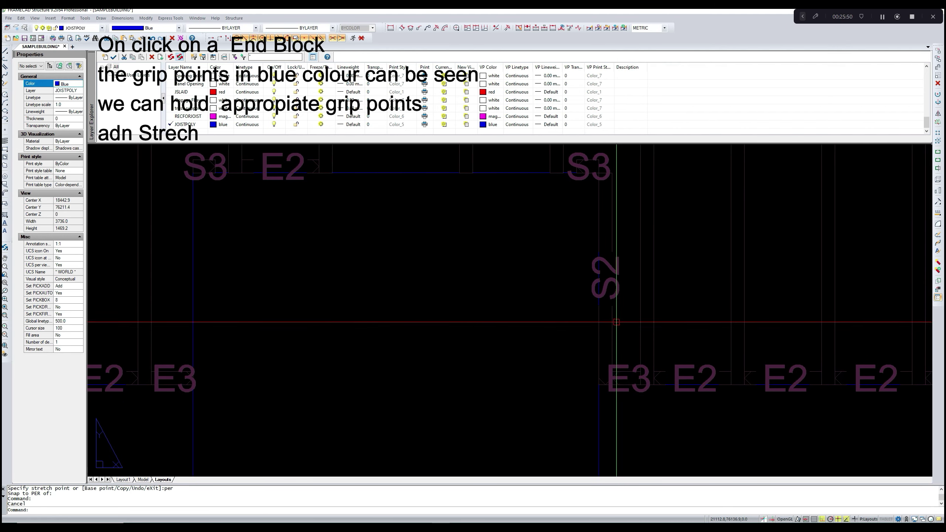
left_click(613, 323)
key("Delete")
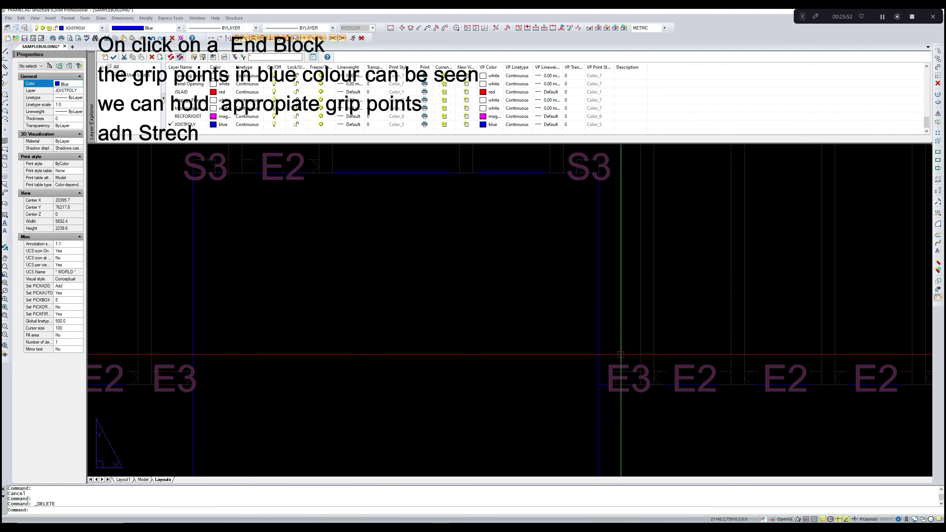
- Stretch the left end of the E3 end bearer right of the recess to the recess's right edge line
scroll(614, 373, "up", 2)
left_click(607, 381)
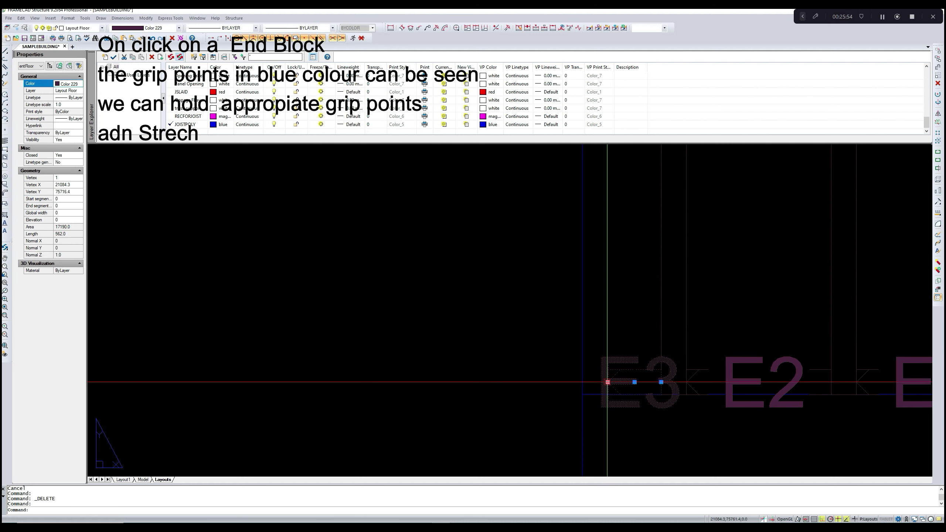
left_click(608, 382)
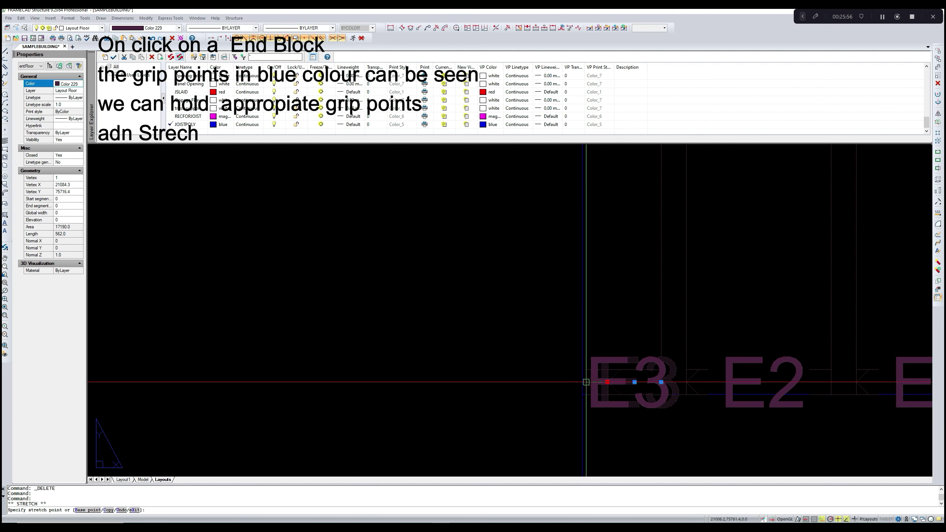
key("Escape")
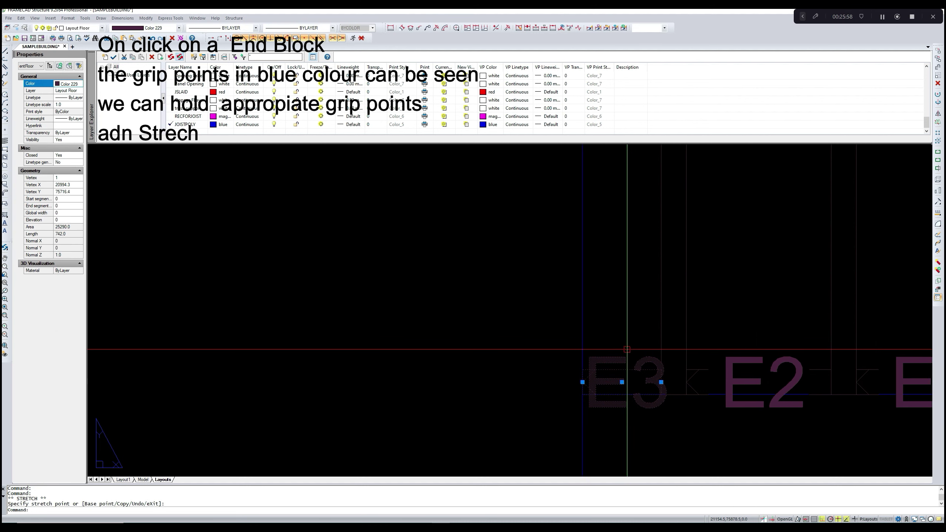
key("Escape")
scroll(627, 350, "down", 3)
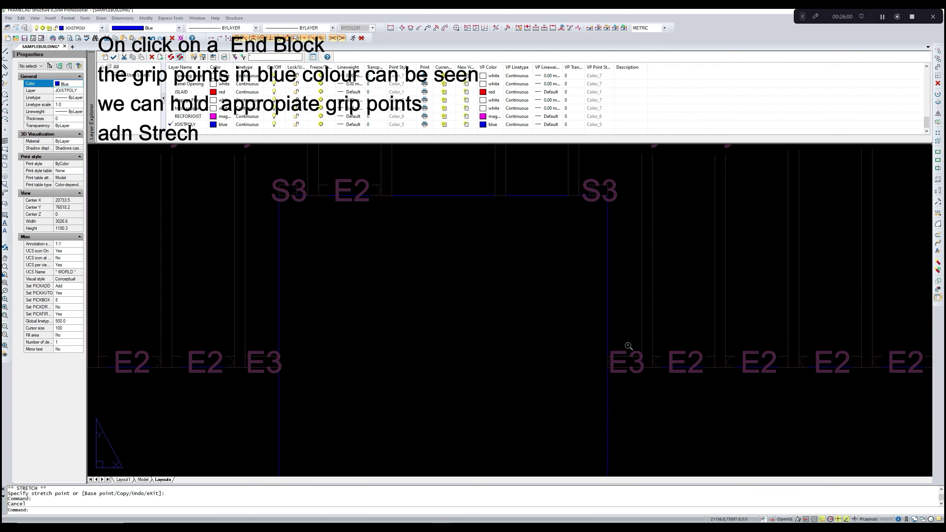
- Delete the two S3 side bearers at the upper corners of the central recess
middle_click_drag(525, 342, 527, 374)
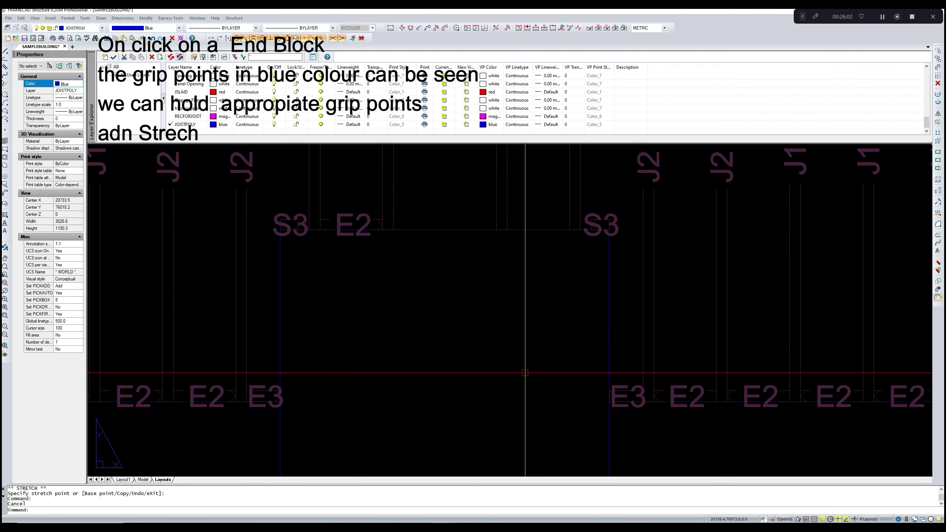
scroll(339, 244, "up", 3)
left_click(260, 206)
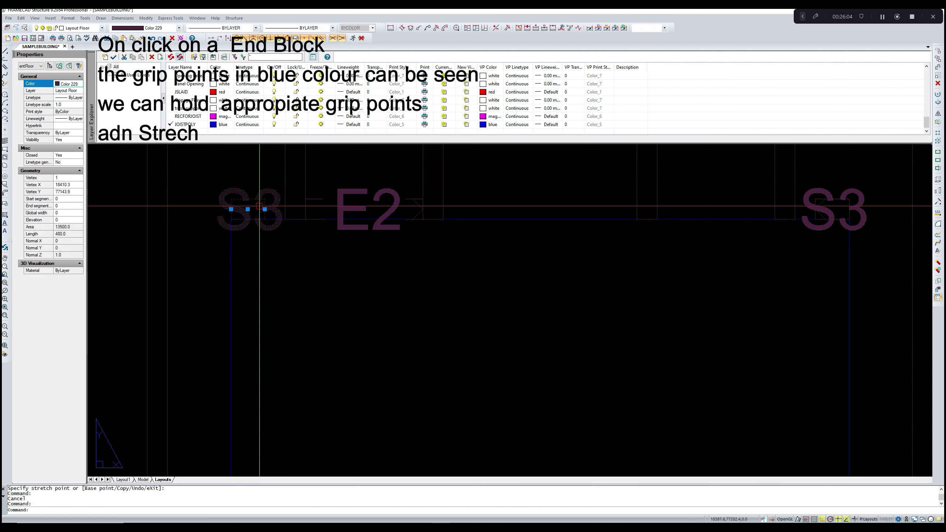
key("Delete")
scroll(260, 207, "down", 2)
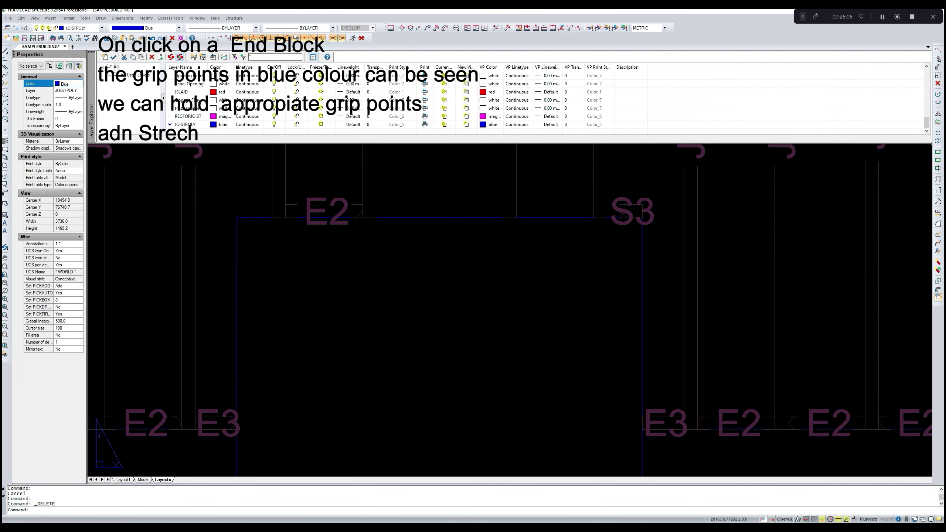
middle_click_drag(261, 220, 174, 258)
left_click(554, 245)
key("Delete")
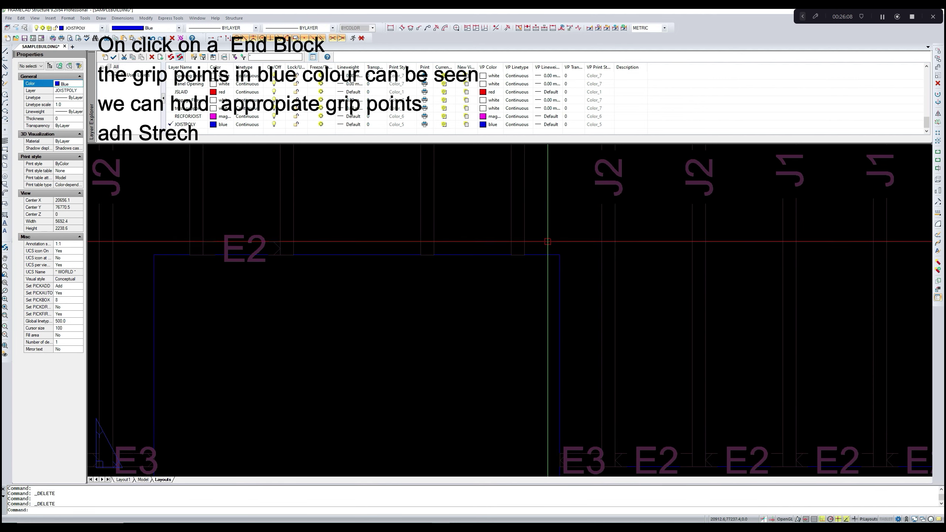
- Copy the E2 end bearer on the recess's upper edge into the neighbouring joist bay to its left, at the recess's upper left corner
scroll(411, 262, "down", 2)
scroll(369, 252, "up", 3)
middle_click_drag(404, 225, 394, 246)
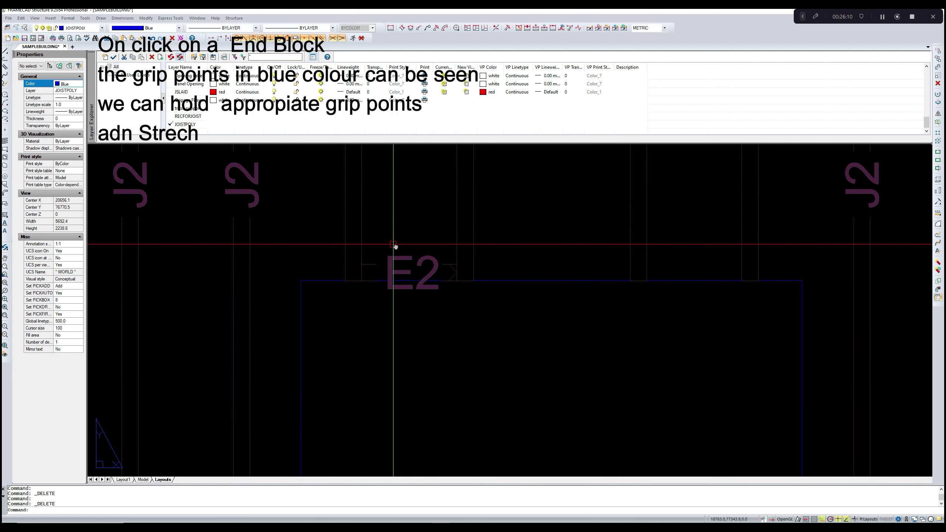
scroll(394, 240, "down", 2)
type("op")
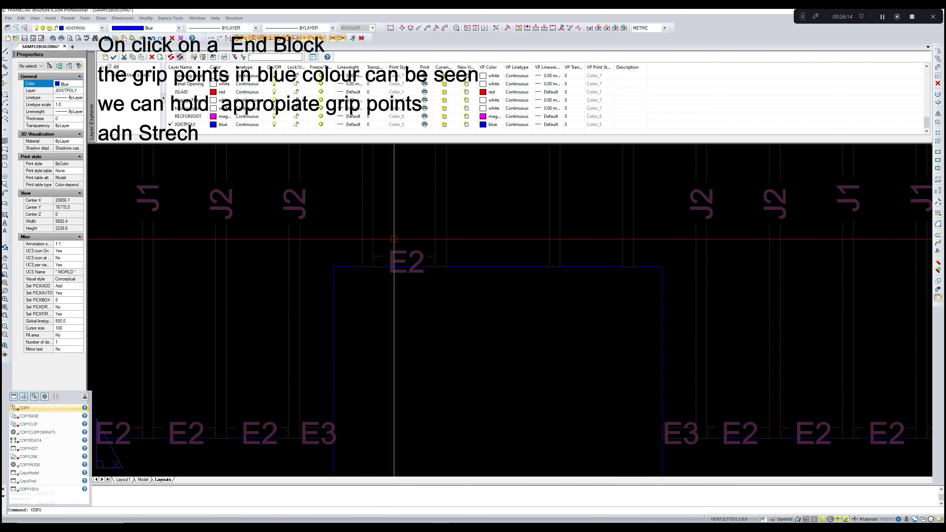
key("Return")
left_click(428, 257)
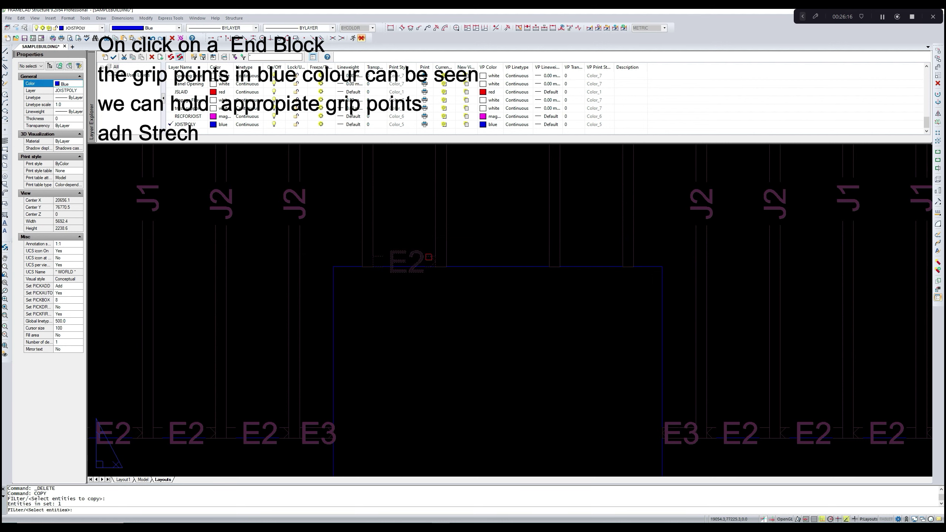
key("Return")
left_click(436, 267)
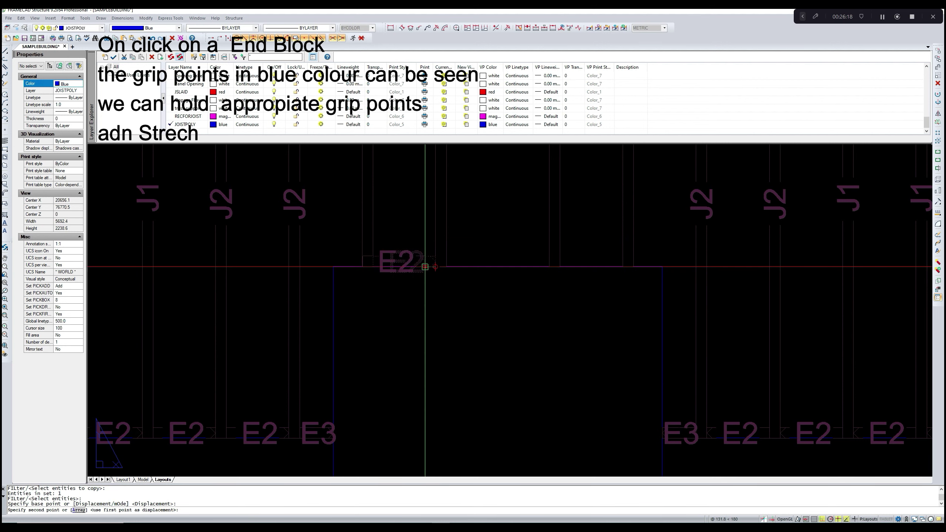
left_click(361, 266)
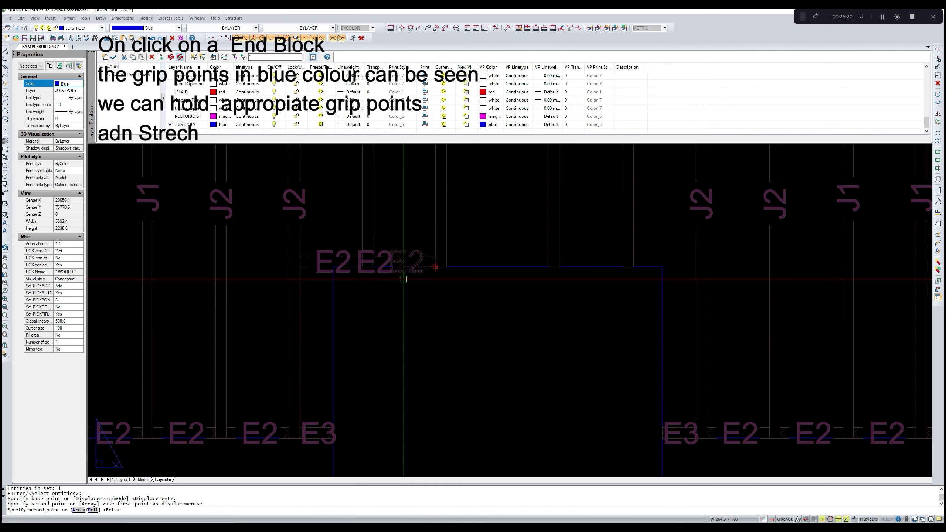
key("Escape")
- Copy the two E2 end bearers on the recess's upper edge to the right half, starting at the right face of the third J3 joist
scroll(404, 279, "down", 3)
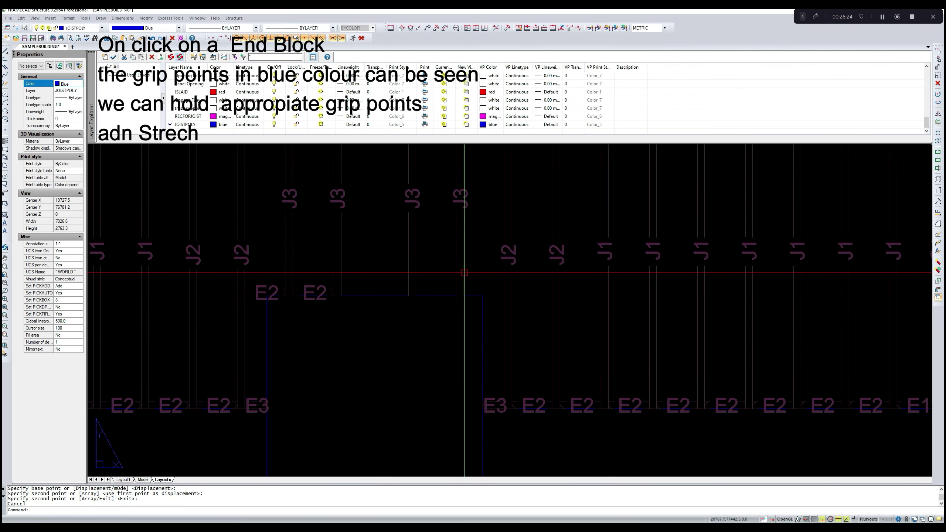
mouse_move(464, 273)
middle_mouse_down()
mouse_move(511, 278)
mouse_move(475, 296)
middle_mouse_up()
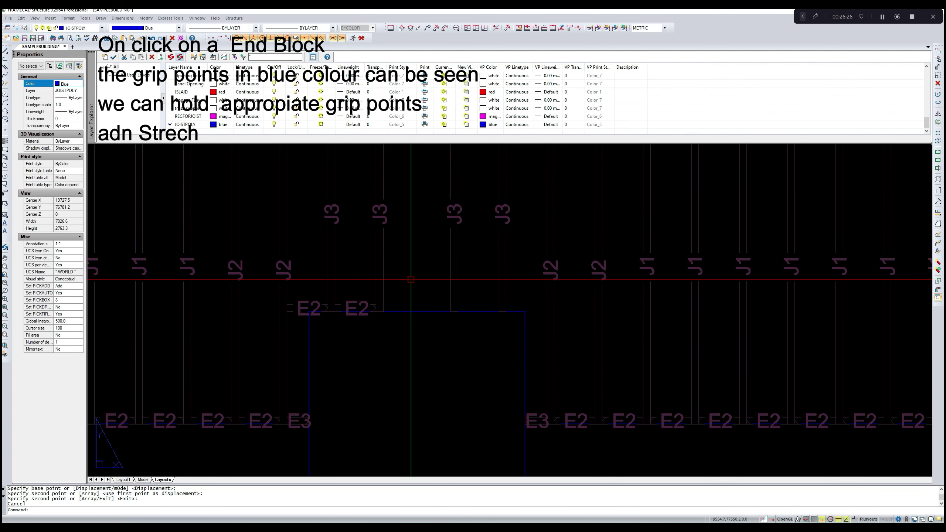
type("COPY")
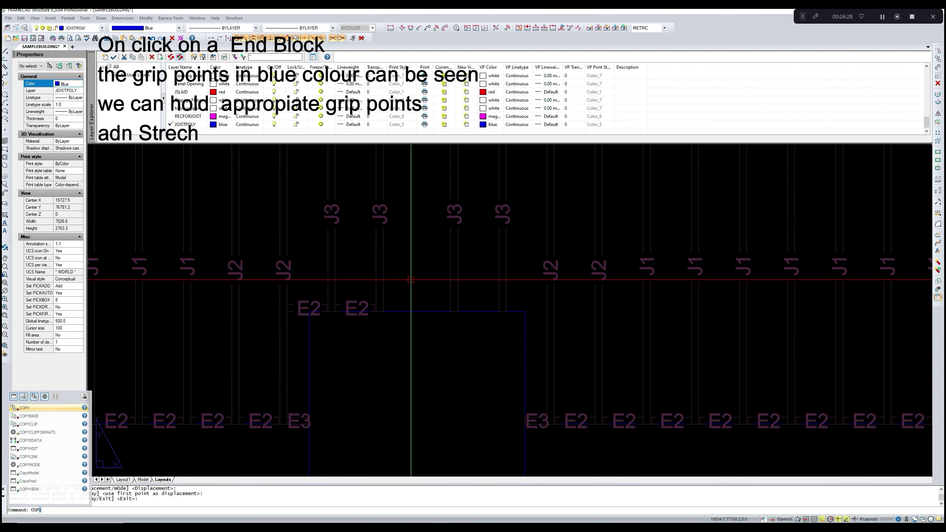
key("Return")
left_click(259, 296)
left_click(379, 326)
scroll(328, 312, "up", 2)
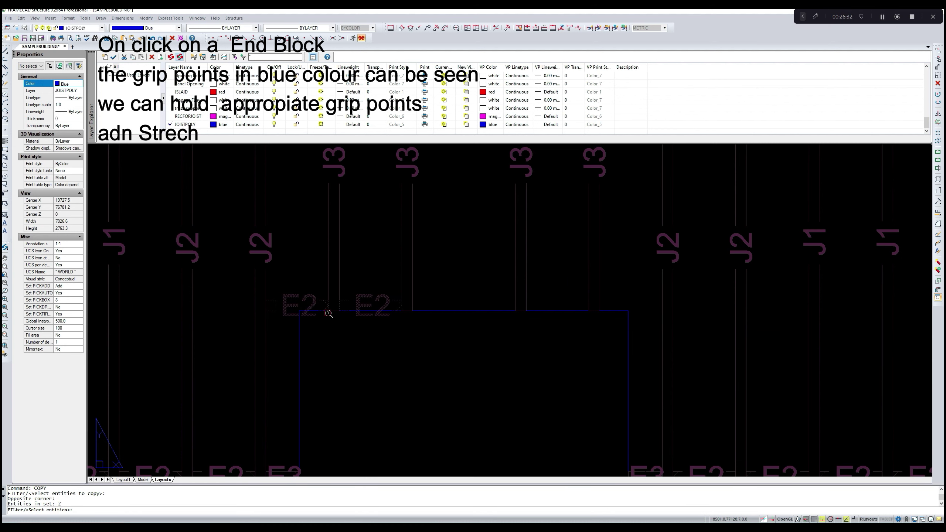
key("Return")
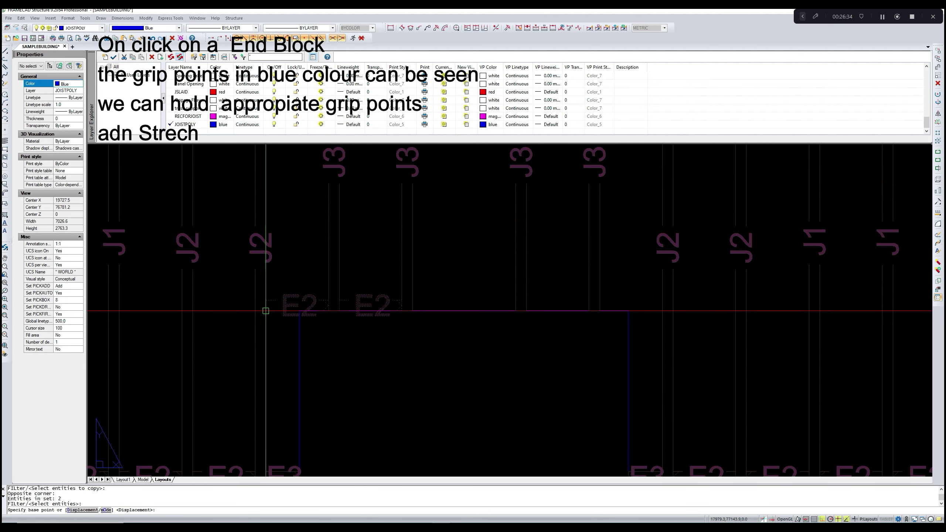
left_click(265, 311)
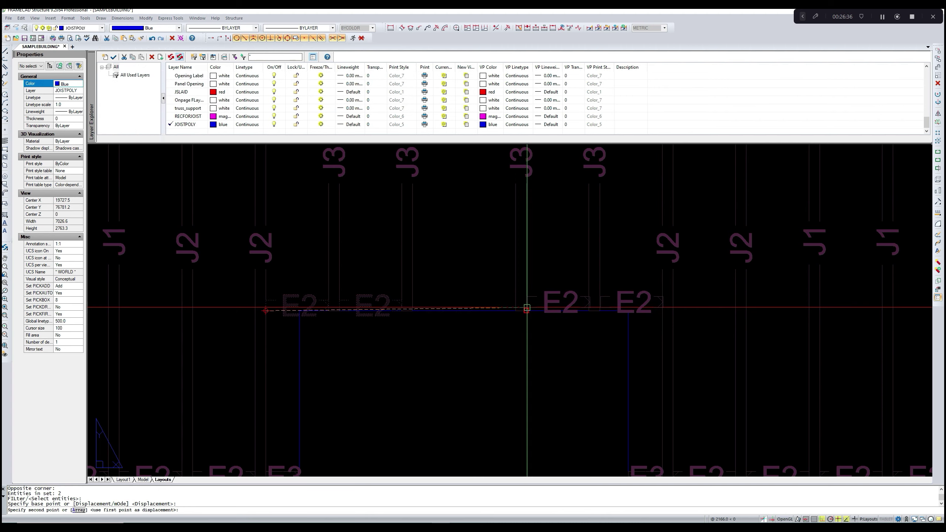
scroll(529, 310, "up", 5)
scroll(529, 310, "up", 3)
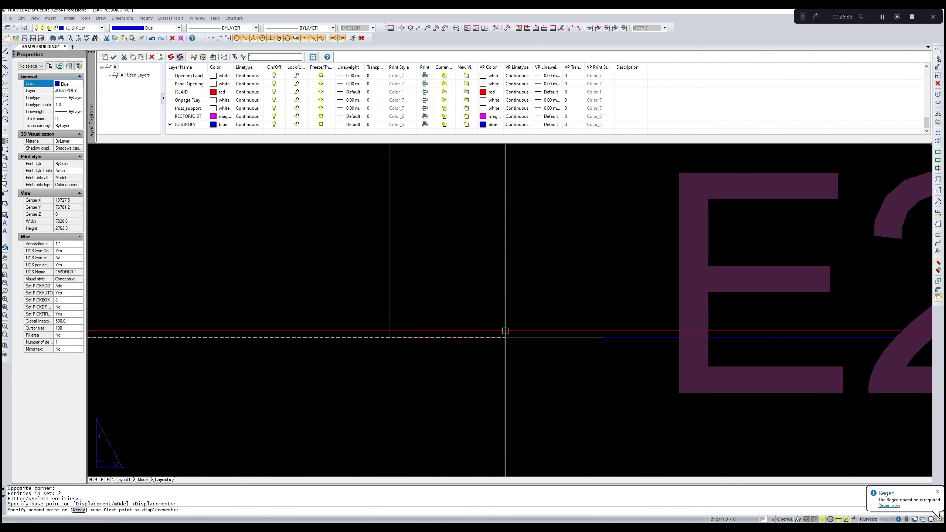
left_click(499, 337)
scroll(500, 337, "down", 10)
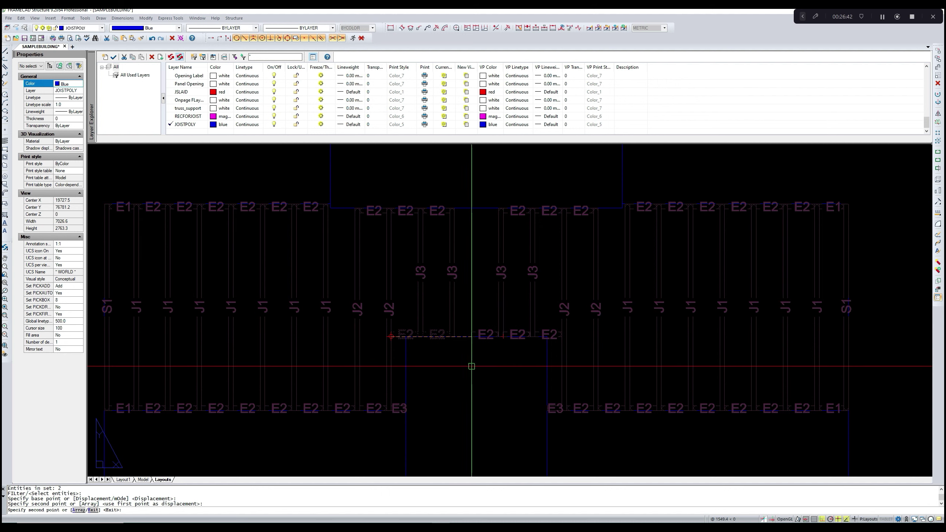
key("Escape")
- Add a joist by points, starting at the midpoint of the upper boundary edge above the central recess
scroll(503, 354, "down", 3)
scroll(489, 295, "up", 3)
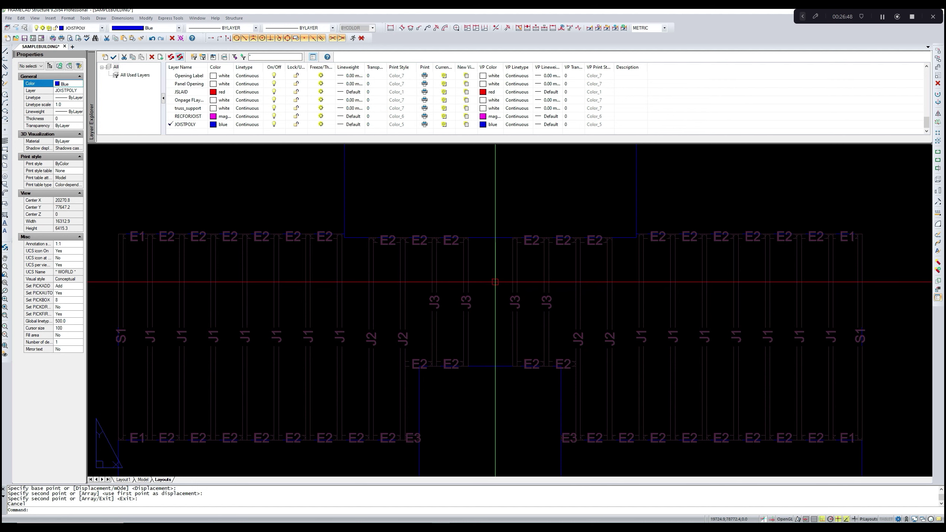
scroll(494, 281, "down", 1)
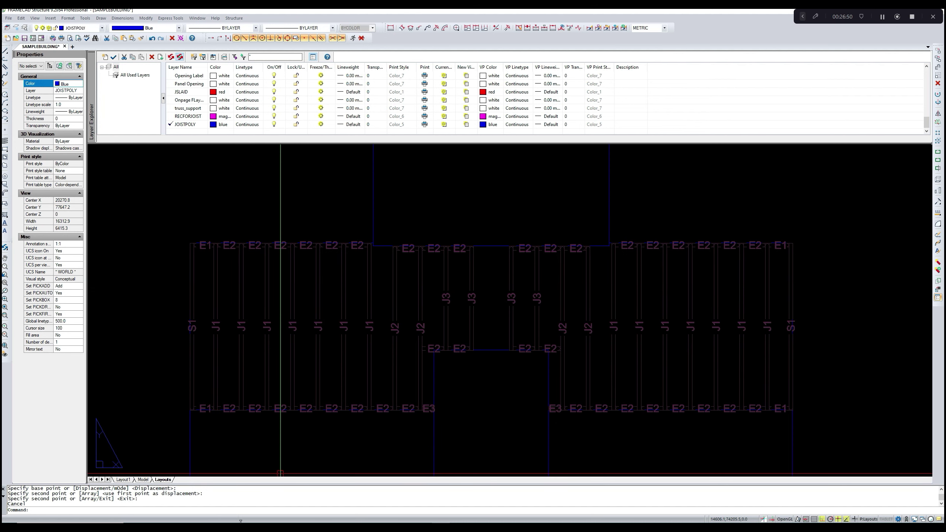
type("DD")
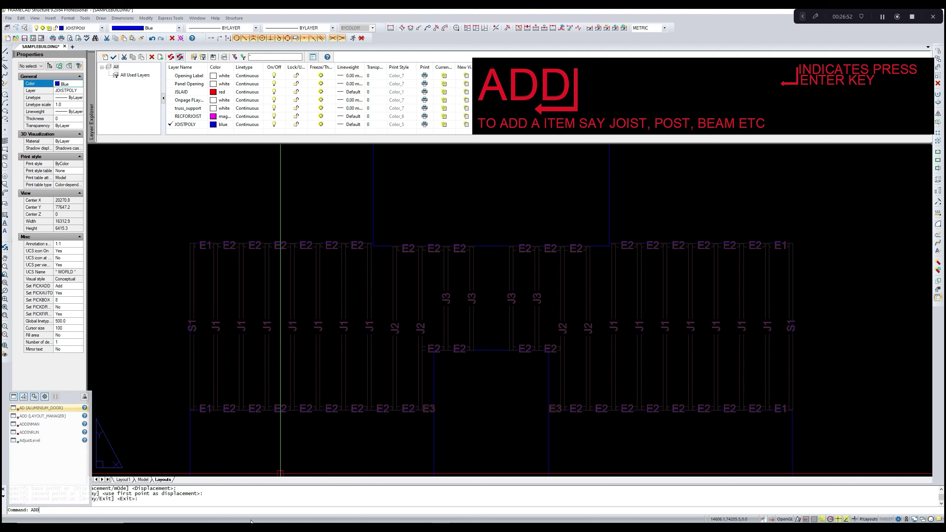
key("Return")
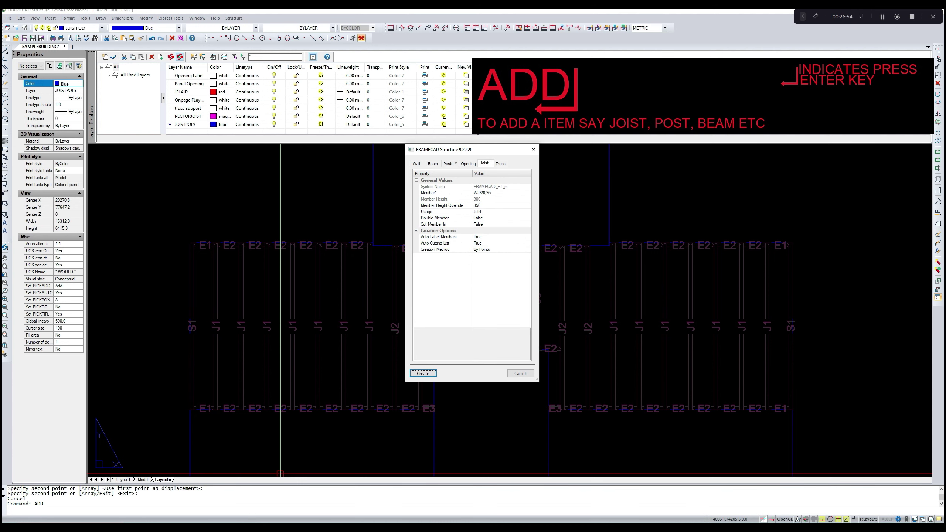
left_click(445, 164)
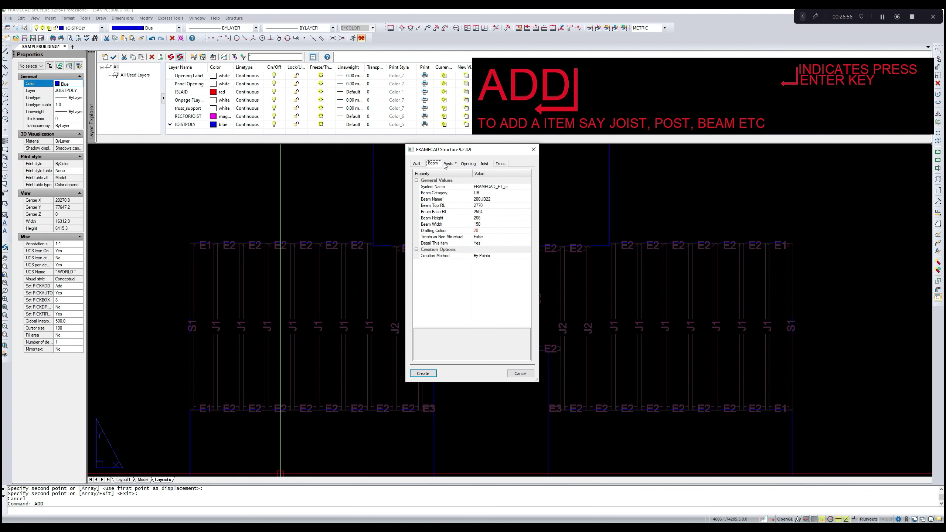
left_click(482, 164)
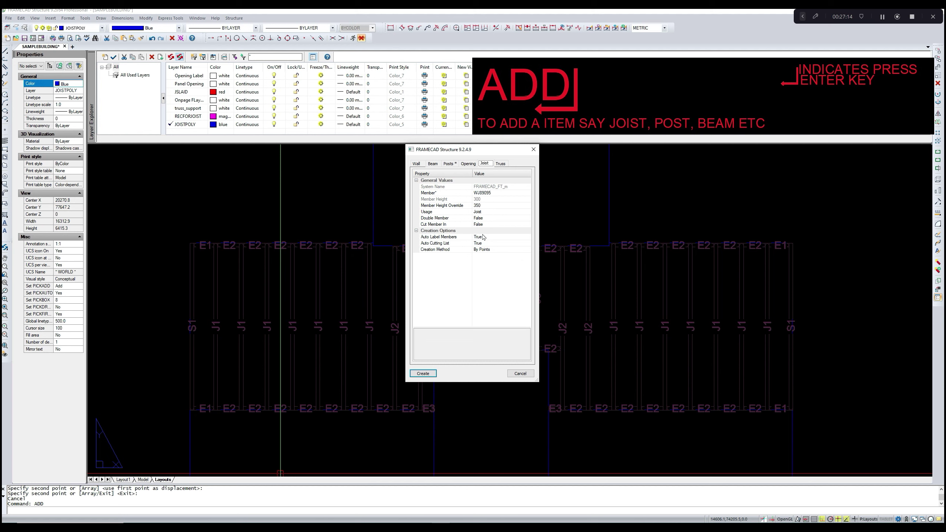
left_click(425, 373)
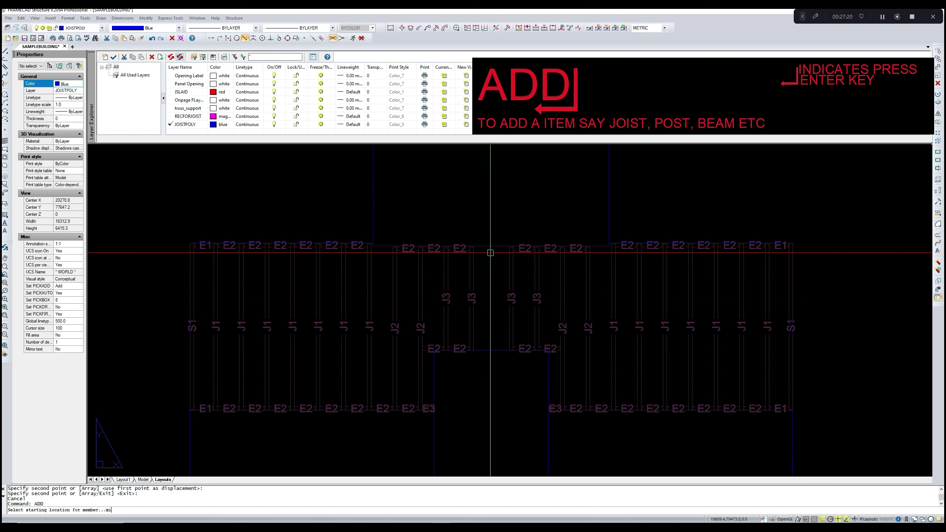
key("Return")
left_click(492, 246)
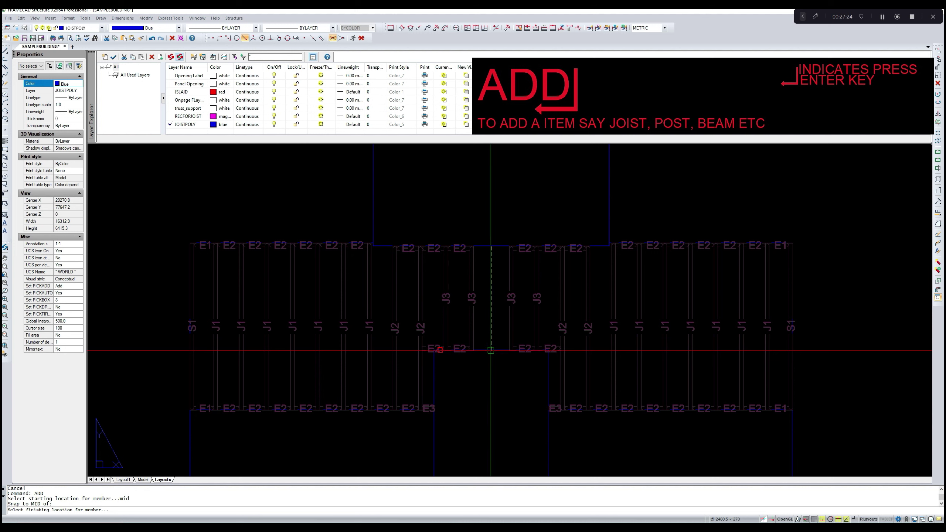
type("e")
type("erpeerper")
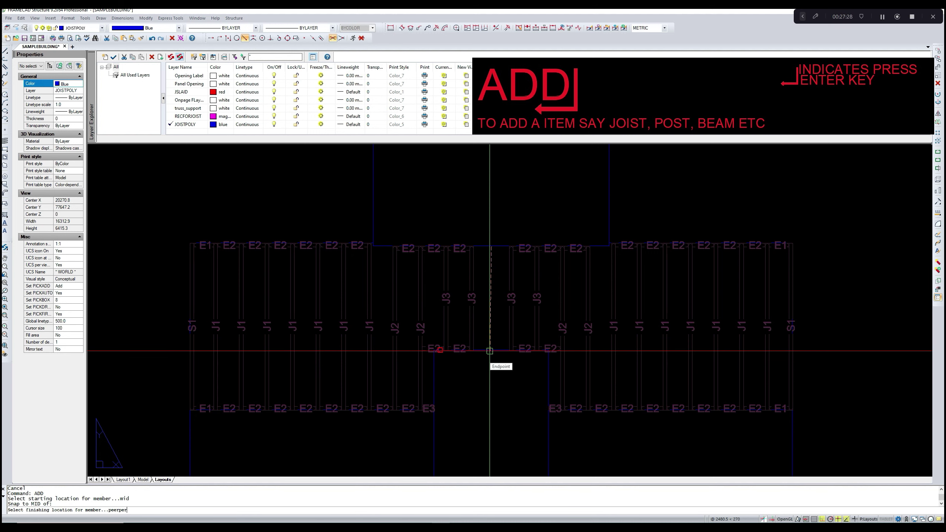
key("Return")
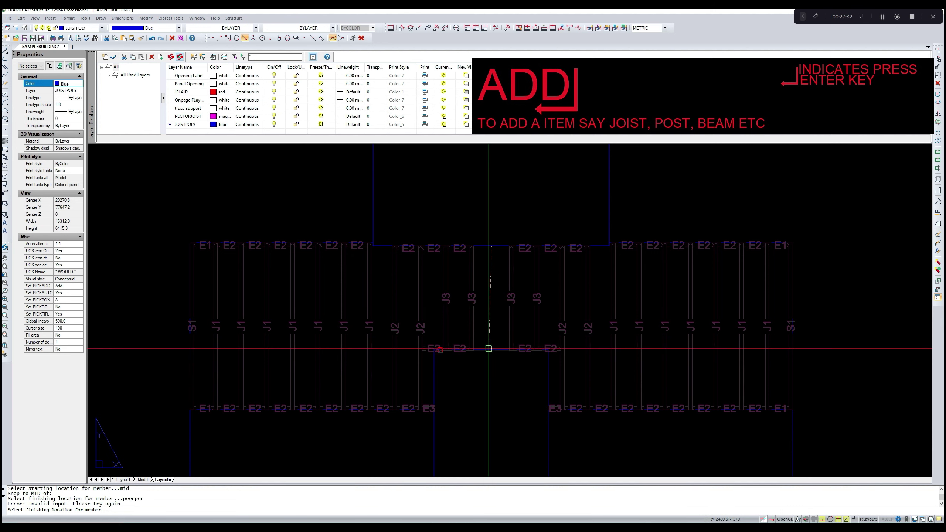
- Finish the joist at the midpoint of the recess's upper edge line, using the centre-line option instead of a side offset
type("mid")
key("Return")
left_click(491, 350)
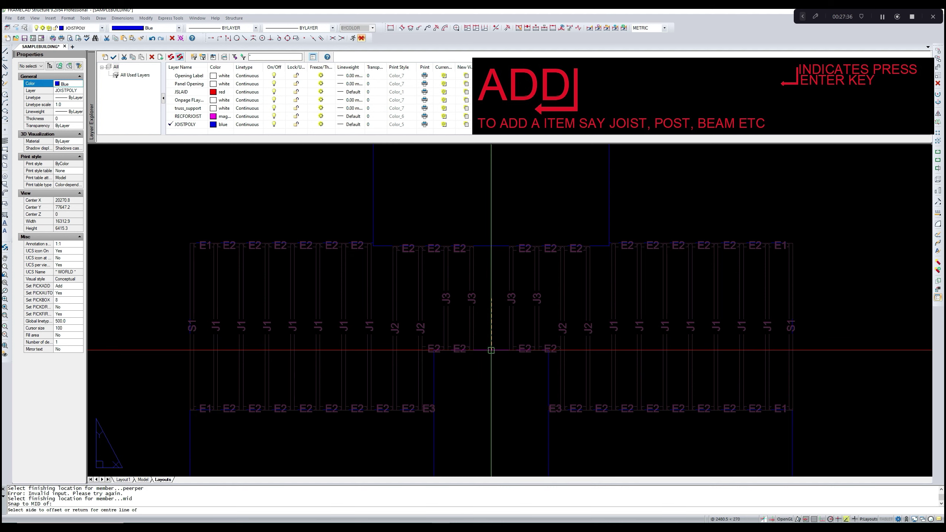
key("Return")
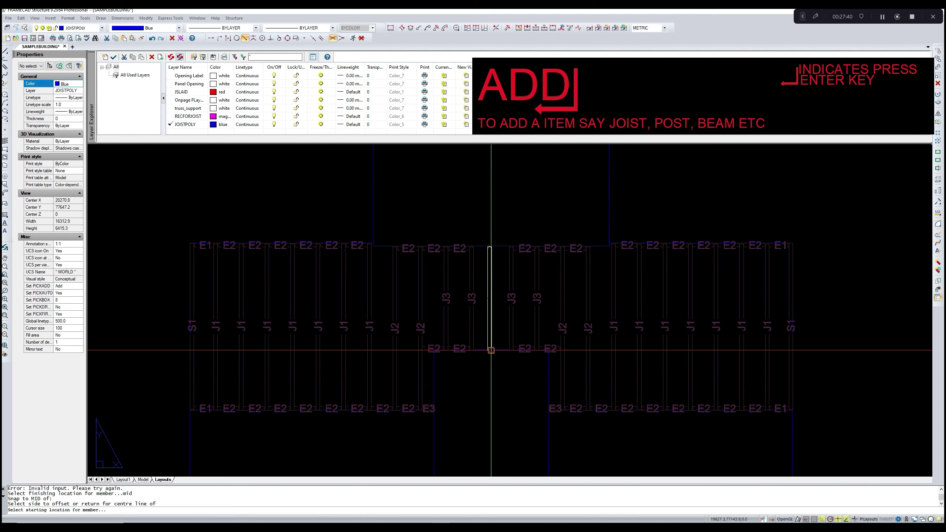
scroll(503, 343, "up", 1)
scroll(501, 340, "up", 1)
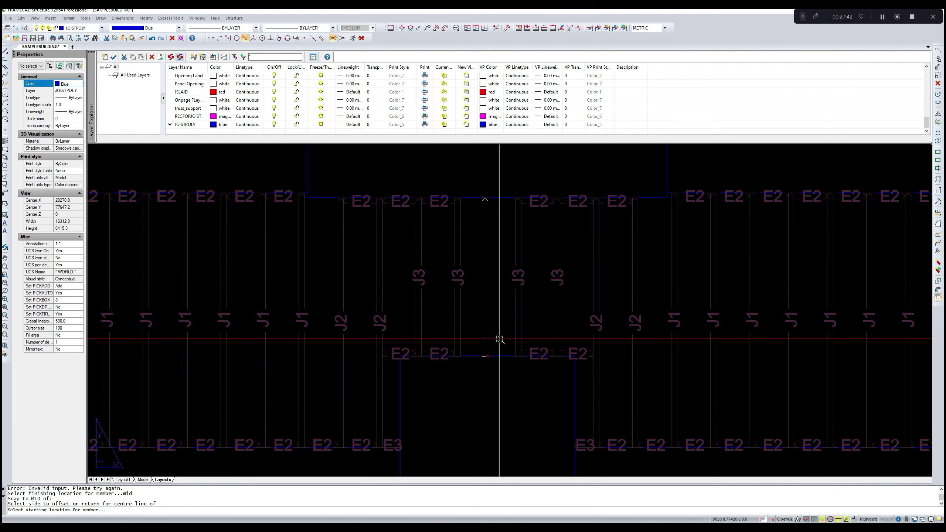
scroll(499, 339, "down", 1)
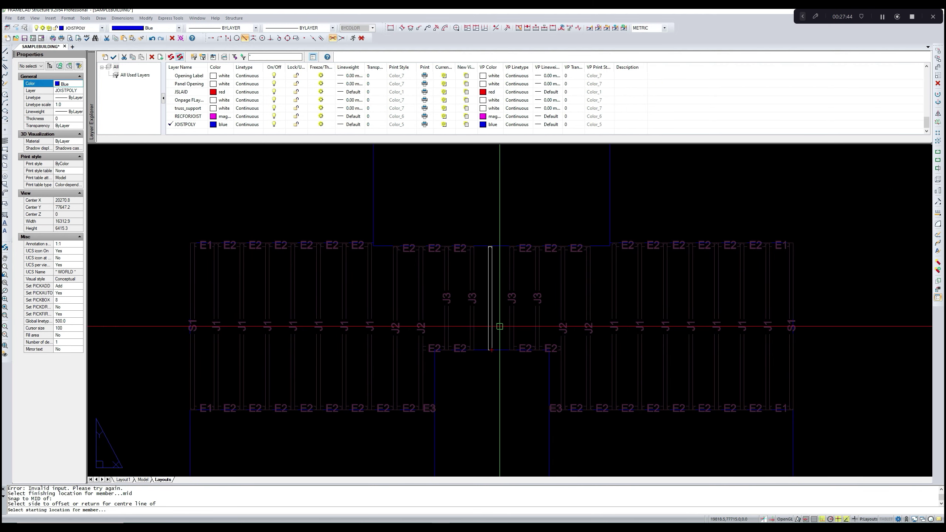
key("Escape")
- Move the new J4 centre joist to the right by 44.5, taking its lower end as the base point
scroll(491, 321, "down", 2)
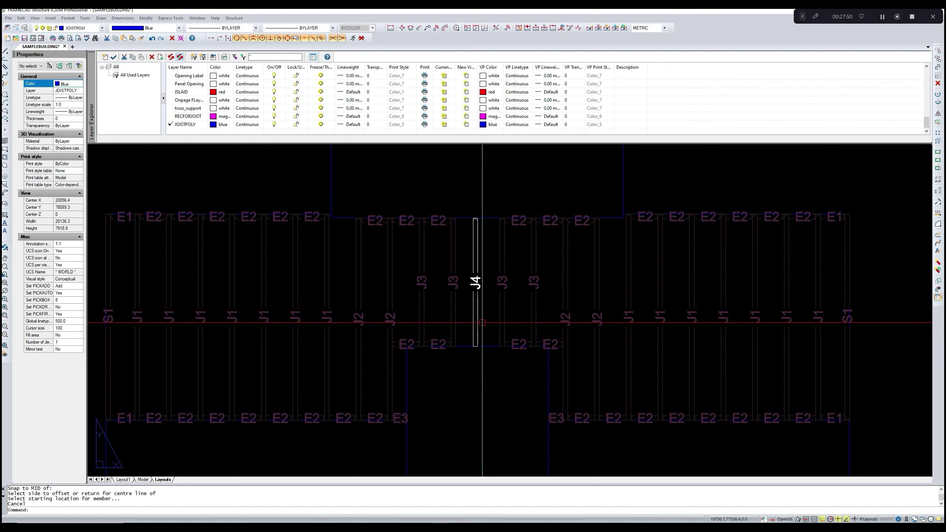
scroll(482, 322, "up", 2)
key("Escape")
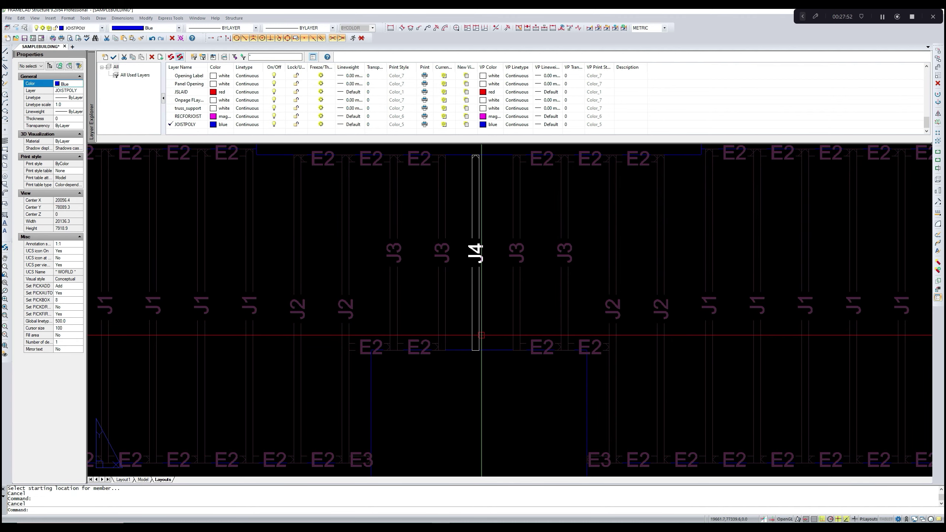
type("move")
key("Return")
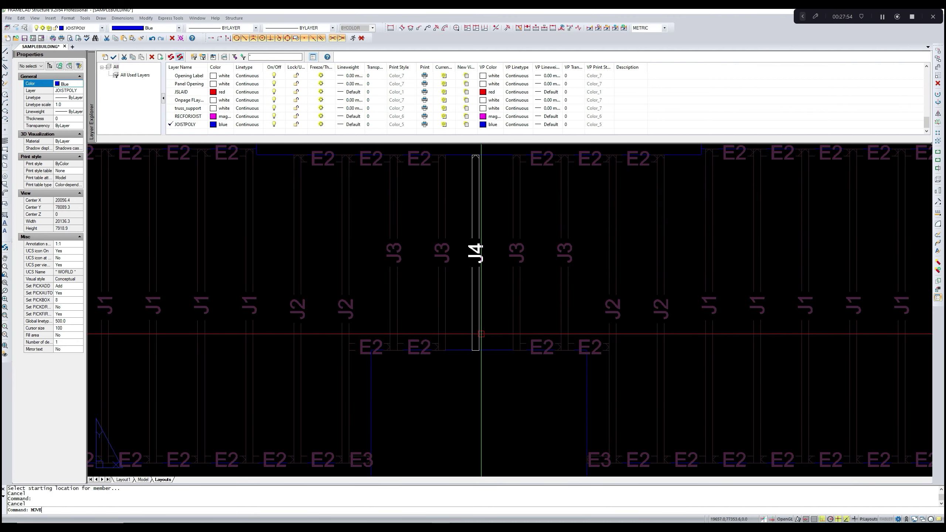
left_click(479, 328)
key("Return")
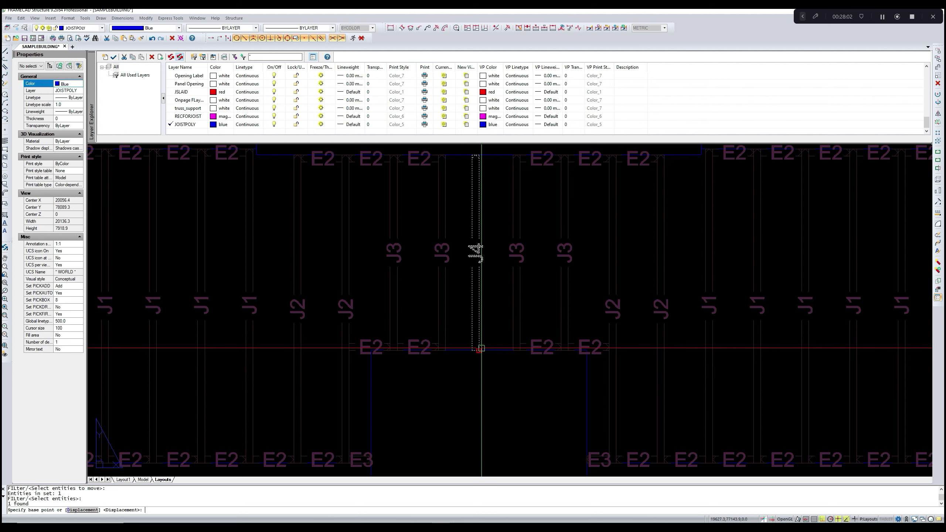
left_click(479, 349)
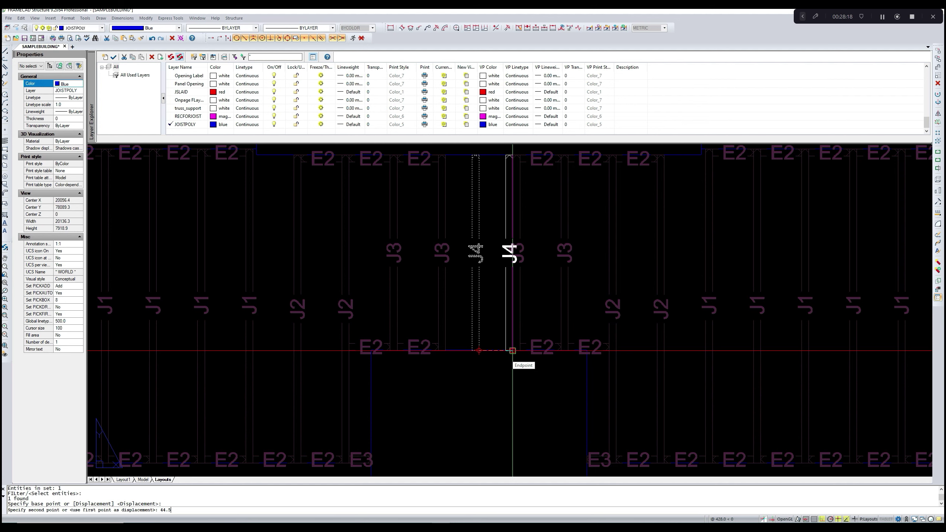
key("Return")
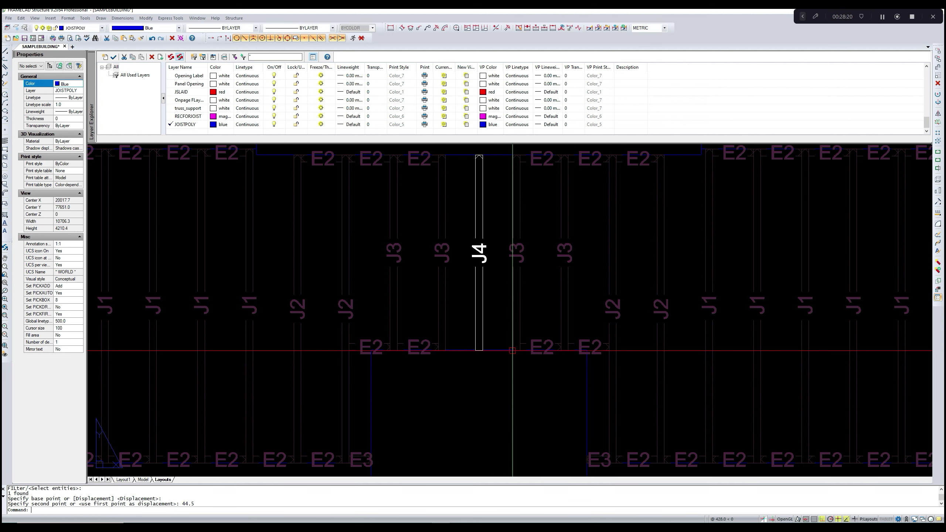
- Match the properties of the J4 centre joist to those of the J3 joist beside it
scroll(512, 351, "down", 3)
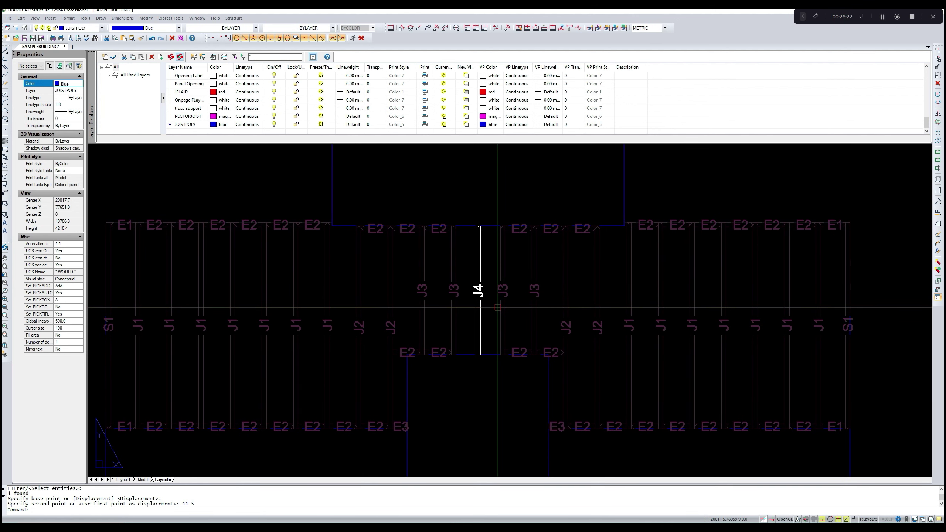
type("MA")
key("Return")
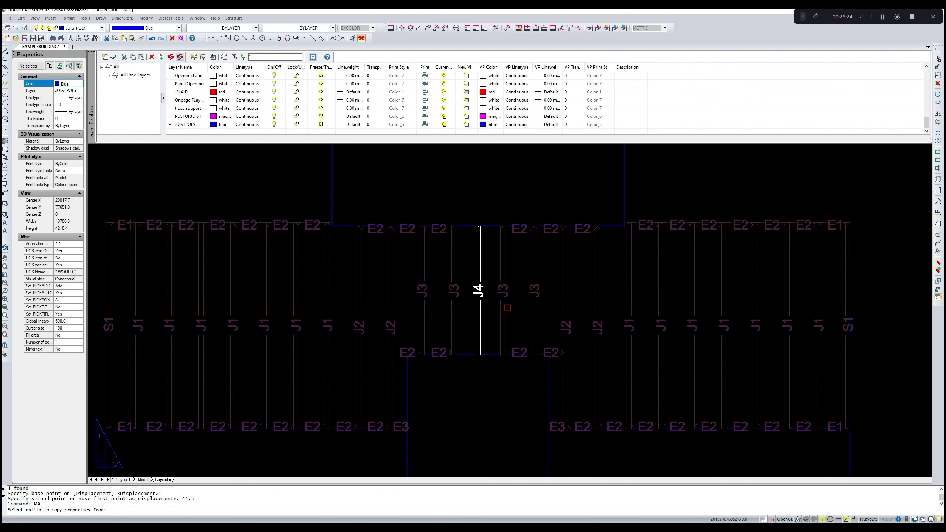
left_click(506, 308)
left_click(483, 311)
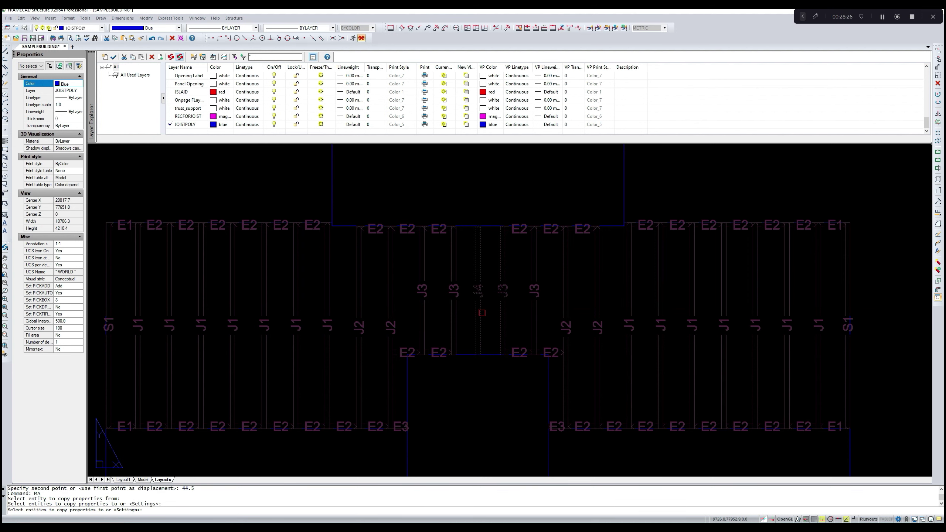
key("Return")
- Add a joist by points with member WJ89095, starting at the midpoint of the upper end of the left half's first J2 joist
scroll(490, 307, "down", 4)
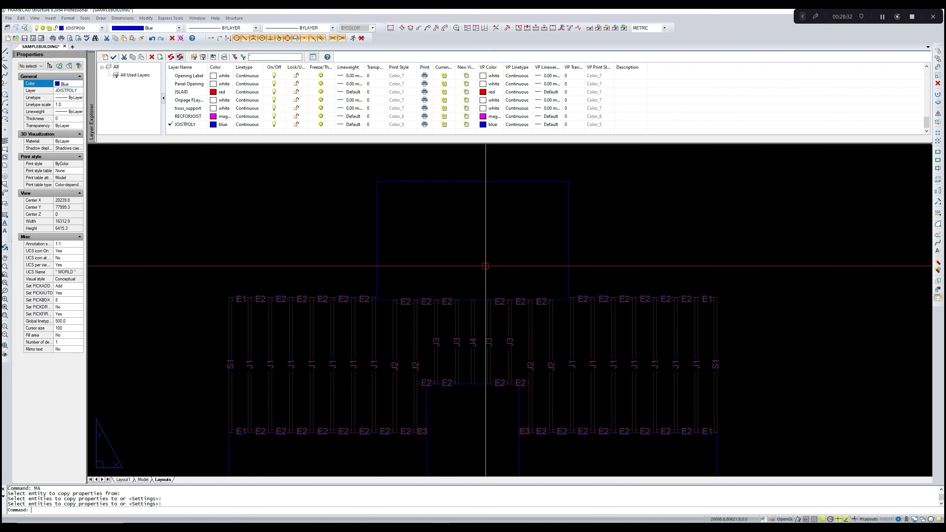
scroll(485, 266, "down", 1)
middle_click_drag(486, 264, 491, 254)
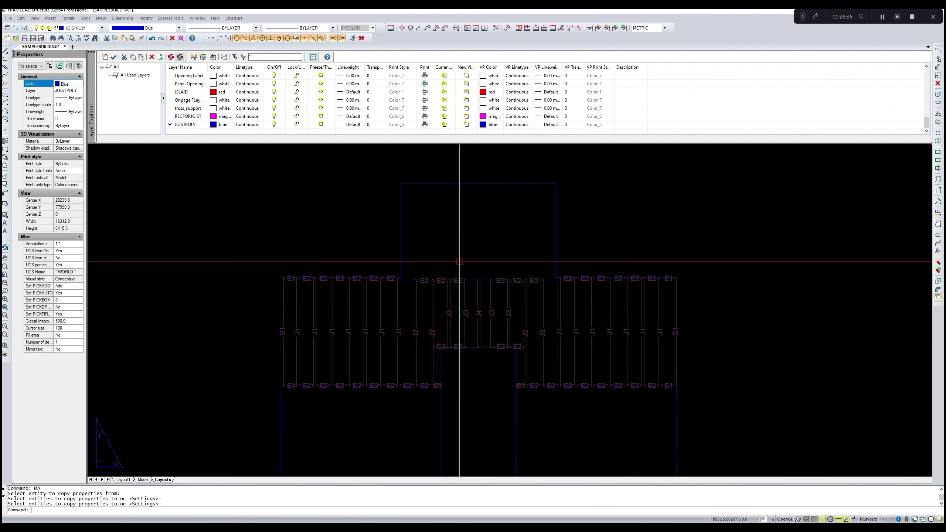
type("dd")
key("Return")
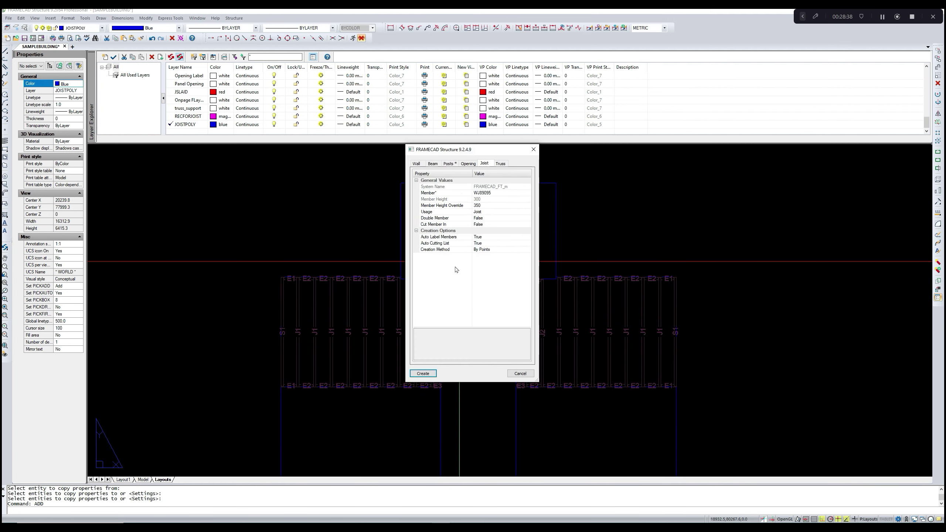
left_click(423, 373)
scroll(410, 283, "up", 6)
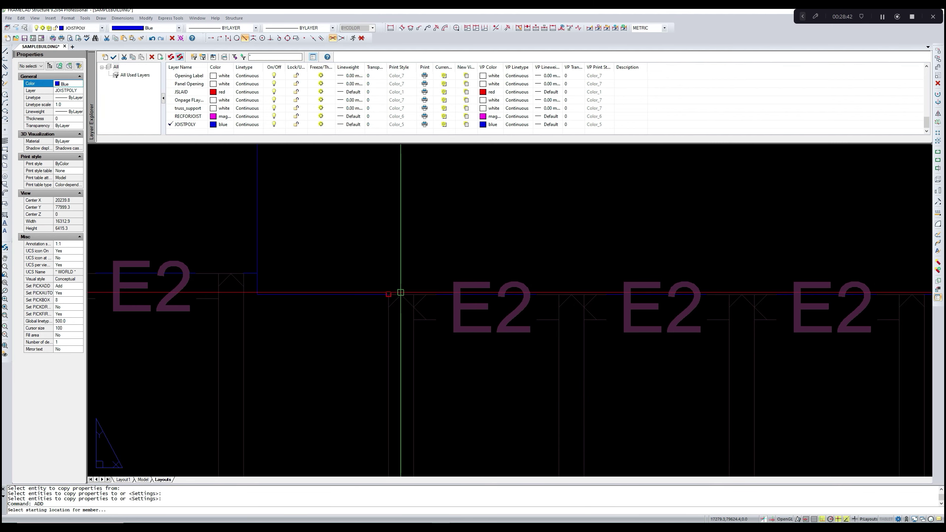
scroll(406, 283, "up", 2)
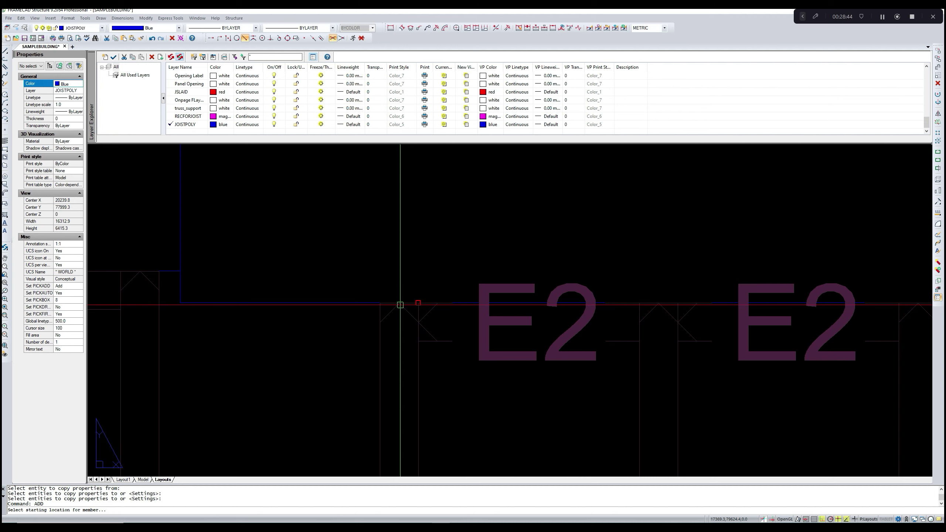
type("mid")
key("Return")
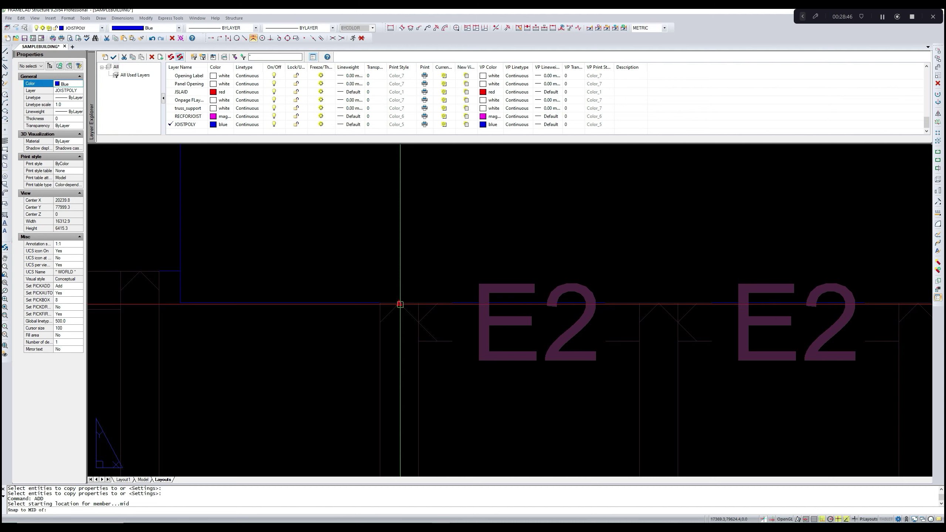
left_click(400, 304)
- Finish the joist perpendicular to the top edge of the upper rectangular boundary and end the joist command
scroll(401, 304, "down", 4)
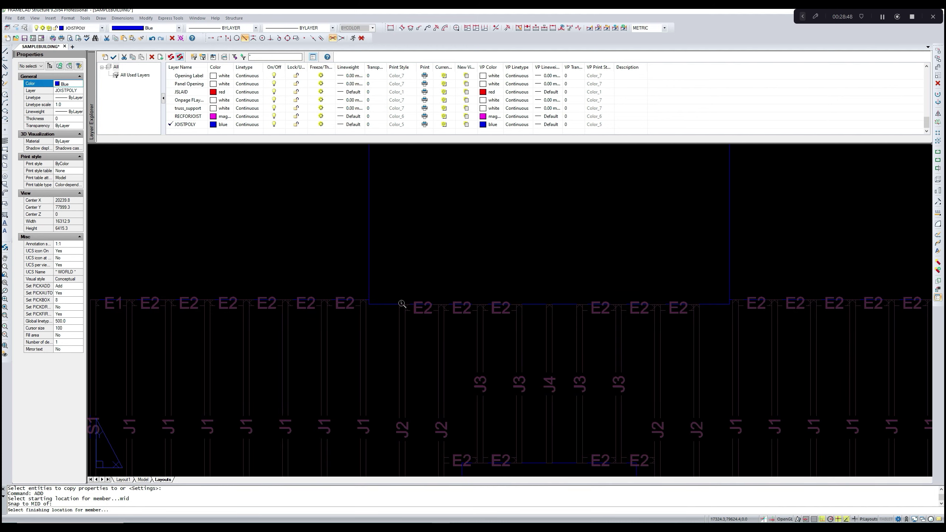
scroll(402, 304, "down", 2)
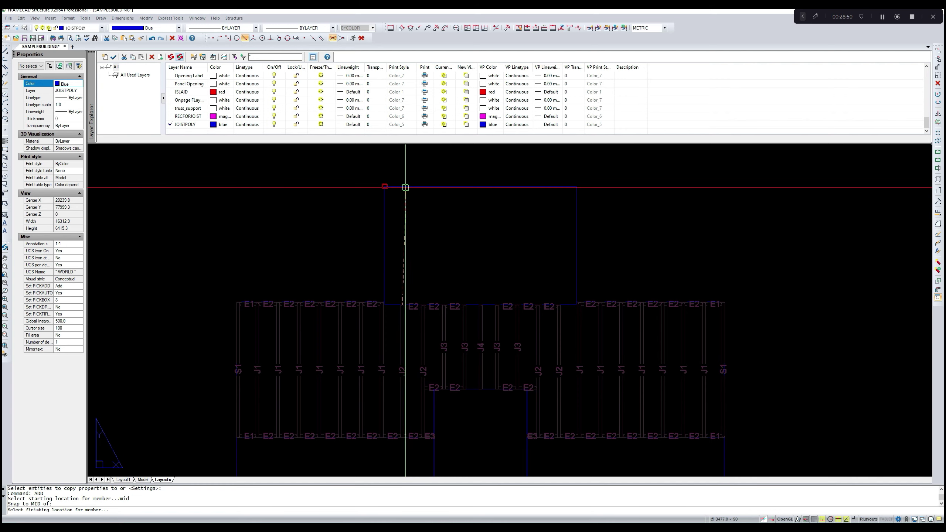
type("per")
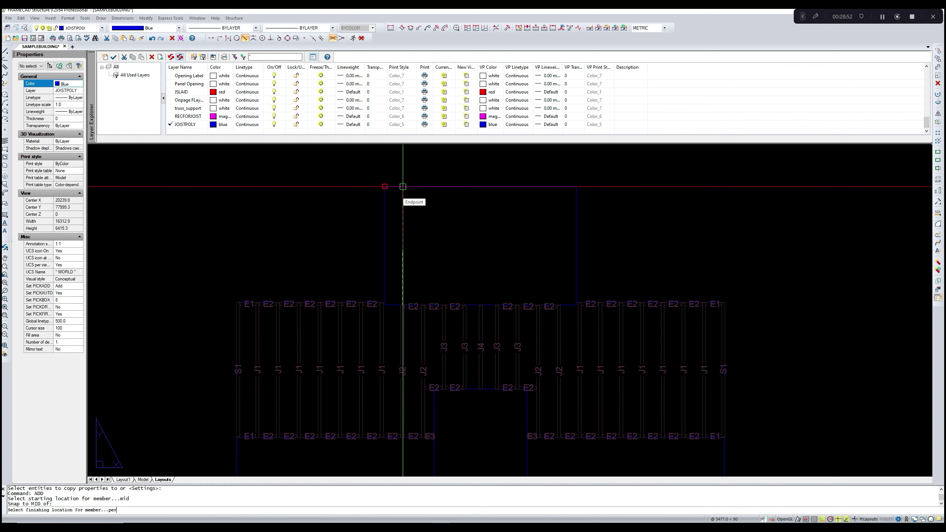
key("Return")
scroll(402, 186, "up", 2)
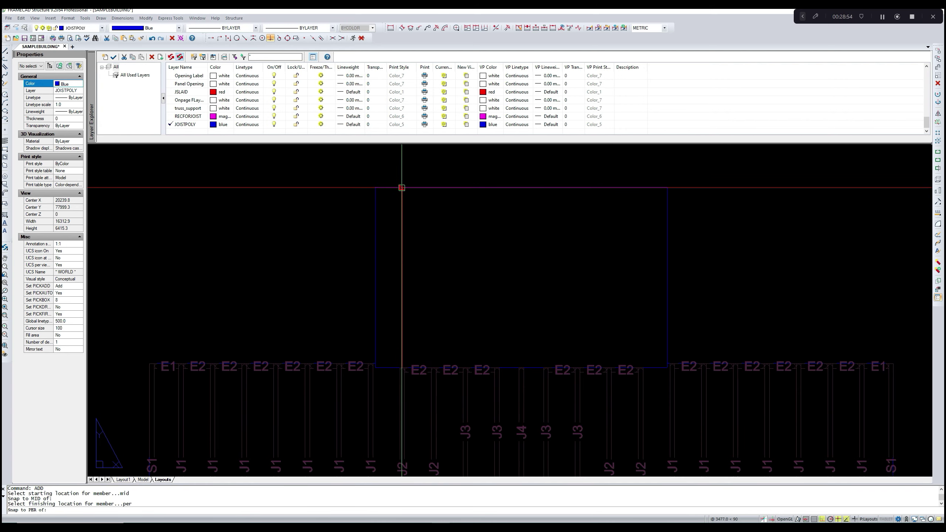
left_click(401, 188)
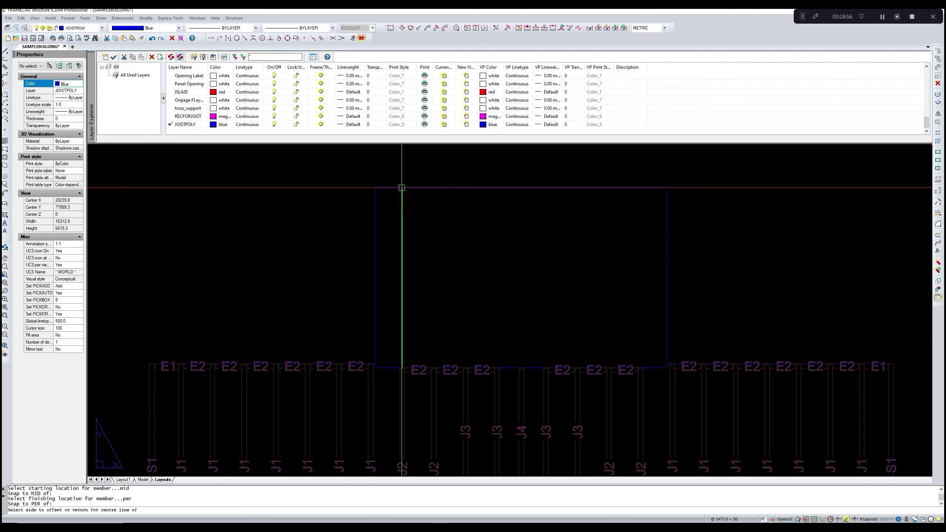
left_click(401, 188)
middle_click_drag(450, 259, 454, 241)
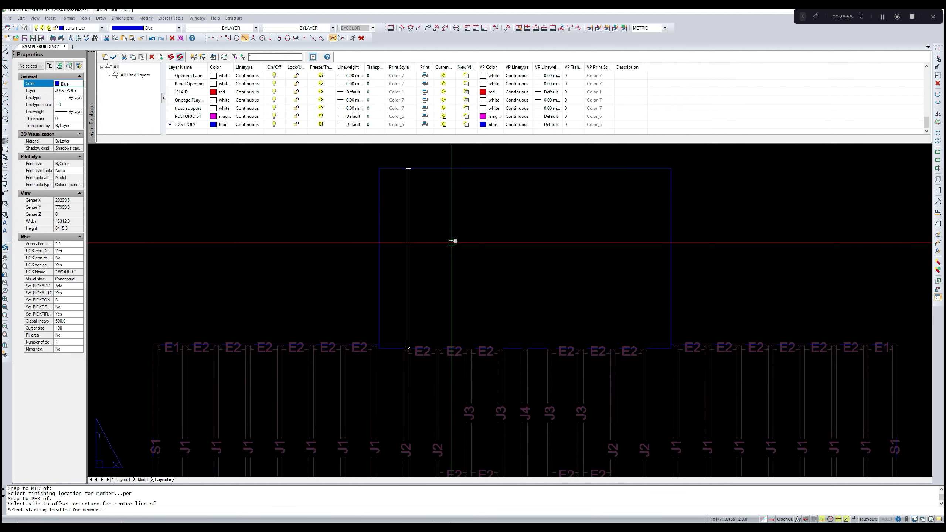
key("Escape")
- Move the new joist in the upper rectangle slightly left by its lower end so it lines up with the joist below
mouse_move(415, 291)
middle_mouse_down()
mouse_move(437, 270)
mouse_move(434, 286)
middle_mouse_up()
scroll(437, 272, "up", 4)
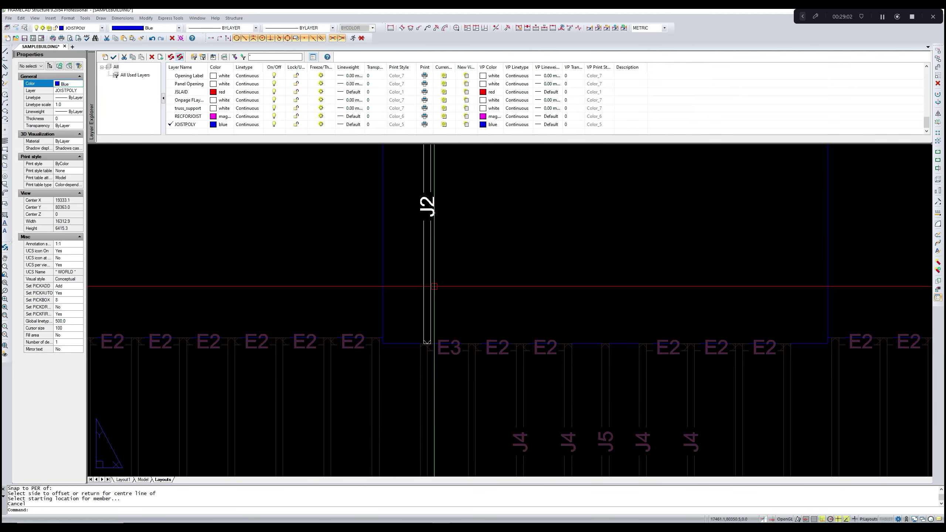
type("mov")
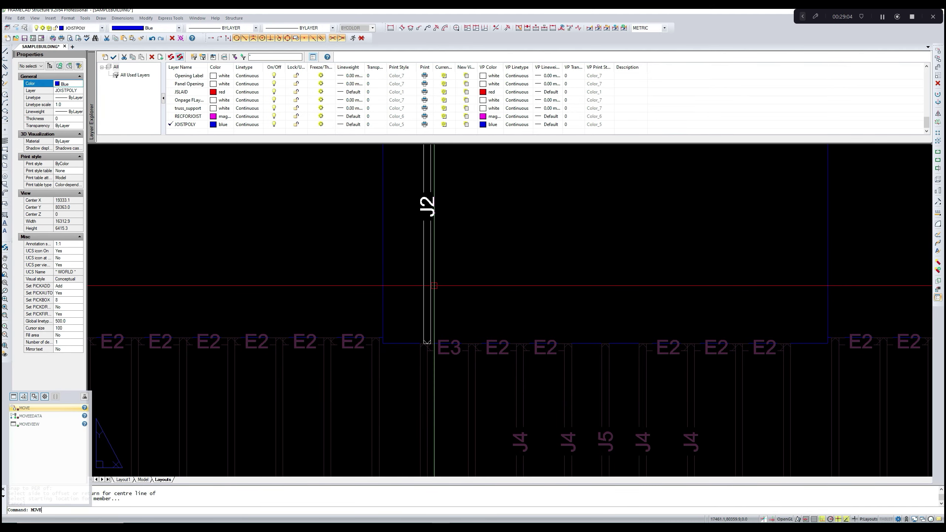
key("Return")
left_click(431, 285)
key("Return")
scroll(430, 341, "up", 7)
left_click(430, 340)
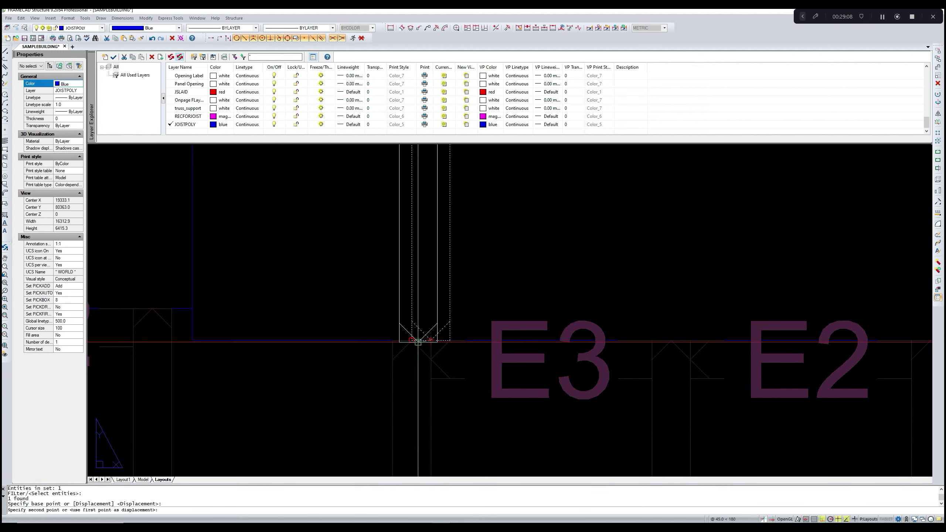
left_click(412, 340)
key("Return")
scroll(478, 307, "down", 2)
scroll(478, 307, "down", 10)
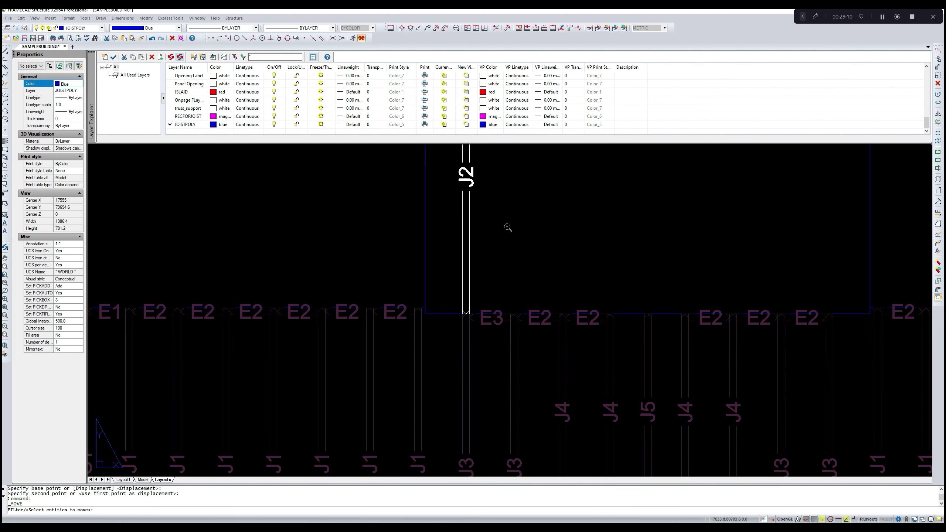
scroll(477, 266, "up", 3)
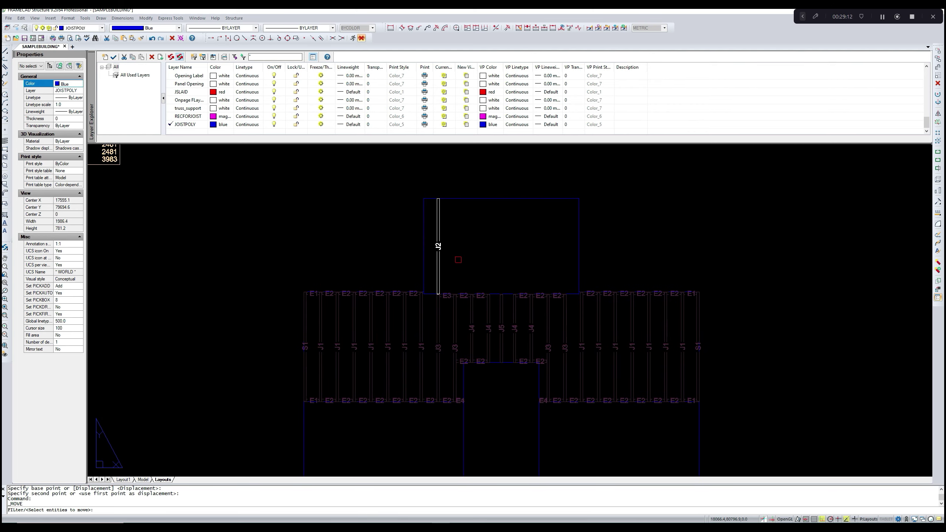
key("Escape")
- Copy the upper rectangle's joist from its lower midpoint onto the next three joist lines to the right, at 610 spacing
type("copy")
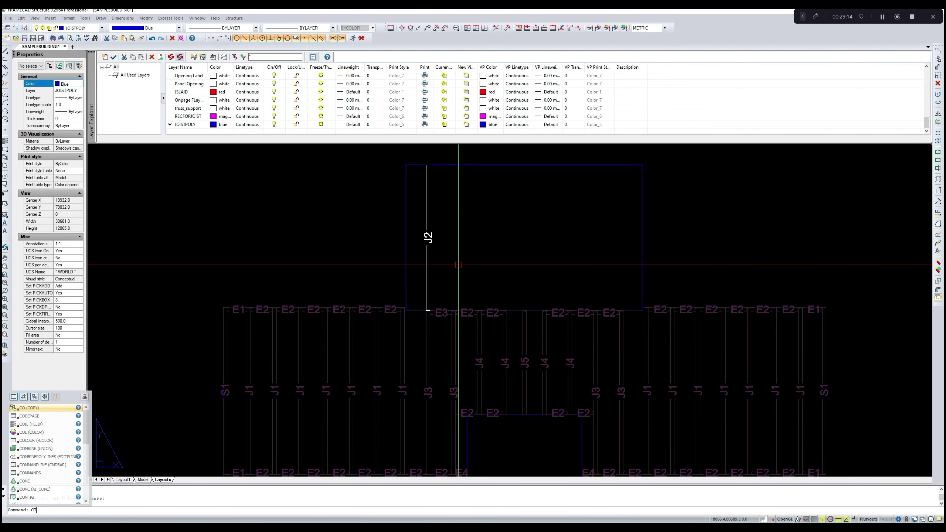
key("Return")
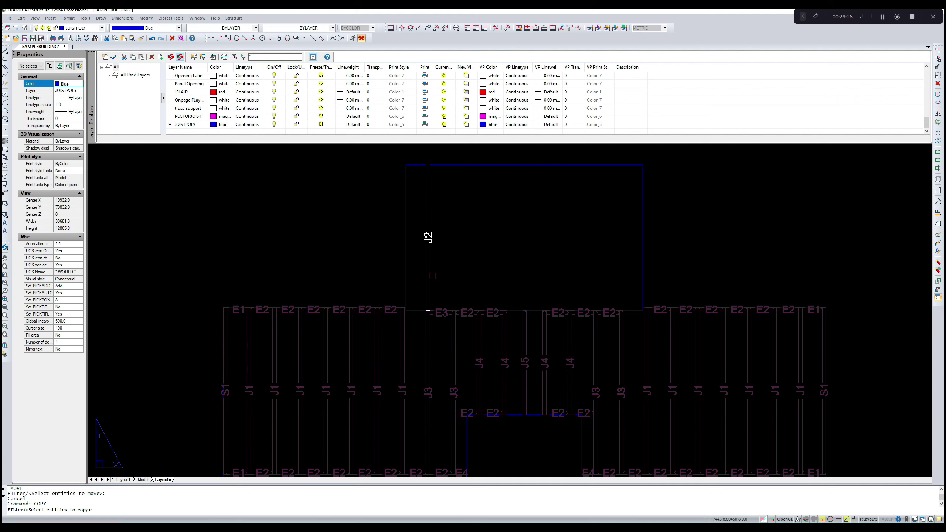
left_click(432, 276)
key("Return")
scroll(426, 312, "up", 8)
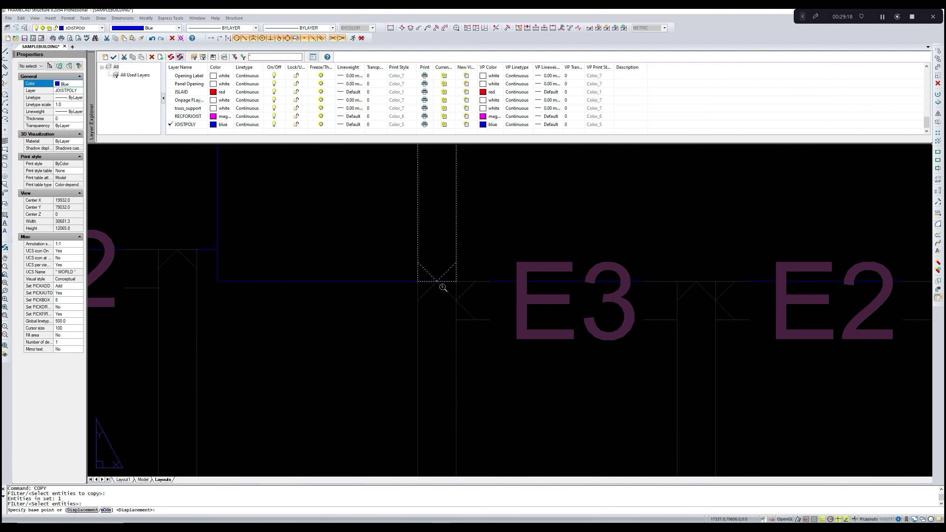
left_click(438, 280)
scroll(438, 279, "down", 3)
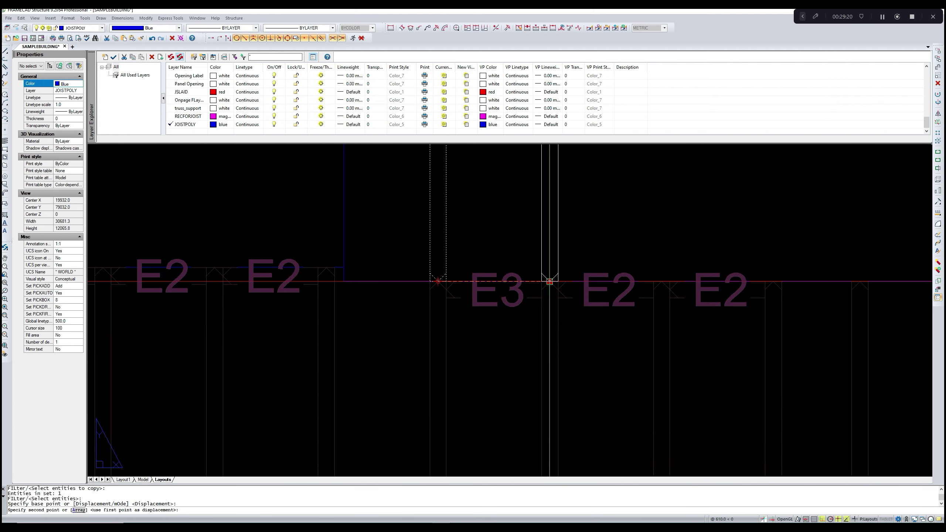
left_click(549, 281)
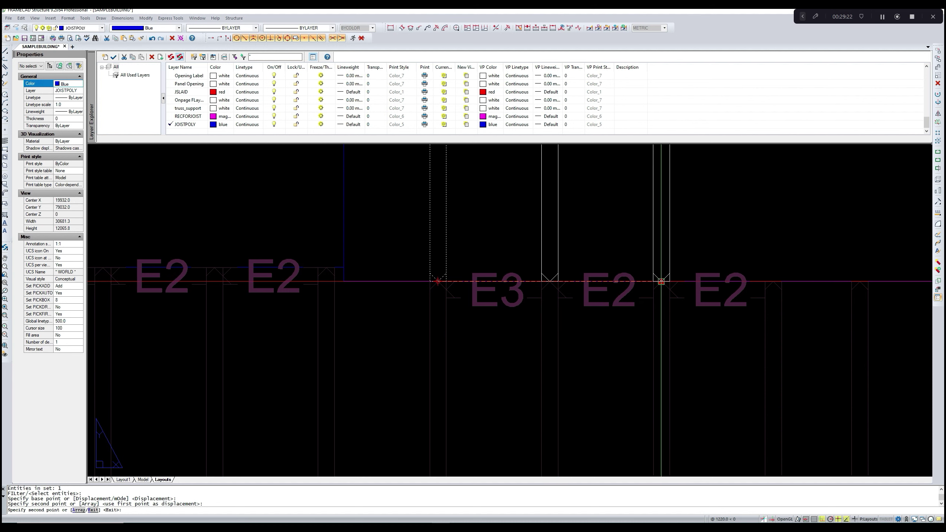
left_click(663, 279)
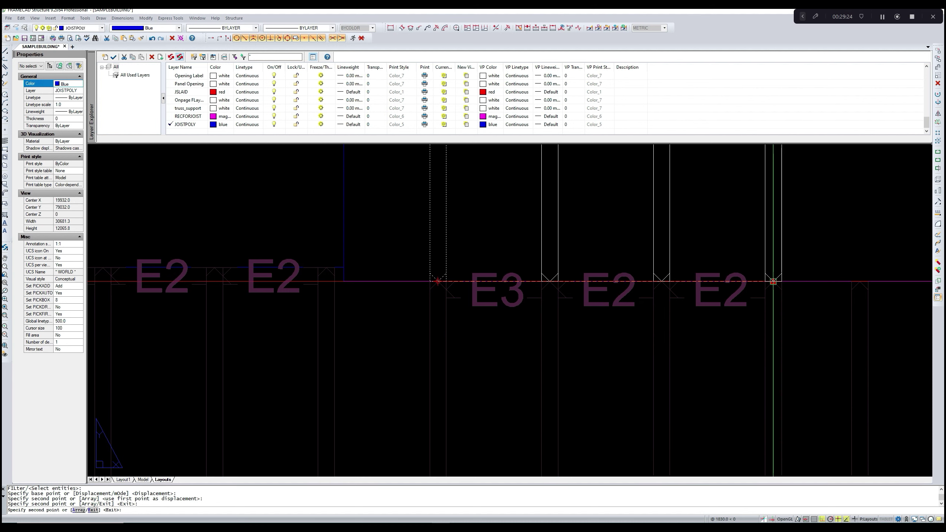
left_click(773, 281)
- Continue copying the upper rectangle's joist onto the remaining five joist lines to the right, matching the joists below
middle_click_drag(814, 281, 672, 287)
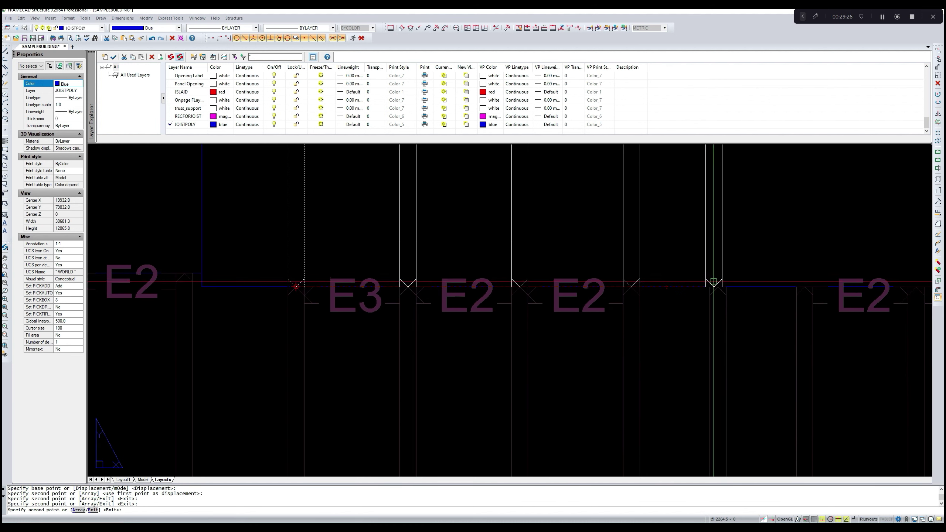
left_click(718, 287)
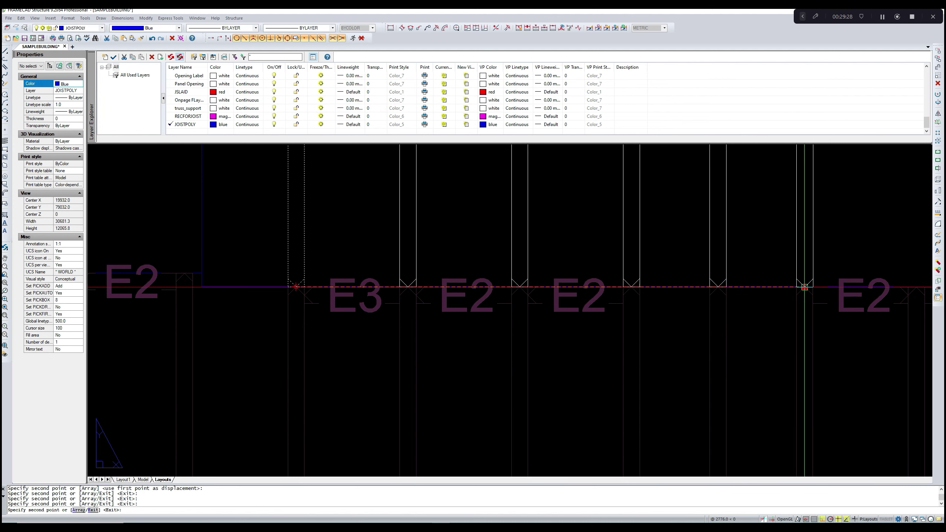
left_click(805, 287)
middle_click_drag(804, 286, 570, 301)
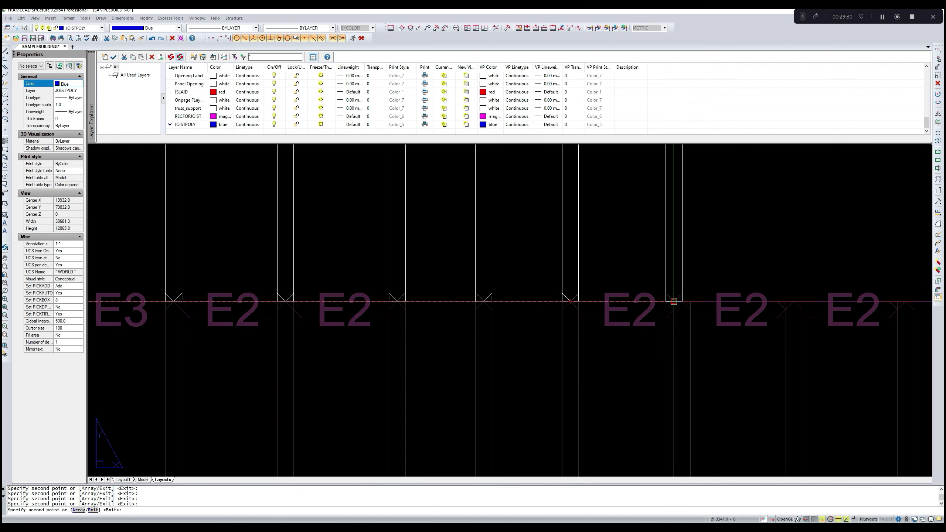
scroll(683, 301, "down", 1)
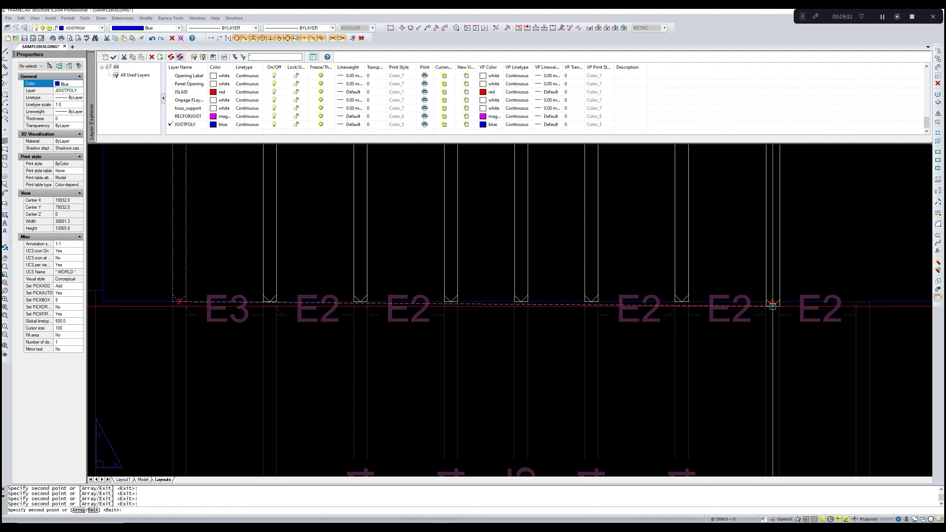
scroll(772, 301, "down", 4)
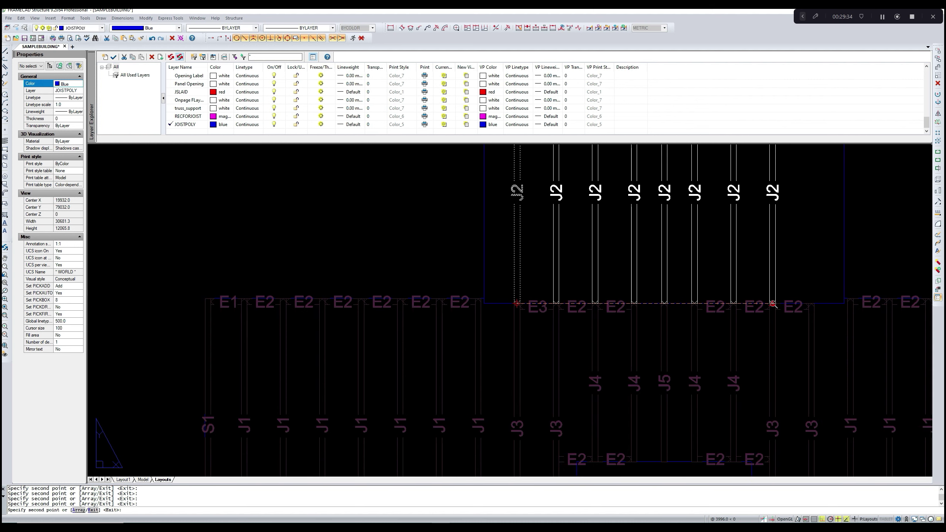
scroll(808, 304, "up", 6)
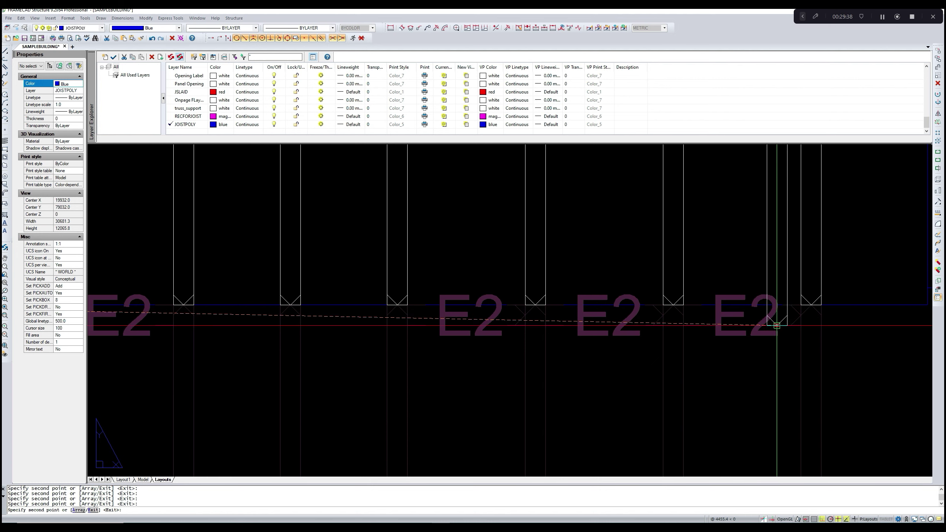
scroll(753, 291, "down", 2)
key("Escape")
- Copy the upper rectangle's leftmost J2 joist from its upper-left corner to the rectangle's upper-left corner
scroll(579, 264, "down", 4)
middle_click_drag(492, 244, 507, 301)
scroll(501, 303, "down", 1)
middle_click_drag(451, 279, 452, 296)
type("copy")
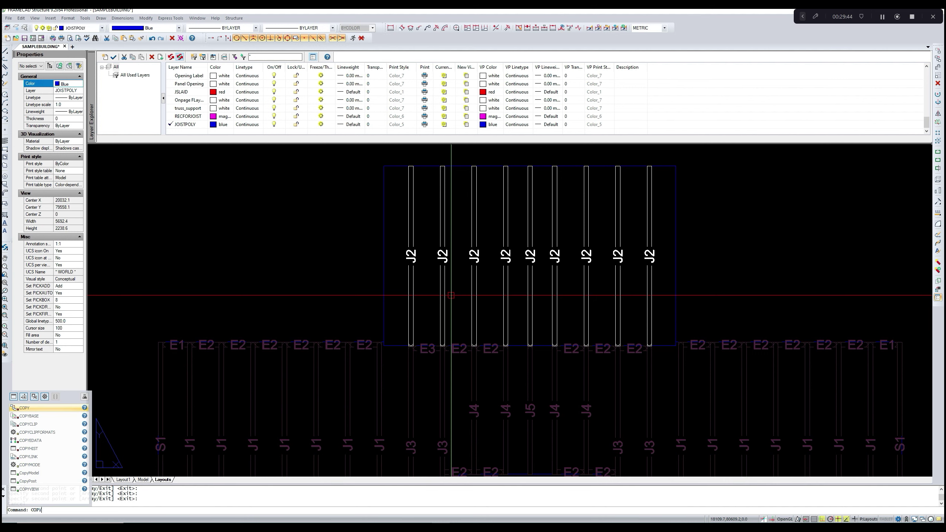
key("Return")
left_click(411, 293)
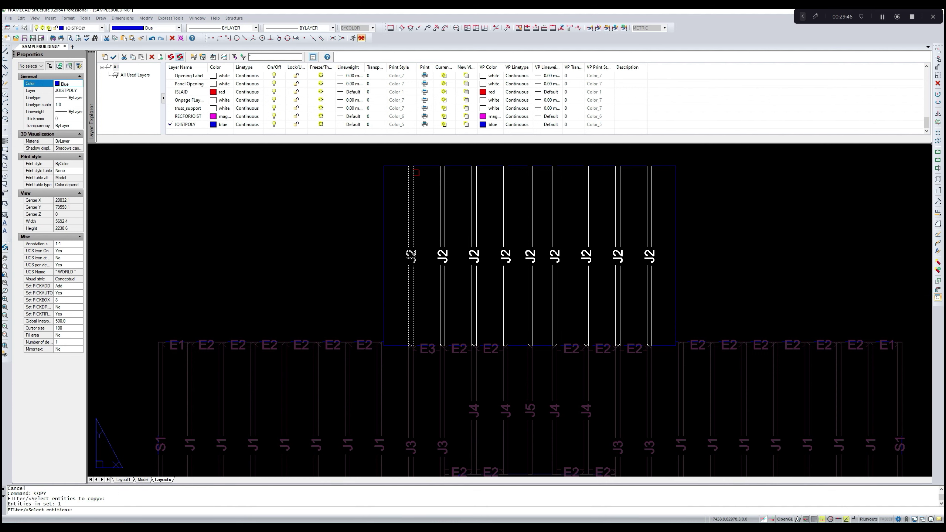
key("Return")
left_click(409, 166)
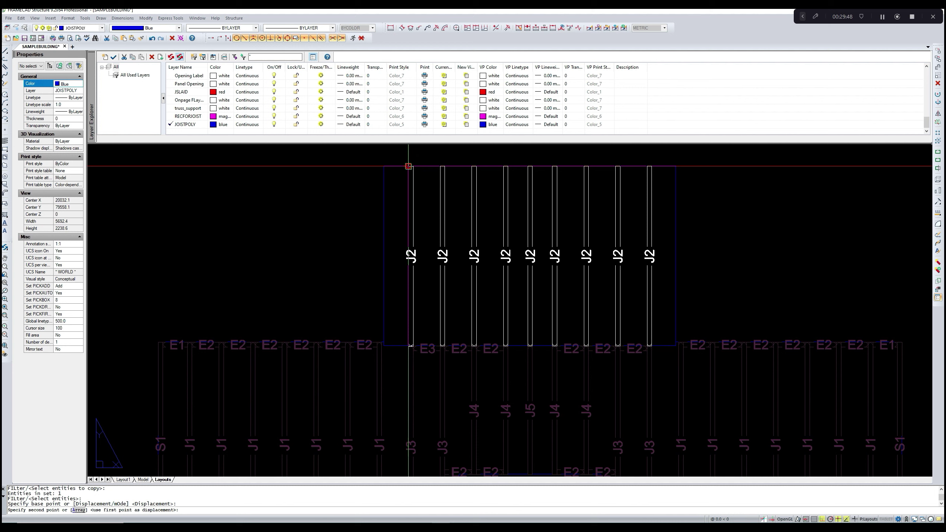
left_click(383, 166)
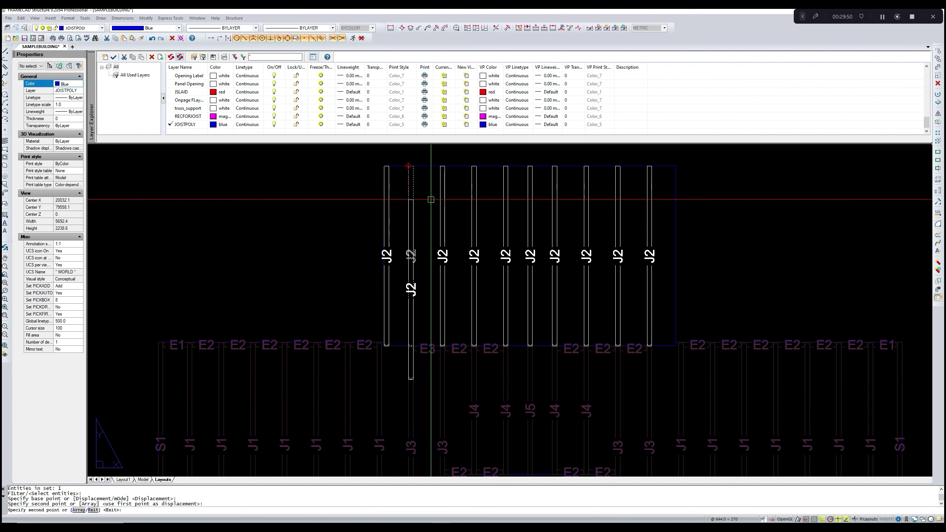
key("Escape")
- Copy the upper rectangle's rightmost J2 joist from its upper-right corner to the rectangle's upper-right corner
type("COPY")
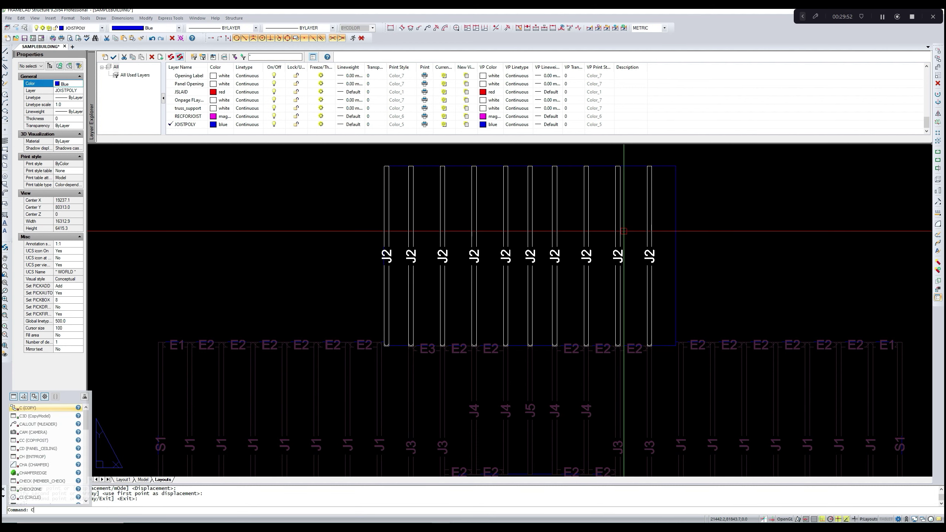
key("Return")
left_click(650, 242)
key("Return")
left_click(652, 166)
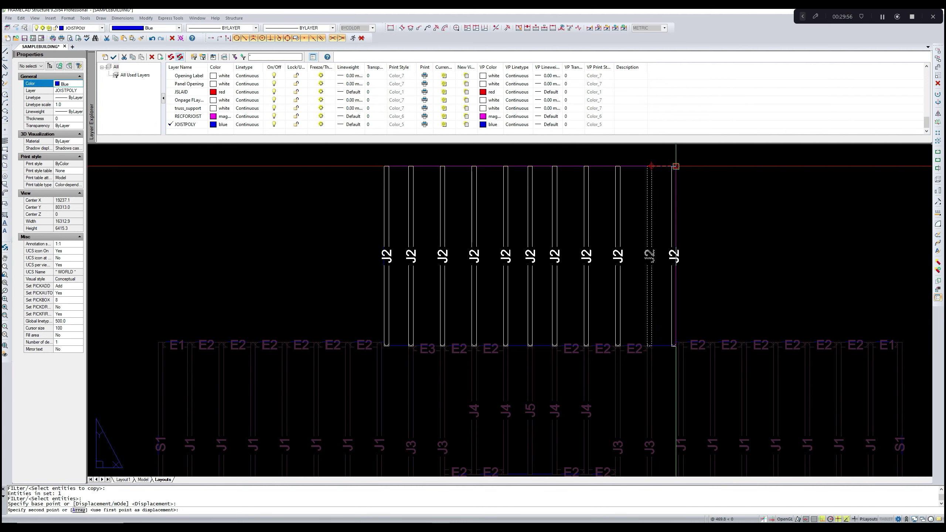
left_click(674, 166)
key("Return")
middle_click_drag(657, 242, 661, 232)
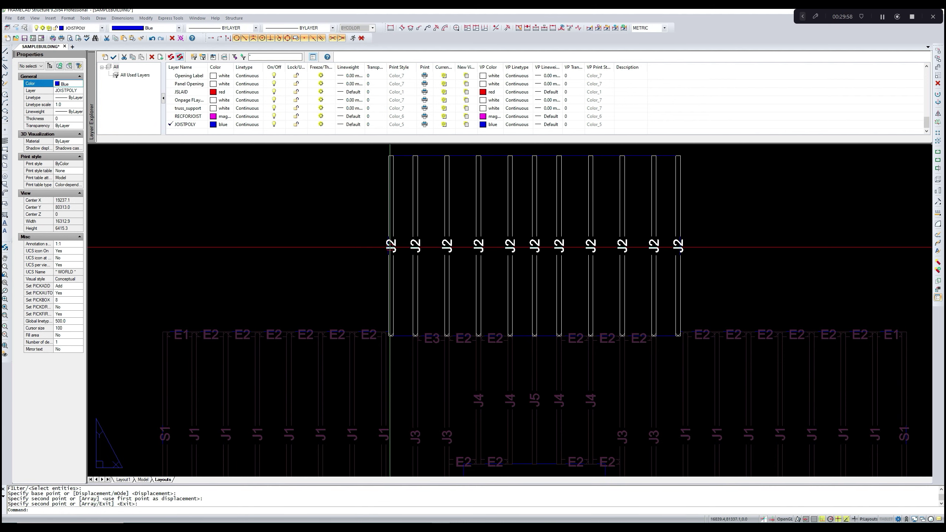
- Change the two outermost joists of the upper rectangle to Side Bearer usage with the label S2
middle_click_drag(395, 255, 394, 261)
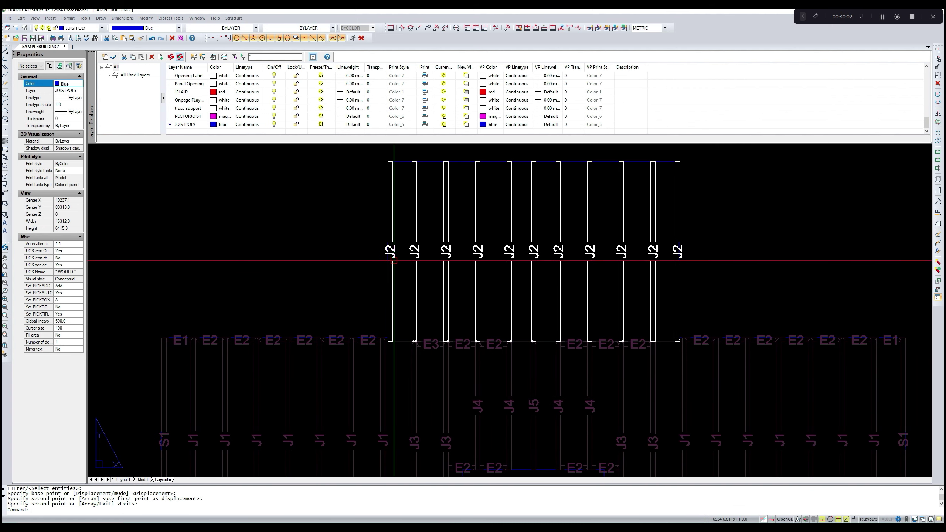
type("li")
key("Return")
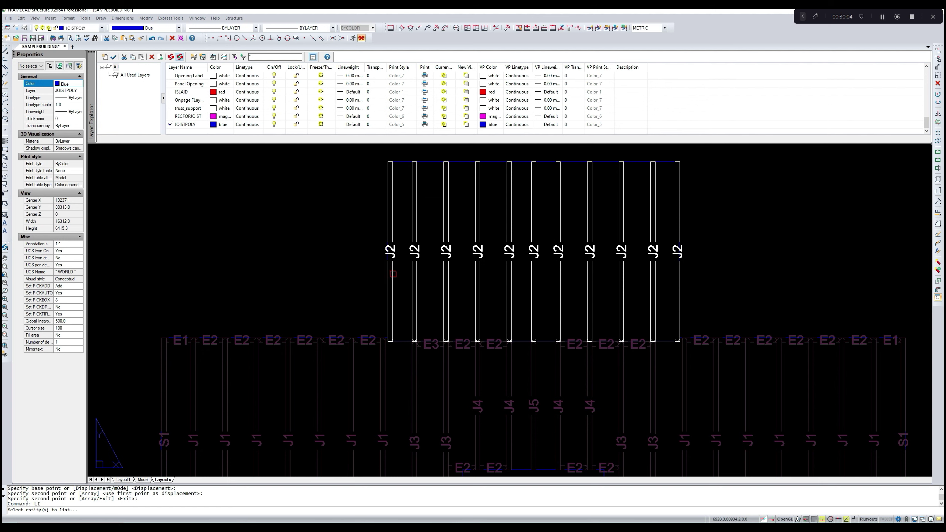
left_click(393, 274)
left_click(675, 296)
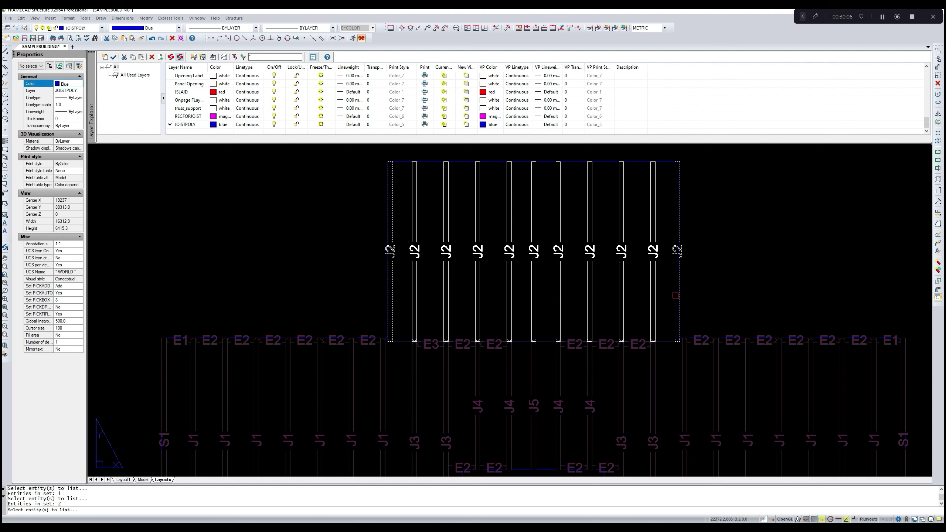
key("Return")
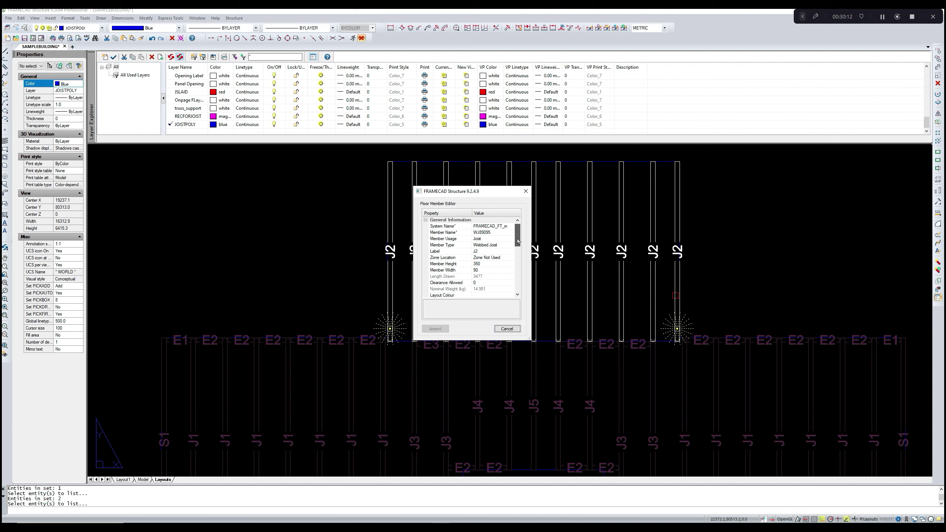
scroll(517, 241, "down", 1)
left_click(505, 233)
left_click(511, 232)
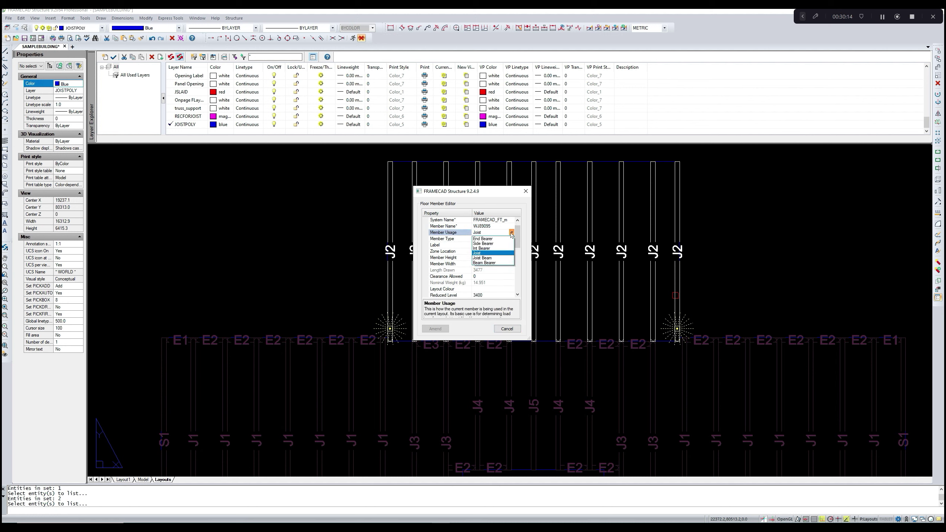
left_click(501, 243)
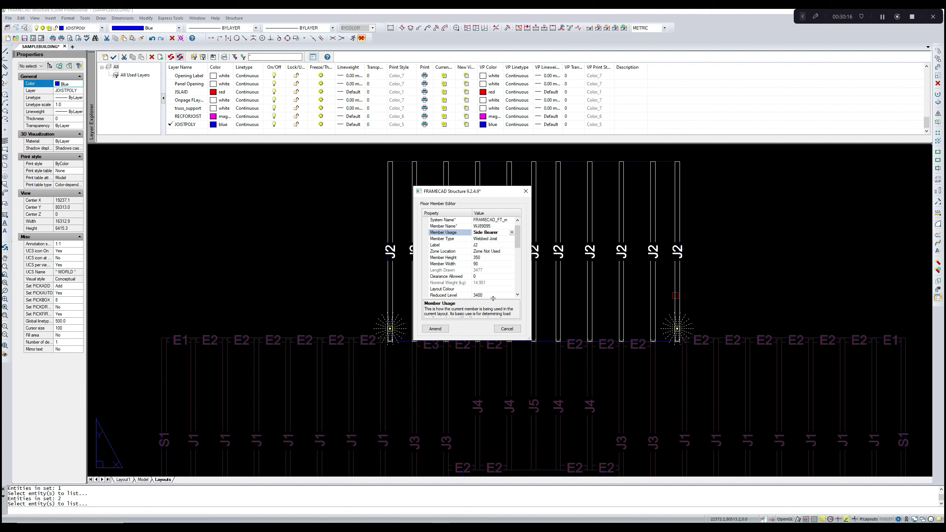
left_click(483, 246)
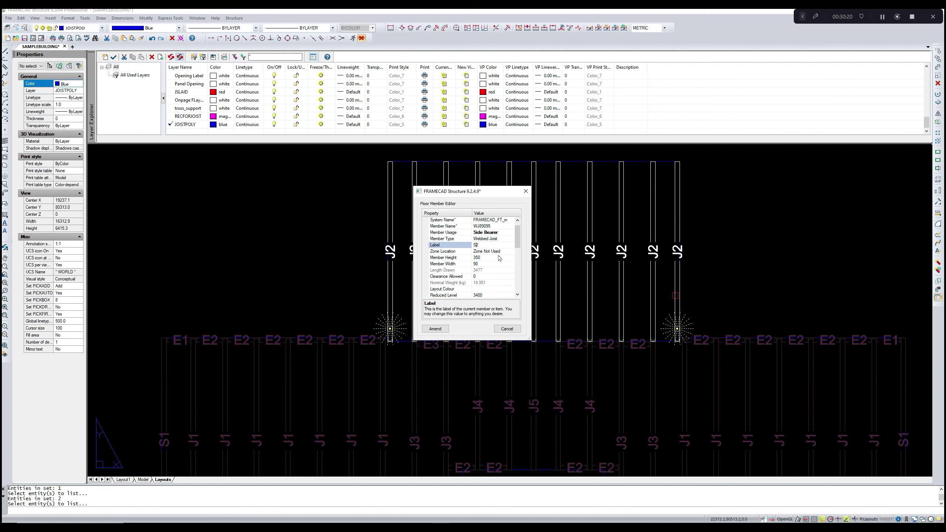
left_click(440, 329)
left_click(440, 331)
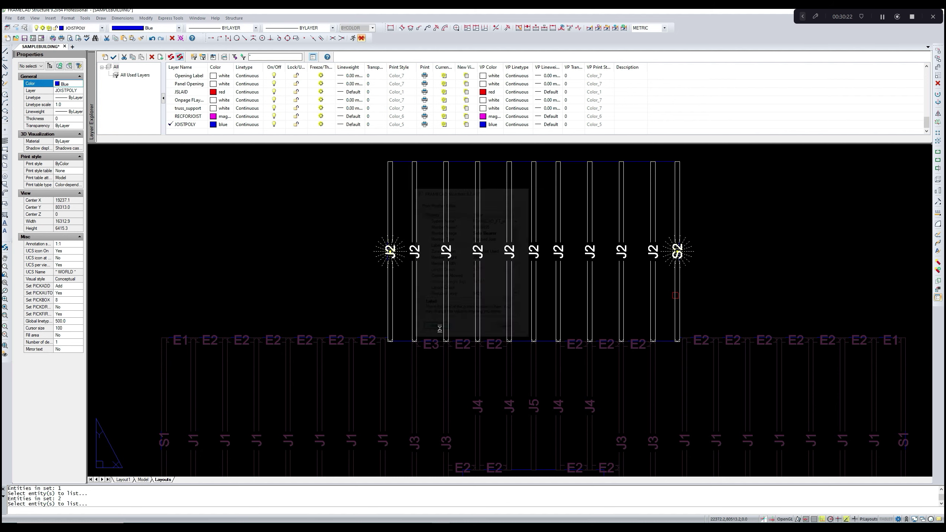
scroll(450, 272, "down", 3)
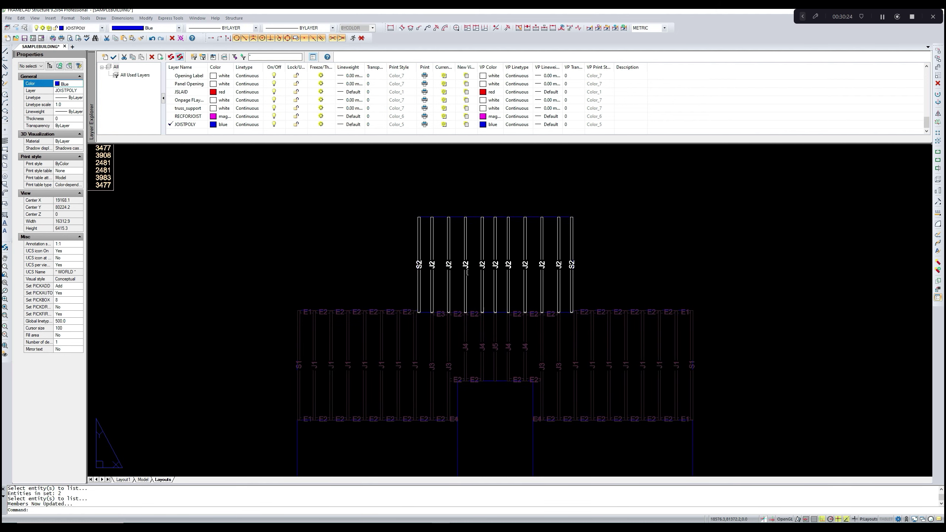
scroll(459, 276, "up", 2)
scroll(439, 309, "up", 3)
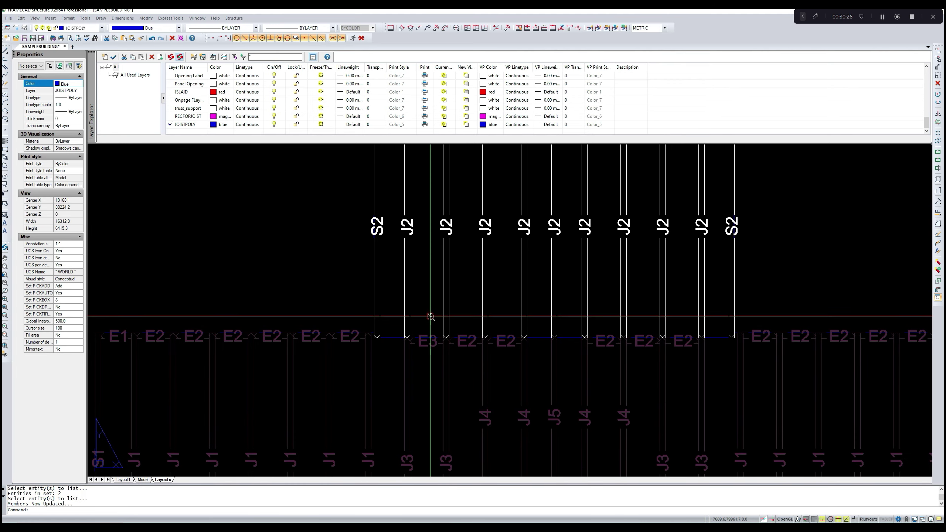
scroll(422, 313, "up", 2)
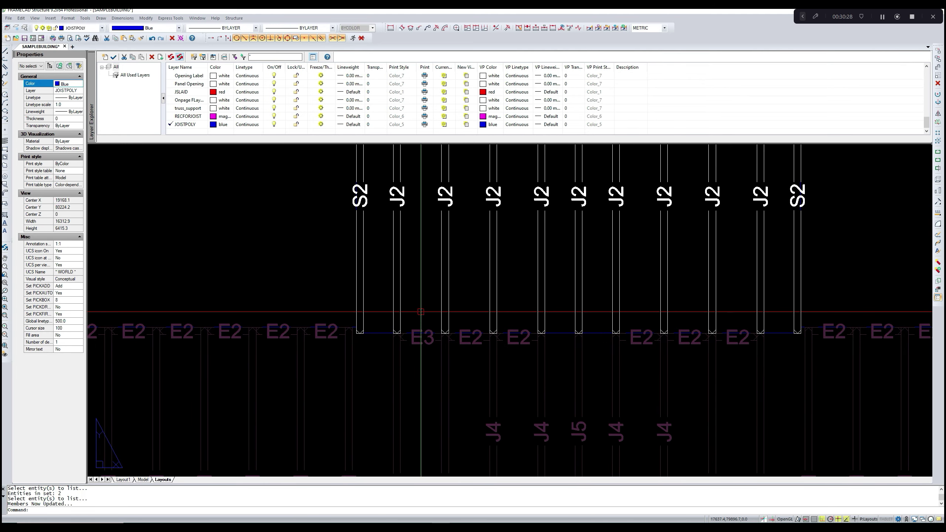
type("o")
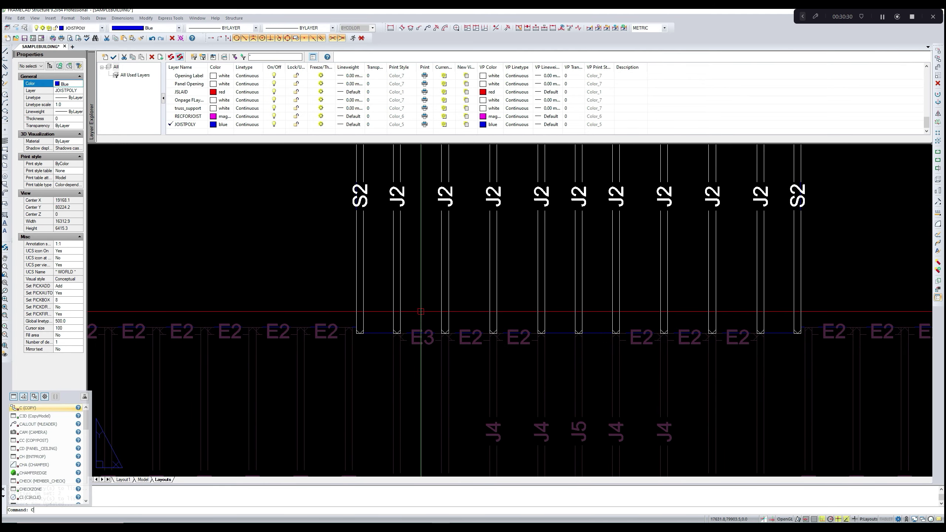
key("Return")
left_click(374, 318)
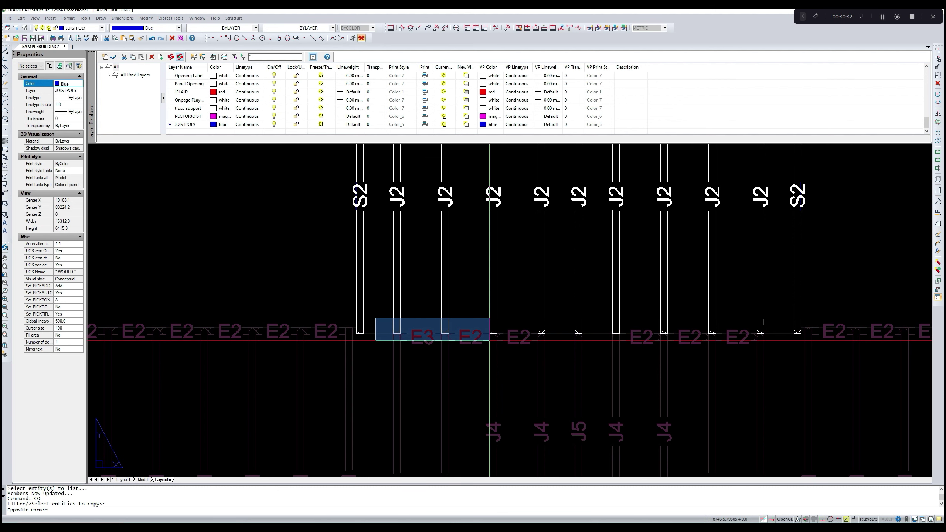
left_click(776, 353)
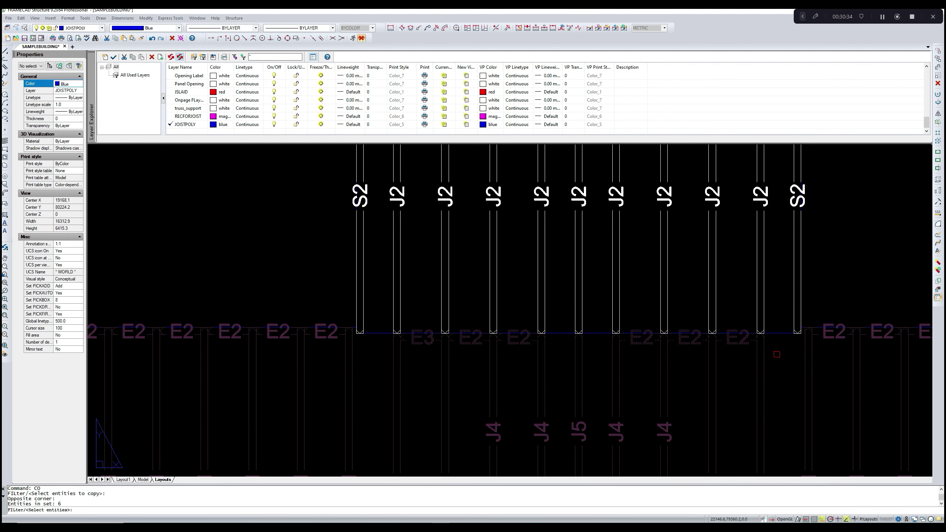
key("Return")
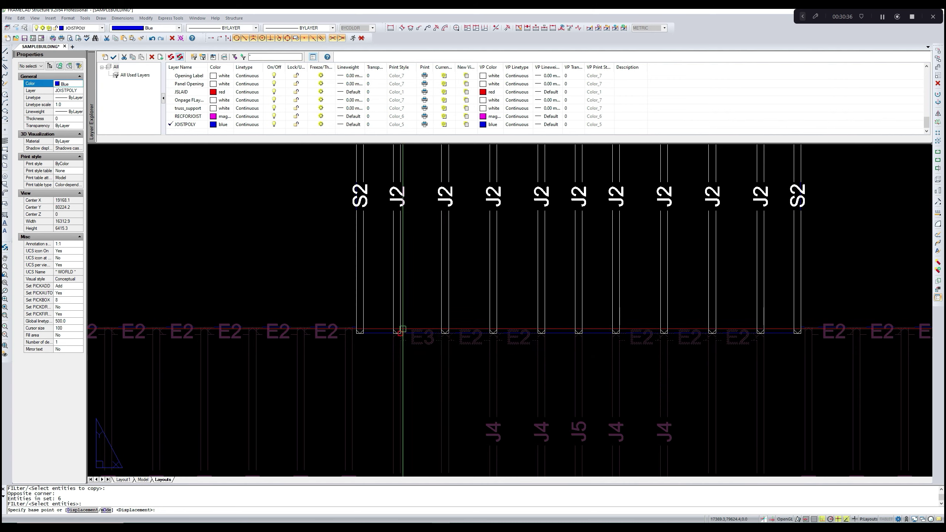
scroll(400, 331, "up", 3)
left_click(400, 350)
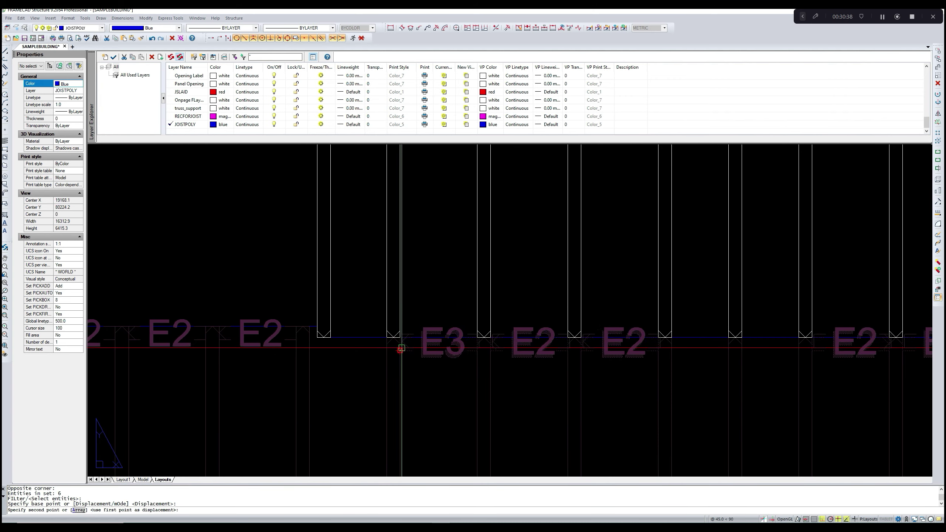
scroll(399, 350, "down", 3)
middle_click_drag(416, 274, 405, 330)
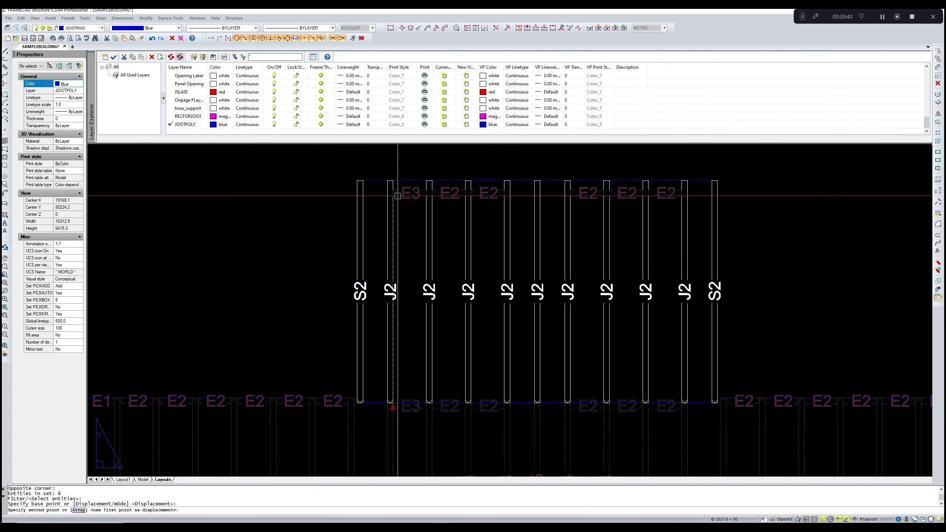
key("Escape")
- Copy the six E3 and E2 end bearers from the upper rectangle's lower edge to its upper edge, using the second joist's lower-right corner as base point
type("c")
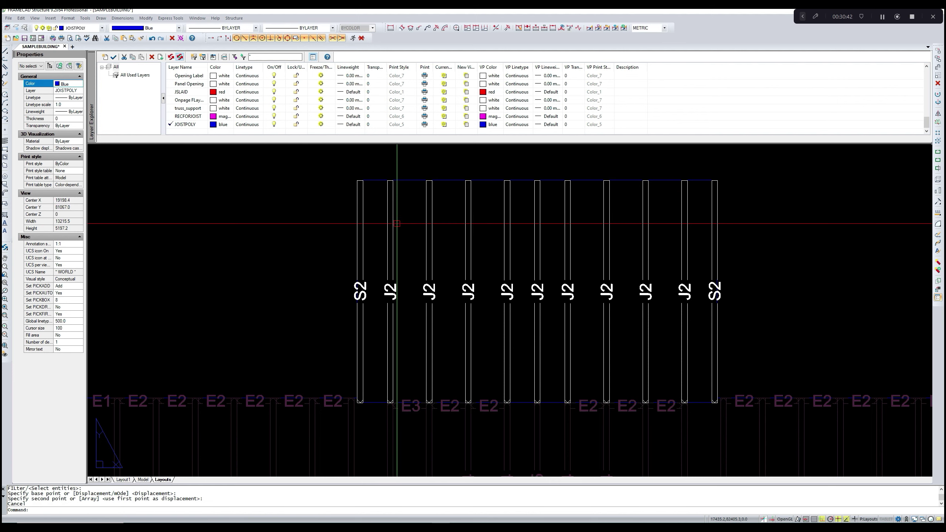
key("Return")
left_click(376, 387)
left_click(702, 427)
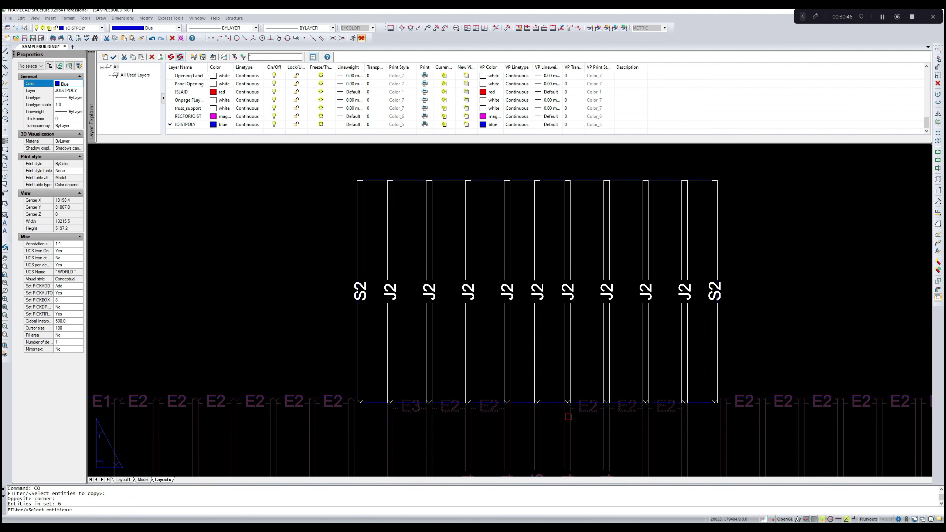
key("Return")
scroll(400, 400, "up", 5)
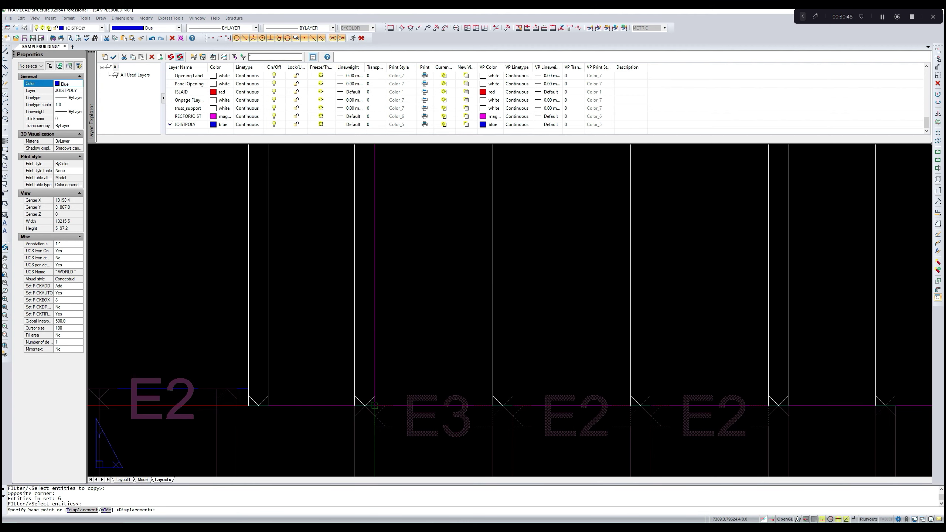
left_click(374, 405)
scroll(374, 405, "down", 4)
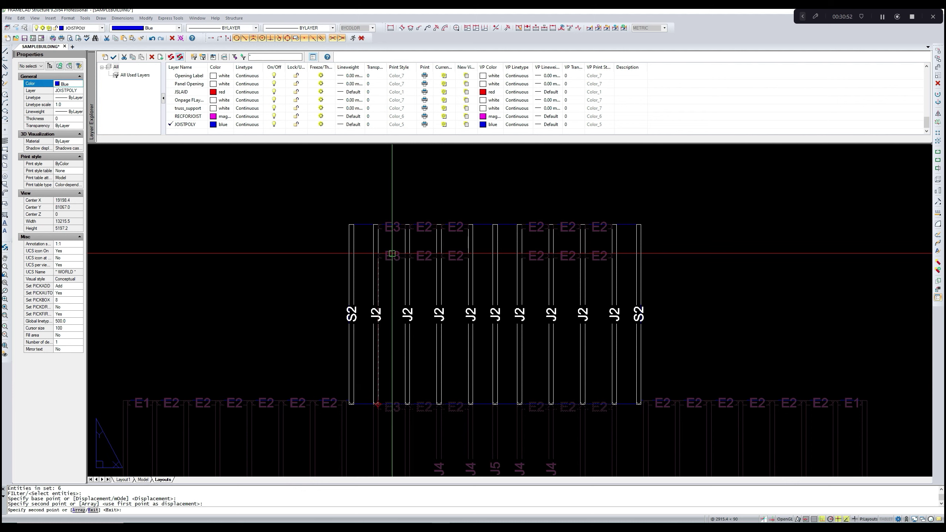
key("Escape")
middle_click_drag(419, 254, 406, 248)
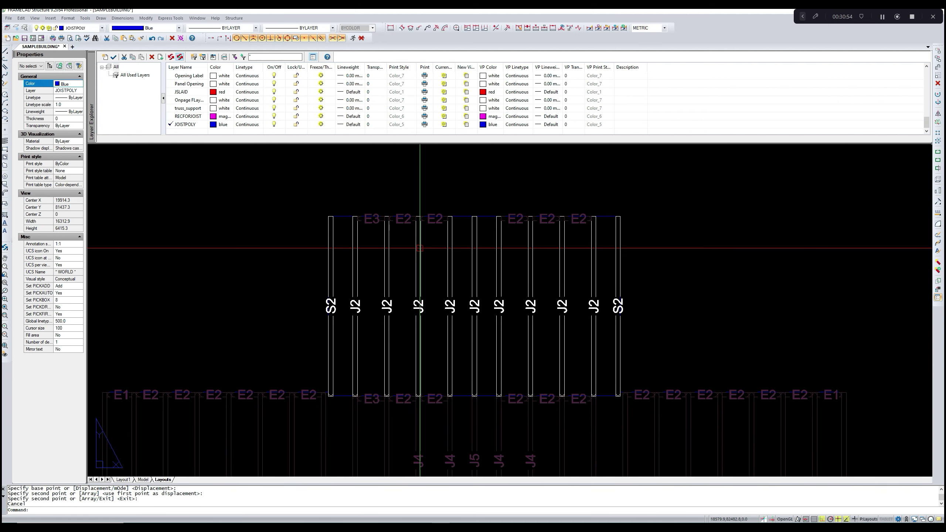
- Copy the second E2 end bearer along the recess's upper edge into the gap between the left inner J4 joist and J5
middle_click_drag(417, 309, 446, 186)
scroll(485, 269, "down", 2)
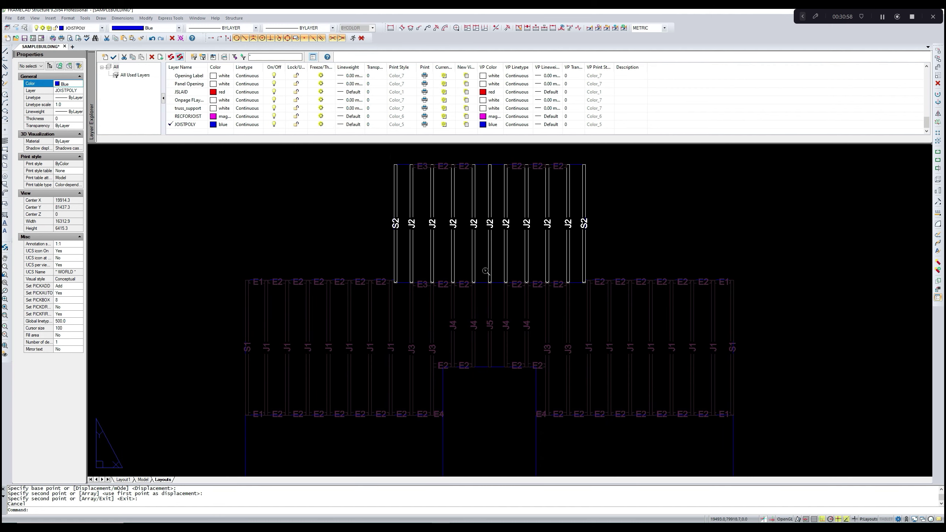
scroll(477, 347, "up", 2)
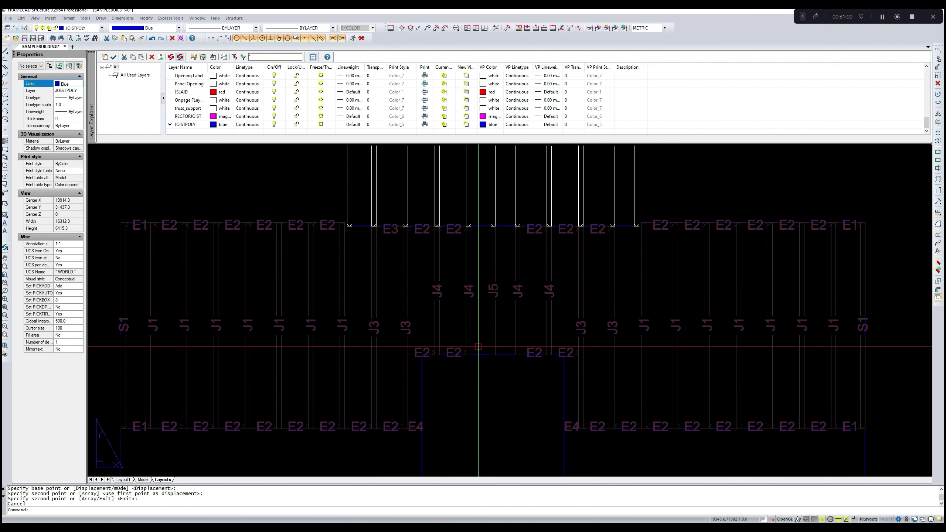
type("opy")
scroll(478, 346, "up", 1)
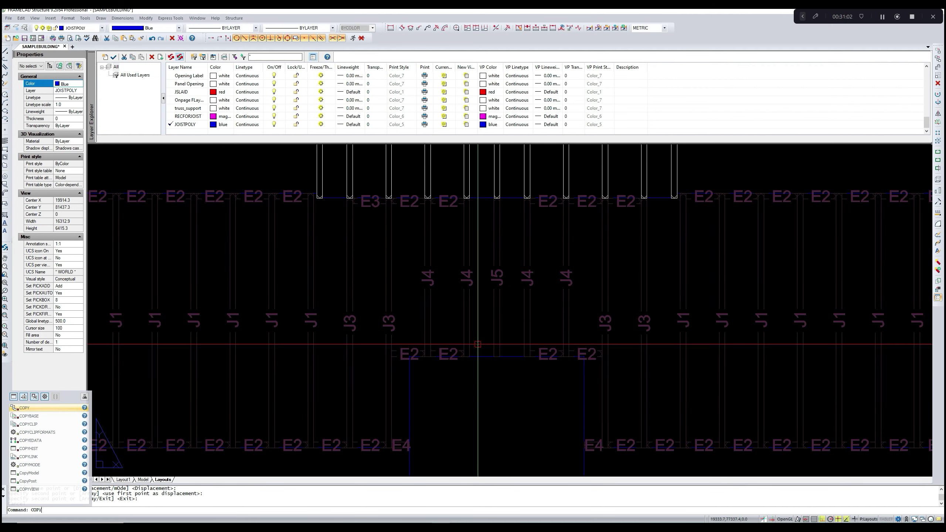
key("Return")
key("Return")
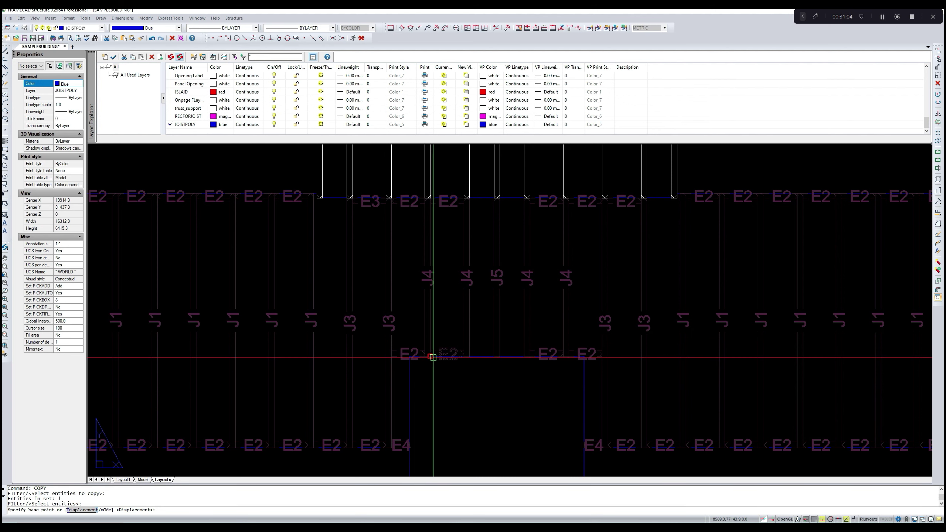
left_click(430, 357)
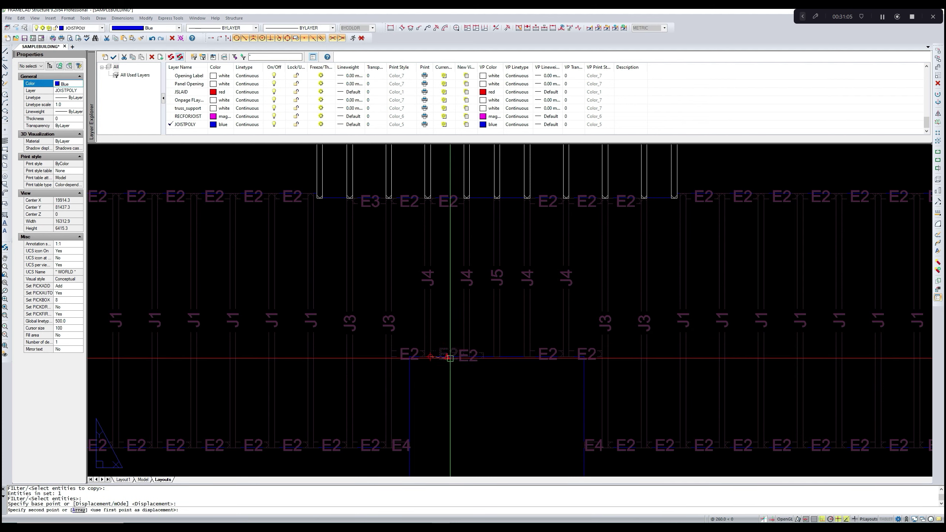
left_click(469, 356)
key("Escape")
- Shorten the copied E2 end bearer by stretching its right end back to the left edge of joist J5
scroll(504, 354, "up", 2)
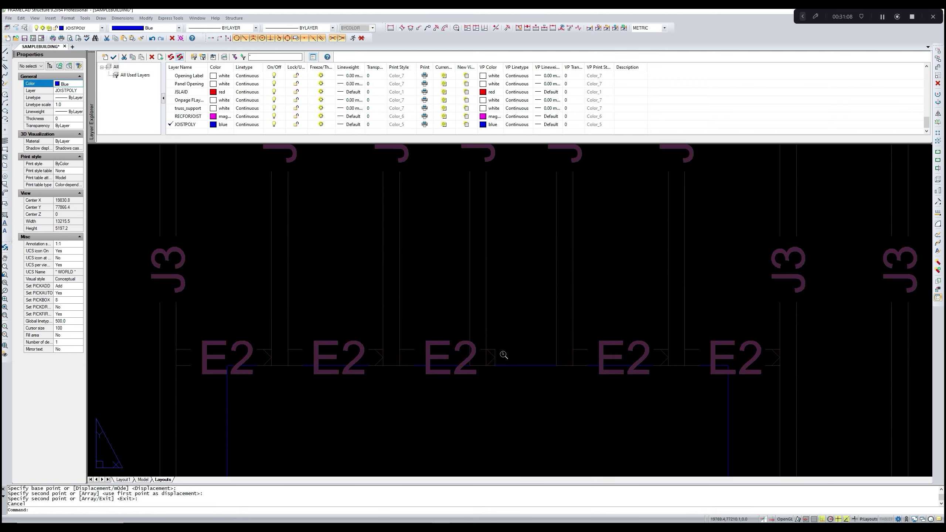
left_click(495, 356)
key("Escape")
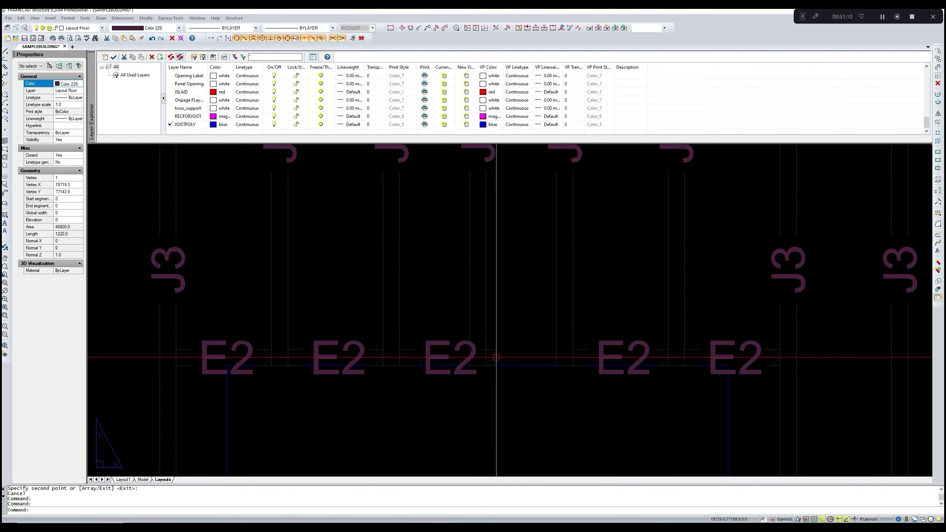
left_click(494, 357)
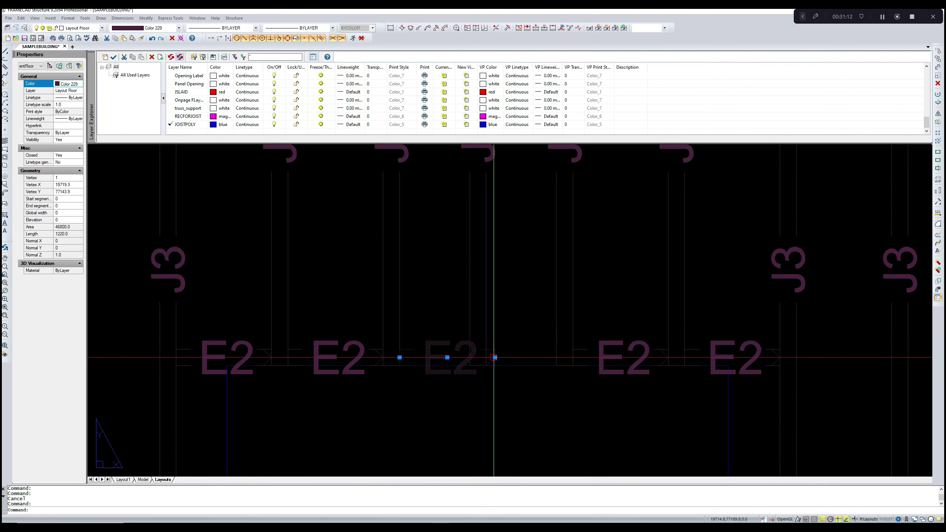
left_click(495, 357)
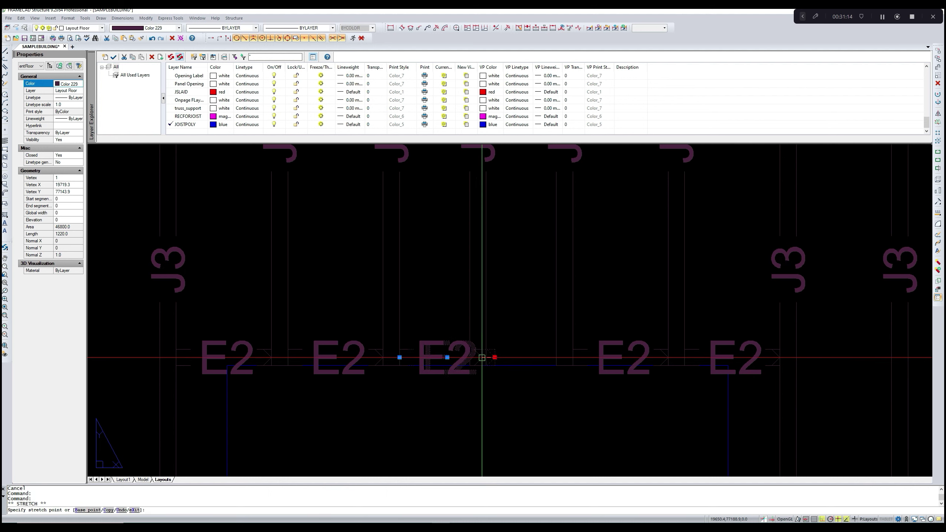
key("Escape")
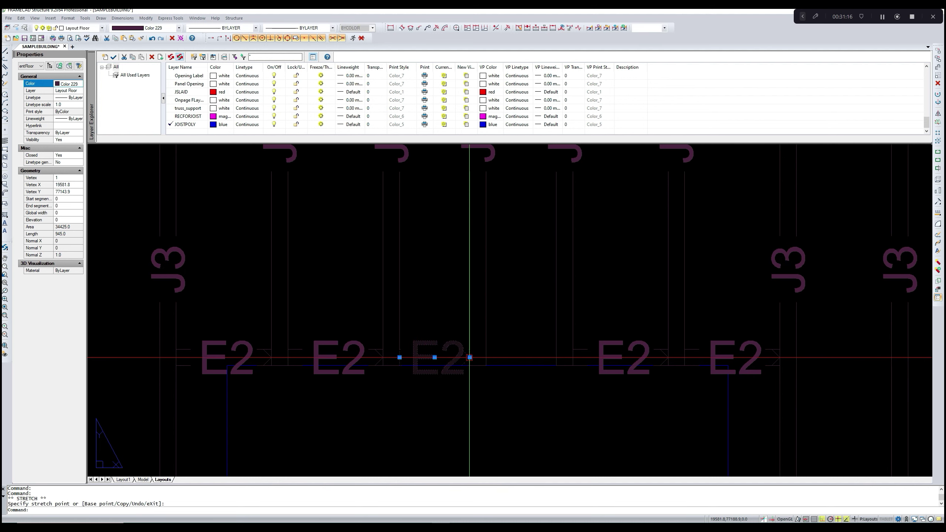
key("Escape")
- Copy the shortened E2 end bearer from its lower-left corner to the right edge of joist J5, filling the neighbouring gap
type("COPY")
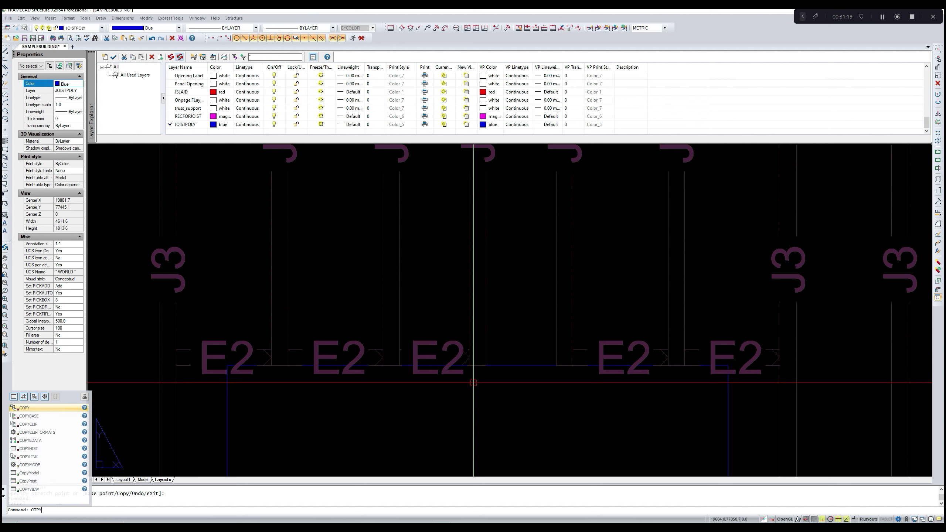
key("Return")
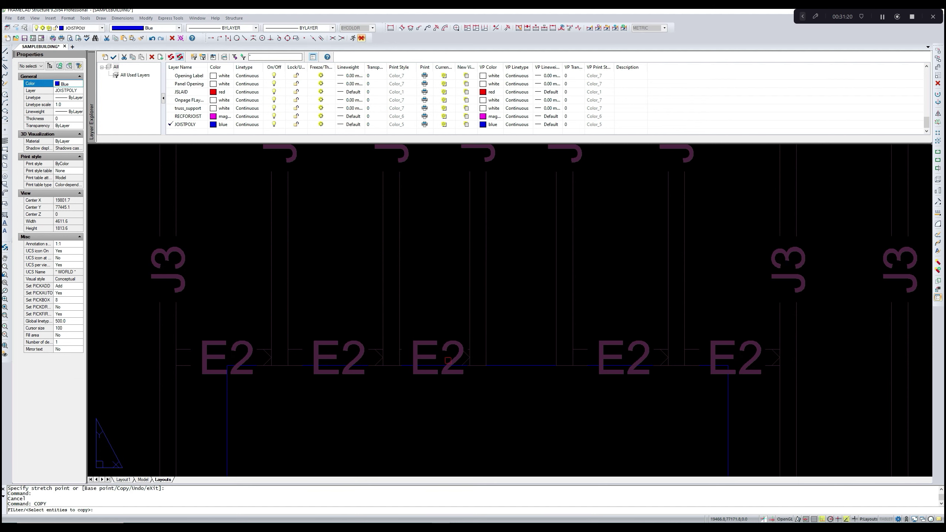
key("Return")
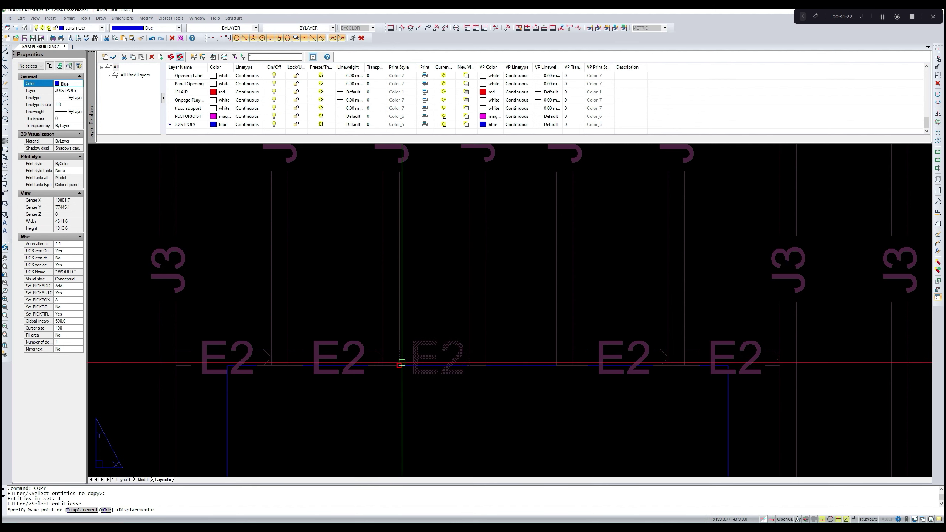
left_click(399, 365)
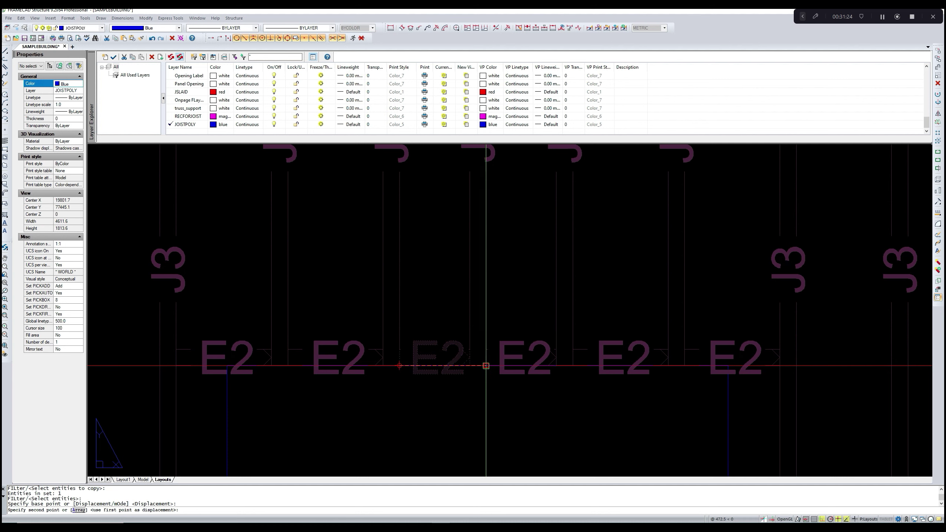
left_click(485, 366)
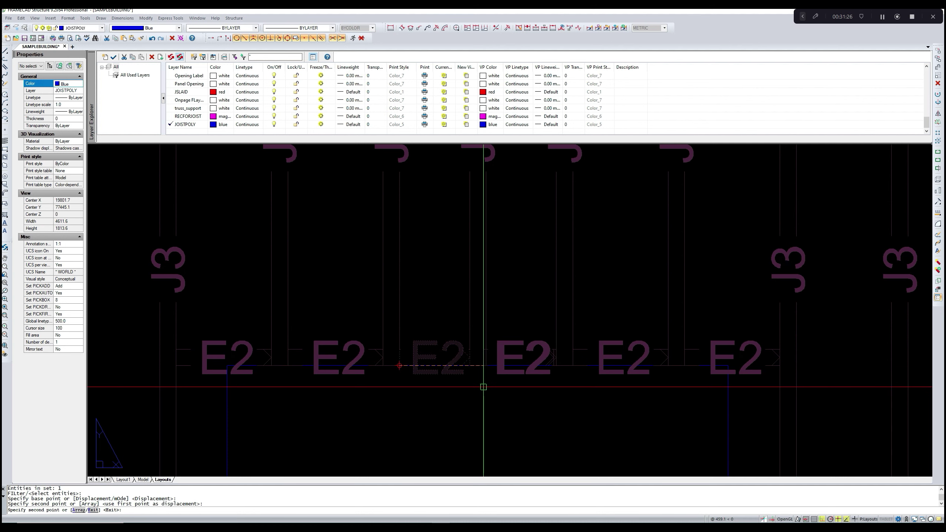
key("Escape")
scroll(484, 389, "down", 4)
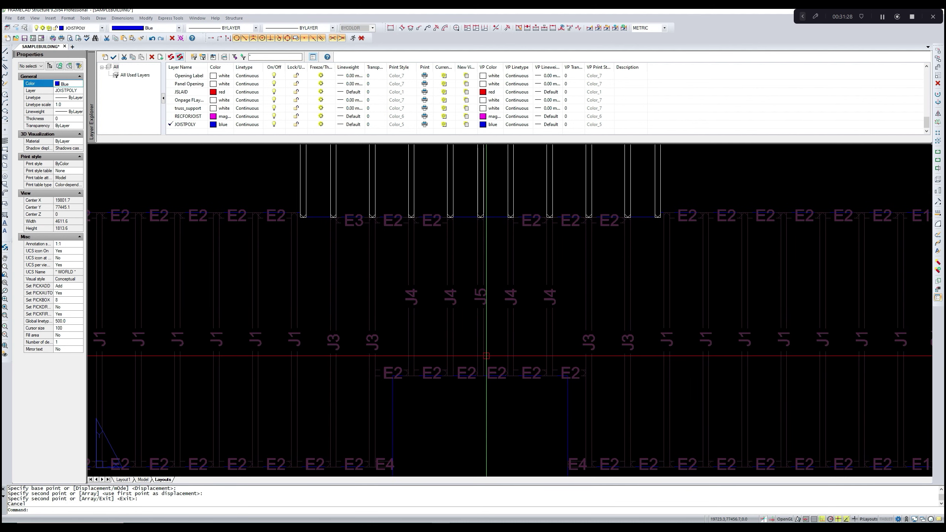
type("C")
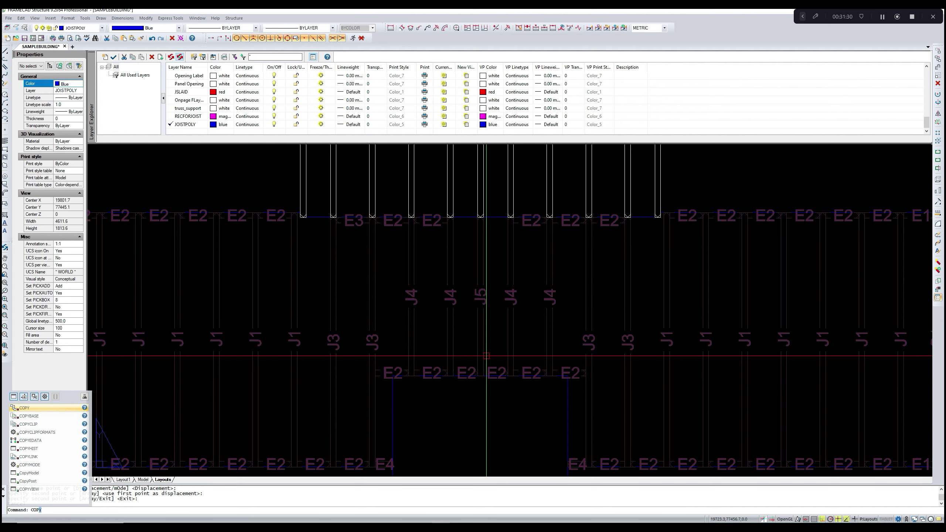
type("OPY")
key("Return")
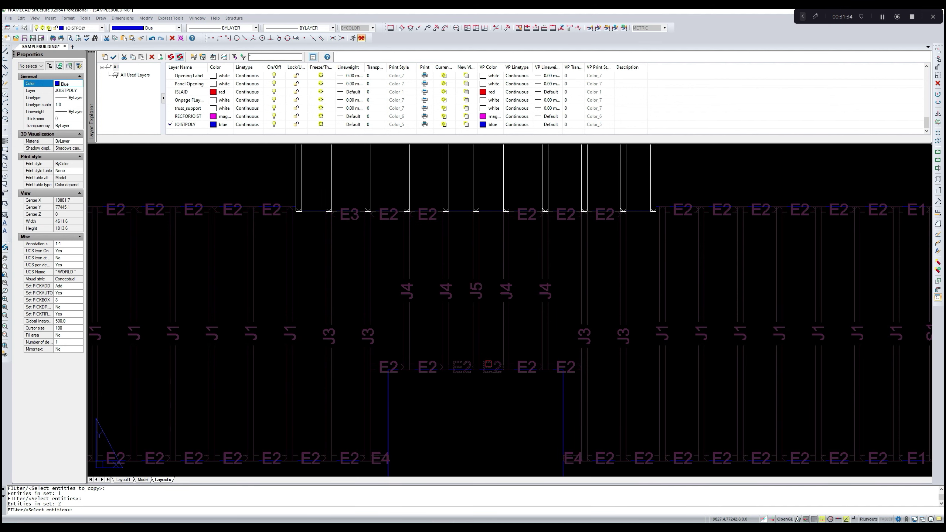
key("Return")
left_click(447, 372)
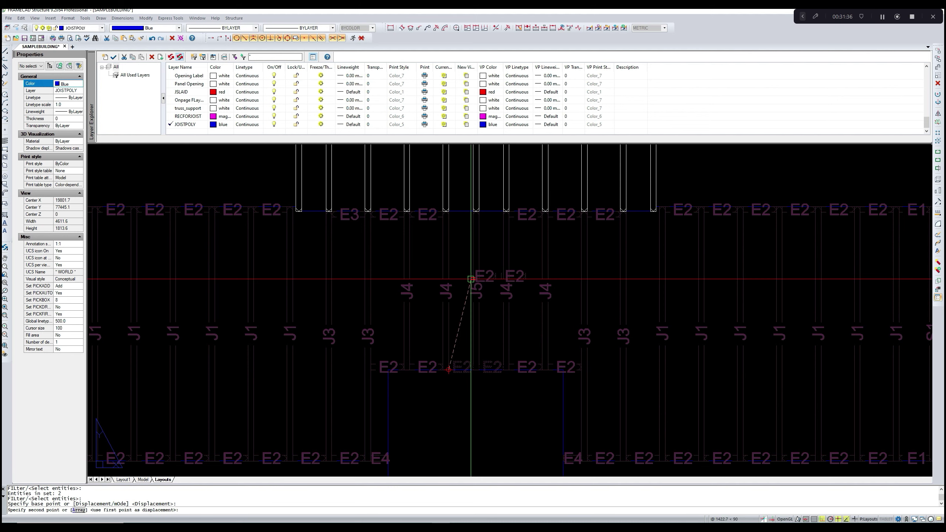
mouse_move(468, 248)
middle_mouse_down()
mouse_move(447, 341)
mouse_move(443, 294)
middle_mouse_up()
key("Escape")
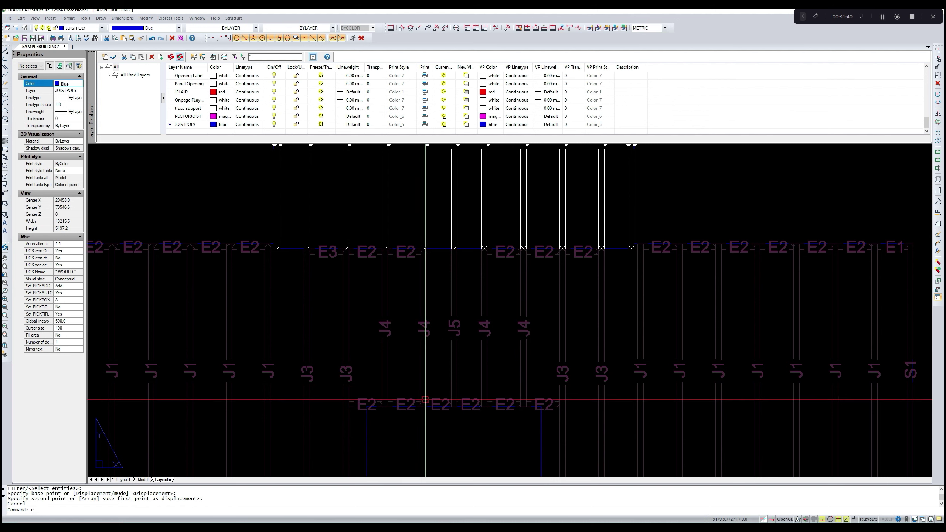
- Copy the two short E2 end bearers beside J5 to the upper rectangle's lower edge, starting at the fifth joist's lower-right corner
type("CO")
key("Return")
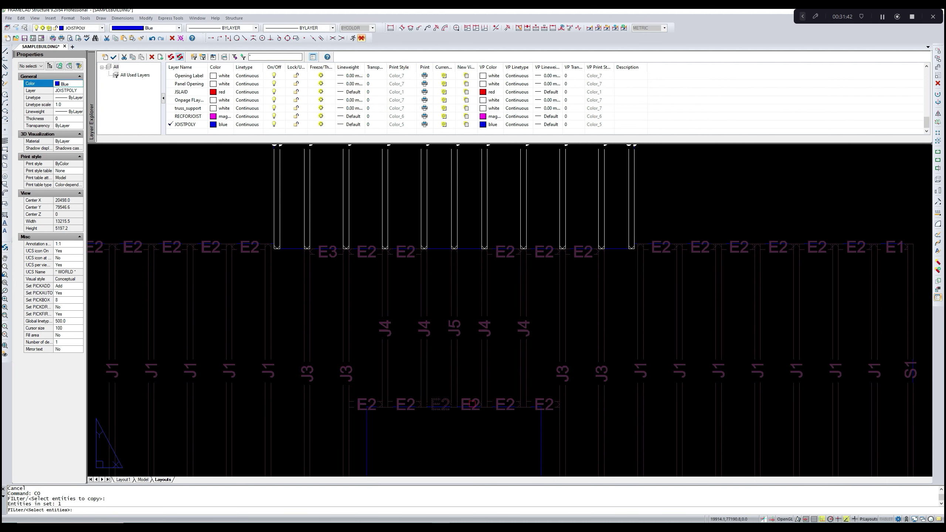
key("Return")
scroll(434, 401, "up", 5)
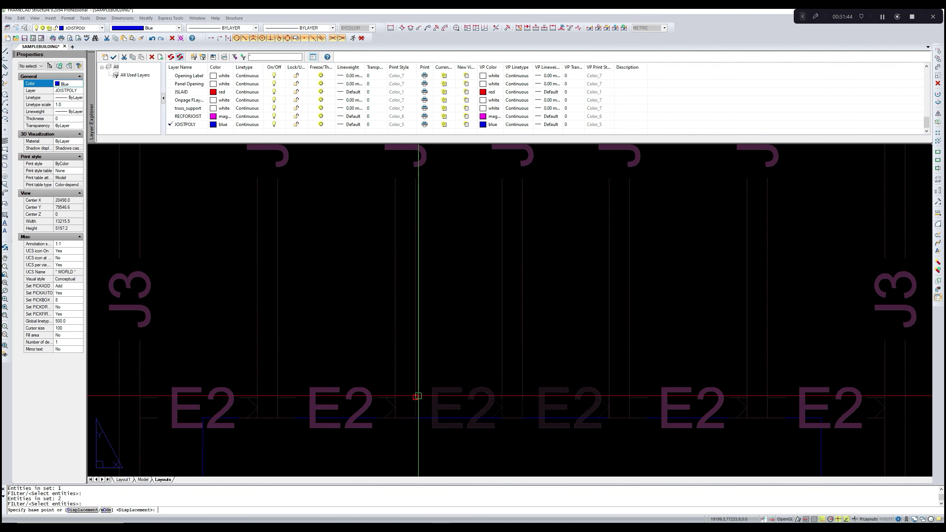
left_click(415, 398)
scroll(421, 392, "down", 5)
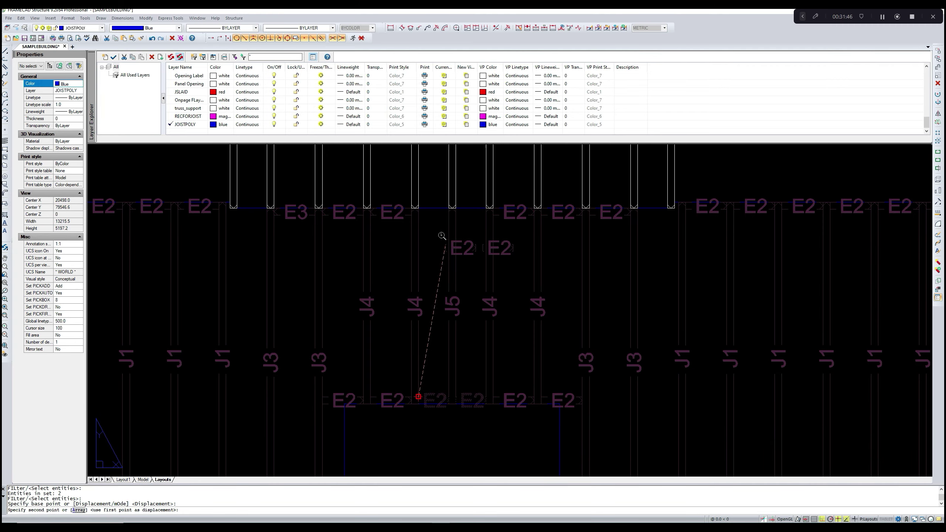
scroll(444, 246, "up", 2)
left_click(414, 206)
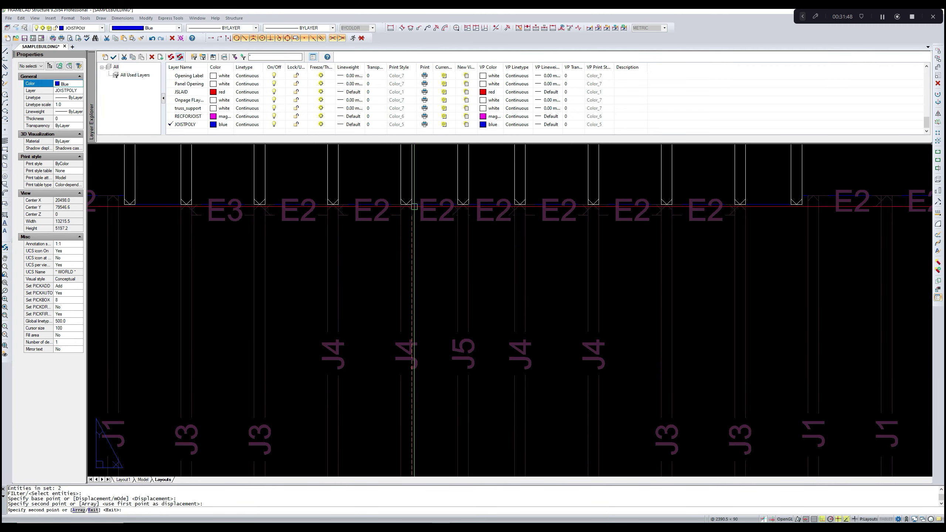
- Place another copy of the two short E2 end bearers on the upper rectangle's upper edge, at the fifth joist's upper-right corner
scroll(434, 249, "down", 3)
middle_click_drag(441, 217, 433, 324)
scroll(434, 324, "up", 1)
scroll(432, 323, "down", 3)
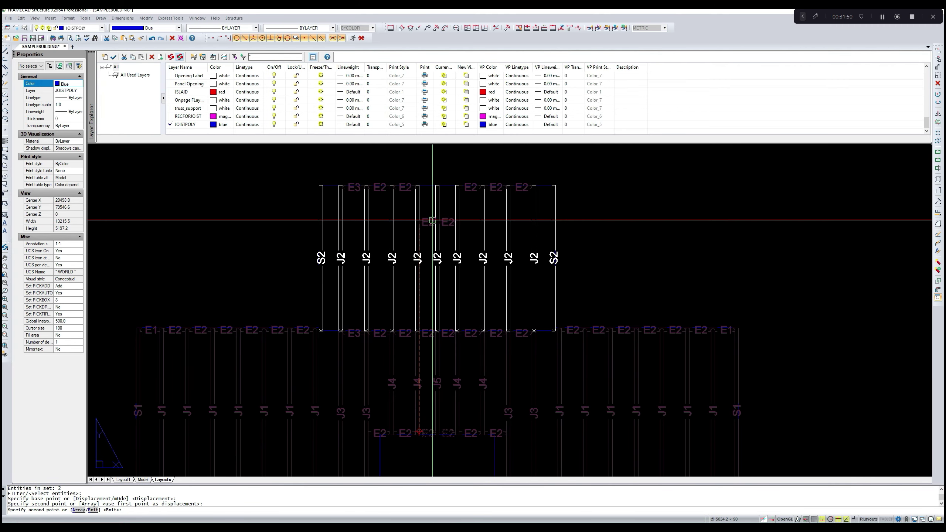
scroll(422, 187, "up", 1)
scroll(421, 186, "up", 3)
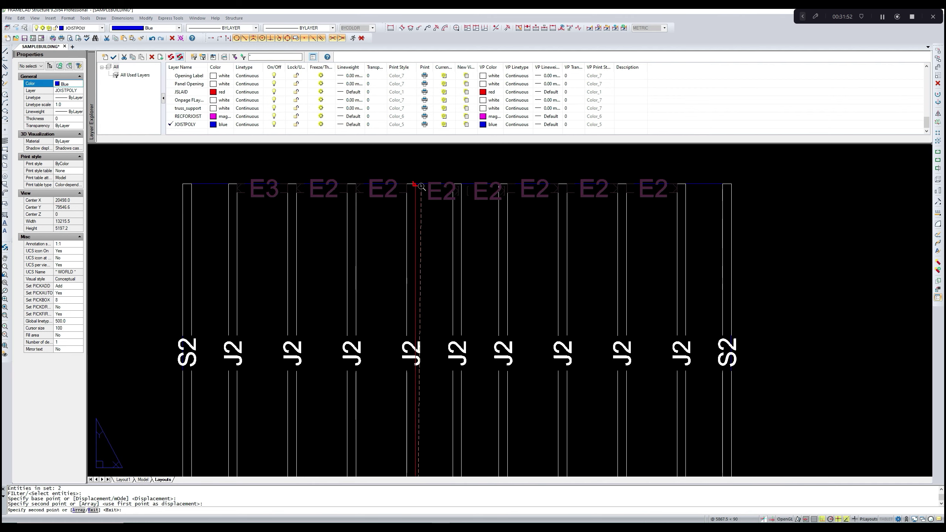
scroll(421, 186, "up", 1)
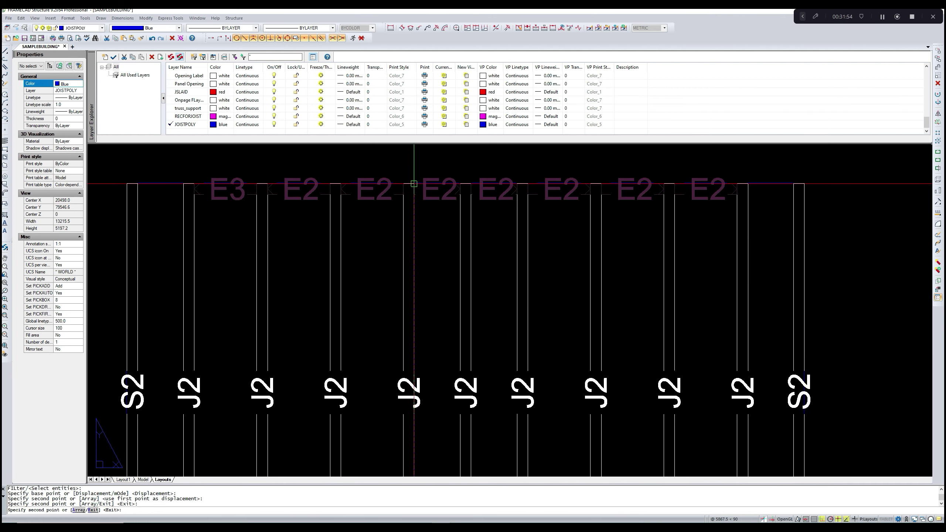
key("Escape")
scroll(522, 280, "down", 4)
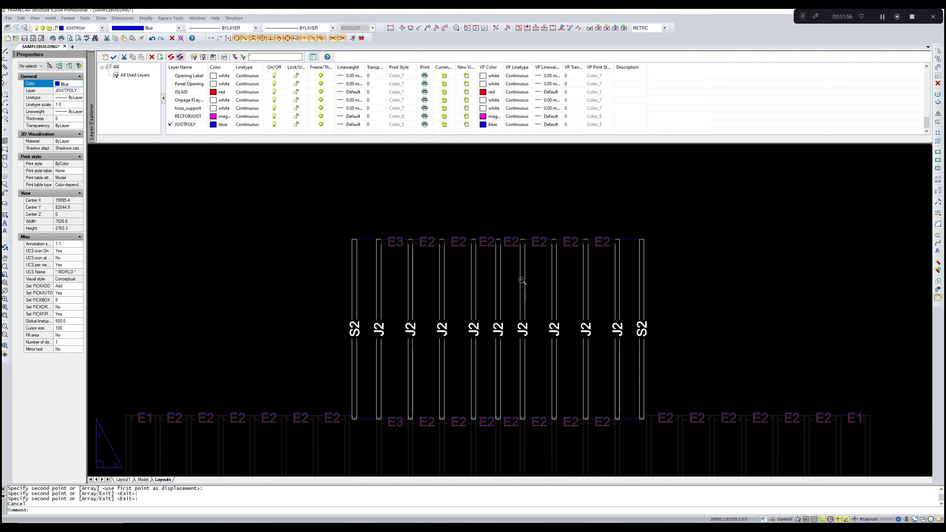
- Copy the upper edge's E3 end bearer from the first J2 joist's upper-right corner to the left S2 side bearer's upper-right corner
scroll(499, 269, "up", 1)
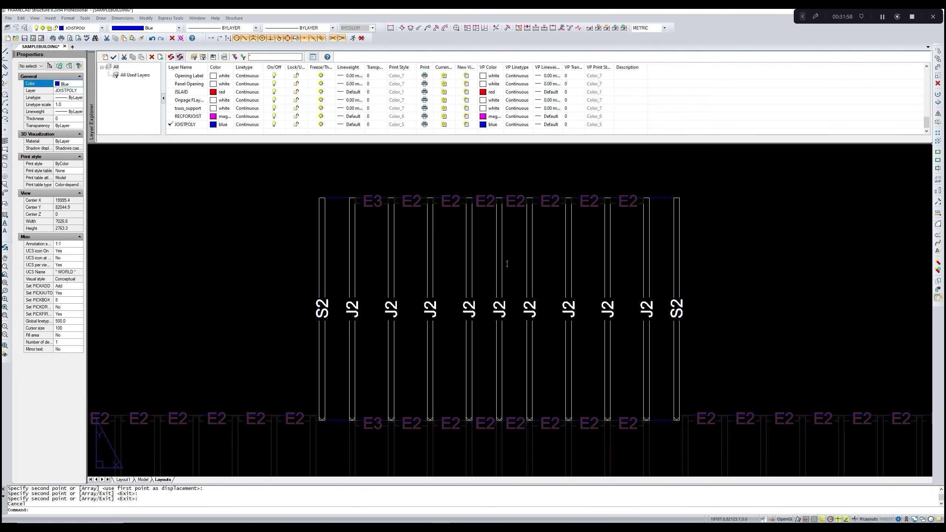
middle_click_drag(405, 243, 433, 260)
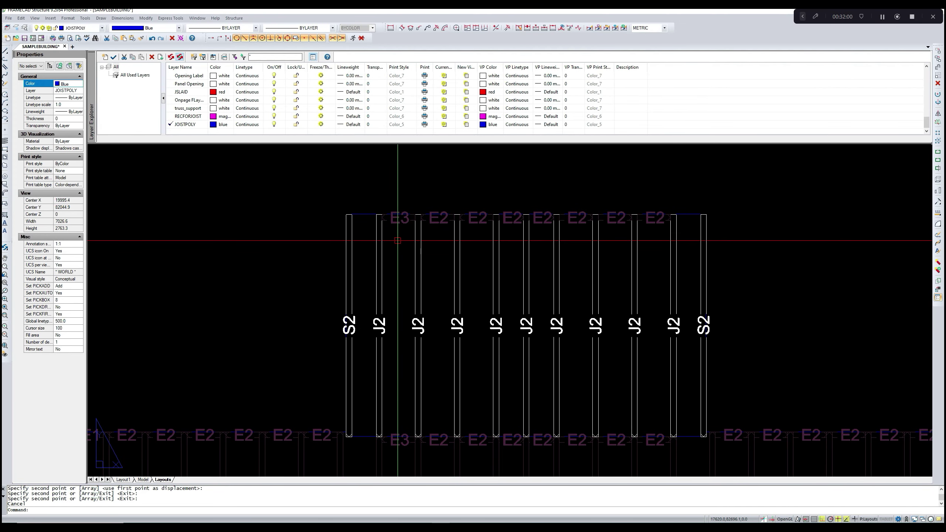
type("COPY")
key("Return")
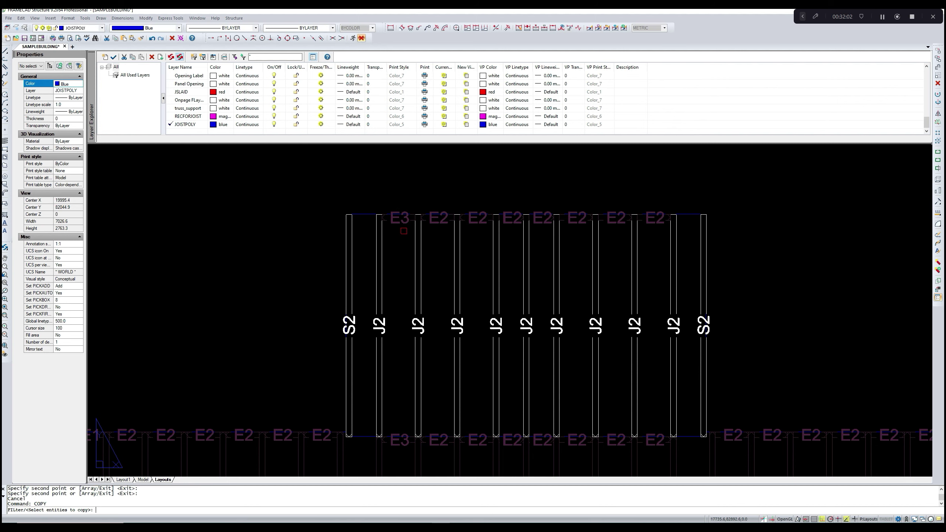
key("Return")
scroll(386, 219, "up", 3)
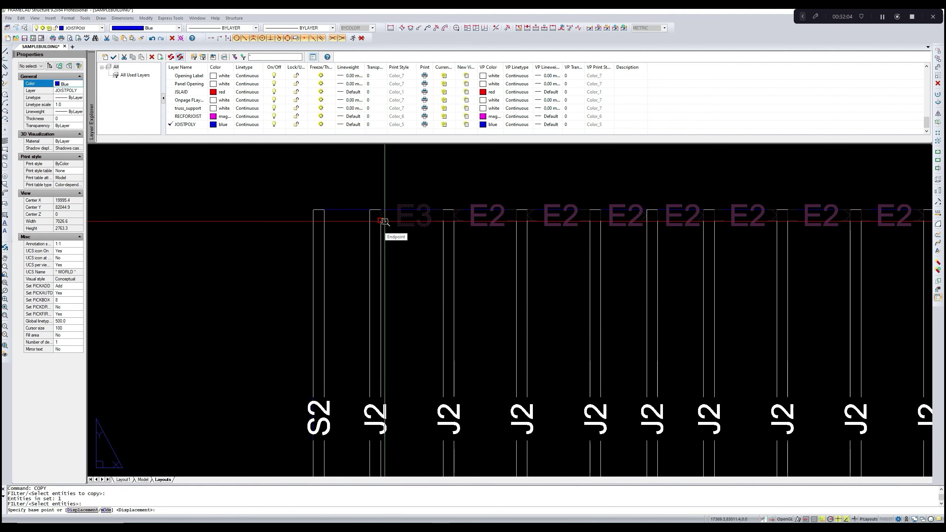
left_click(380, 210)
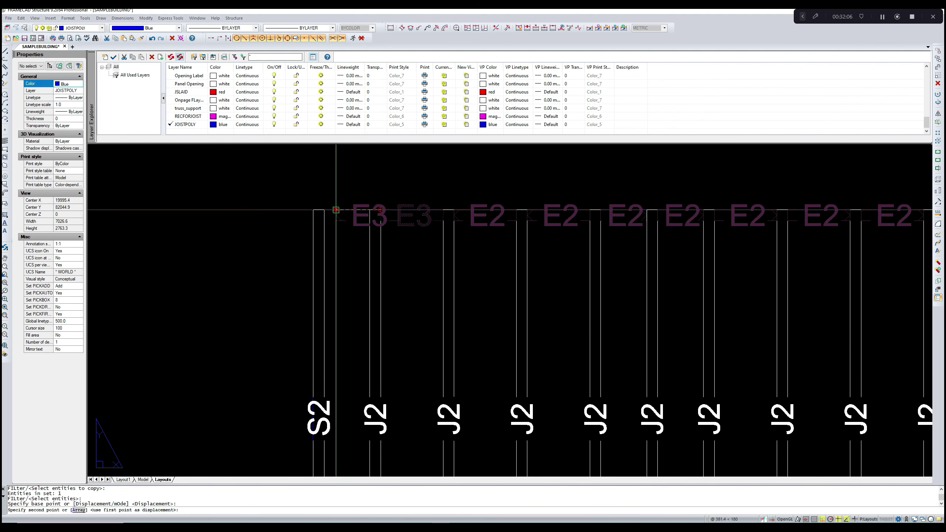
scroll(328, 210, "up", 4)
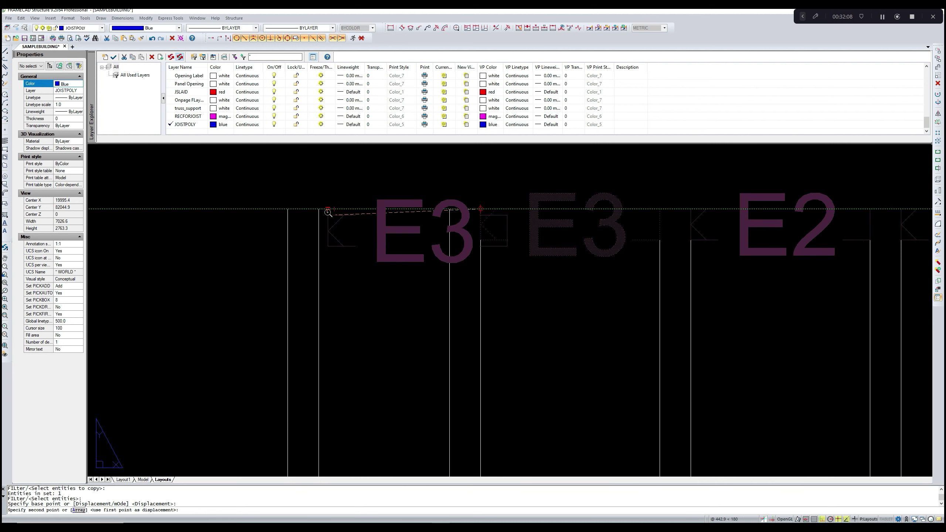
left_click(319, 208)
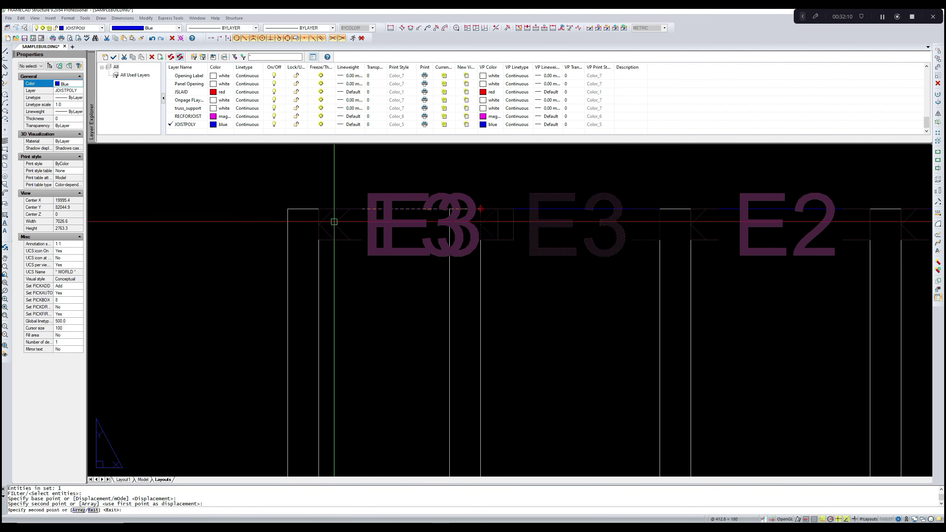
- Shorten the copied E3 end bearer beside the left S2 side bearer so its right end meets the first J2 joist's left edge
key("Escape")
scroll(491, 292, "up", 1)
key("Escape")
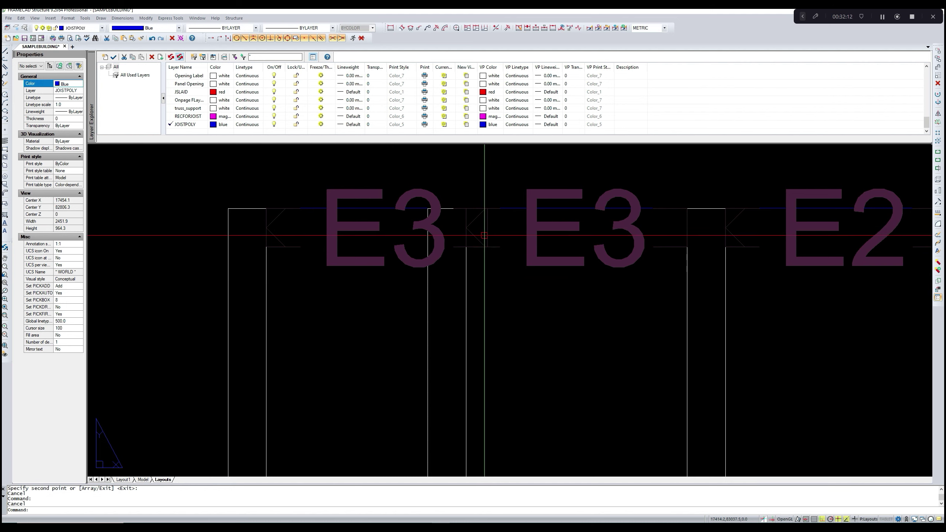
double_click(486, 236)
left_click(525, 191)
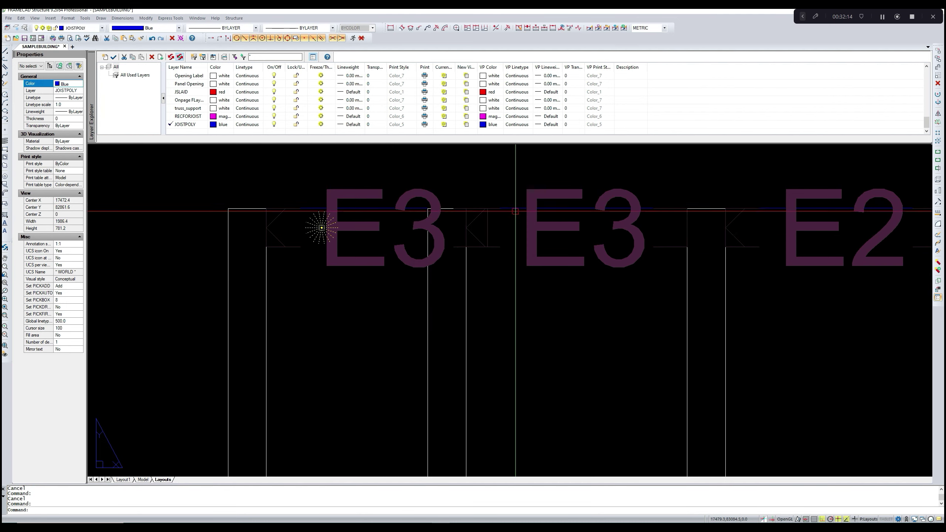
left_click(486, 227)
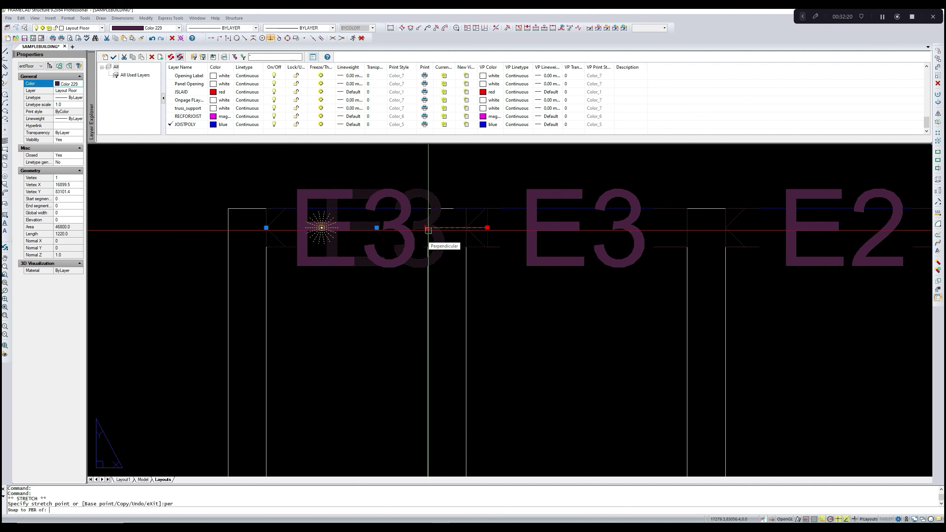
key("Return")
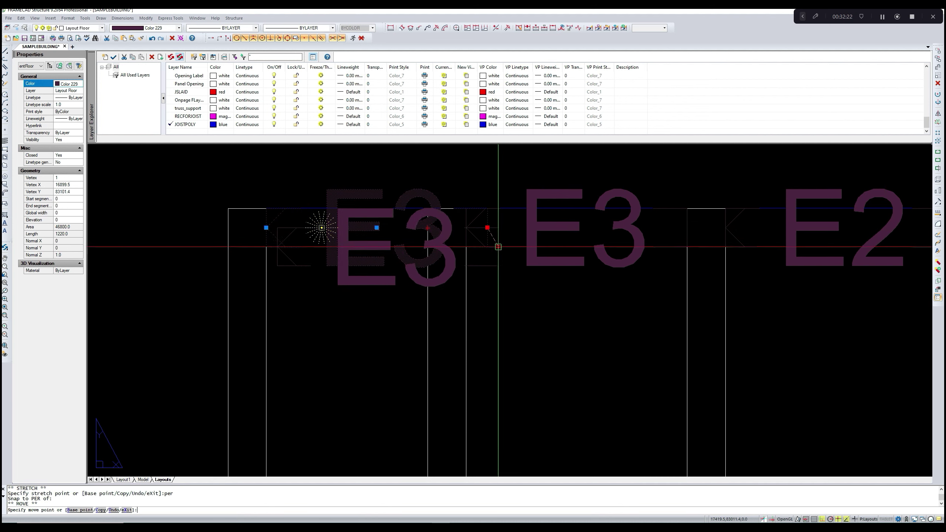
left_click(489, 229)
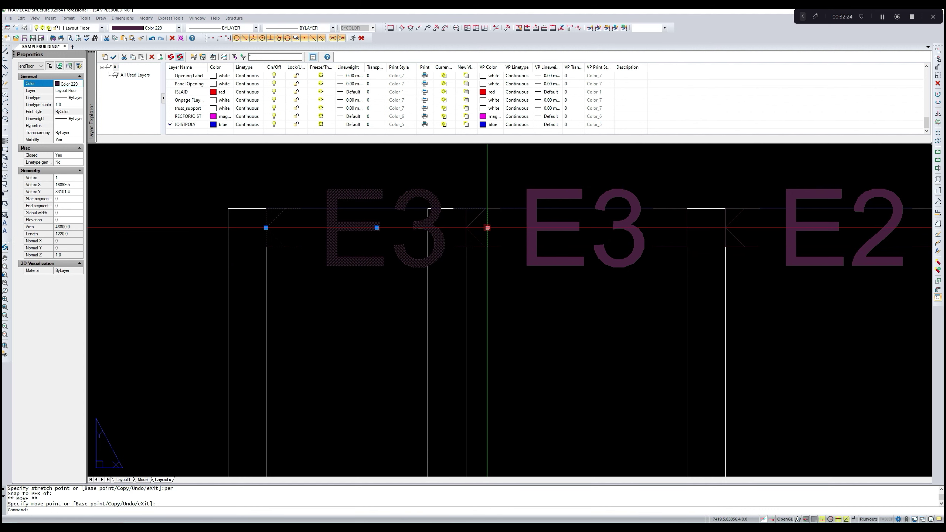
left_click(486, 228)
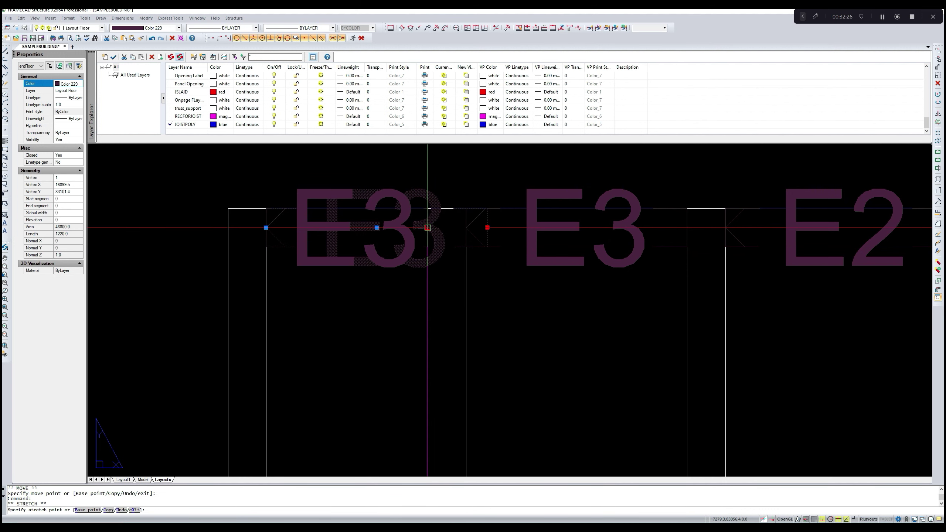
left_click(427, 227)
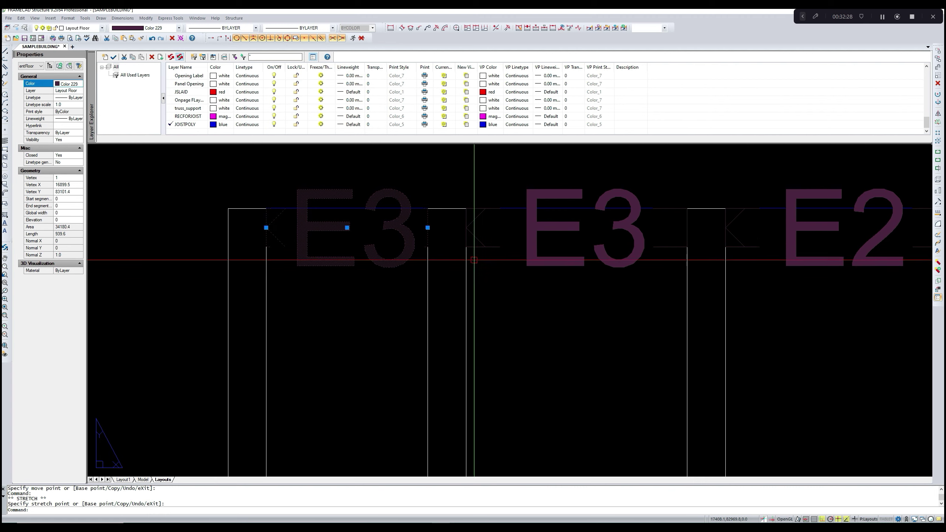
key("Escape")
left_click(485, 246)
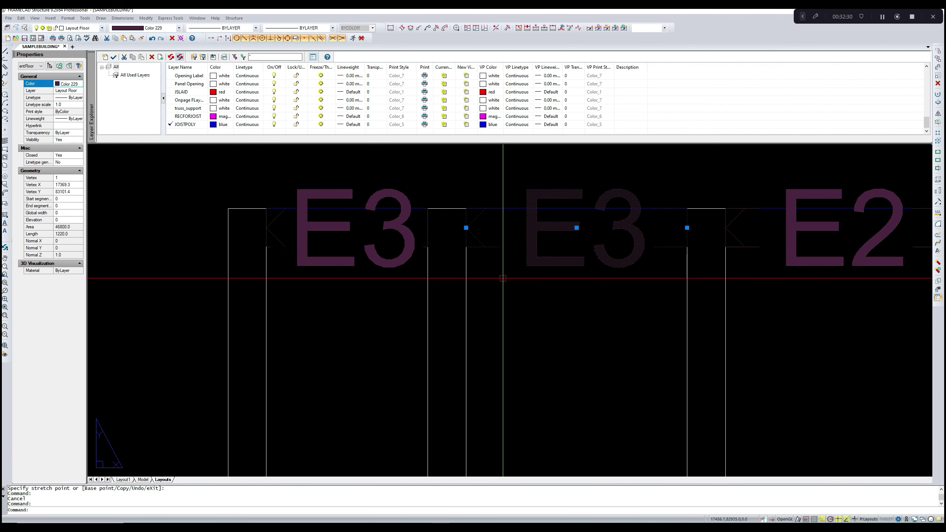
key("Escape")
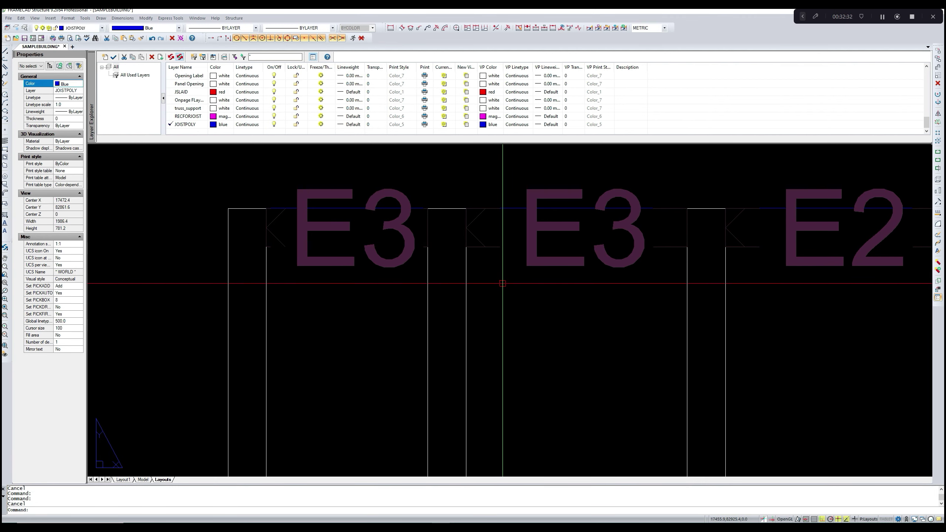
scroll(503, 283, "down", 3)
middle_click_drag(502, 284, 477, 285)
scroll(588, 298, "down", 1)
mouse_move(588, 298)
middle_mouse_down()
mouse_move(401, 283)
mouse_move(407, 292)
middle_mouse_up()
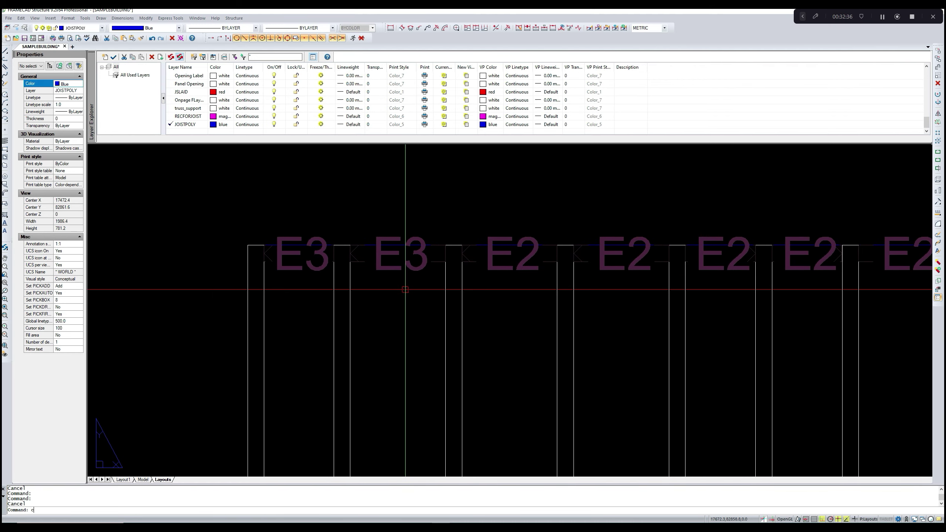
type("COy")
key("Return")
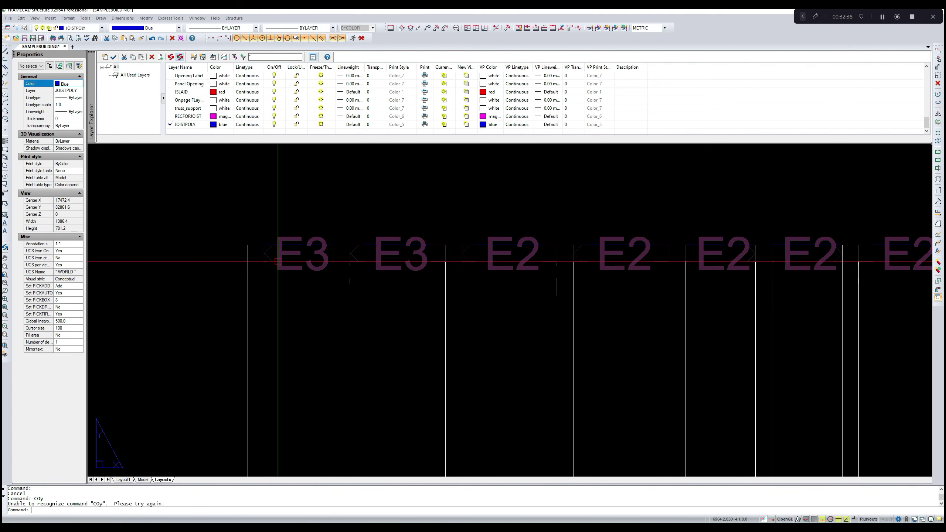
type("CO")
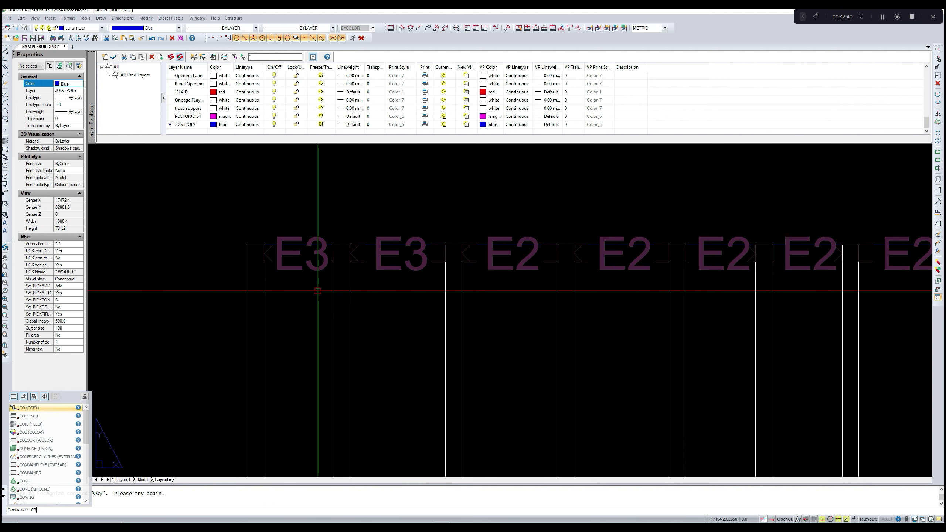
type("PY")
key("Return")
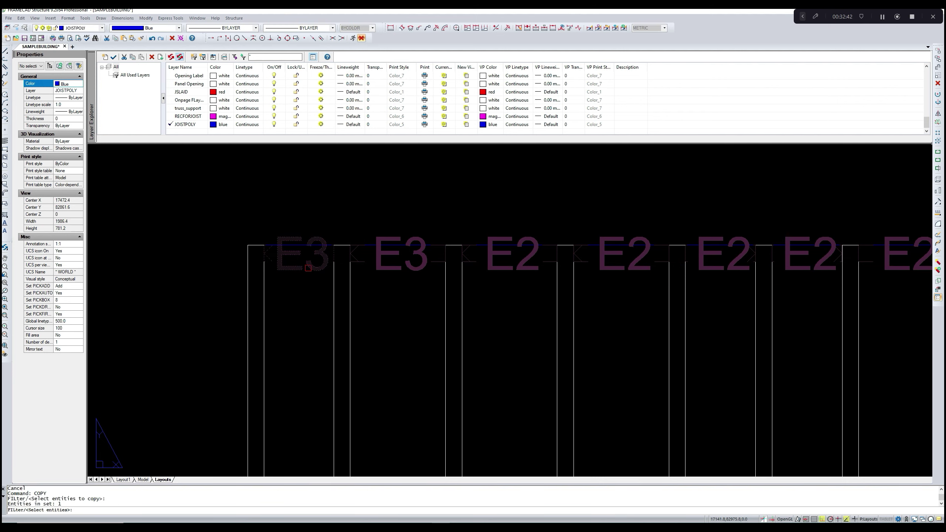
key("Return")
left_click(263, 253)
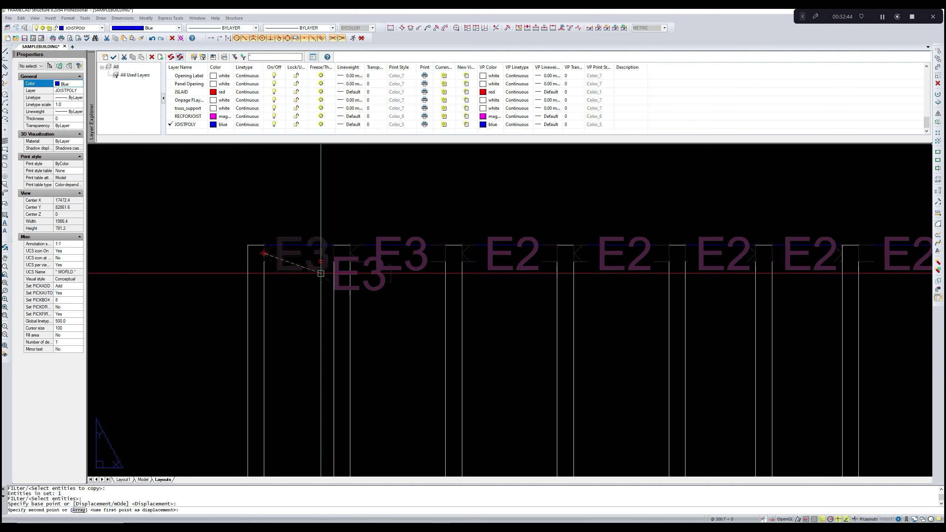
scroll(321, 273, "down", 3)
scroll(703, 283, "up", 3)
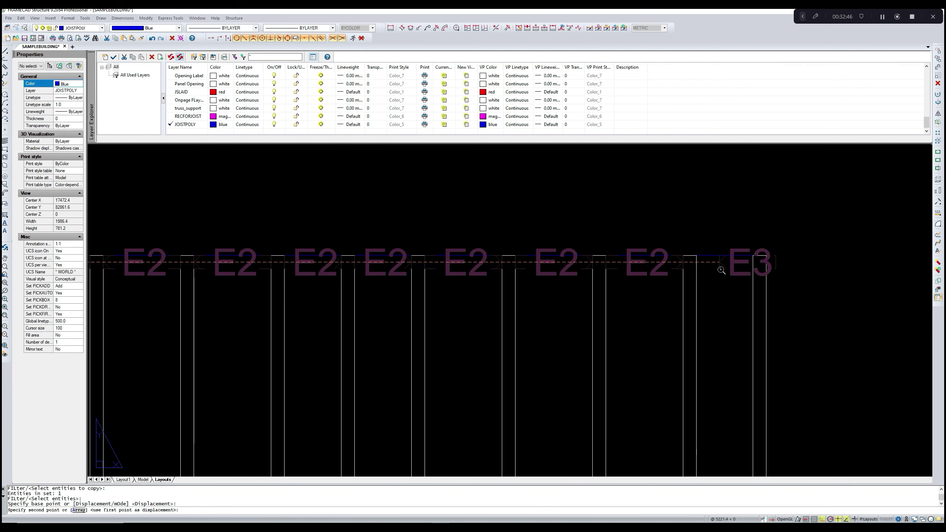
key("Escape")
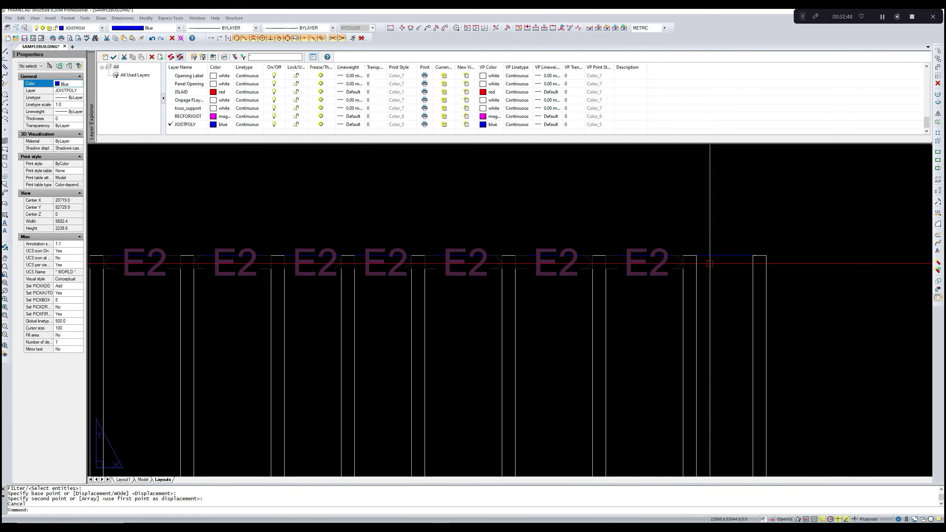
- Copy the shortened E3 end bearer from its upper-left corner to the last J2 joist's upper-right corner, filling the gap beside the right S2 side bearer
scroll(661, 281, "down", 3)
scroll(372, 268, "up", 3)
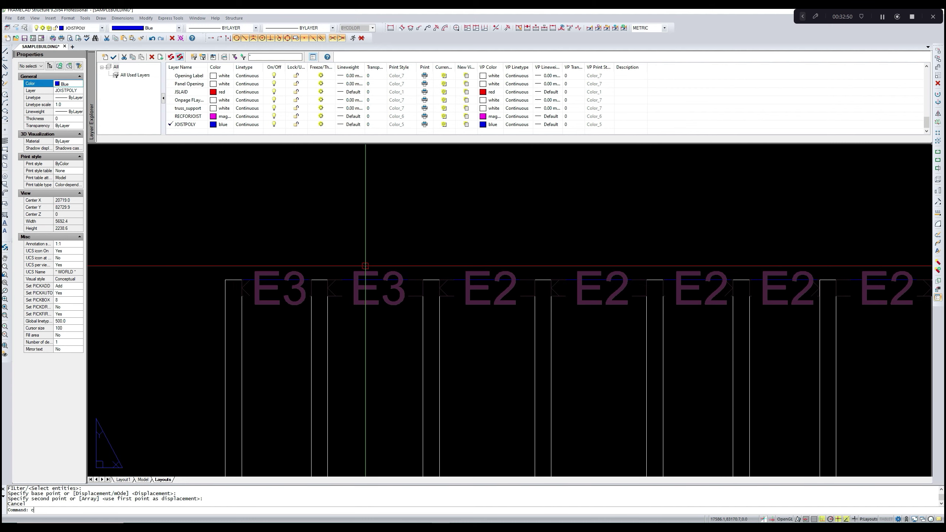
type("COPY")
key("Return")
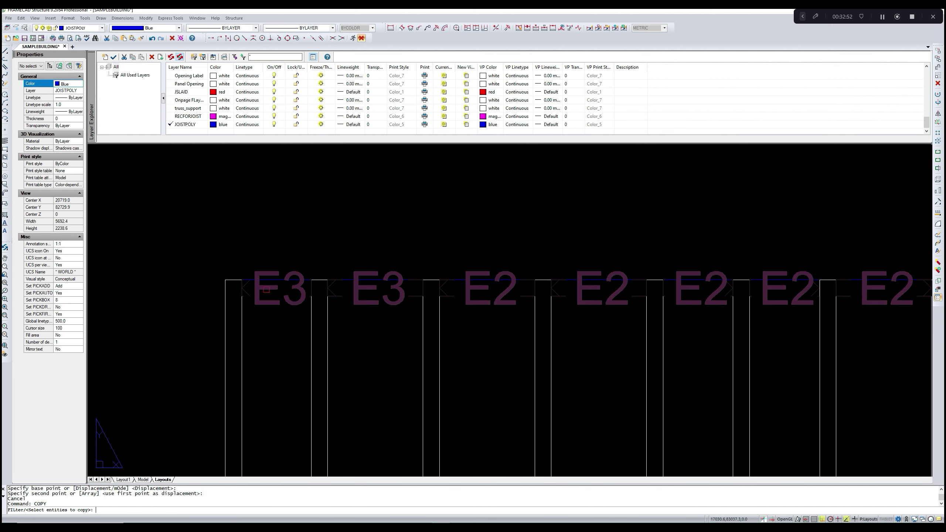
left_click(265, 301)
key("Return")
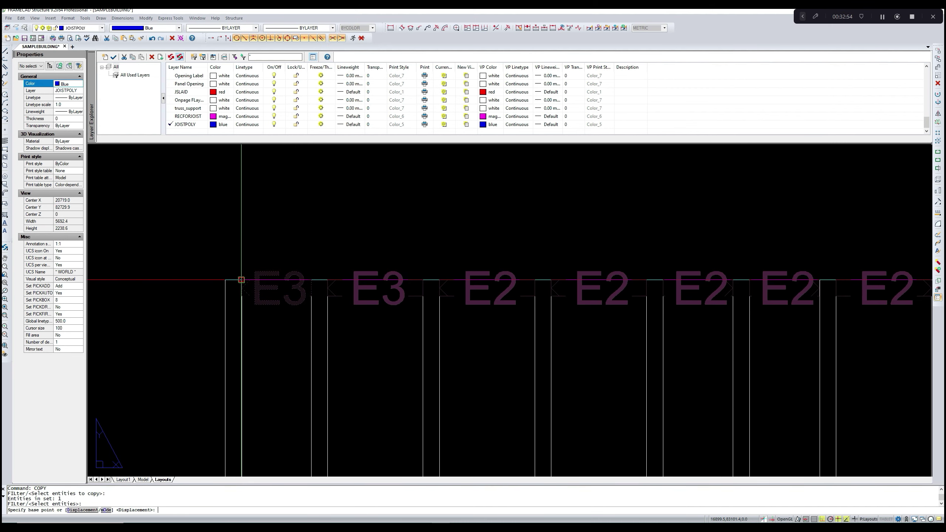
left_click(242, 279)
scroll(268, 291, "down", 3)
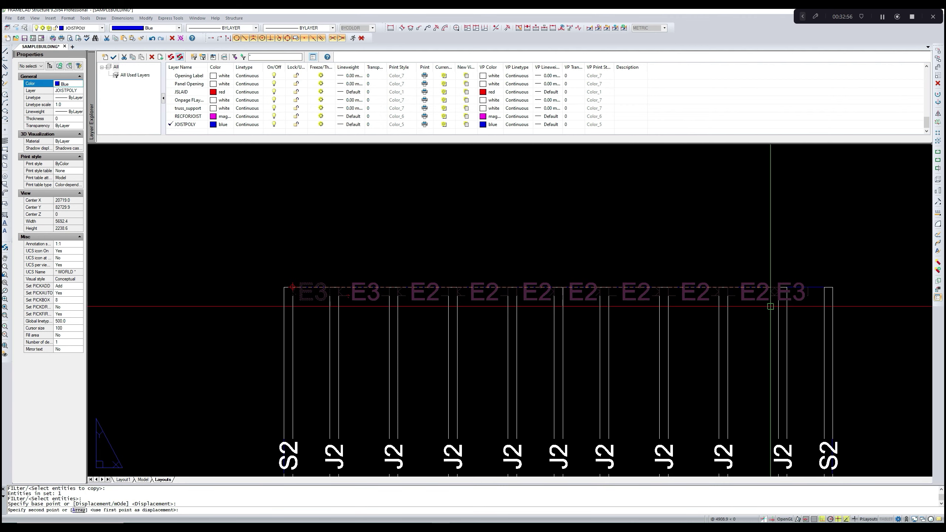
scroll(744, 327, "up", 2)
scroll(744, 328, "up", 4)
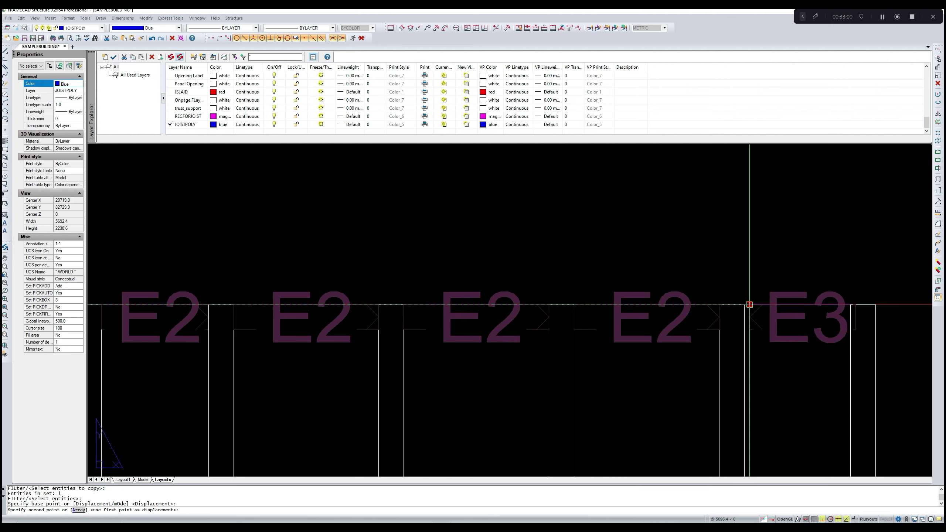
scroll(747, 307, "up", 2)
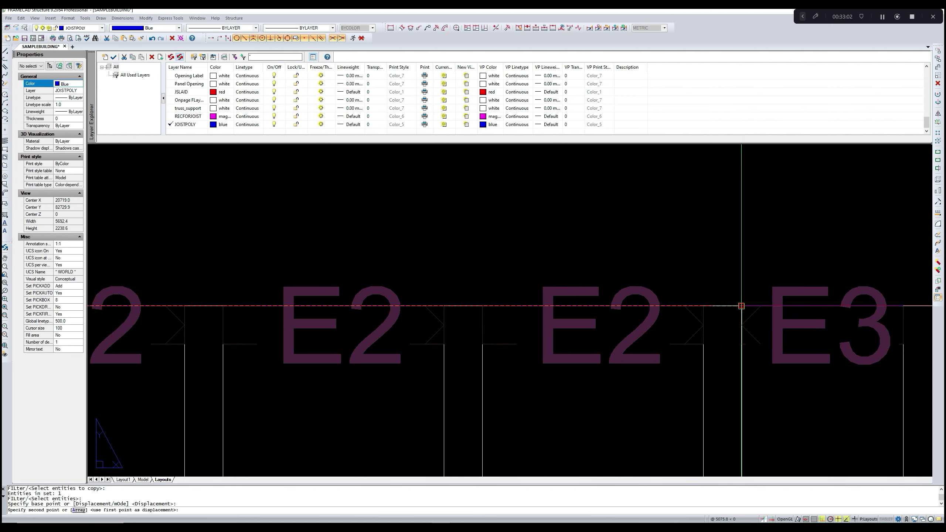
key("Escape")
- Generate the floor layout for the left boundary below the E1/E2 row, with the setout point at its lower-left corner and joists directed to its upper-left corner
scroll(712, 338, "down", 5)
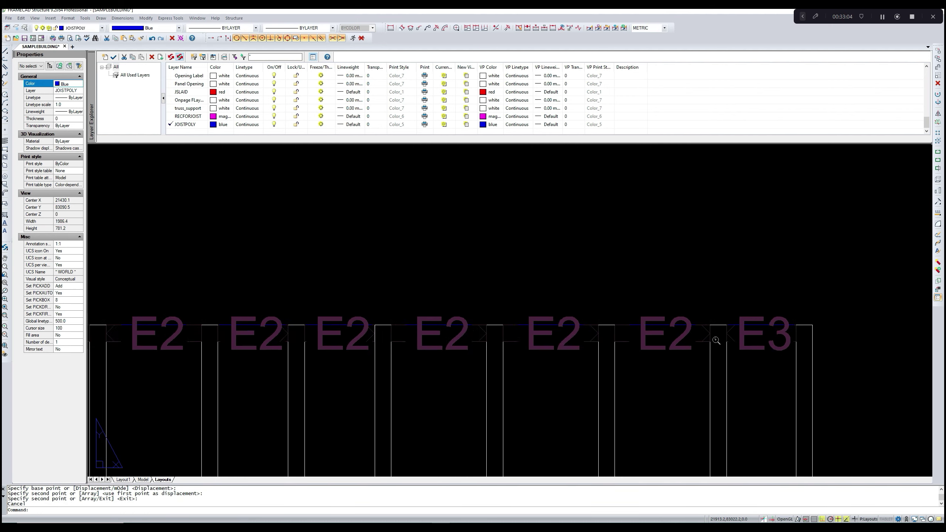
mouse_move(624, 312)
middle_mouse_down()
mouse_move(642, 230)
mouse_move(632, 246)
mouse_move(631, 214)
middle_mouse_up()
scroll(621, 319, "down", 3)
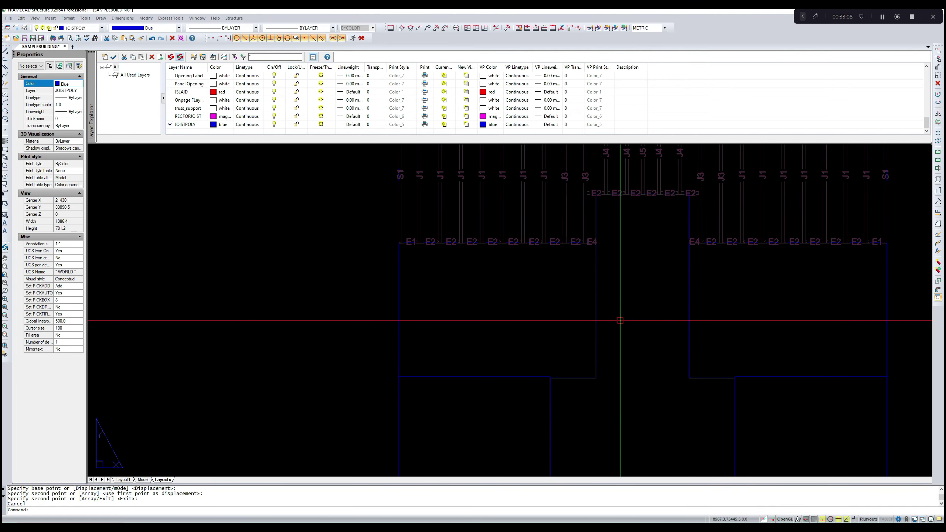
middle_click_drag(620, 320, 591, 321)
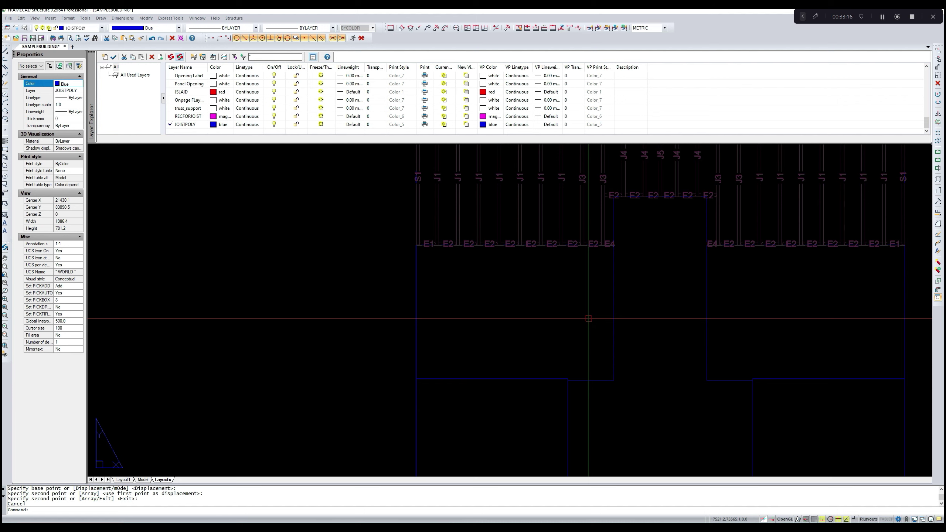
type("JD")
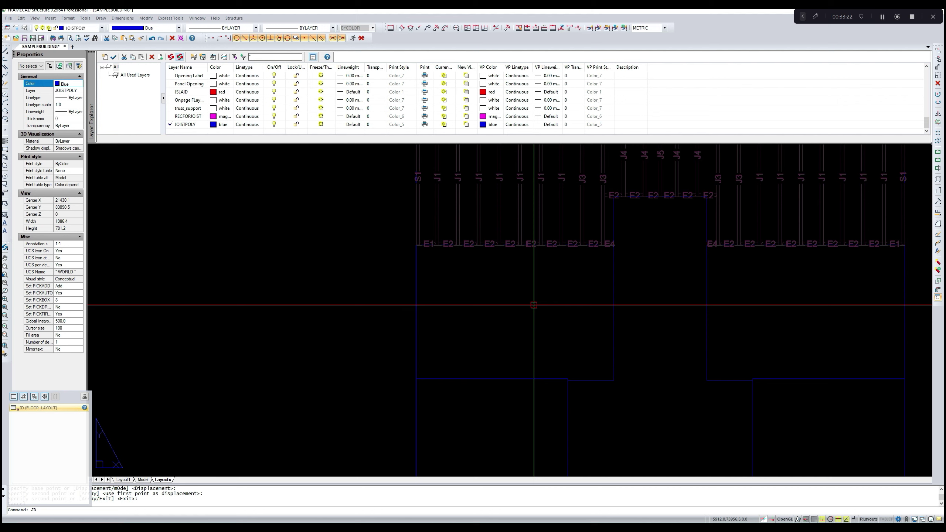
key("Return")
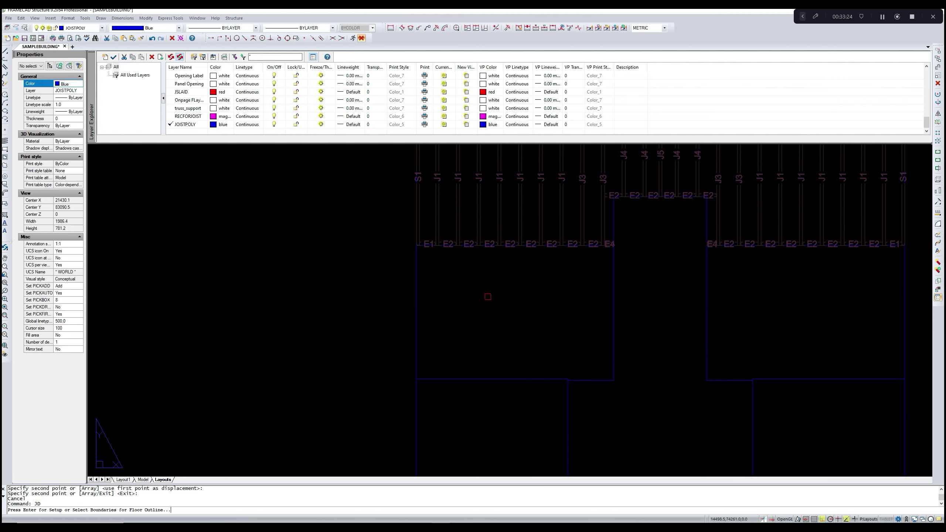
key("Return")
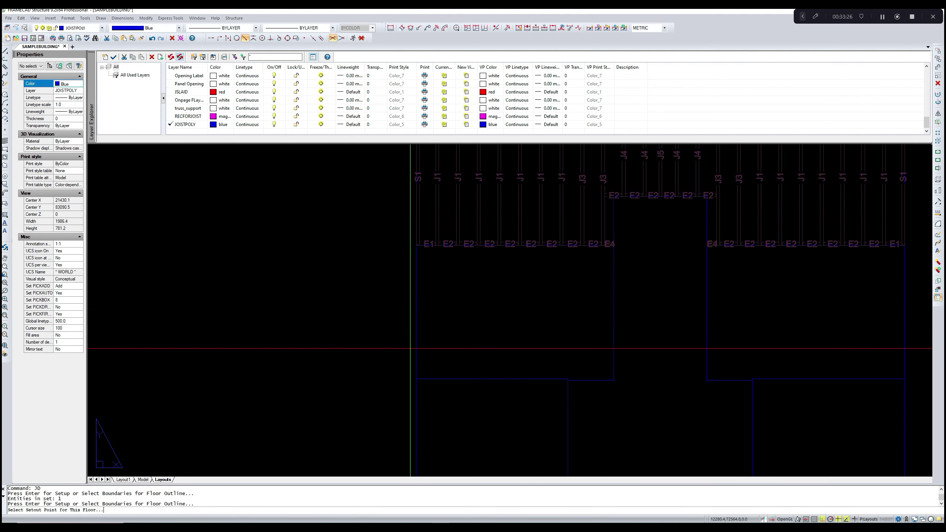
left_click(416, 379)
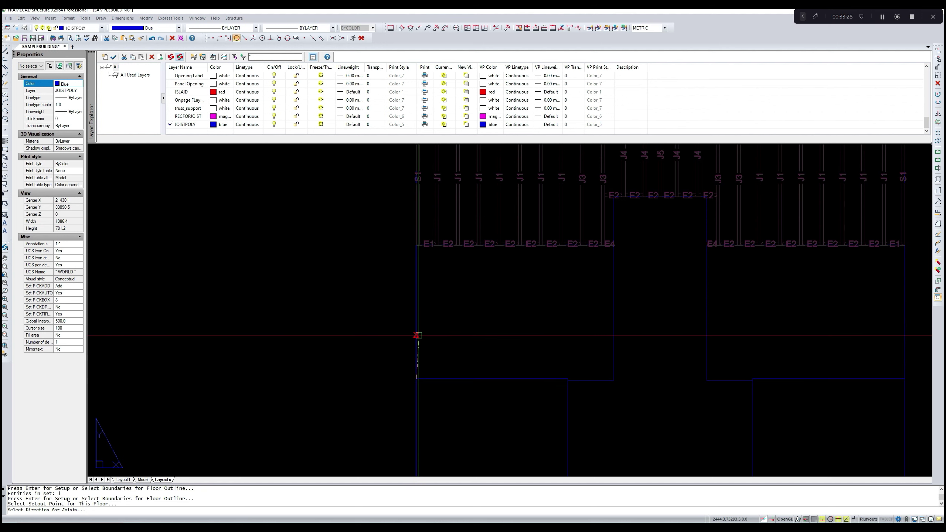
scroll(417, 246, "up", 3)
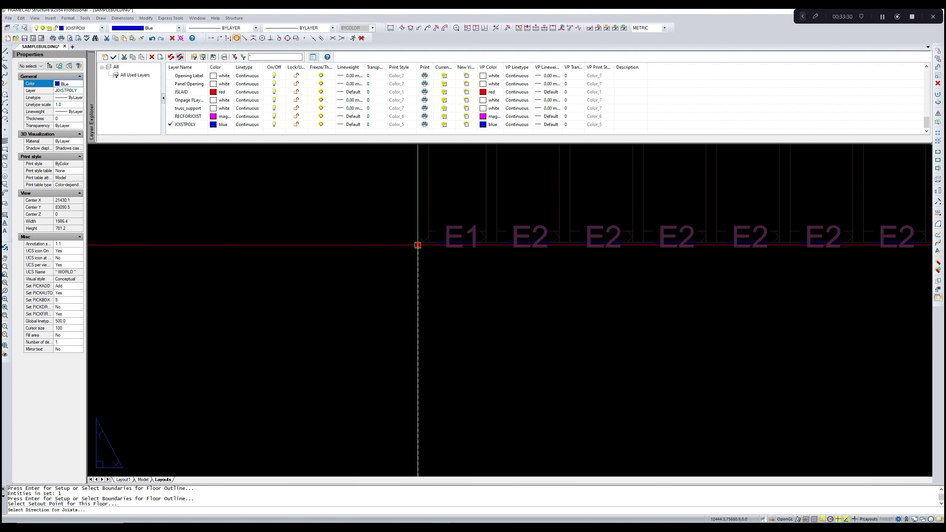
scroll(417, 239, "up", 2)
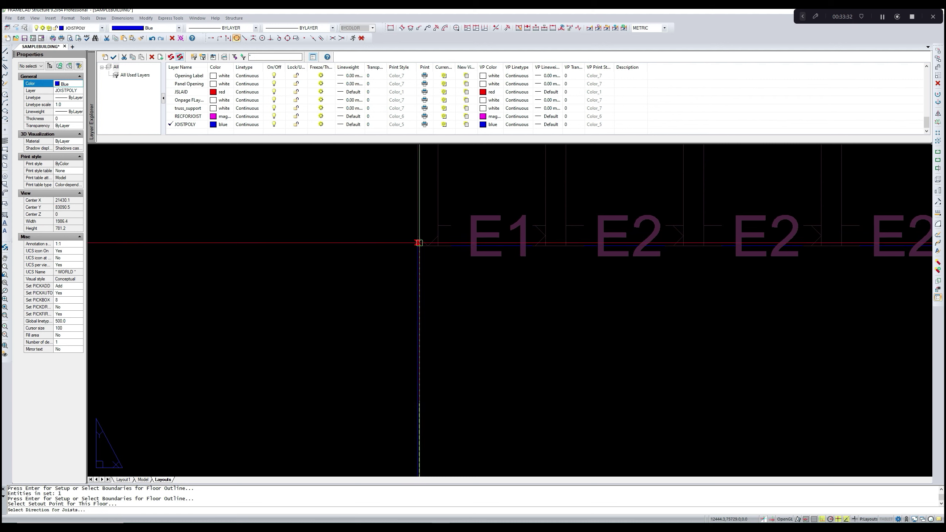
scroll(418, 246, "up", 3)
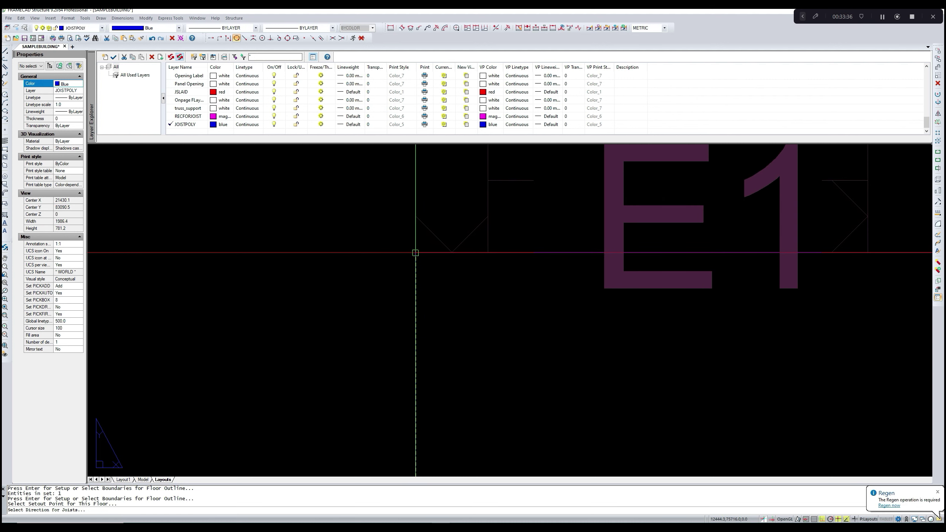
left_click(415, 253)
- Delete the overlapping duplicate E1 and seven E2 end bearers along the upper edge of the lower-left joist area
scroll(414, 265, "down", 3)
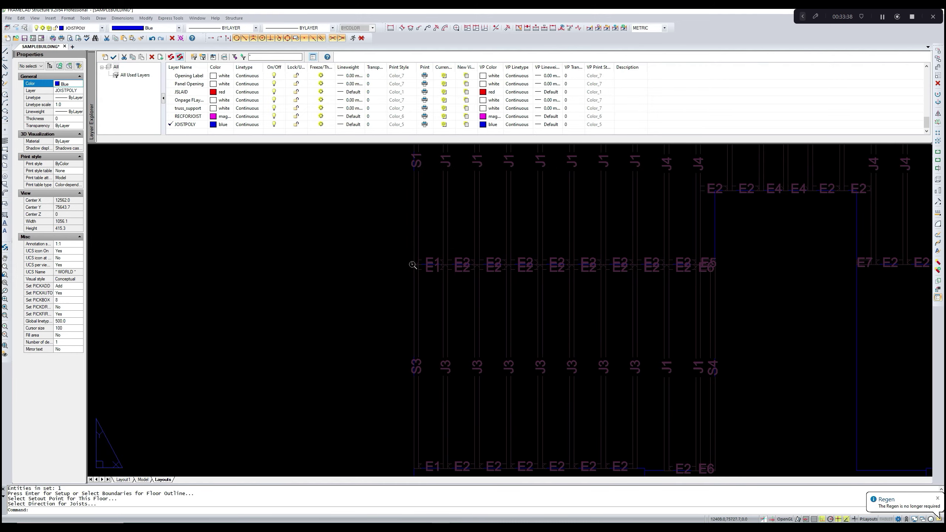
mouse_move(413, 264)
middle_mouse_down()
mouse_move(337, 270)
mouse_move(388, 274)
middle_mouse_up()
scroll(377, 272, "up", 2)
left_click(330, 268)
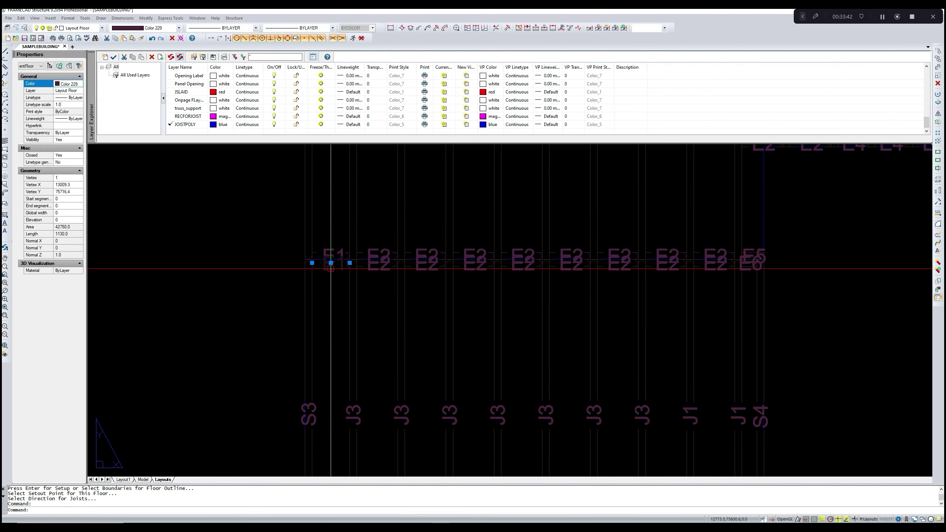
key("Delete")
left_click(378, 269)
key("Delete")
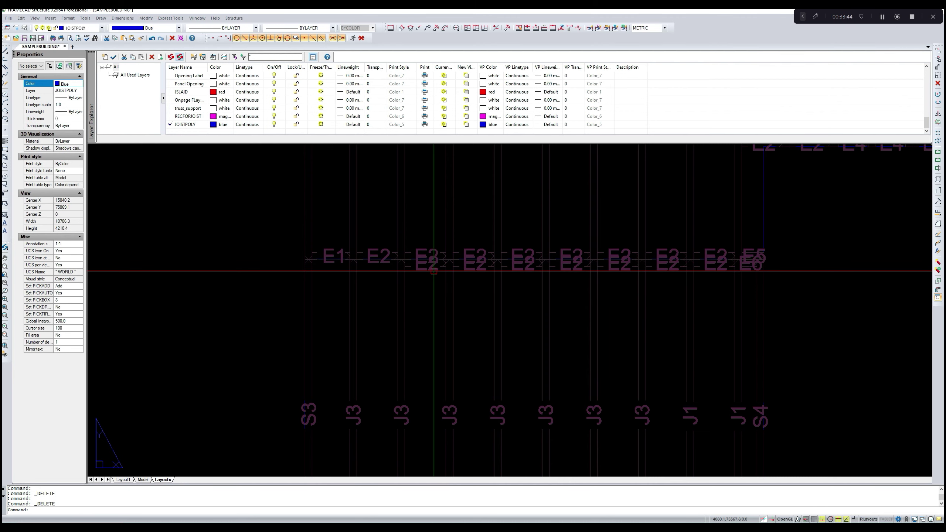
left_click(432, 268)
key("Delete")
left_click(474, 269)
key("Delete")
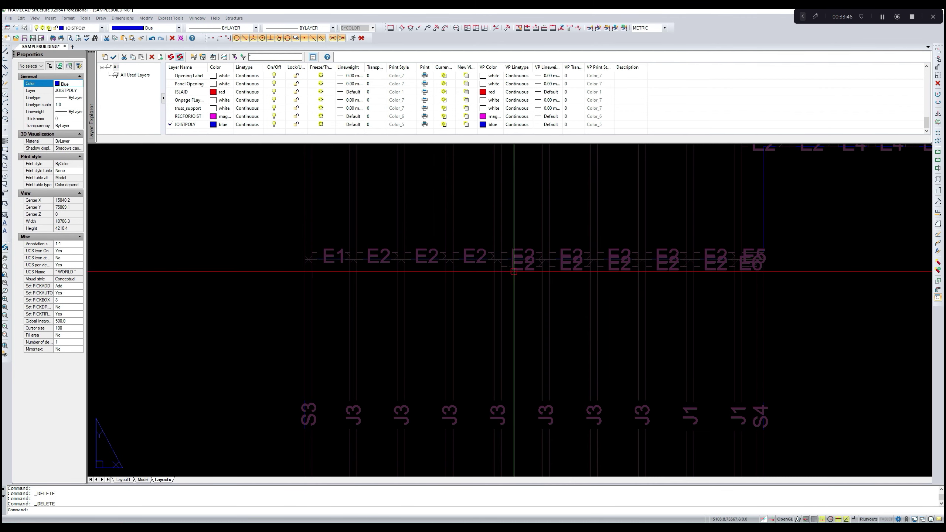
left_click(518, 269)
key("Delete")
left_click(570, 269)
key("Delete")
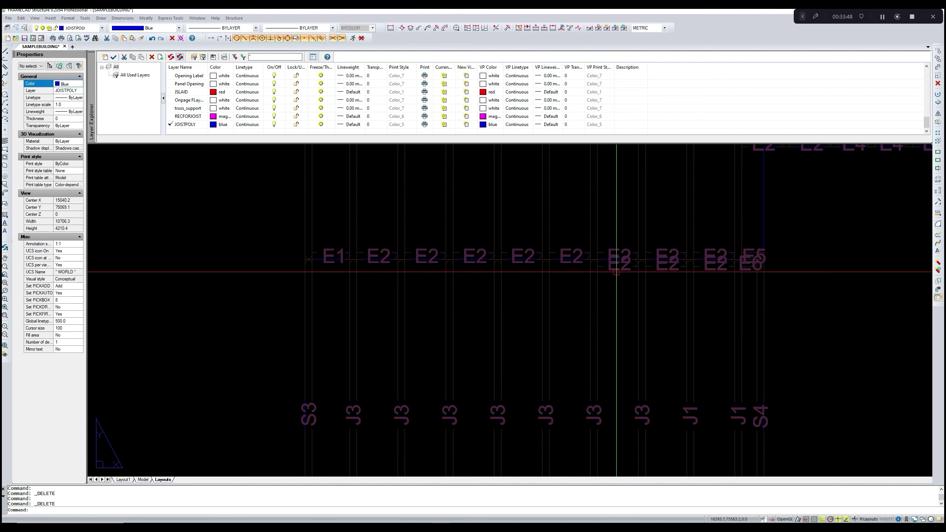
left_click(617, 270)
key("Delete")
left_click(667, 269)
key("Delete")
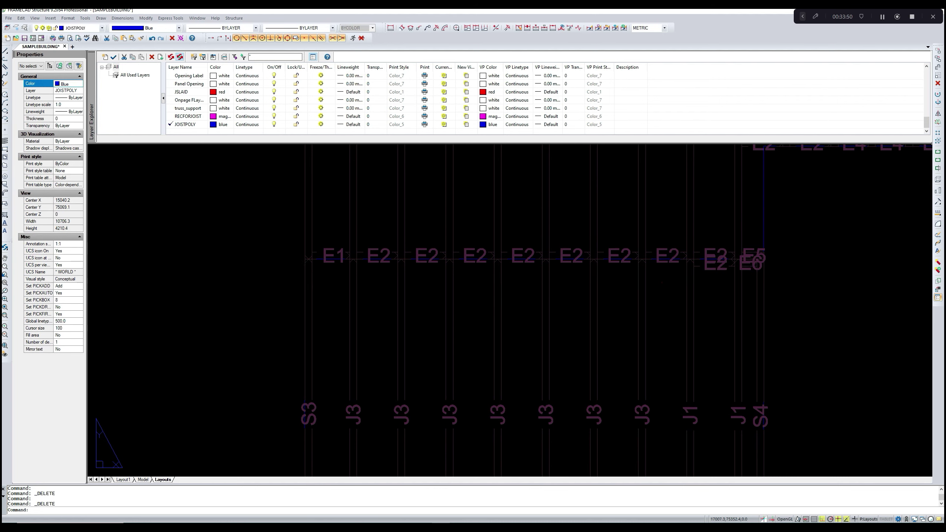
- Delete the S4 side bearer beside the last J1 joist of the lower-left area
scroll(588, 241, "down", 2)
scroll(587, 241, "down", 1)
scroll(632, 316, "up", 3)
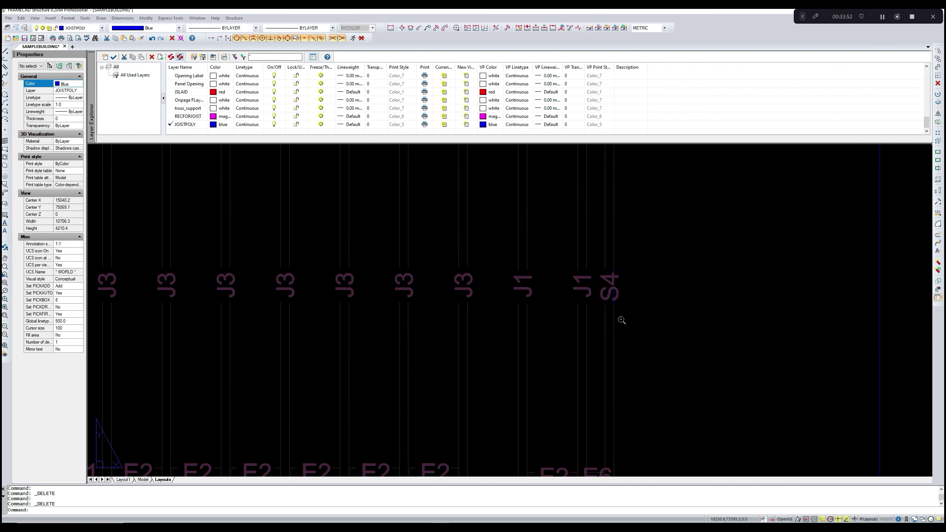
scroll(632, 317, "down", 2)
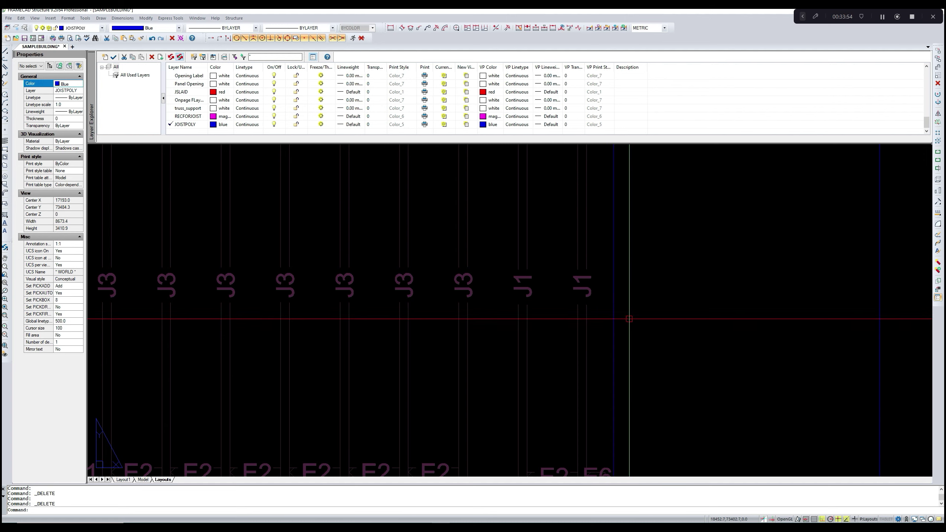
- Stretch the lower-edge E6 end bearer so its right end meets the blue boundary line
scroll(639, 315, "up", 4)
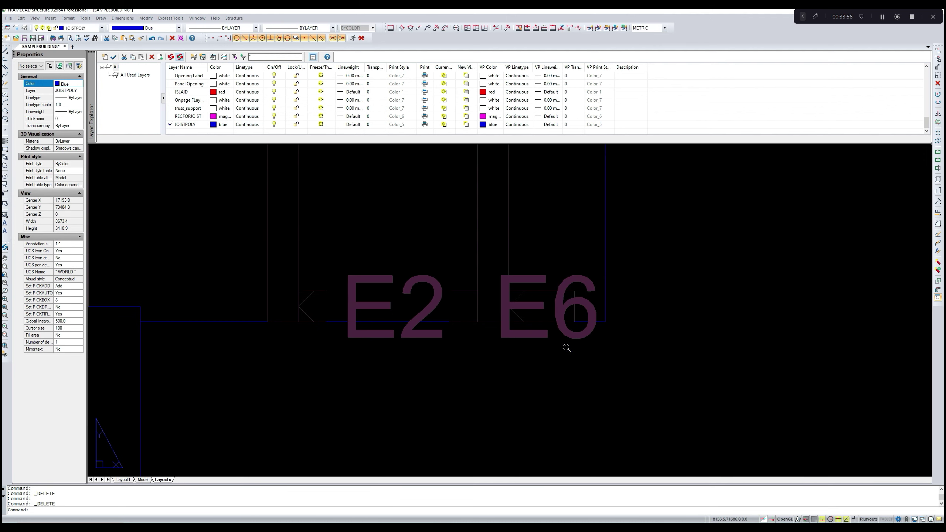
left_click(575, 310)
left_click(573, 306)
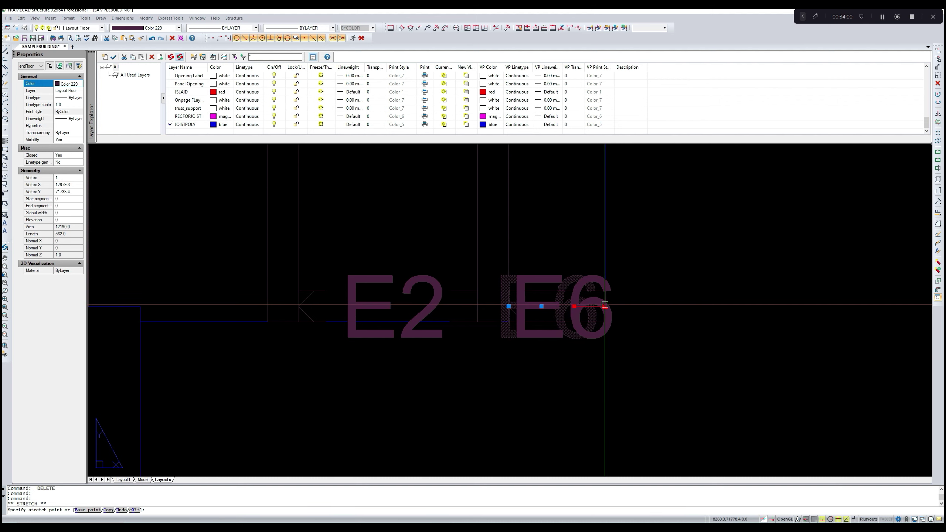
key("Escape")
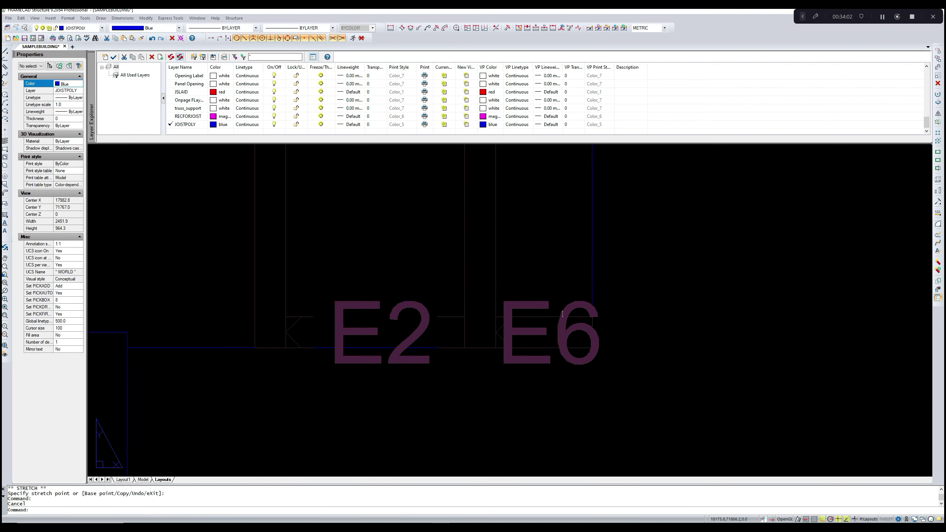
- Delete the remaining duplicate E2 and E6 end bearers overlapping the upper row beside the E5 bearer
scroll(561, 314, "down", 3)
middle_click_drag(553, 289, 519, 396)
scroll(518, 396, "up", 1)
middle_click_drag(511, 400, 490, 460)
scroll(512, 380, "down", 3)
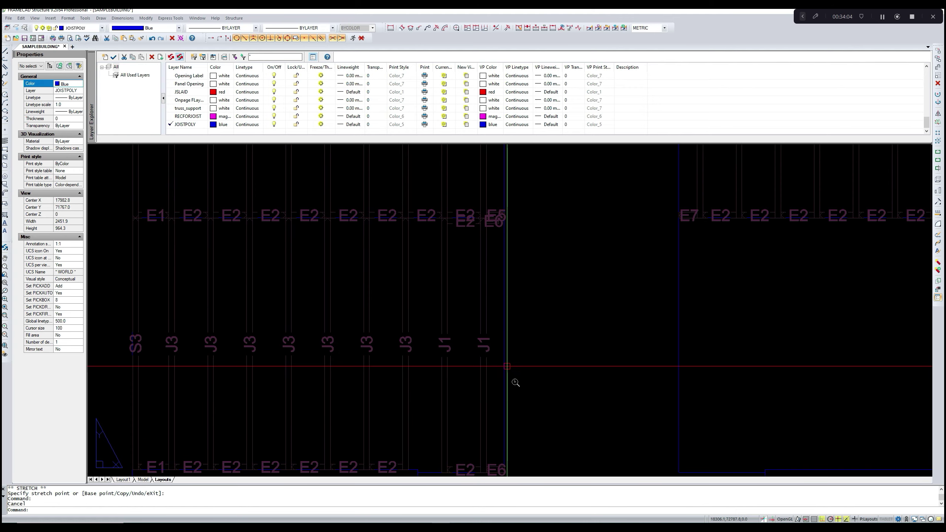
middle_click_drag(515, 383, 499, 427)
scroll(488, 285, "up", 3)
middle_click_drag(488, 291, 487, 297)
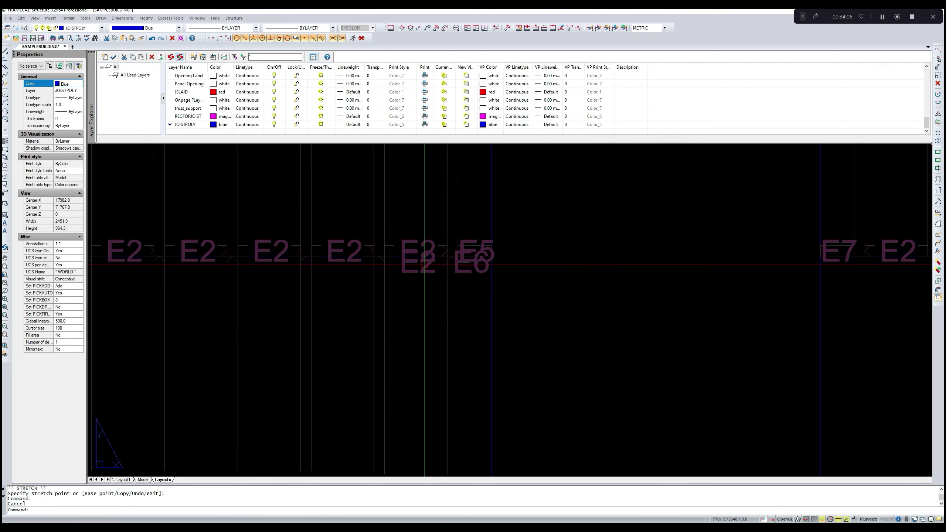
left_click(401, 259)
scroll(425, 273, "up", 2)
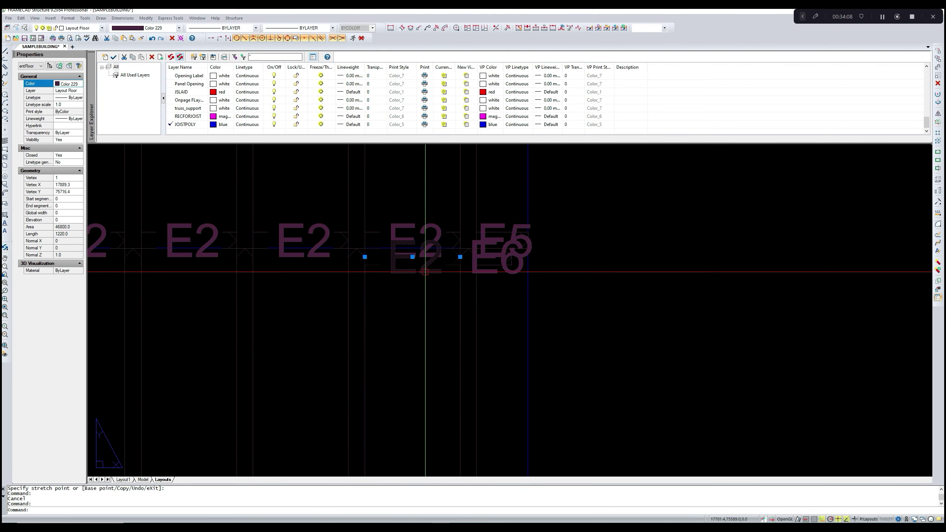
key("Delete")
left_click(488, 261)
key("Delete")
- Copy the last lower-edge E2 end bearer one joist bay to the right, filling the gap between the last J3 and first J1 joists
scroll(493, 289, "down", 2)
scroll(492, 288, "down", 3)
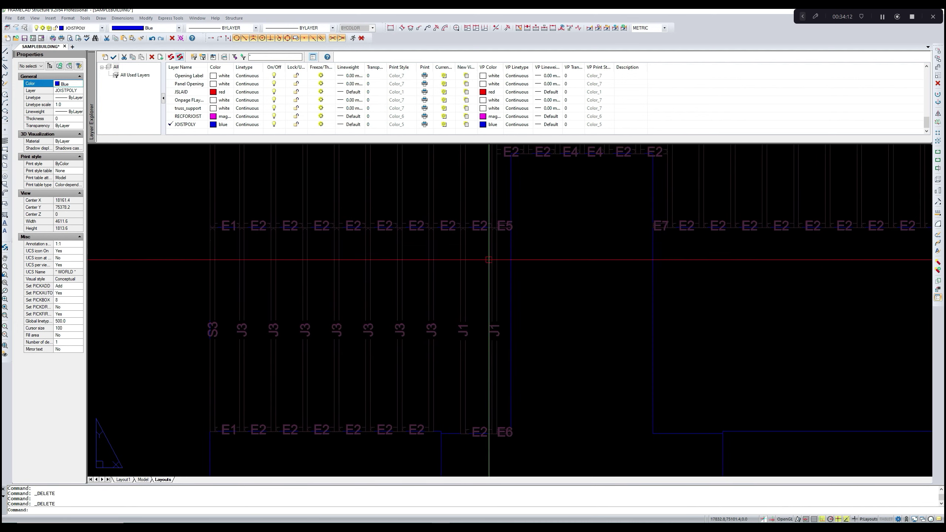
scroll(482, 340, "up", 4)
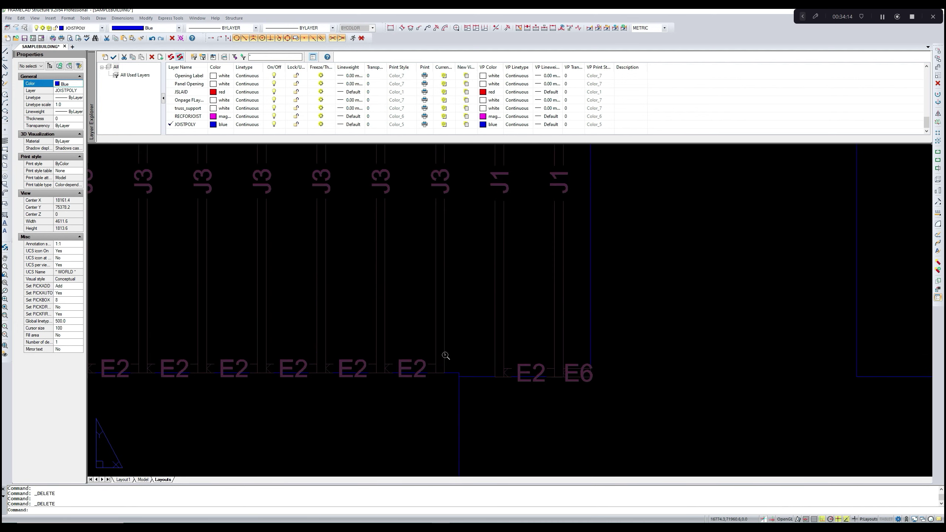
type("copy")
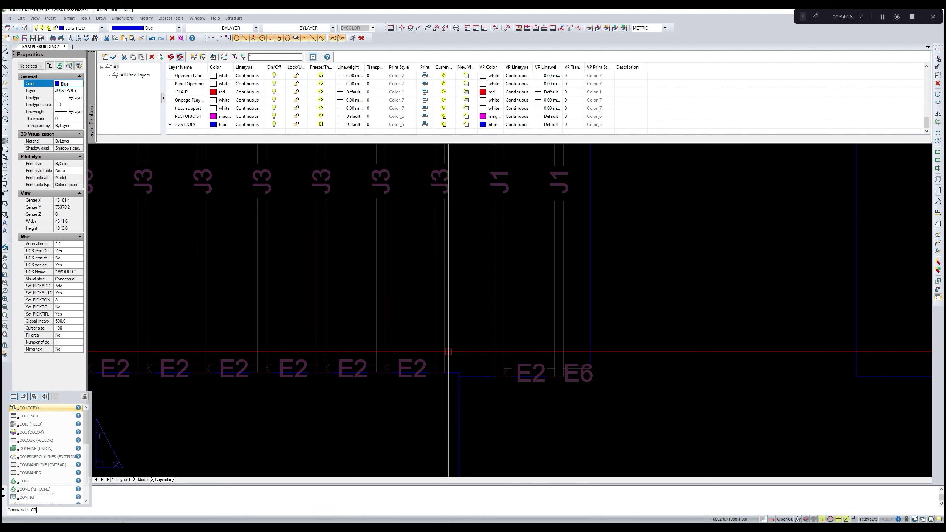
key("Return")
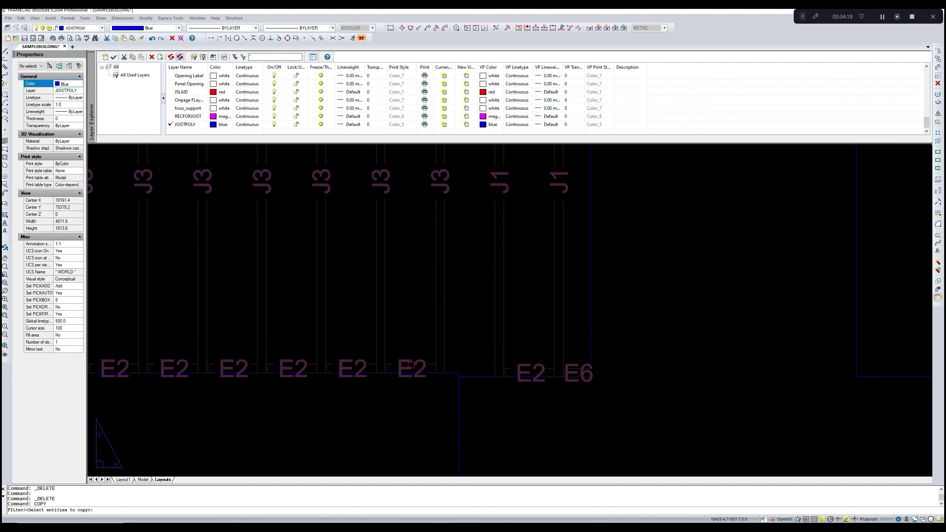
left_click(412, 364)
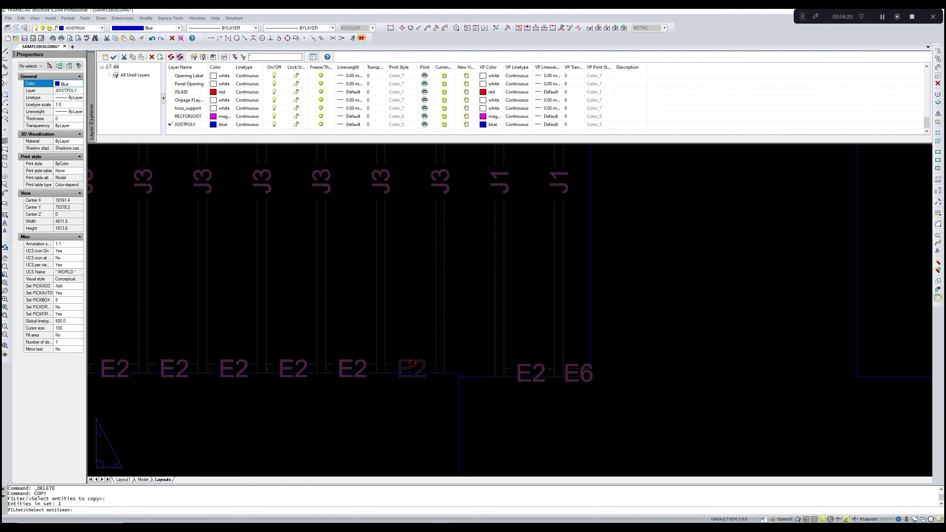
key("Return")
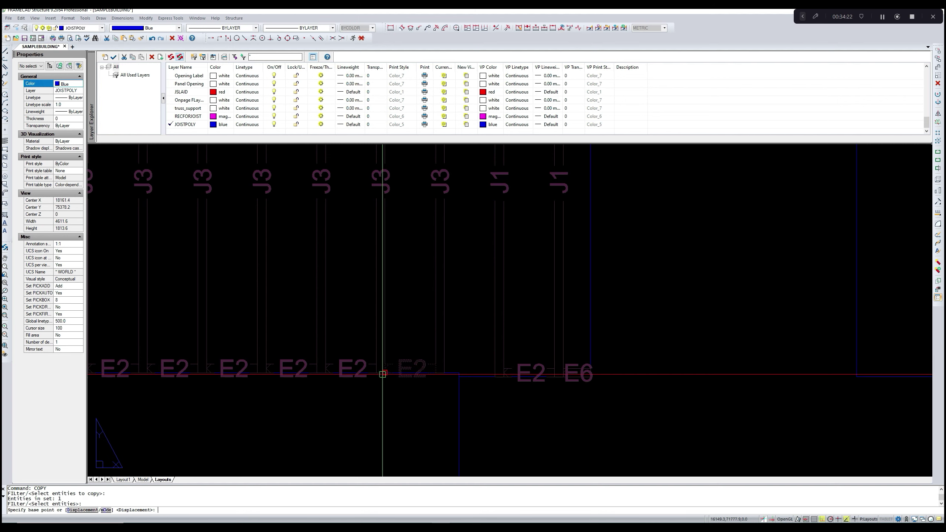
scroll(384, 374, "up", 5)
left_click(391, 360)
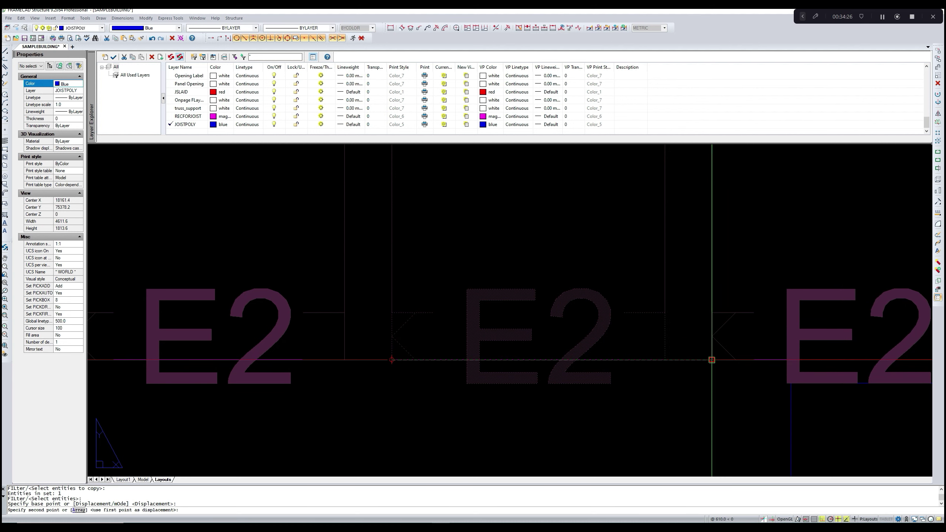
left_click(713, 358)
key("Escape")
scroll(639, 392, "down", 5)
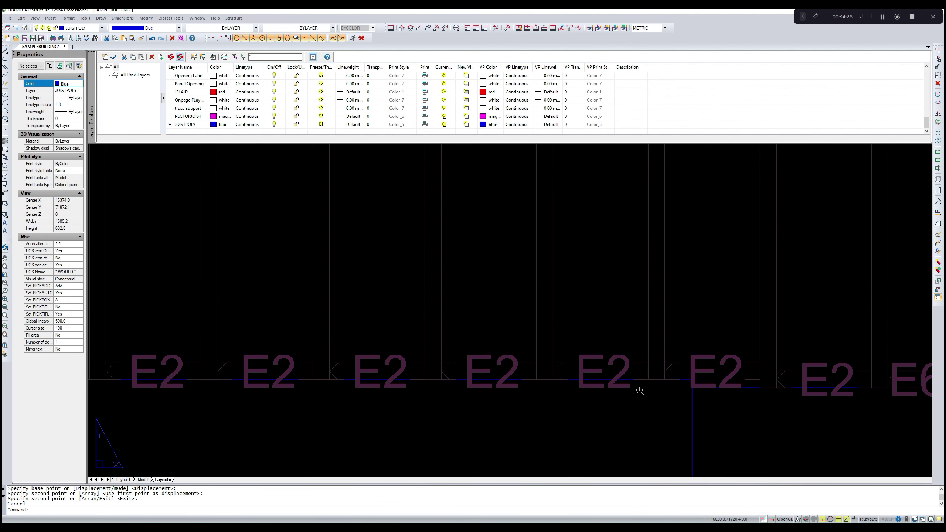
- Examine the lower-left joist layout and the matching empty boundaries on the opposite side of the building
scroll(681, 328, "up", 2)
scroll(649, 331, "down", 2)
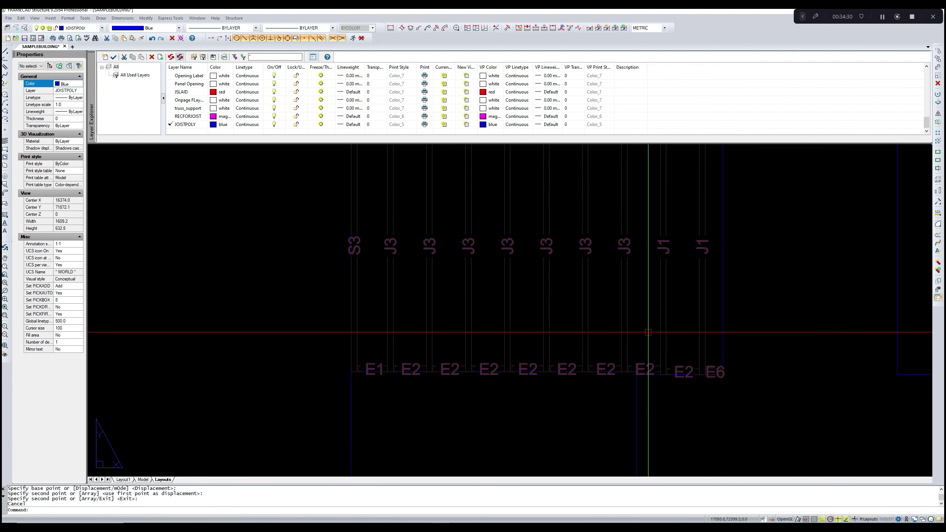
scroll(649, 332, "down", 3)
scroll(650, 333, "down", 2)
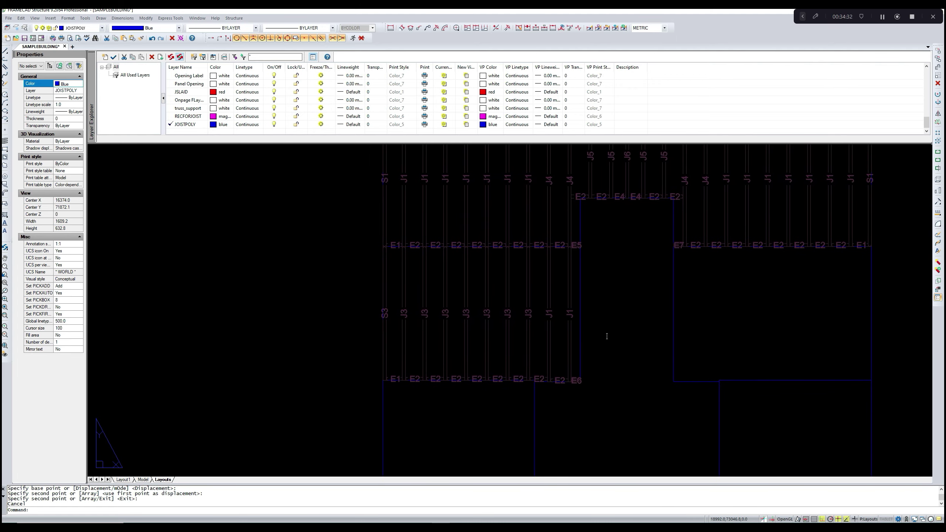
scroll(605, 323, "down", 3)
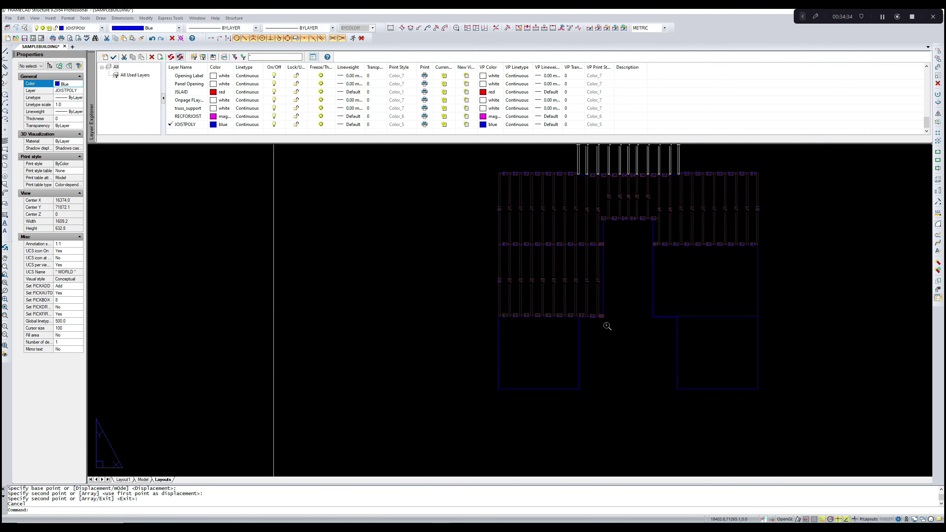
scroll(602, 315, "up", 2)
scroll(596, 313, "up", 3)
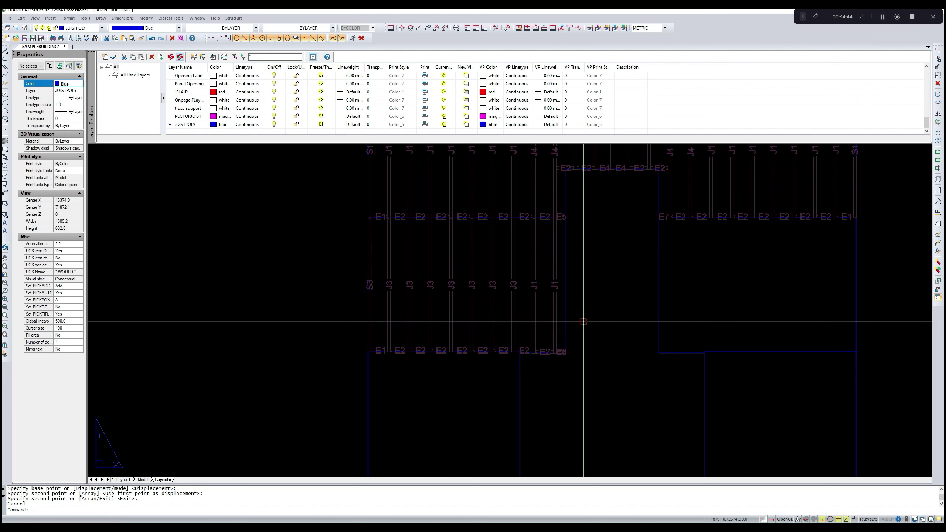
scroll(583, 321, "down", 3)
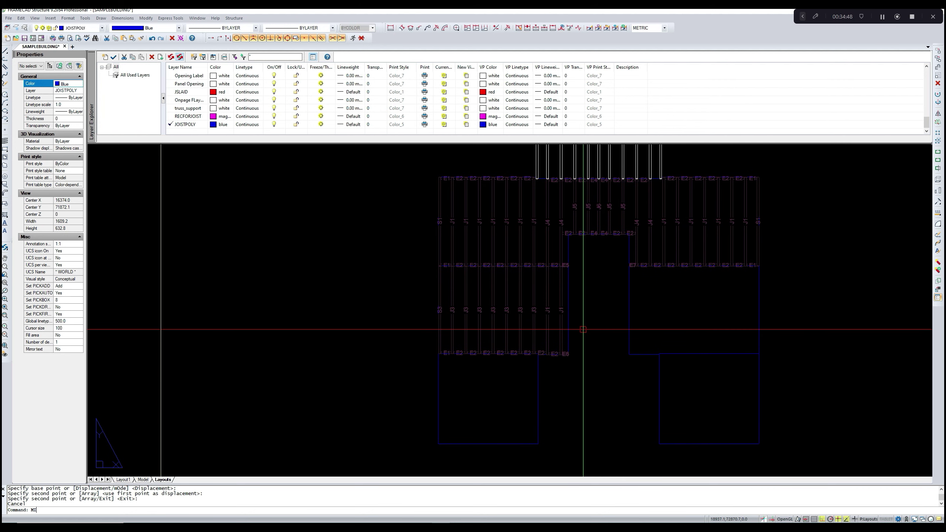
scroll(583, 329, "up", 3)
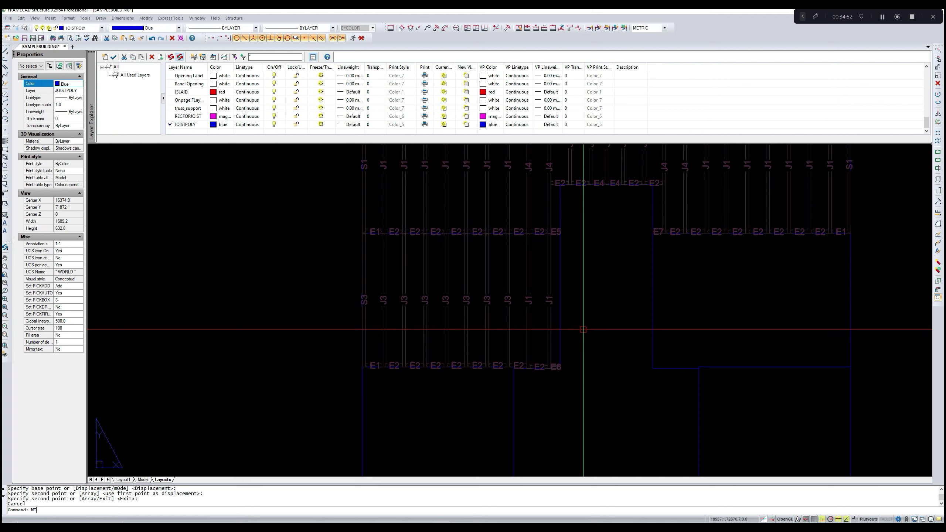
scroll(583, 329, "down", 1)
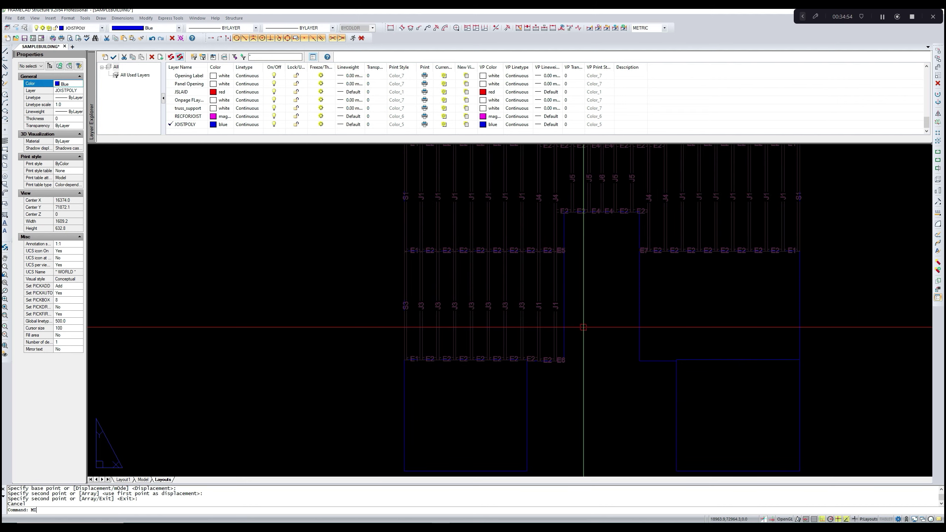
middle_click_drag(583, 328, 540, 323)
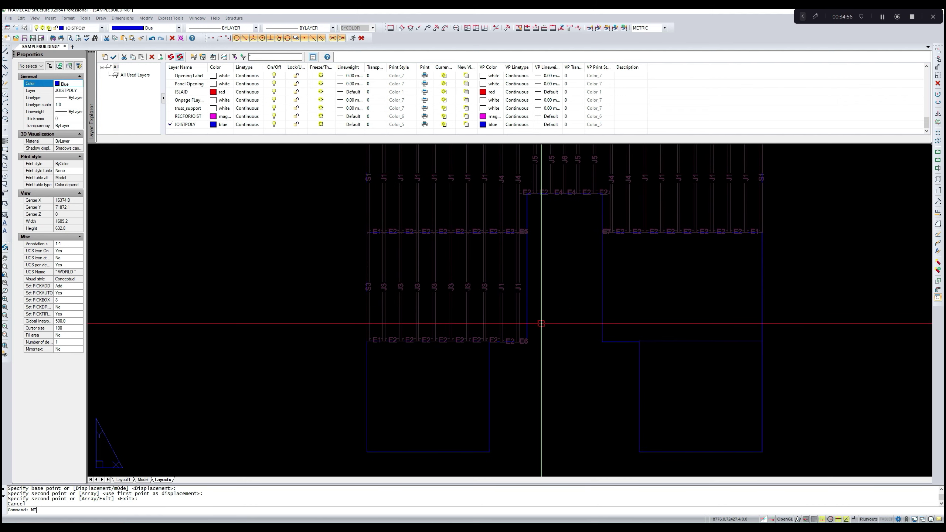
- Try to mirror the lower-left J1, J3 and S3 joists and lower-edge bearers about a vertical line through the E4 bearers right of J6
key("Escape")
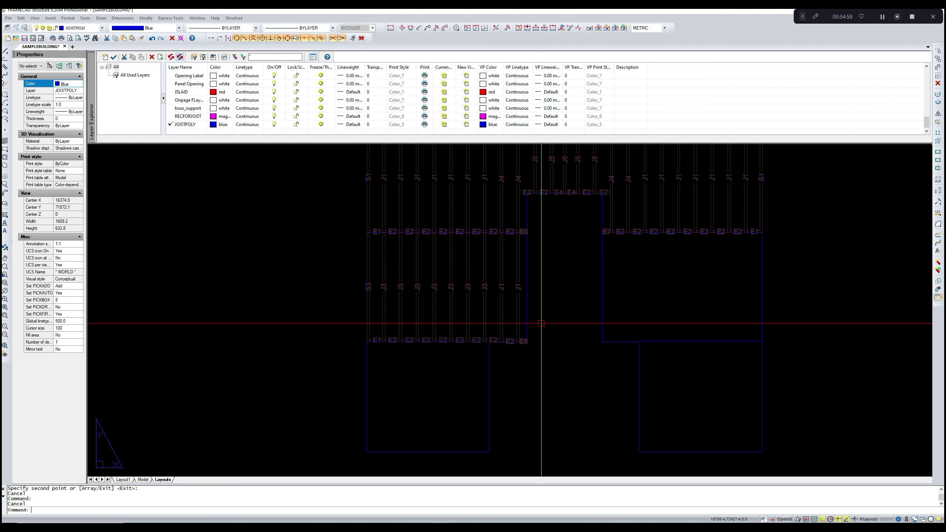
type("j")
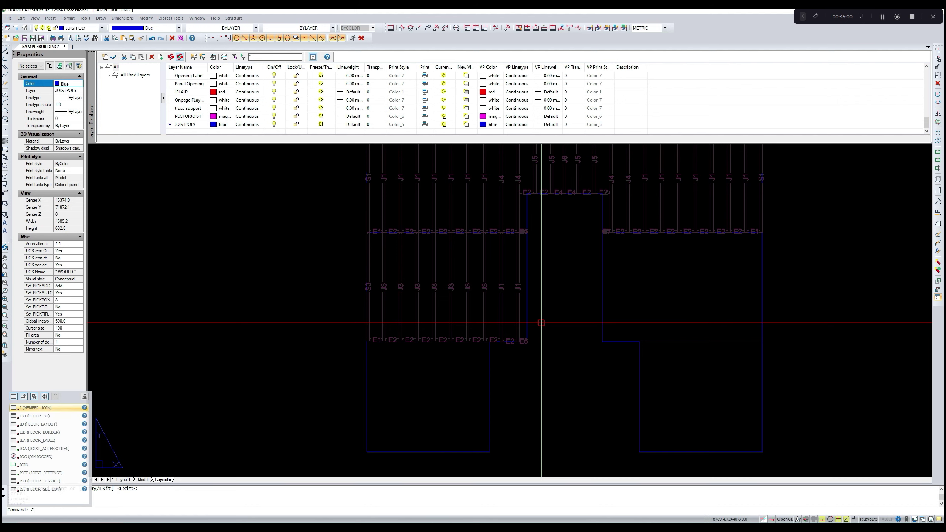
key("Escape")
type("mi")
key("Return")
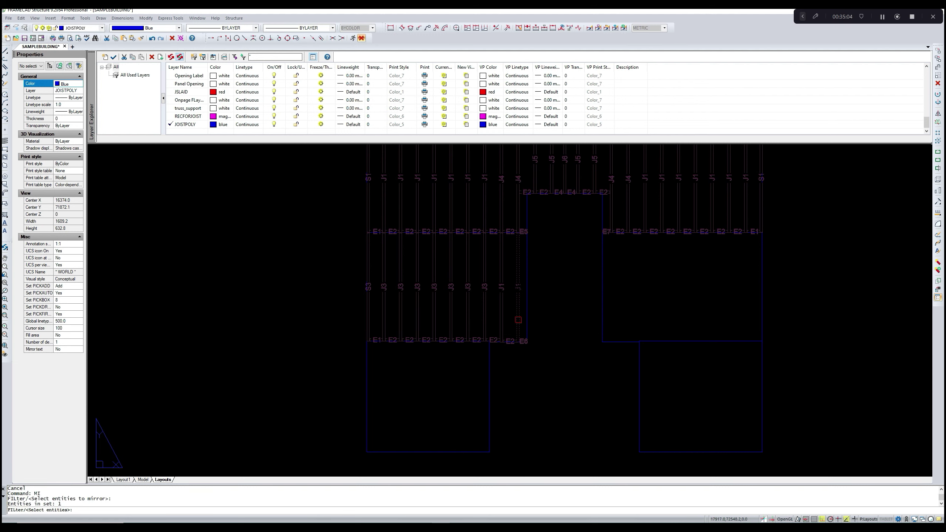
left_click(518, 320)
left_click(378, 297)
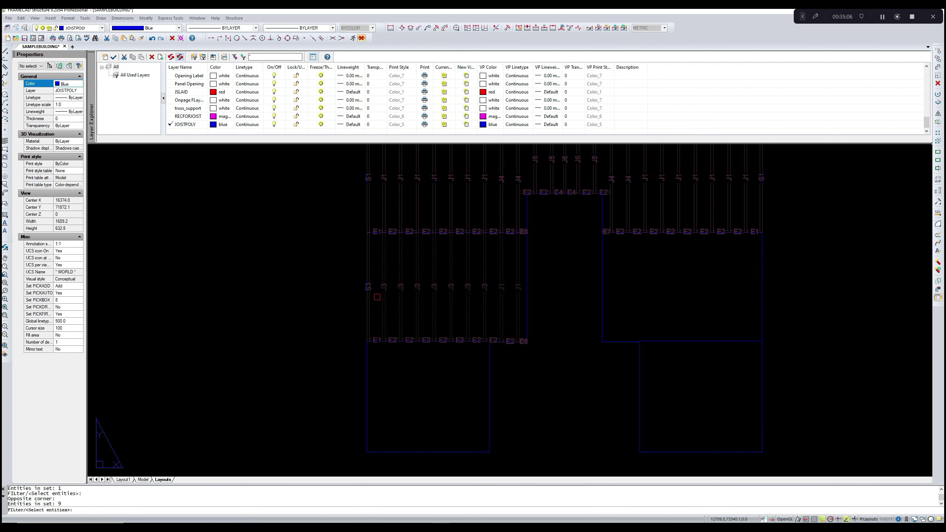
left_click(352, 326)
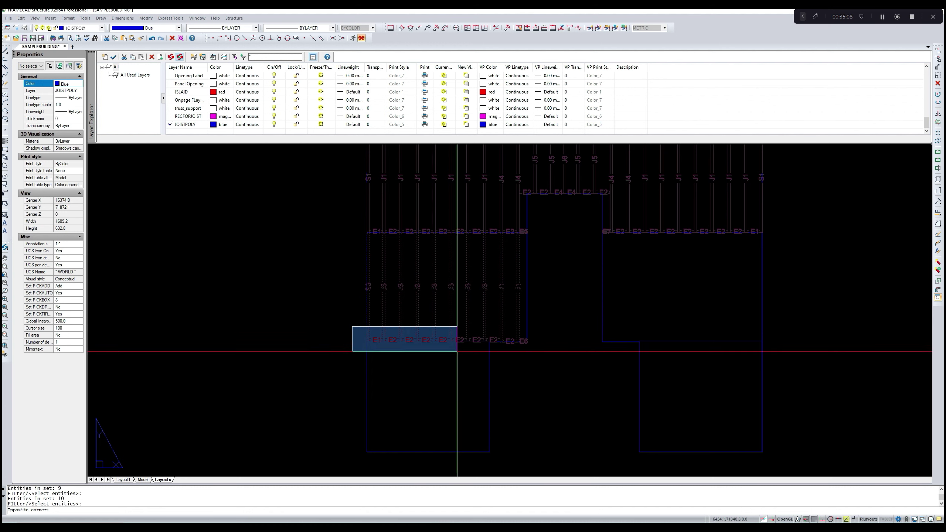
left_click(531, 353)
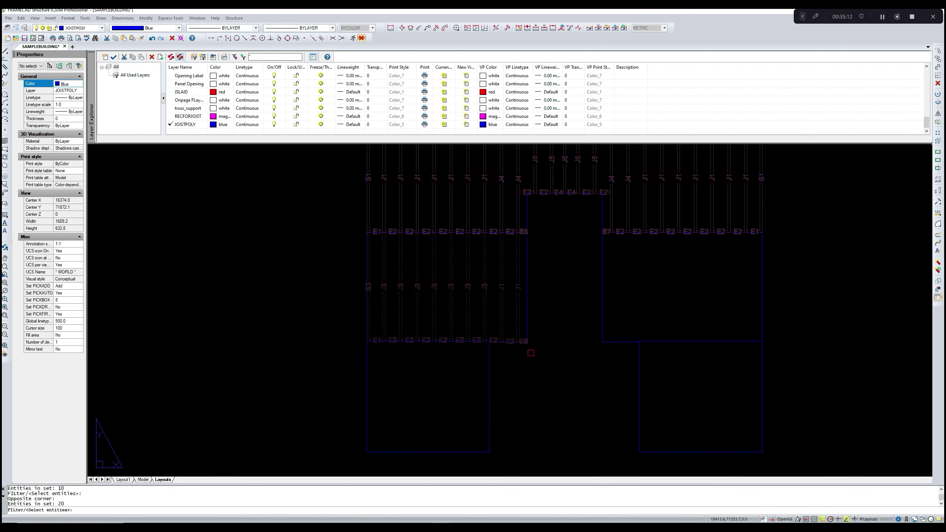
key("Return")
scroll(585, 246, "up", 5)
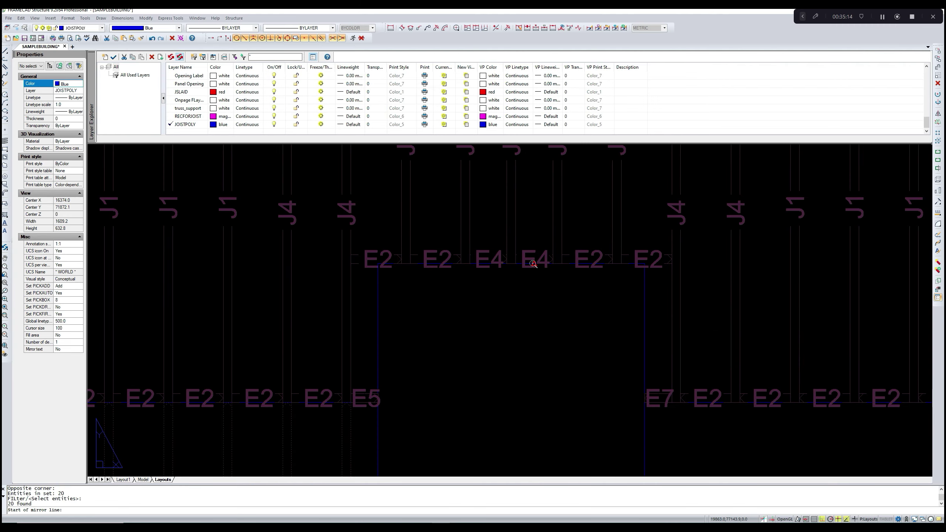
scroll(533, 262, "up", 3)
left_click(534, 263)
scroll(535, 264, "down", 7)
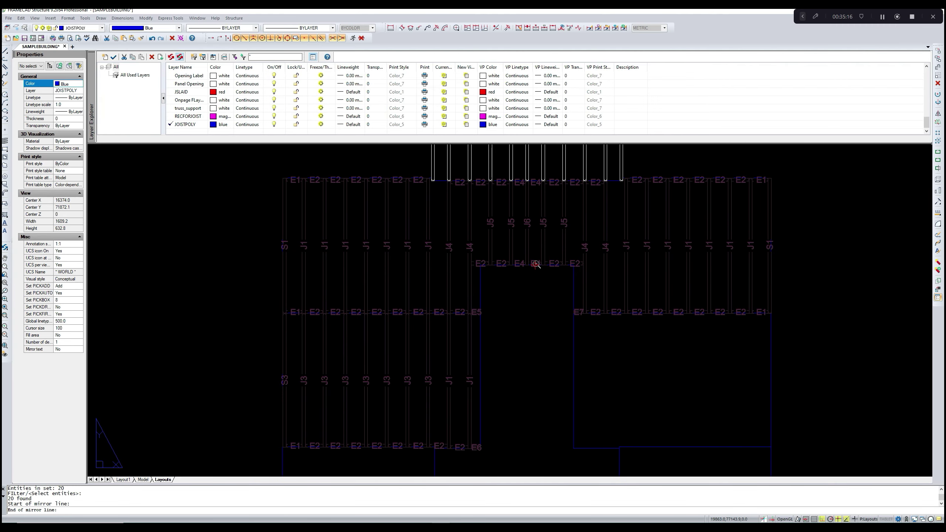
scroll(529, 184, "up", 5)
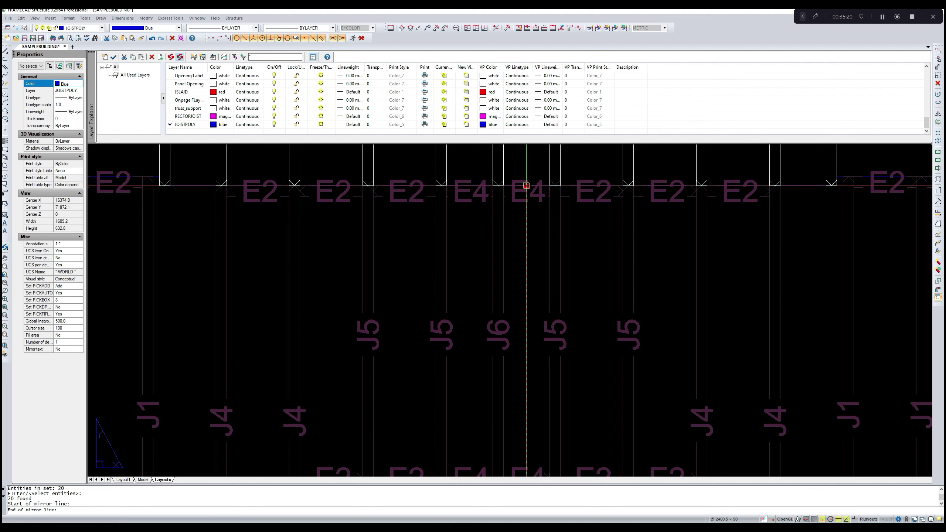
left_click(526, 185)
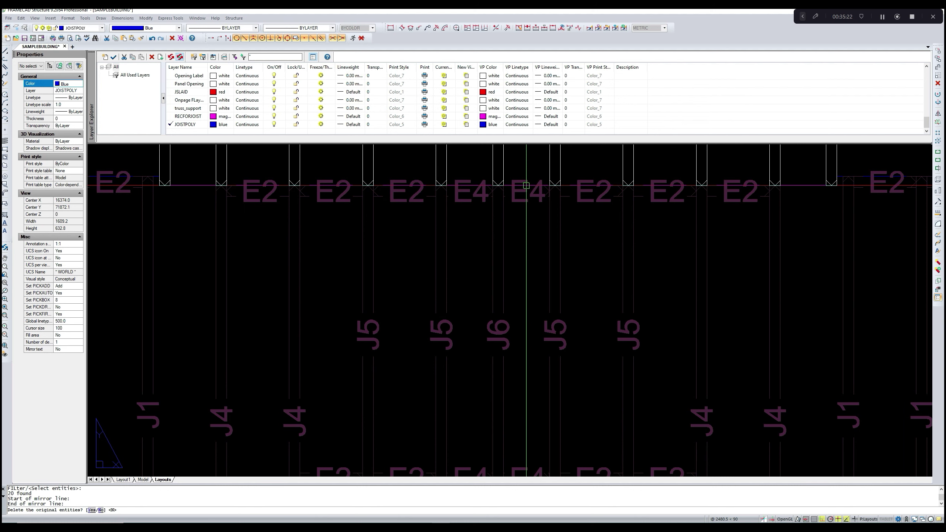
key("Return")
scroll(527, 185, "down", 6)
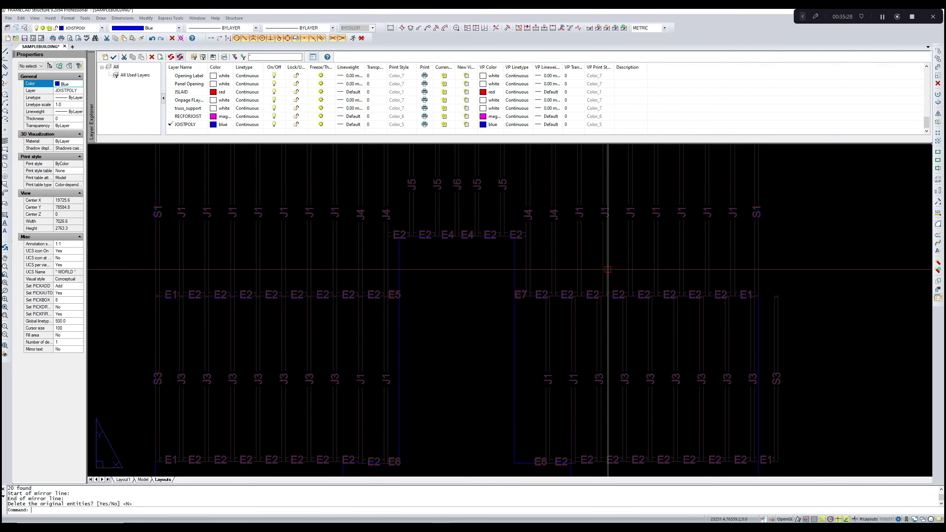
middle_click_drag(792, 323, 710, 293)
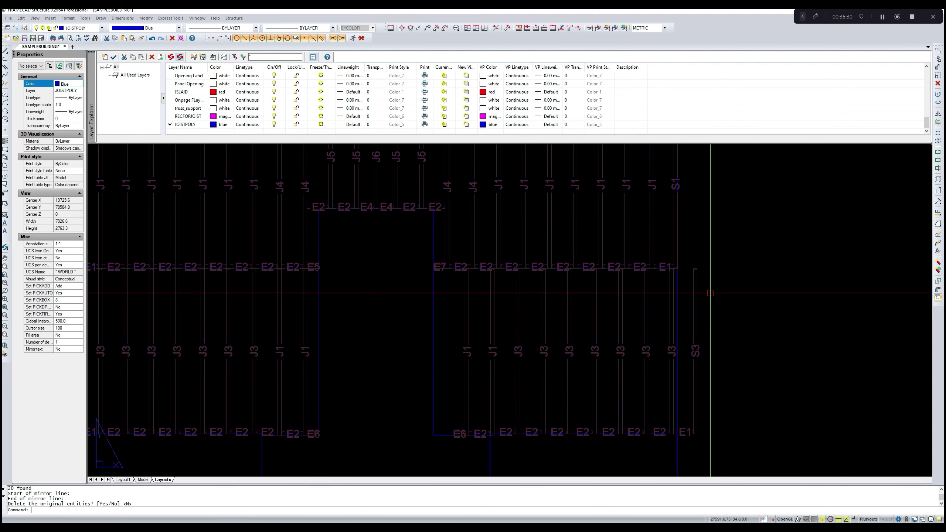
scroll(728, 270, "down", 1)
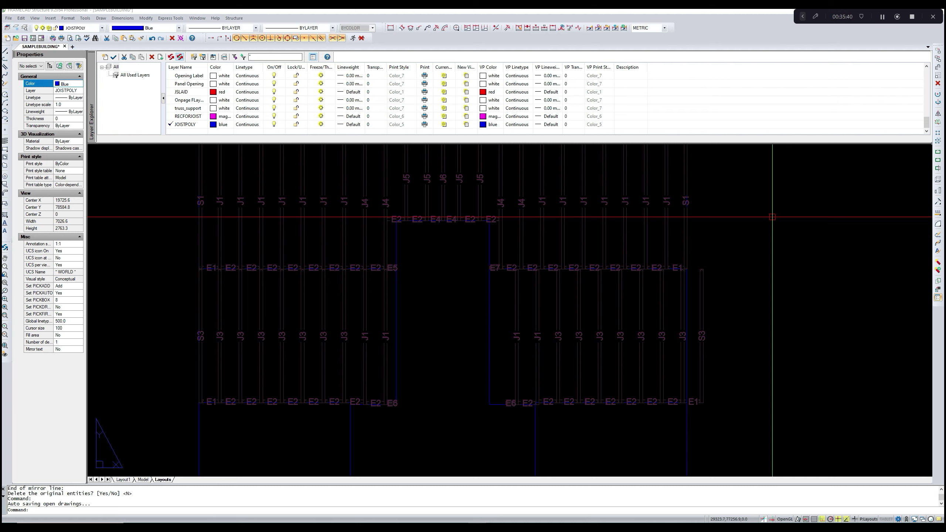
- Undo the mirroring of the lower-left joists and bearers
key("ctrl+z")
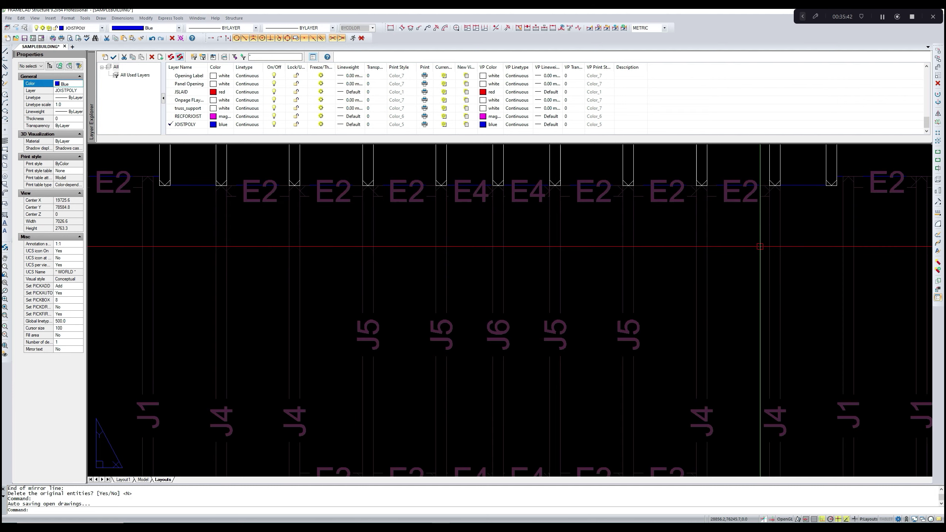
key("ctrl+z")
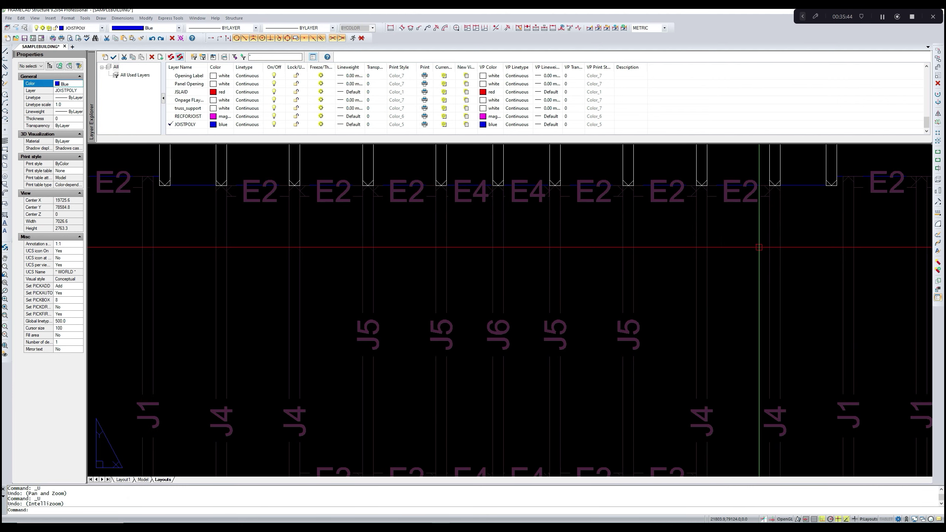
key("ctrl+z")
key("ctrl+z")
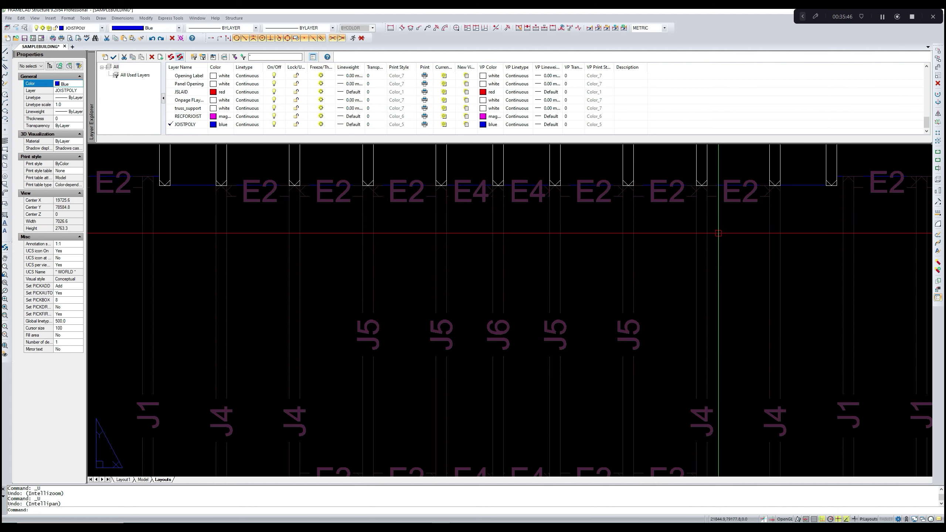
- Draw a horizontal line from the boundary corner at the E6 bearer's right end to the matching boundary corner across the opening
scroll(537, 324, "up", 5)
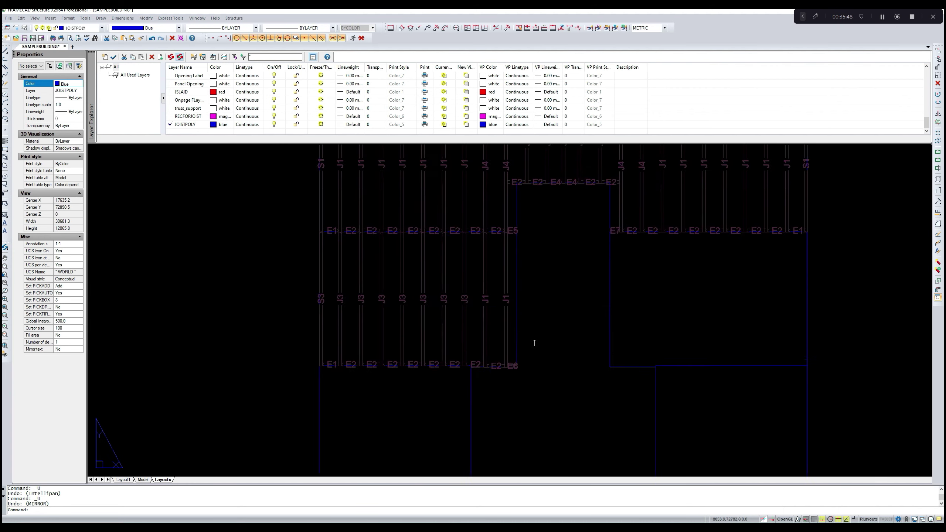
scroll(512, 367, "up", 1)
key("Escape")
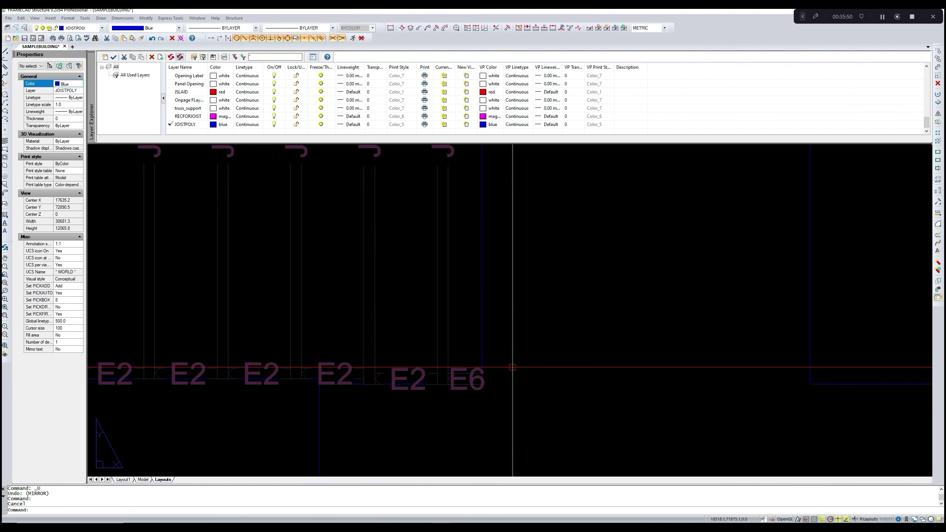
type("l")
key("Return")
scroll(472, 382, "up", 1)
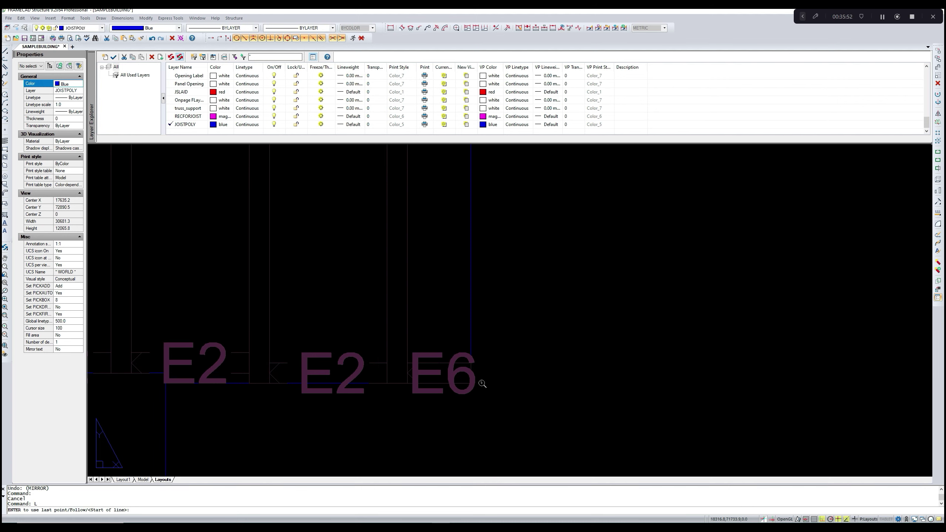
left_click(472, 382)
scroll(472, 382, "down", 1)
scroll(472, 382, "down", 1)
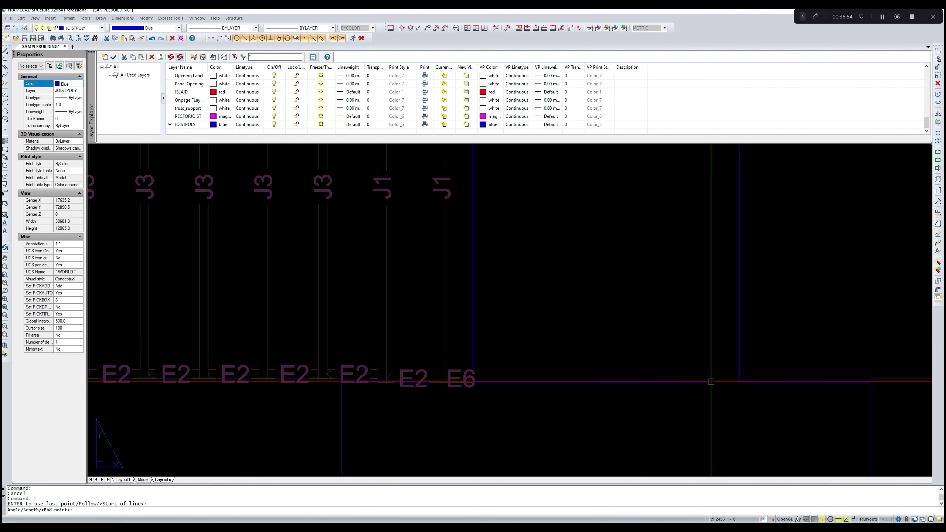
scroll(738, 383, "up", 2)
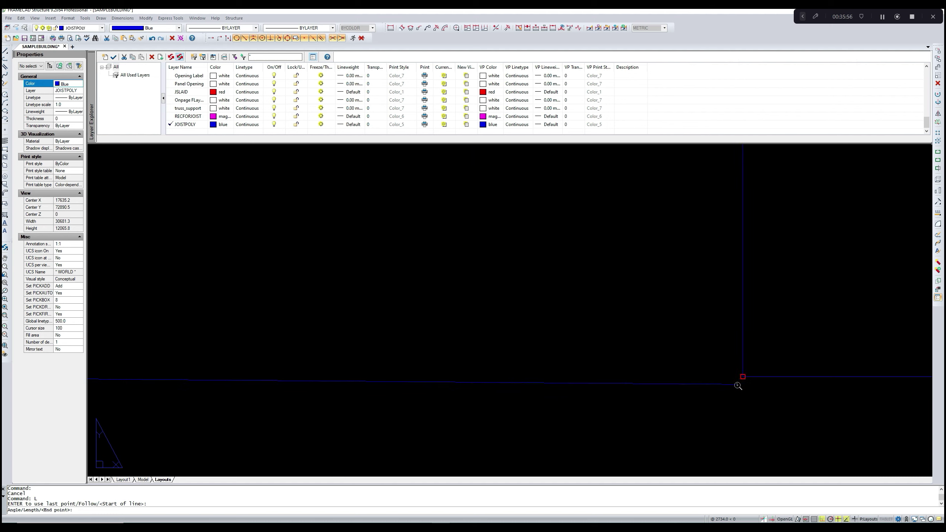
left_click(743, 375)
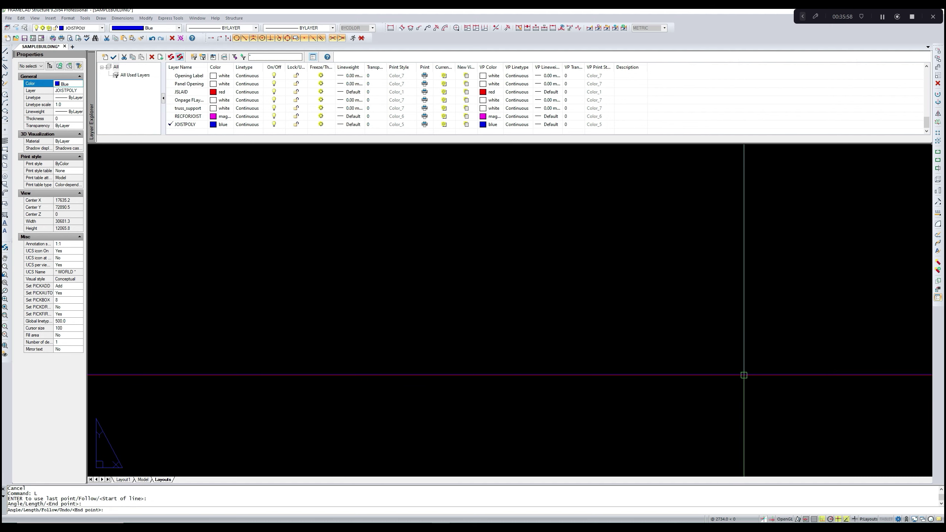
key("Escape")
scroll(707, 395, "down", 4)
mouse_move(640, 393)
middle_mouse_down()
mouse_move(629, 358)
mouse_move(610, 365)
middle_mouse_up()
middle_click_drag(559, 342, 560, 346)
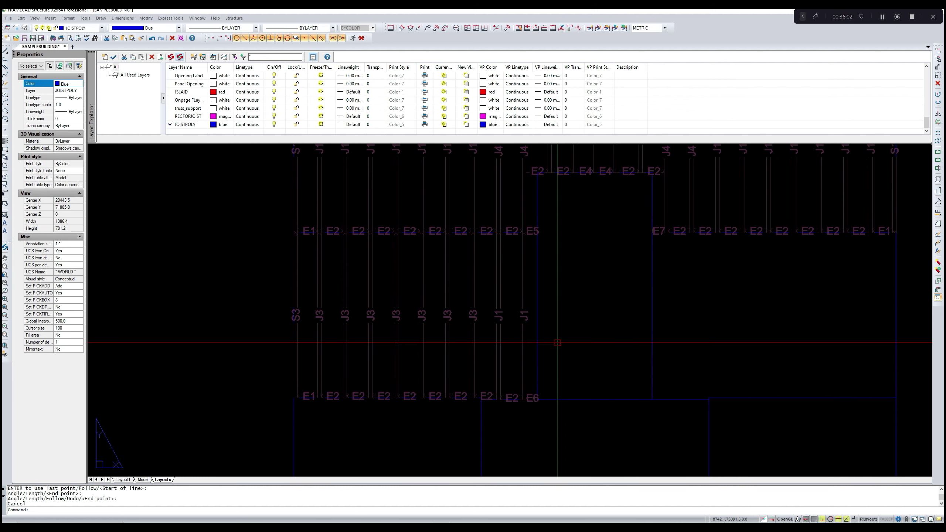
- Start mirroring the lower-left area, selecting its J1, J3 and S3 joists and the lower-edge row of E1, E2 and E6 bearers
type("MI")
key("Return")
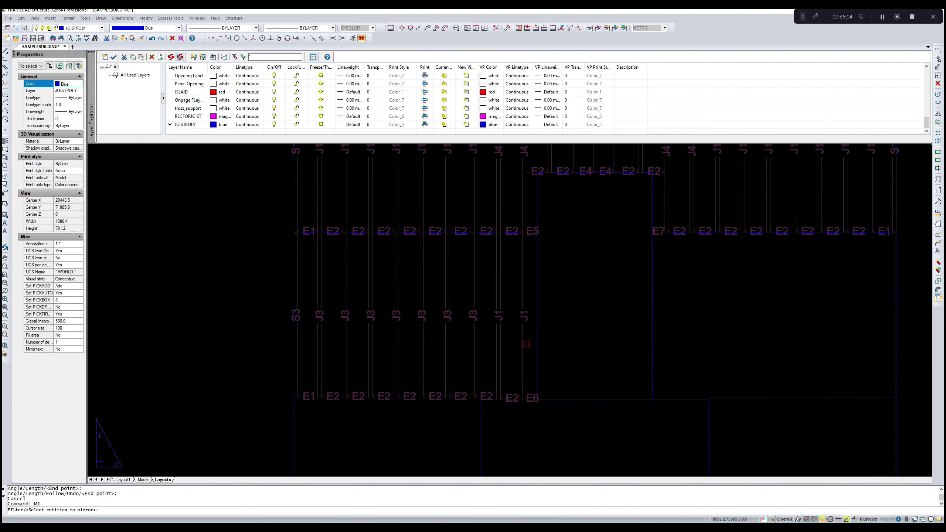
left_click(525, 343)
left_click(507, 349)
left_click(312, 318)
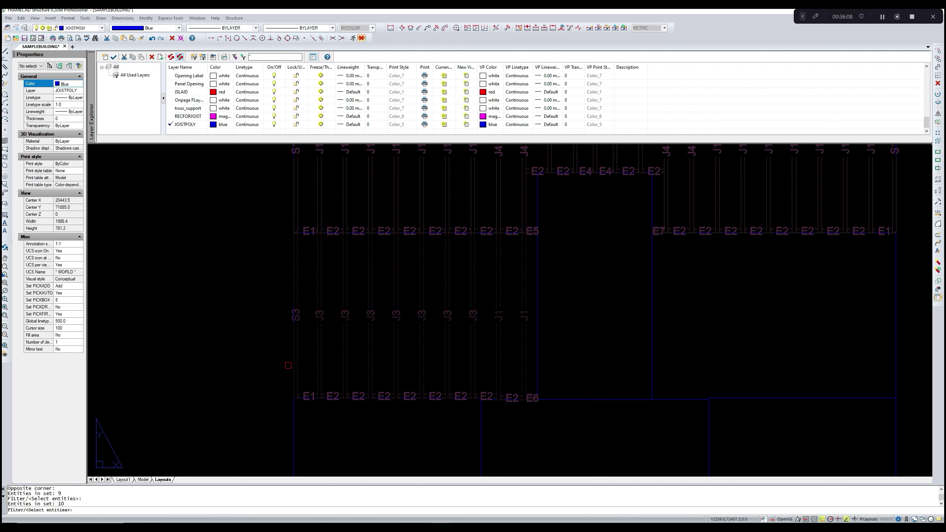
left_click(275, 382)
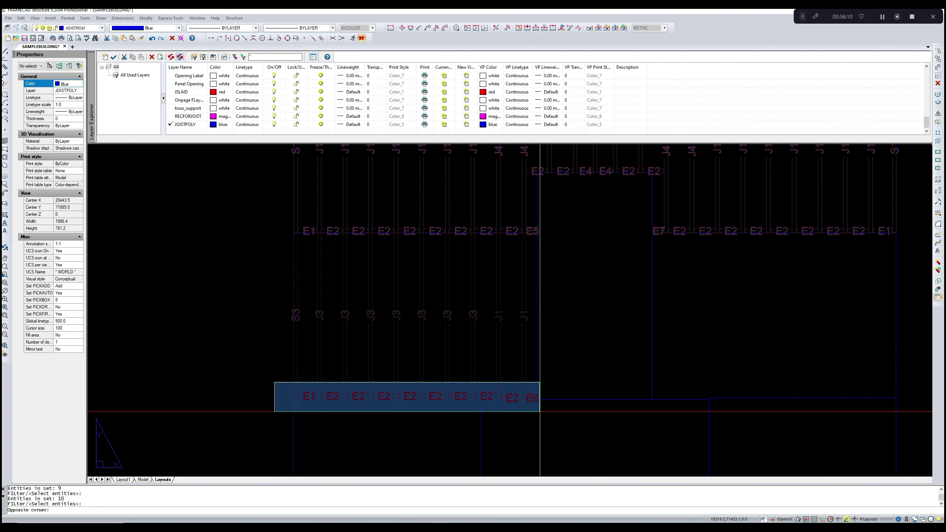
- Mirror the lower-left joists and end pieces about a vertical line through the midpoint of the central opening's lower edge, keeping the originals
left_click(540, 412)
scroll(543, 408, "up", 3)
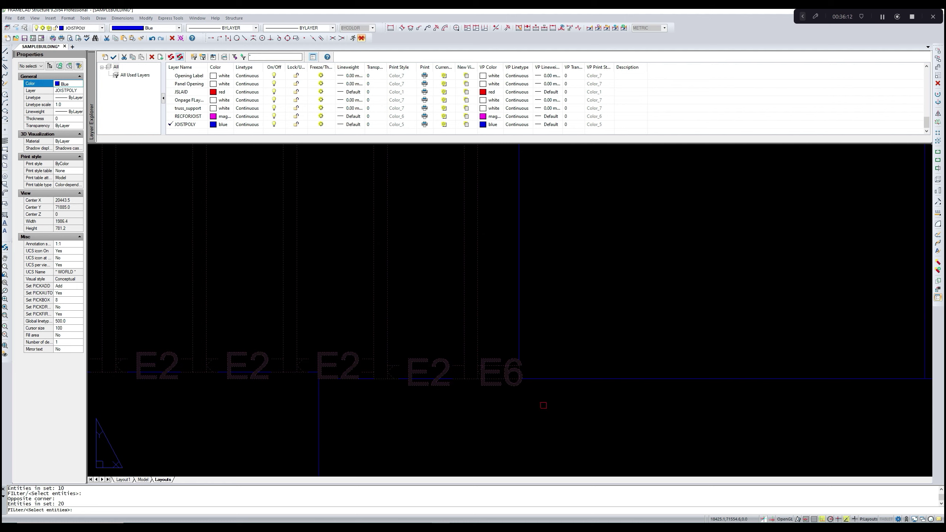
key("Return")
scroll(756, 384, "down", 2)
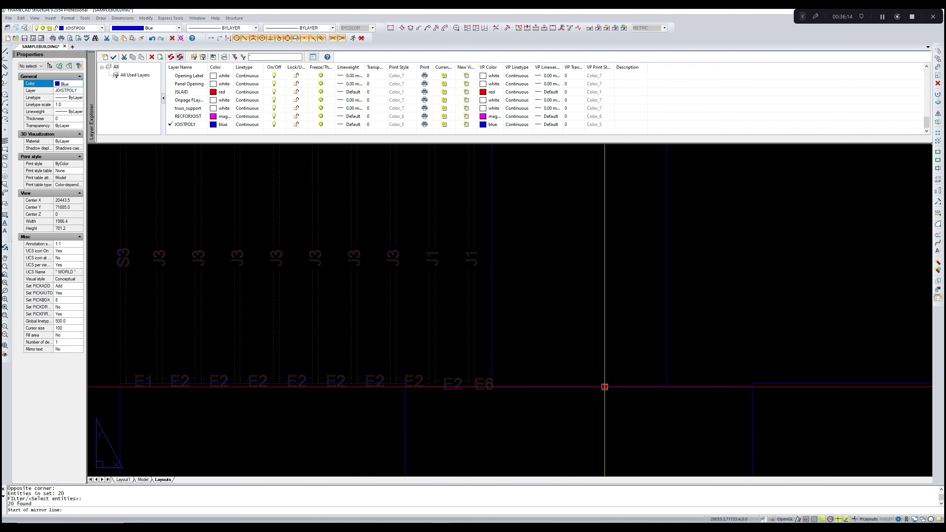
type("mi")
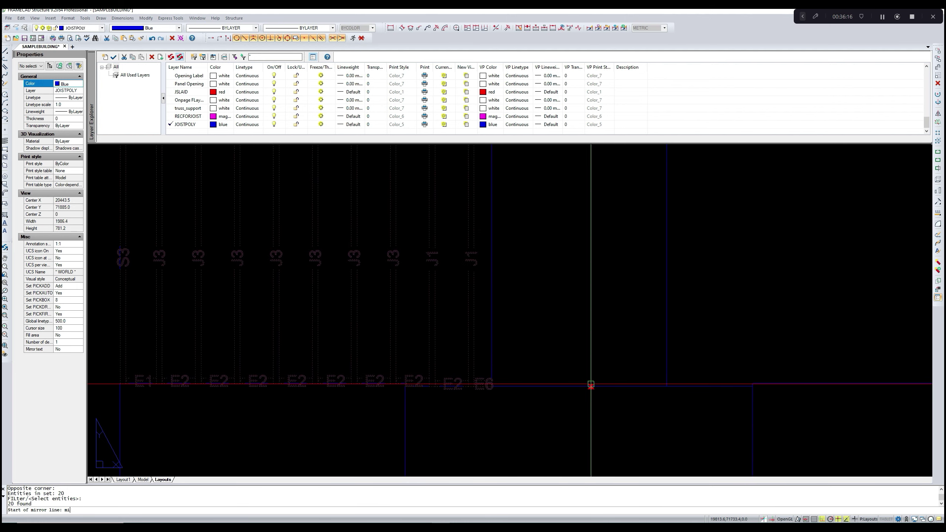
type("d")
key("Return")
left_click(581, 385)
scroll(581, 386, "down", 3)
scroll(582, 386, "down", 2)
middle_click_drag(581, 387, 577, 312)
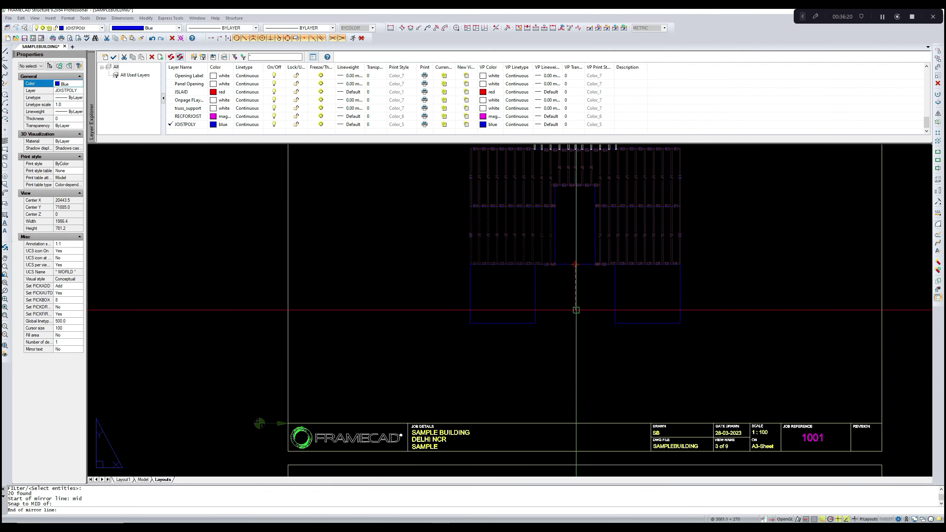
left_click(575, 423)
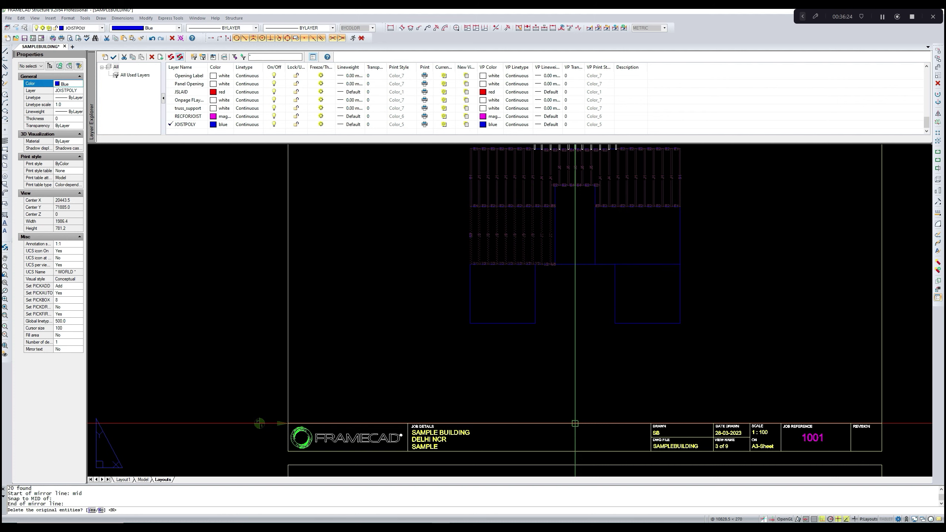
key("Return")
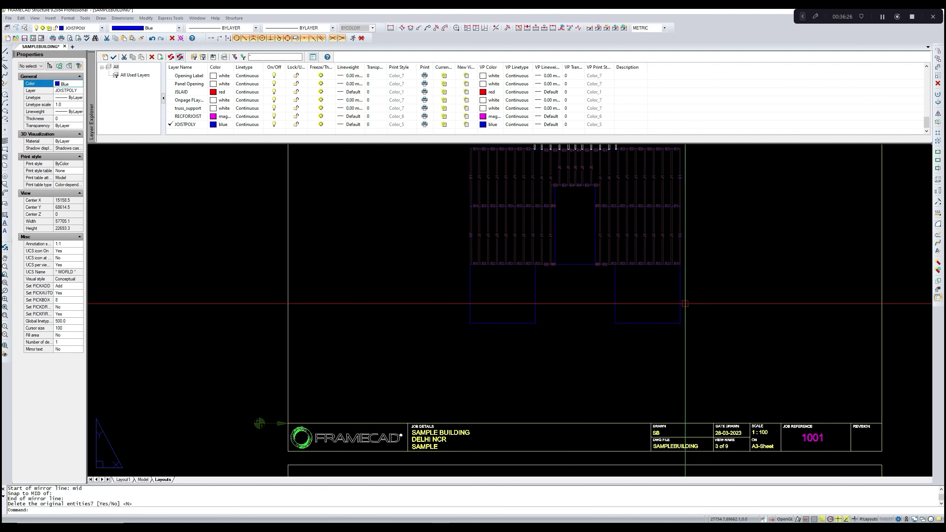
- Generate a floor joist layout in the lower-left wing outline, setting out from its bottom-left corner with the joists running vertically along its outer edge
middle_click_drag(634, 323, 611, 350)
scroll(611, 350, "up", 4)
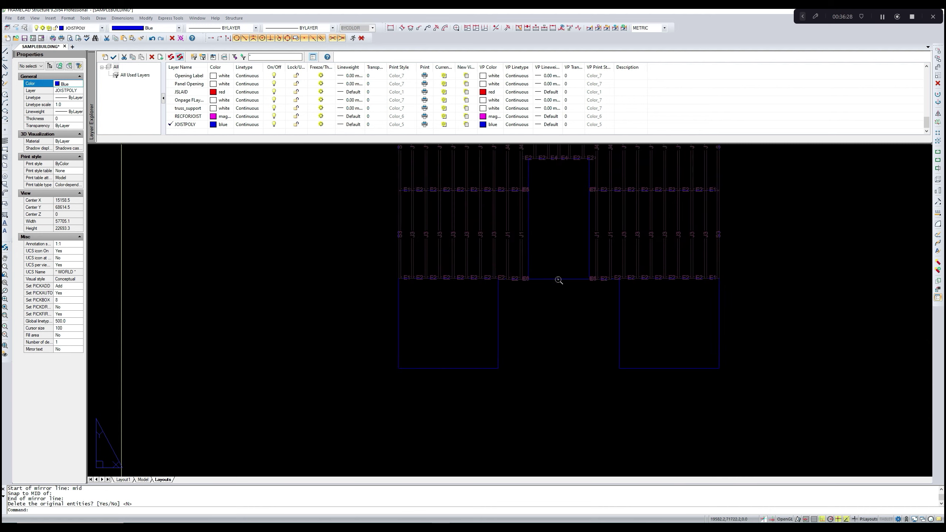
middle_click_drag(522, 316, 567, 290)
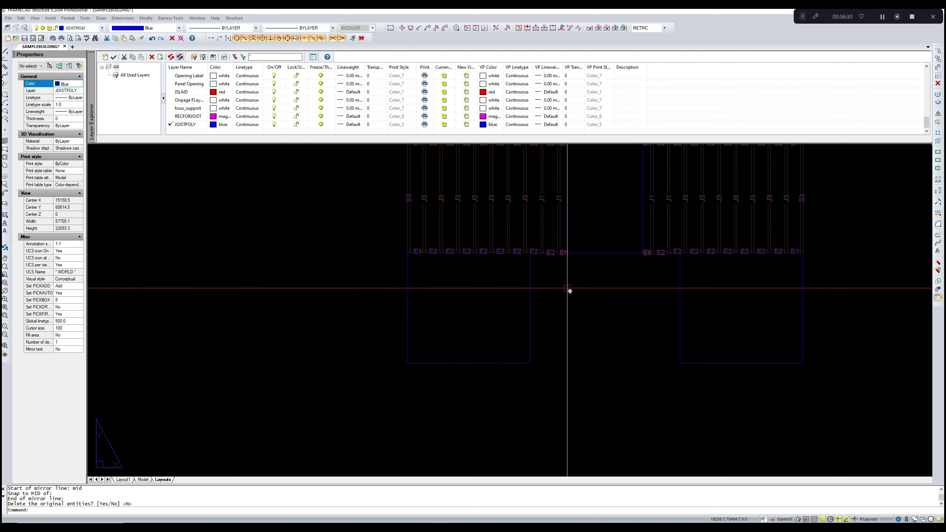
mouse_move(500, 300)
middle_mouse_down()
mouse_move(504, 289)
mouse_move(493, 298)
middle_mouse_up()
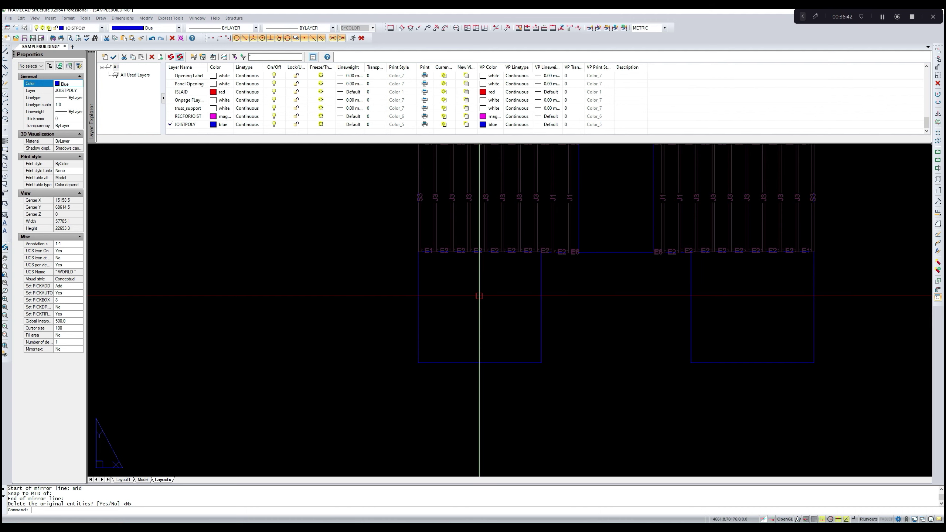
type("JD")
key("Return")
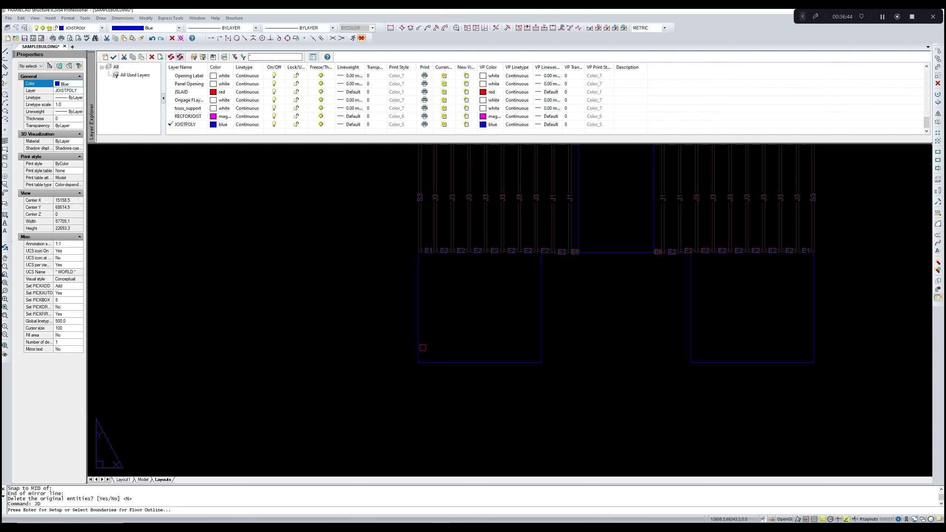
left_click(427, 362)
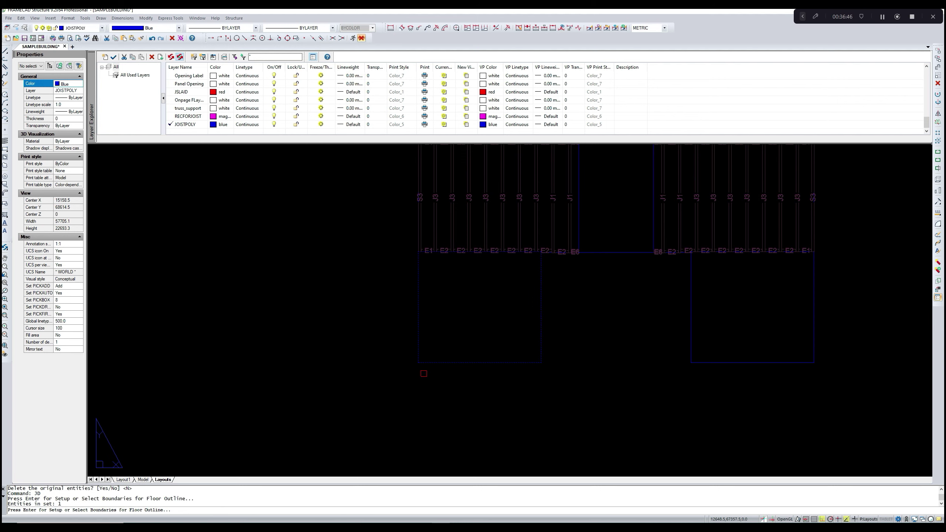
key("Return")
left_click(419, 362)
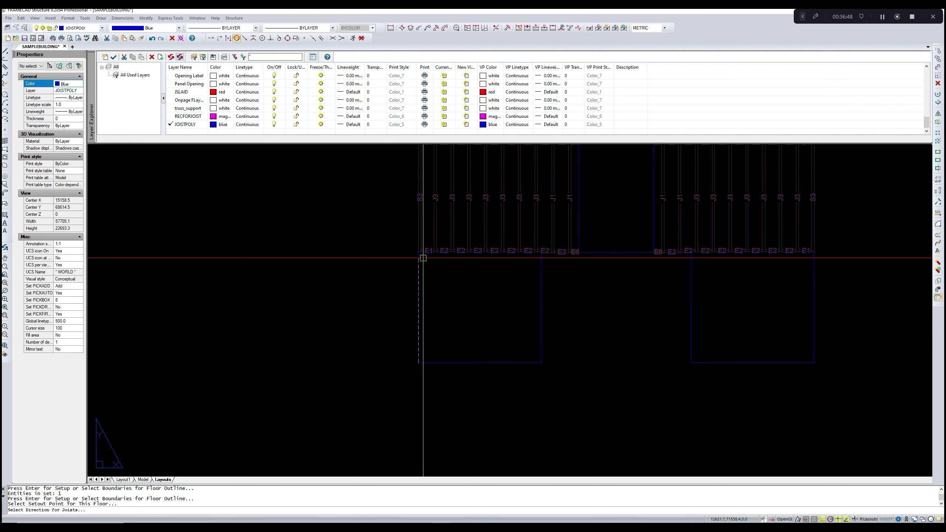
scroll(423, 258, "up", 4)
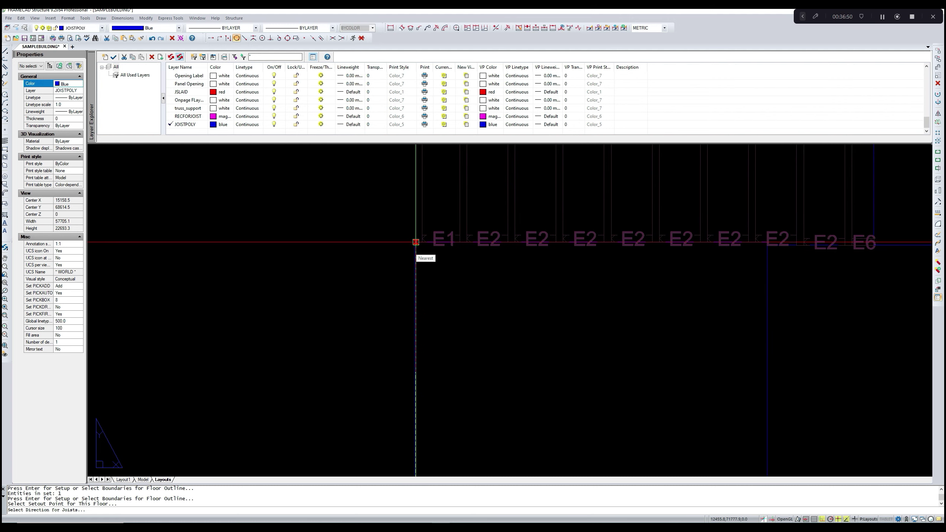
left_click(416, 242)
key("Return")
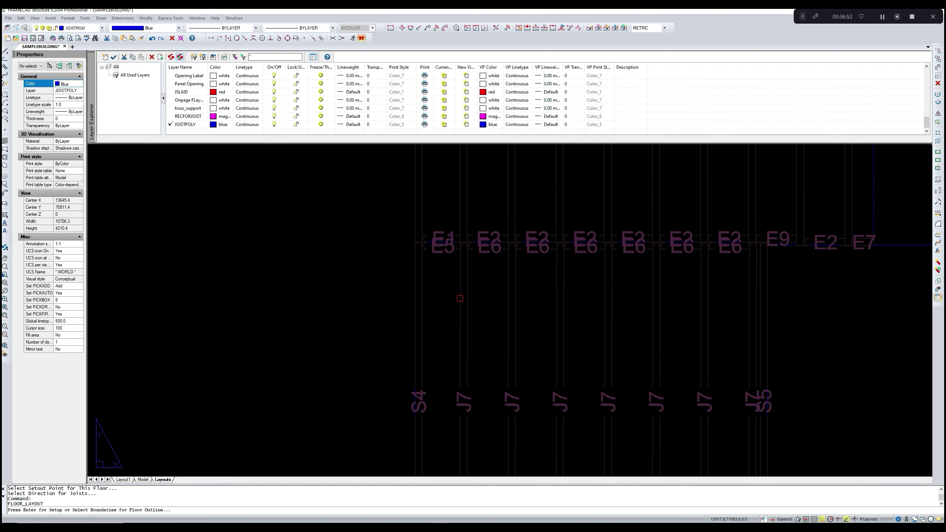
scroll(493, 188, "up", 1)
key("Escape")
- Delete the overlapping end pieces one by one along the upper edge of the lower-left wing
left_click(439, 266)
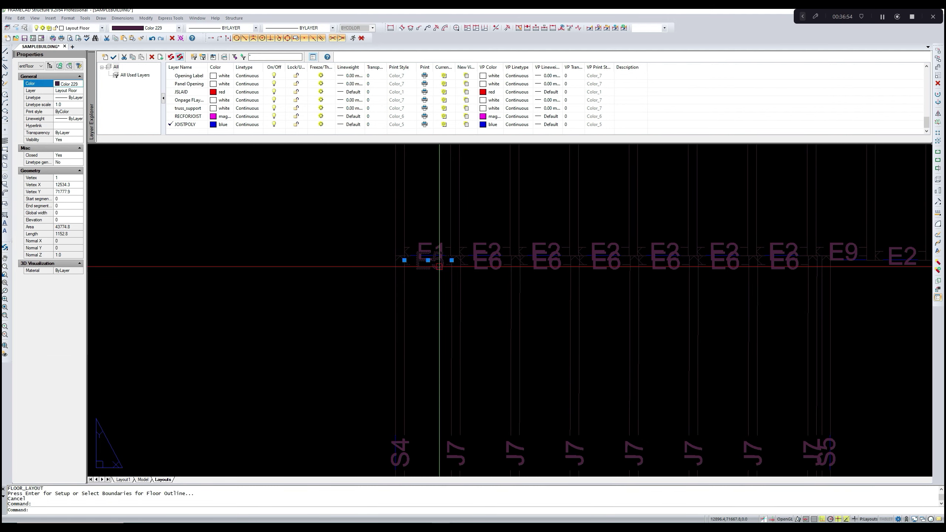
key("Delete")
left_click(488, 264)
key("Delete")
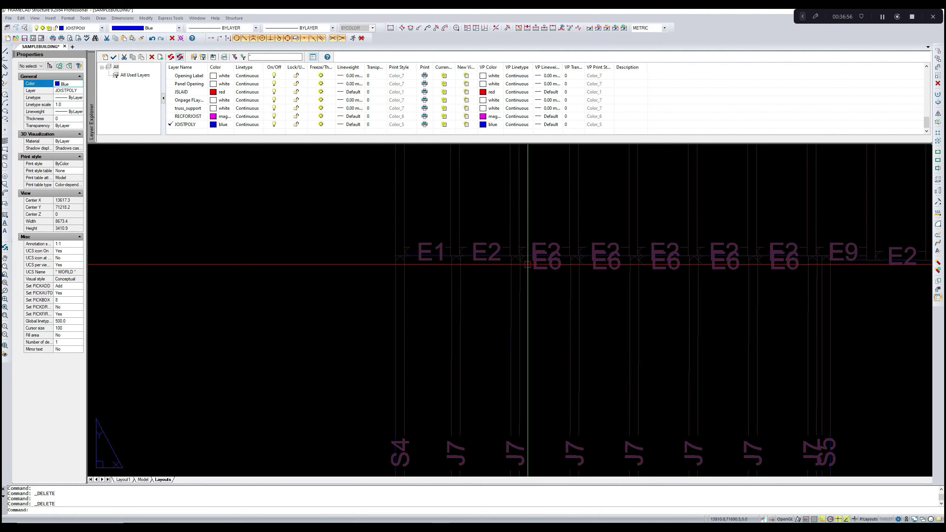
left_click(539, 263)
key("Delete")
middle_click_drag(559, 298, 490, 318)
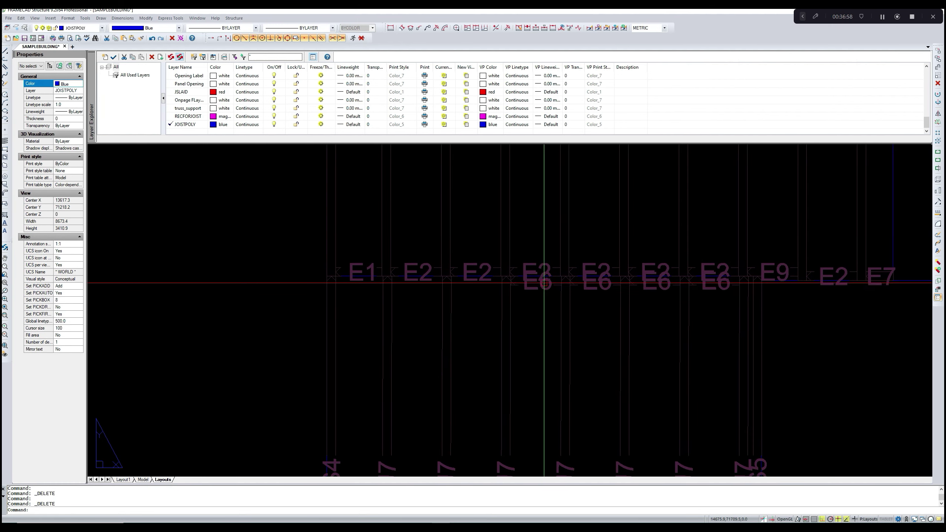
left_click(541, 284)
key("Delete")
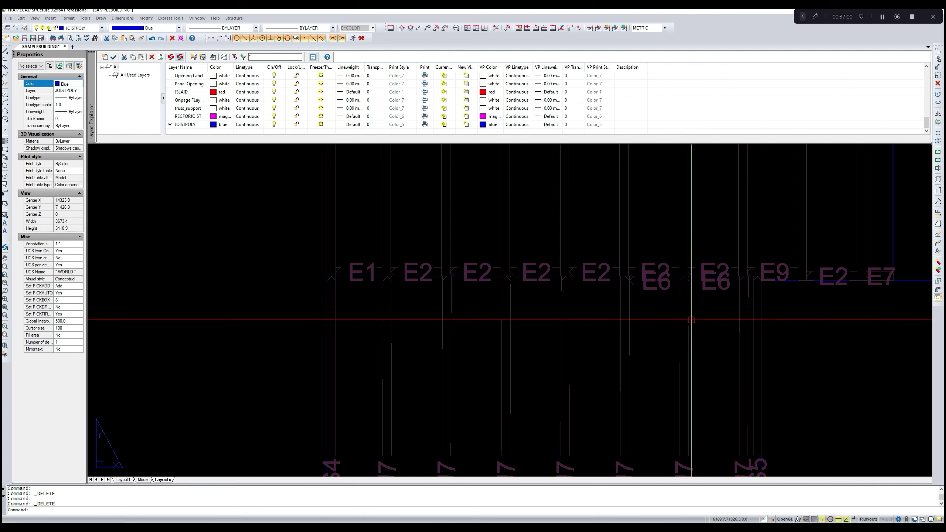
middle_click_drag(689, 320, 606, 336)
left_click(573, 303)
key("Delete")
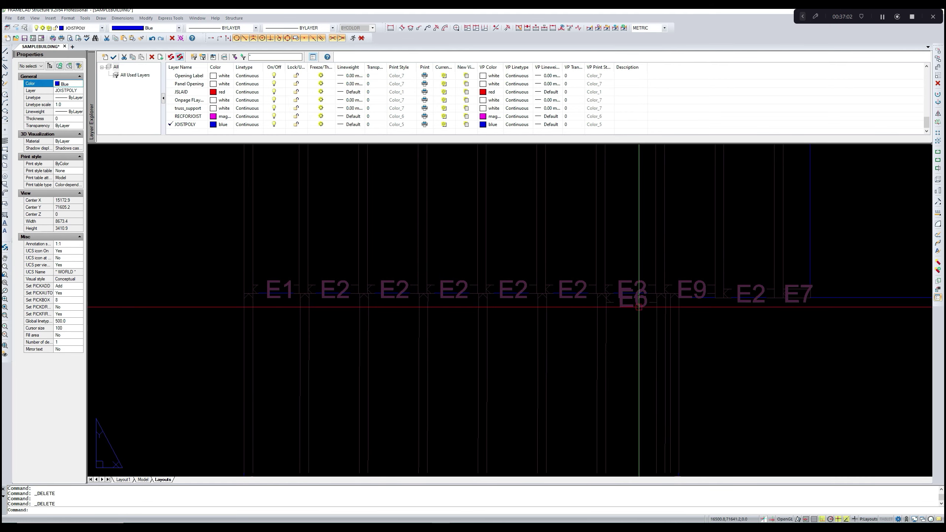
left_click(638, 305)
key("Delete")
scroll(627, 328, "down", 3)
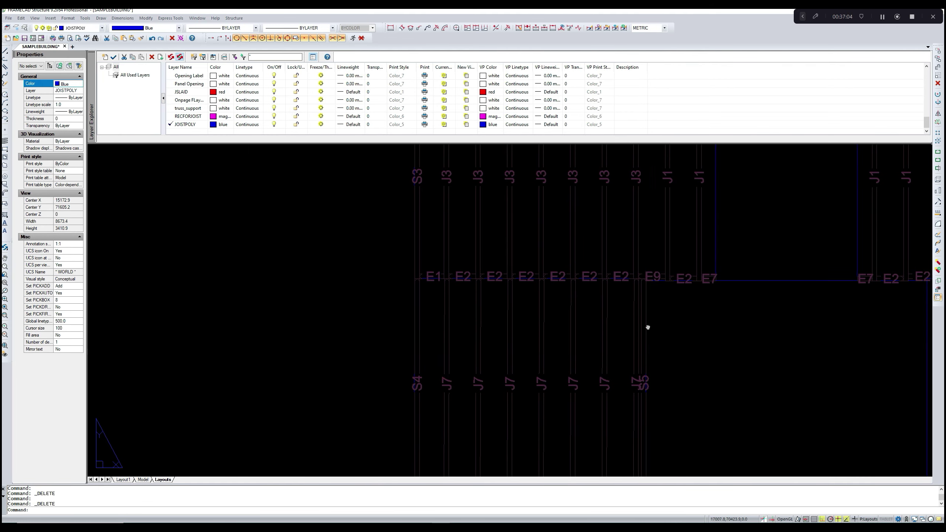
- Delete all remaining joists and bottom end pieces inside the lower-left wing, keeping its outline
scroll(632, 306, "up", 4)
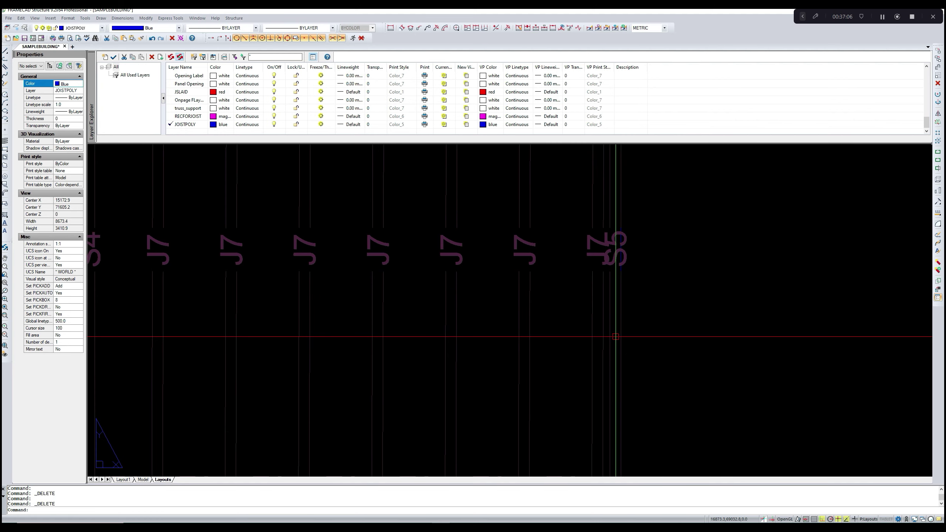
scroll(616, 337, "down", 1)
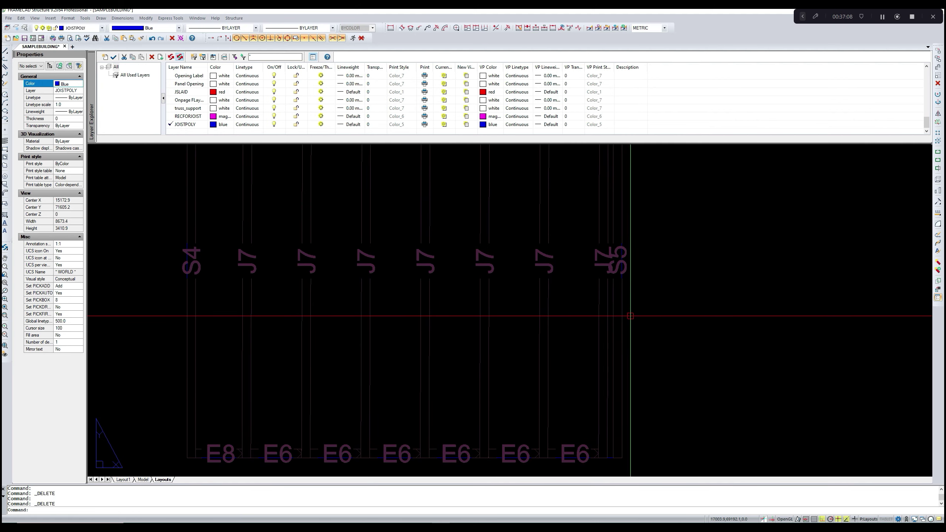
scroll(625, 316, "down", 3)
middle_click_drag(488, 323, 475, 332)
scroll(500, 322, "up", 2)
scroll(500, 321, "down", 2)
scroll(596, 341, "up", 2)
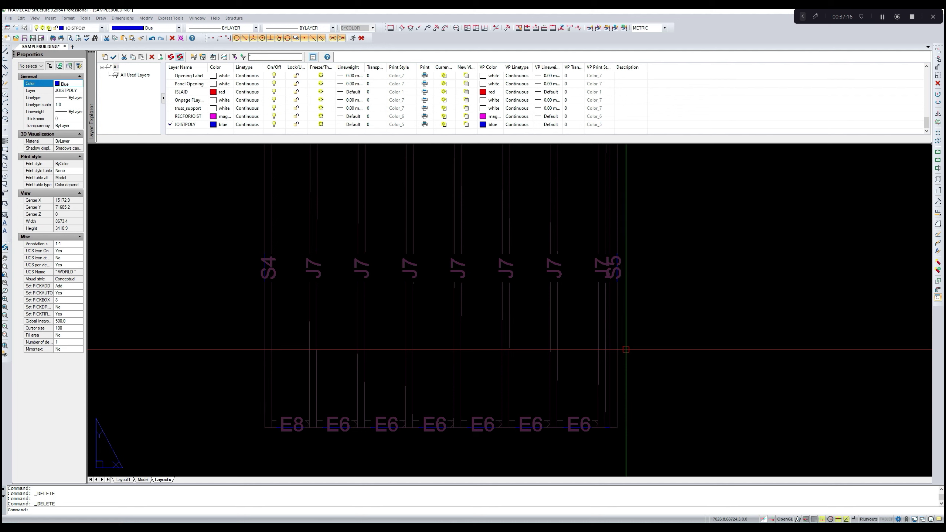
left_click(610, 349)
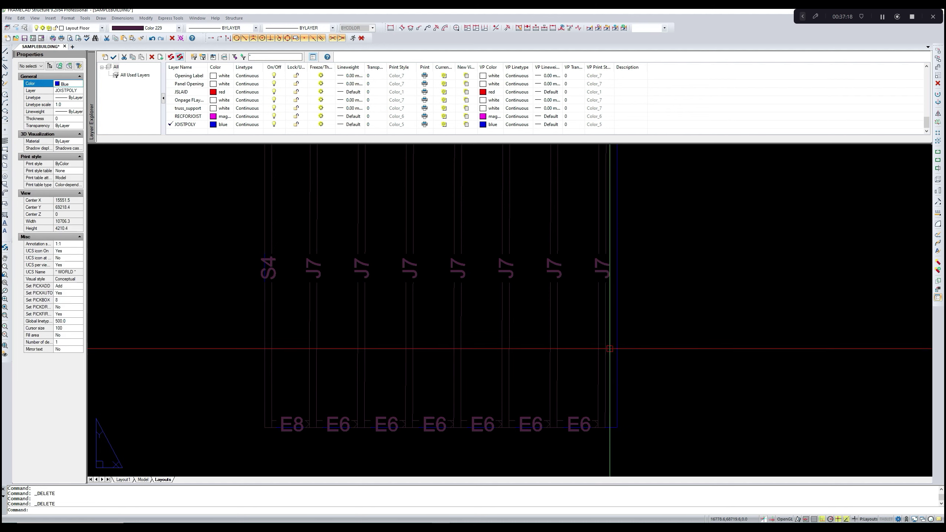
left_click(586, 349)
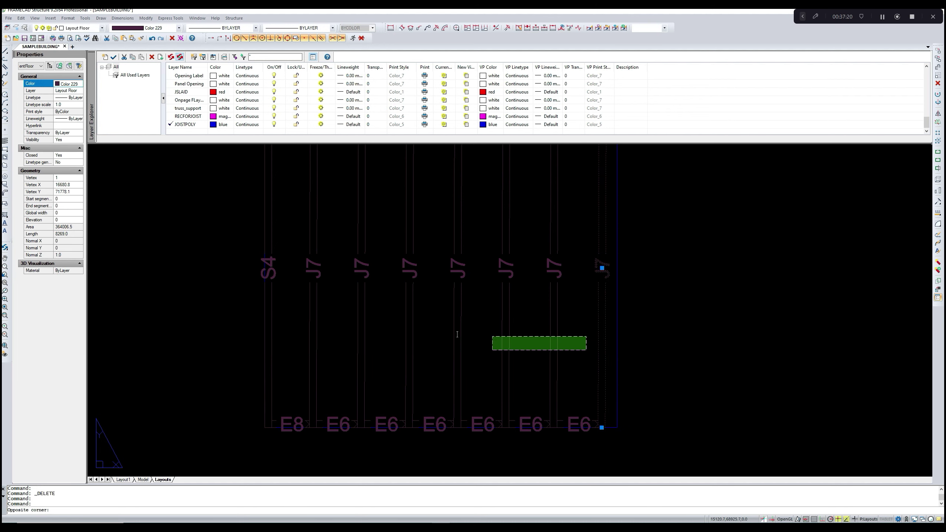
left_click(308, 301)
key("Delete")
left_click(274, 320)
key("Delete")
scroll(316, 317, "down", 1)
left_click_drag(270, 355, 531, 402)
key("Delete")
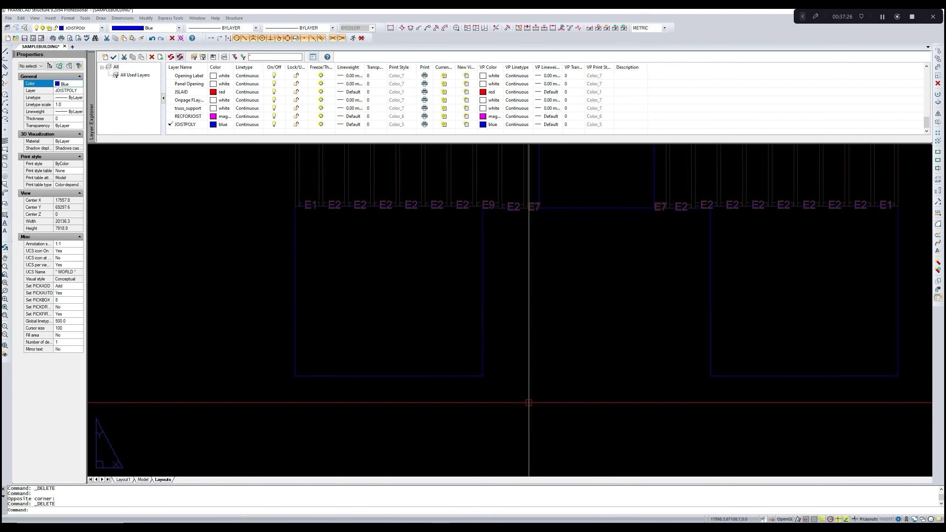
- Regenerate the lower-left wing's floor joists from its bottom-left corner, taking the joist direction from the top-left corner of the building's joist layout
type("J")
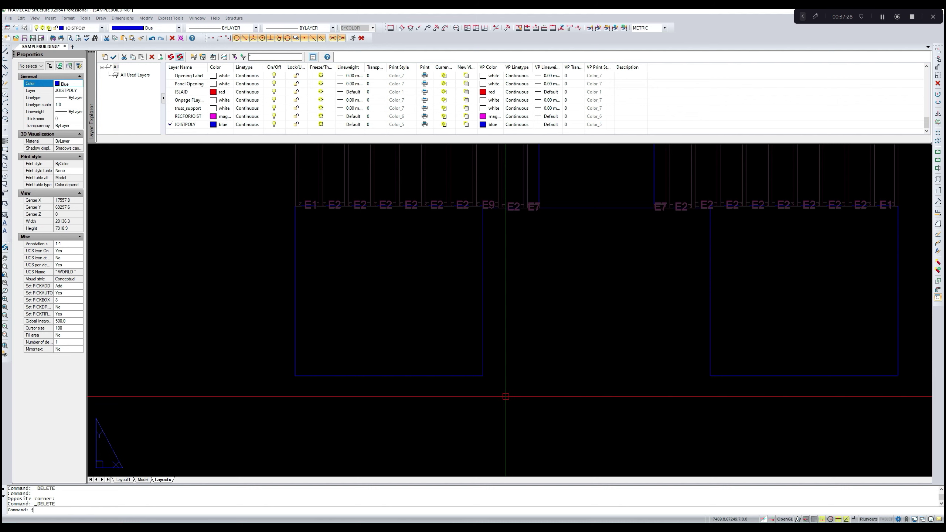
type("D")
key("Return")
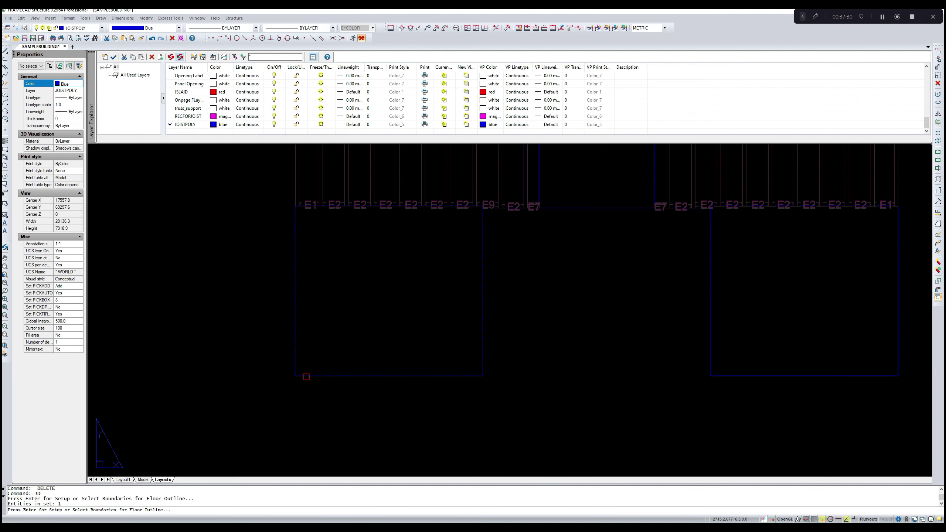
key("Return")
left_click(295, 376)
scroll(295, 376, "down", 2)
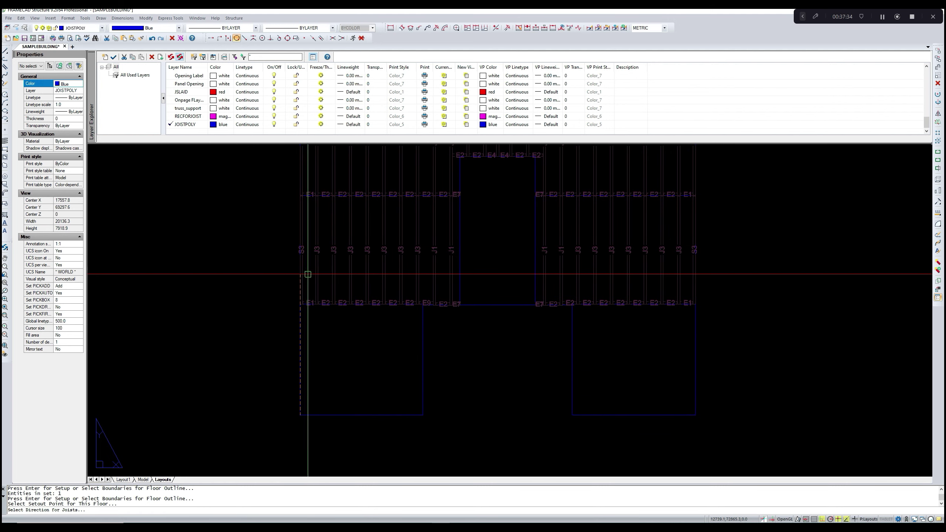
scroll(396, 234, "down", 3)
scroll(387, 213, "up", 6)
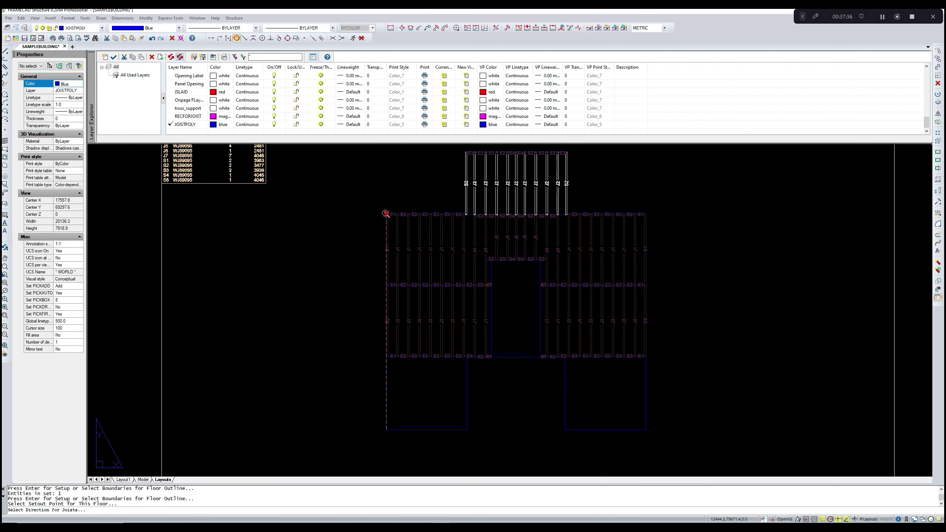
scroll(395, 207, "up", 2)
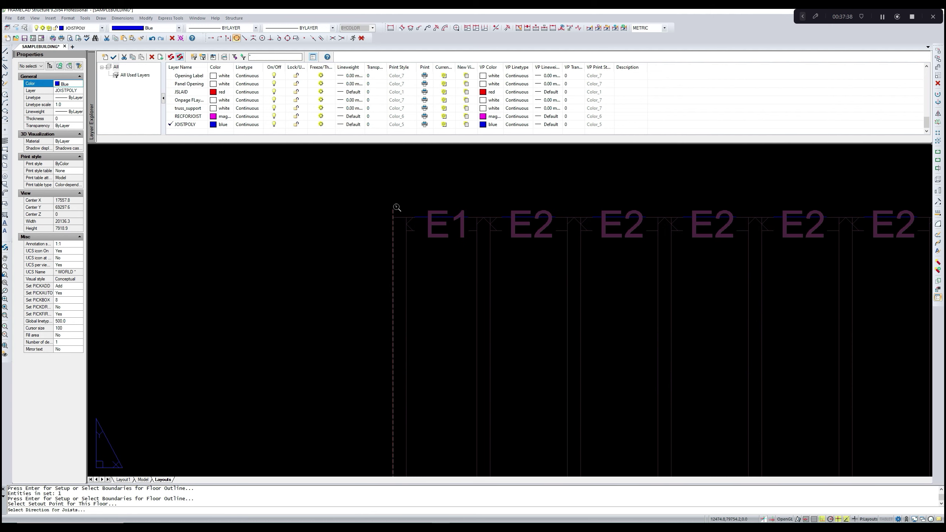
scroll(393, 218, "up", 3)
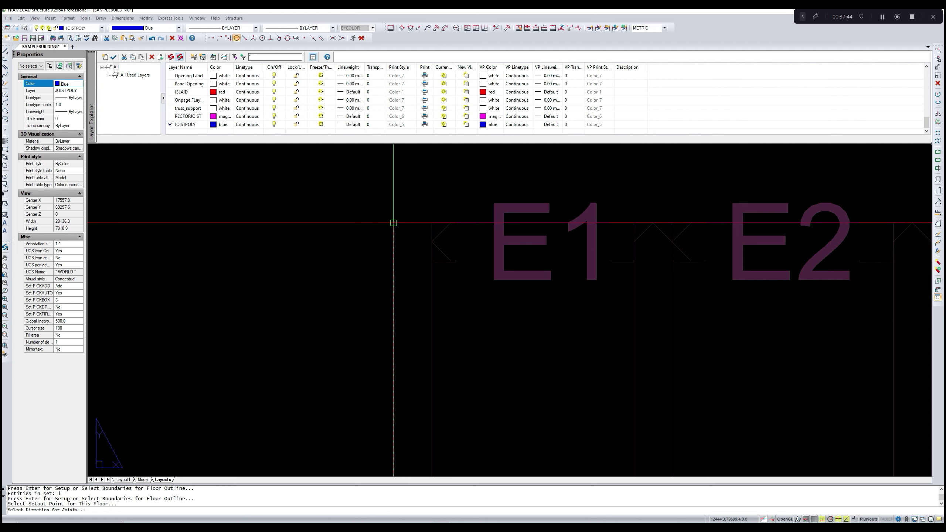
left_click(393, 223)
key("Return")
scroll(399, 234, "down", 5)
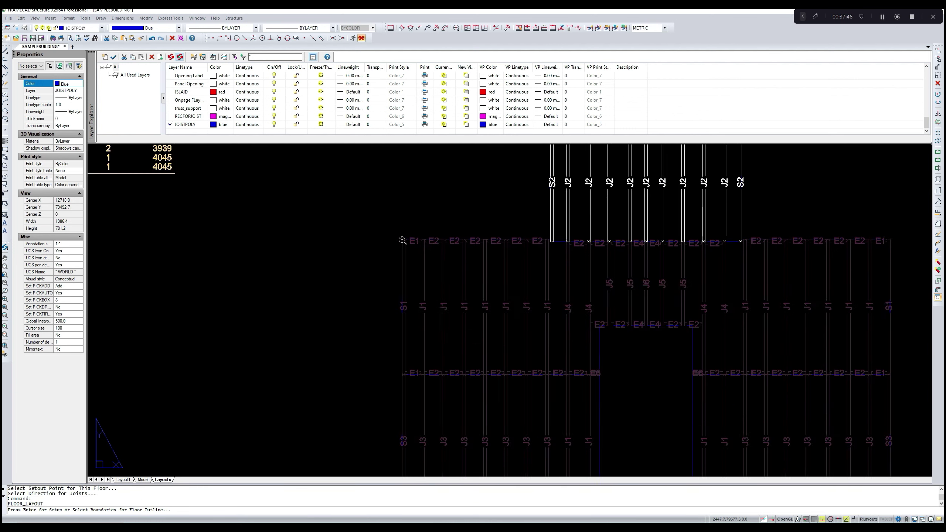
scroll(536, 361, "up", 5)
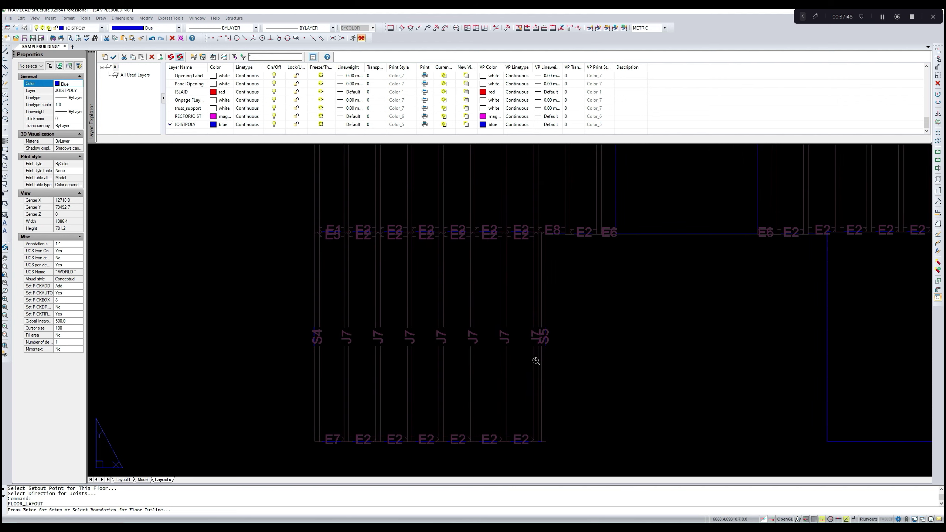
scroll(542, 361, "up", 1)
middle_click_drag(569, 369, 532, 333)
scroll(556, 357, "down", 2)
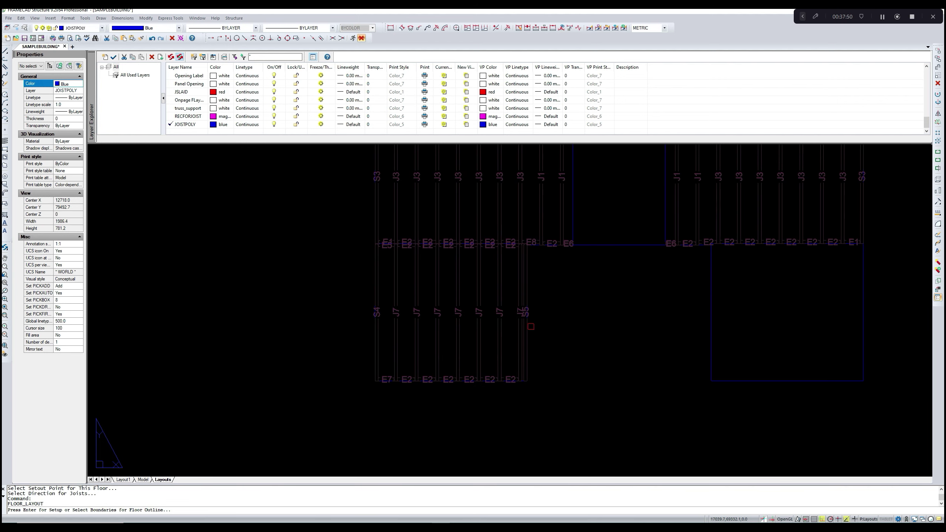
- Delete the overlapping end pieces E1 and E2 one by one where the lower-left wing meets the main floor
scroll(528, 322, "up", 1)
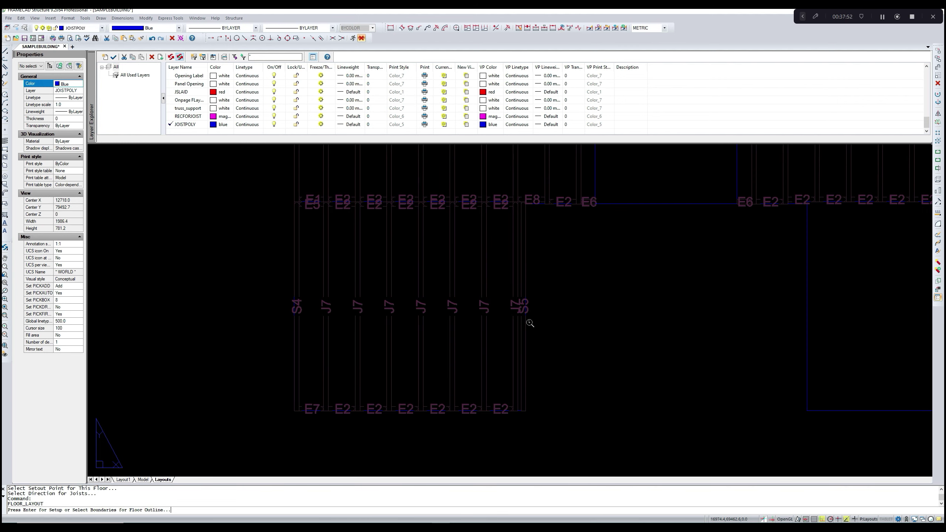
scroll(521, 356, "up", 2)
scroll(520, 355, "down", 2)
middle_click_drag(523, 358, 518, 351)
scroll(483, 331, "up", 1)
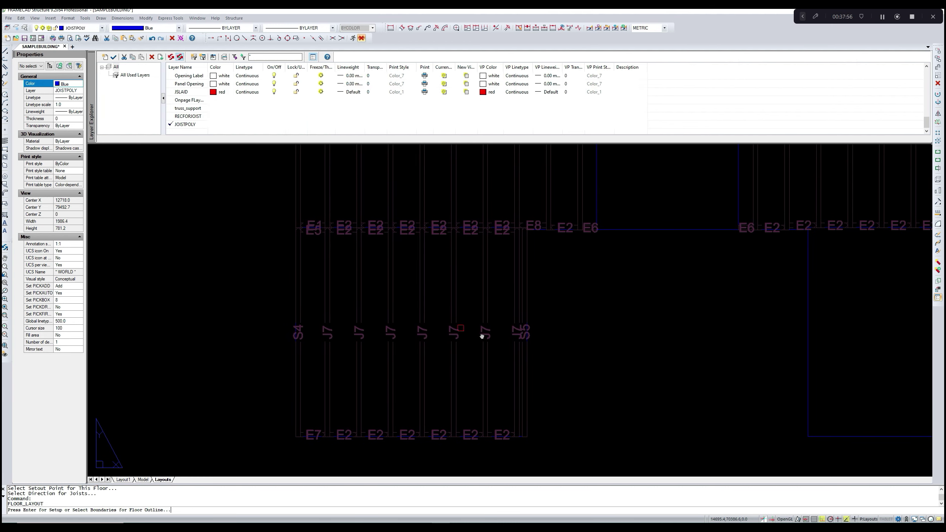
scroll(380, 285, "down", 1)
key("Escape")
left_click(327, 256)
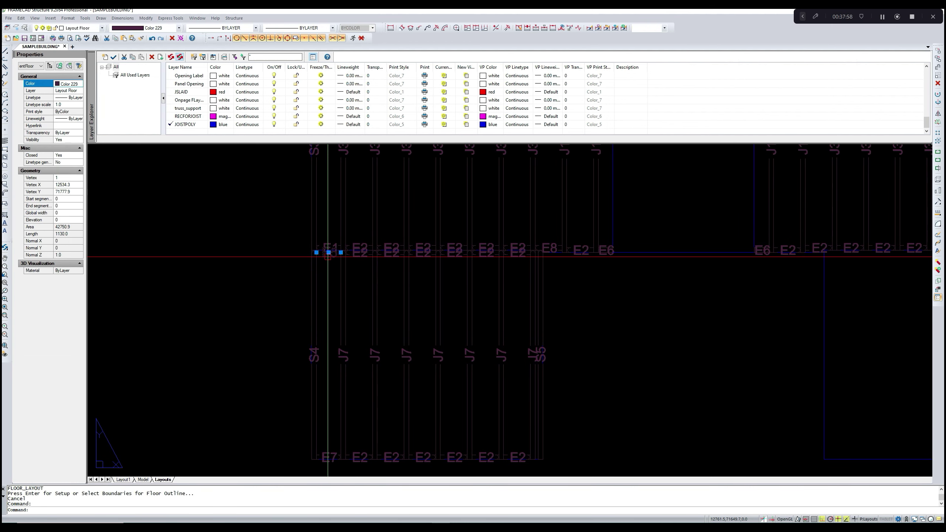
key("Delete")
left_click(360, 257)
key("Delete")
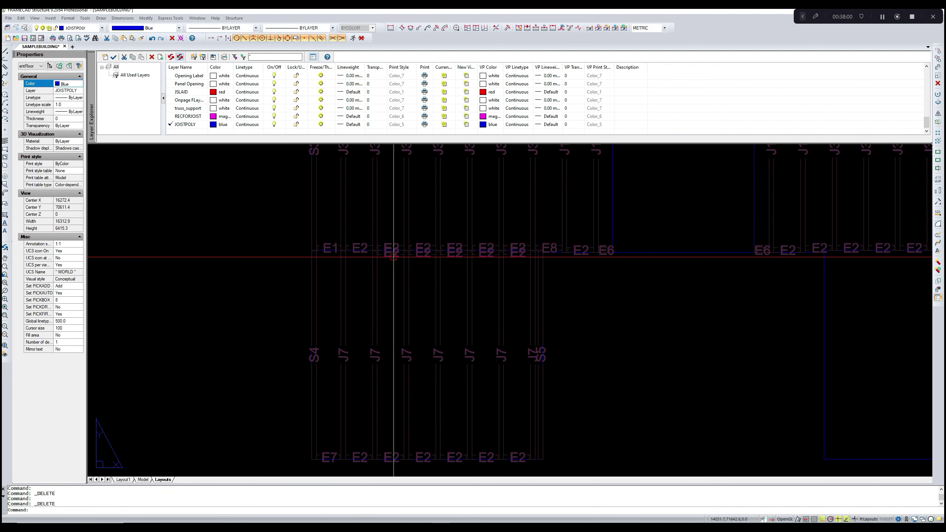
left_click(393, 256)
key("Delete")
left_click(423, 256)
key("Delete")
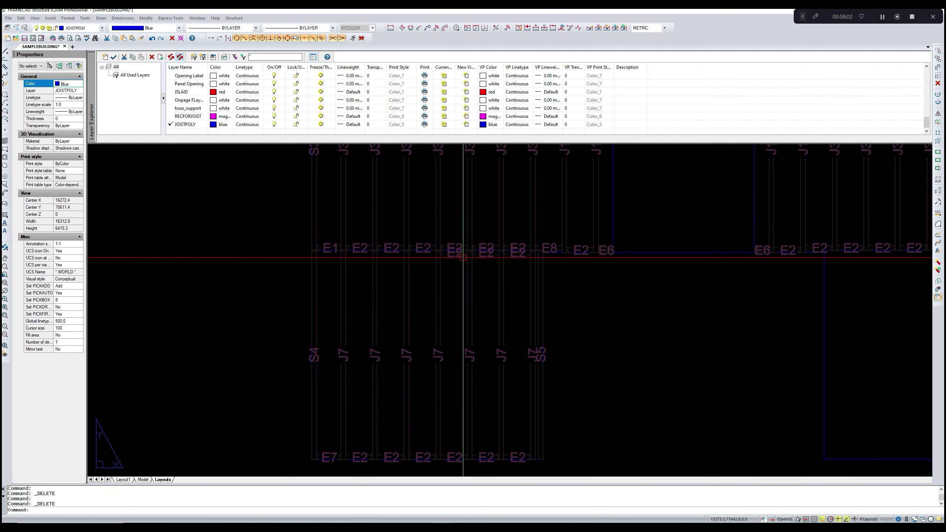
left_click(463, 256)
key("Delete")
left_click(488, 256)
key("Delete")
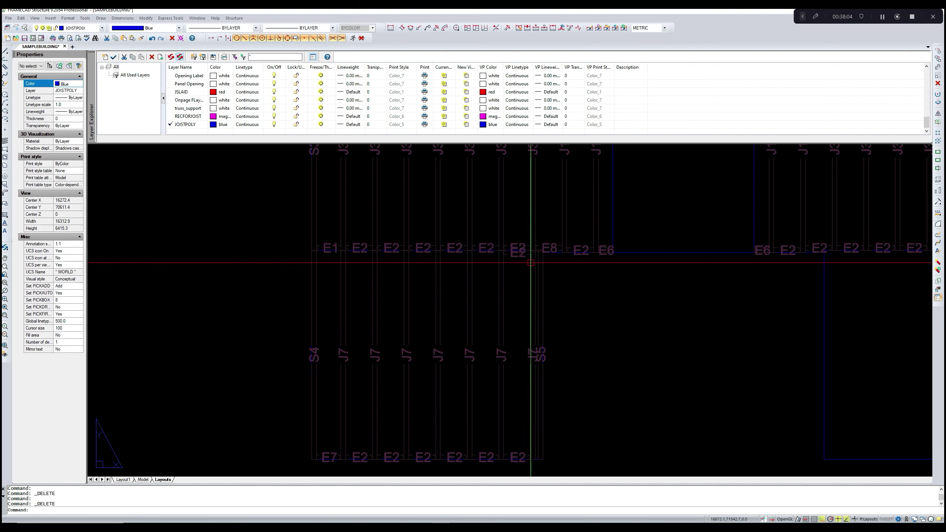
scroll(483, 265, "down", 2)
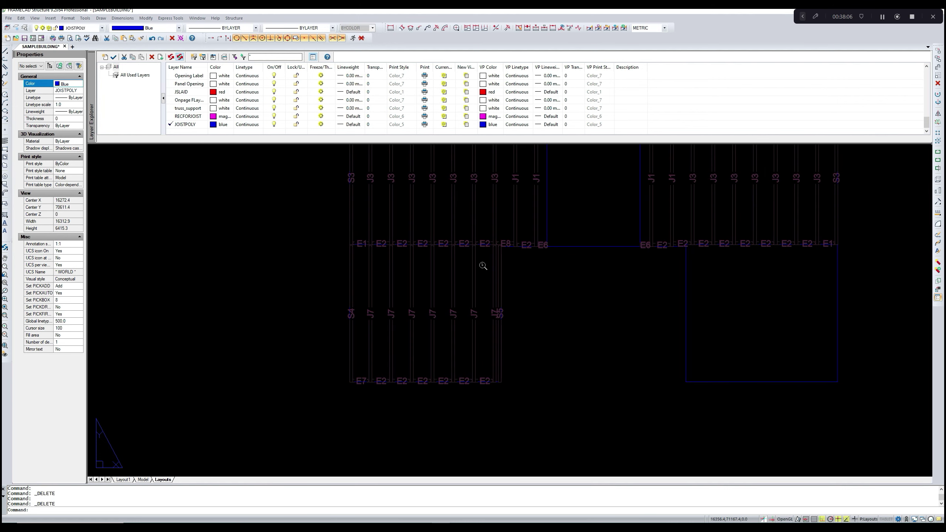
scroll(469, 300, "up", 2)
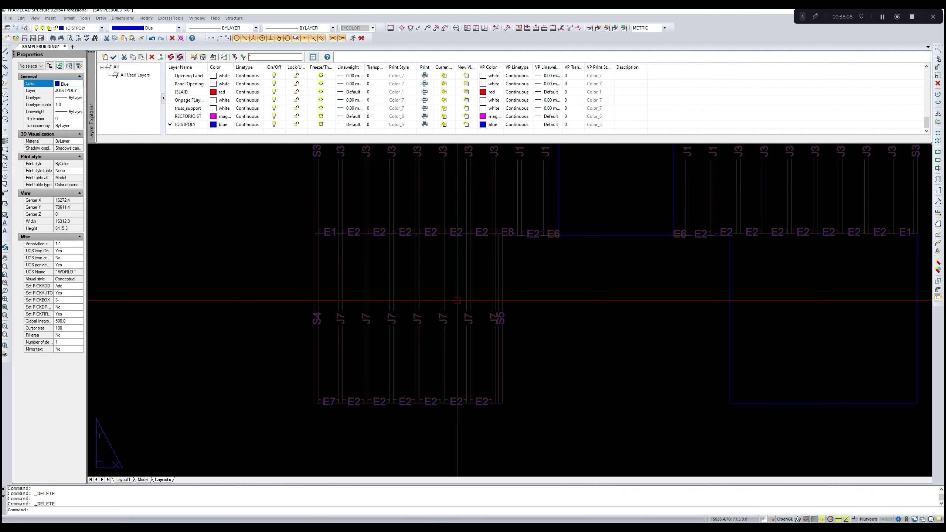
key("Escape")
type("cop")
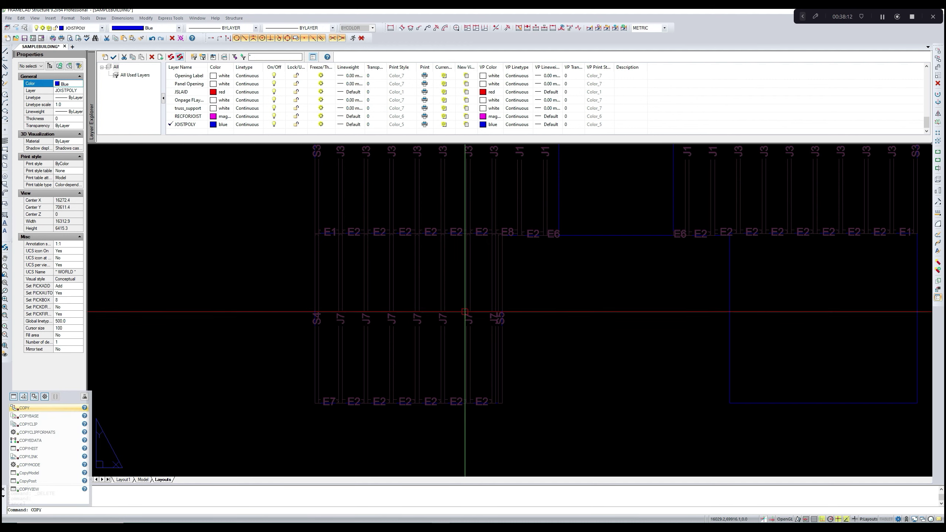
key("Escape")
- Mirror the lower-left wing's joists, side members and bottom end pieces into the lower-right wing about the building's vertical centreline, keeping the originals
scroll(466, 312, "down", 1)
type("m")
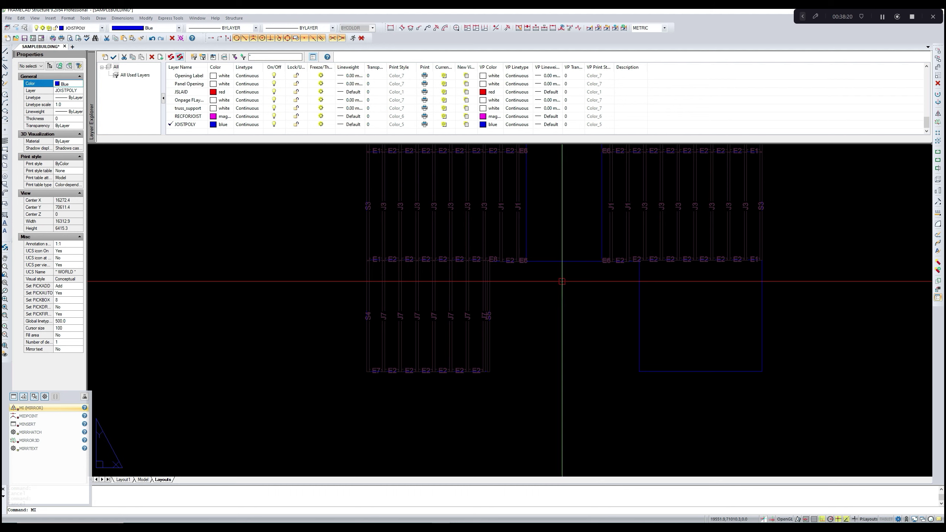
key("Return")
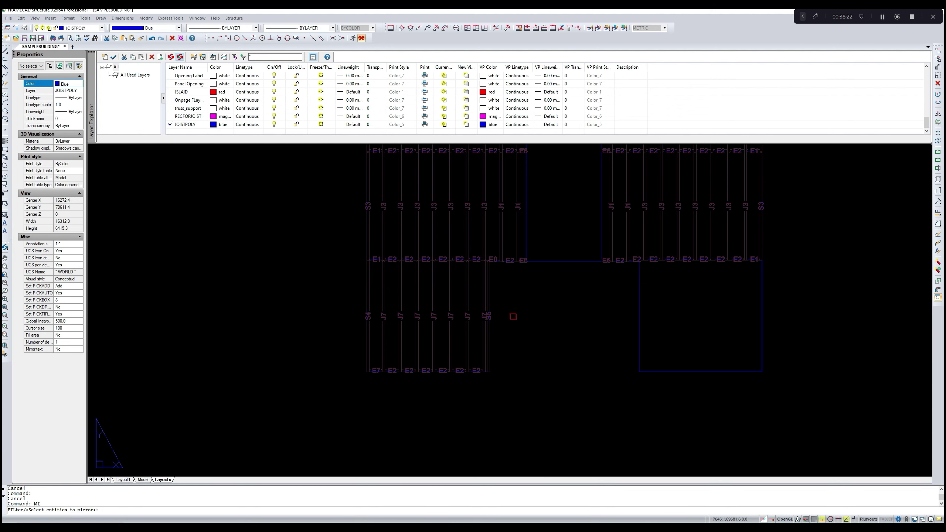
scroll(495, 320, "up", 3)
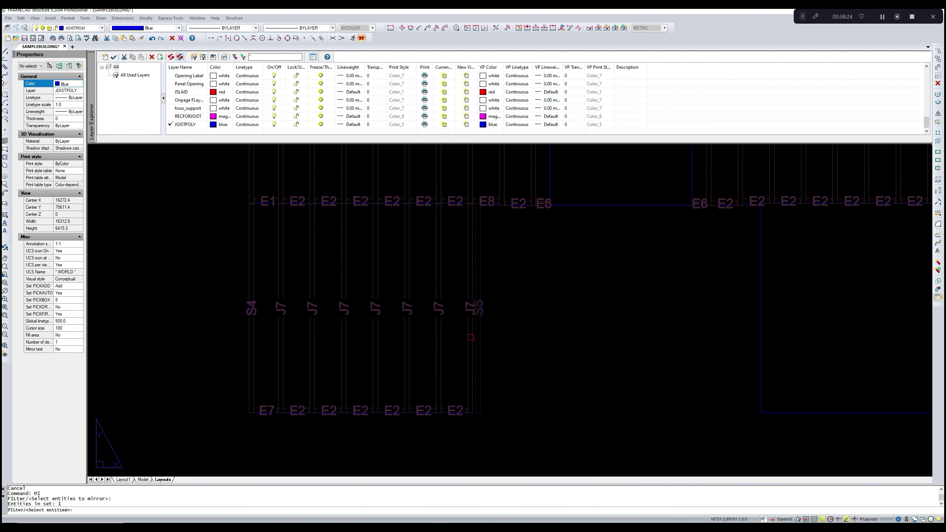
left_click_drag(458, 341, 276, 320)
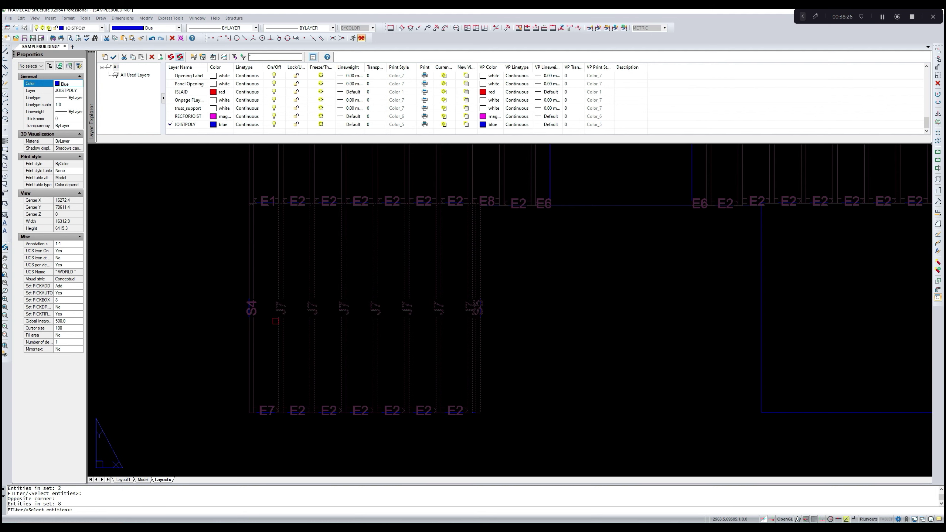
left_click_drag(224, 405, 515, 430)
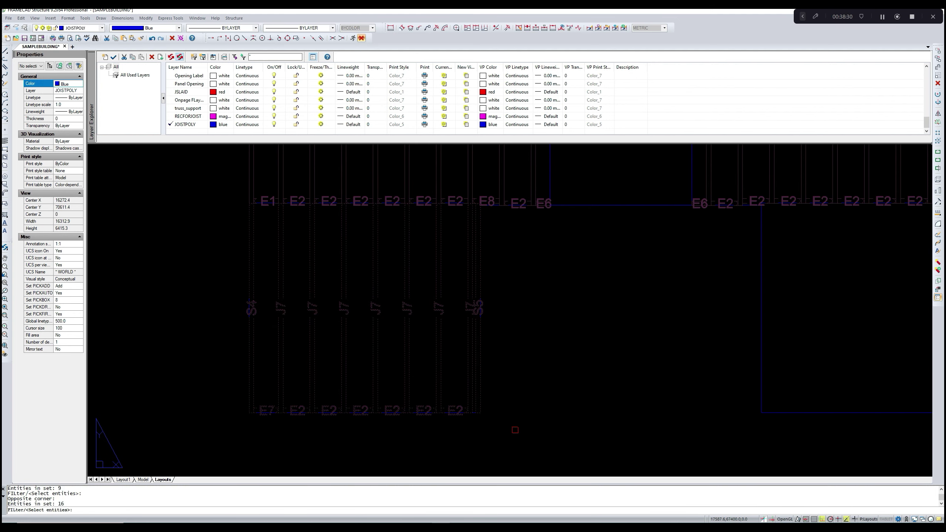
key("Return")
left_click(621, 206)
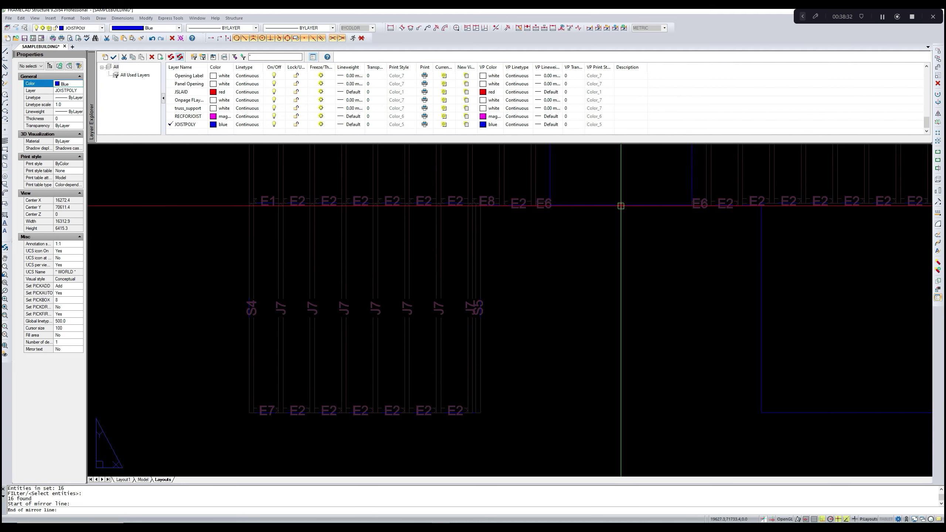
scroll(620, 206, "down", 4)
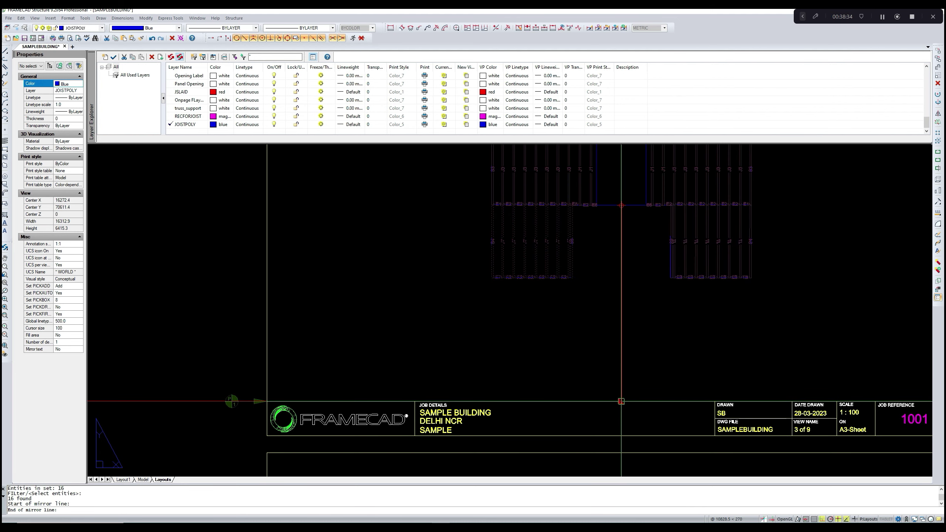
left_click(621, 401)
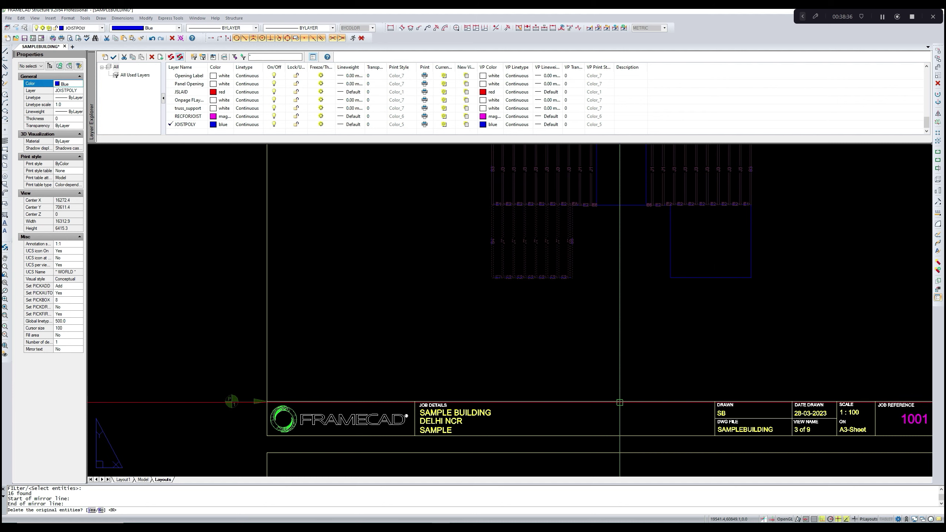
key("Return")
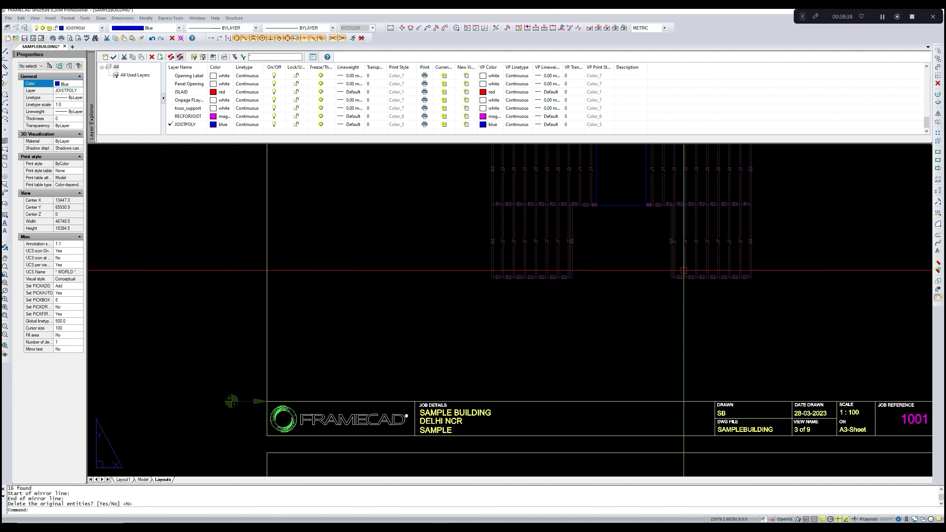
scroll(684, 265, "up", 3)
scroll(675, 270, "down", 4)
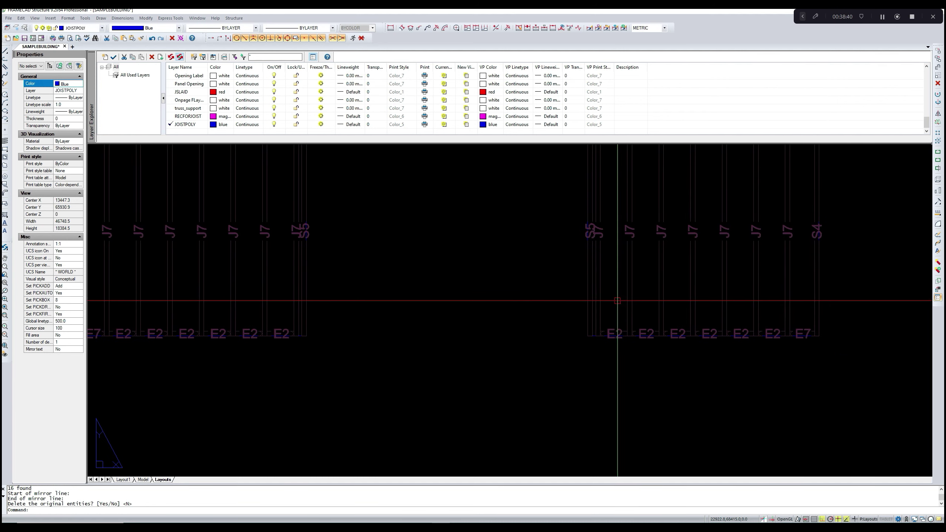
scroll(621, 284, "down", 5)
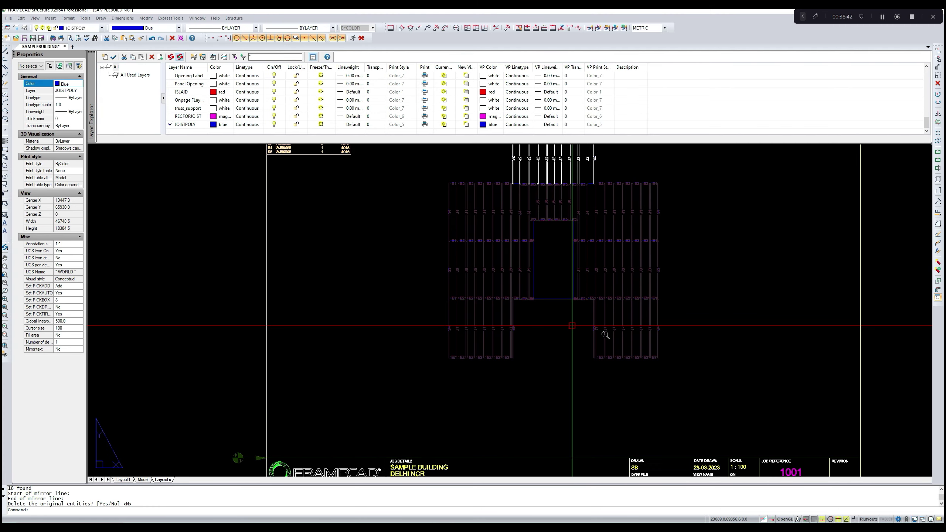
- Match the properties of the white J2 joists and S2 side members in the top bay to those of the other floor joists
scroll(590, 327, "up", 3)
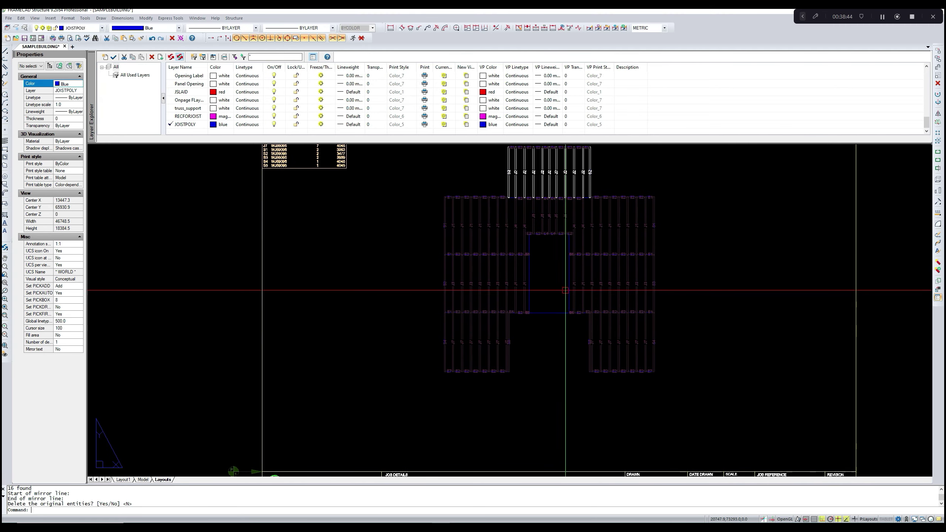
scroll(560, 224, "up", 2)
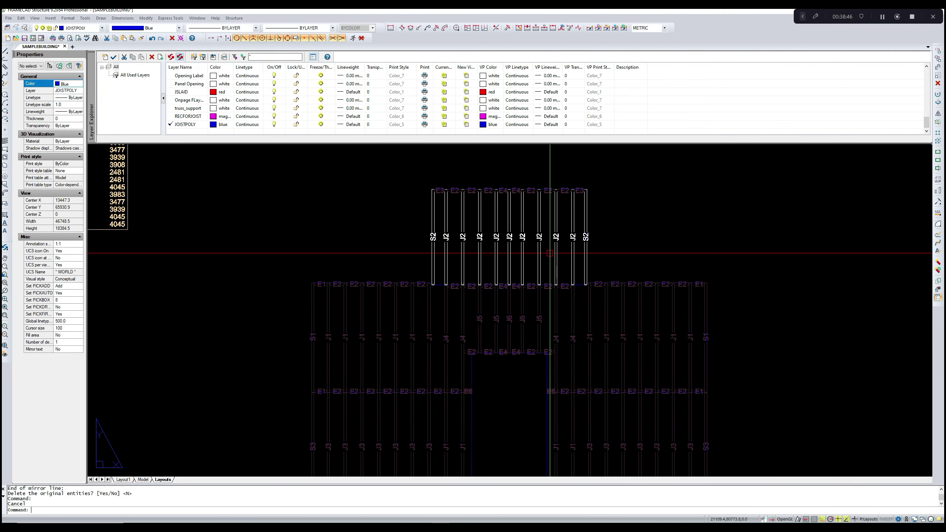
type("MA")
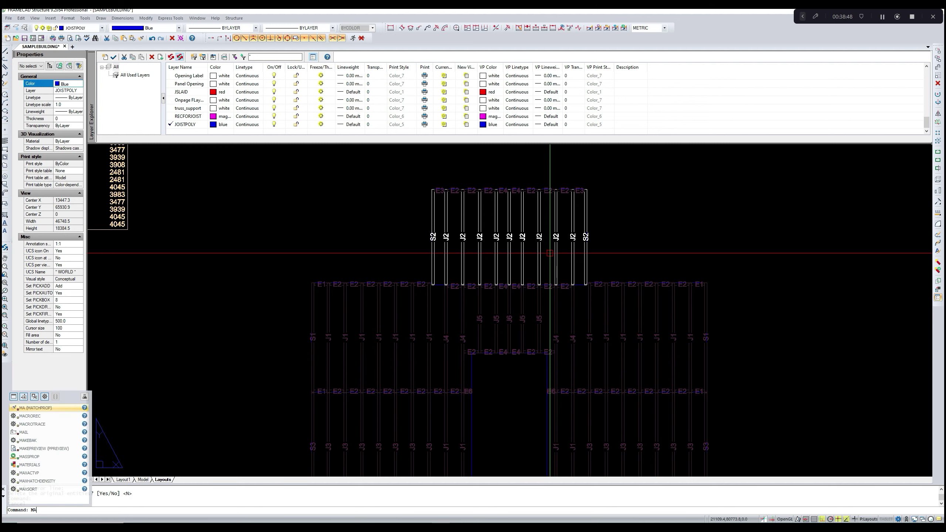
key("Return")
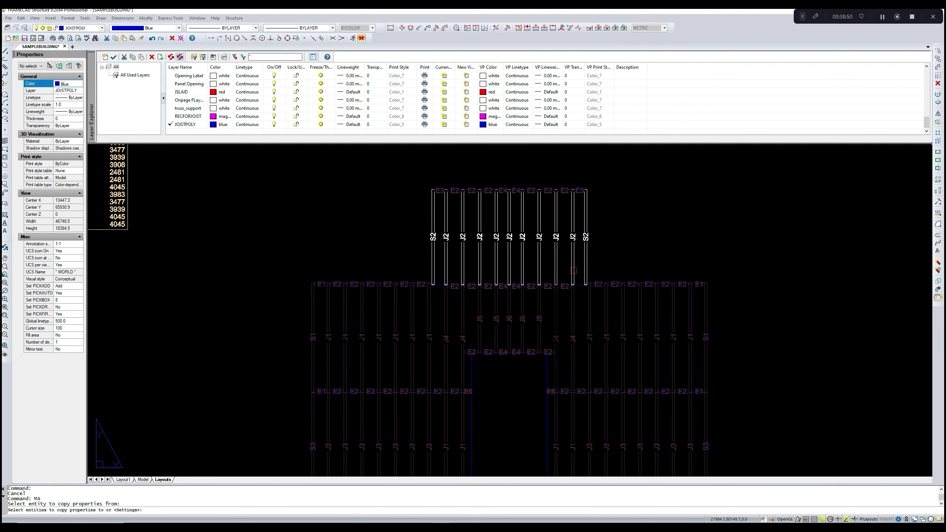
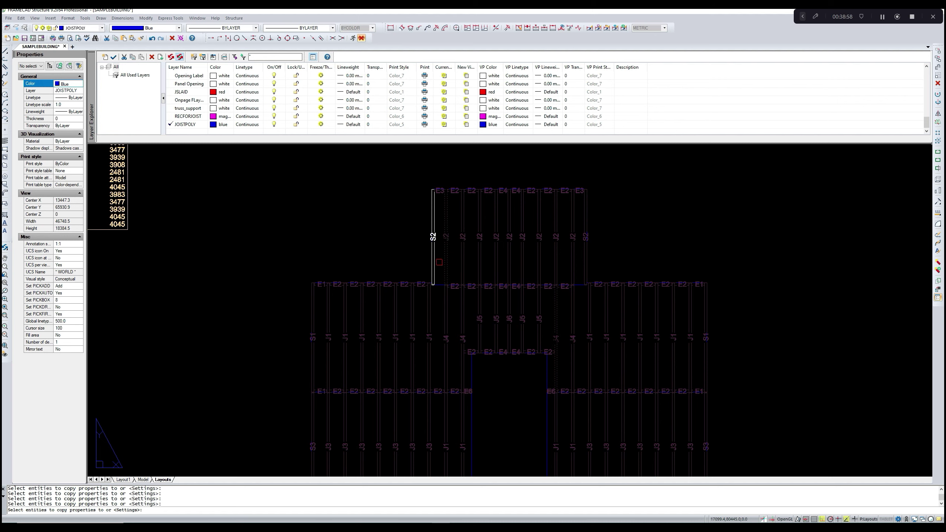
left_click(434, 262)
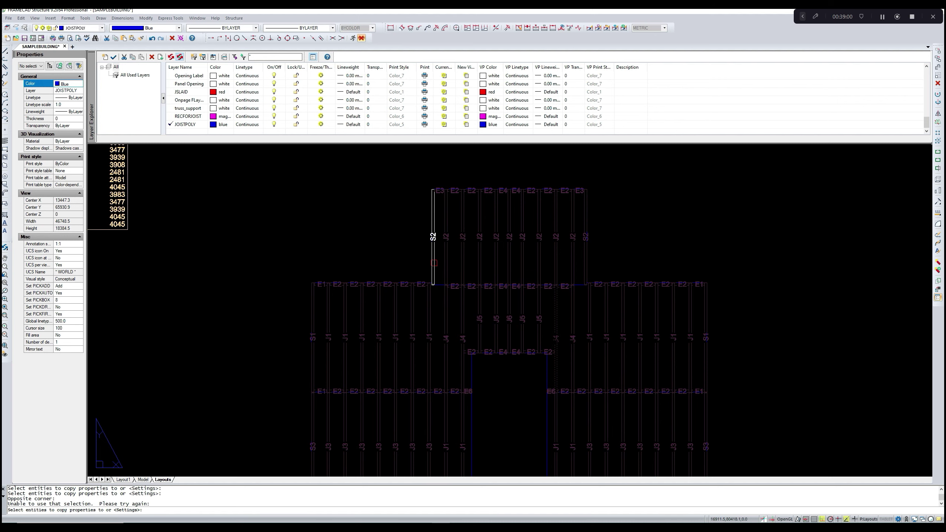
key("Return")
- Switch to model space and generate the 3D floor joists from the layout with the J3D command
scroll(581, 268, "down", 3)
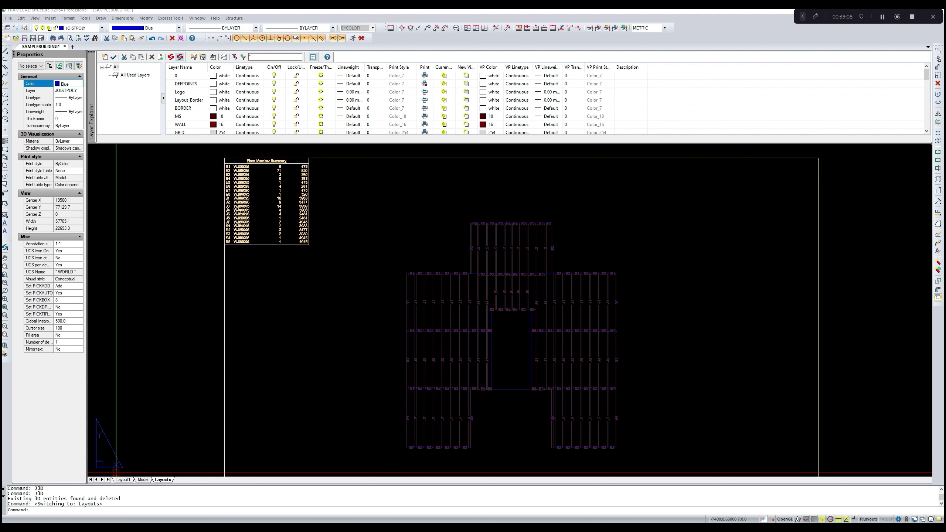
left_click(143, 479)
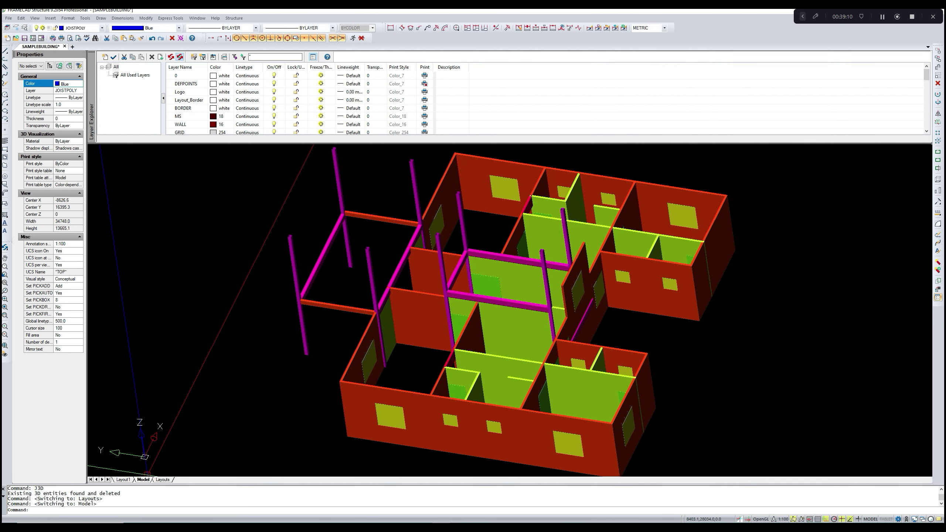
scroll(387, 430, "down", 3)
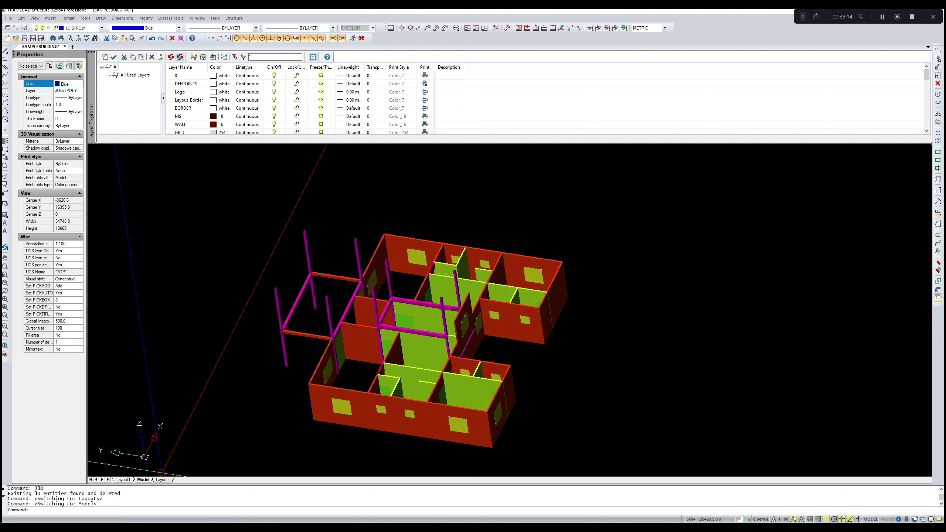
type("J")
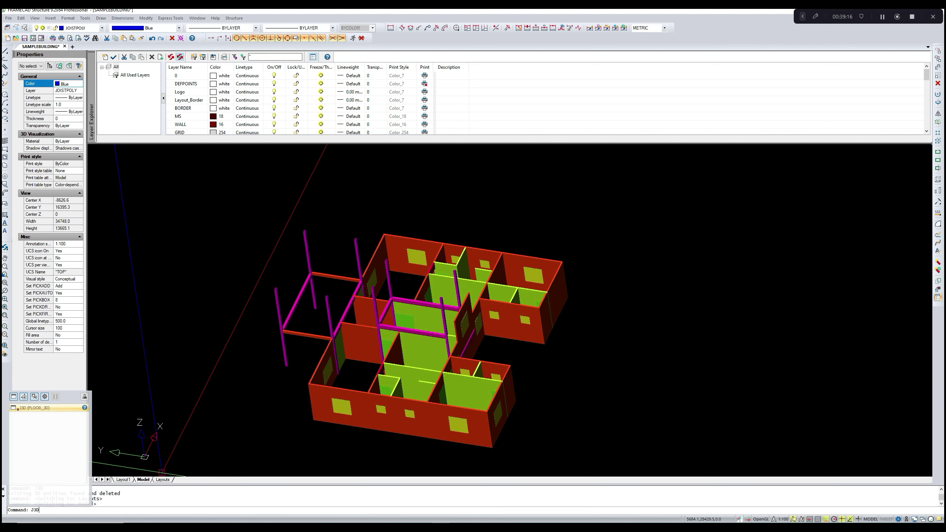
type("3D")
key("Return")
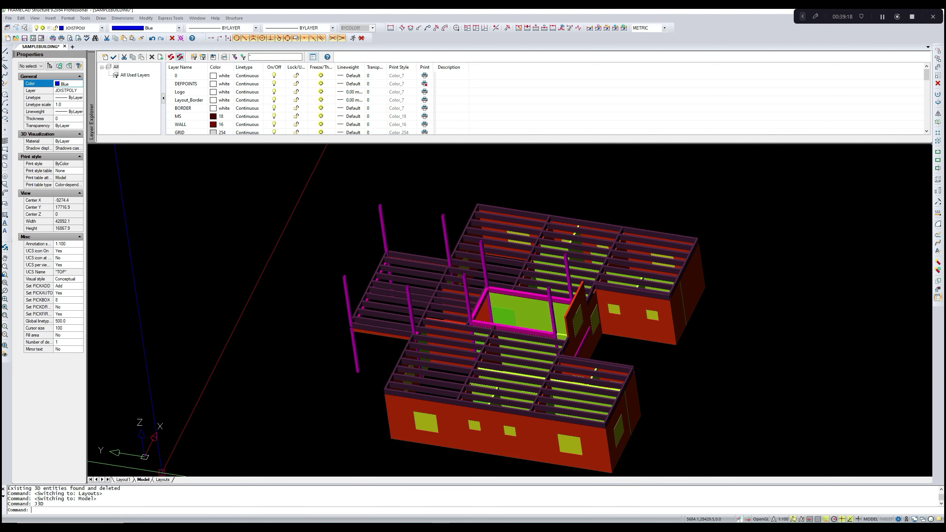
- Examine the generated 3D floor joists around the projecting bay and the central opening
scroll(498, 337, "up", 3)
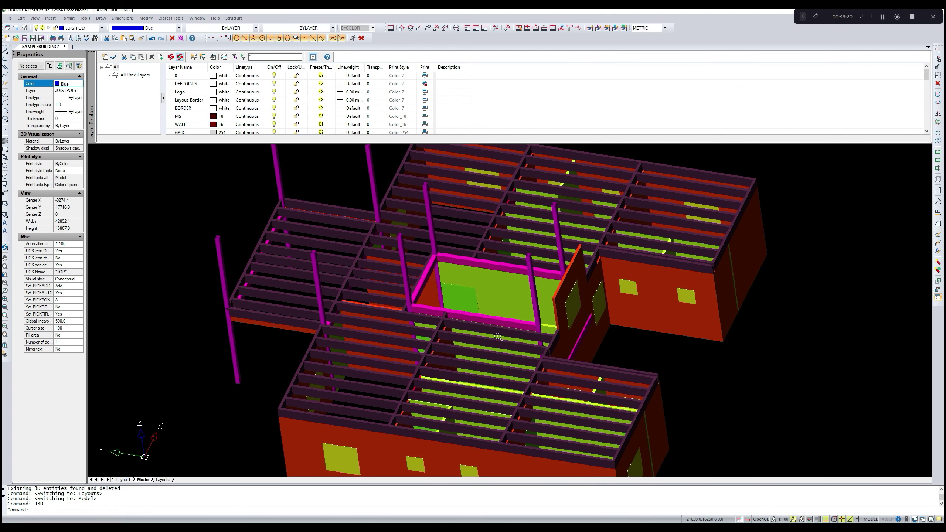
scroll(498, 336, "up", 5)
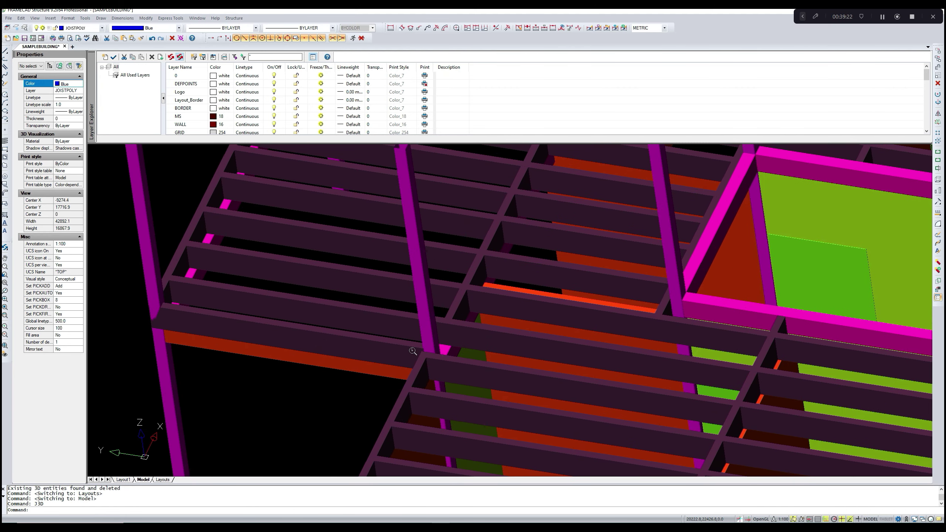
middle_click_drag(325, 338, 393, 389)
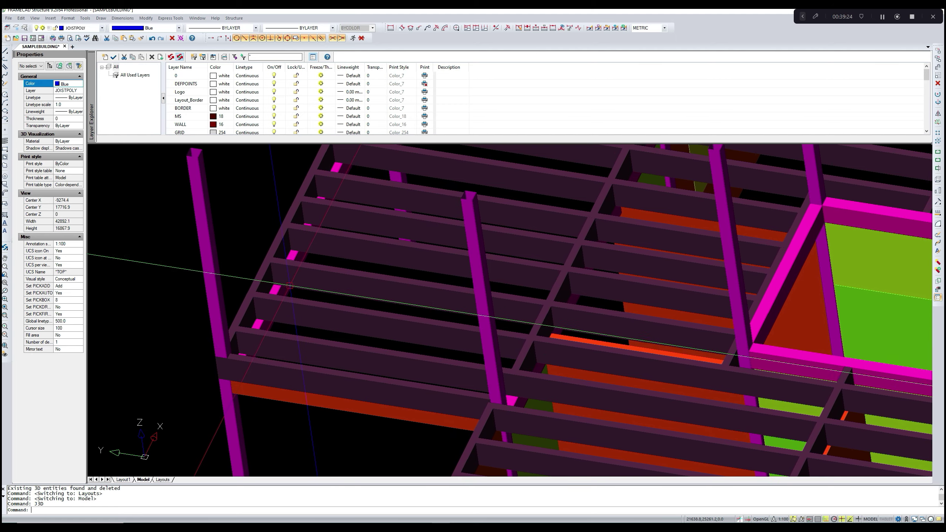
scroll(291, 287, "down", 2)
middle_click_drag(291, 287, 320, 365)
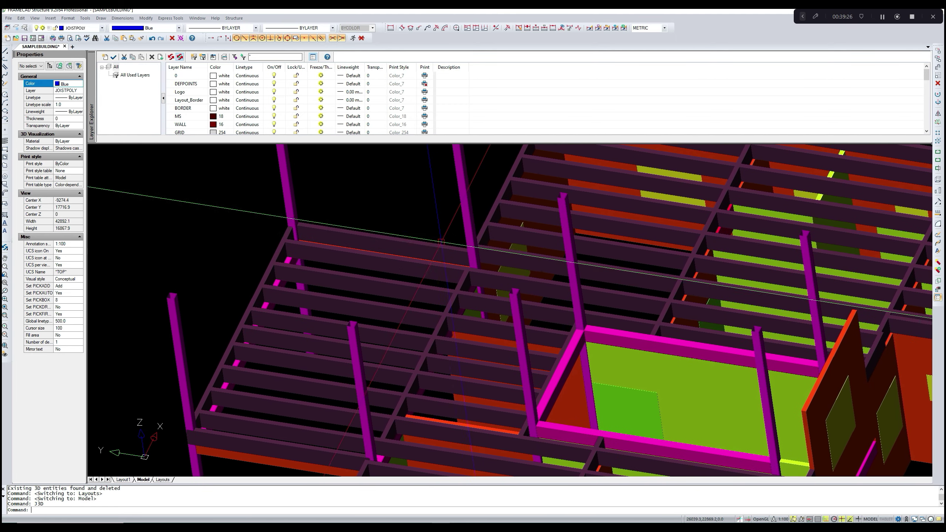
- Inspect the 3D joists and supporting columns of the projecting bay up close
scroll(449, 238, "up", 3)
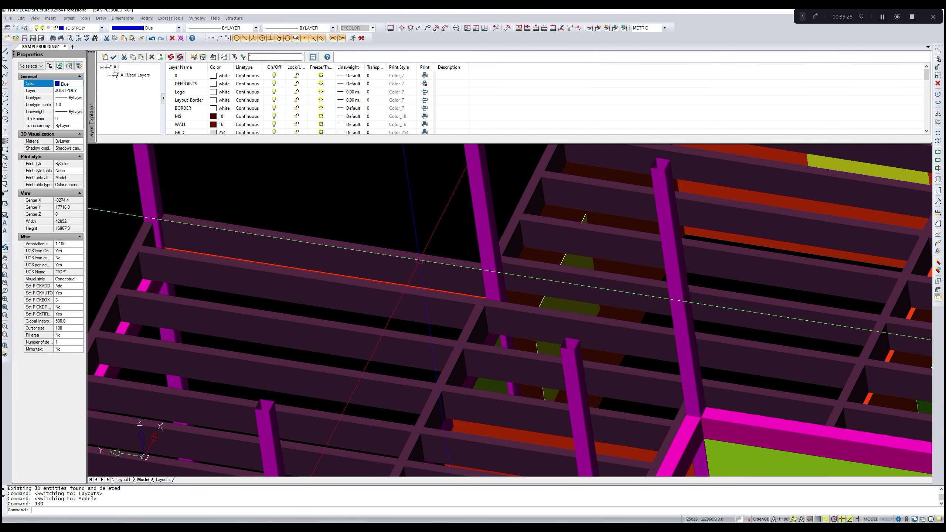
scroll(419, 260, "down", 1)
middle_click_drag(270, 265, 351, 228)
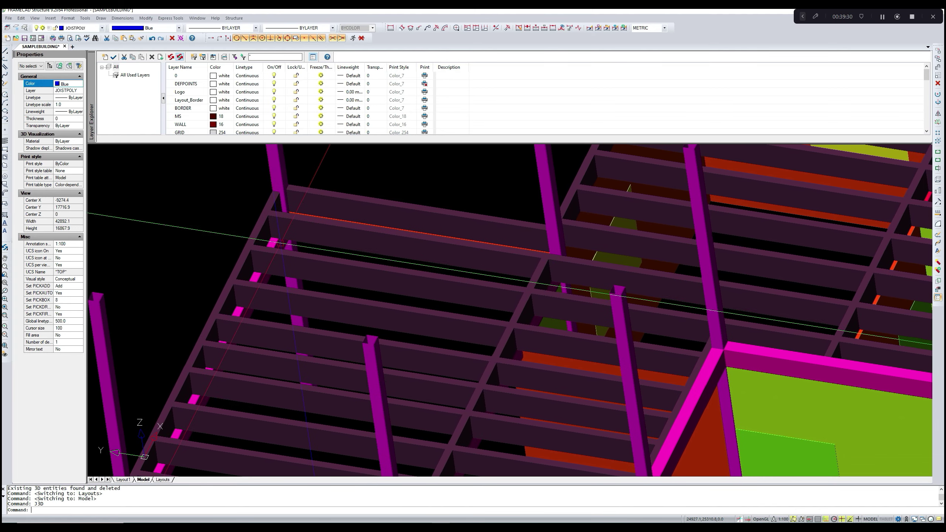
scroll(280, 244, "down", 1)
middle_click_drag(262, 269, 299, 226)
scroll(297, 230, "down", 2)
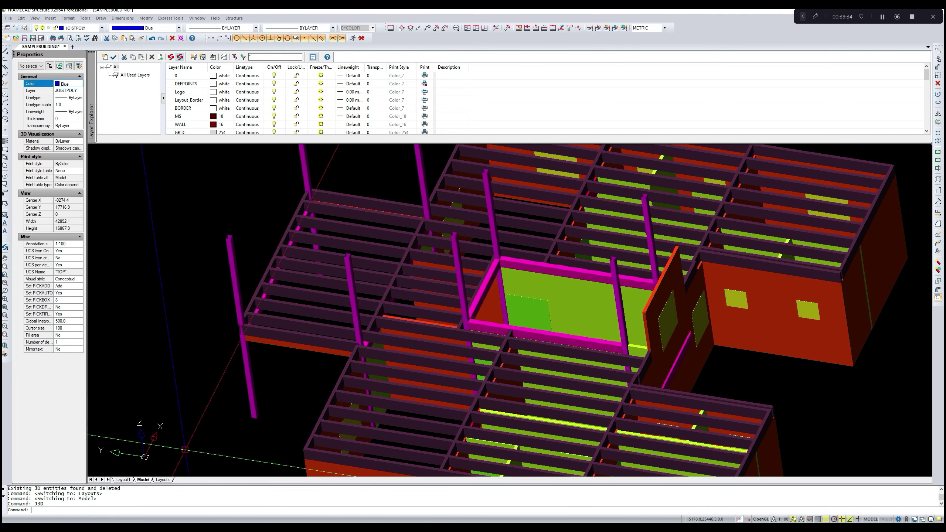
- Switch to the layouts and examine the wall floor plan around the central opening
left_click(162, 479)
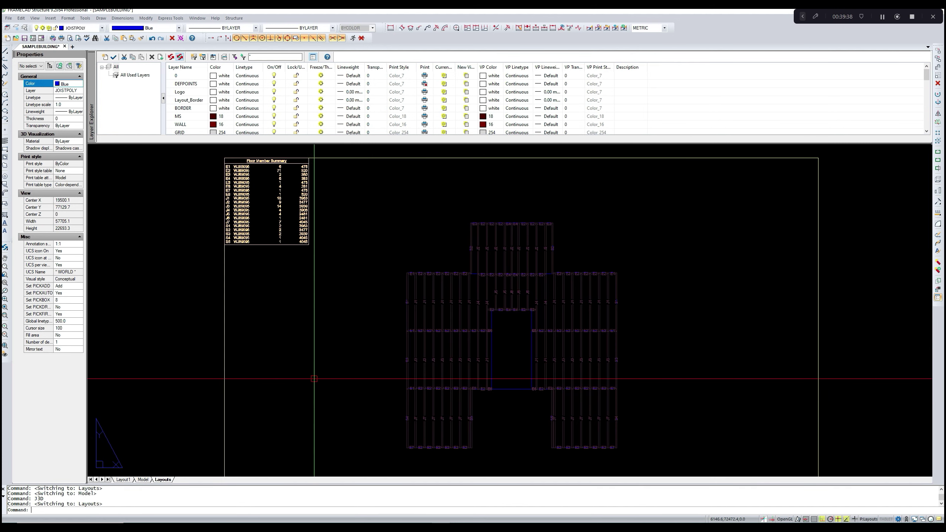
scroll(315, 374, "down", 2)
middle_click_drag(323, 366, 349, 263)
scroll(352, 362, "up", 1)
middle_click_drag(352, 362, 368, 227)
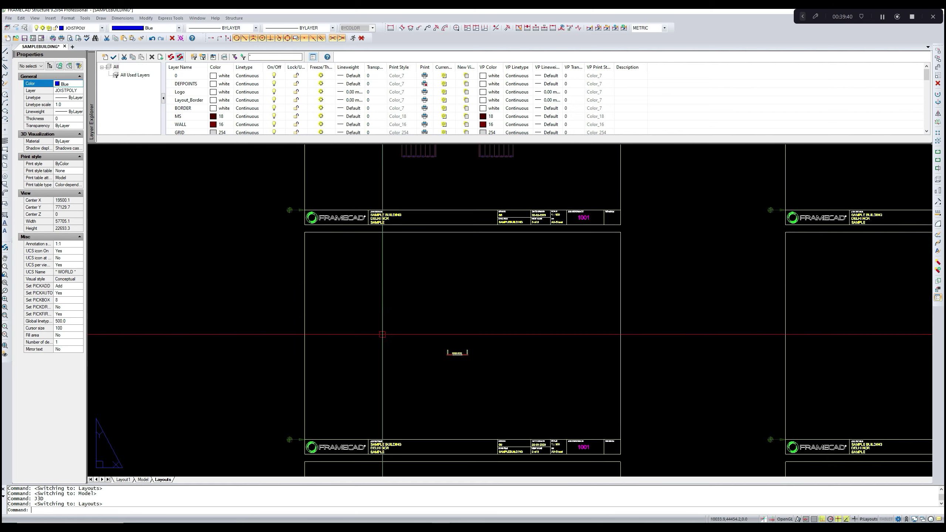
scroll(383, 363, "up", 1)
middle_click_drag(382, 367, 399, 209)
middle_click_drag(416, 281, 414, 219)
scroll(450, 436, "up", 6)
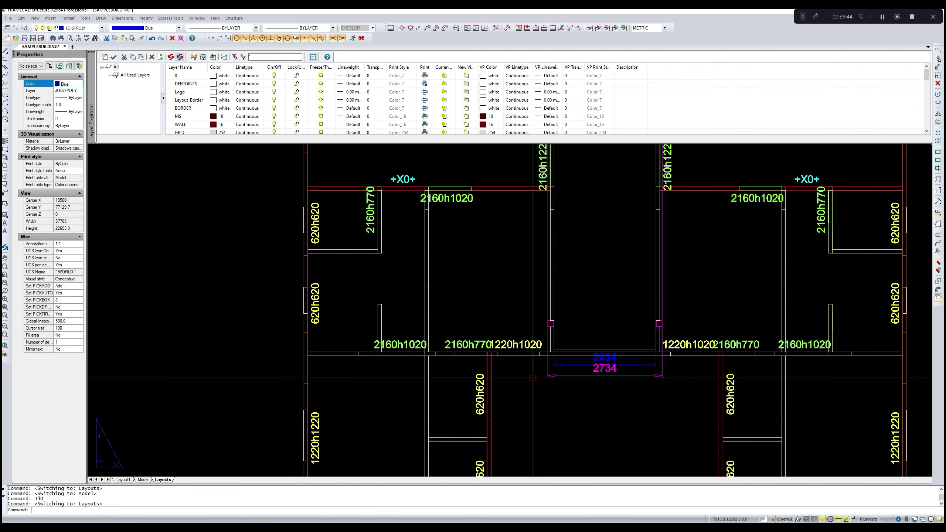
scroll(539, 376, "down", 2)
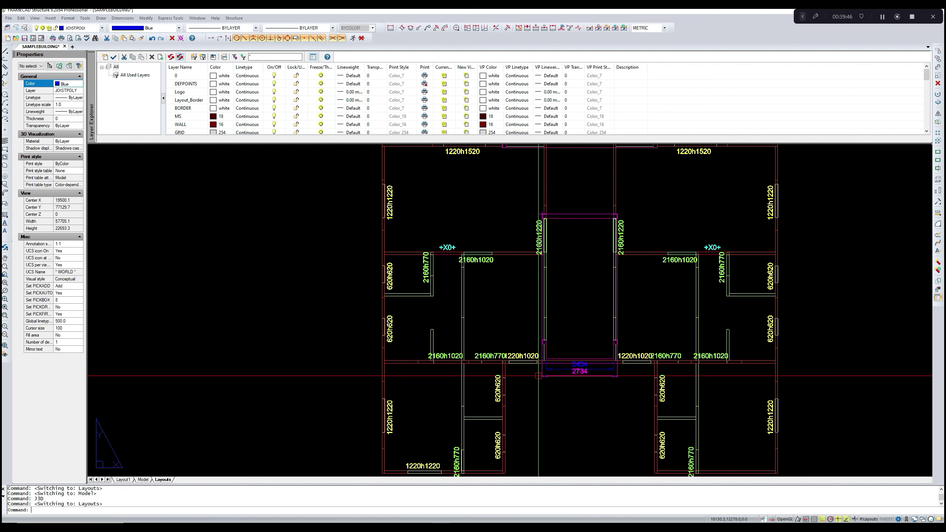
middle_click_drag(515, 388, 535, 350)
scroll(535, 350, "down", 1)
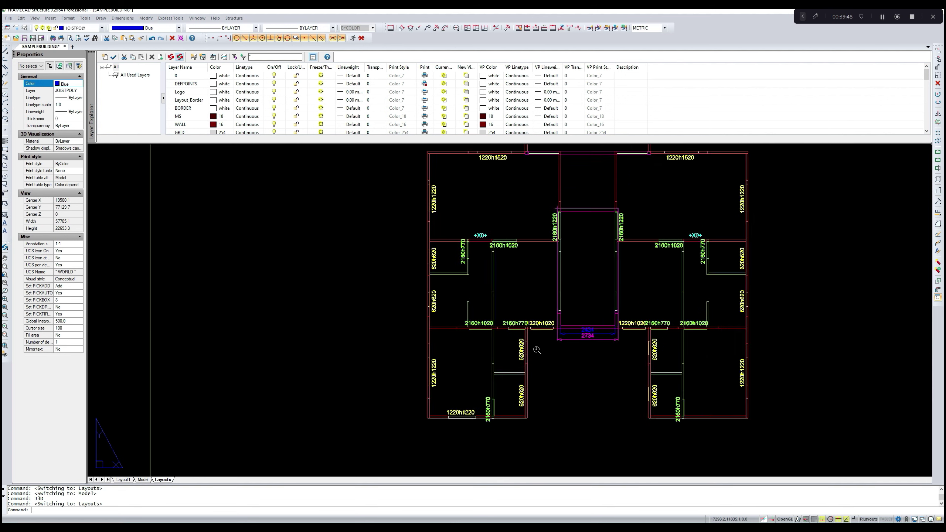
- Locate the section drawings and examine the columns and floor beams in section B-B
scroll(534, 351, "down", 1)
middle_click_drag(395, 405, 435, 340)
scroll(435, 340, "down", 2)
middle_click_drag(322, 372, 467, 349)
middle_click_drag(322, 321, 448, 353)
scroll(447, 352, "up", 1)
scroll(277, 275, "up", 2)
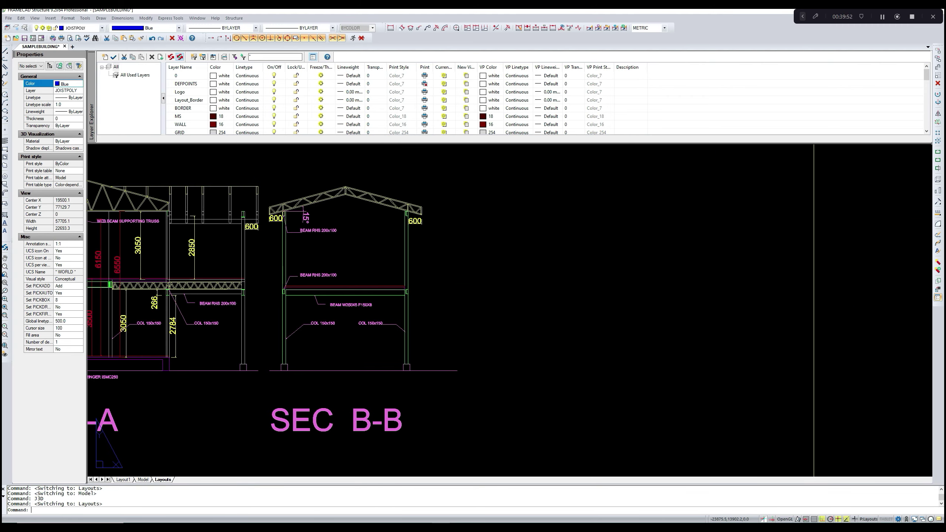
scroll(291, 259, "up", 3)
middle_click_drag(288, 258, 358, 209)
scroll(329, 261, "down", 1)
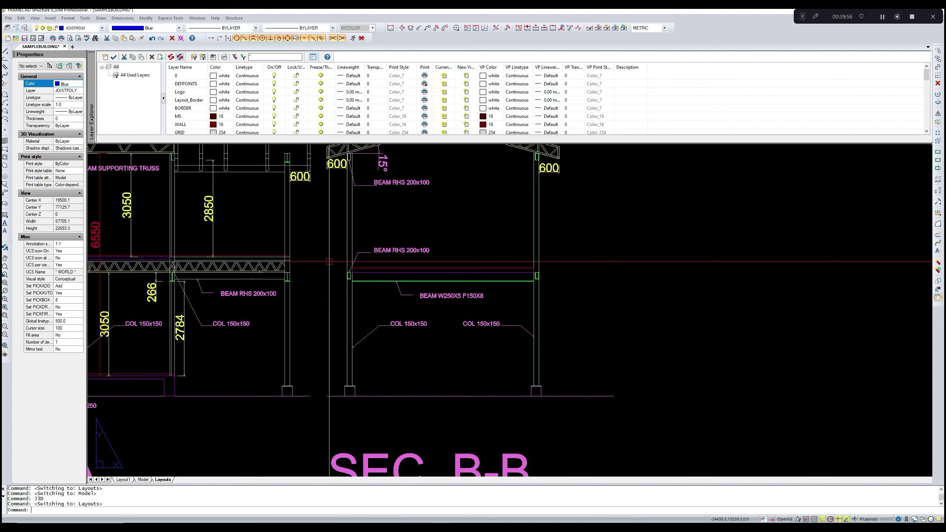
middle_click_drag(309, 289, 363, 265)
scroll(363, 264, "up", 1)
scroll(362, 264, "down", 1)
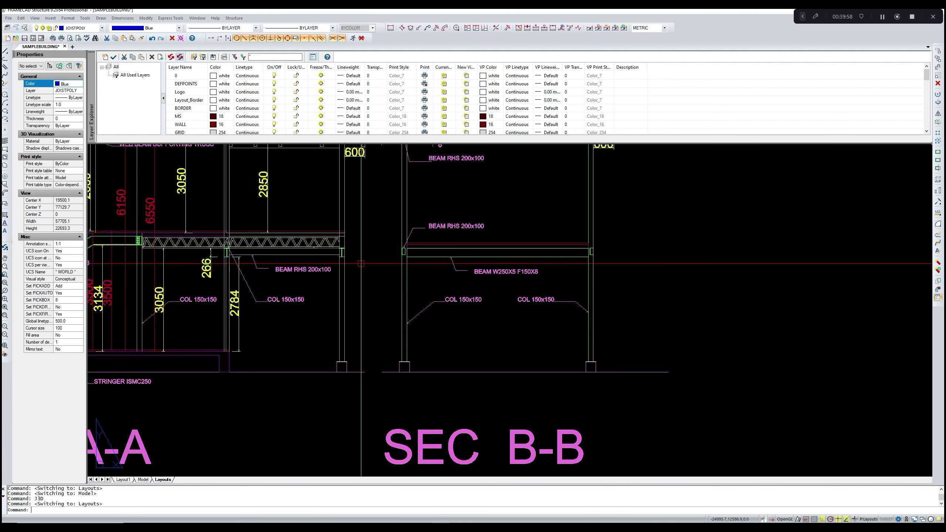
- Examine the stair, floor truss and column heights in section A-A
middle_click_drag(213, 288, 421, 326)
scroll(428, 295, "up", 1)
scroll(428, 295, "down", 1)
scroll(405, 316, "up", 1)
scroll(405, 316, "down", 1)
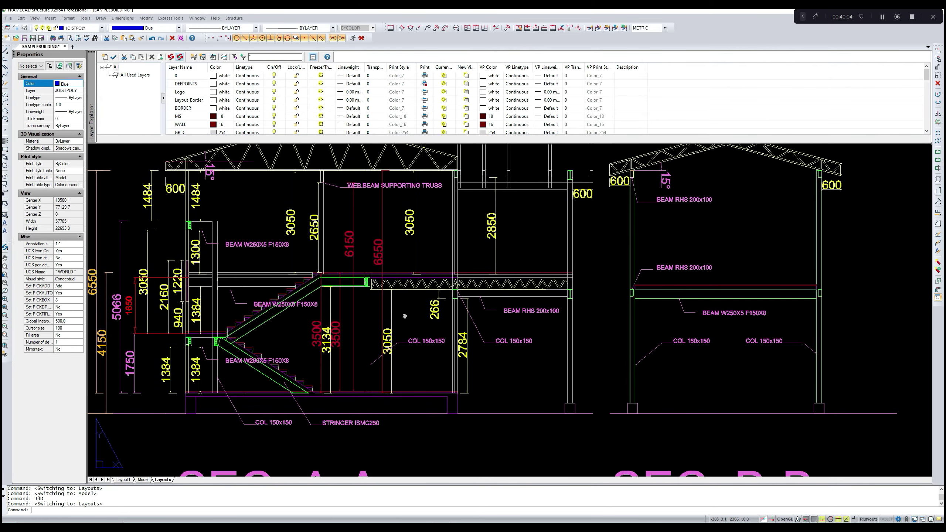
scroll(384, 313, "up", 2)
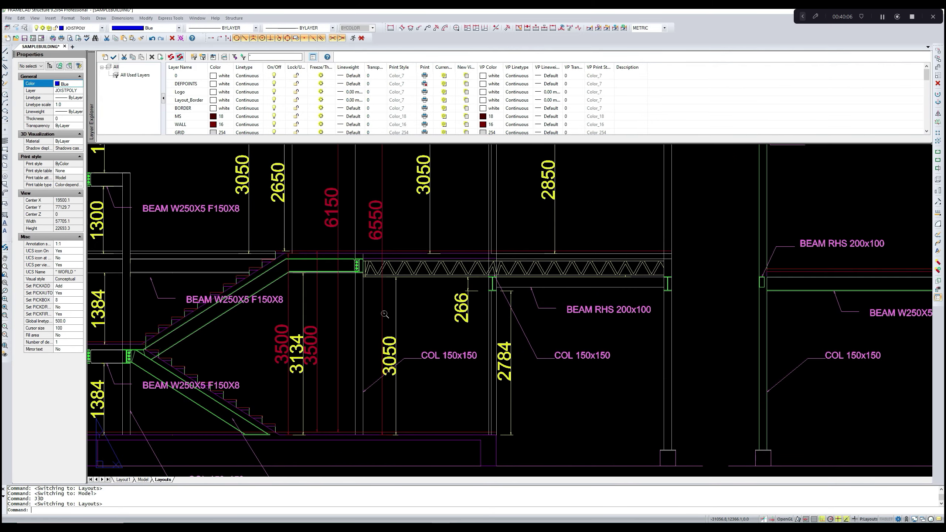
scroll(383, 313, "down", 1)
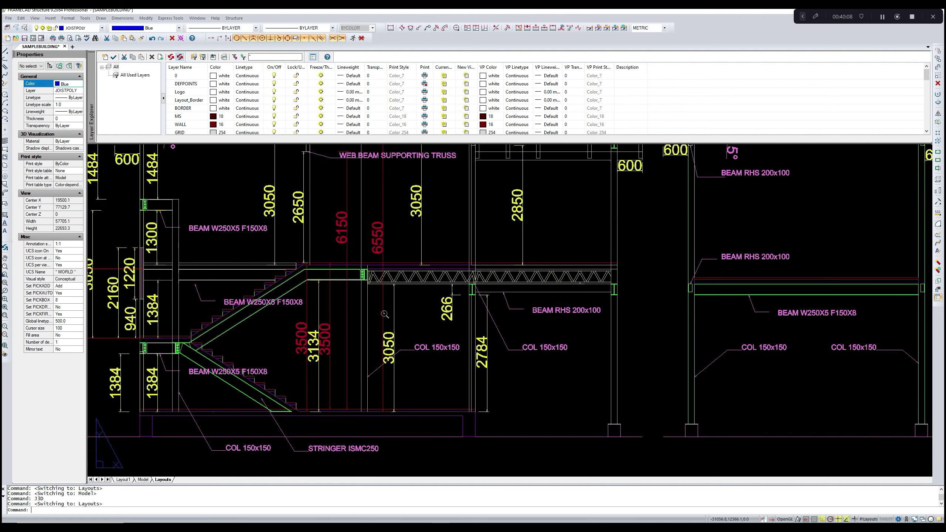
scroll(368, 325, "down", 2)
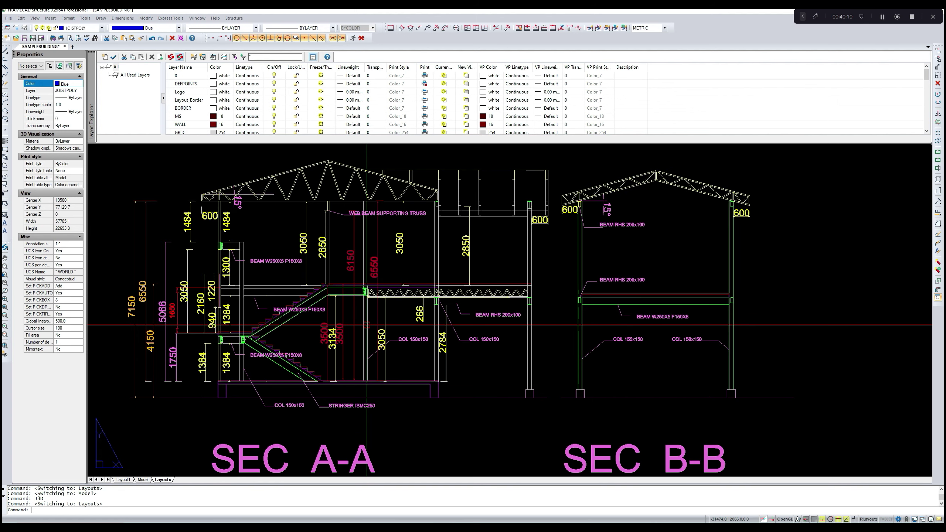
middle_click_drag(367, 325, 402, 320)
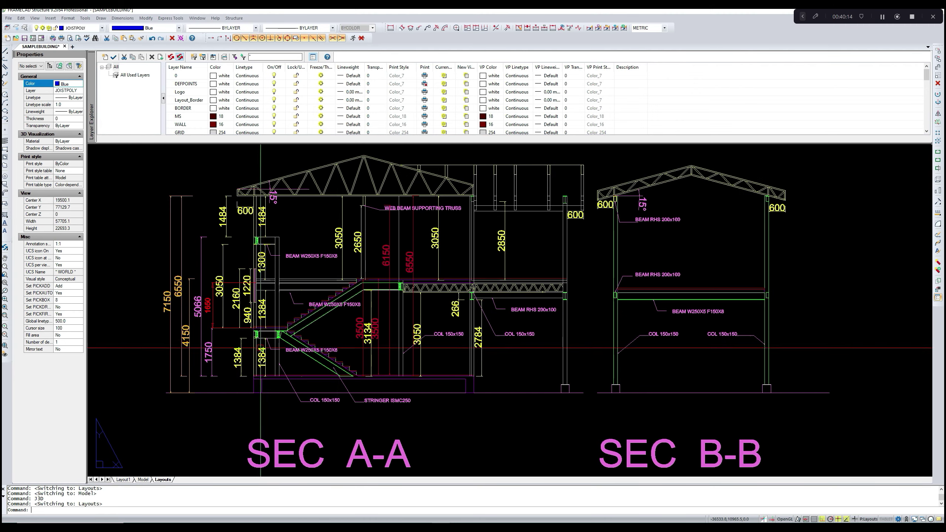
type("DLI")
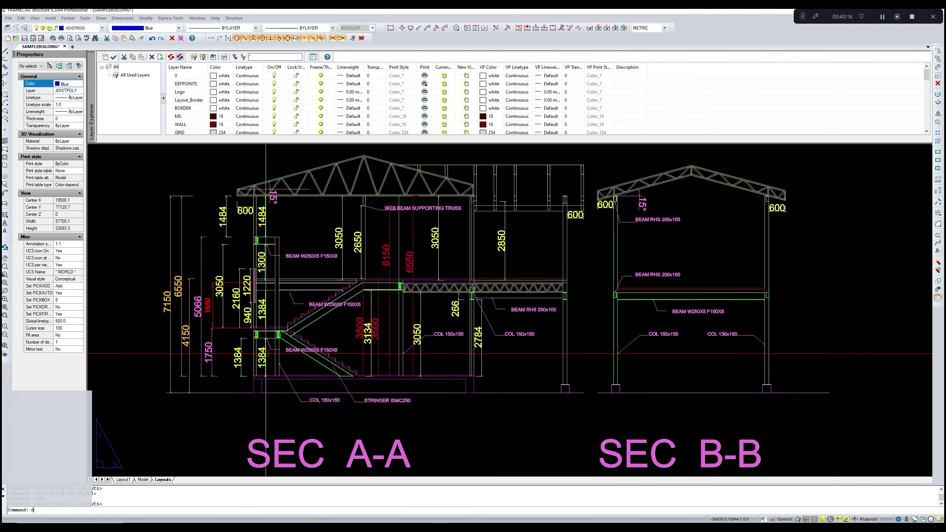
key("Return")
scroll(279, 376, "up", 2)
scroll(278, 375, "up", 3)
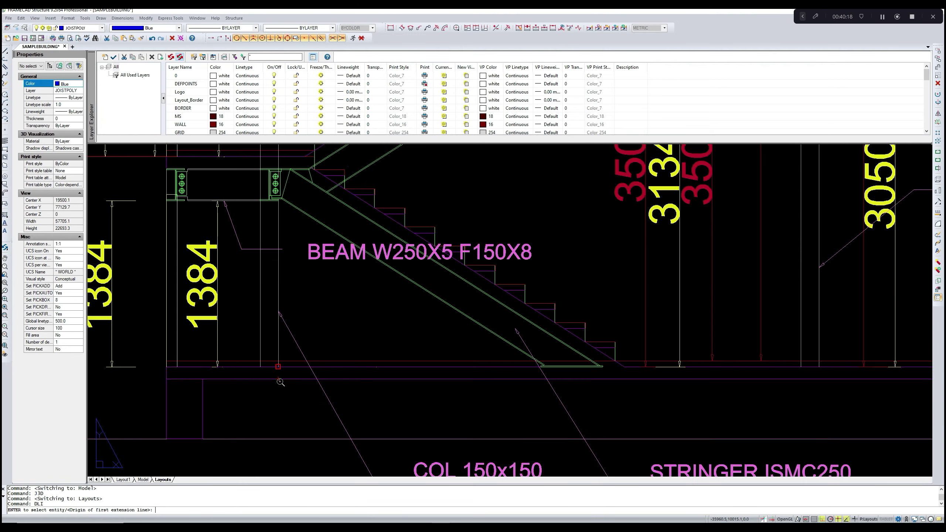
left_click(279, 365)
scroll(279, 364, "down", 3)
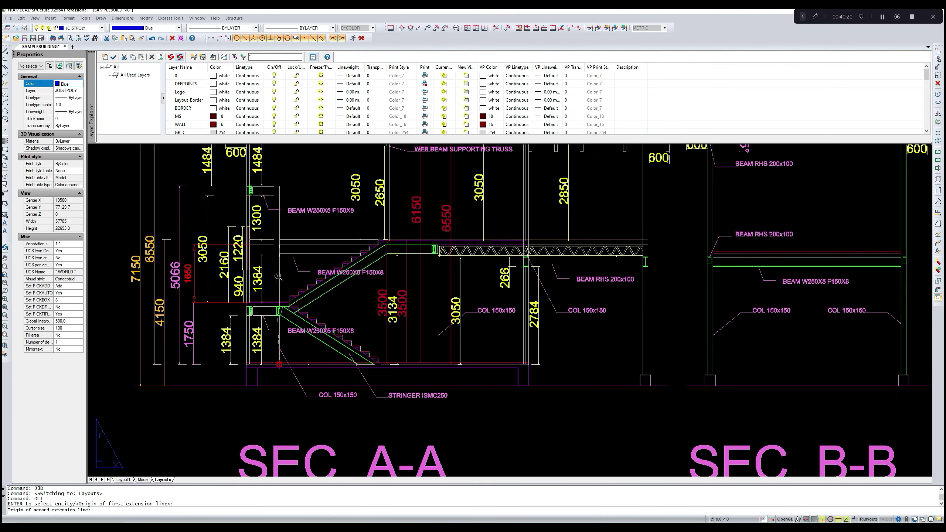
left_click(279, 186)
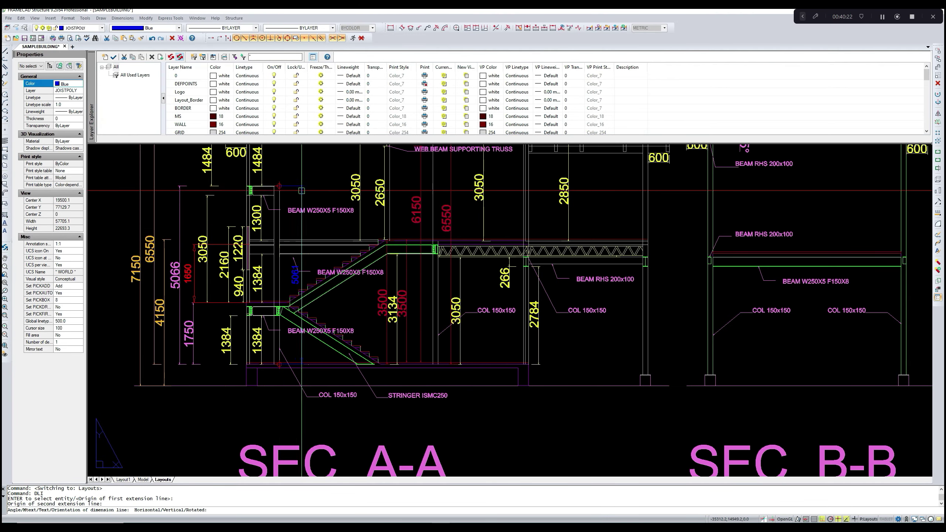
key("Escape")
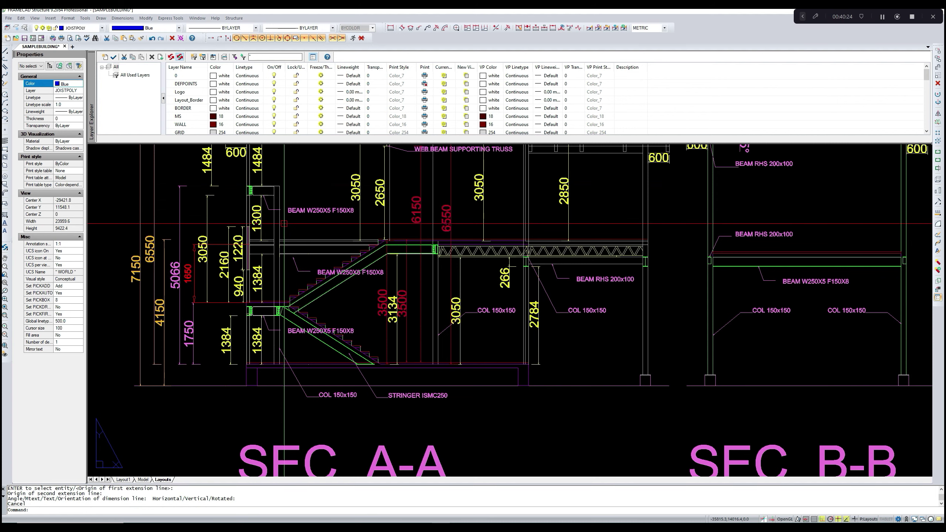
- Add a vertical linear dimension to the stair landing column in section A-A, from ground floor level to the column's top
type("dli")
key("Return")
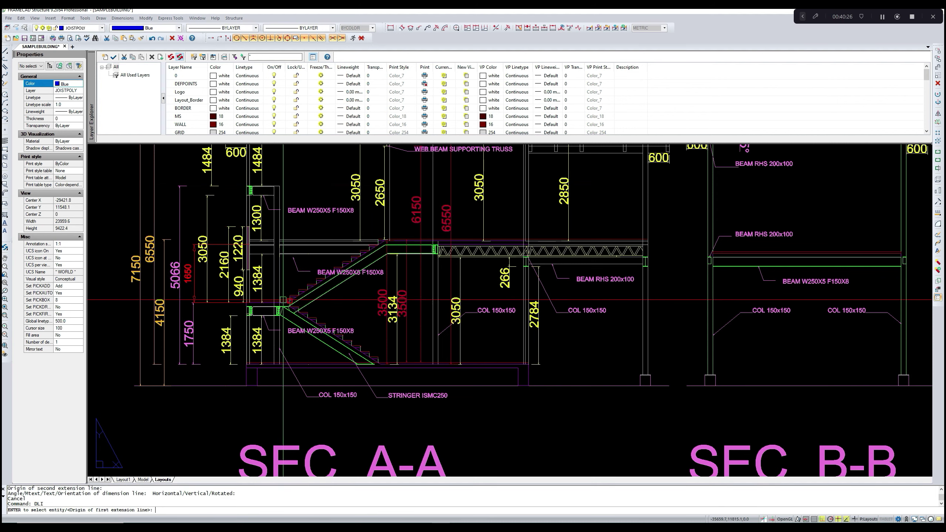
scroll(280, 362, "up", 3)
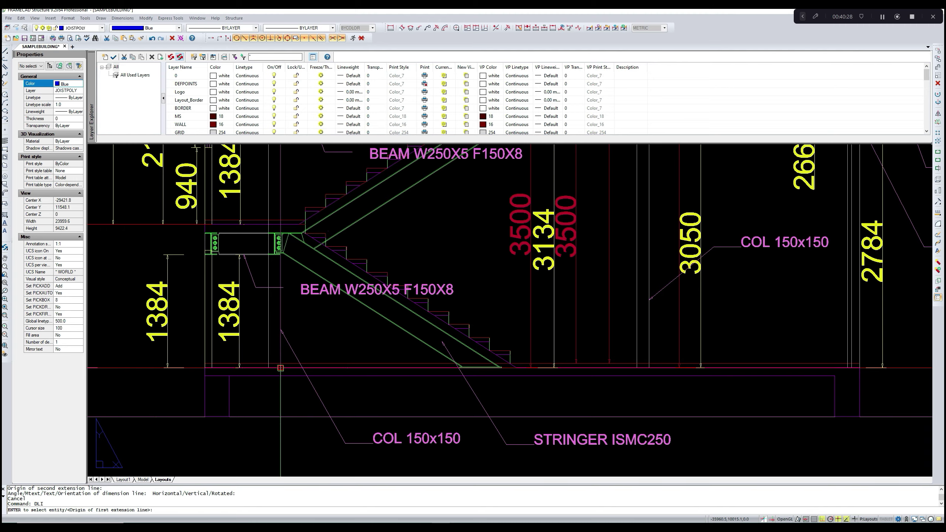
left_click(281, 368)
scroll(281, 368, "down", 5)
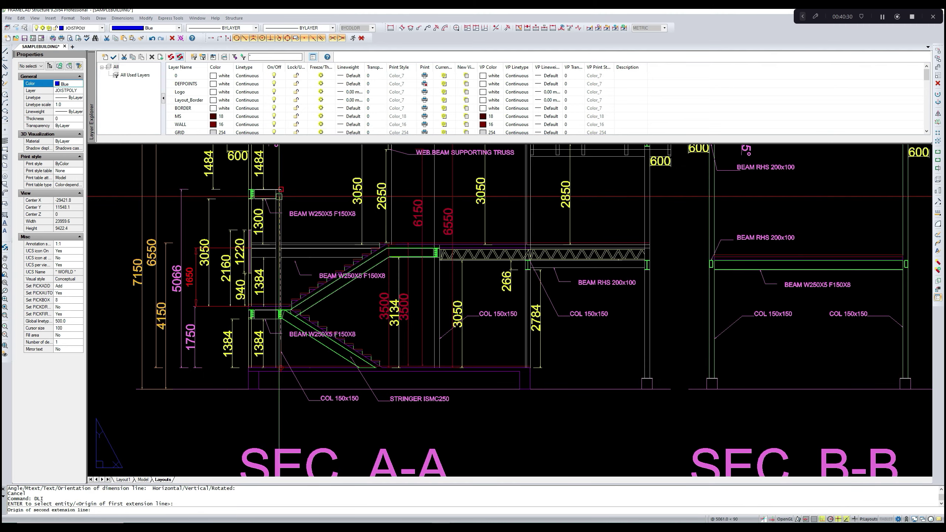
scroll(280, 197, "up", 8)
scroll(277, 193, "up", 3)
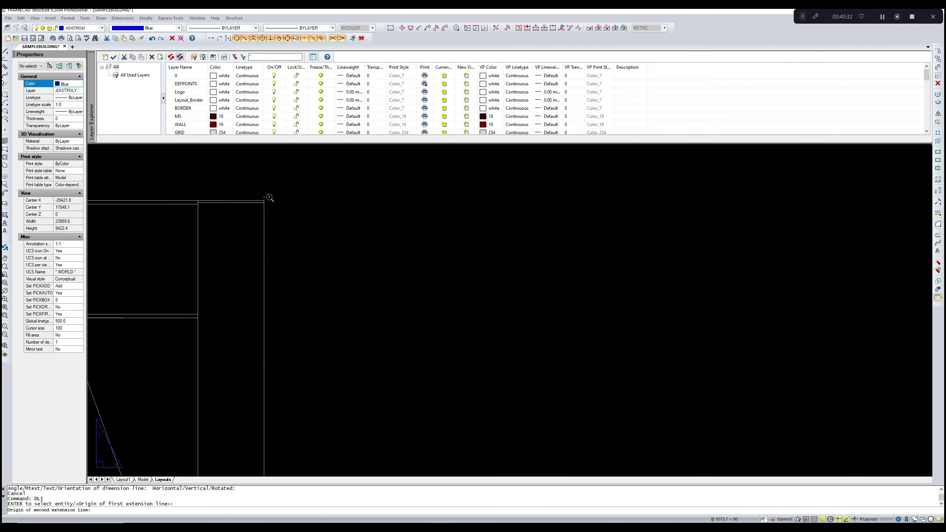
scroll(264, 201, "down", 5)
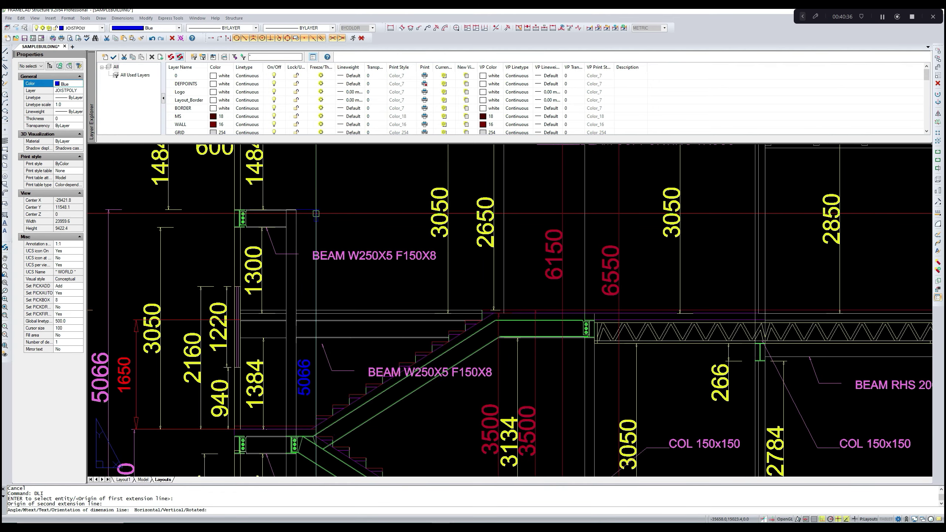
left_click(315, 214)
scroll(299, 209, "down", 3)
middle_click_drag(313, 212, 266, 216)
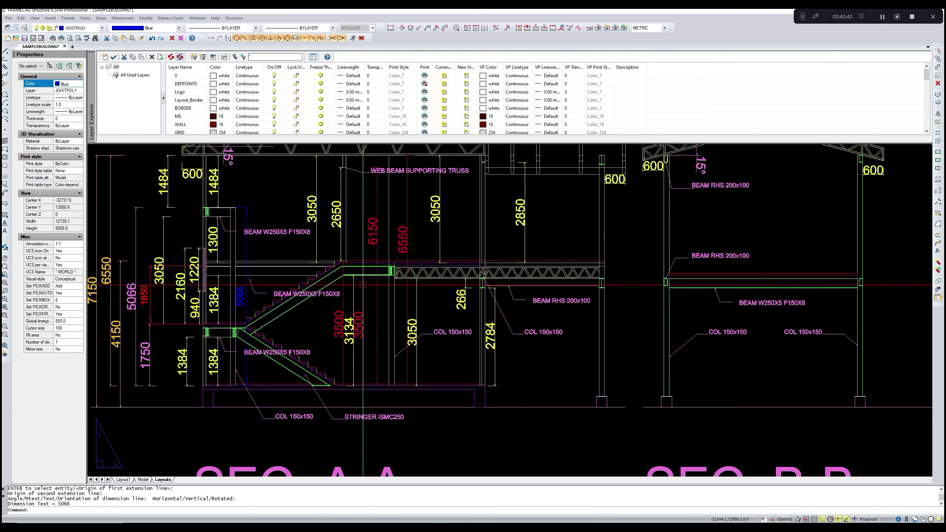
- Add a vertical linear dimension in section A-A from ground floor level to upper floor level at the column where the floor truss begins
type("dli")
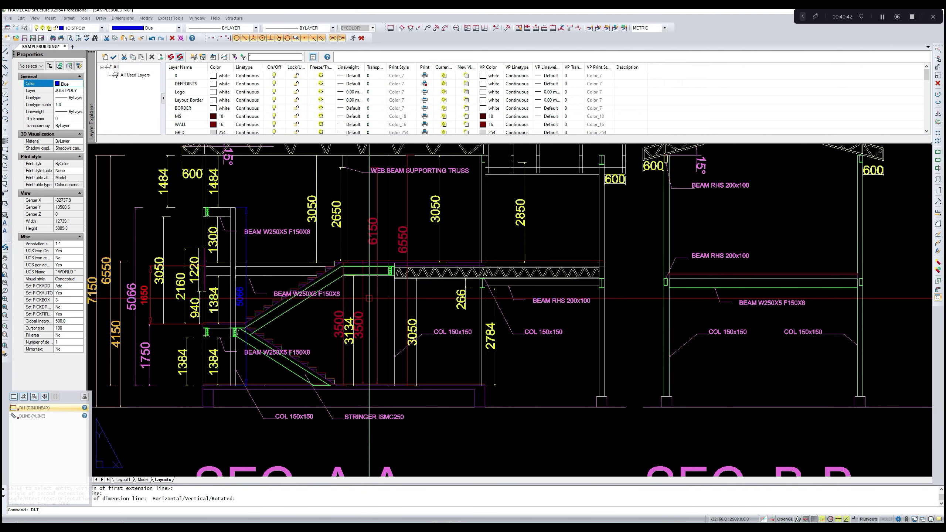
key("Return")
scroll(399, 385, "down", 1)
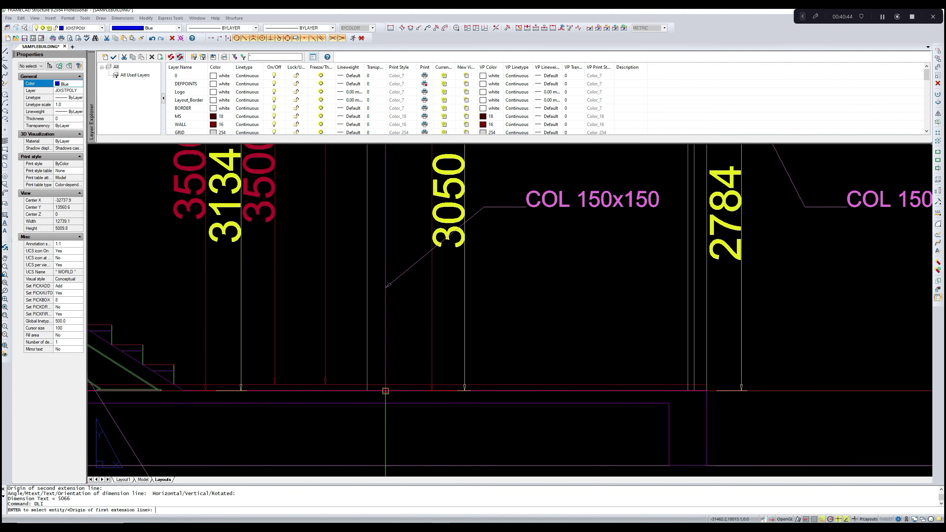
left_click(387, 390)
scroll(387, 390, "down", 3)
scroll(388, 255, "up", 3)
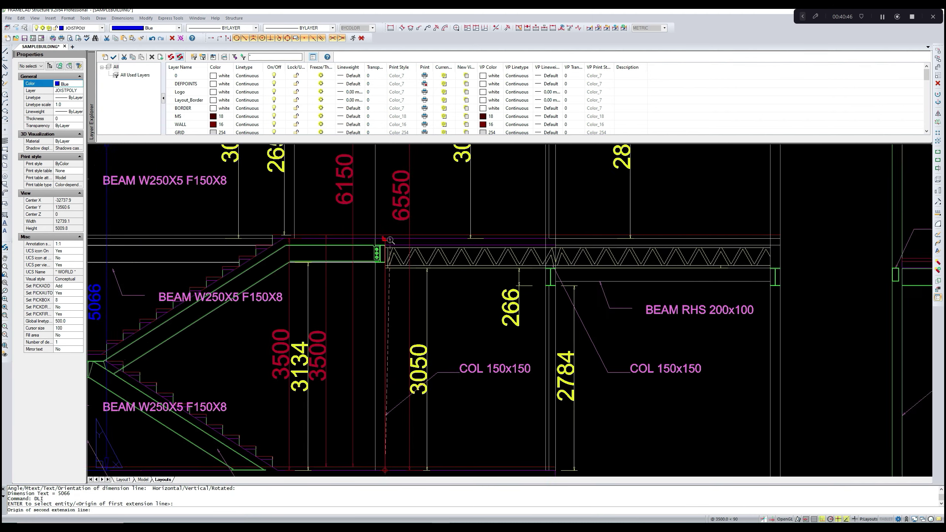
left_click(384, 239)
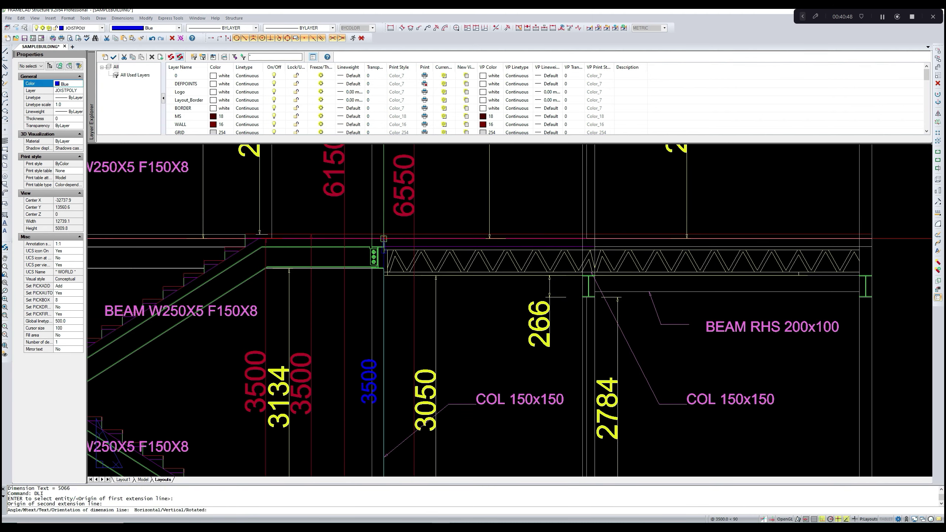
scroll(384, 238, "down", 3)
left_click(374, 241)
middle_click_drag(410, 277, 374, 275)
middle_click_drag(475, 361, 445, 344)
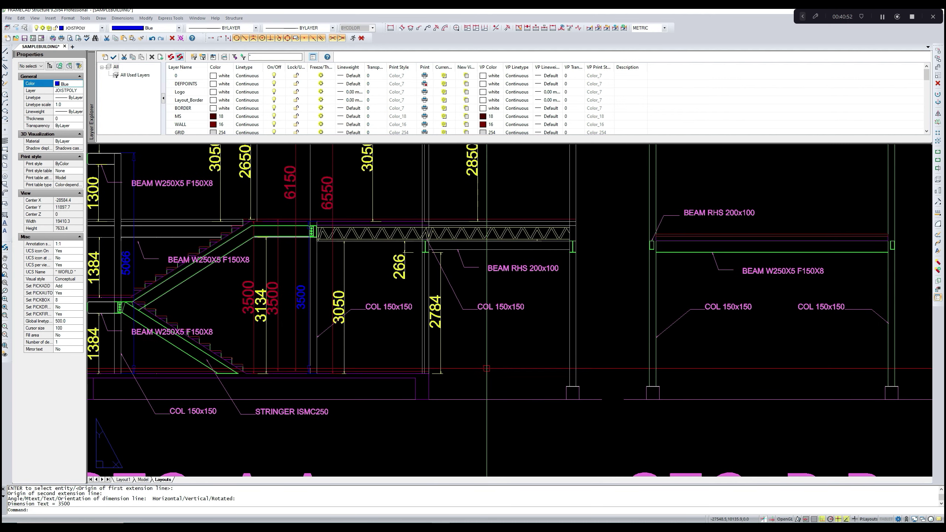
- Draw a horizontal line extending section A-A's ground floor level from the slab edge to just past the outer column
key("Escape")
type("l")
key("Return")
left_click(429, 372)
left_click(590, 377)
key("Return")
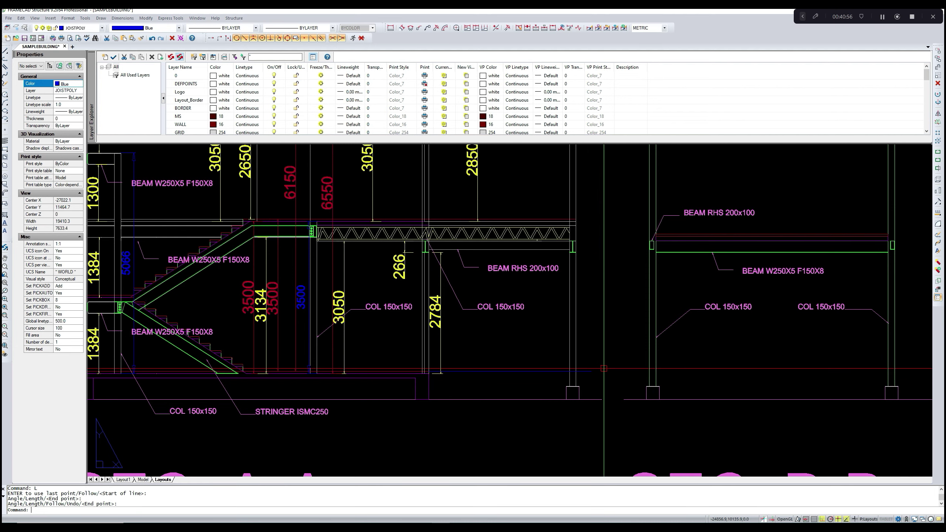
middle_click_drag(602, 371, 542, 385)
scroll(542, 385, "down", 3)
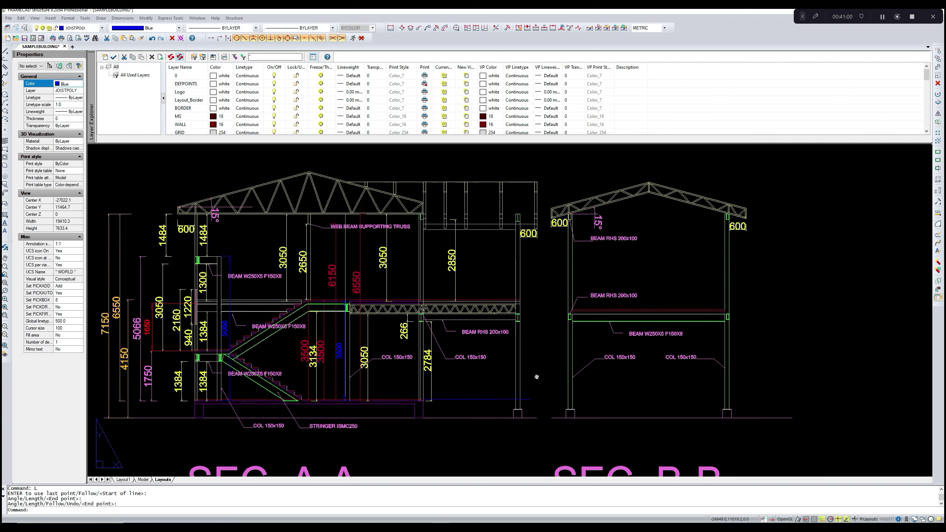
scroll(531, 386, "up", 3)
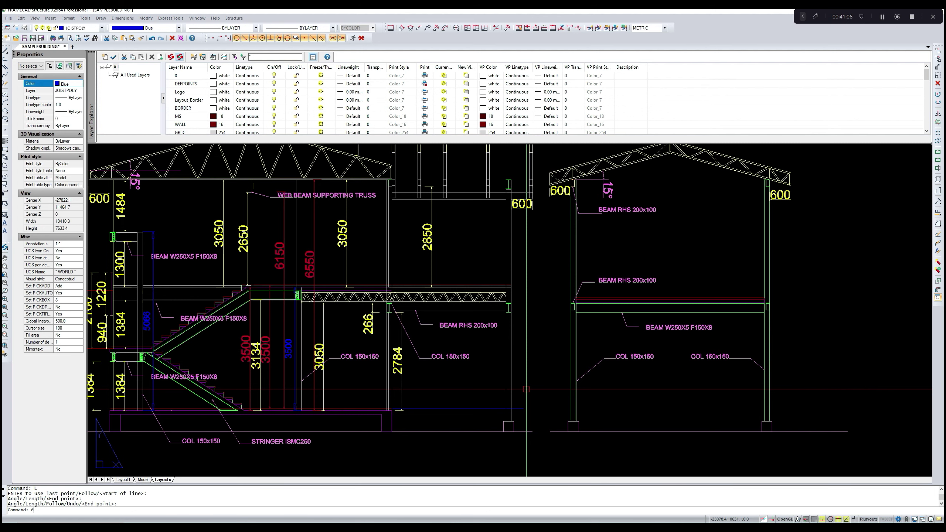
- Add a vertical linear dimension to section A-A's outer column, from the extended ground floor line to just below its top beam
type("li")
key("Return")
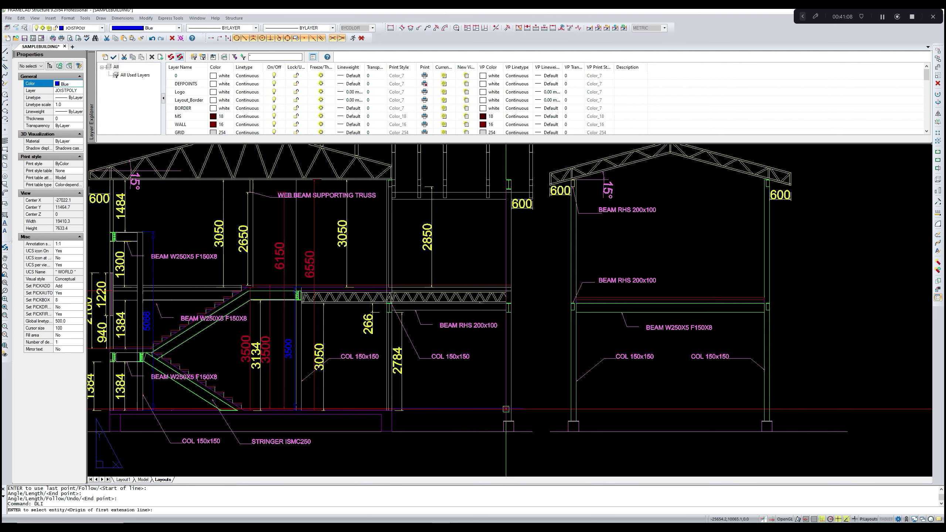
left_click(506, 409)
middle_click_drag(507, 223, 495, 257)
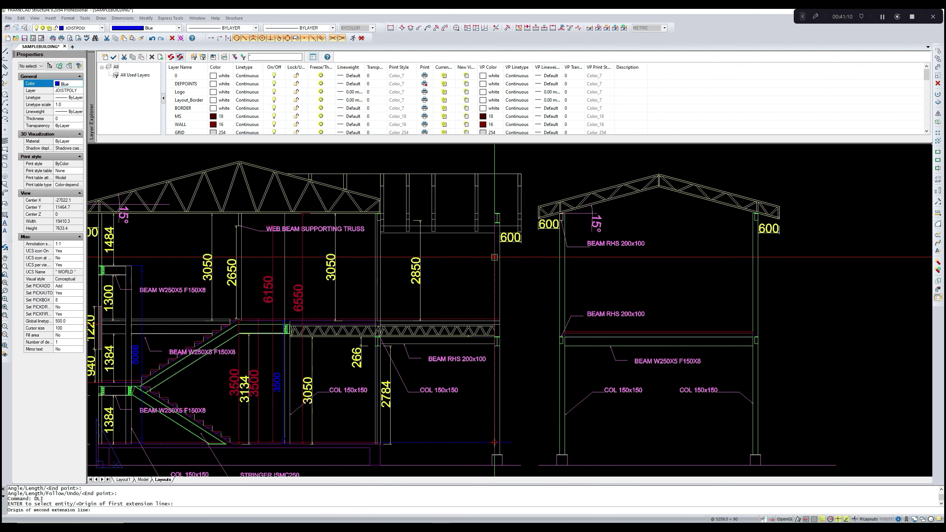
scroll(494, 257, "up", 1)
scroll(495, 254, "up", 1)
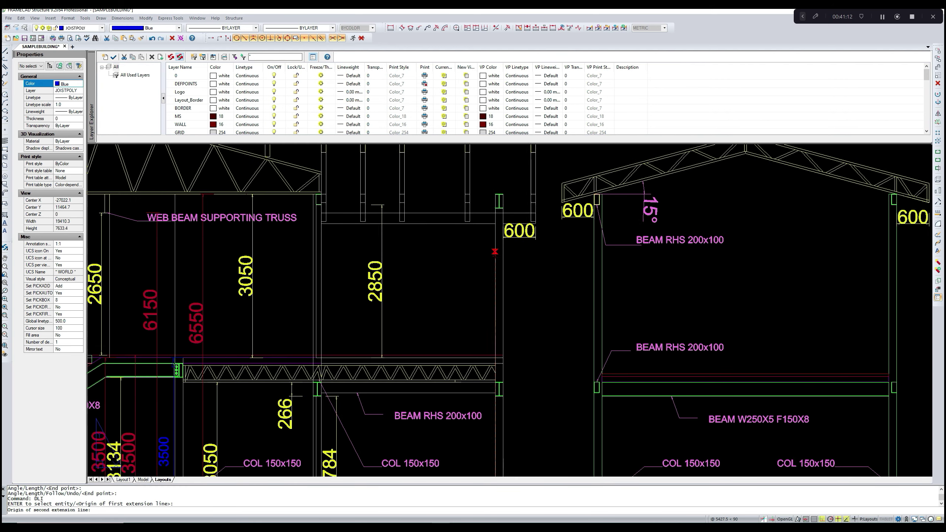
scroll(495, 227, "up", 1)
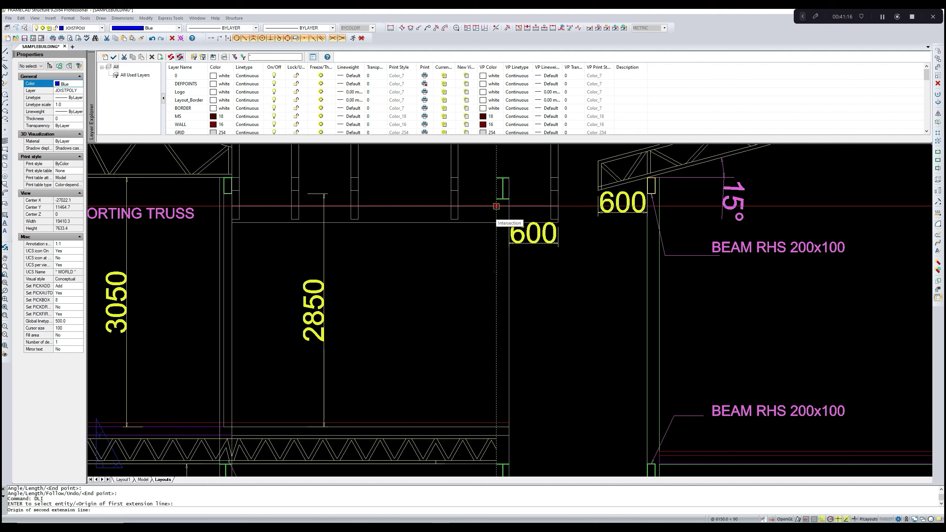
left_click(496, 206)
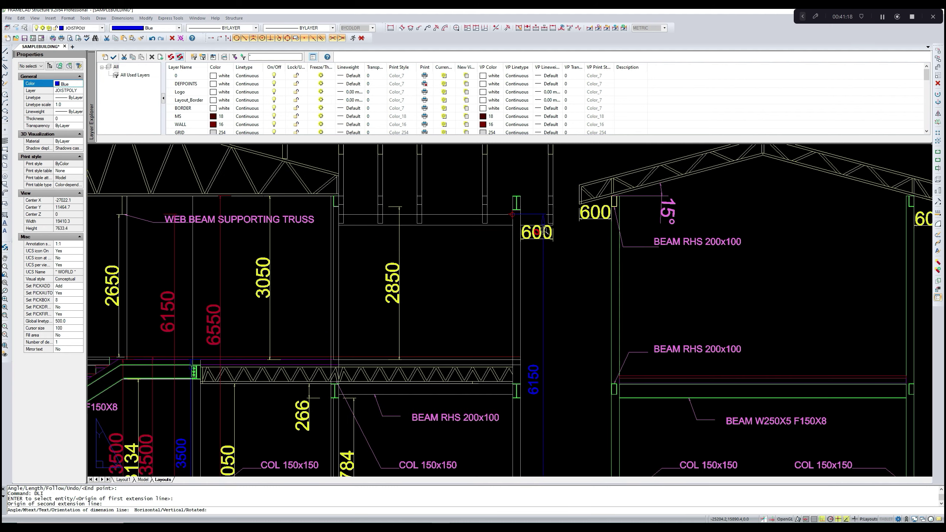
scroll(545, 233, "down", 1)
left_click(553, 234)
scroll(451, 296, "down", 2)
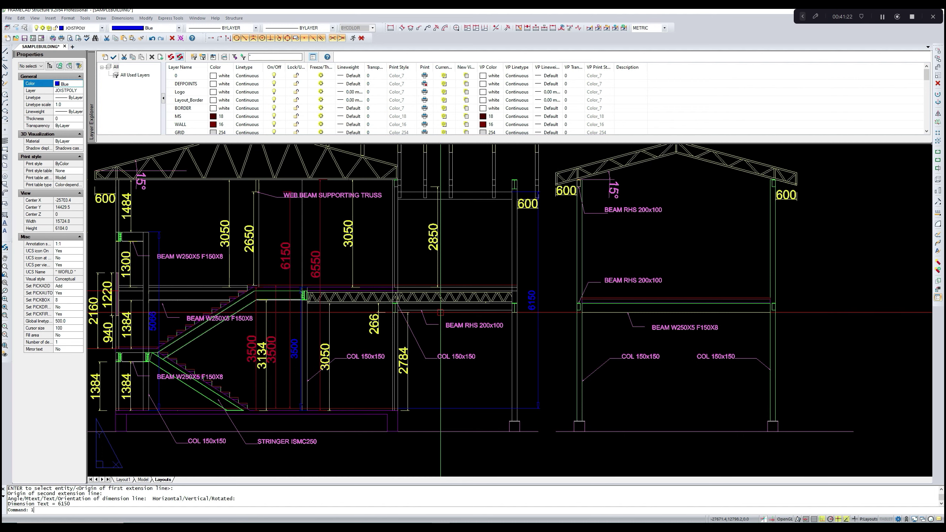
- Delete the vertical dimension at section A-A's outer column
mouse_move(509, 299)
middle_mouse_down()
mouse_move(466, 312)
mouse_move(471, 304)
middle_mouse_up()
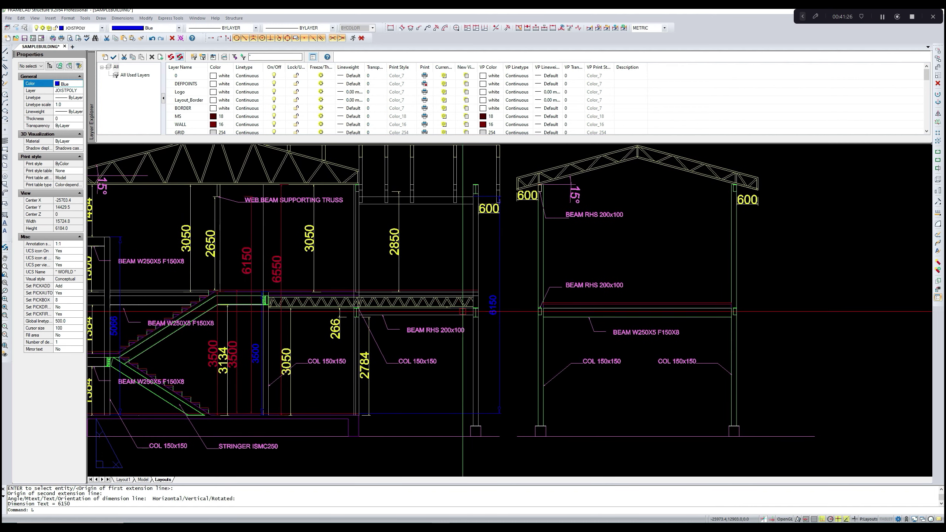
middle_click_drag(401, 256, 401, 259)
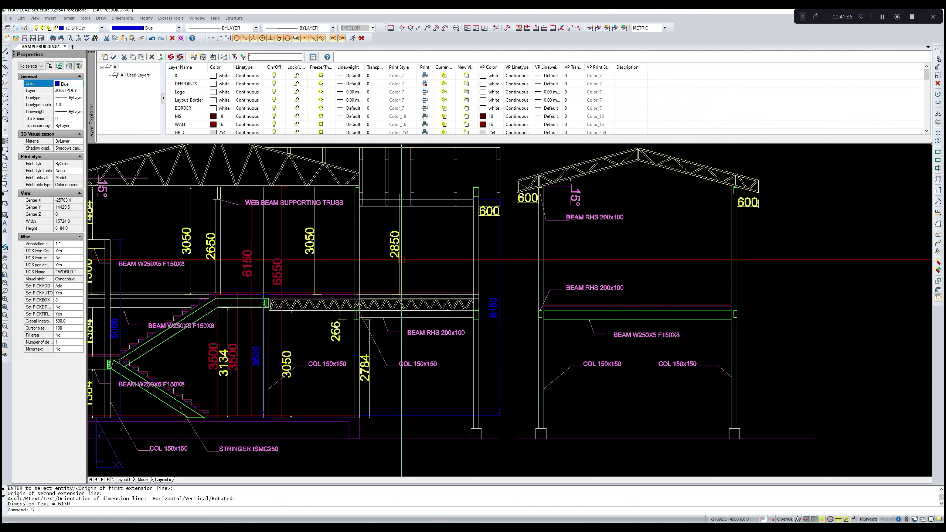
scroll(401, 259, "down", 4)
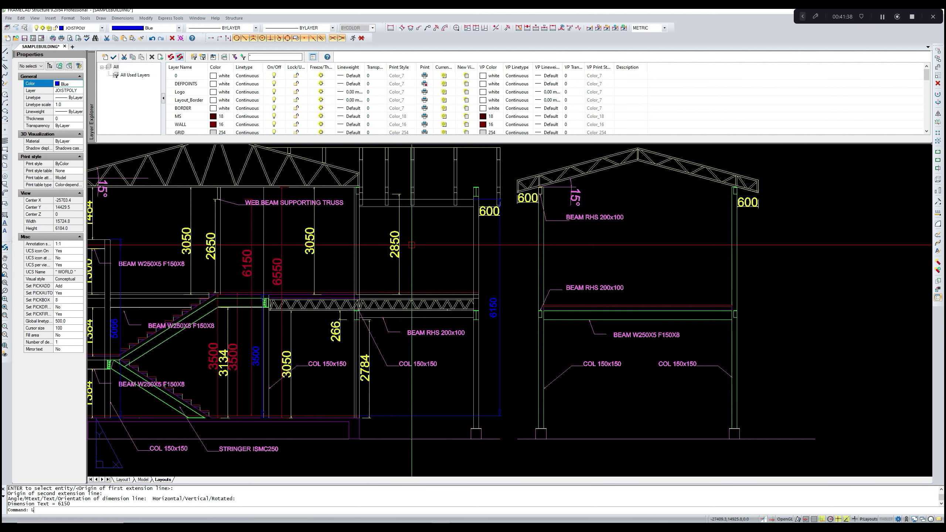
middle_click_drag(401, 250, 390, 255)
scroll(417, 256, "up", 2)
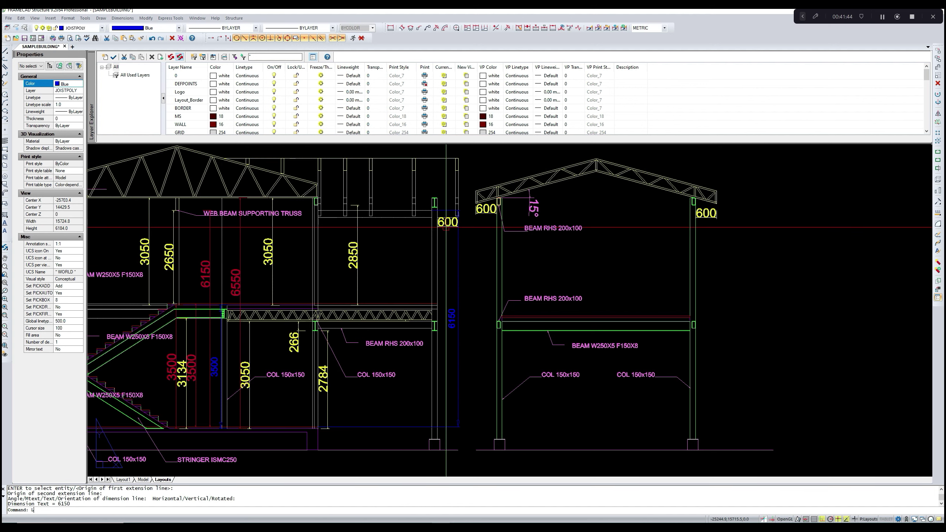
left_click(457, 261)
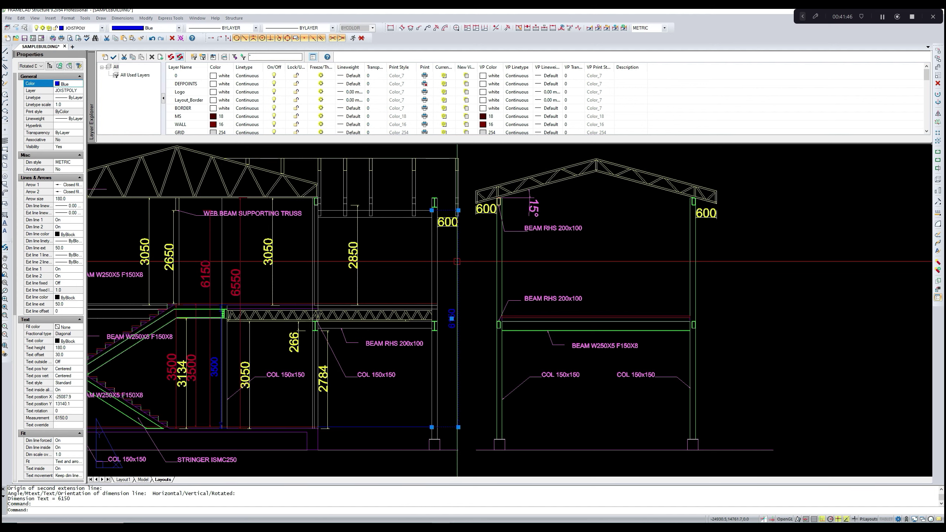
key("Delete")
- Add a vertical linear dimension in section A-A from the column top at the roof truss's inner end down to ground floor level
type("d")
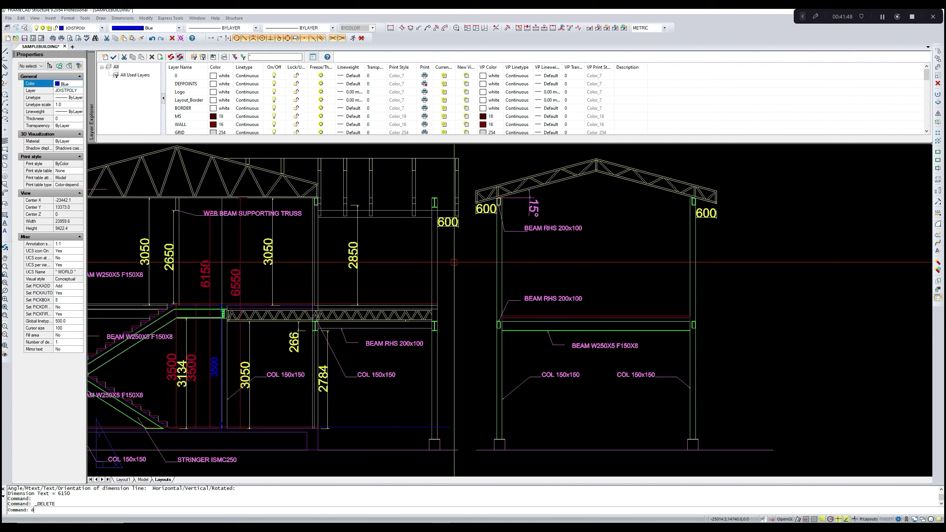
type("li")
key("Return")
scroll(304, 202, "up", 4)
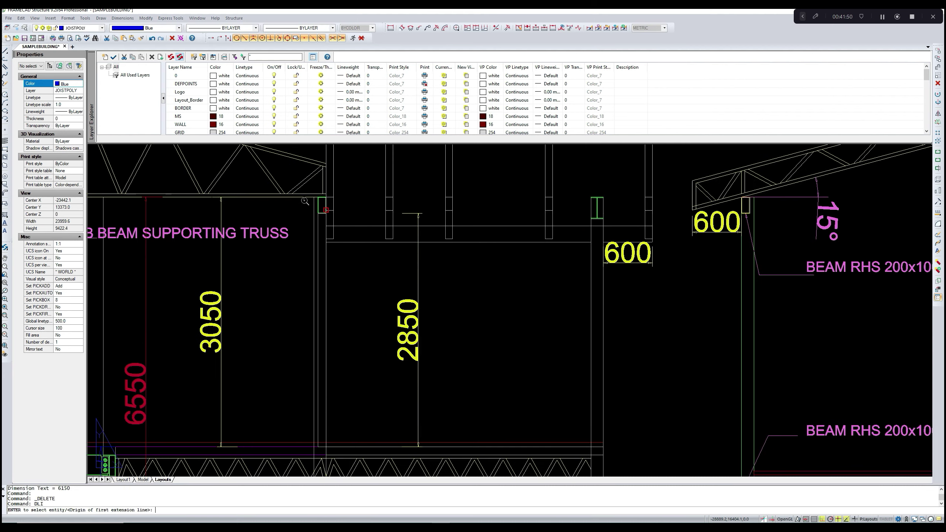
scroll(305, 201, "up", 2)
left_click(325, 209)
scroll(305, 299, "down", 8)
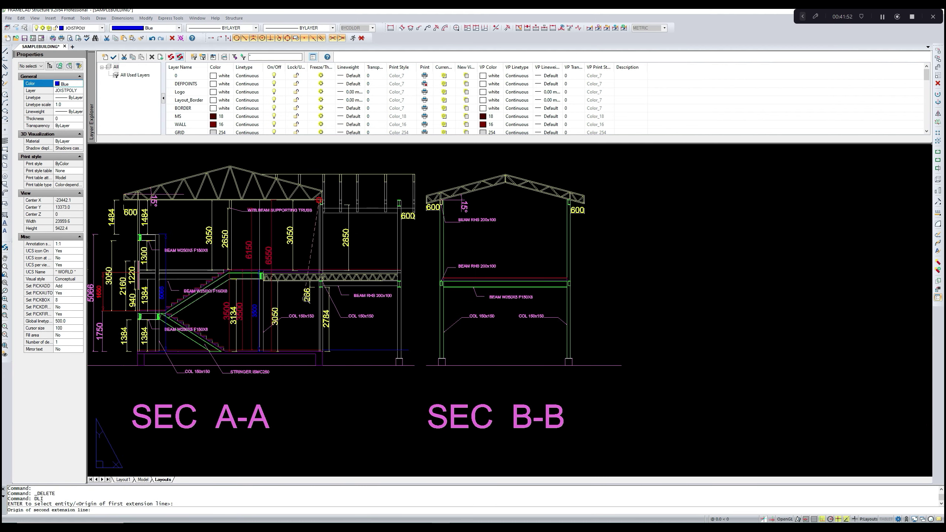
scroll(315, 342, "up", 6)
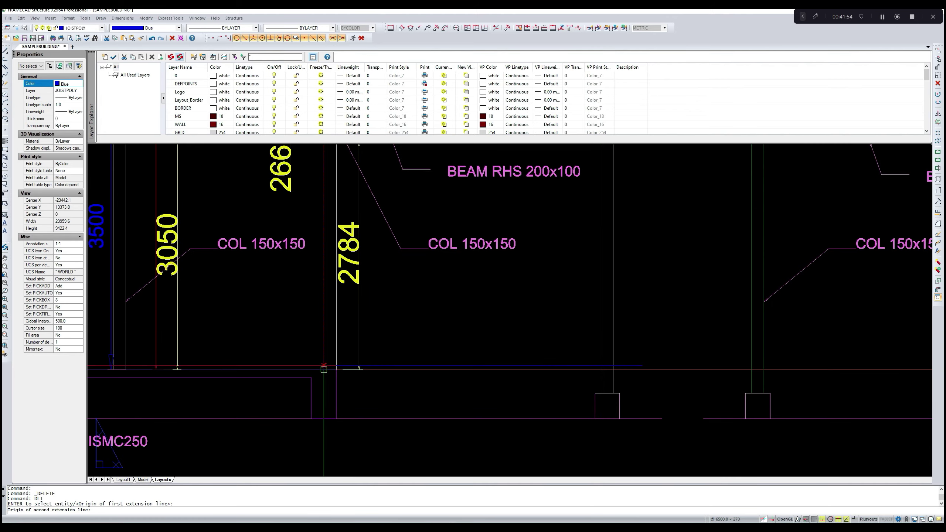
left_click(324, 369)
scroll(320, 367, "down", 3)
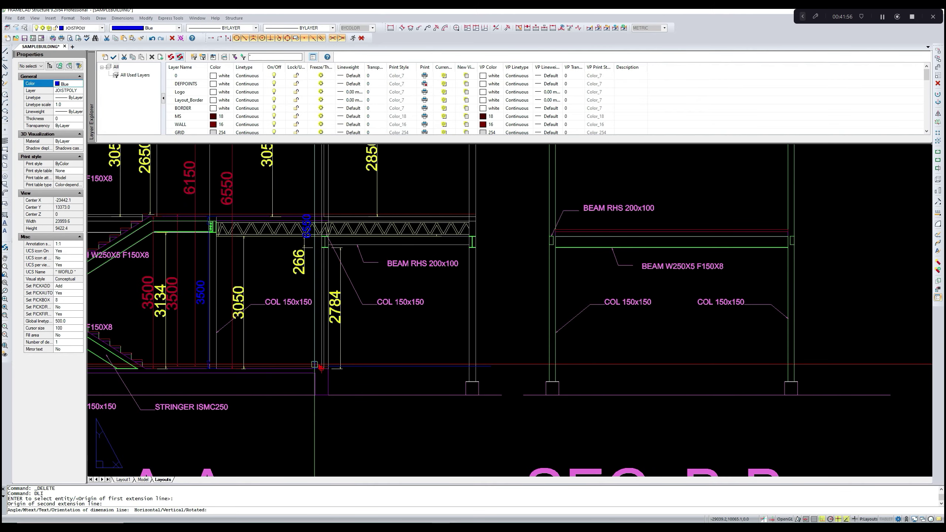
left_click(315, 365)
scroll(339, 348, "down", 3)
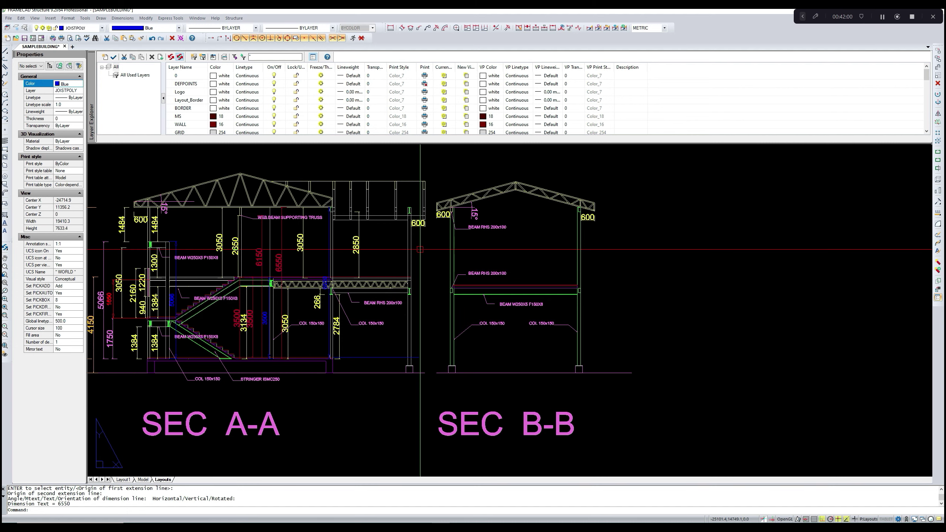
- Compare the columns in the 3D model with the column heights dimensioned in section A-A
scroll(342, 294, "up", 5)
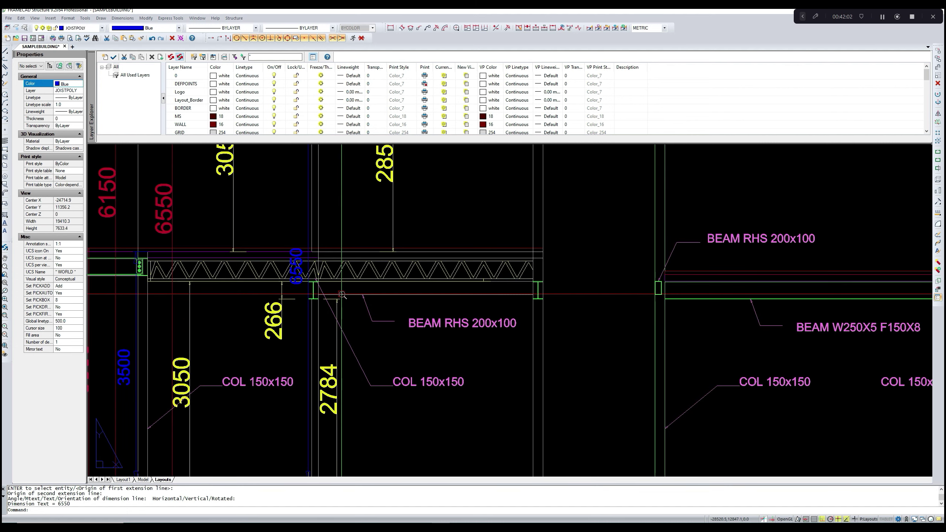
scroll(342, 295, "down", 1)
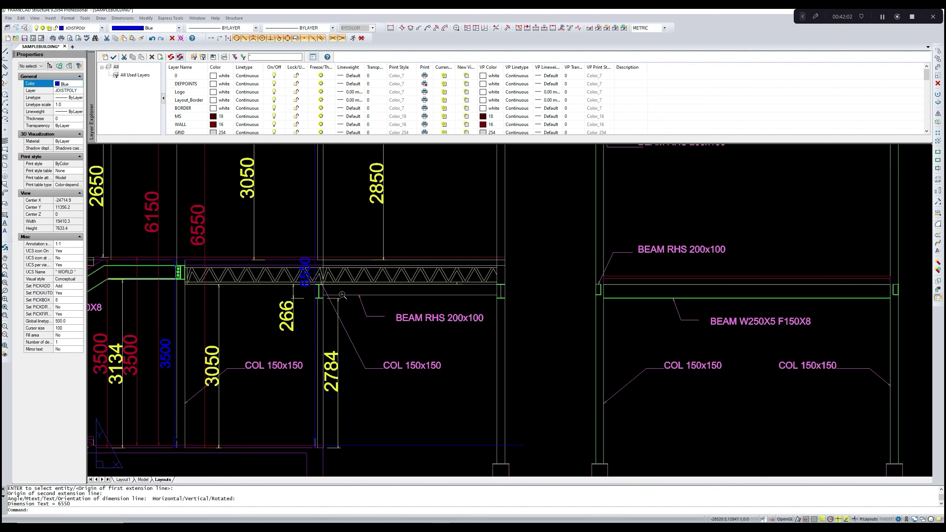
left_click(143, 480)
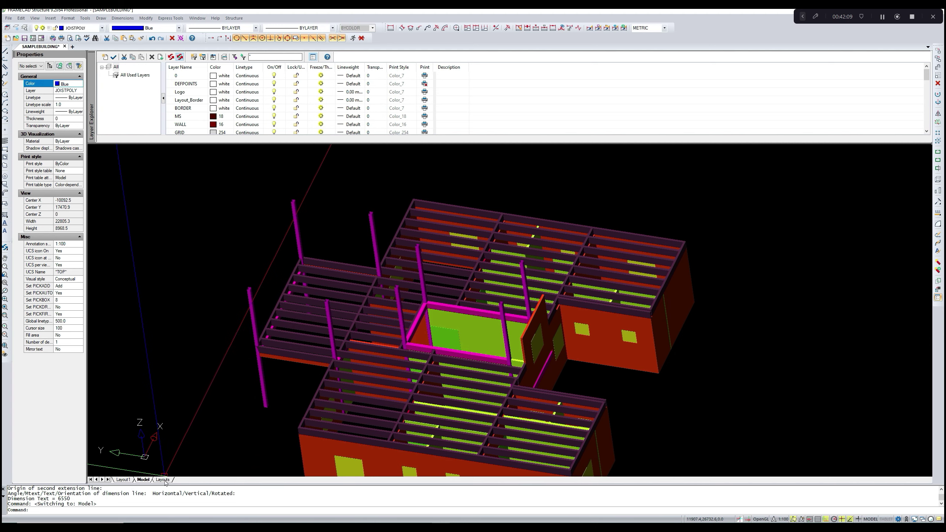
left_click(162, 480)
scroll(246, 341, "down", 4)
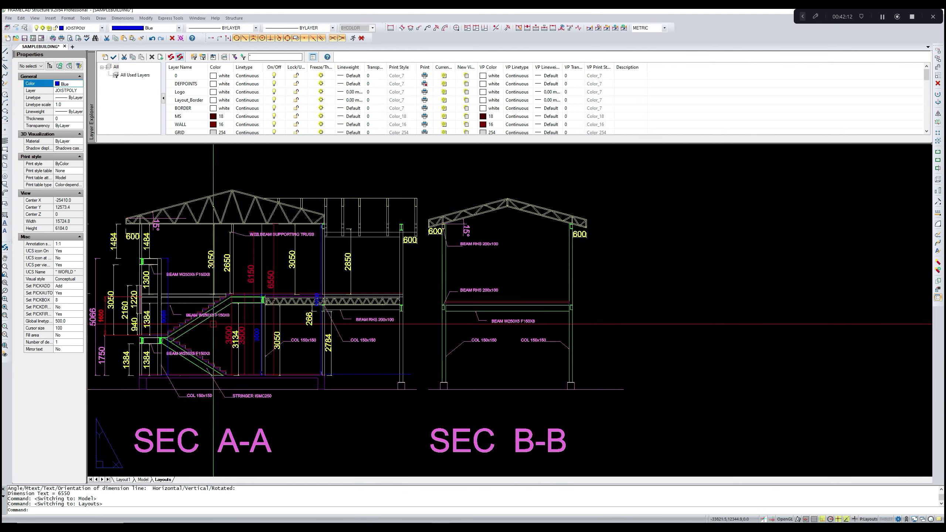
scroll(172, 322, "up", 5)
scroll(172, 321, "down", 5)
- Set the Post Top RL of the two stair landing columns beside the 2434 mm opening in the floor plan to 5066, keeping the change
middle_click_drag(463, 320, 381, 318)
scroll(381, 316, "down", 4)
middle_click_drag(596, 327, 409, 327)
scroll(600, 304, "up", 4)
scroll(616, 334, "up", 4)
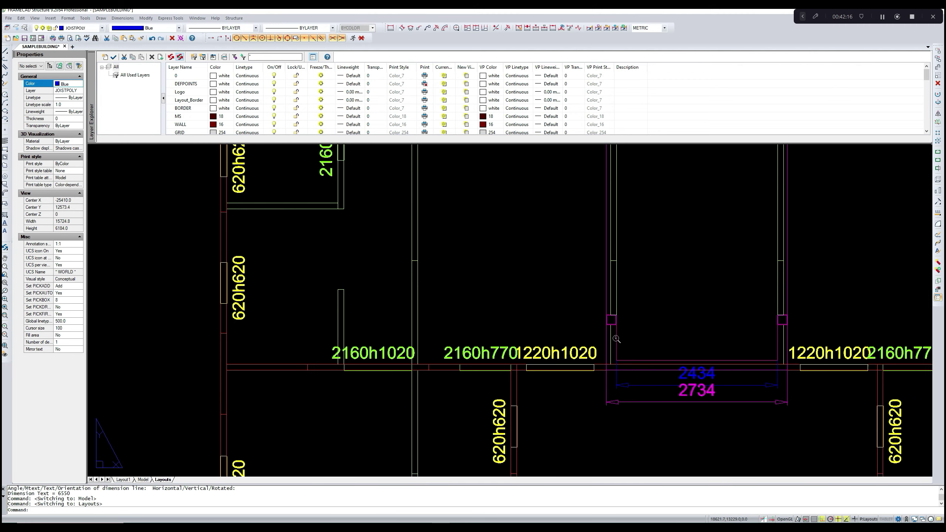
middle_click_drag(615, 335, 568, 341)
scroll(565, 329, "up", 5)
key("Escape")
type("l")
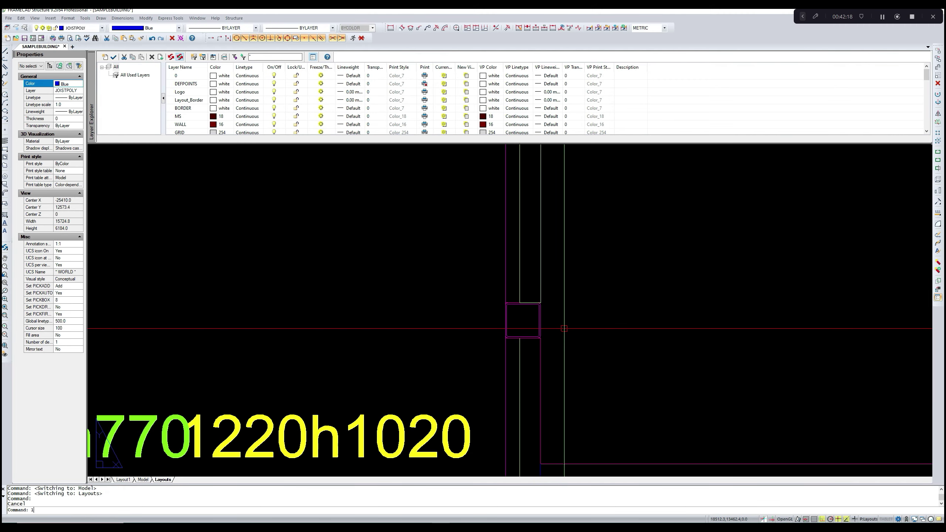
type("i")
key("Return")
scroll(540, 327, "up", 2)
left_click(540, 326)
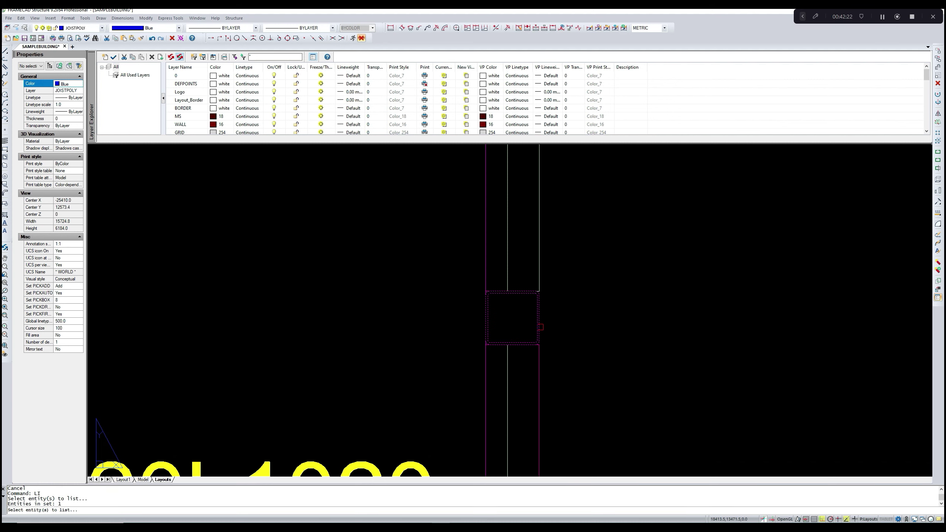
scroll(540, 327, "down", 5)
scroll(640, 338, "up", 5)
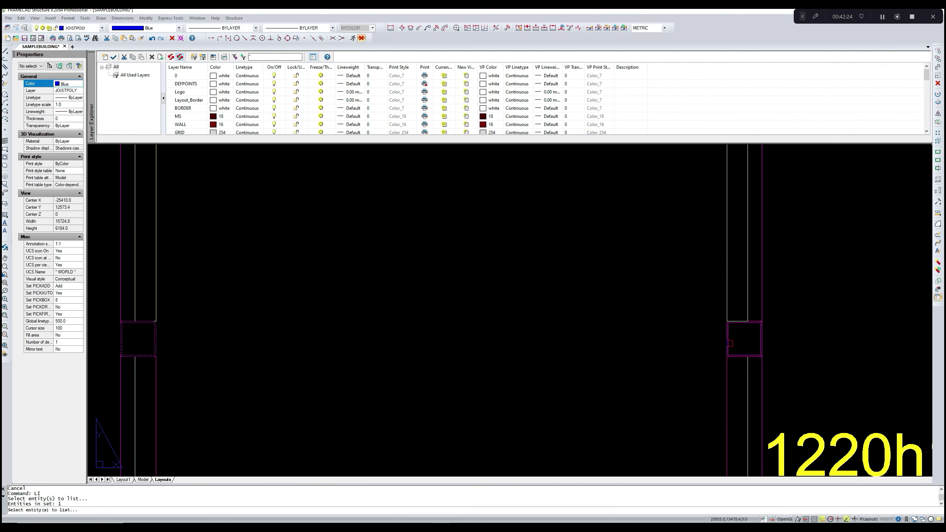
key("Return")
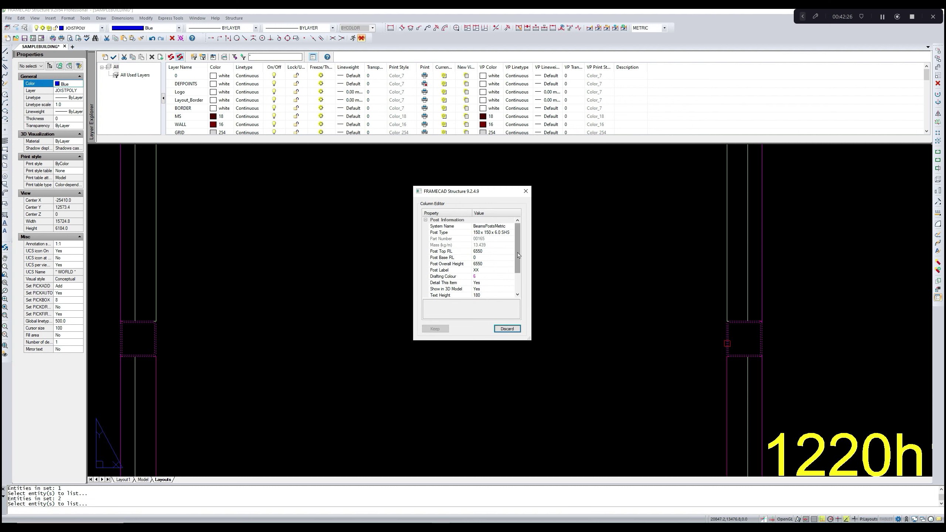
scroll(518, 256, "down", 1)
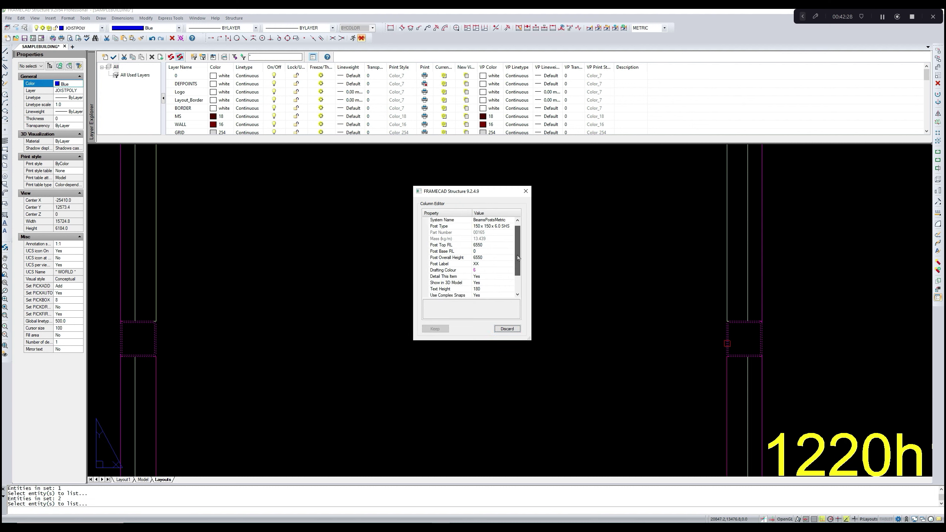
left_click(490, 246)
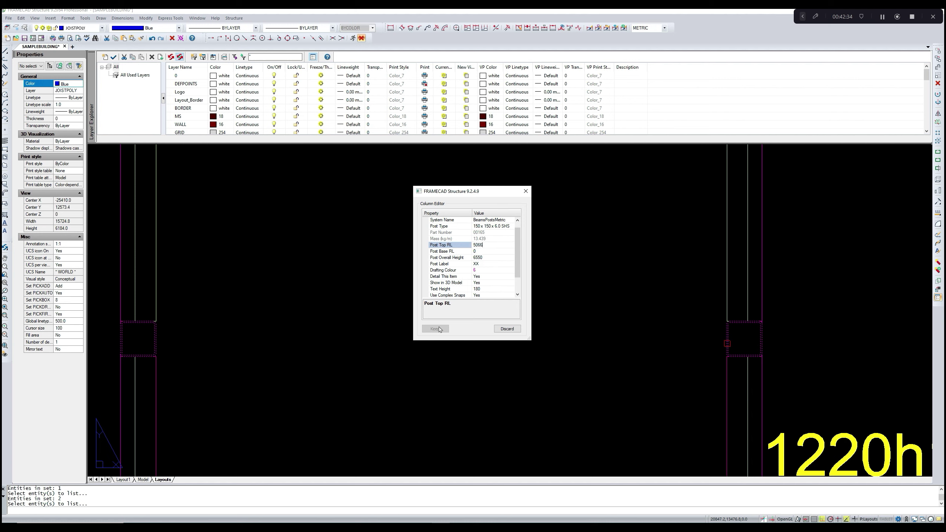
key("Return")
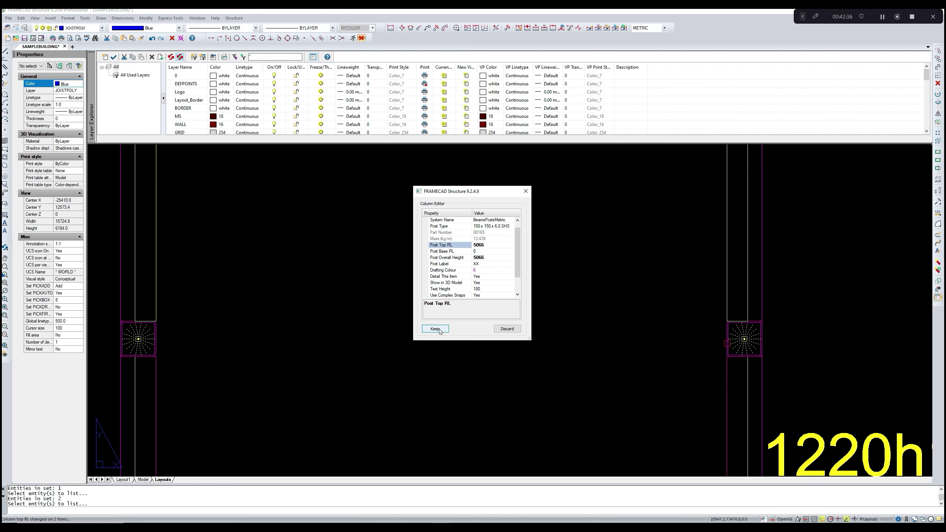
left_click(435, 328)
scroll(437, 326, "up", 8)
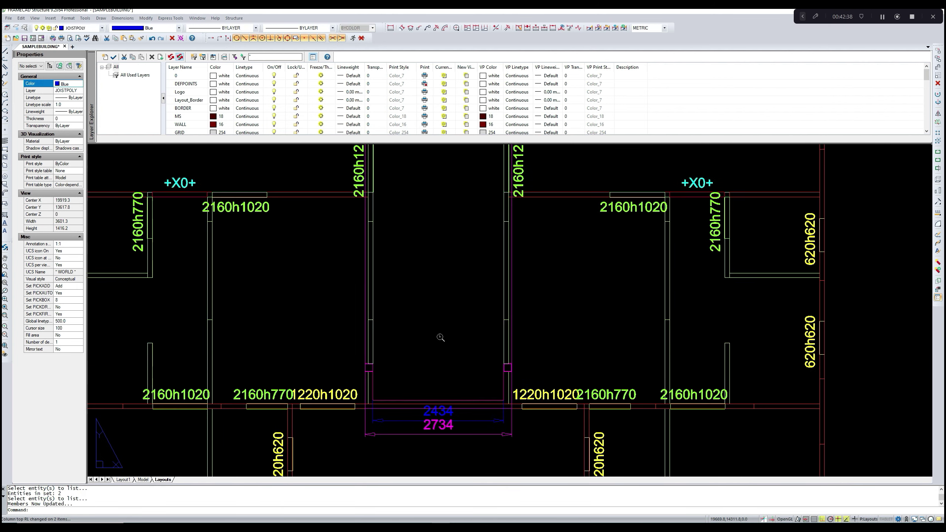
scroll(391, 253, "up", 6)
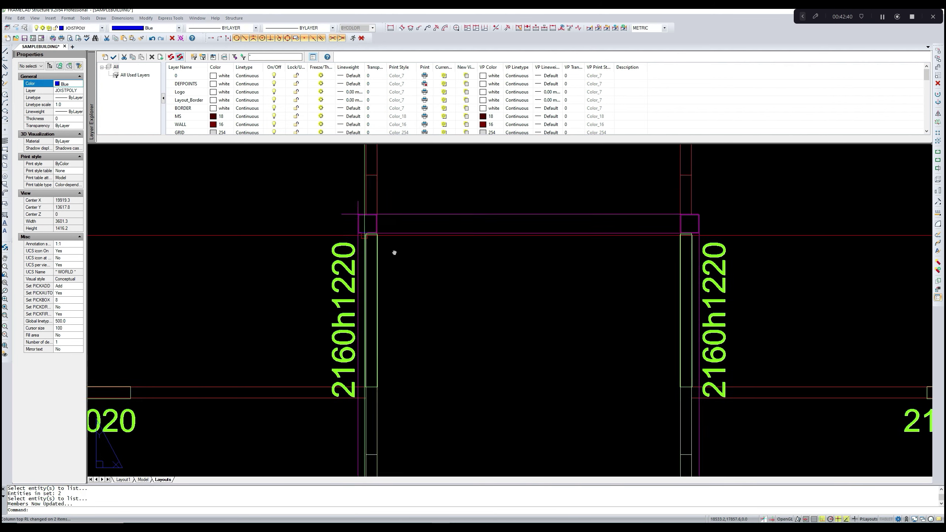
type("li")
key("Return")
scroll(386, 253, "up", 5)
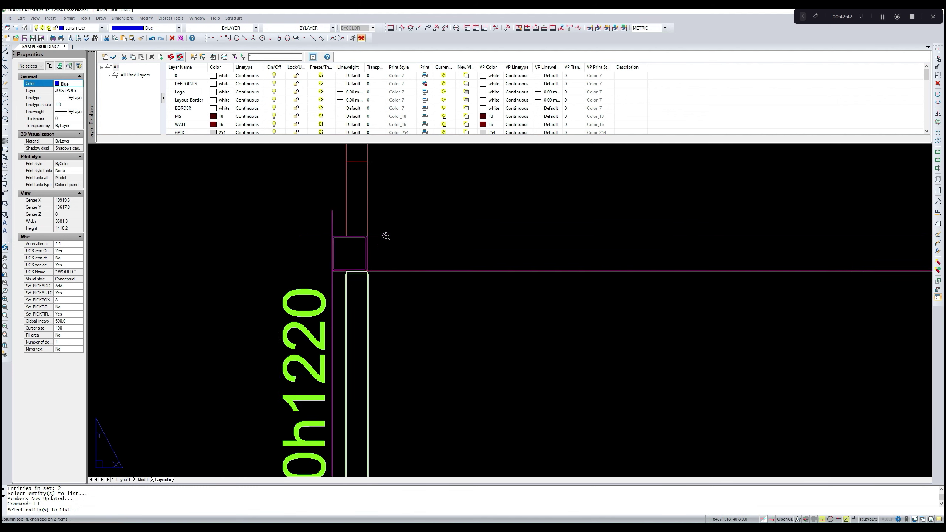
left_click(356, 261)
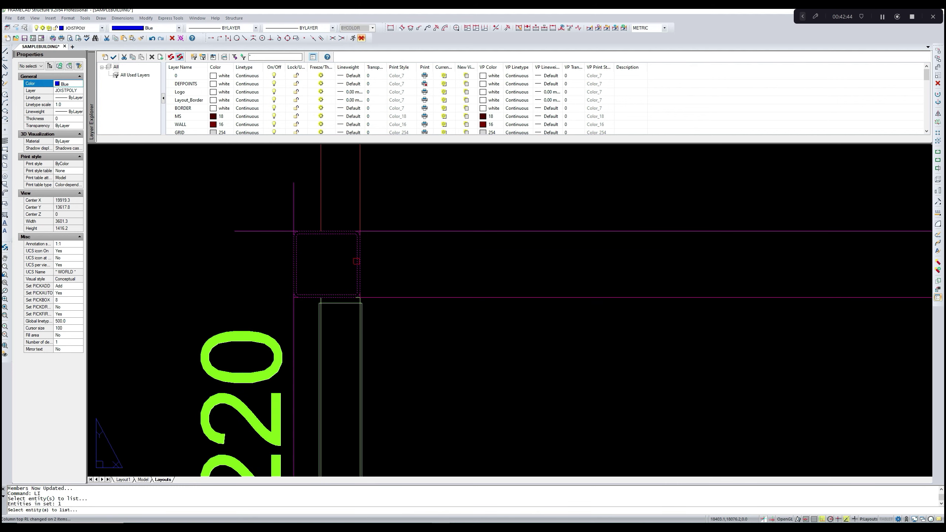
scroll(502, 253, "down", 4)
scroll(457, 283, "up", 4)
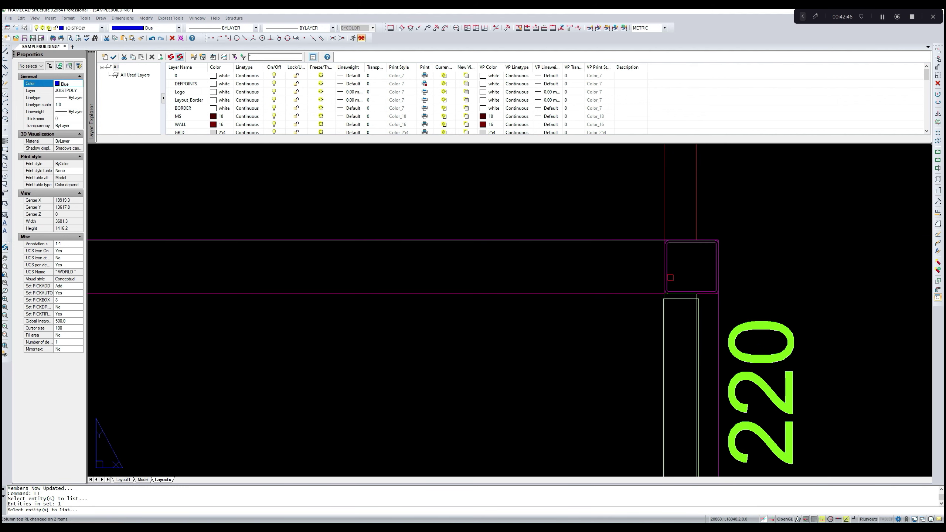
left_click(670, 278)
left_click(666, 277)
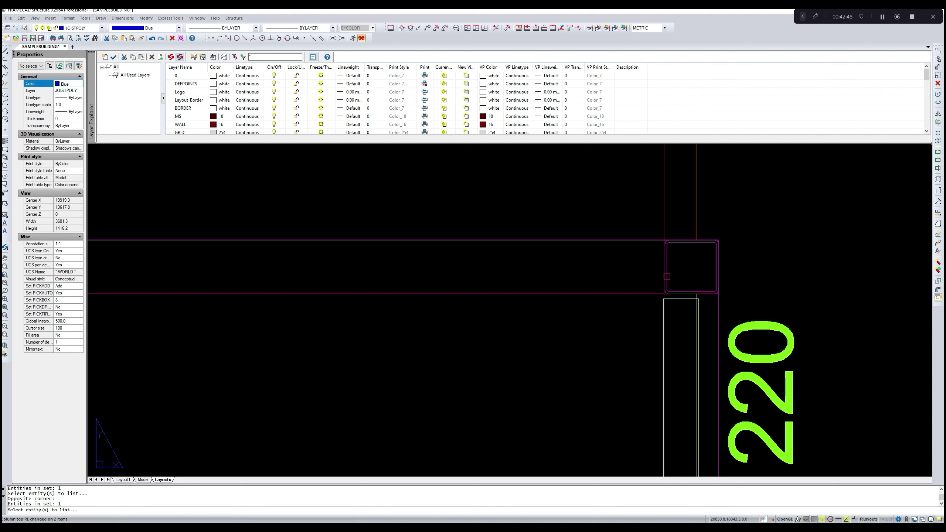
left_click(668, 277)
key("Escape")
- Edit the Post Overall Height of the two columns beside the 2160h1220 openings at the upper end of the stair opening, keeping the change
scroll(575, 316, "down", 4)
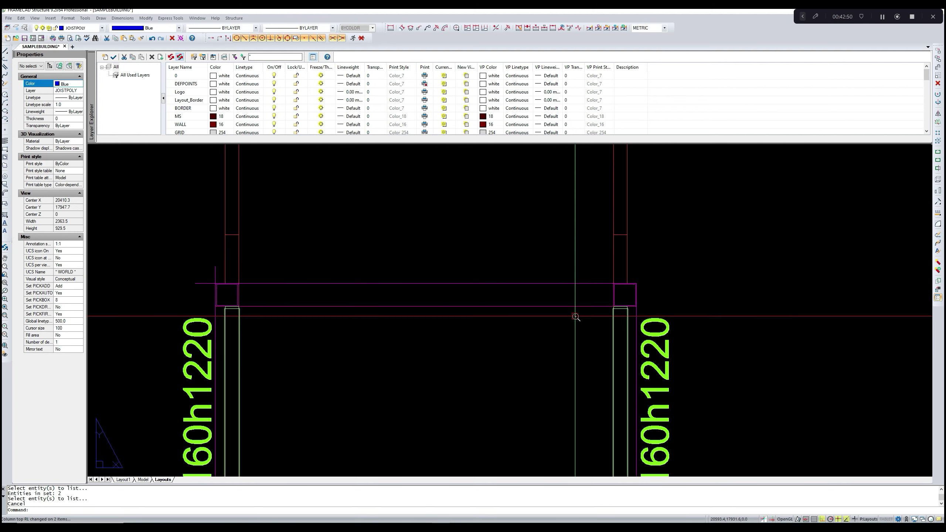
type("li")
key("Return")
scroll(326, 324, "up", 5)
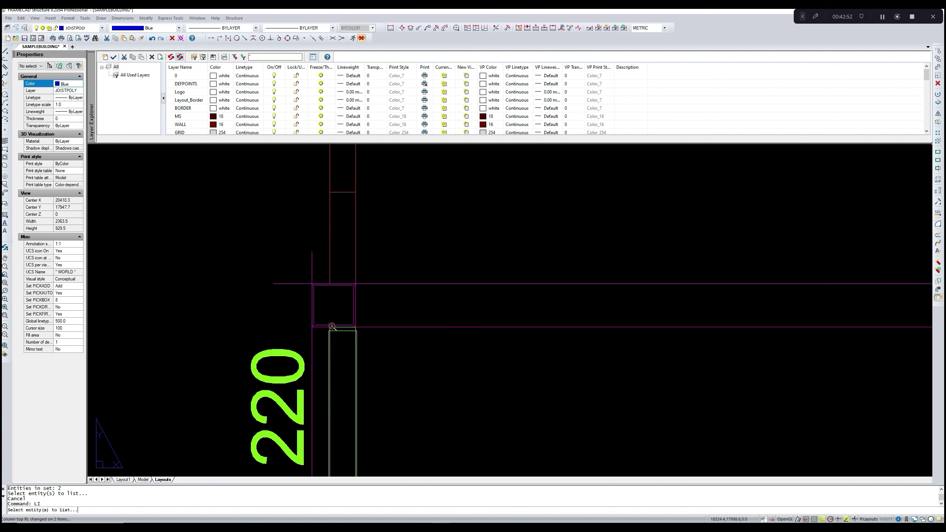
left_click(325, 325)
scroll(325, 325, "down", 5)
middle_click_drag(633, 319, 431, 320)
scroll(648, 330, "up", 4)
scroll(599, 313, "up", 2)
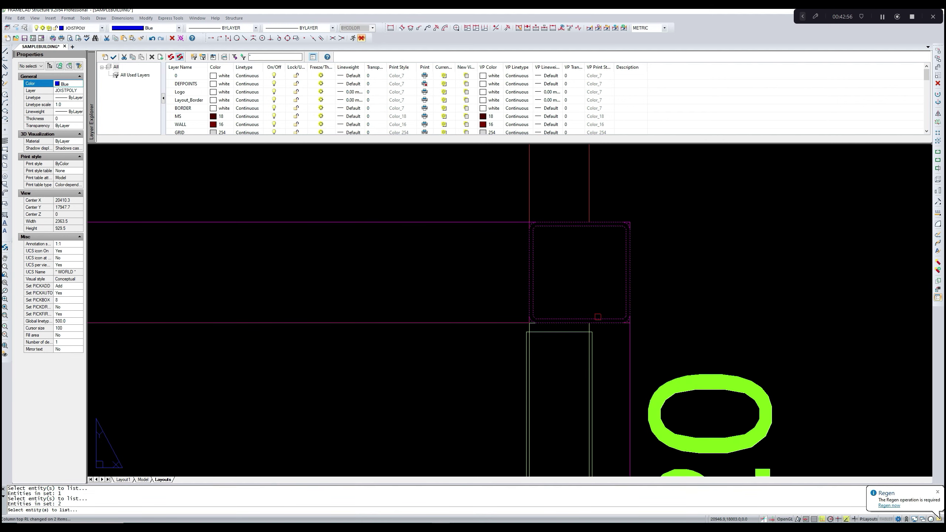
key("Return")
left_click(489, 265)
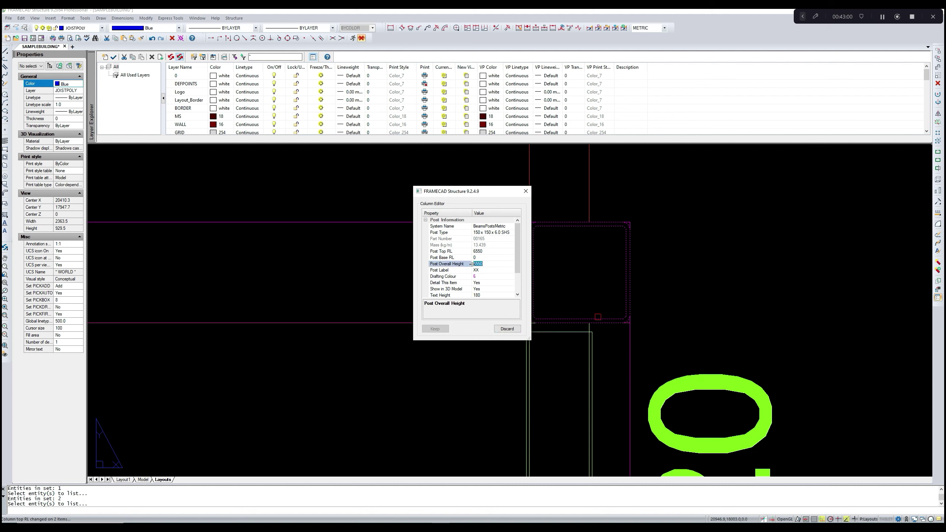
key("Return")
left_click(444, 330)
- Select the four corner columns of the projecting bay above the stairwell in plan and inspect their post levels and heights without making changes
scroll(462, 281, "up", 5)
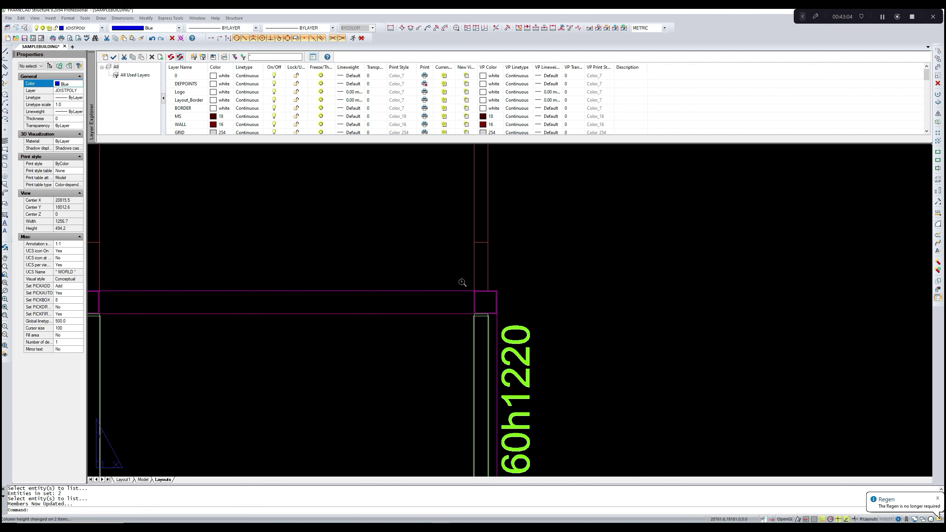
scroll(453, 298, "down", 5)
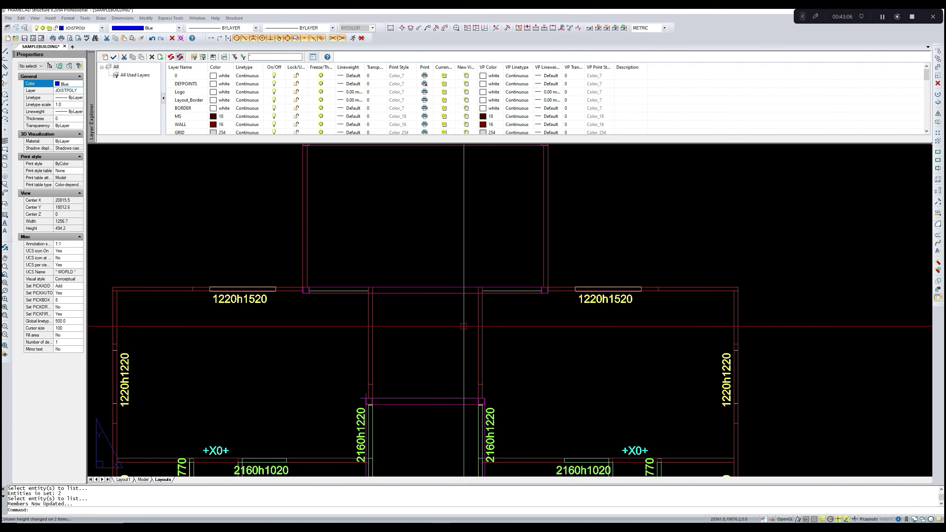
scroll(432, 298, "up", 6)
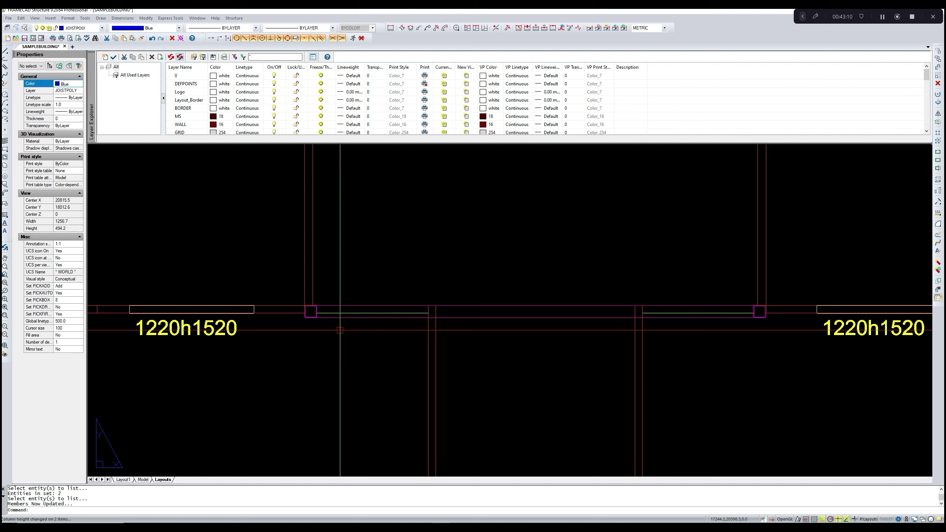
scroll(340, 330, "down", 2)
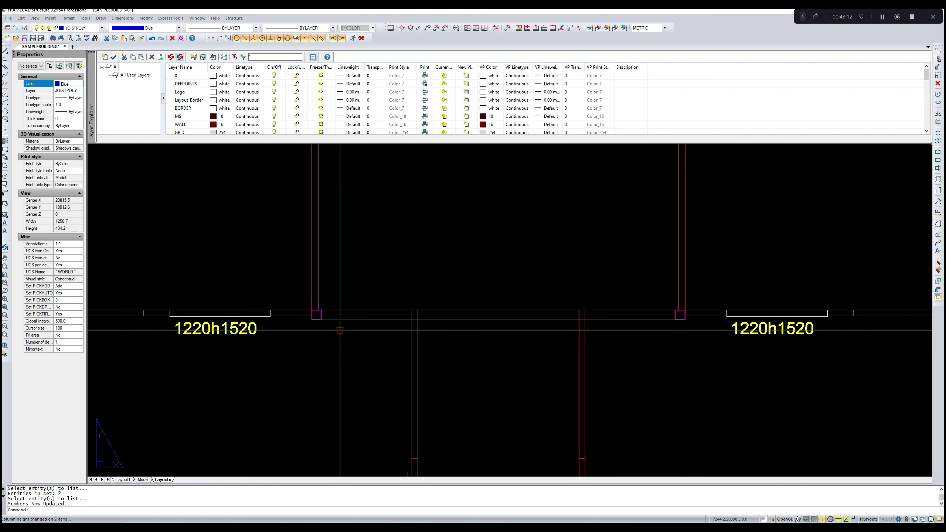
type("LI")
key("Return")
scroll(324, 322, "up", 2)
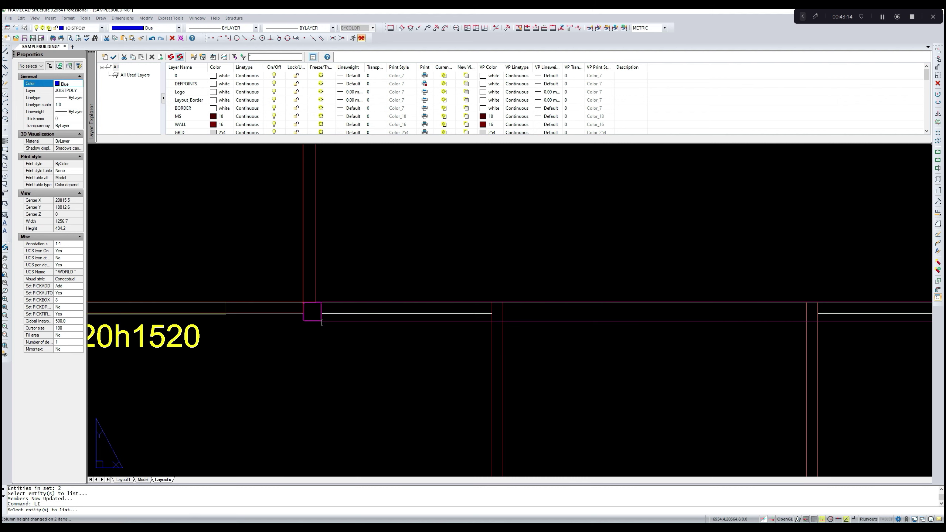
left_click(309, 319)
scroll(310, 324, "down", 4)
middle_click_drag(535, 344, 499, 376)
scroll(577, 352, "up", 3)
scroll(576, 352, "up", 3)
left_click(538, 370)
scroll(537, 370, "down", 5)
middle_click_drag(516, 259, 500, 359)
scroll(529, 243, "up", 2)
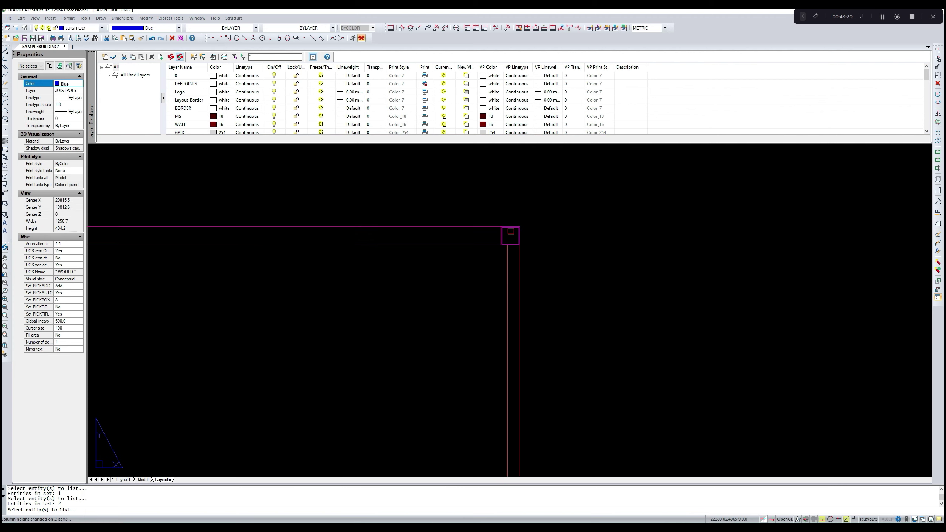
scroll(512, 230, "up", 2)
scroll(499, 254, "down", 3)
middle_click_drag(382, 298, 596, 290)
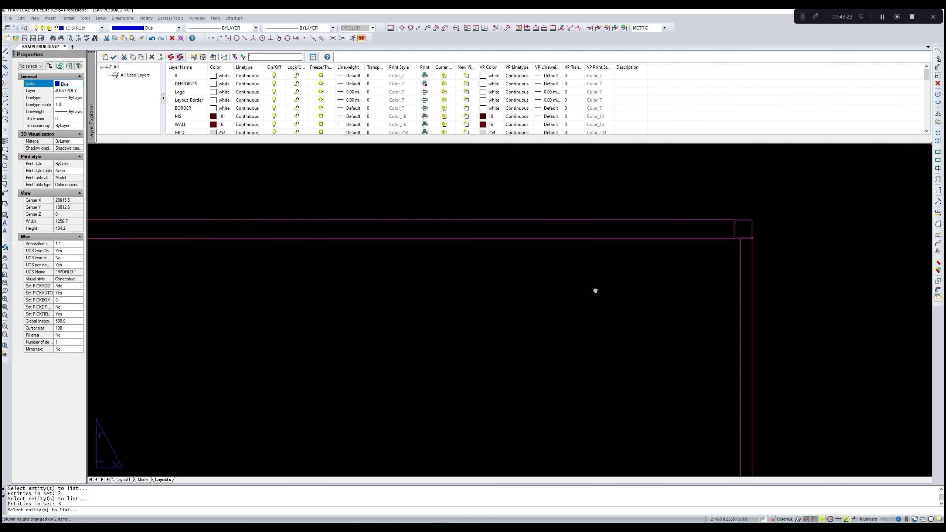
scroll(501, 287, "down", 1)
scroll(365, 251, "up", 1)
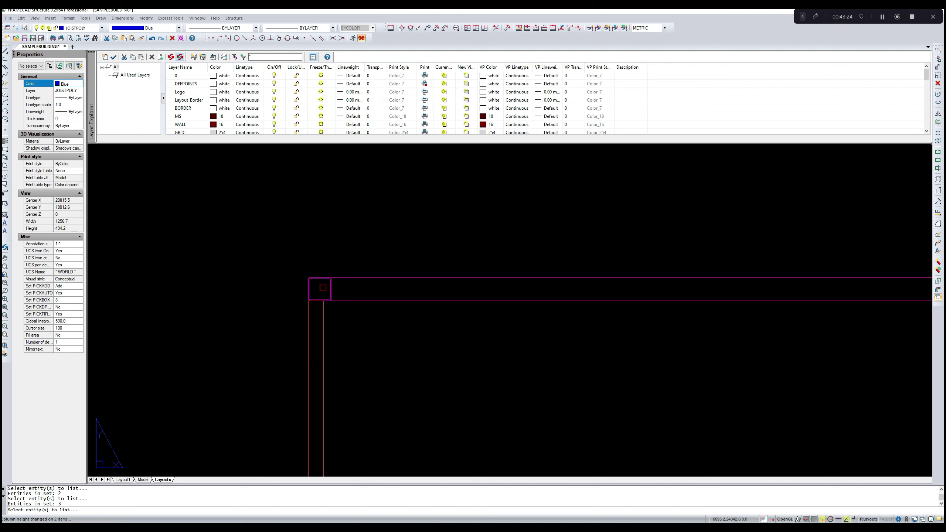
scroll(313, 288, "up", 1)
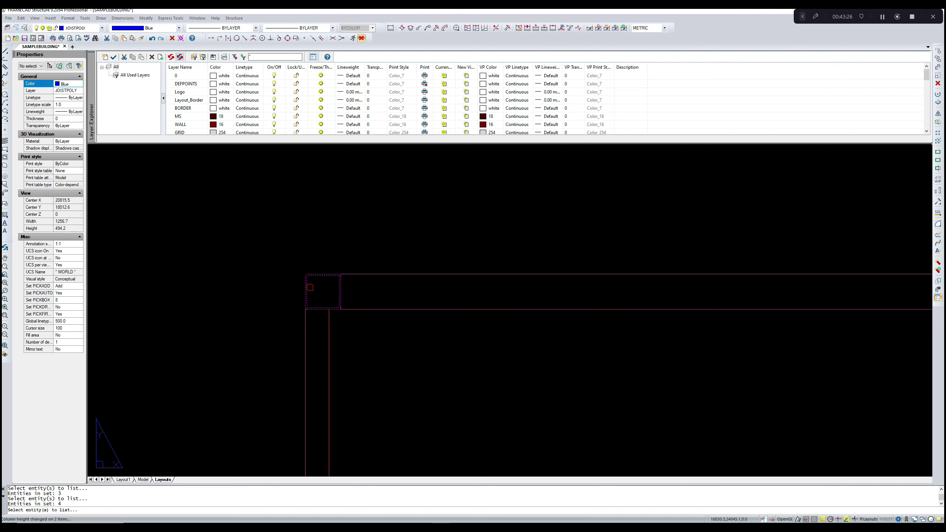
key("Return")
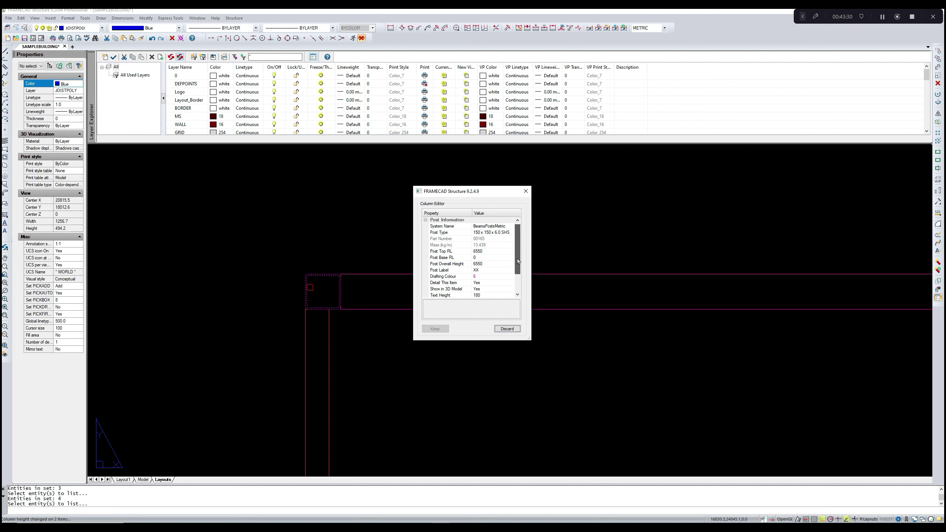
left_click_drag(518, 261, 517, 265)
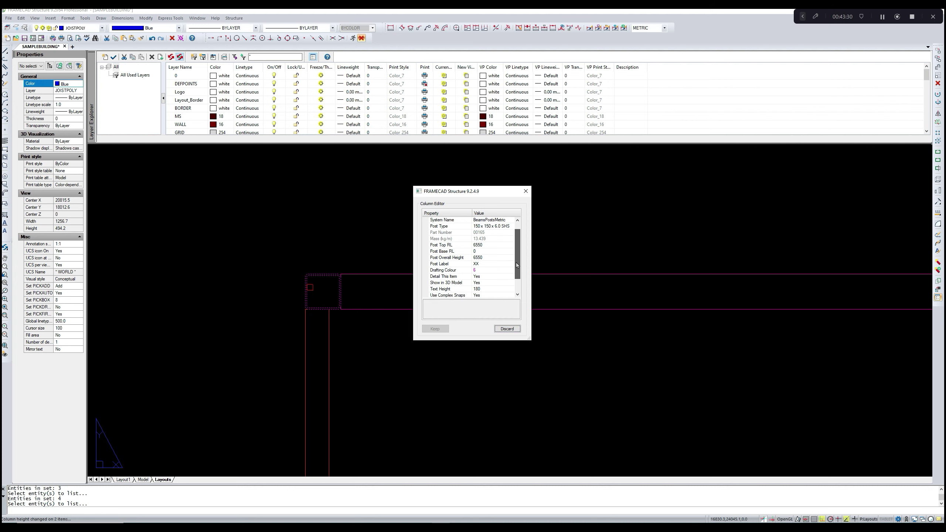
left_click(528, 192)
- Review the column height dimensions in section A-A and return to the projecting bay in the floor plan
scroll(523, 203, "down", 6)
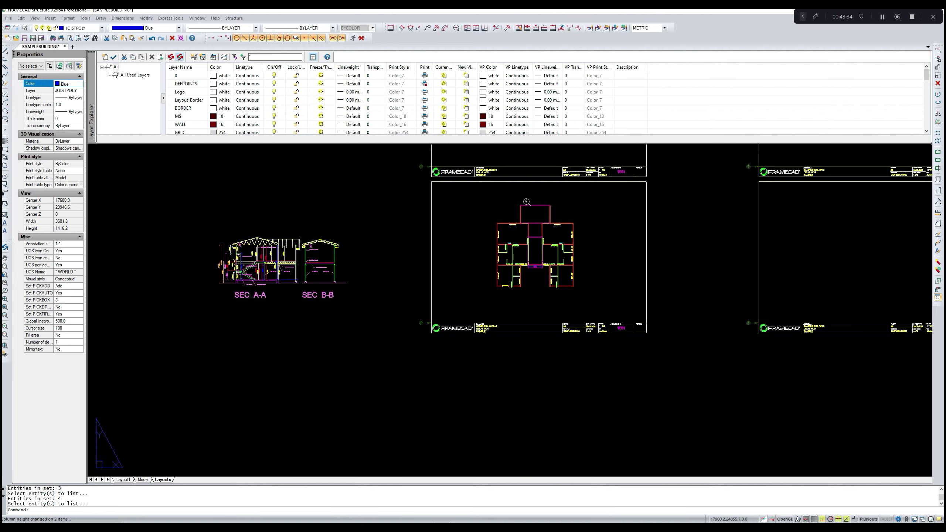
scroll(272, 257, "up", 5)
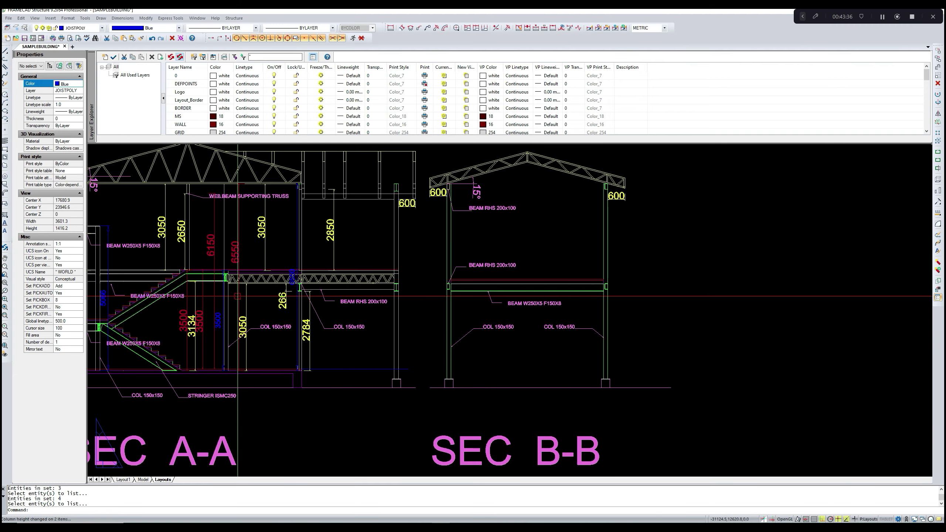
scroll(248, 265, "down", 6)
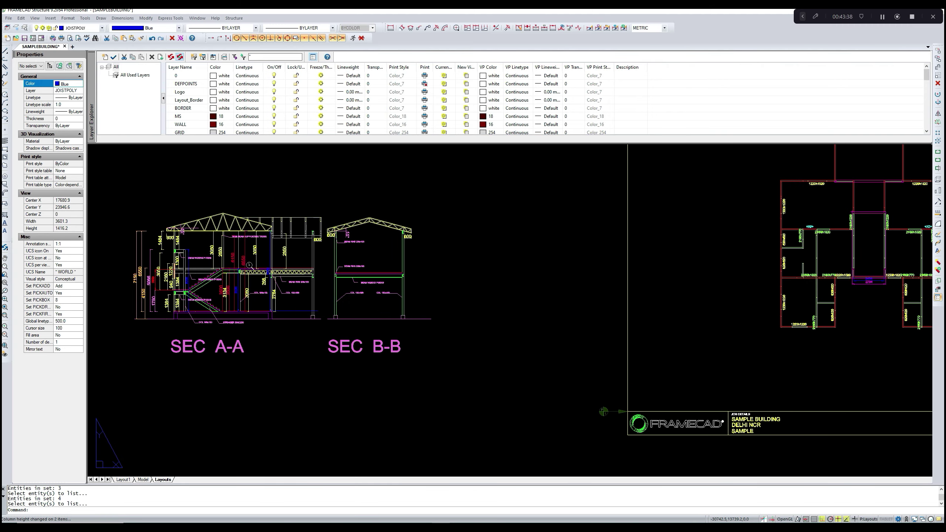
scroll(466, 249, "up", 6)
scroll(467, 249, "up", 2)
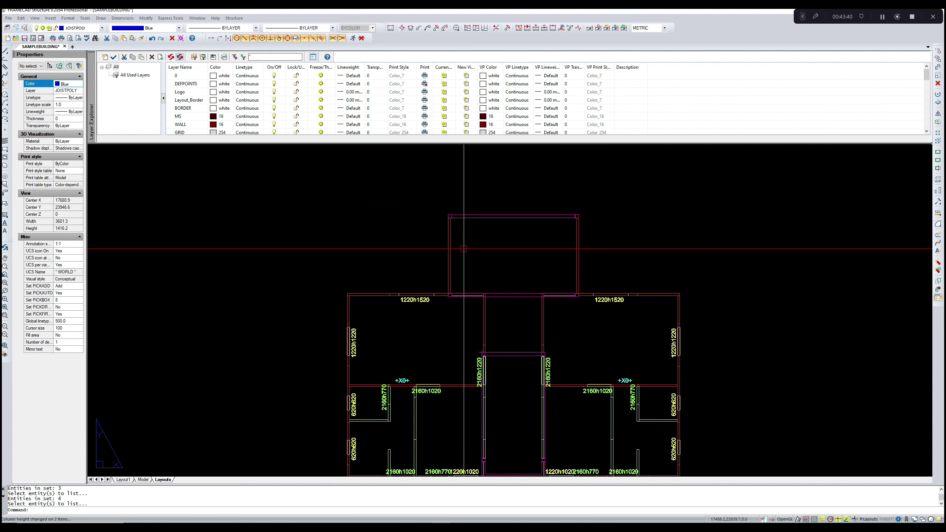
key("Return")
scroll(464, 248, "up", 5)
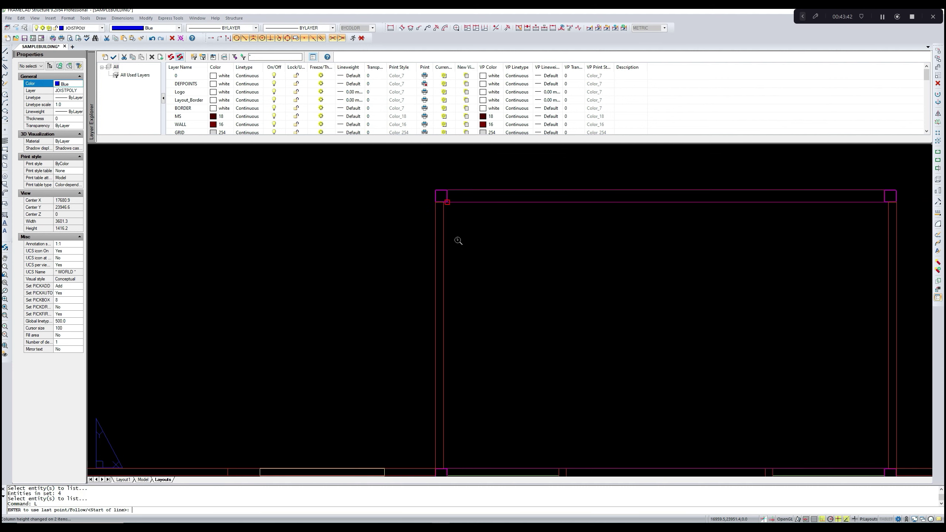
type("li")
key("Return")
scroll(452, 205, "up", 4)
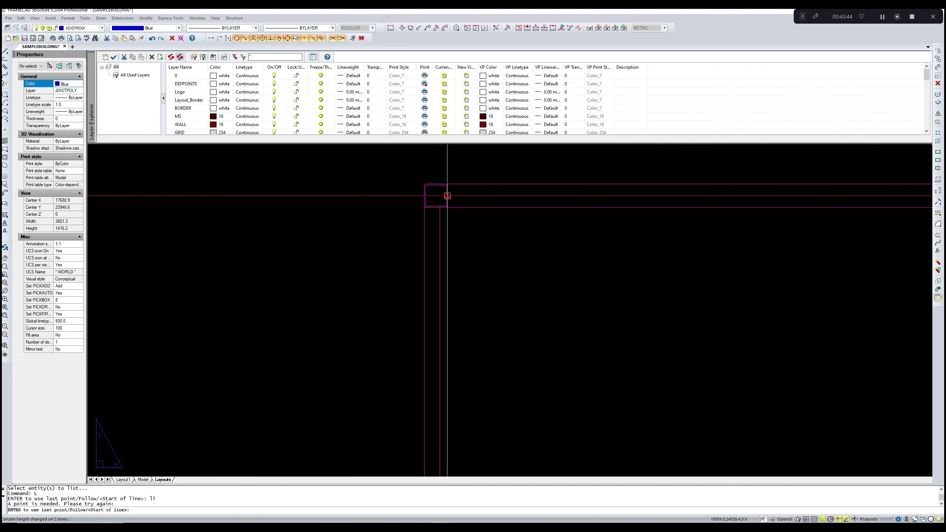
key("Escape")
type("l")
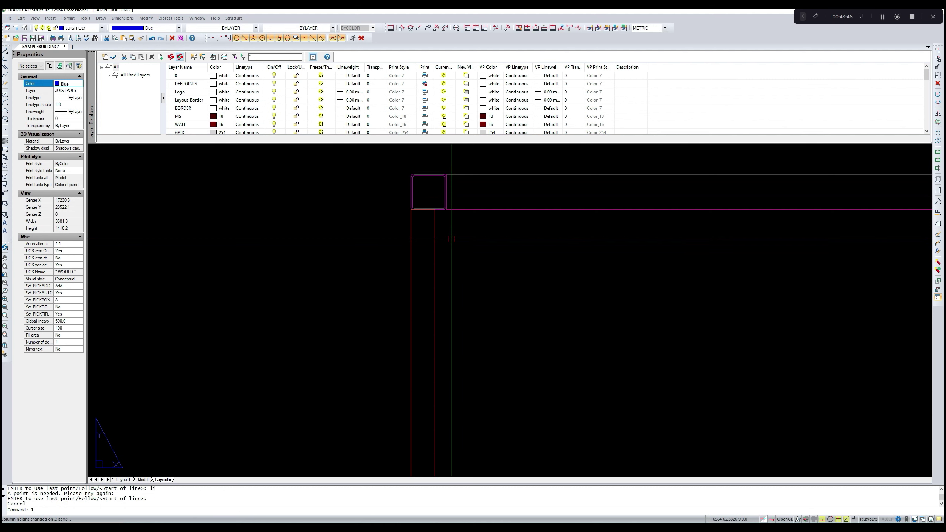
type("i")
key("Return")
left_click(443, 198)
scroll(442, 196, "up", 3)
left_click(444, 197)
key("Return")
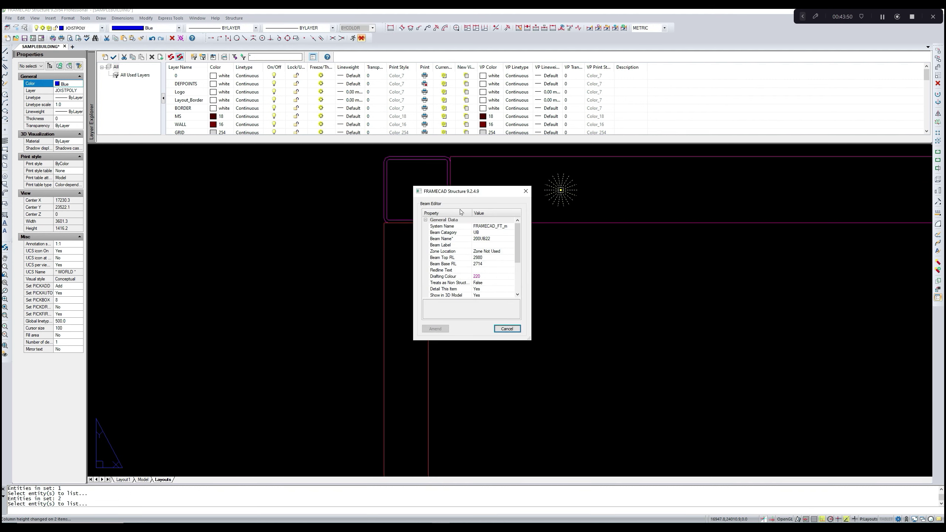
left_click(520, 194)
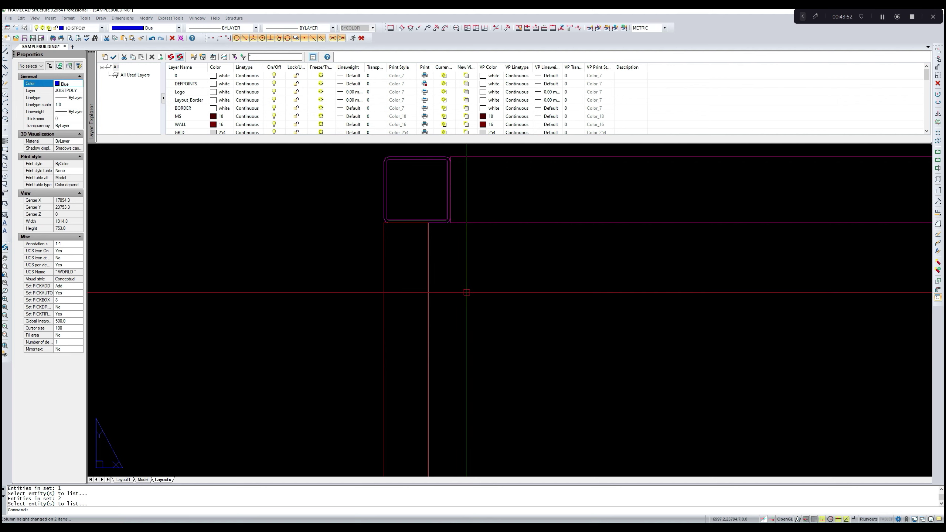
- Inspect the post properties of the projecting bay's outer corner column and close them without making changes
type("li")
key("Return")
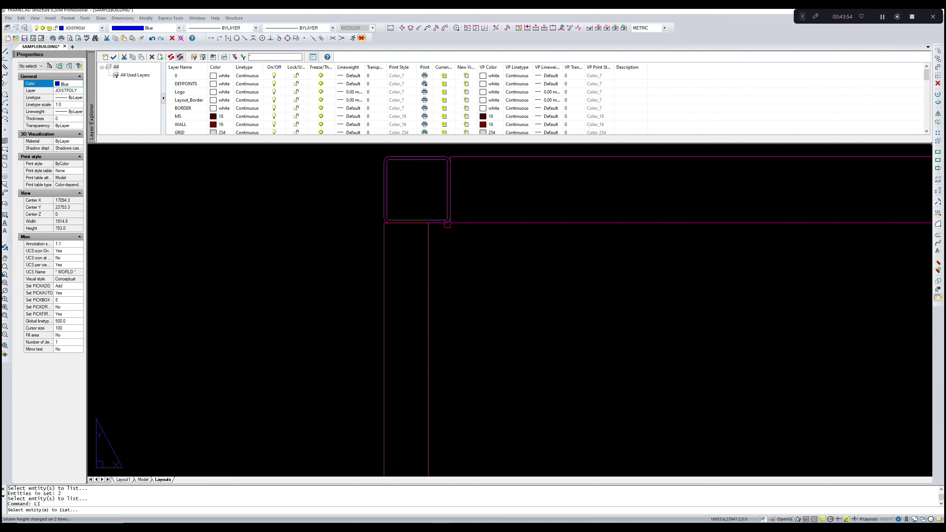
scroll(442, 219, "up", 2)
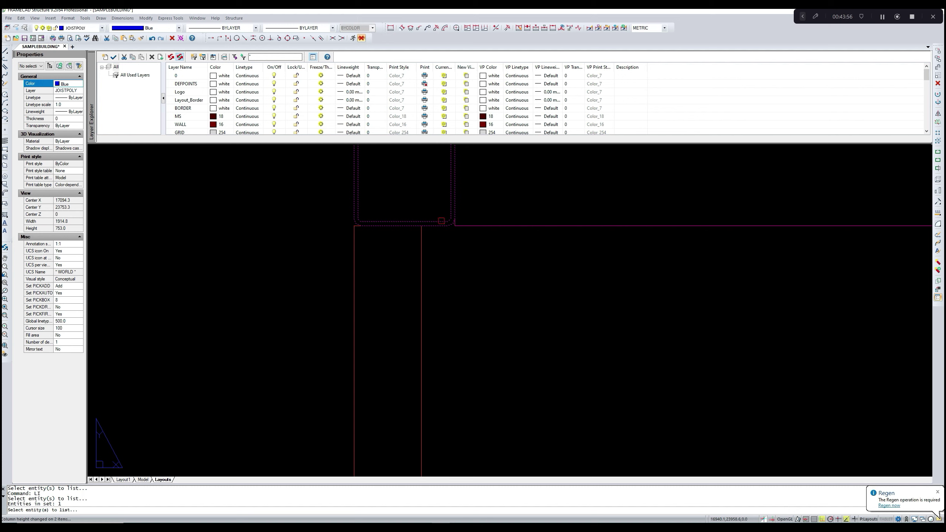
left_click(441, 221)
left_click(525, 190)
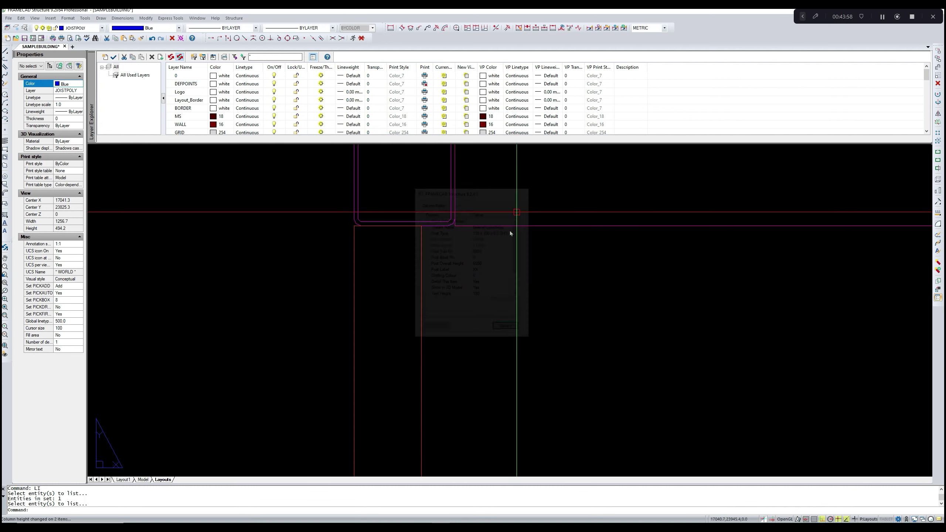
- Show the building's 3D model to check the columns there
scroll(499, 248, "down", 5)
scroll(432, 244, "down", 5)
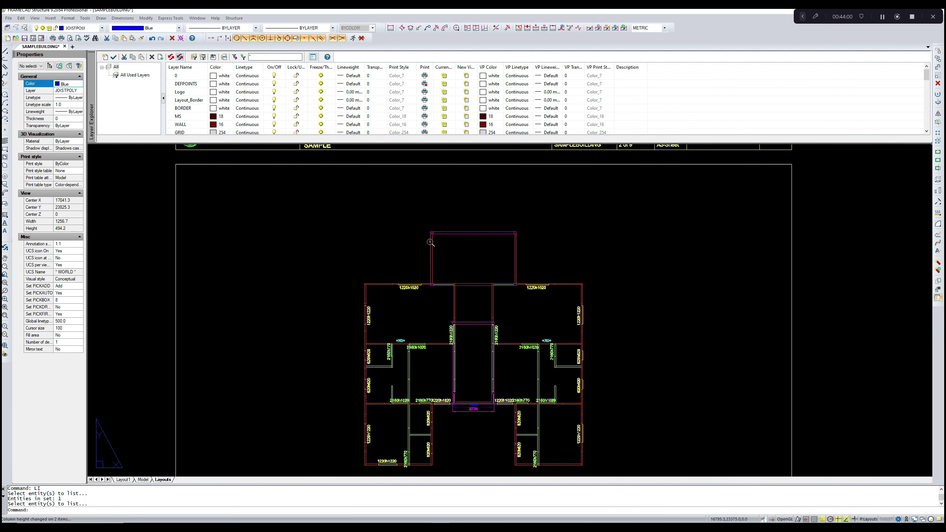
left_click(143, 480)
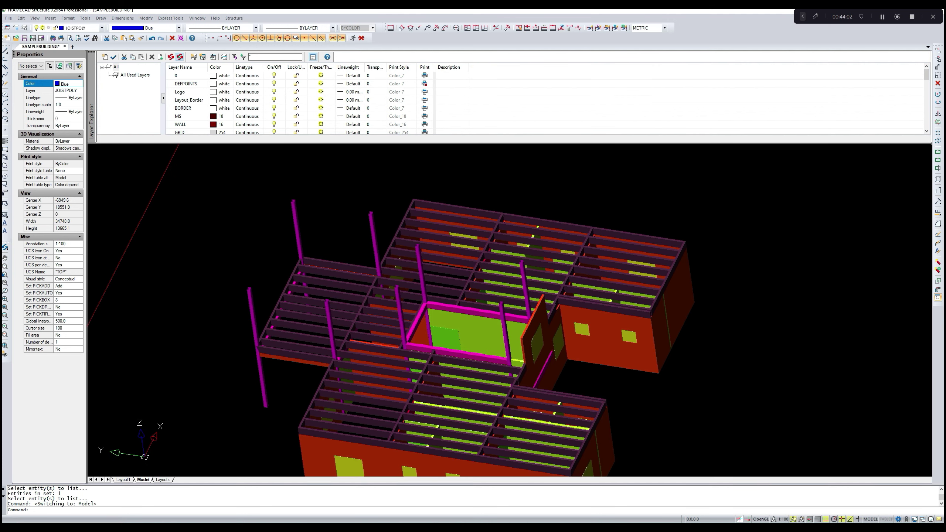
- Regenerate the building's 3D panel model with the P3D command
type("3D")
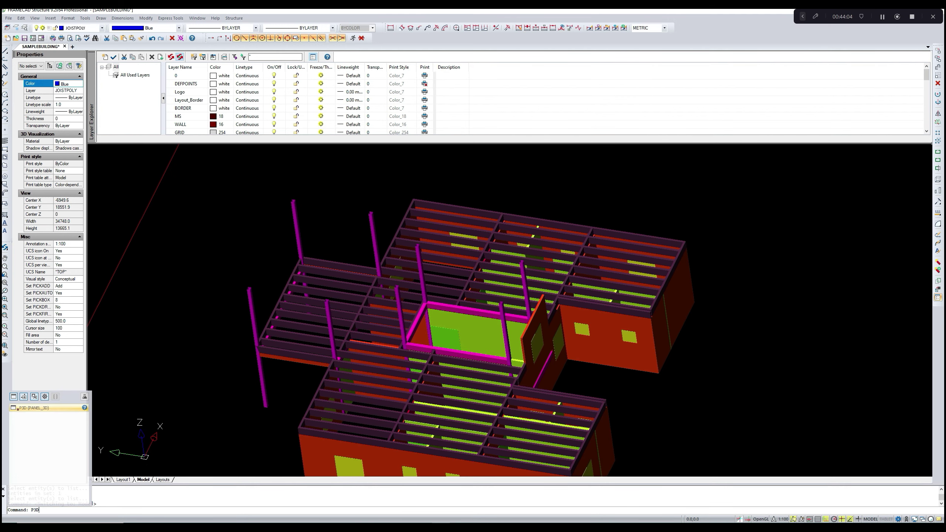
key("Return")
type("P3D")
key("Return")
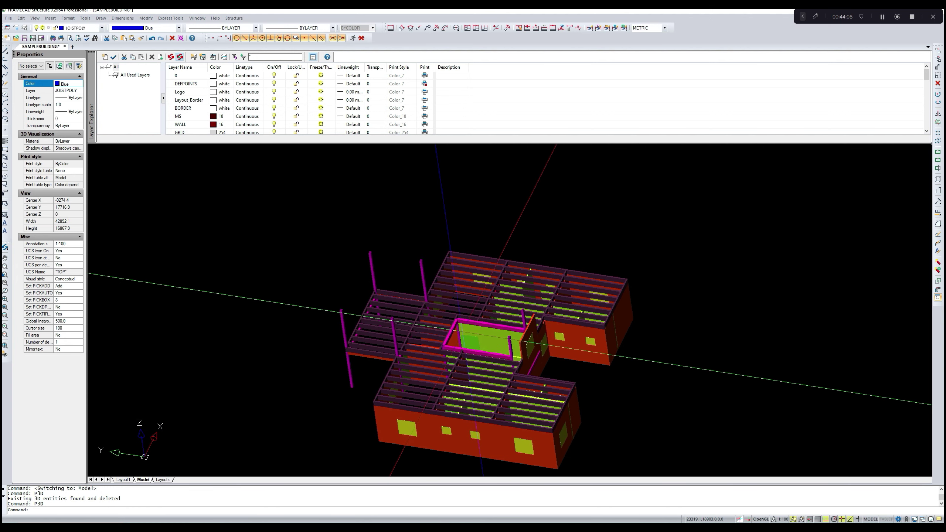
- Examine the columns around the stairwell opening and the projecting bay in the regenerated 3D model
scroll(462, 327, "up", 5)
scroll(460, 322, "down", 1)
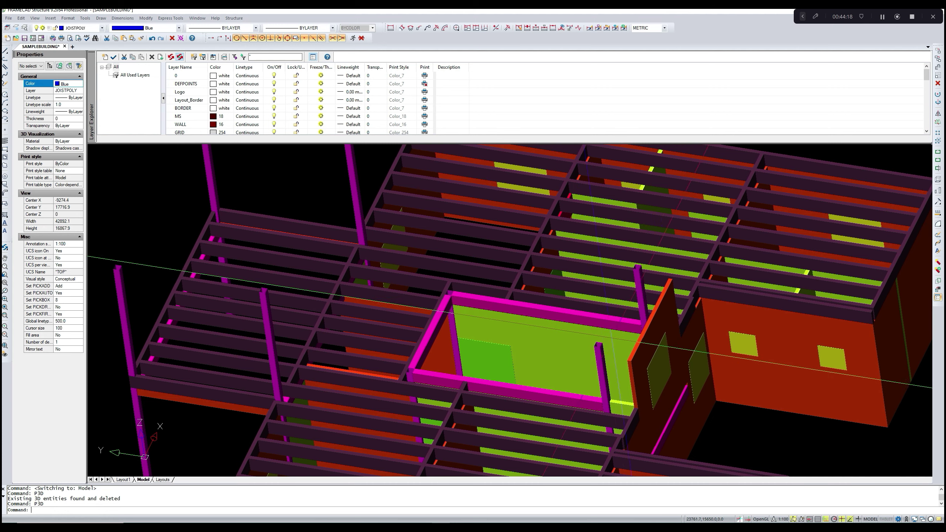
middle_click_drag(662, 370, 651, 348)
scroll(633, 357, "up", 5)
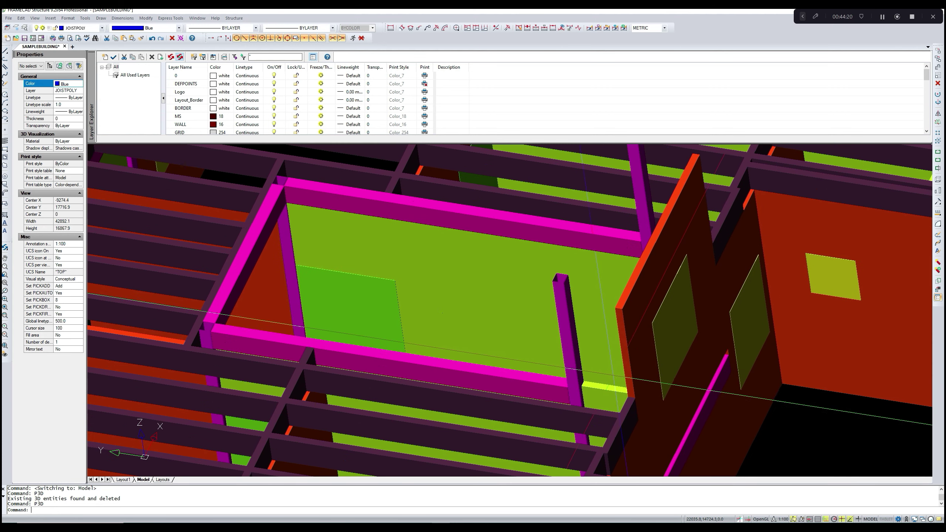
scroll(611, 377, "down", 4)
middle_click_drag(580, 394, 578, 373)
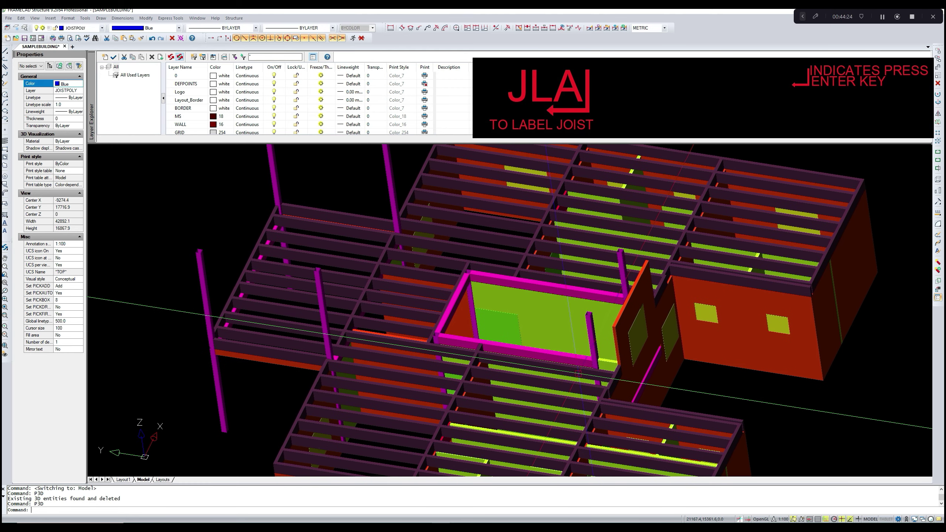
scroll(578, 374, "down", 2)
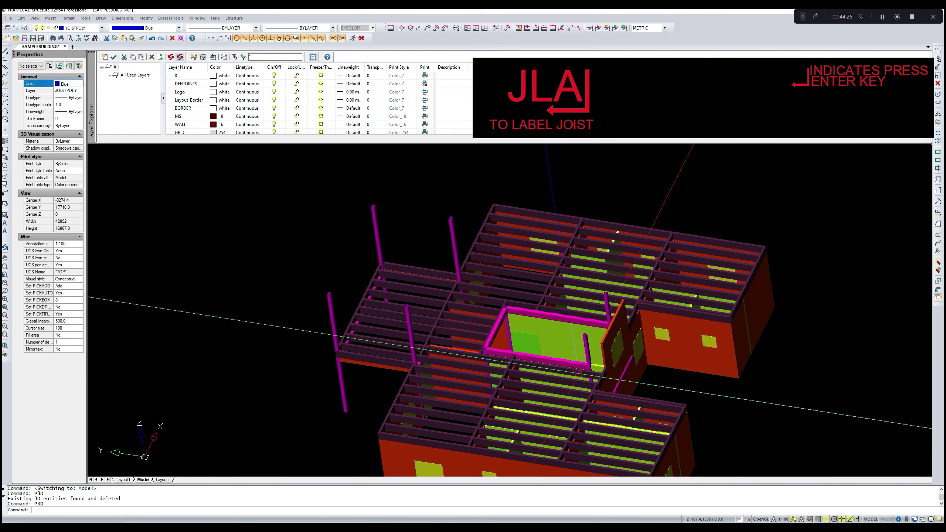
scroll(578, 373, "down", 3)
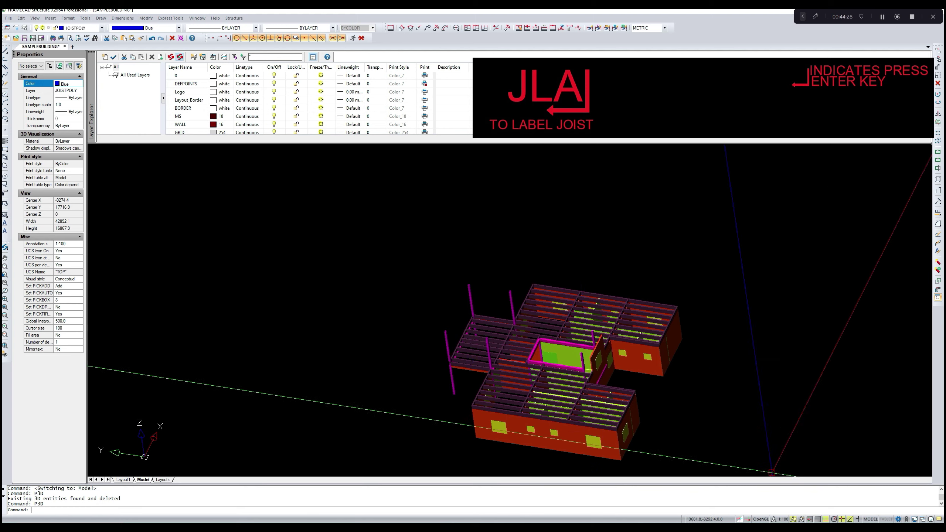
- Return to the drawing layouts and bring up the sheet with the floor joist layout
left_click(162, 479)
scroll(233, 433, "down", 4)
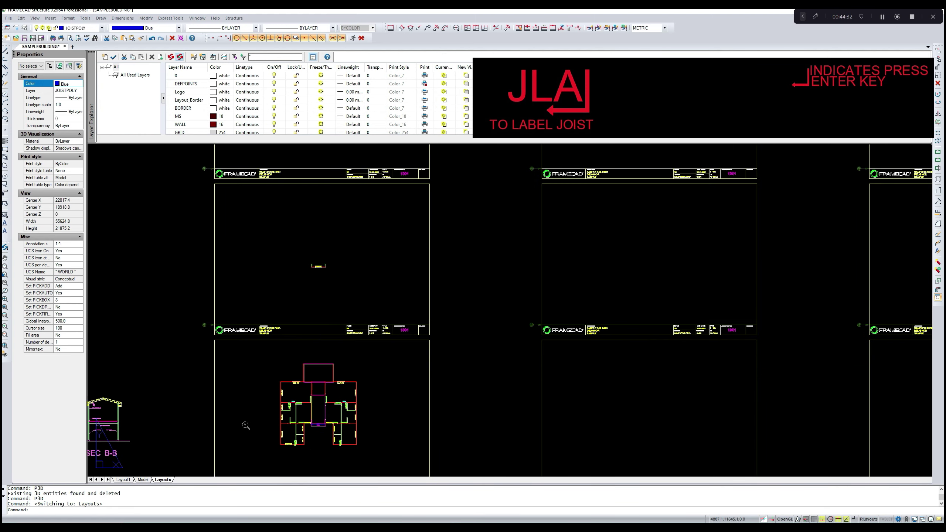
scroll(313, 403, "up", 3)
scroll(313, 403, "down", 2)
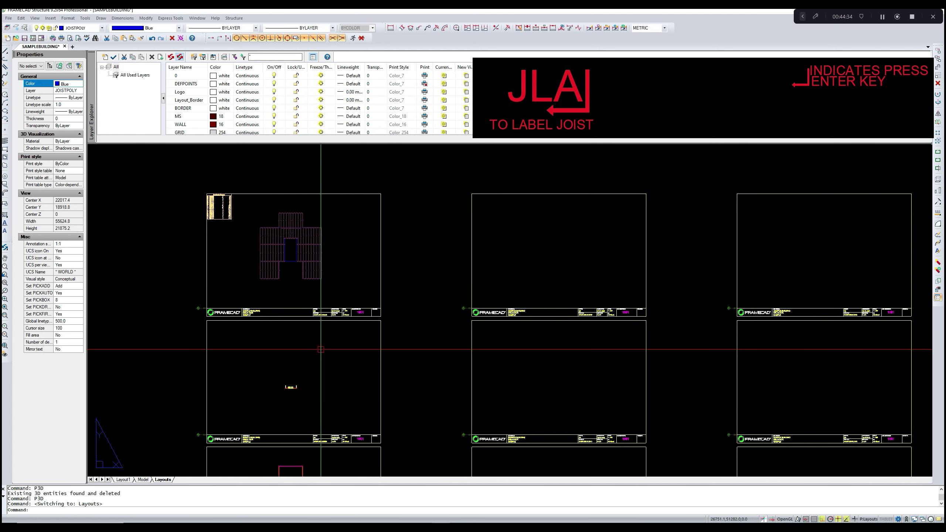
scroll(314, 317, "up", 5)
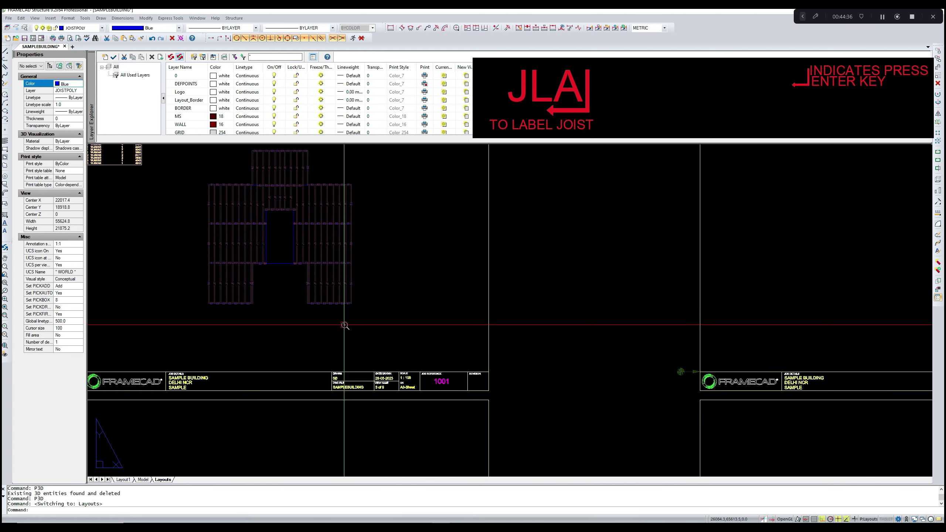
key("Escape")
middle_click_drag(343, 325, 343, 331)
scroll(343, 331, "up", 2)
scroll(342, 331, "down", 2)
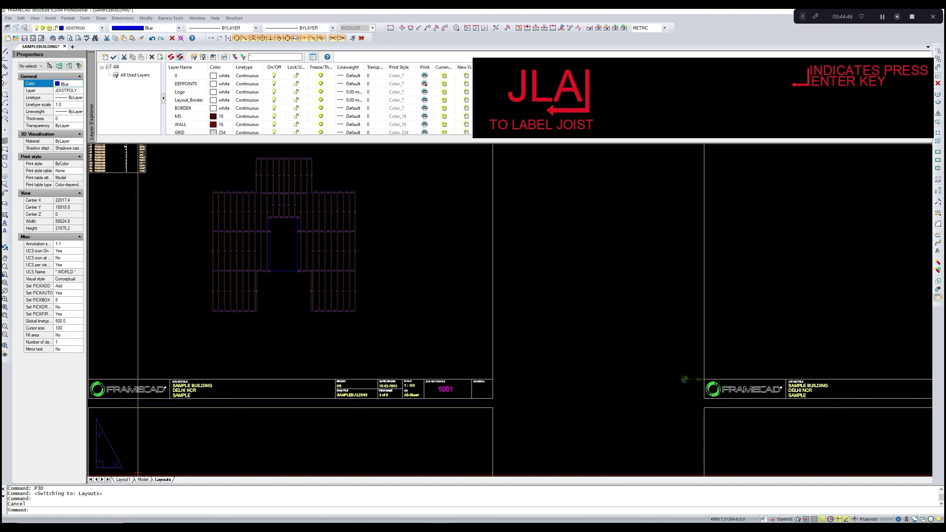
type("LA")
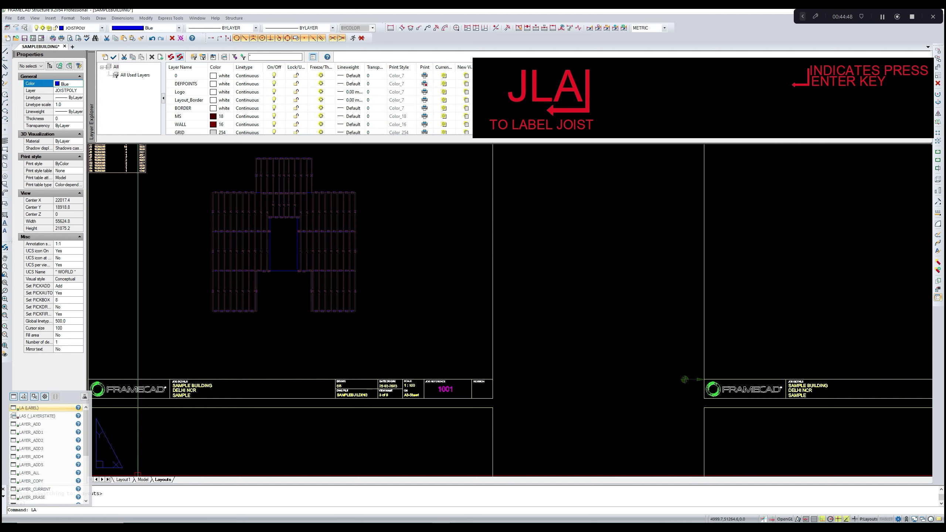
key("Return")
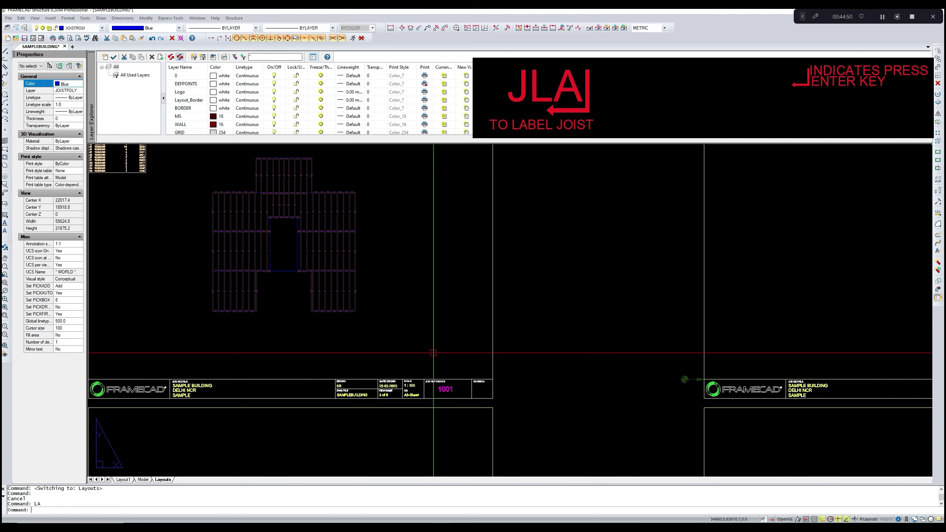
key("Escape")
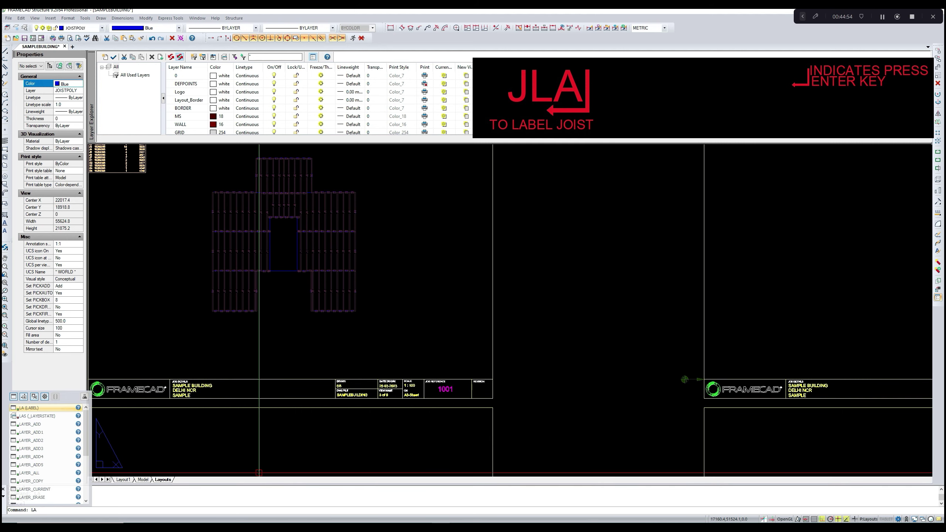
key("Return")
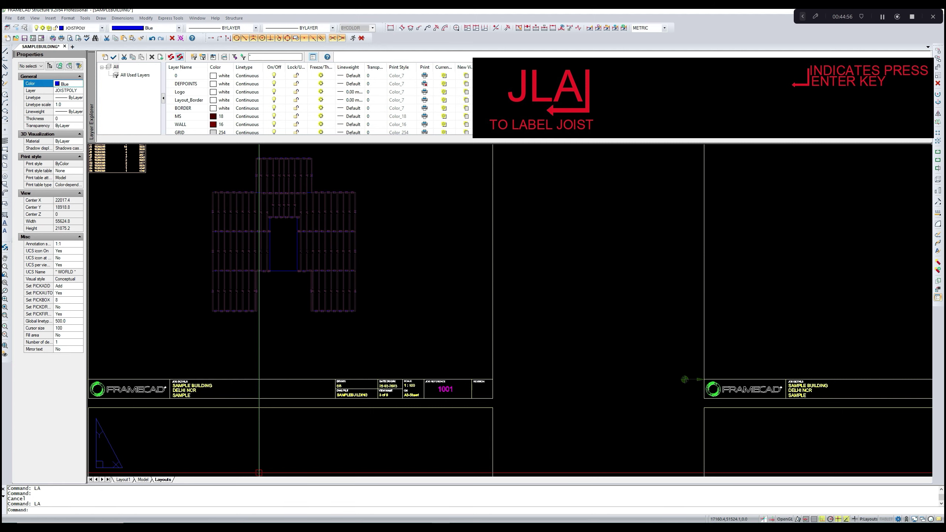
scroll(275, 335, "down", 3)
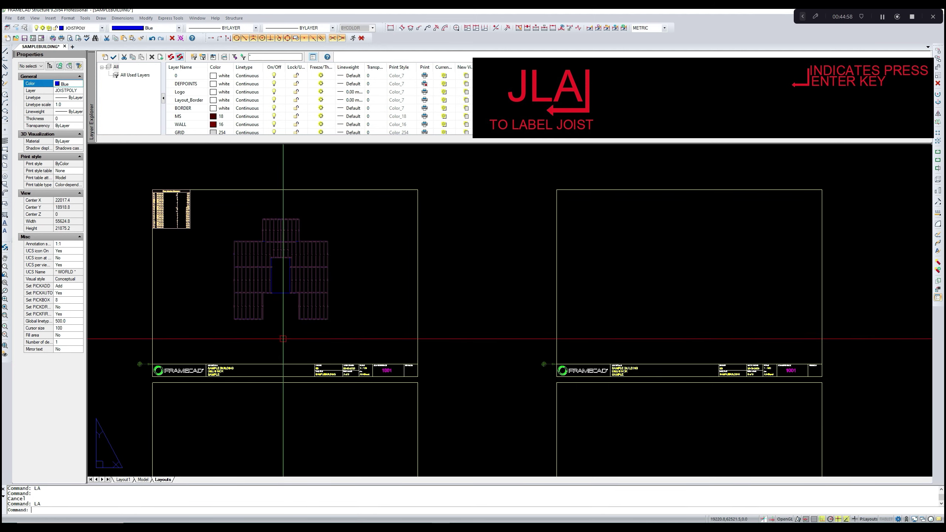
left_click(272, 347)
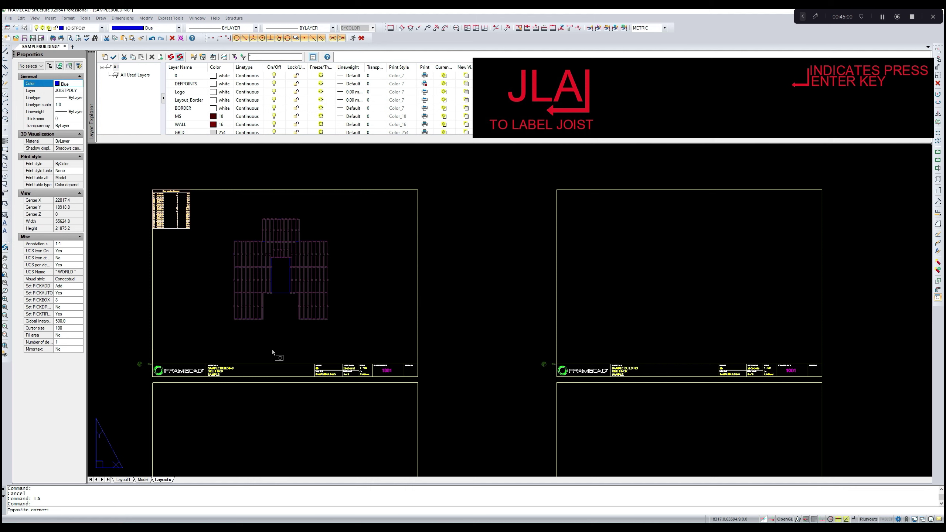
key("Escape")
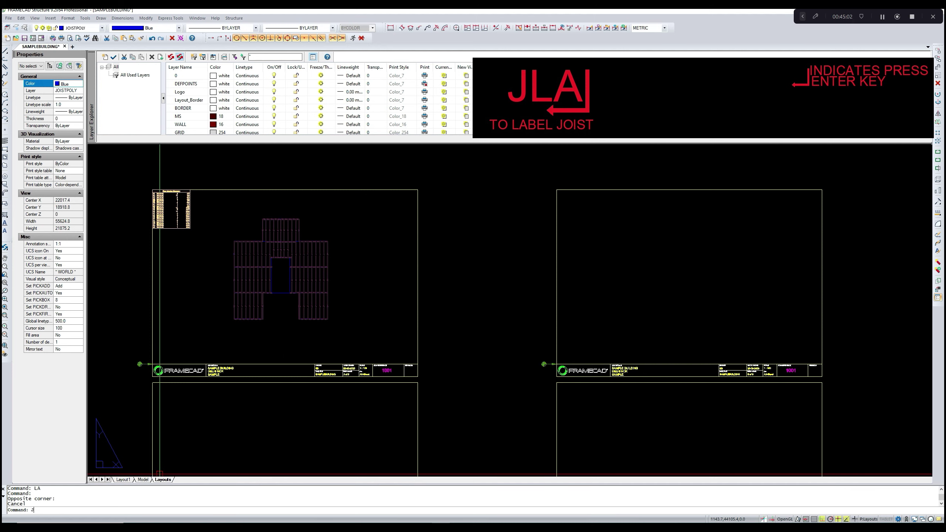
- Label all floor members of the joist layout with the JLA command, using starting number 1
type("JLA")
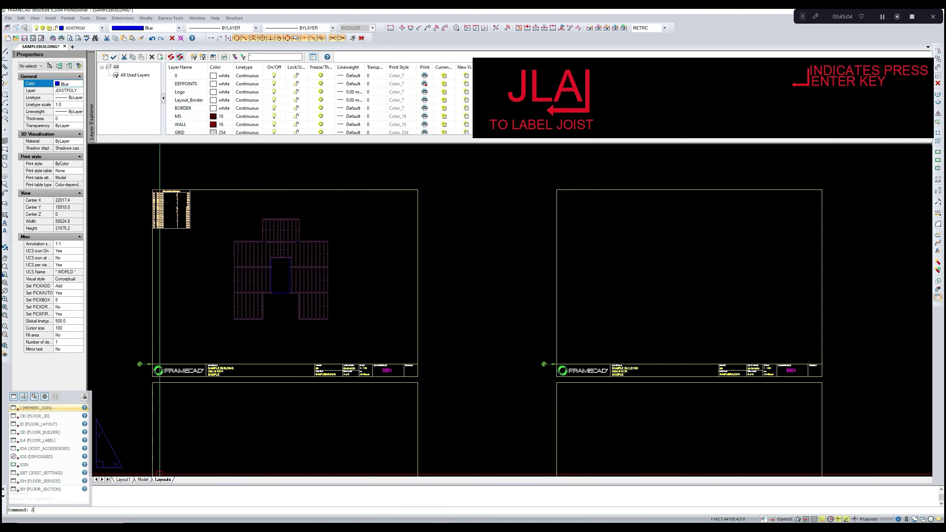
key("Return")
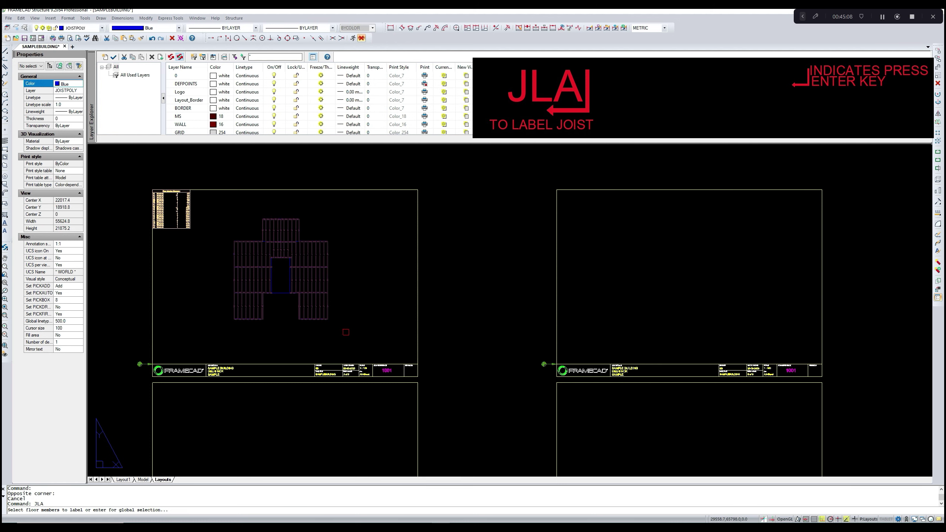
scroll(346, 332, "up", 1)
scroll(342, 334, "up", 1)
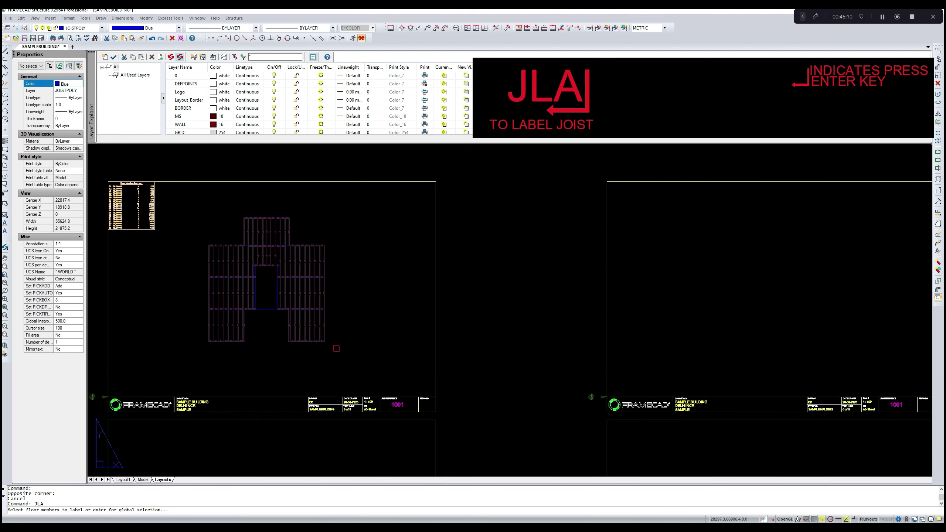
left_click(344, 356)
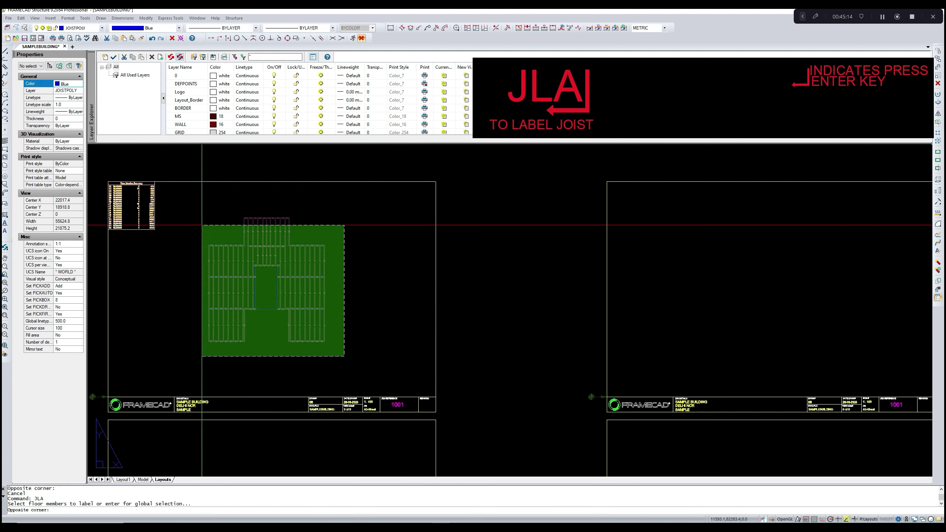
left_click(204, 220)
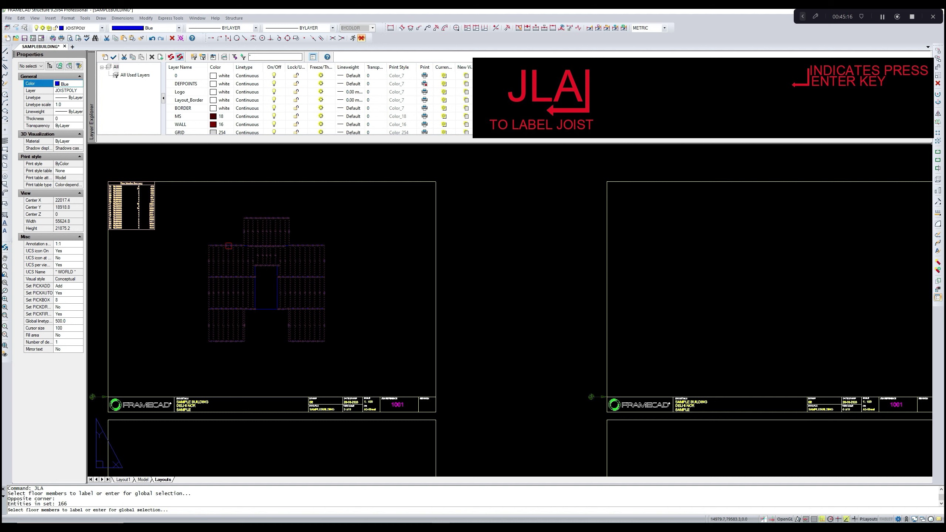
key("Return")
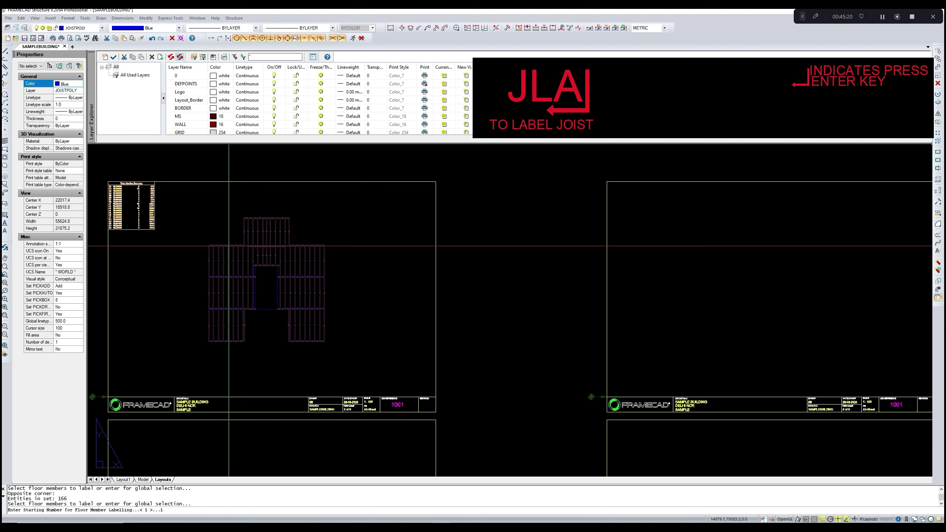
key("Return")
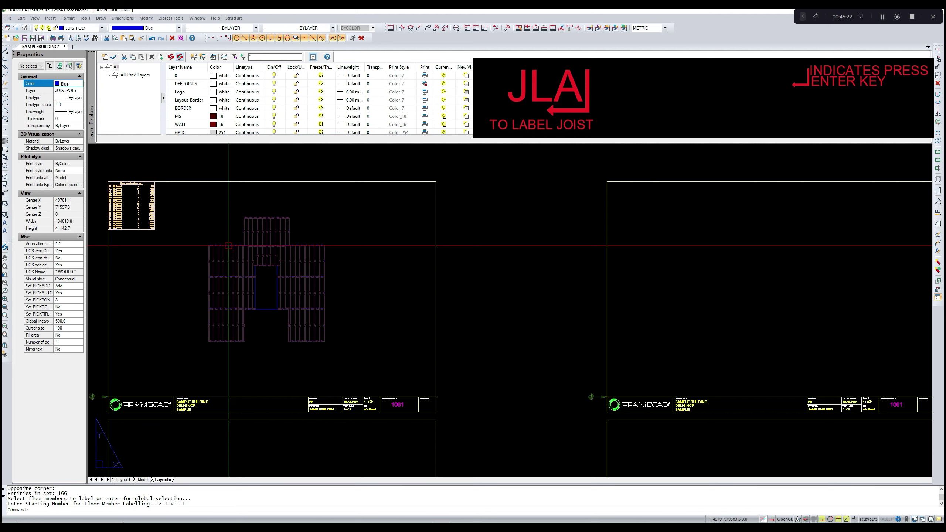
- Examine the joist layout's member labels around the projecting bay and the stairwell opening
scroll(229, 246, "up", 5)
scroll(264, 267, "up", 3)
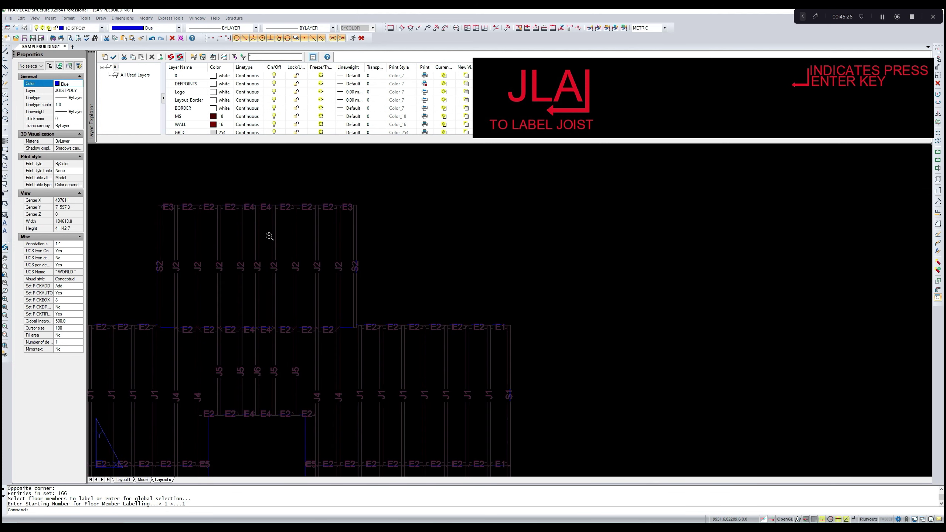
scroll(285, 217, "down", 2)
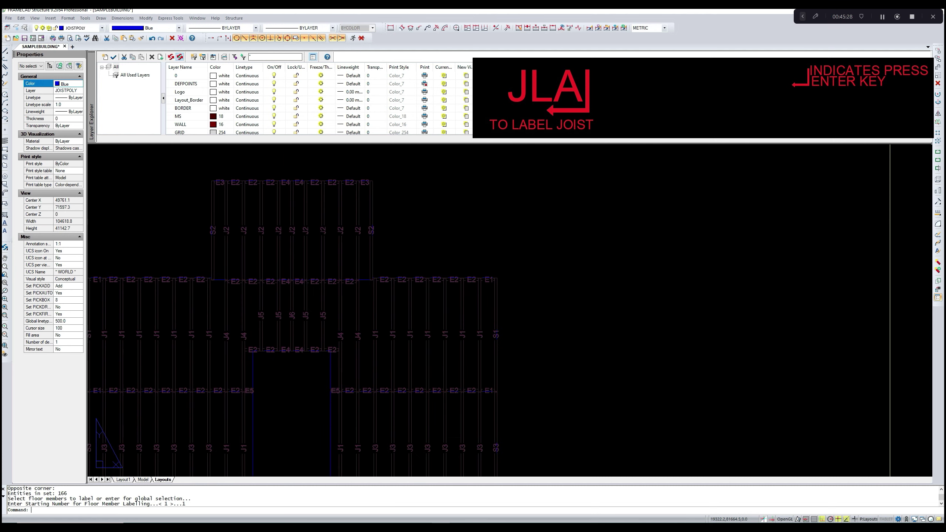
scroll(291, 212, "up", 2)
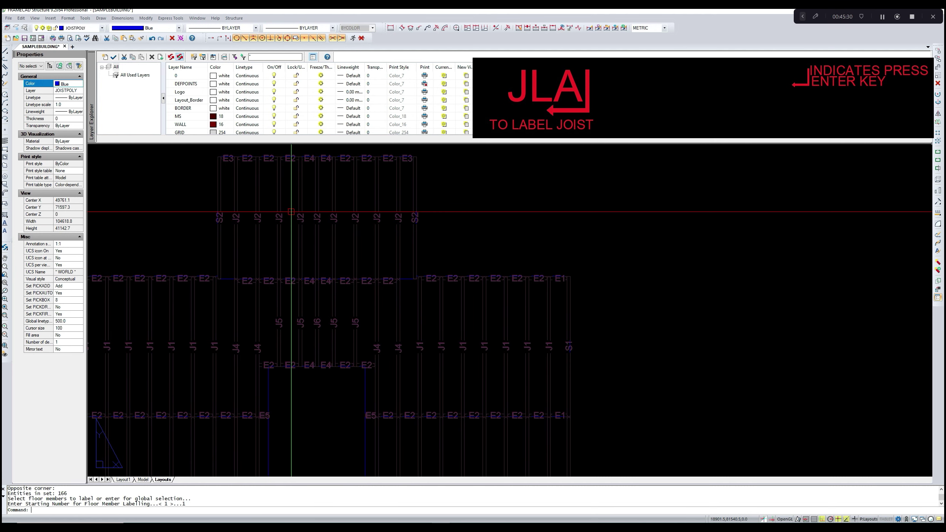
middle_click_drag(269, 256, 299, 235)
scroll(298, 235, "up", 4)
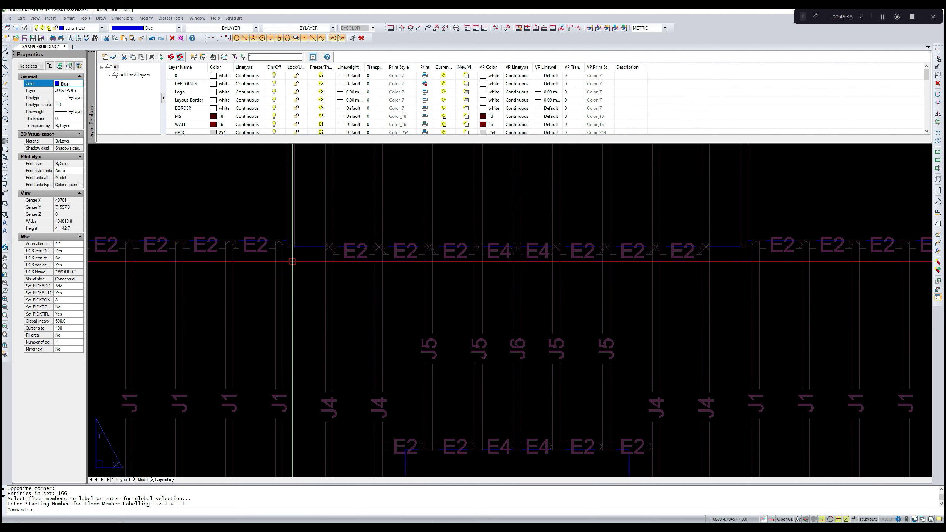
type("op")
key("Return")
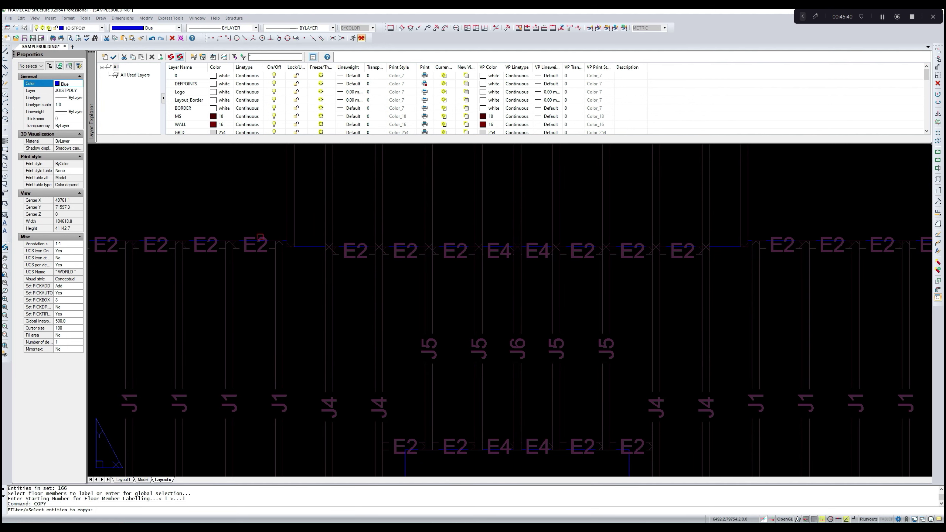
left_click(253, 250)
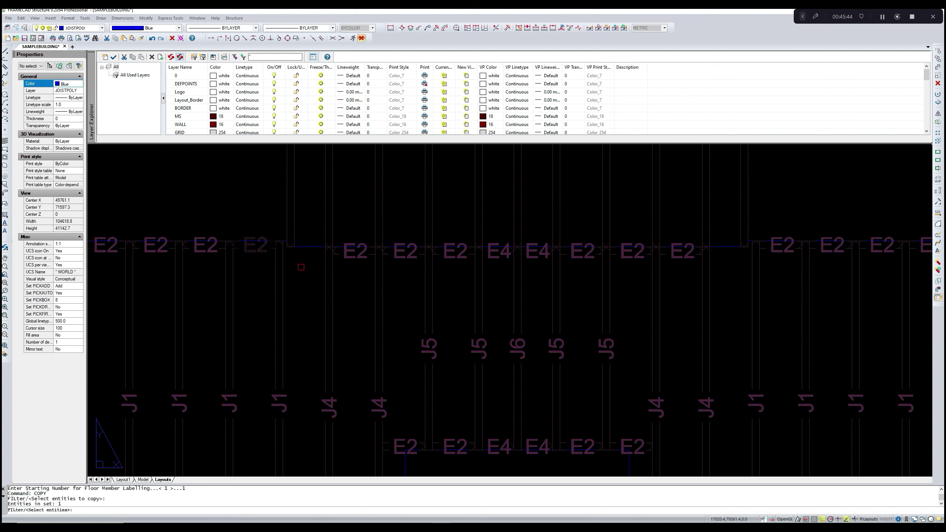
key("Escape")
- Copy the nearest E2 label into the unlabelled end space at the left corner of the projecting bay
type("copy")
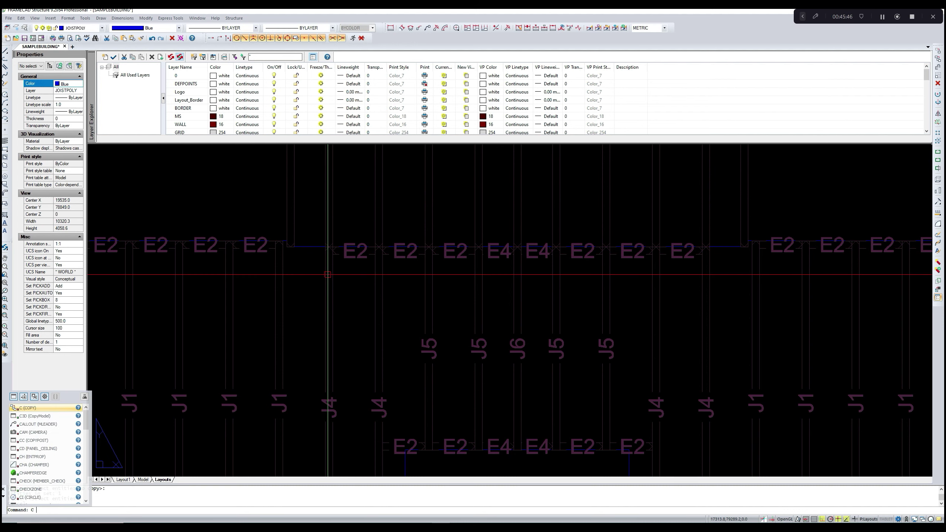
key("Return")
left_click(357, 255)
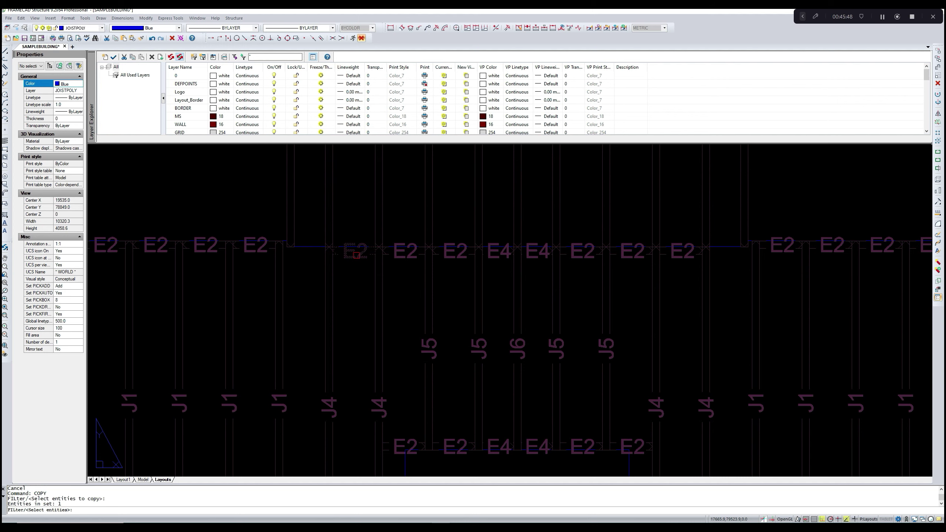
key("Return")
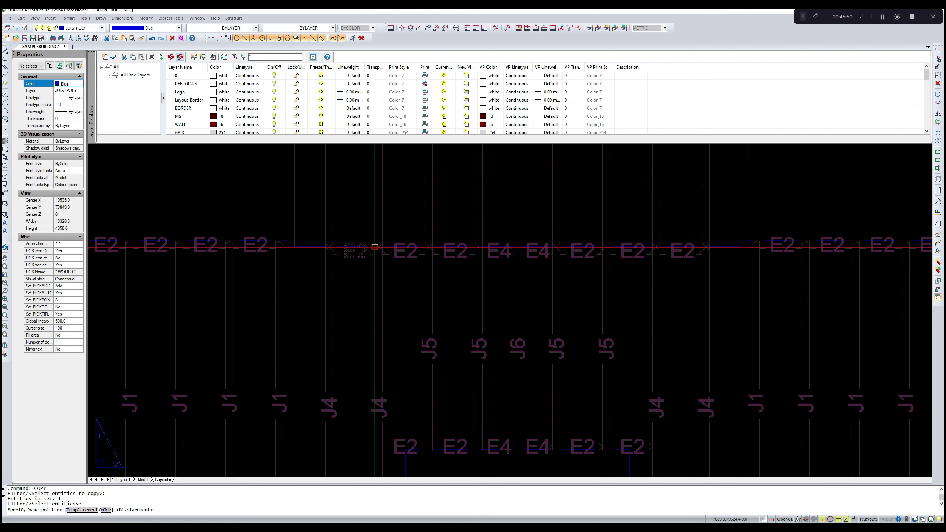
left_click(374, 247)
scroll(321, 245, "up", 3)
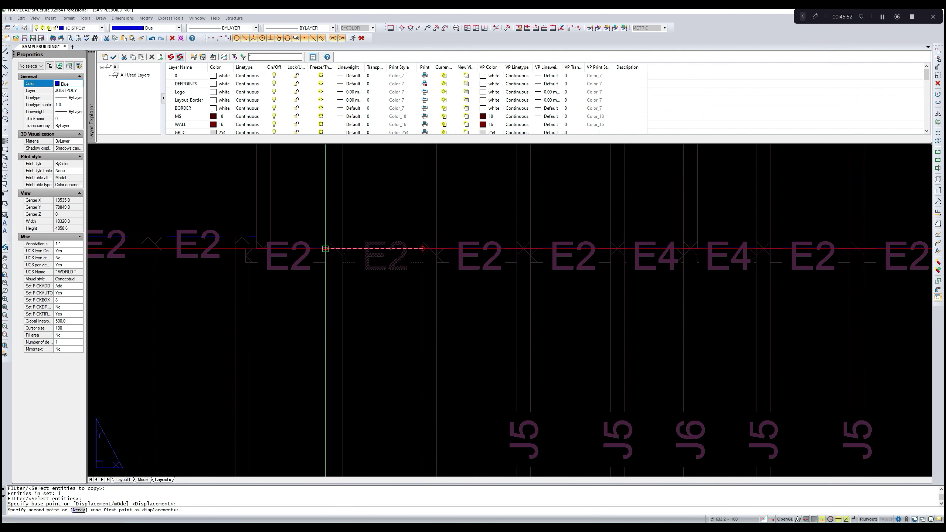
scroll(329, 249, "up", 3)
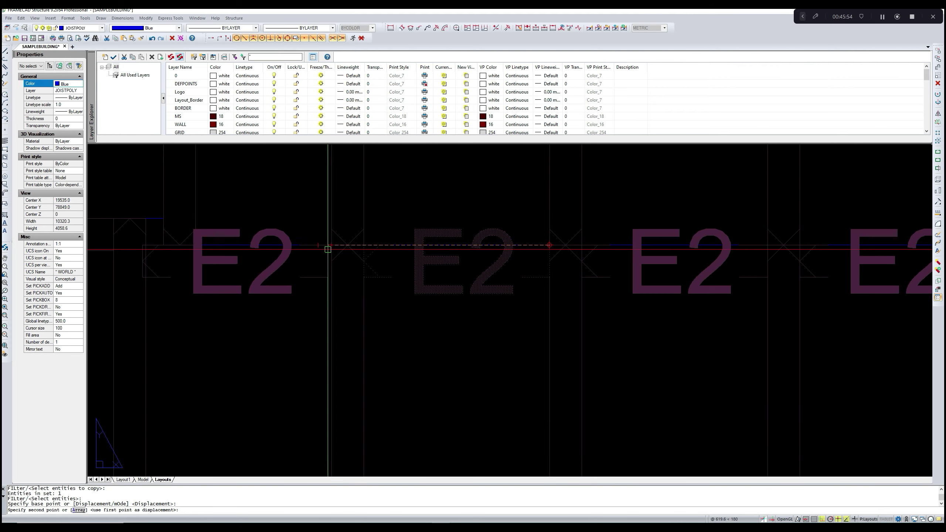
left_click(331, 246)
scroll(320, 261, "down", 5)
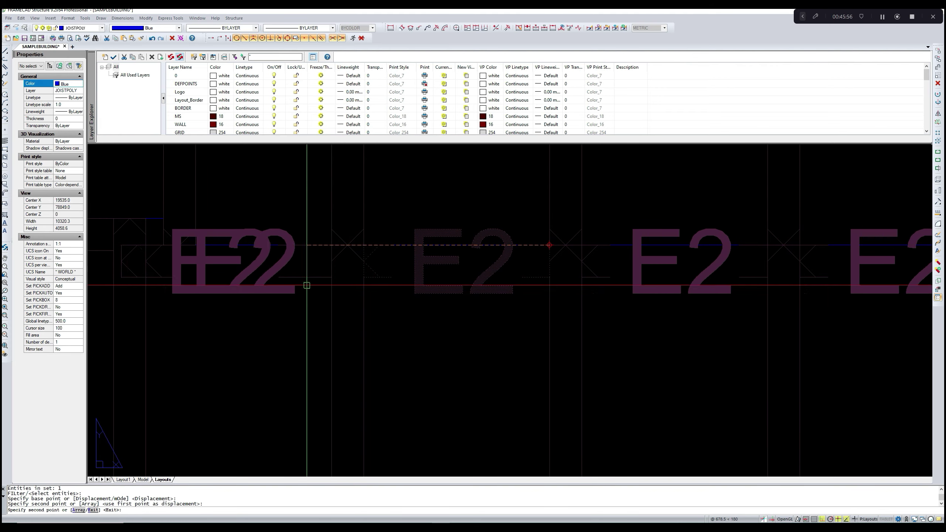
key("Escape")
- Copy the last E2 label of the bay's lower edge into the unlabelled end space at its right corner
middle_click_drag(424, 315, 244, 311)
middle_click_drag(475, 311, 414, 321)
scroll(414, 320, "up", 2)
type("COPY")
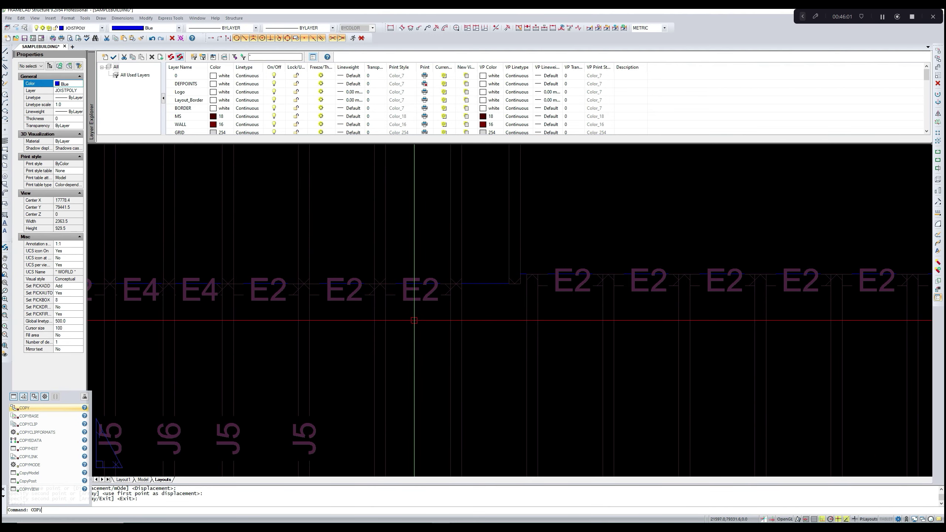
key("Return")
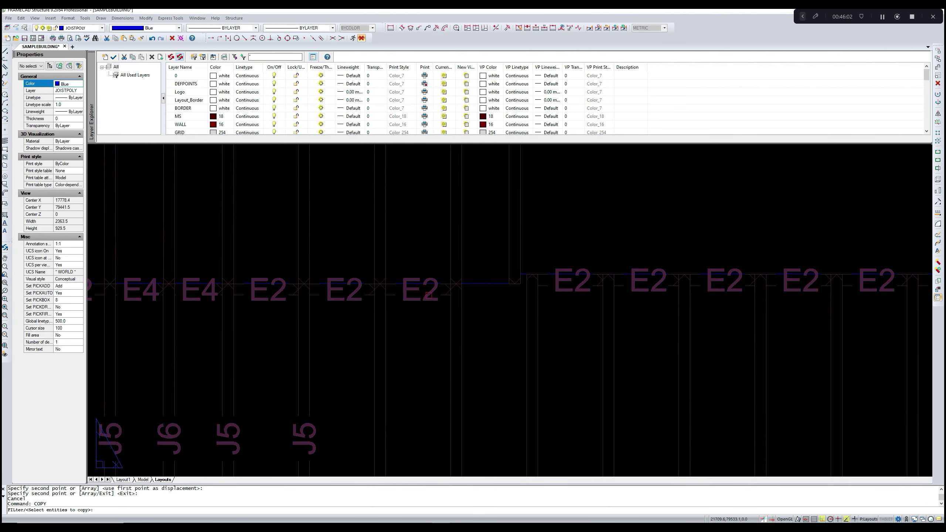
left_click(426, 296)
key("Return")
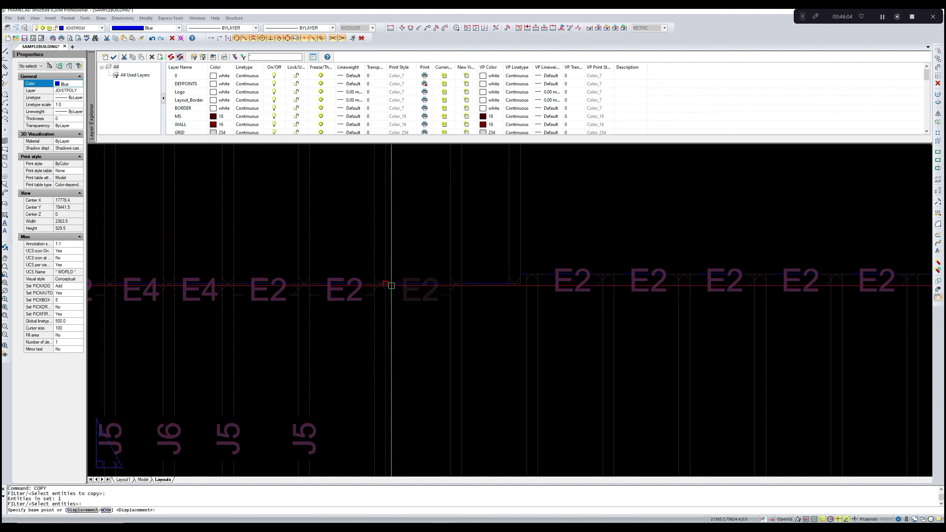
left_click(388, 284)
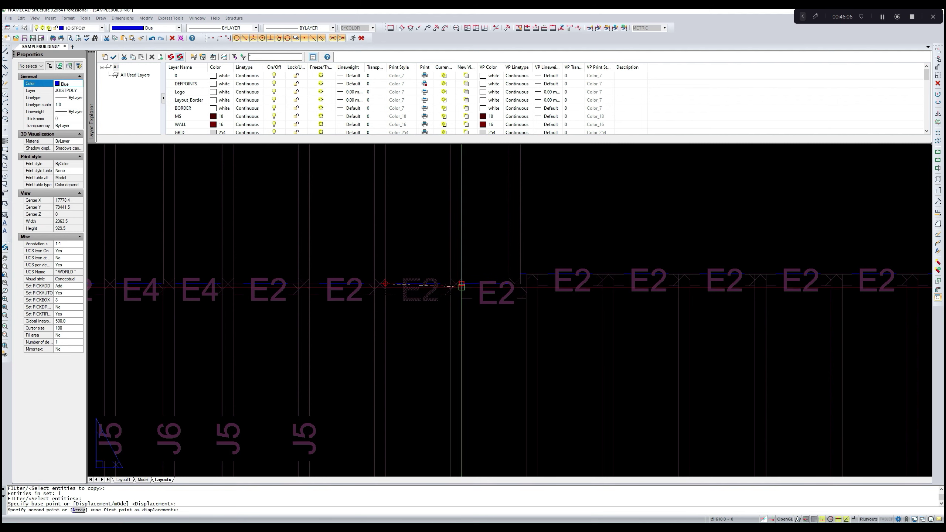
left_click(461, 283)
key("Return")
scroll(484, 306, "down", 5)
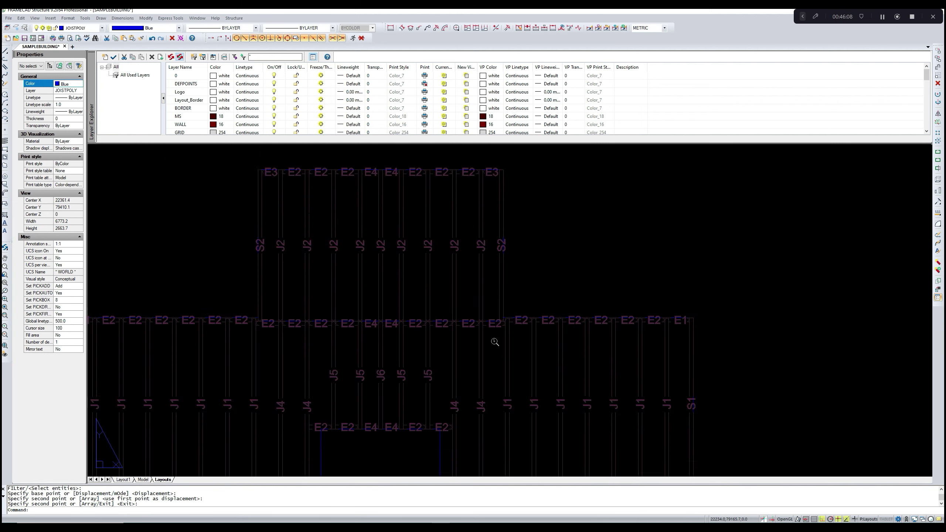
middle_click_drag(472, 325, 467, 285)
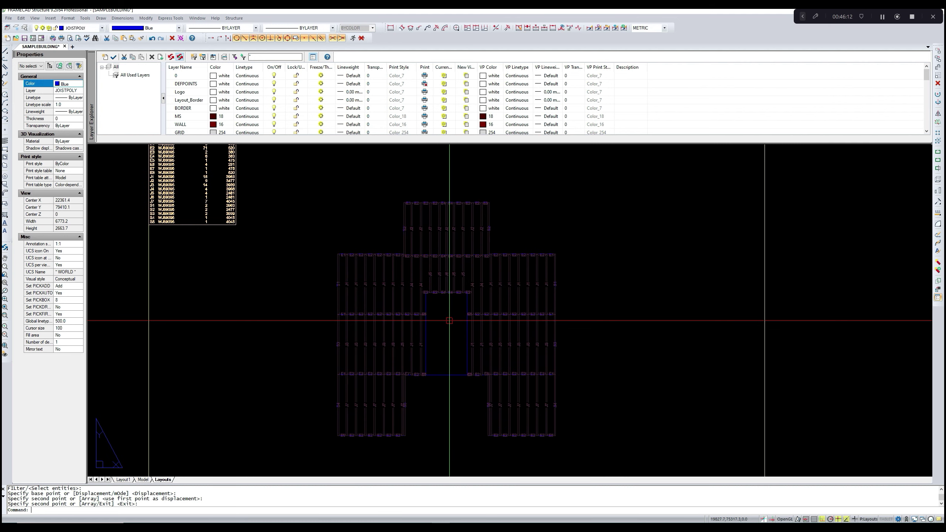
- List one floor joist with the LI command and examine its material information in the Floor Member Editor
mouse_move(449, 320)
middle_mouse_down()
mouse_move(423, 319)
mouse_move(445, 334)
middle_mouse_up()
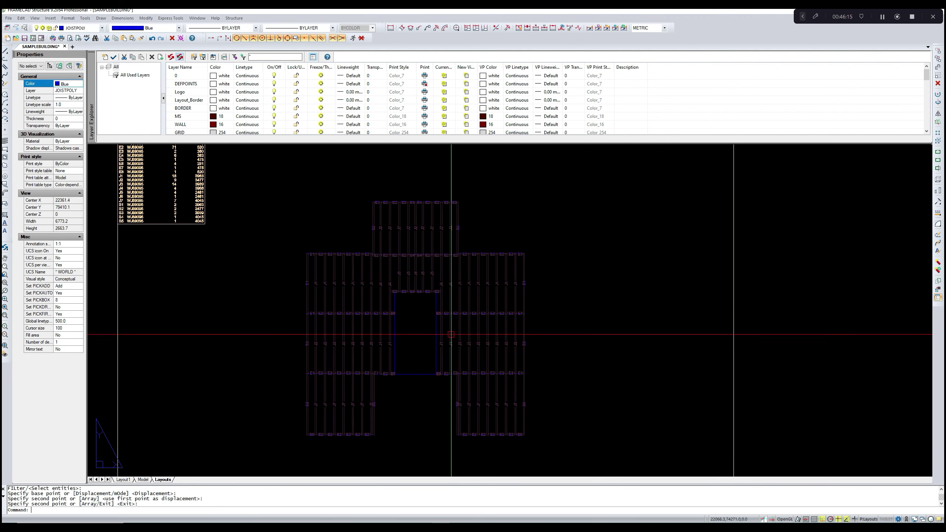
key("Return")
left_click(488, 354)
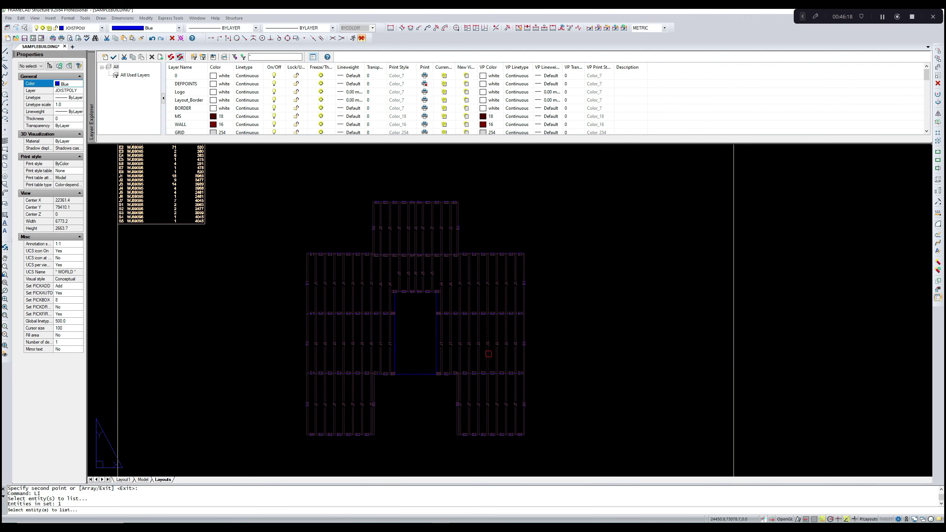
key("Return")
left_click_drag(518, 241, 516, 273)
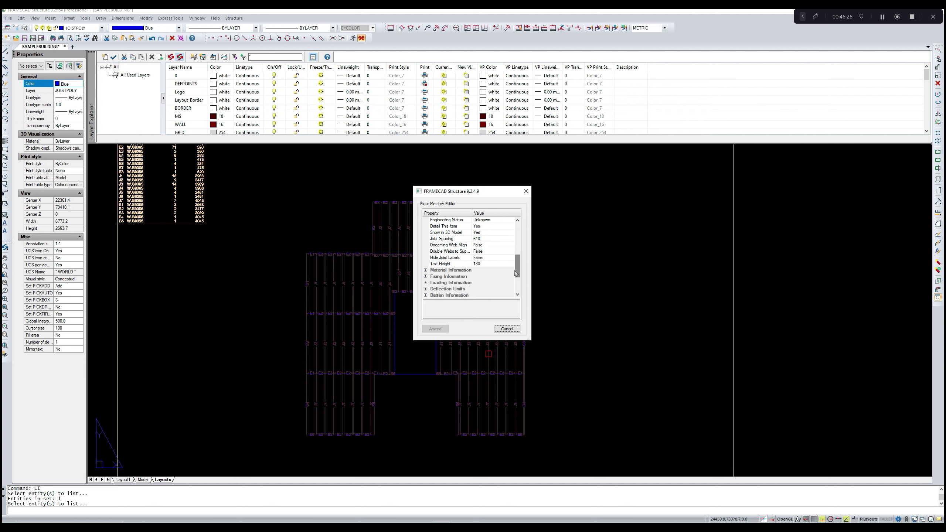
double_click(432, 271)
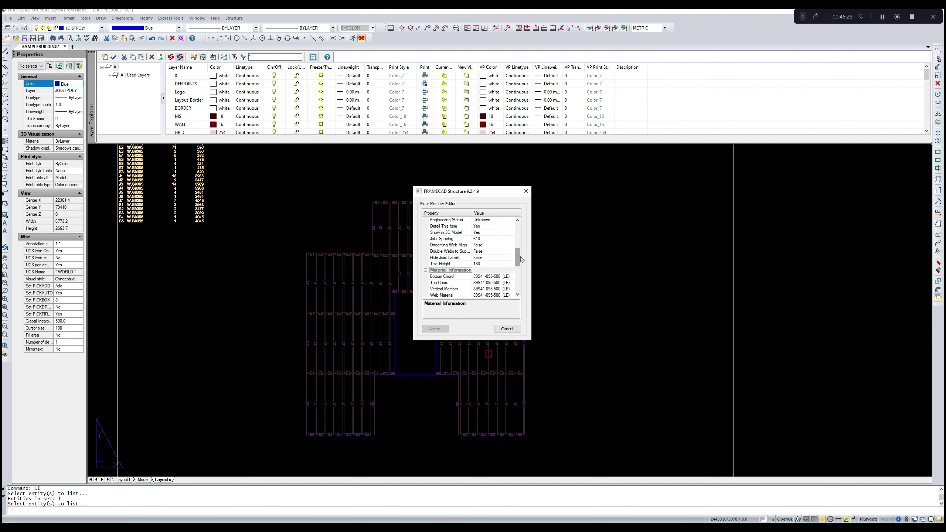
scroll(520, 264, "down", 1)
left_click_drag(520, 264, 518, 268)
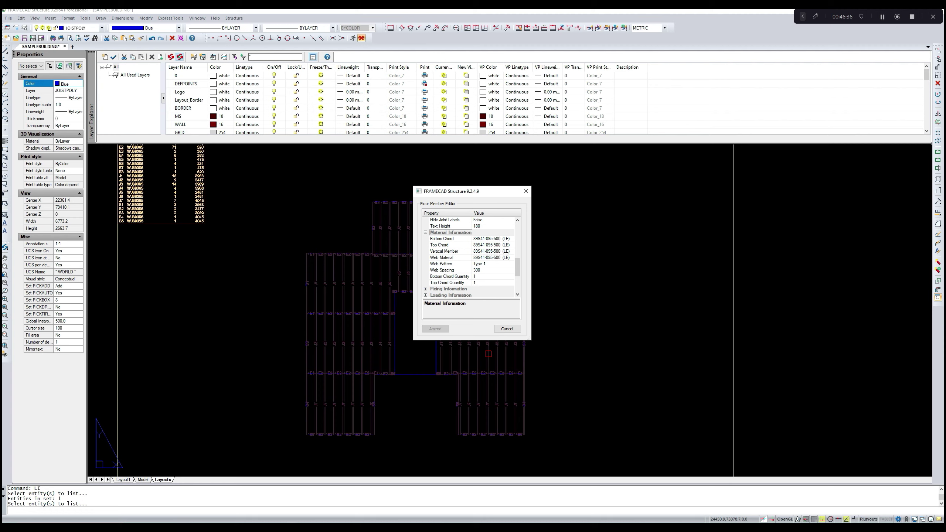
- Switch to Paint to compare the two C-section orientation sketches, and return to close the joist's Floor Member Editor without amending it
key("alt+Tab")
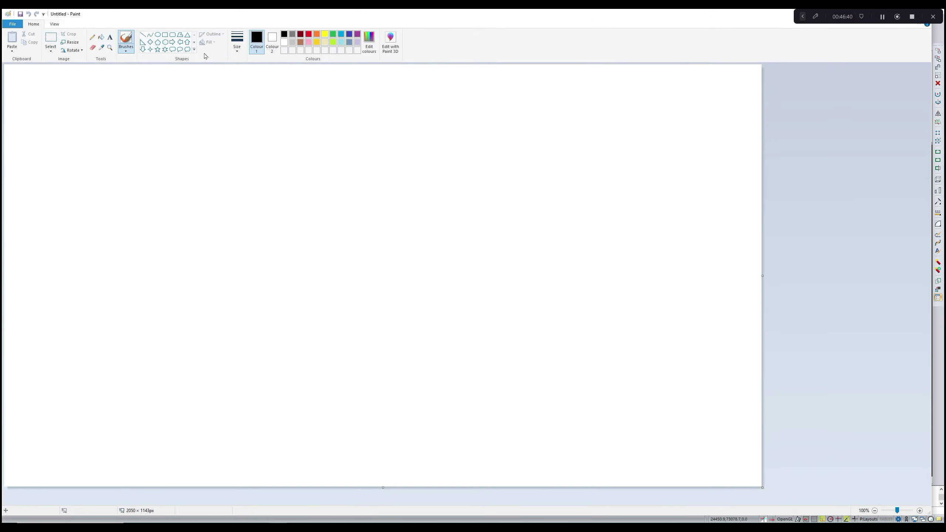
left_click(883, 17)
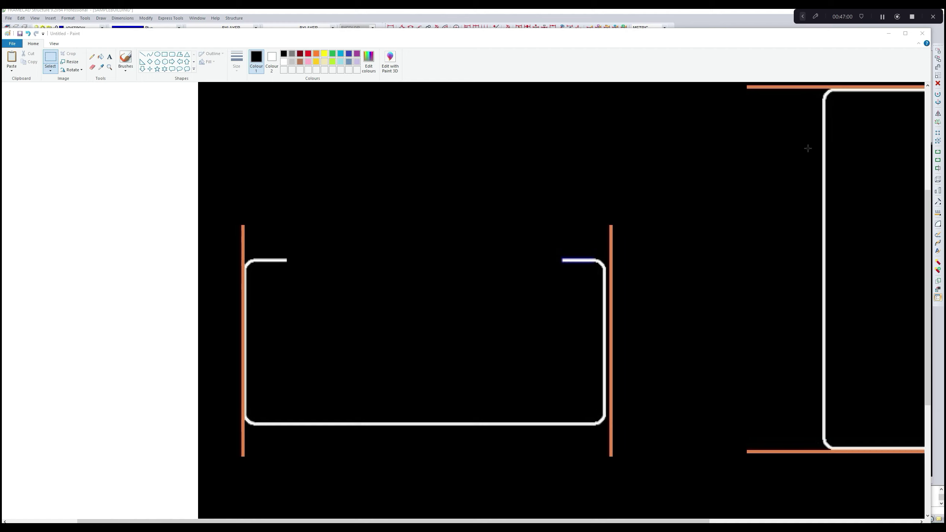
left_click_drag(659, 521, 817, 521)
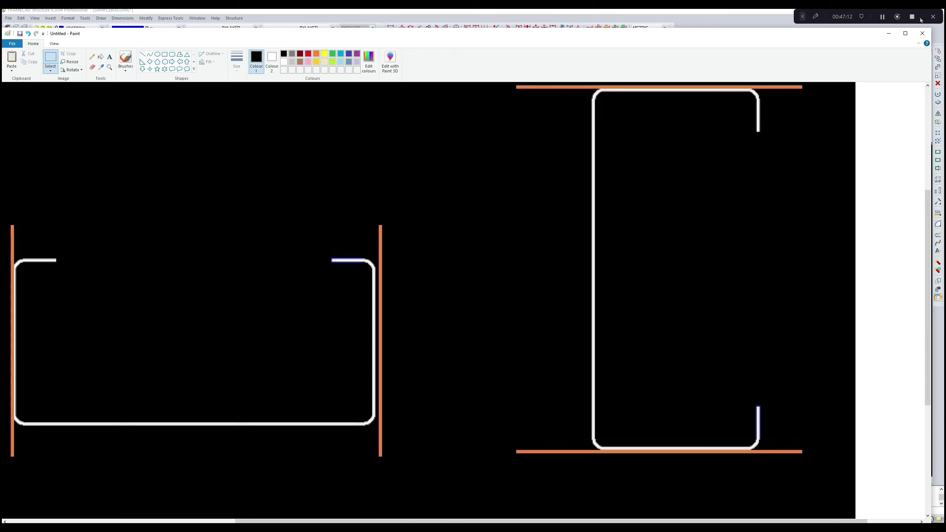
left_click(882, 17)
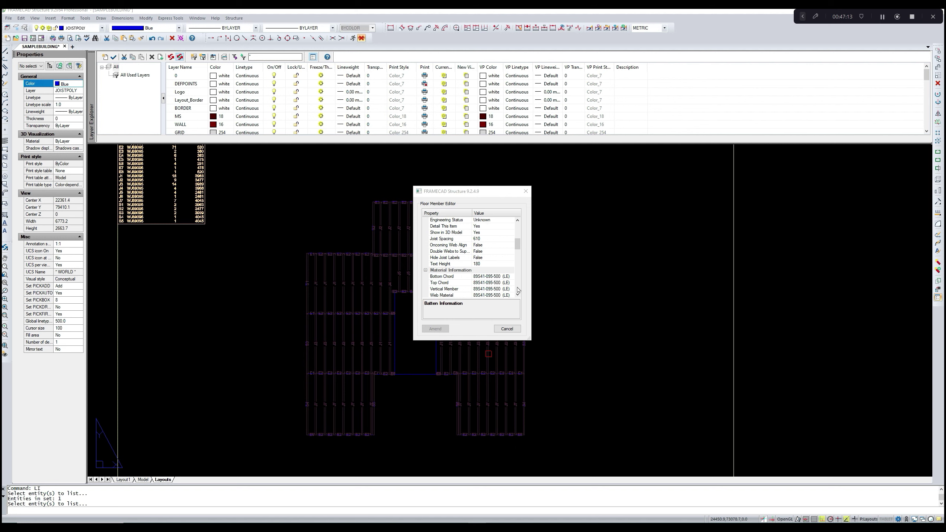
left_click_drag(518, 244, 517, 255)
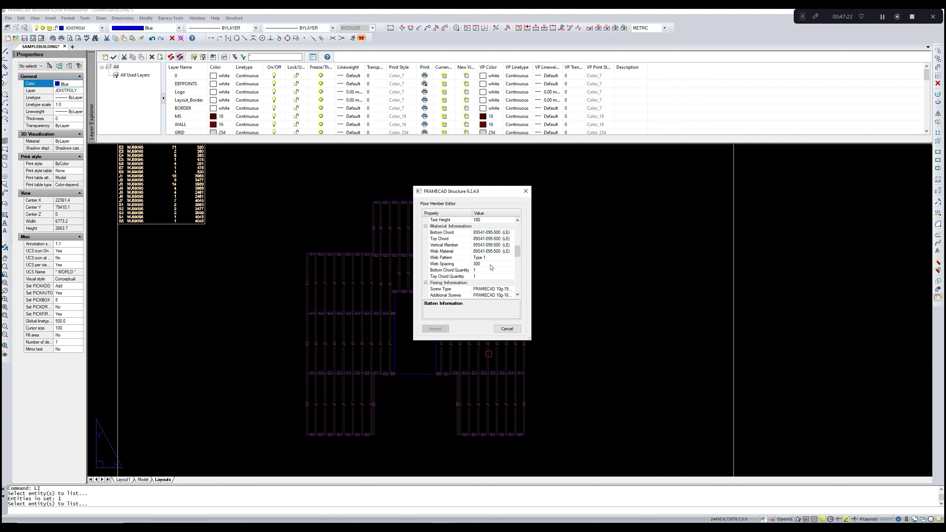
left_click(526, 191)
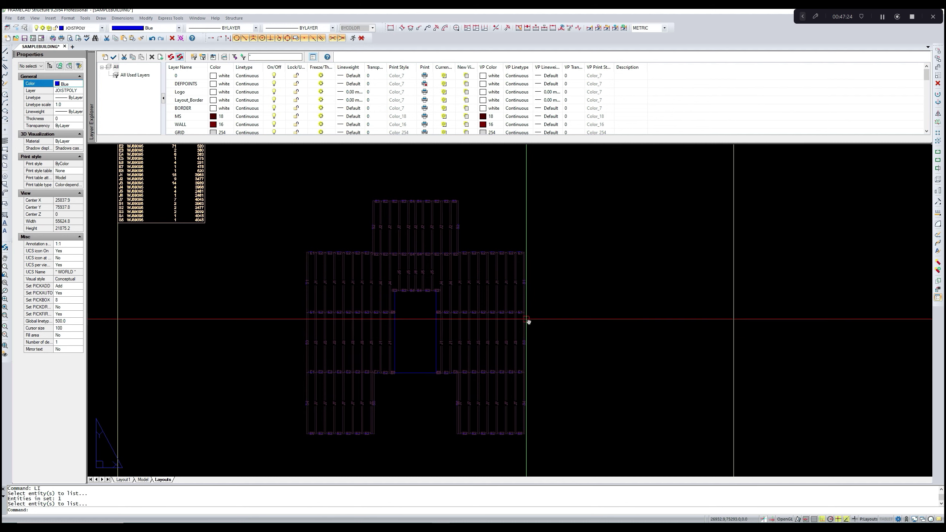
- List all members of the joist layout with the LI command and amend their web spacing to 350
type("Li")
key("Return")
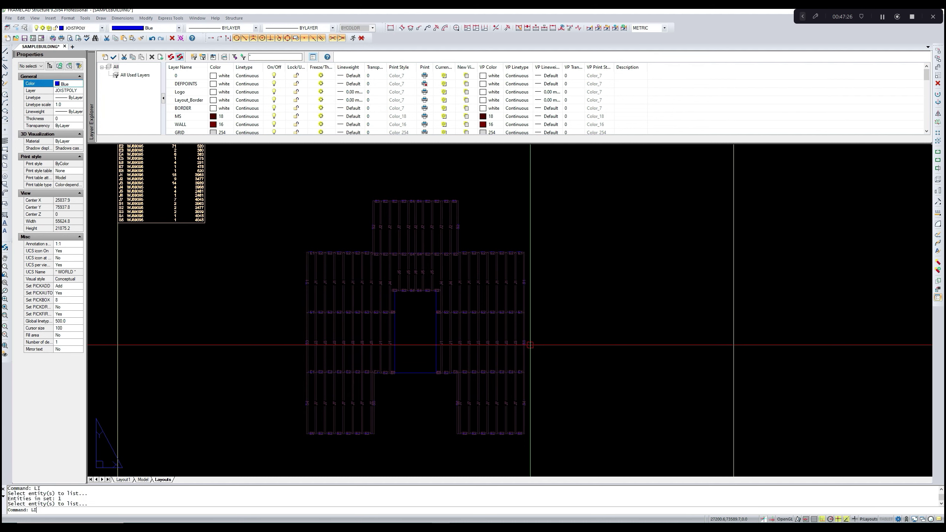
left_click(525, 384)
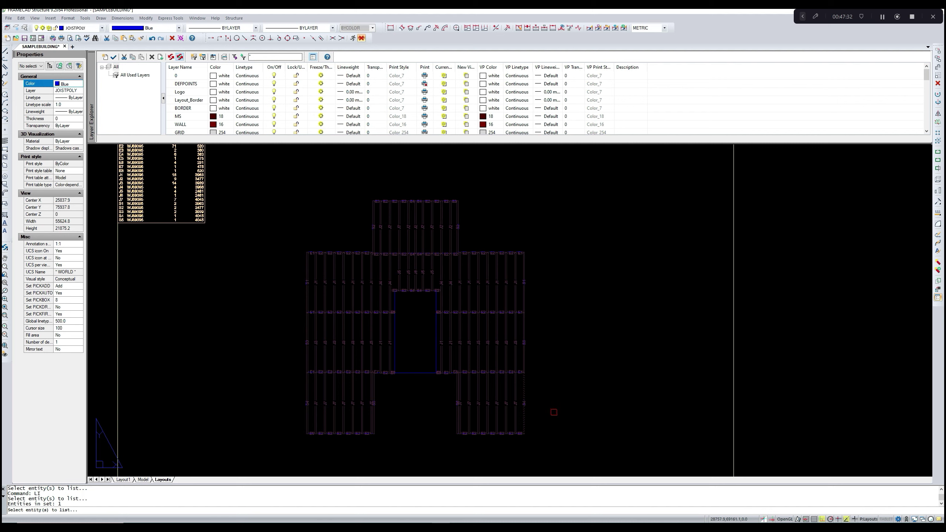
left_click(549, 432)
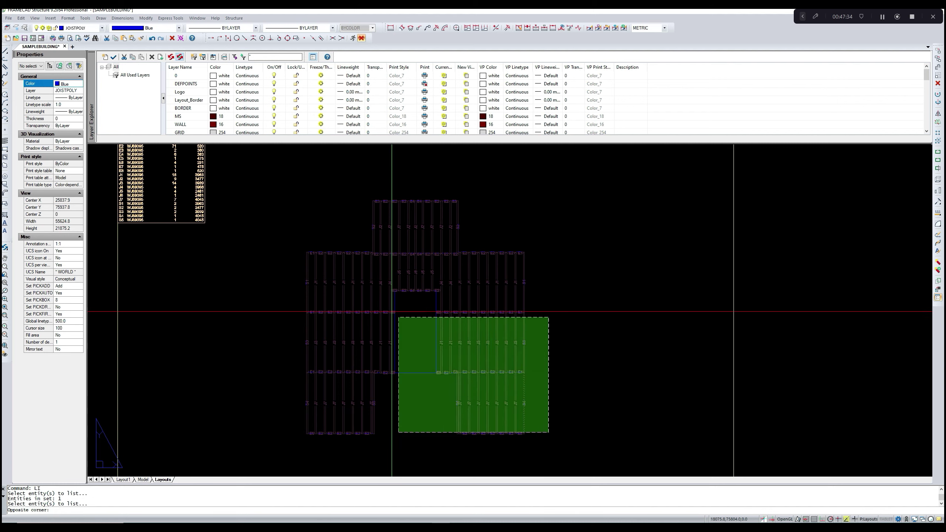
left_click(290, 192)
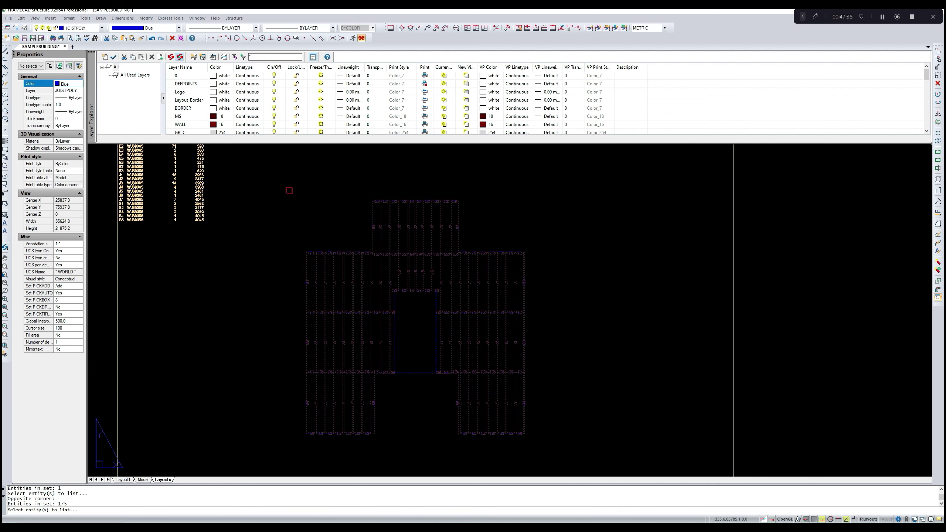
key("Return")
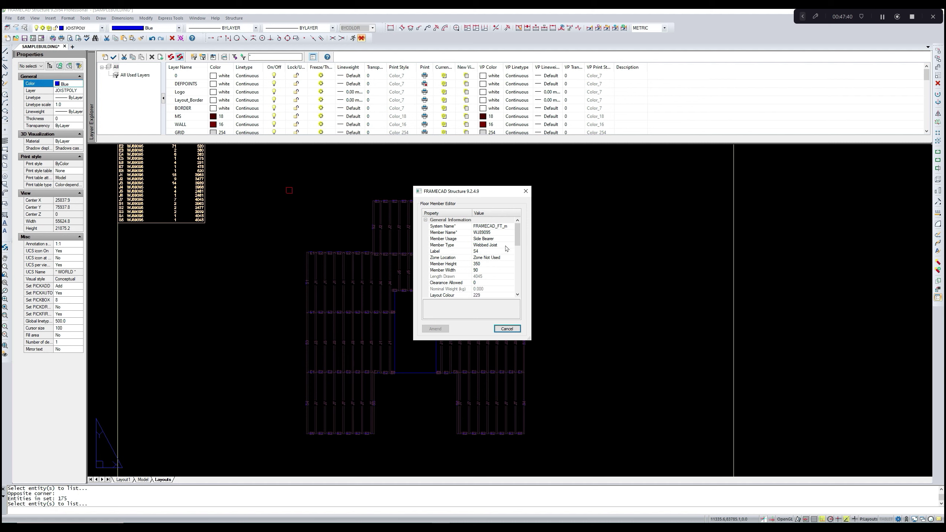
mouse_move(517, 245)
left_mouse_down()
mouse_move(517, 267)
mouse_move(519, 245)
left_mouse_up()
left_click(885, 17)
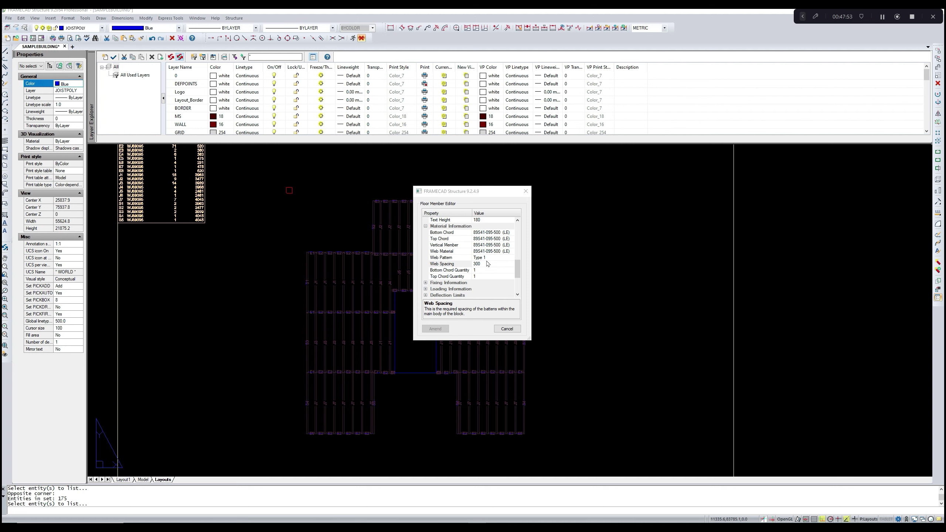
left_click(487, 263)
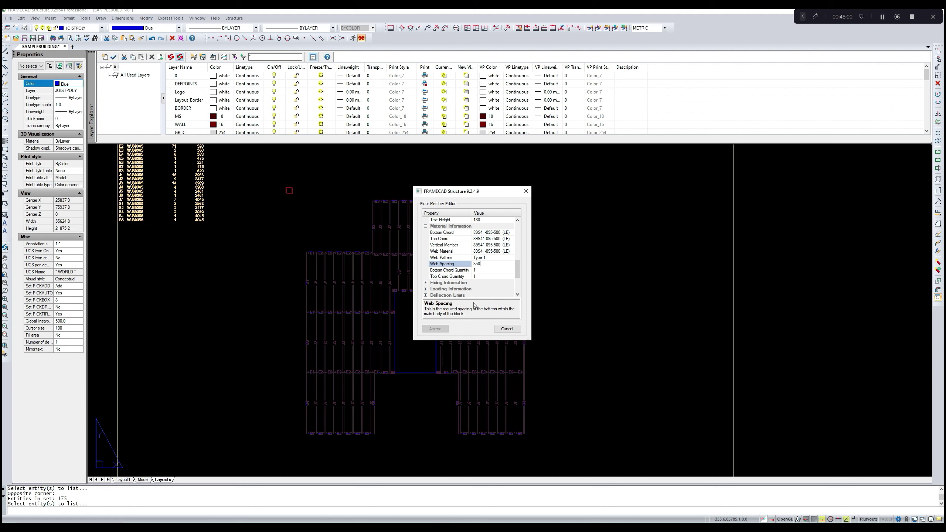
key("Return")
left_click(436, 329)
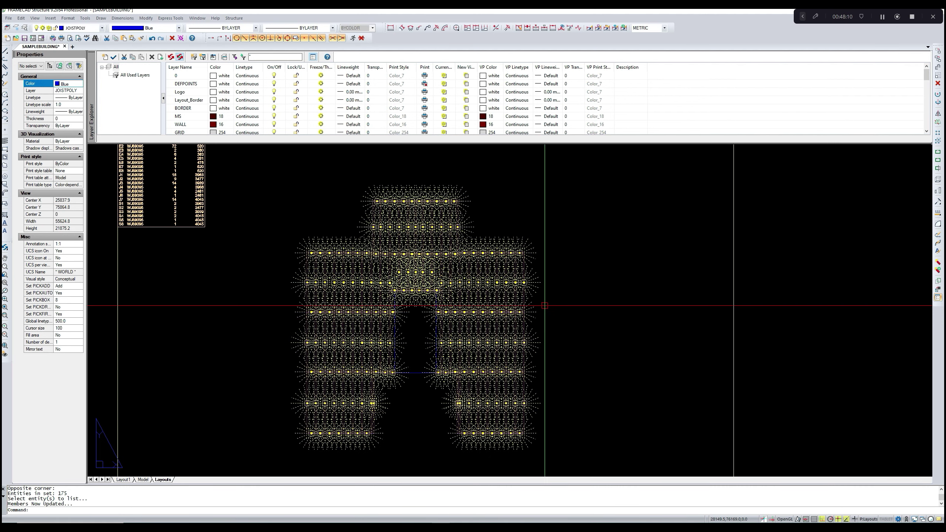
scroll(545, 305, "down", 5)
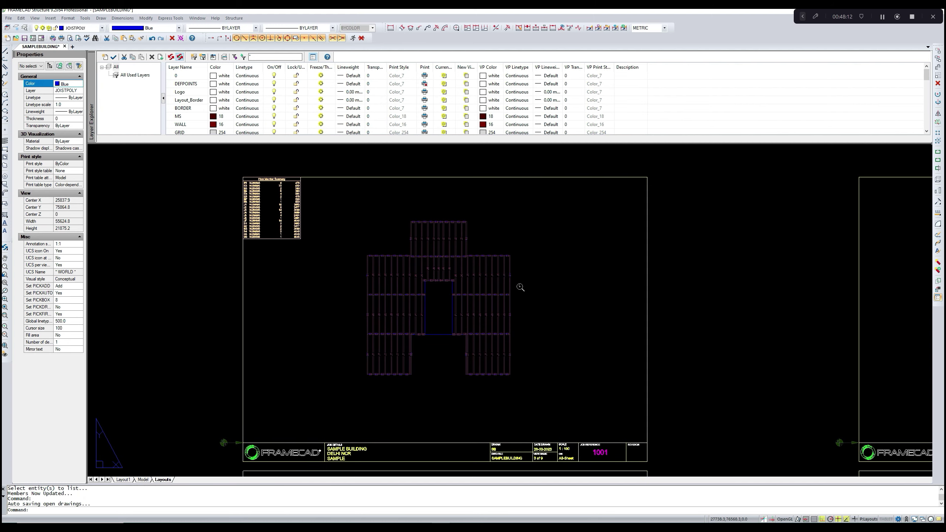
middle_click_drag(555, 292, 510, 289)
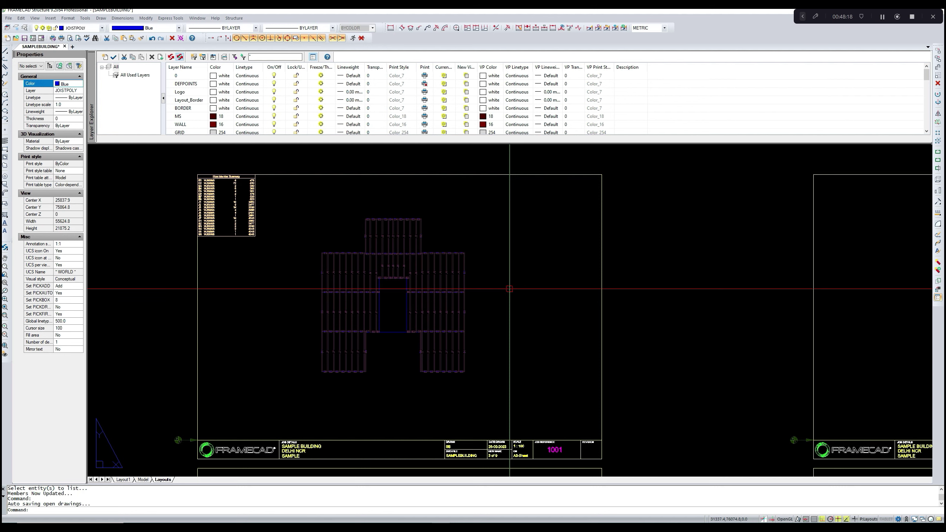
scroll(510, 289, "down", 2)
middle_click_drag(509, 289, 479, 274)
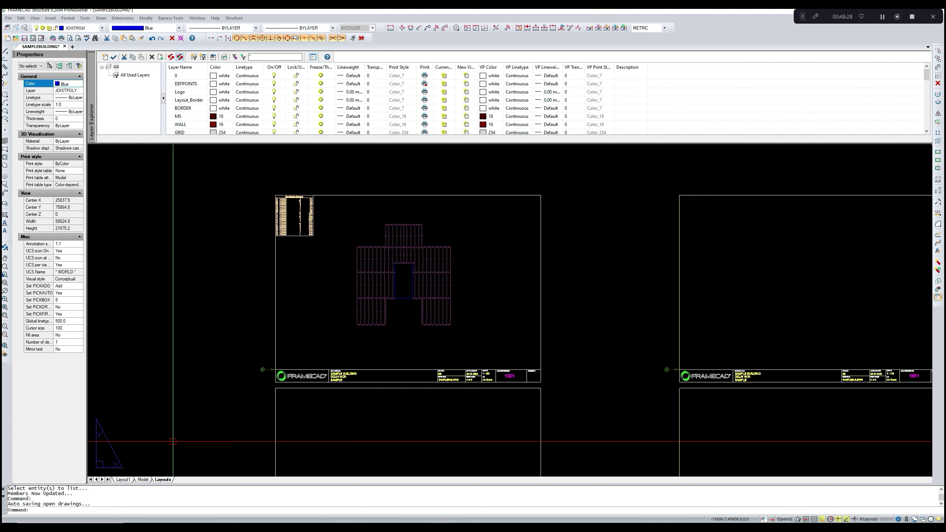
scroll(173, 441, "down", 2)
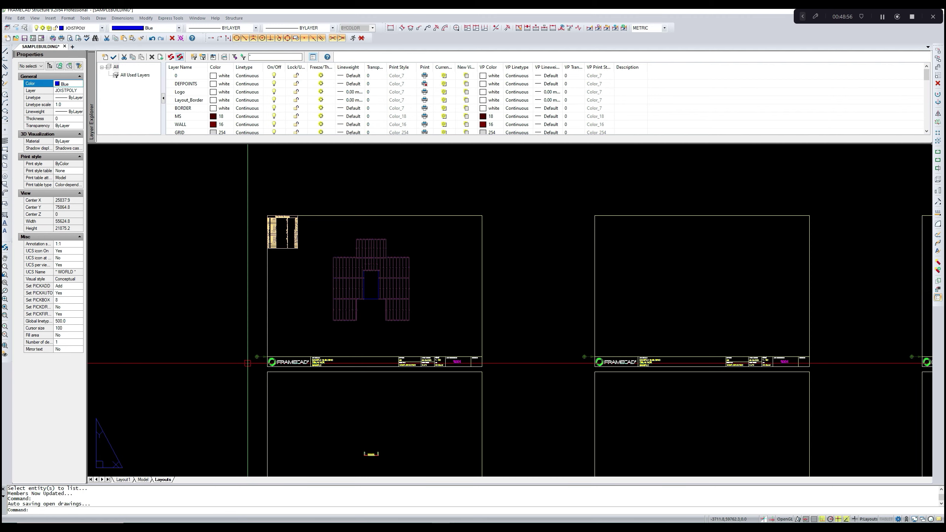
middle_click_drag(259, 364, 254, 358)
scroll(310, 321, "up", 4)
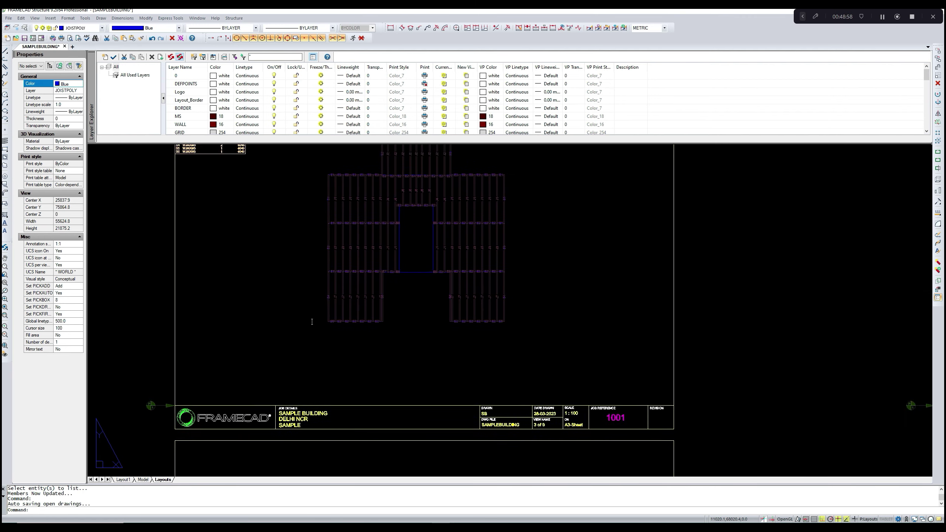
middle_click_drag(308, 323, 324, 240)
scroll(324, 241, "down", 3)
middle_click_drag(370, 319, 387, 235)
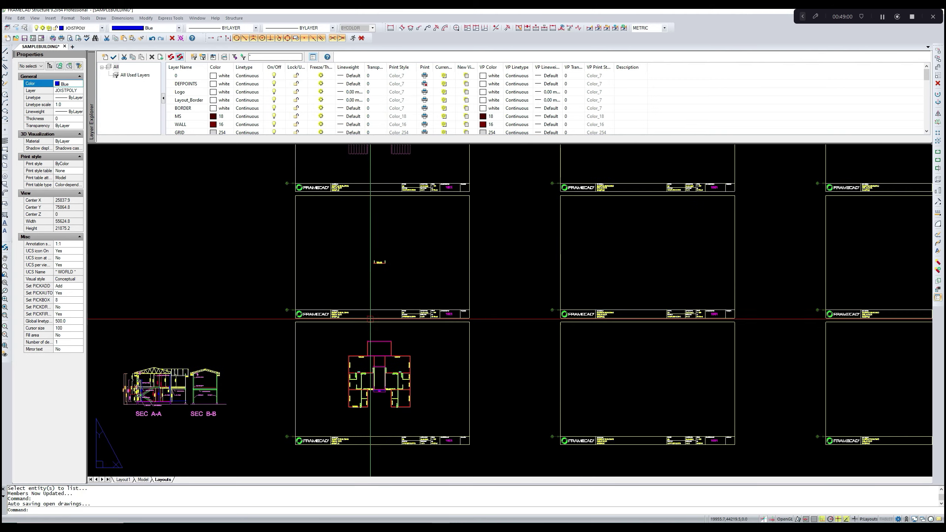
scroll(369, 358, "up", 3)
scroll(370, 359, "up", 5)
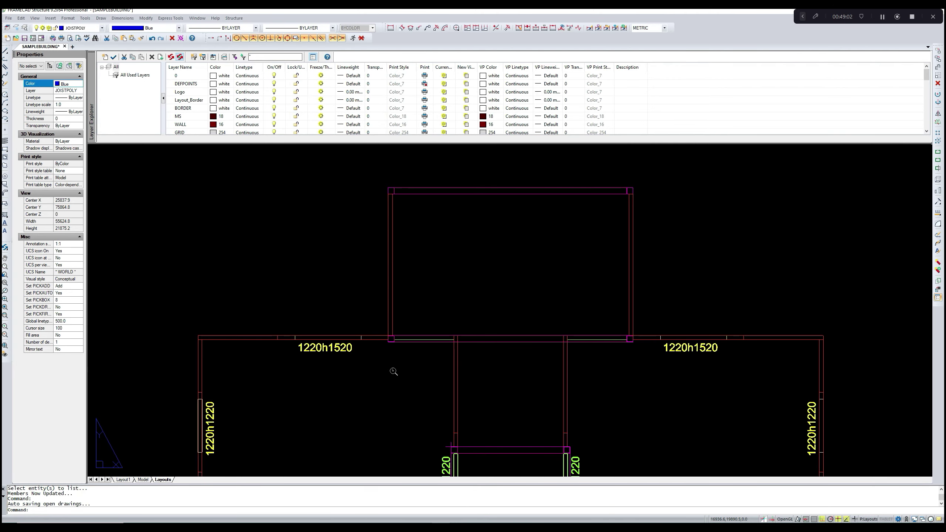
type("COPY")
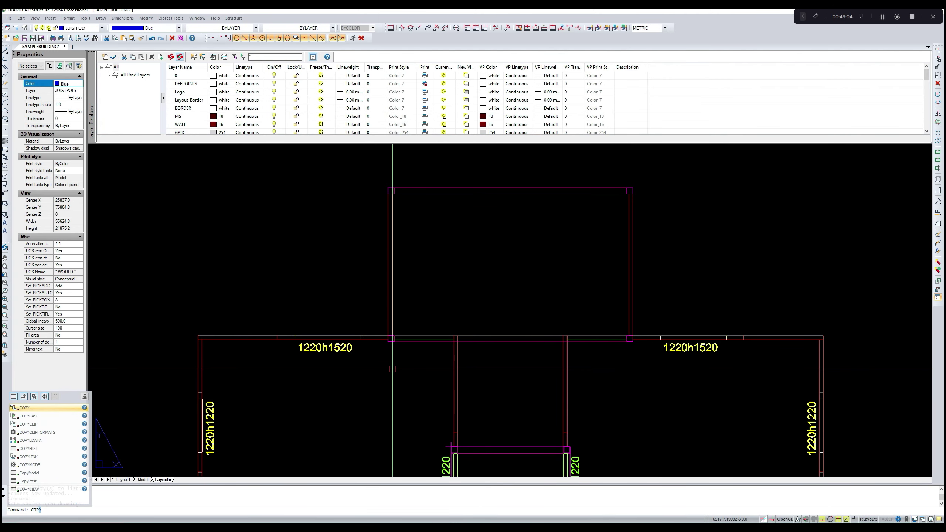
key("Return")
scroll(386, 336, "up", 4)
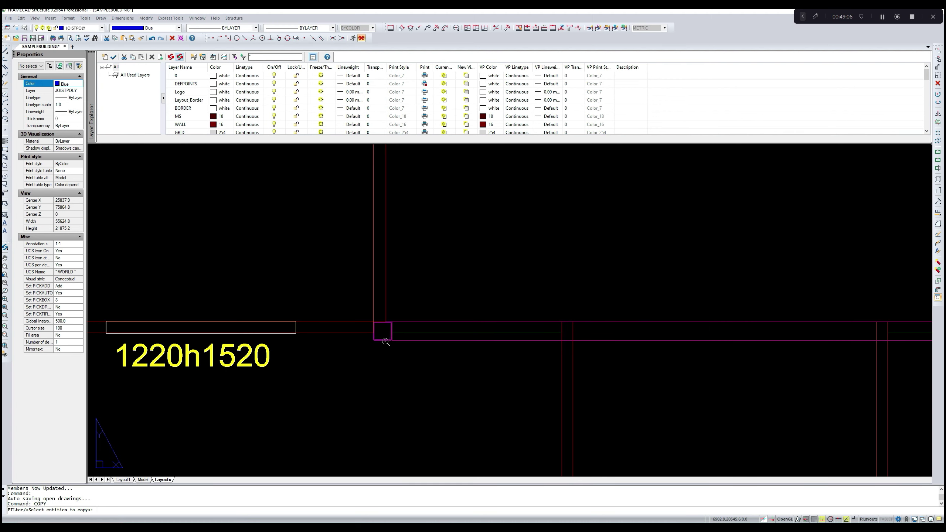
left_click(385, 340)
scroll(384, 341, "down", 3)
middle_click_drag(422, 269, 395, 342)
scroll(394, 341, "down", 3)
middle_click_drag(403, 294, 395, 325)
scroll(356, 276, "up", 3)
scroll(395, 327, "up", 4)
left_click(397, 327)
scroll(397, 329, "down", 2)
scroll(396, 330, "down", 2)
middle_click_drag(597, 354, 527, 349)
scroll(574, 331, "up", 3)
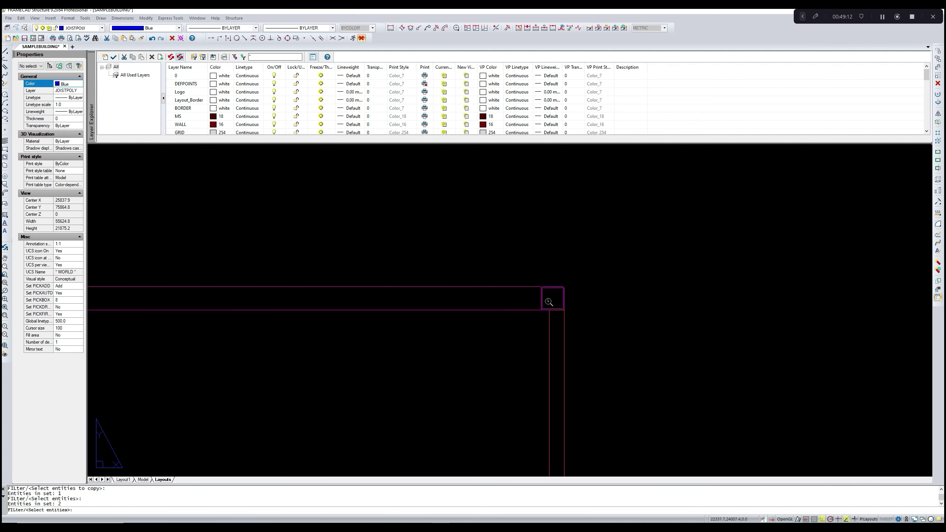
left_click(543, 301)
key("Escape")
scroll(525, 320, "down", 3)
- Start the Copy command and select the square columns at the two upper corners of the floor plan's projecting bay
type("CO")
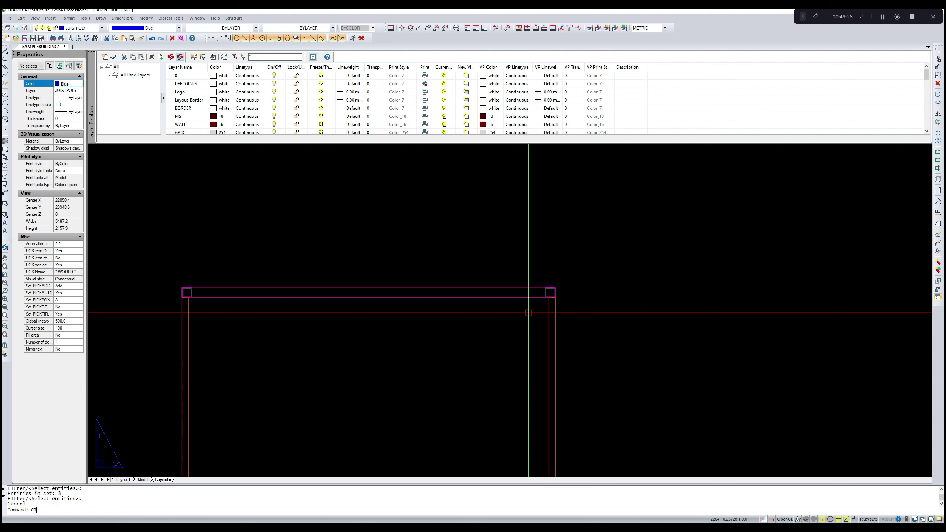
key("Return")
scroll(559, 297, "up", 2)
left_click(545, 298)
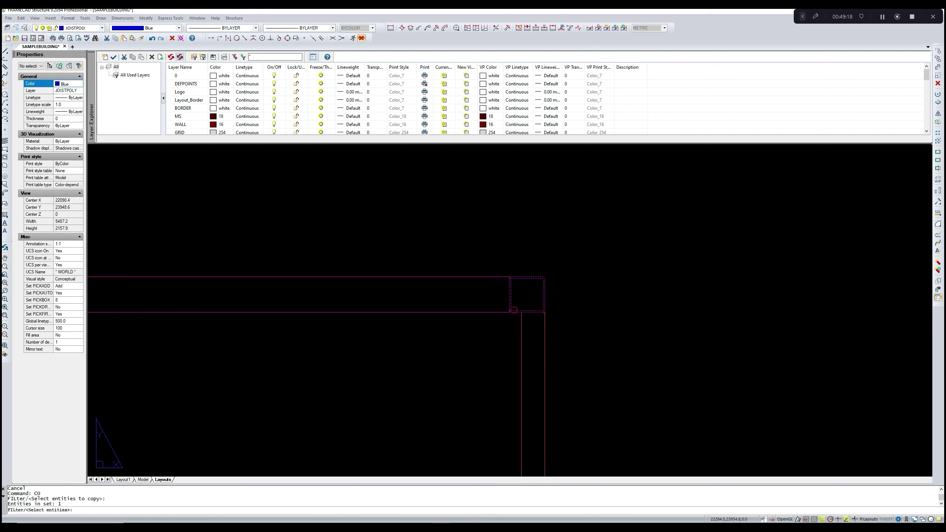
scroll(418, 323, "down", 5)
scroll(354, 298, "up", 3)
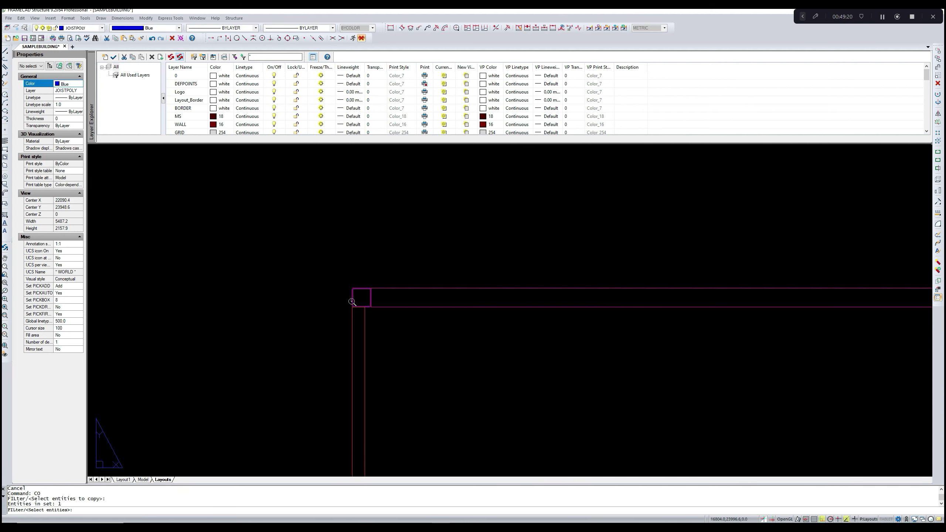
left_click(364, 298)
scroll(388, 327, "down", 3)
scroll(395, 294, "down", 4)
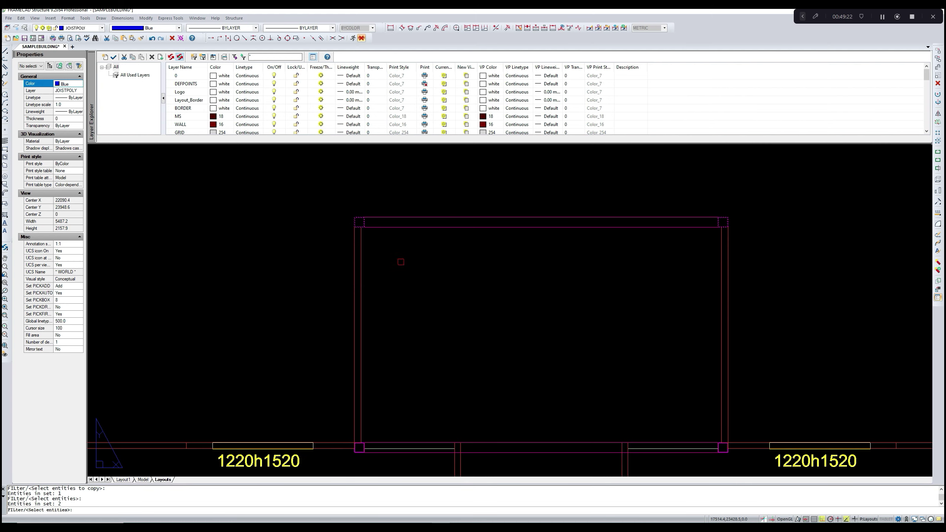
- Add the square columns at the projecting bay's two lower corners to the copy selection
scroll(383, 346, "up", 5)
scroll(362, 353, "up", 3)
left_click(362, 352)
scroll(362, 352, "down", 3)
middle_click_drag(681, 387, 538, 393)
scroll(661, 356, "up", 2)
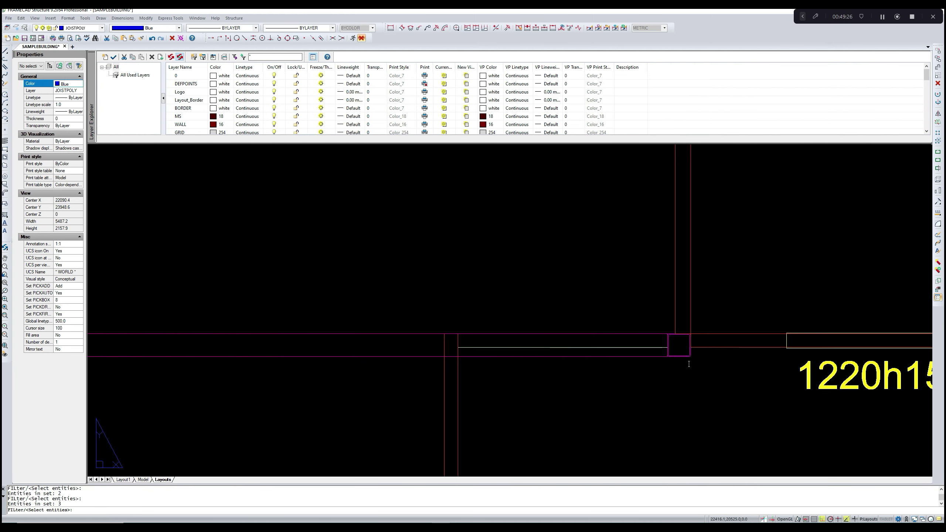
scroll(670, 346, "up", 2)
left_click(667, 342)
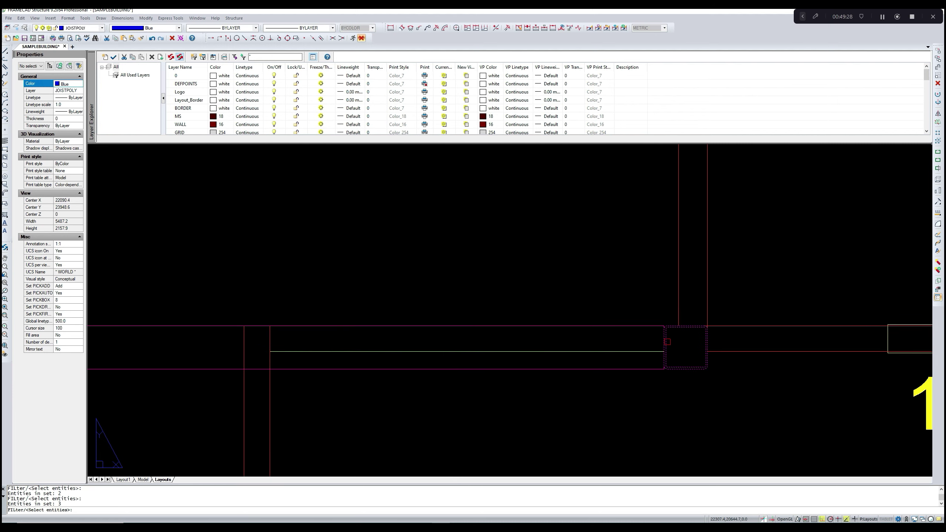
- Add the square columns at the two upper corners of the central rectangular opening to the copy selection
scroll(667, 352, "down", 3)
scroll(472, 358, "up", 5)
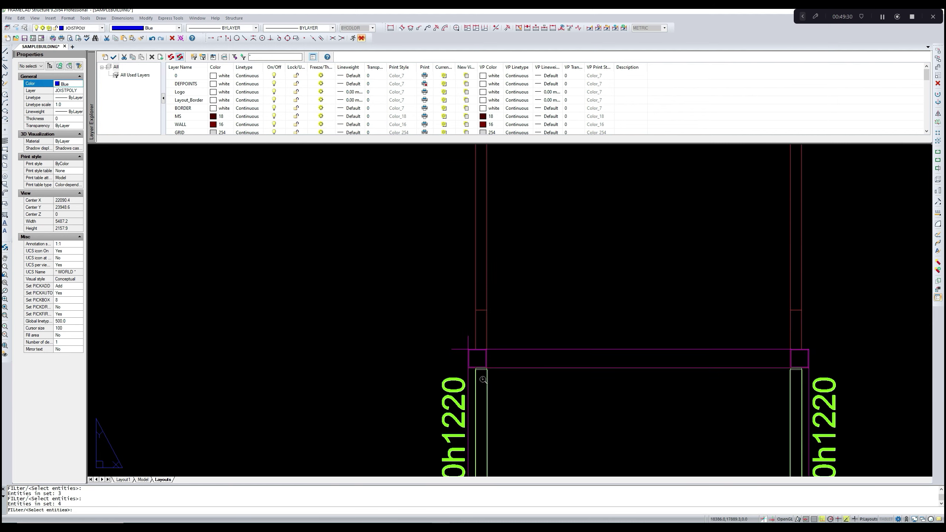
left_click(456, 354)
scroll(458, 355, "down", 3)
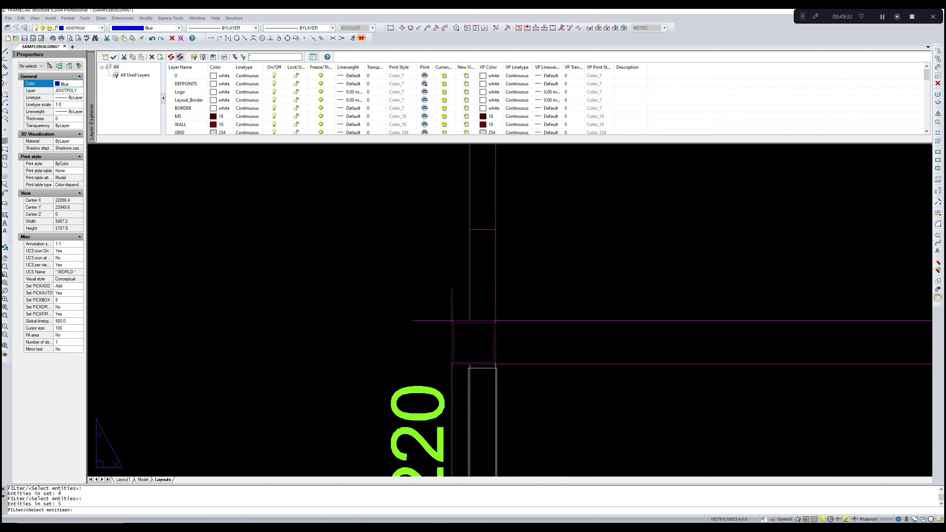
scroll(723, 348, "up", 4)
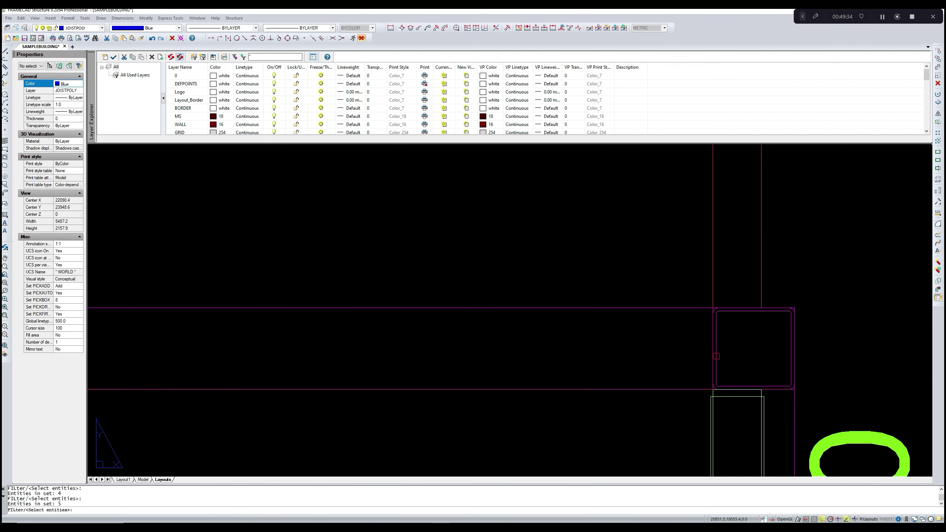
left_click(715, 356)
- Add the two square columns near the lower end of the central opening and finish the copy selection
scroll(707, 353, "down", 5)
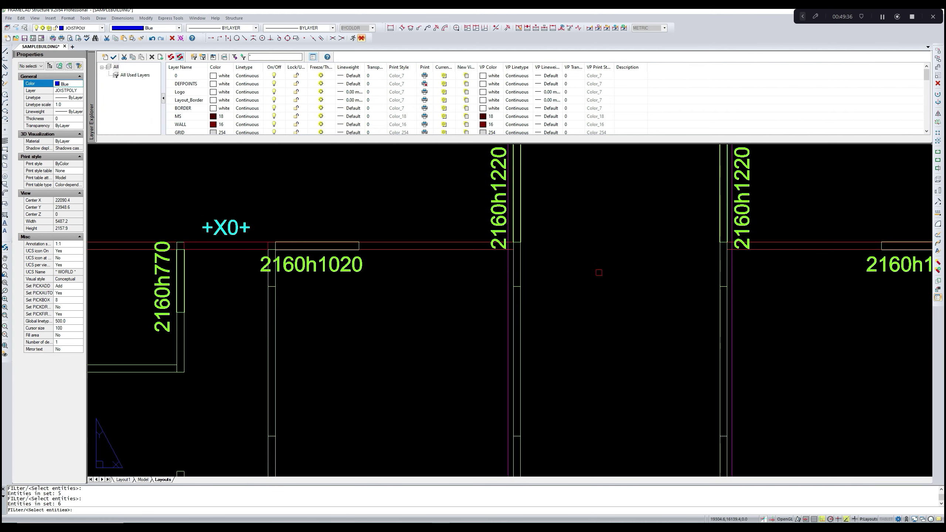
scroll(595, 276, "down", 2)
scroll(543, 330, "up", 6)
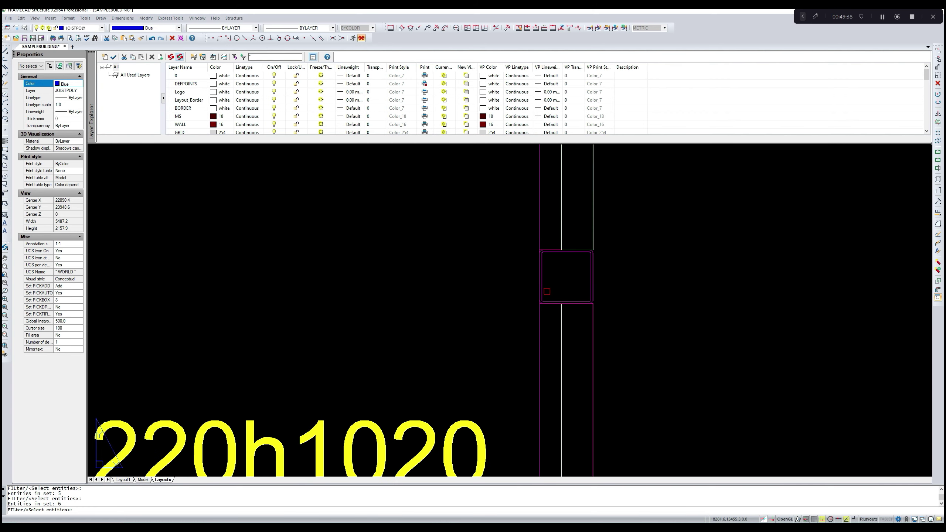
left_click(545, 292)
scroll(552, 294, "down", 3)
scroll(734, 326, "up", 2)
scroll(758, 317, "up", 1)
left_click(765, 307)
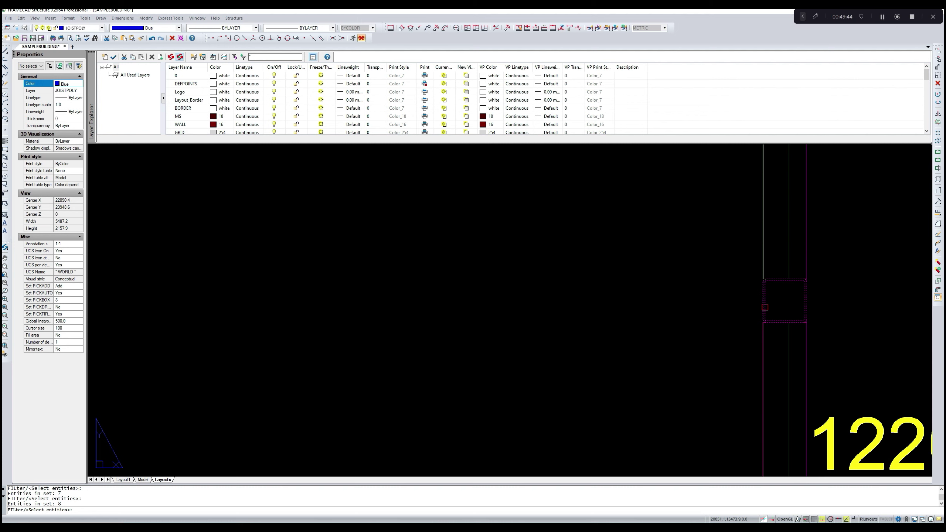
key("Return")
- Set the copy's base point at the upper-left corner of the title block on sheet 1 of 9
scroll(719, 312, "down", 4)
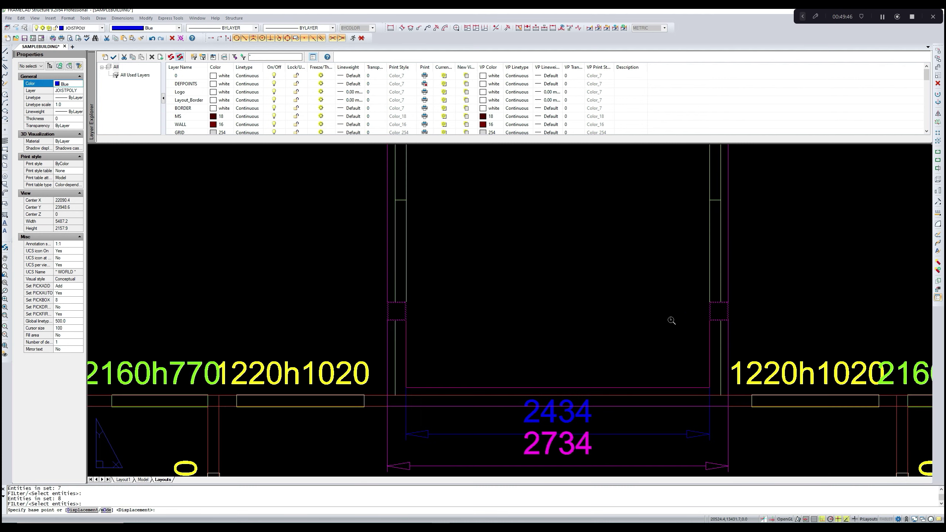
middle_click_drag(583, 317, 597, 299)
middle_click_drag(489, 346, 570, 201)
middle_click_drag(441, 353, 496, 269)
scroll(496, 269, "down", 2)
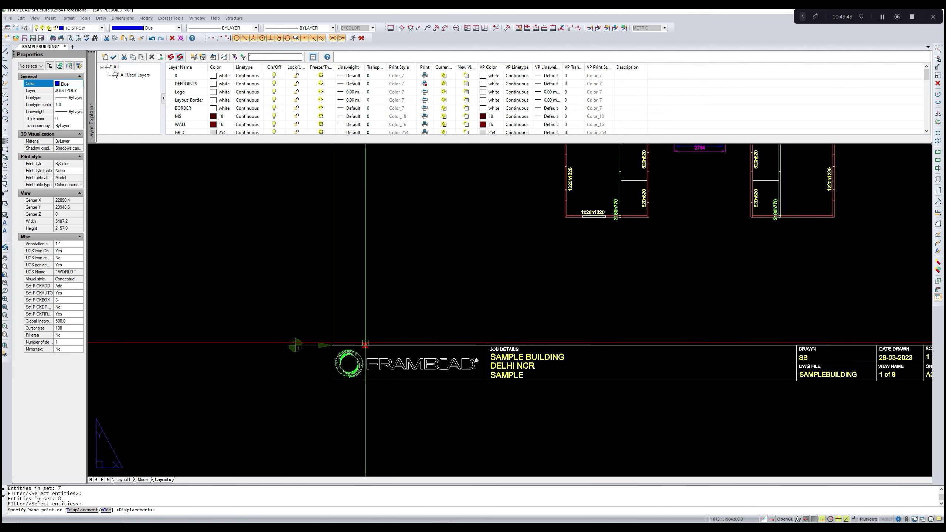
left_click(331, 346)
- Place the copied columns at the matching title block corner of joist sheet 3 of 9 and end the copy
scroll(337, 344, "down", 4)
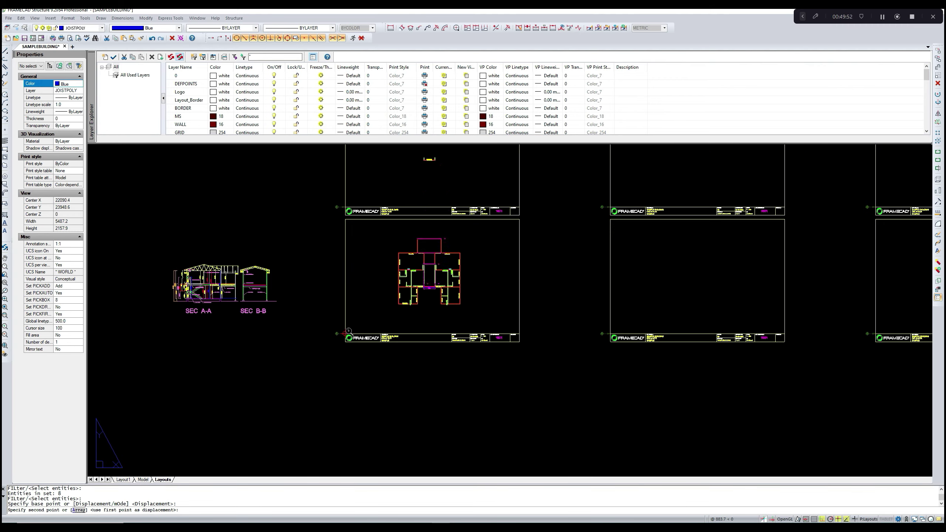
middle_click_drag(381, 240, 367, 309)
middle_click_drag(376, 268, 375, 393)
scroll(335, 269, "up", 3)
scroll(336, 269, "up", 2)
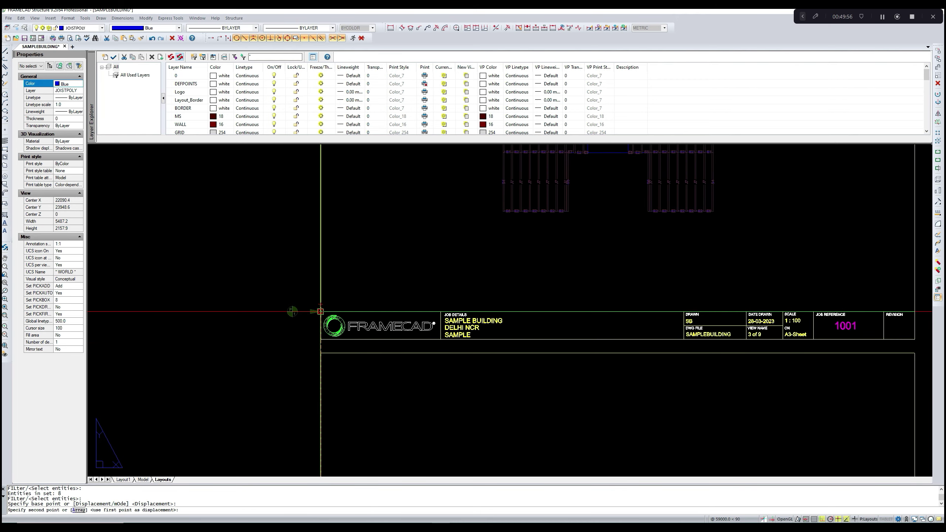
left_click(320, 311)
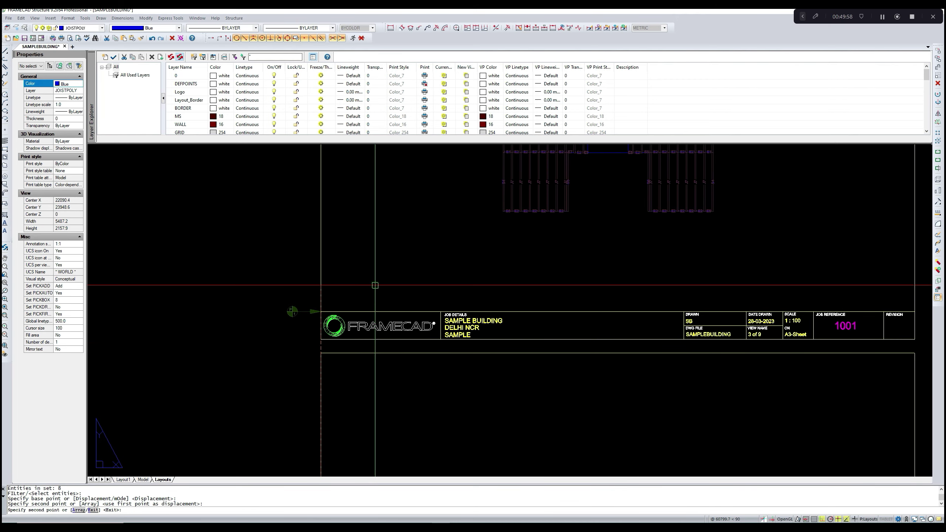
scroll(373, 285, "down", 2)
middle_click_drag(441, 258, 420, 294)
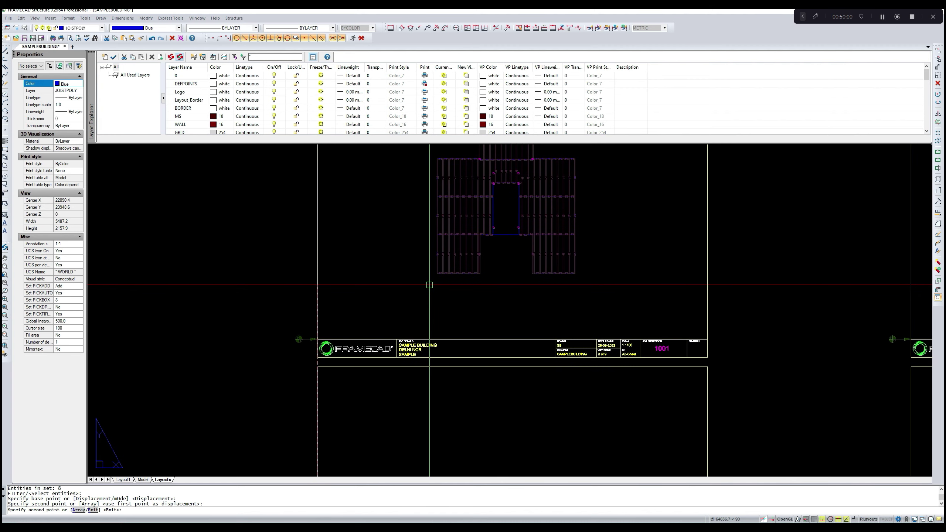
key("Escape")
- Examine the copied columns' positions around the joist layout's central opening, and return to the floor plan
scroll(500, 209, "up", 5)
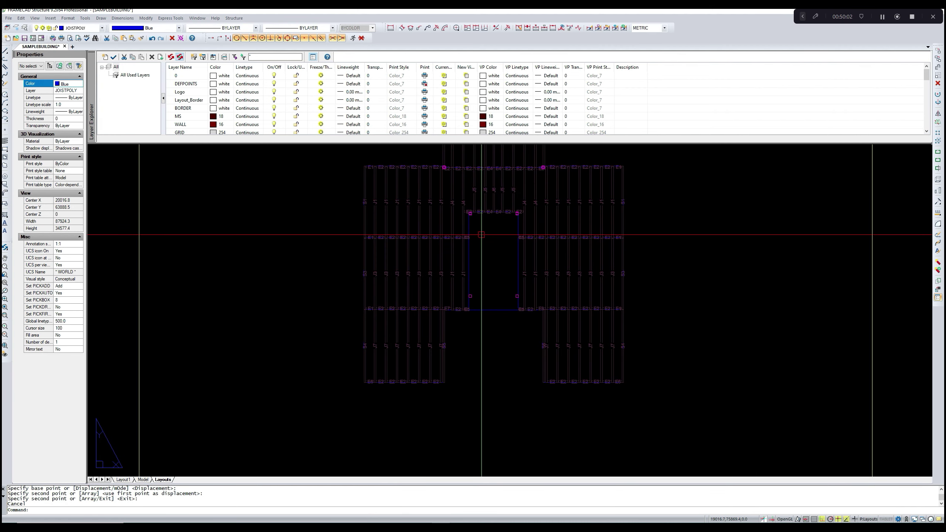
scroll(476, 231, "down", 3)
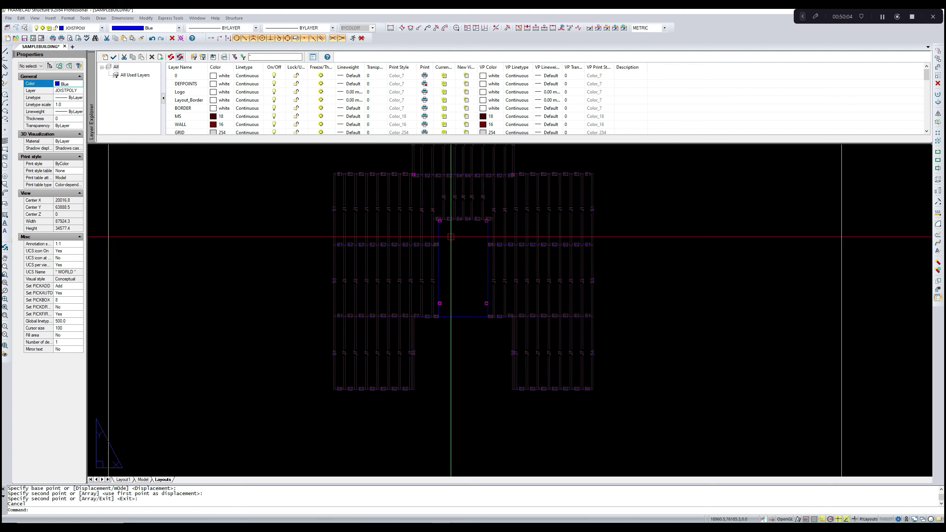
scroll(451, 237, "up", 5)
scroll(451, 237, "down", 4)
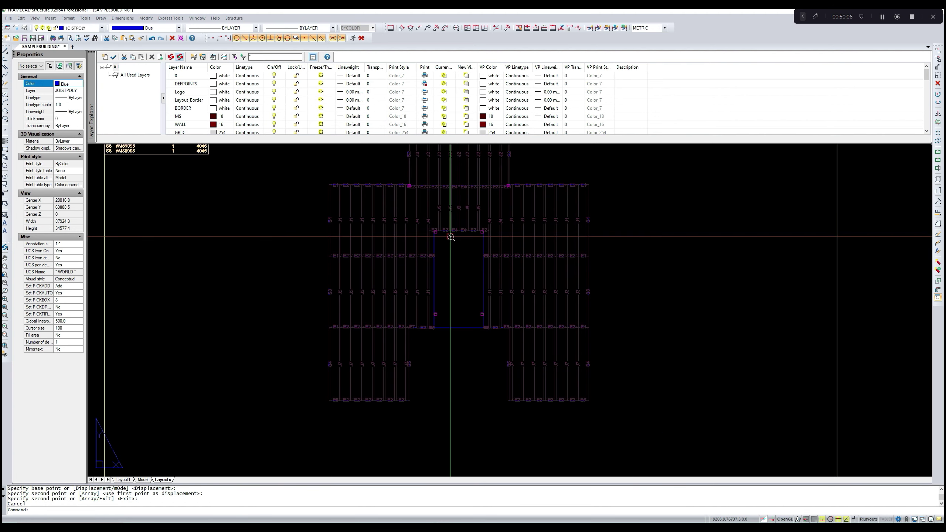
mouse_move(454, 242)
middle_mouse_down()
mouse_move(437, 277)
mouse_move(462, 205)
middle_mouse_up()
scroll(438, 277, "down", 5)
scroll(461, 205, "down", 3)
scroll(469, 349, "up", 7)
middle_click_drag(469, 349, 455, 374)
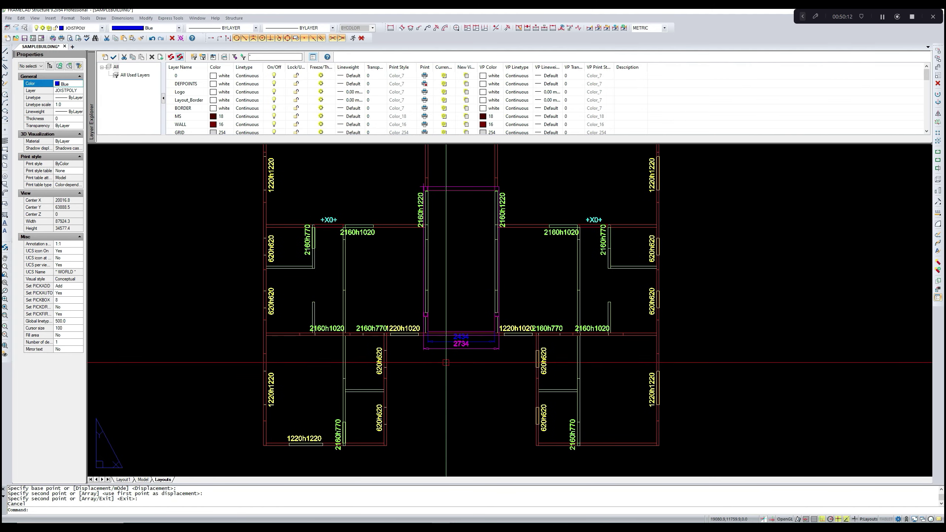
type("COPY")
key("Return")
scroll(443, 335, "up", 5)
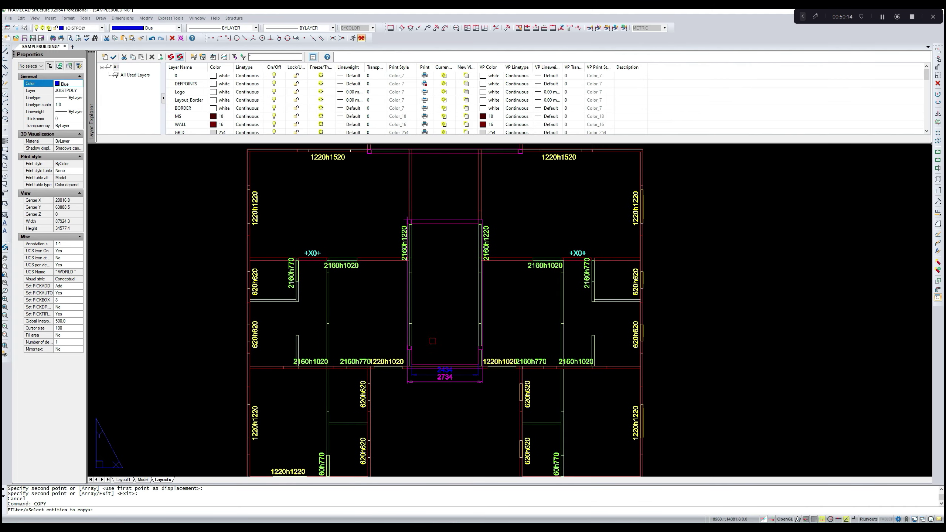
left_click(538, 322)
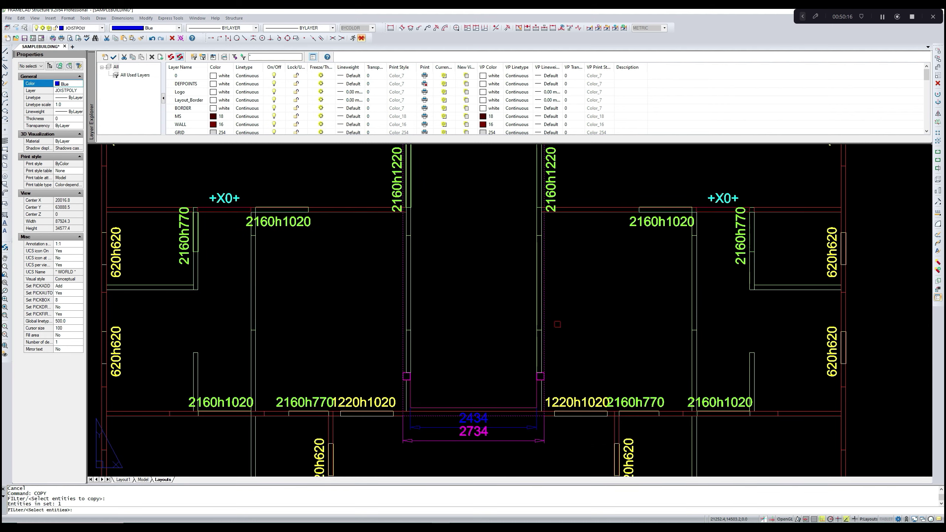
key("Escape")
scroll(428, 316, "up", 2)
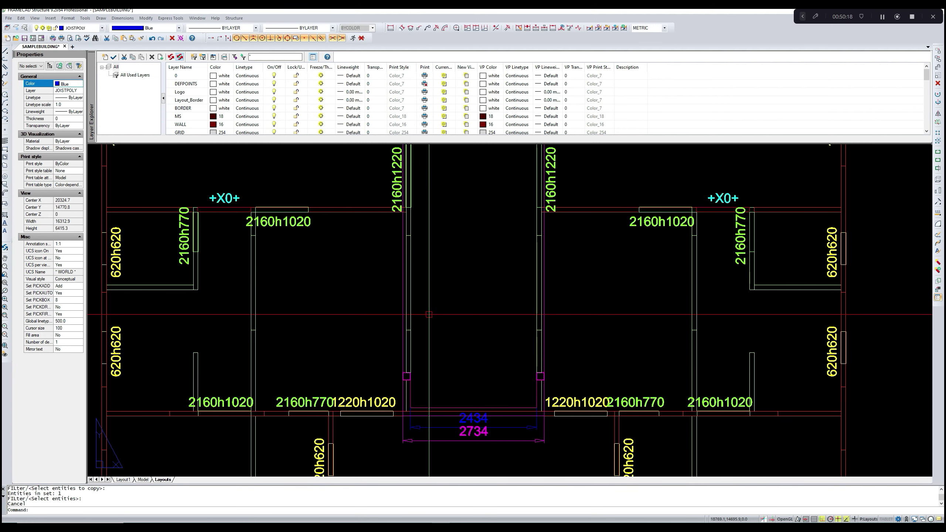
left_click(391, 337)
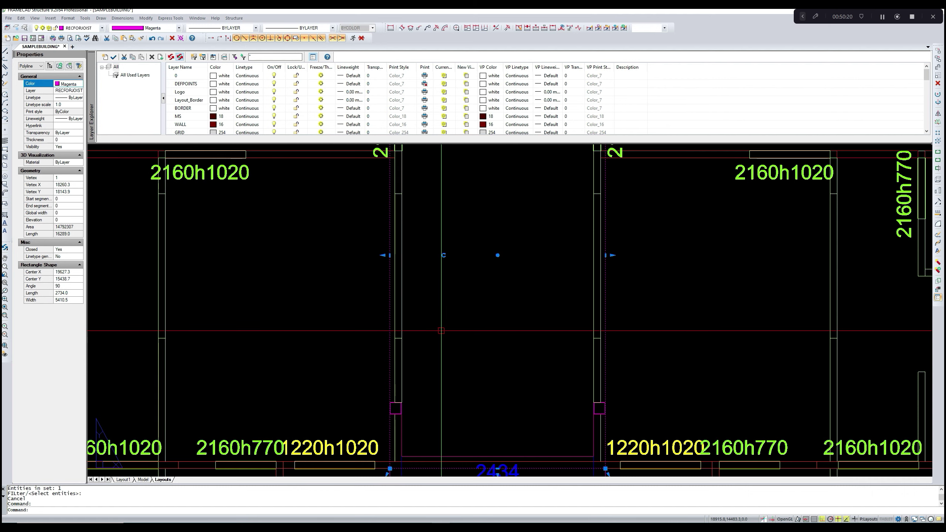
key("Escape")
scroll(443, 330, "down", 2)
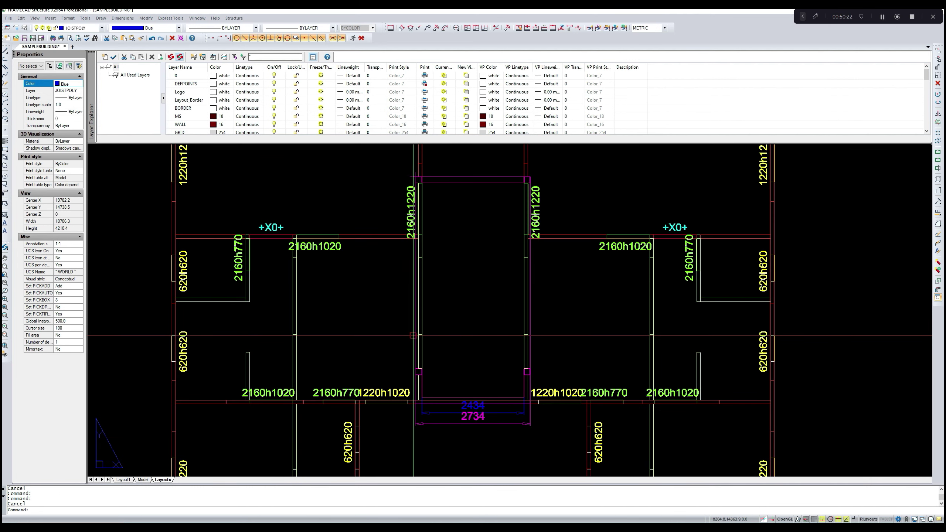
left_click(938, 83)
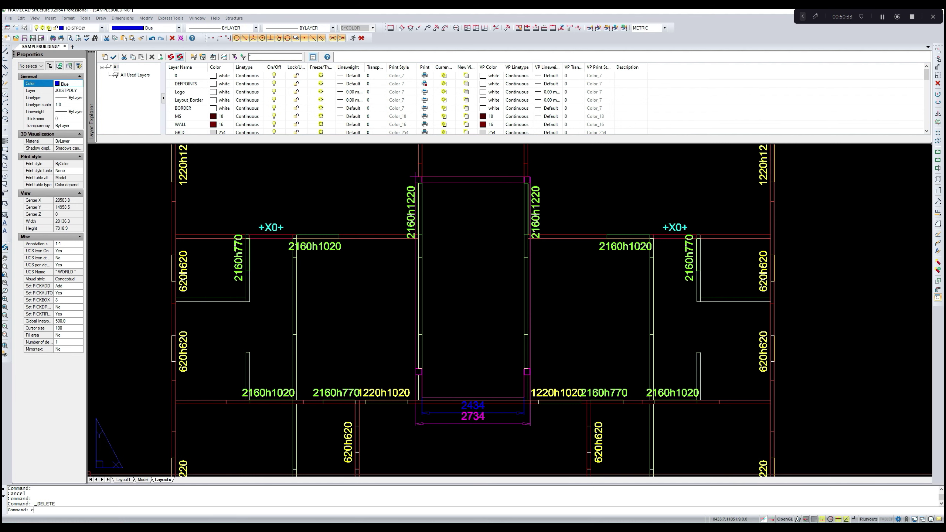
- Start a copy and select the two long side beam outlines of the central opening on the floor plan
type("o")
key("Return")
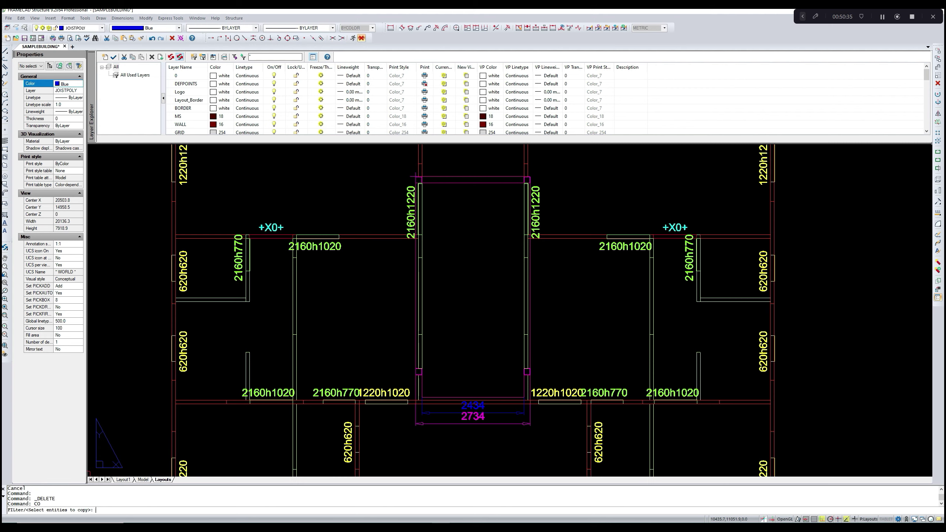
scroll(408, 312, "up", 3)
left_click(427, 315)
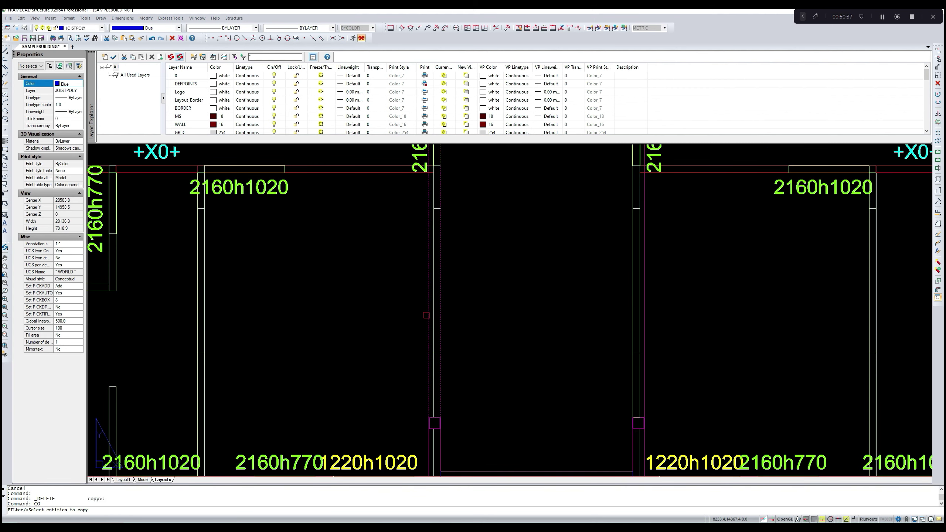
left_click(643, 340)
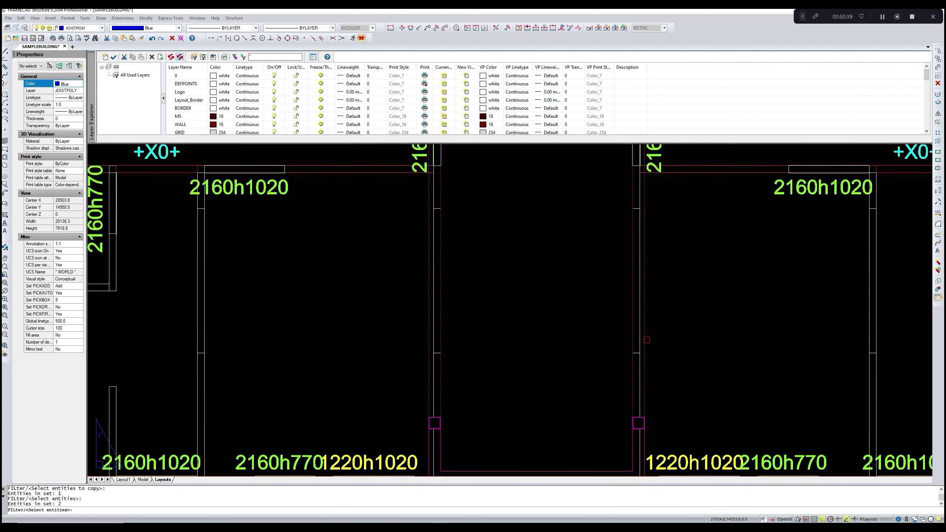
- Add the beam outline above the central opening and the projecting upper block's side and top outlines to the copy selection, and finish selecting
scroll(635, 339, "down", 5)
scroll(570, 277, "up", 4)
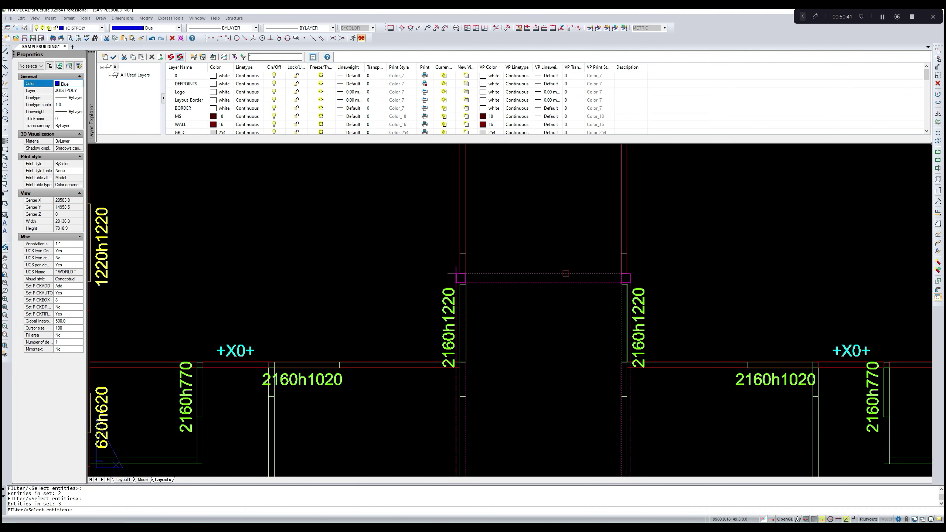
left_click(566, 274)
scroll(543, 296, "down", 5)
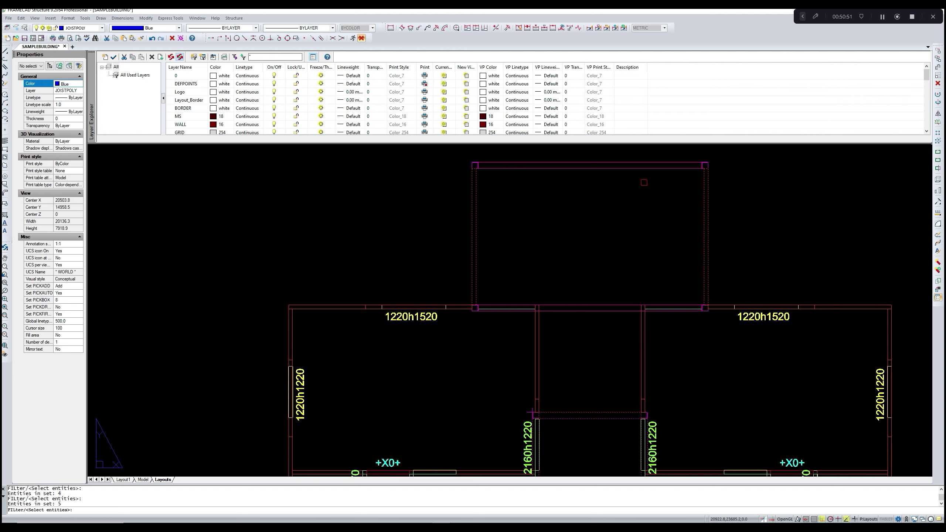
scroll(623, 198, "down", 4)
scroll(616, 202, "up", 1)
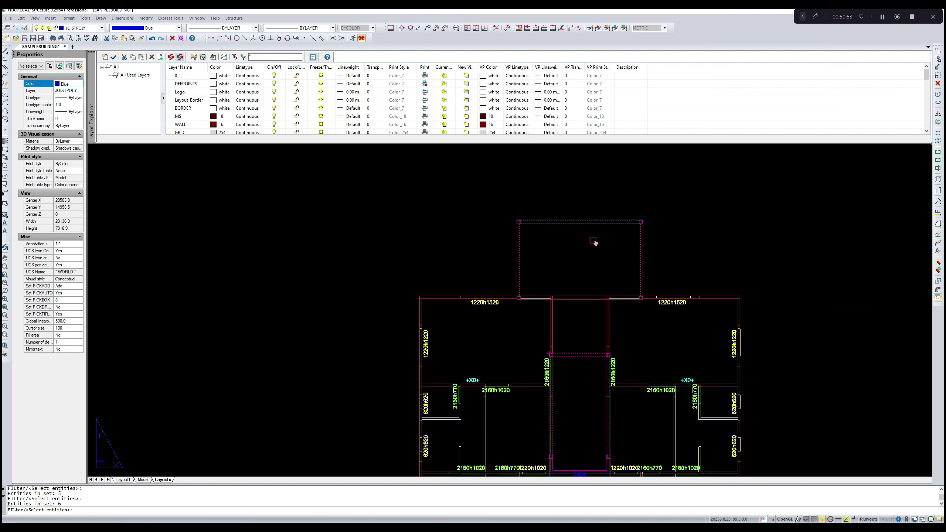
key("Return")
- Set the beam outlines' copy base point at the upper-left corner of sheet 1 of 9's title block
scroll(592, 240, "down", 3)
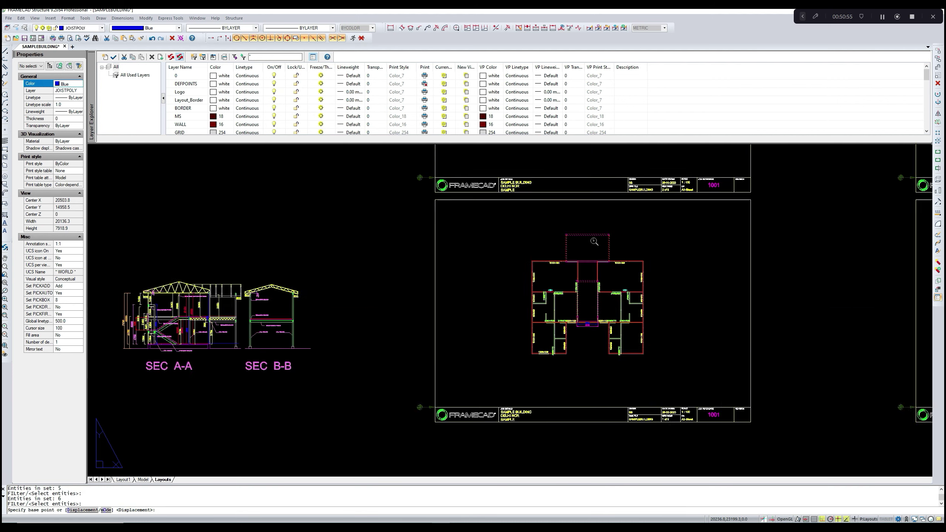
scroll(466, 382, "up", 2)
scroll(464, 384, "up", 1)
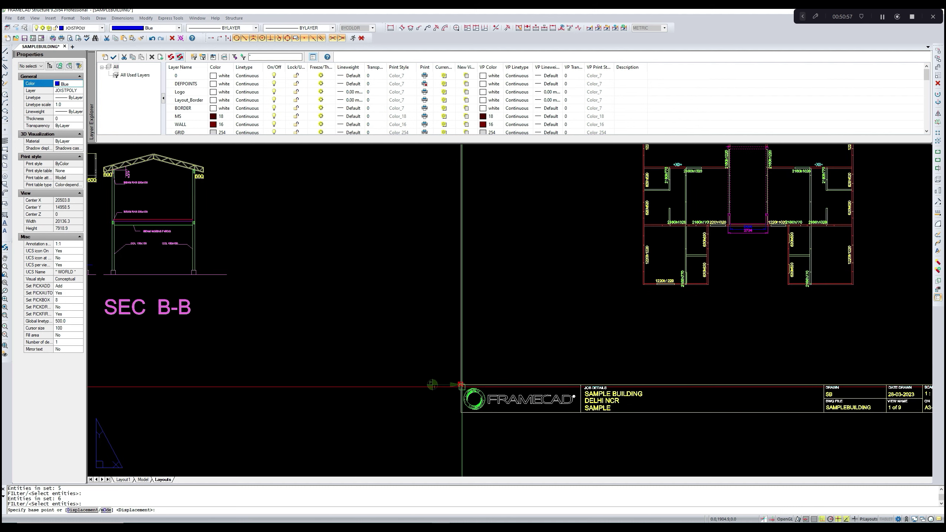
left_click(461, 386)
- Place the copied beam outlines at the matching title block corner of joist sheet 3 of 9 and end the copy
scroll(461, 385, "down", 4)
scroll(471, 224, "up", 2)
middle_click_drag(471, 224, 466, 216)
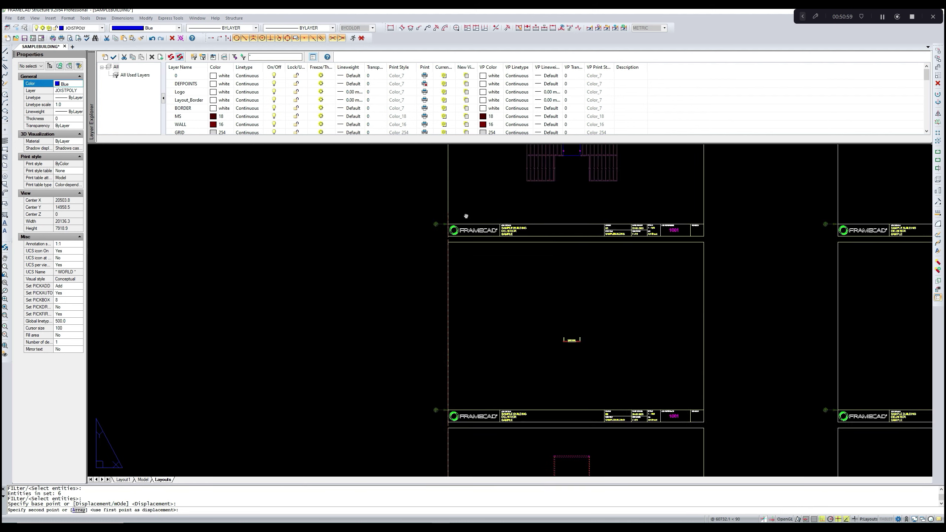
scroll(466, 216, "up", 2)
left_click(436, 234)
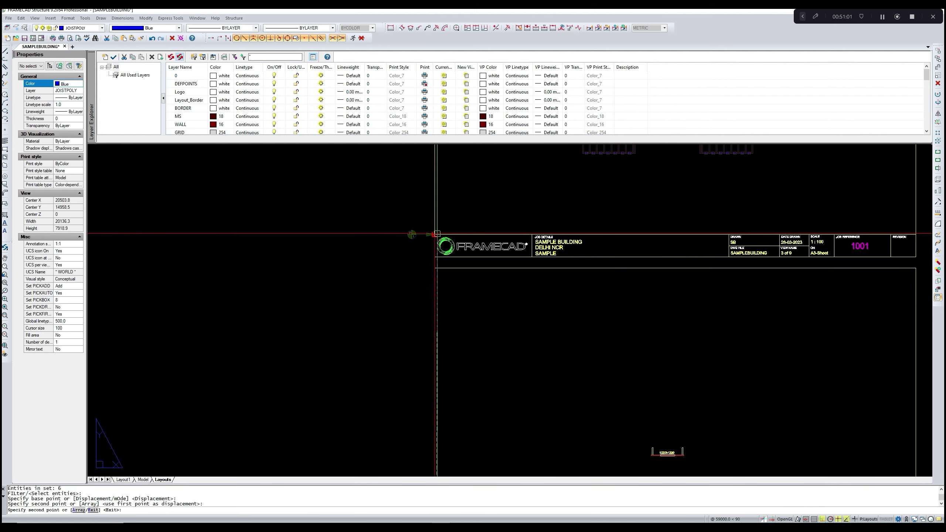
scroll(497, 304, "down", 2)
middle_click_drag(563, 247, 502, 357)
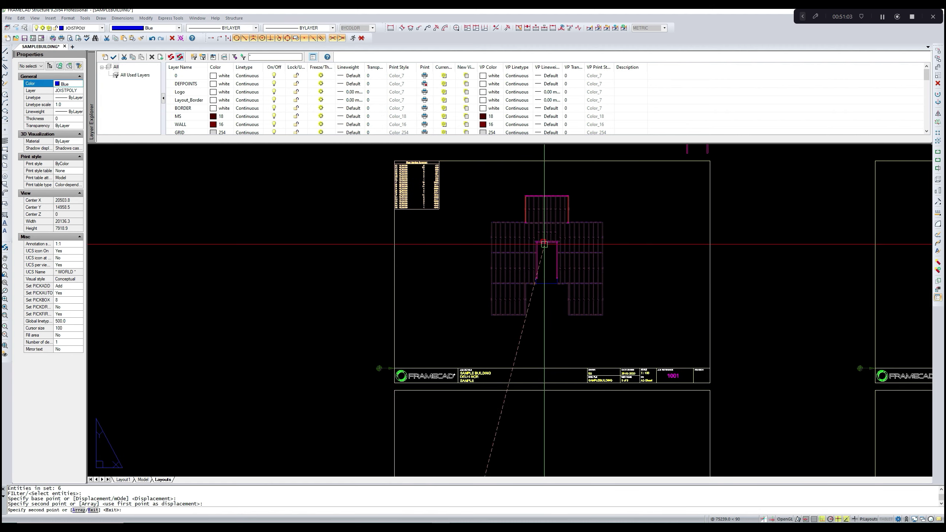
key("Escape")
- Delete the copied beam outline over the left S2 joist of the projecting upper block
scroll(540, 250, "up", 8)
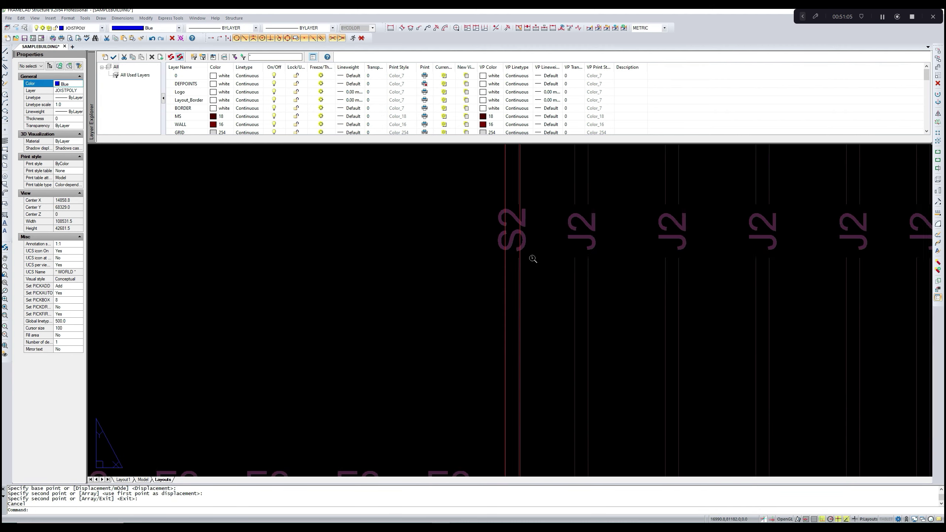
scroll(533, 259, "up", 2)
key("Escape")
left_click(516, 254)
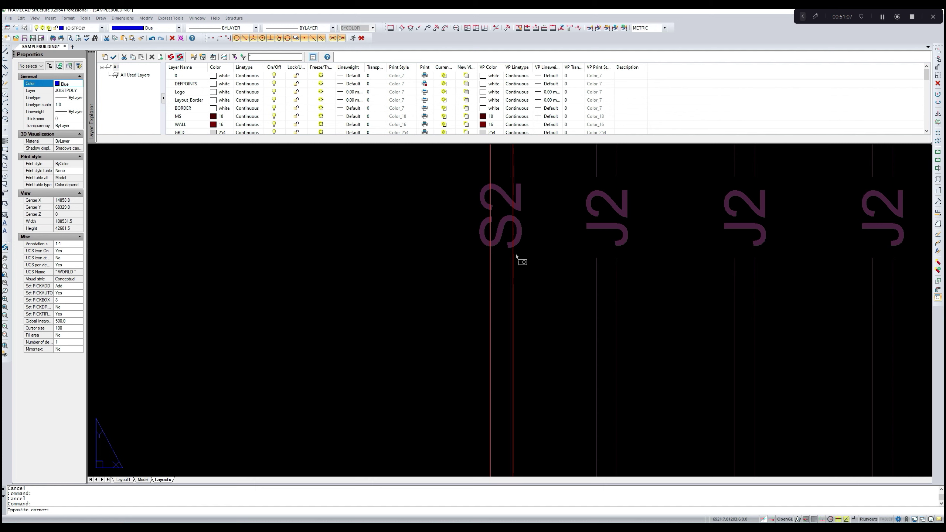
left_click(512, 254)
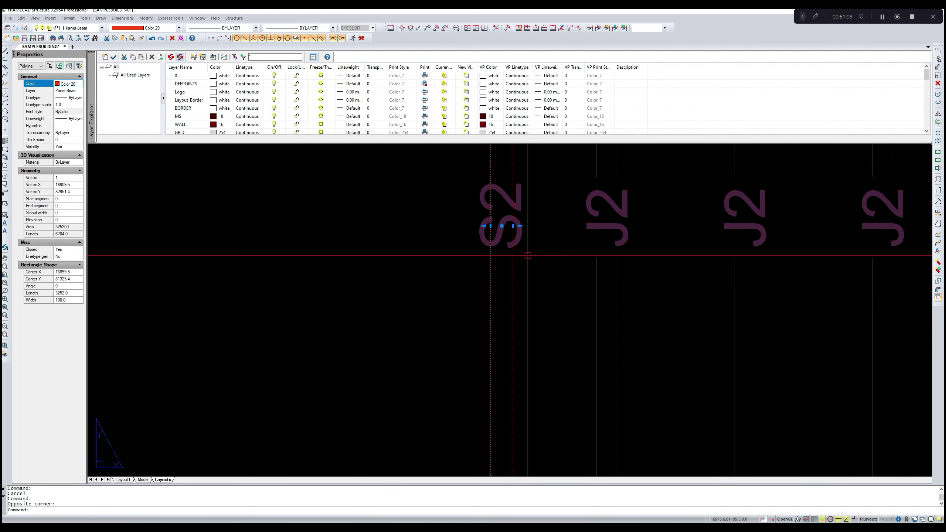
key("Delete")
- Delete the copied beam outline over the right S2 joist of the projecting upper block
scroll(528, 255, "down", 5)
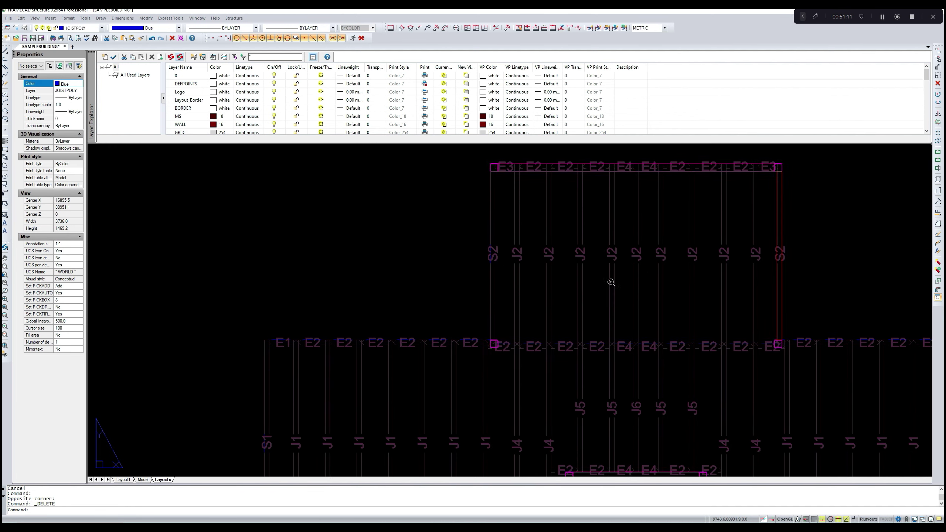
scroll(723, 304, "up", 4)
scroll(723, 305, "up", 4)
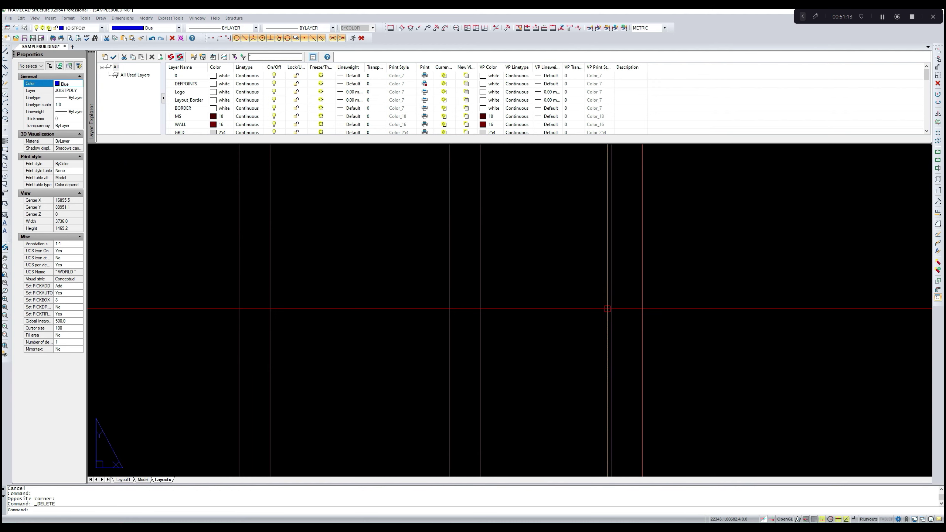
scroll(721, 290, "down", 4)
mouse_move(722, 290)
middle_mouse_down()
mouse_move(692, 353)
mouse_move(692, 400)
middle_mouse_up()
scroll(646, 240, "up", 3)
middle_click_drag(646, 240, 784, 271)
middle_click_drag(541, 285, 790, 277)
scroll(455, 284, "up", 1)
middle_click_drag(455, 284, 511, 298)
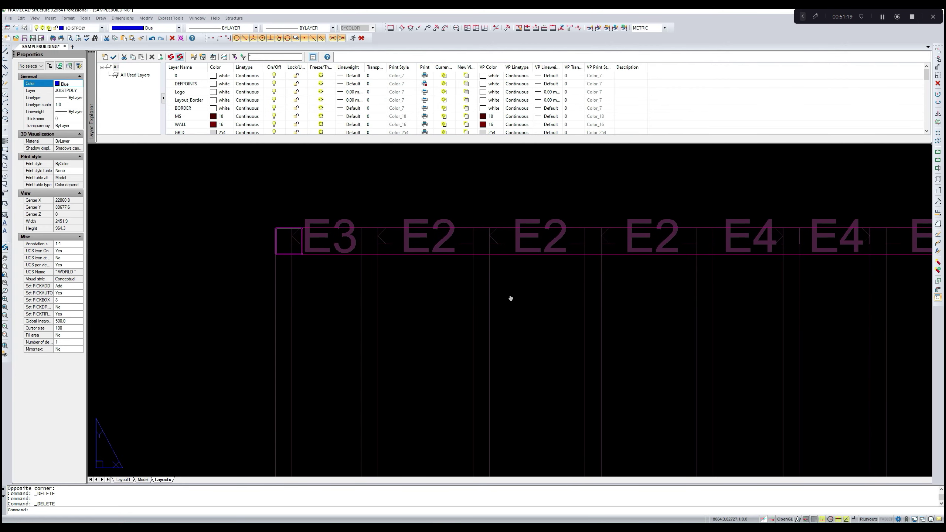
- Delete the copied beam outline along the projecting upper block's top row of E members
scroll(408, 271, "up", 1)
middle_click_drag(413, 278, 427, 297)
scroll(424, 294, "up", 5)
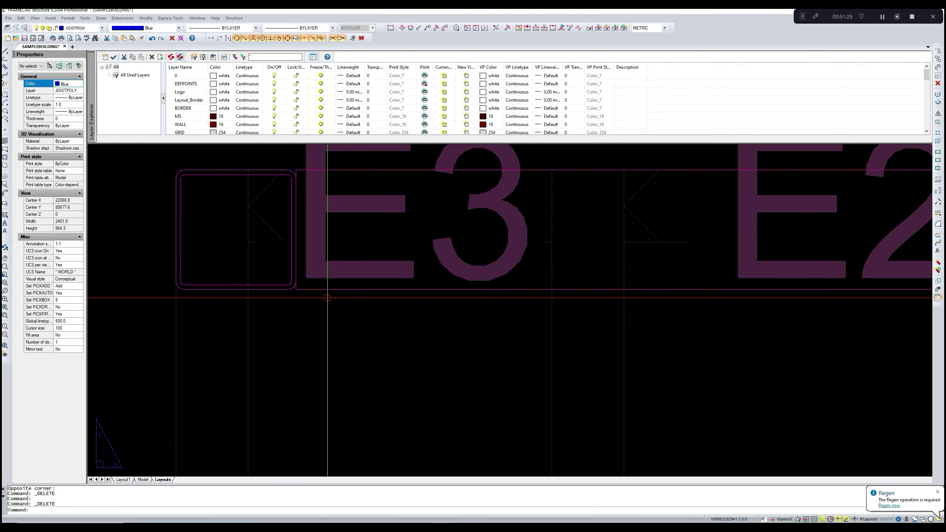
scroll(328, 298, "down", 6)
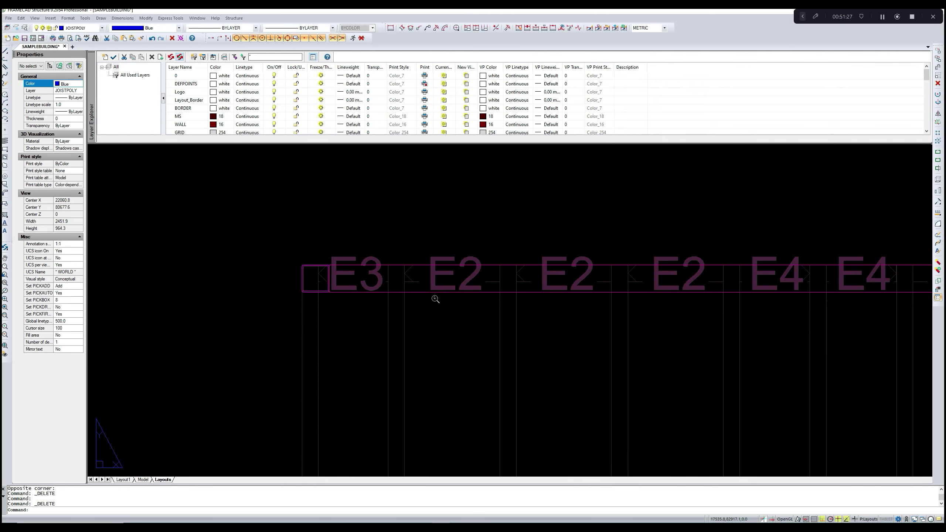
scroll(476, 296, "up", 2)
left_click(473, 292)
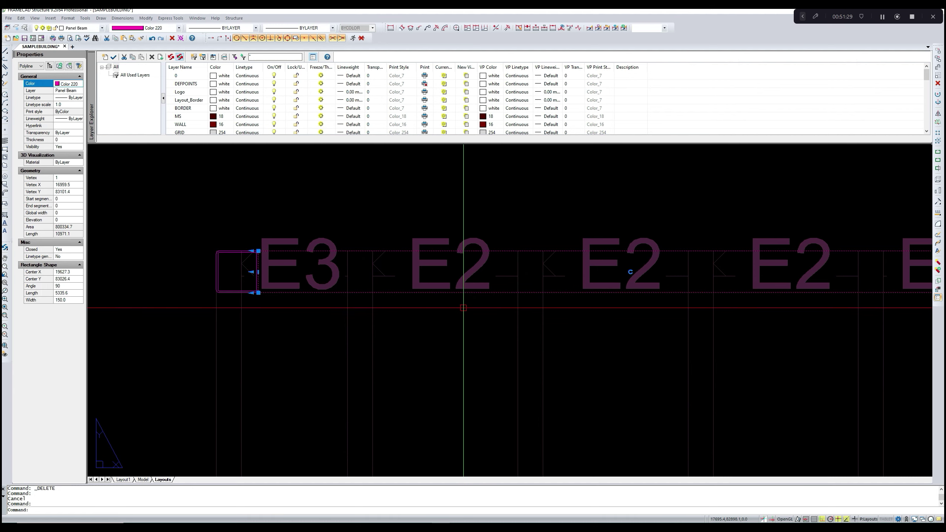
key("Delete")
scroll(462, 304, "down", 9)
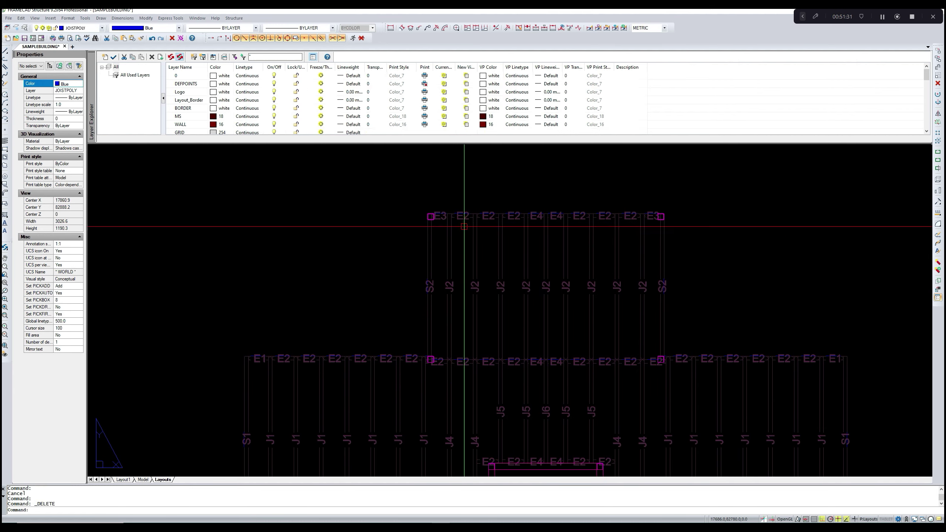
- Cut the E3 member at the projecting block's upper-left column, using the MC command at the column's inner edge
scroll(482, 314, "up", 2)
scroll(483, 315, "down", 4)
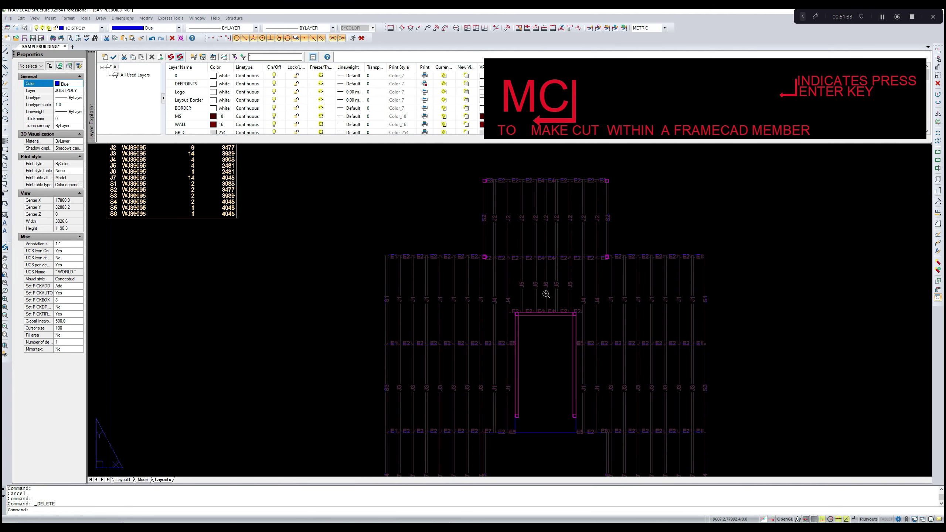
scroll(510, 309, "down", 2)
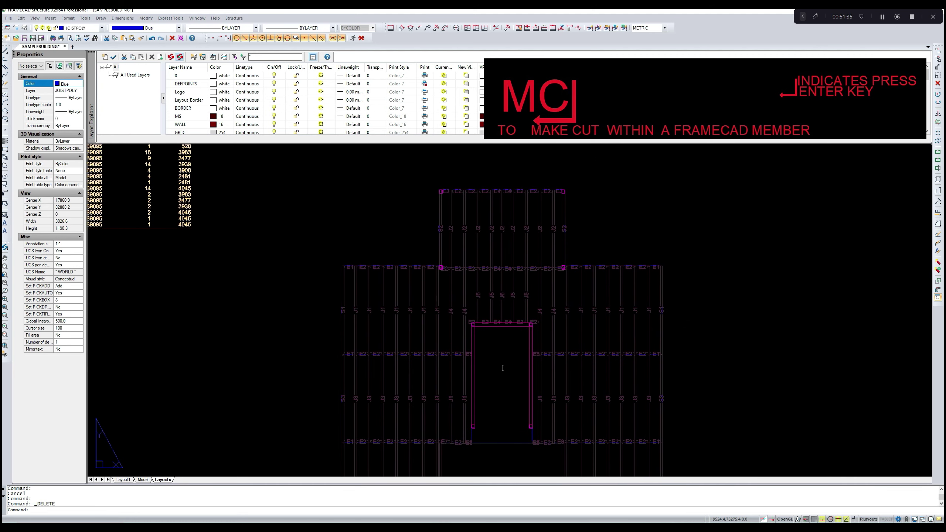
scroll(510, 333, "up", 2)
scroll(510, 333, "up", 3)
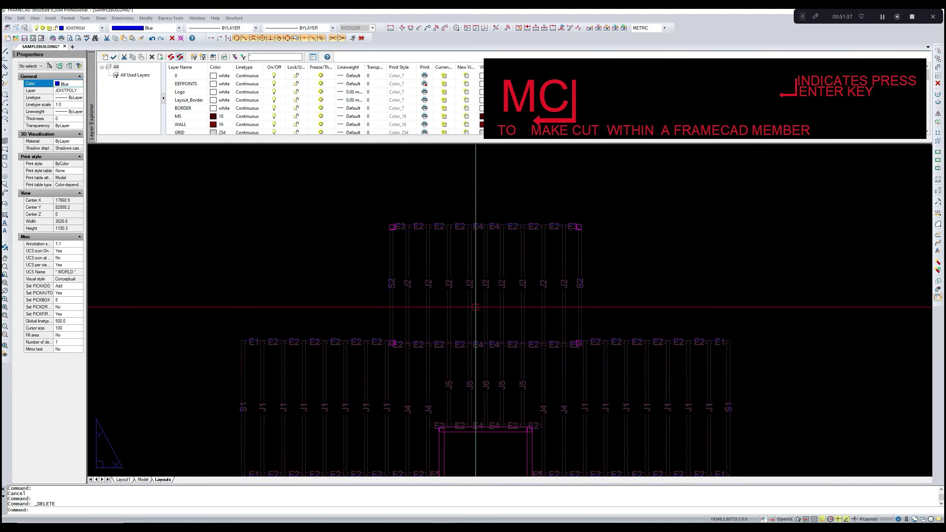
scroll(414, 249, "up", 5)
scroll(393, 281, "up", 2)
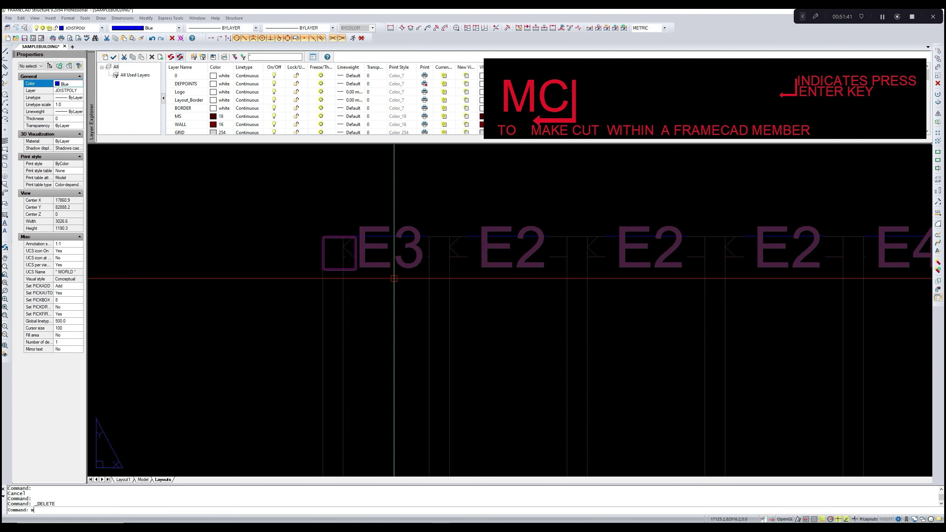
type("c")
key("Return")
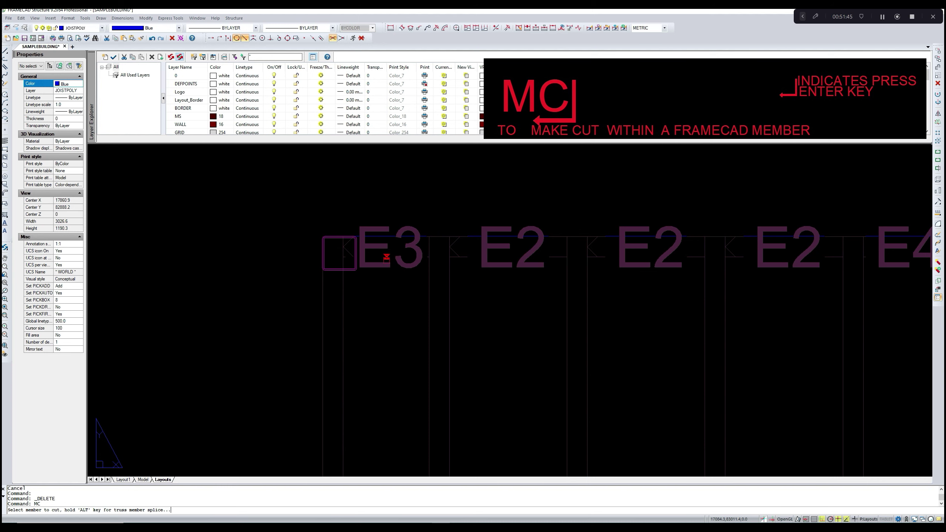
scroll(392, 257, "up", 1)
left_click(448, 256)
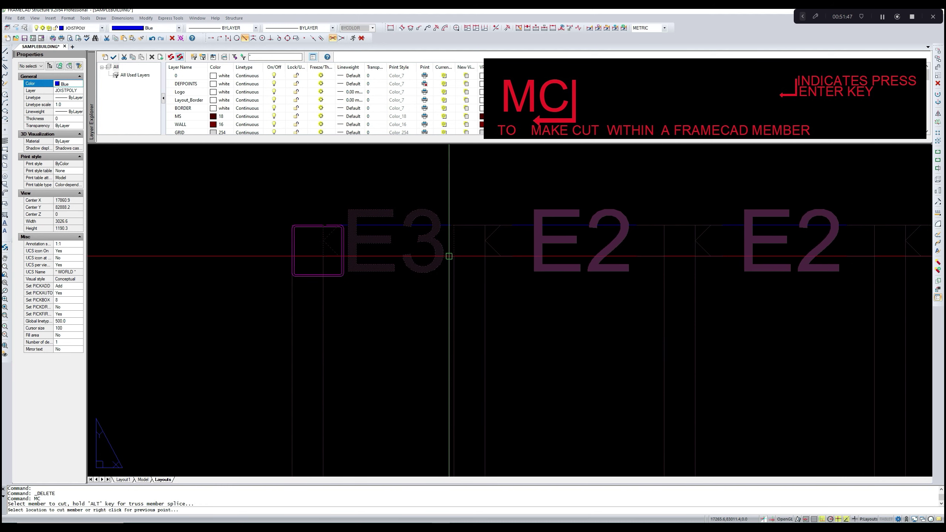
left_click(343, 256)
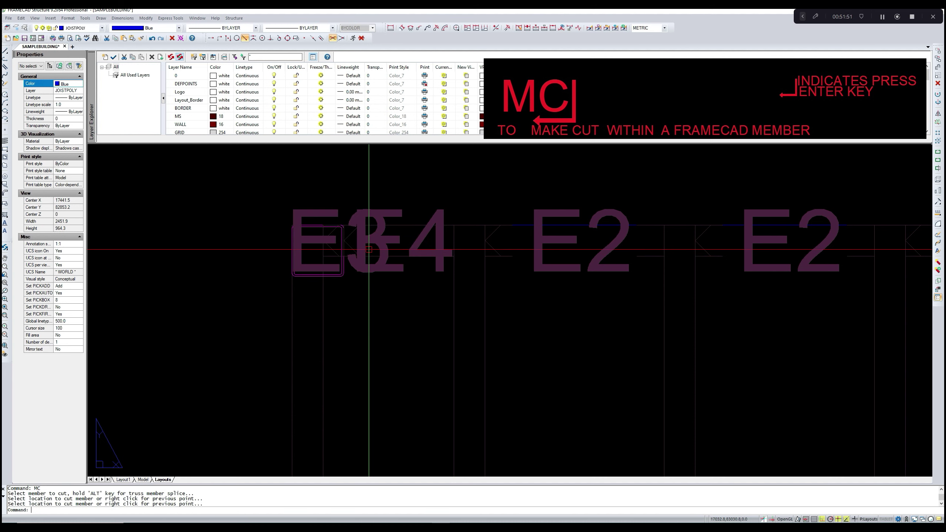
- Delete the cut-off E3 piece lying inside the upper-left column
scroll(335, 257, "up", 1)
key("Escape")
left_click(331, 258)
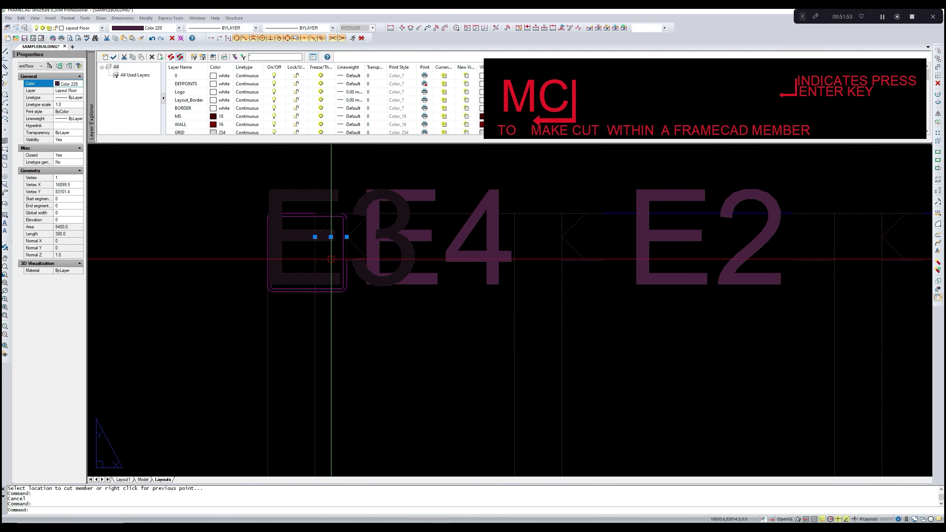
key("Delete")
scroll(335, 260, "down", 3)
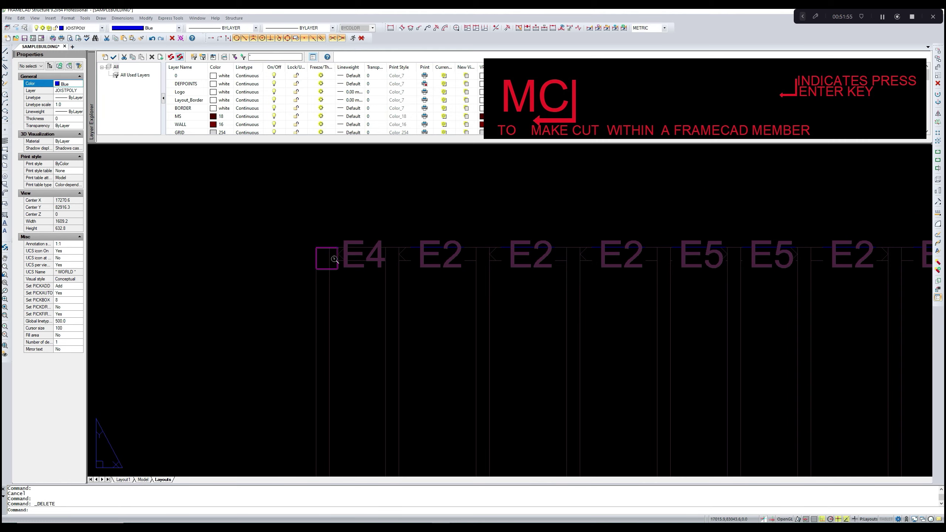
middle_click_drag(583, 267, 373, 266)
scroll(372, 265, "down", 2)
middle_click_drag(747, 266, 566, 268)
scroll(565, 268, "up", 3)
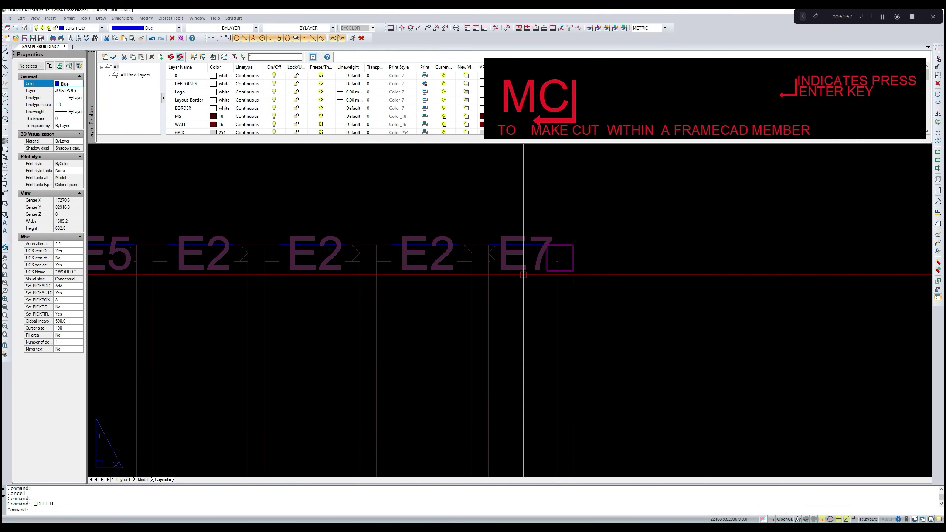
type("mv")
key("Return")
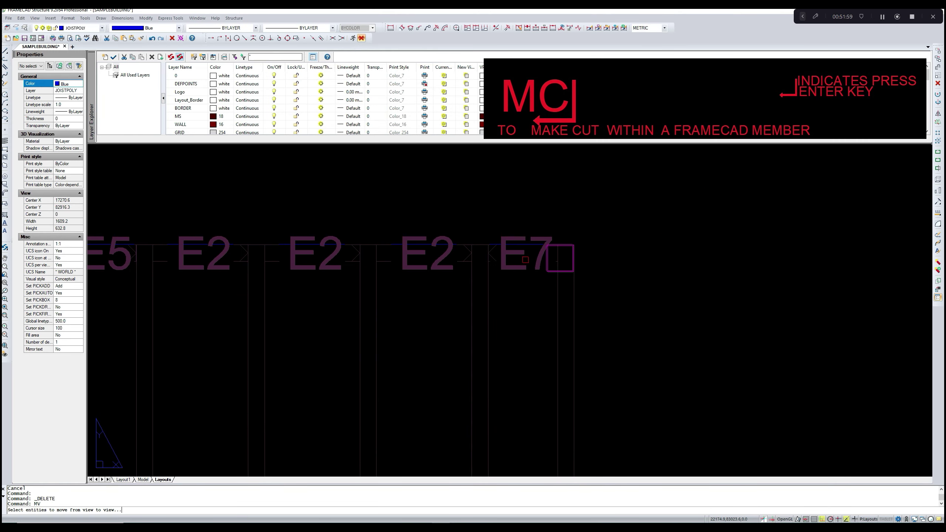
scroll(522, 257, "up", 2)
left_click(480, 261)
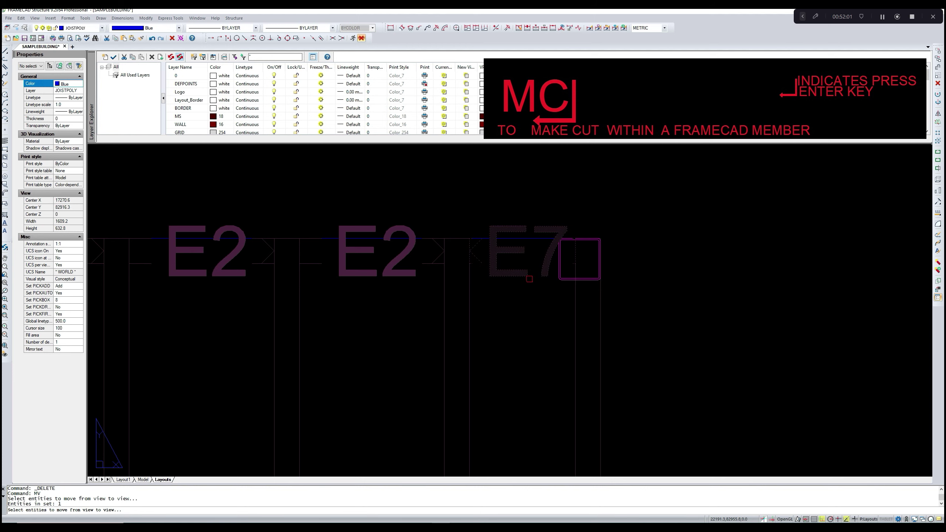
key("Return")
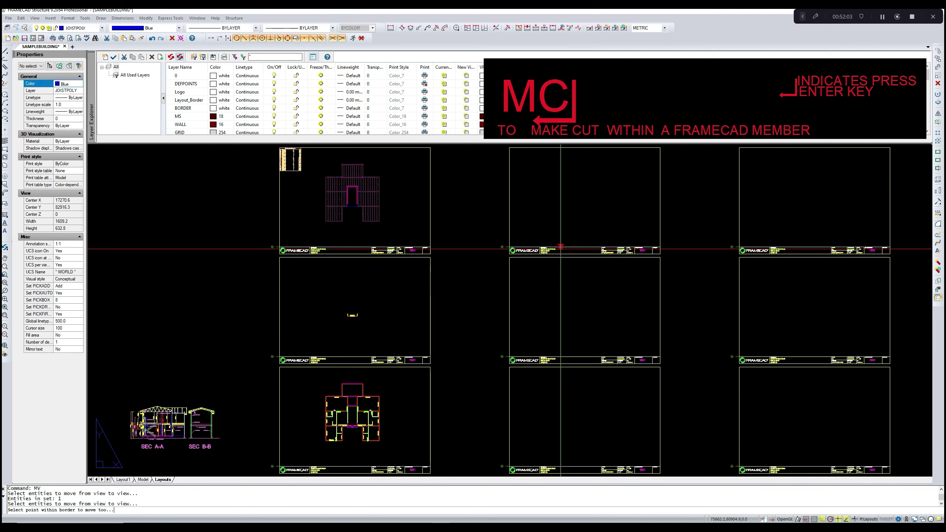
scroll(413, 227, "up", 1)
scroll(413, 226, "up", 10)
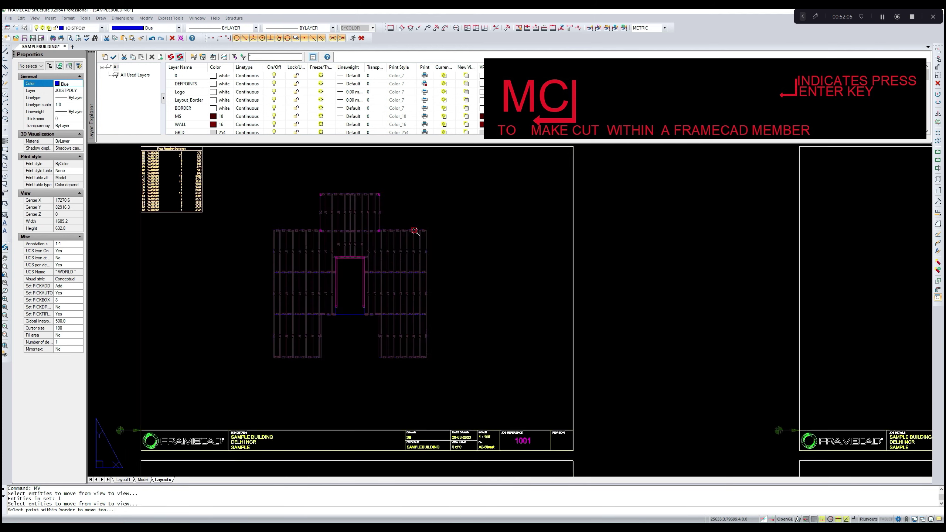
scroll(375, 213, "up", 12)
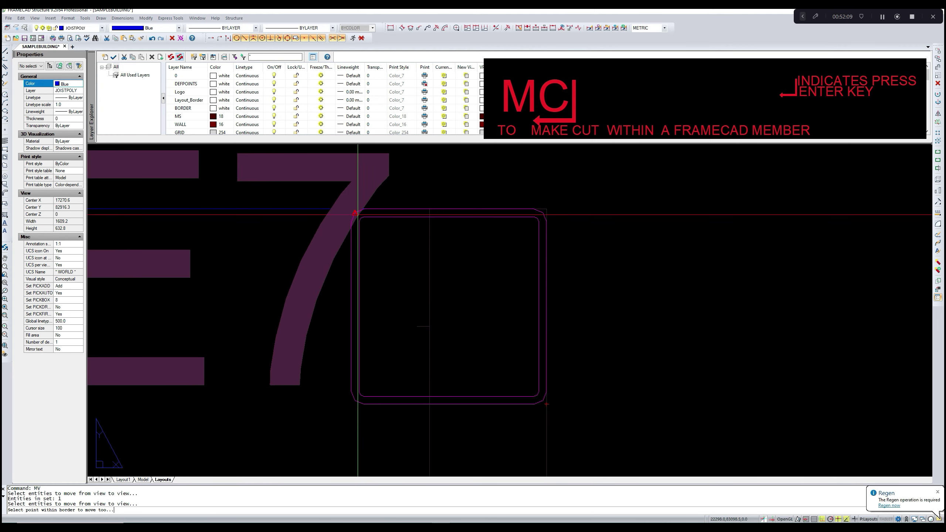
key("Escape")
scroll(377, 262, "down", 6)
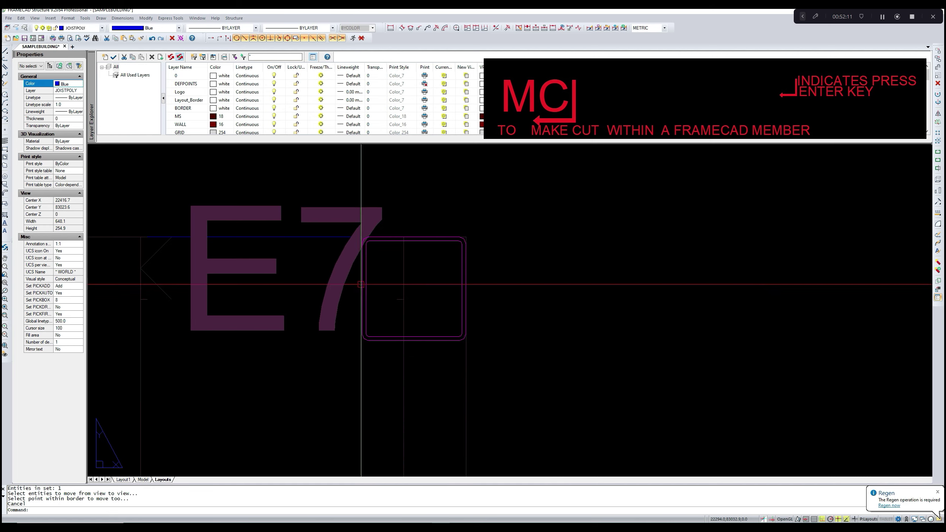
key("Escape")
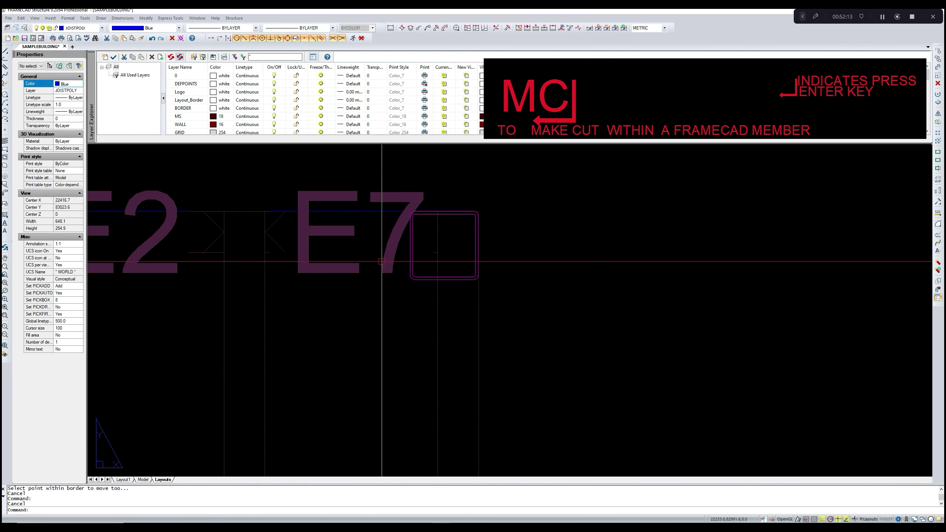
- Cut the E7 member at the projecting block's upper-right column using the MC command, and delete the cut-off piece inside the column
type("MC")
left_click(283, 247)
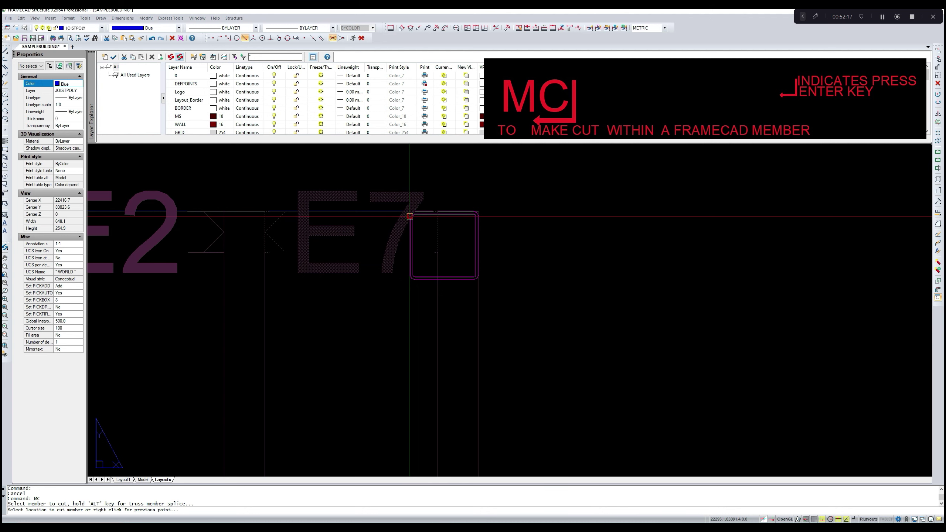
scroll(412, 212, "up", 2)
scroll(412, 212, "up", 2)
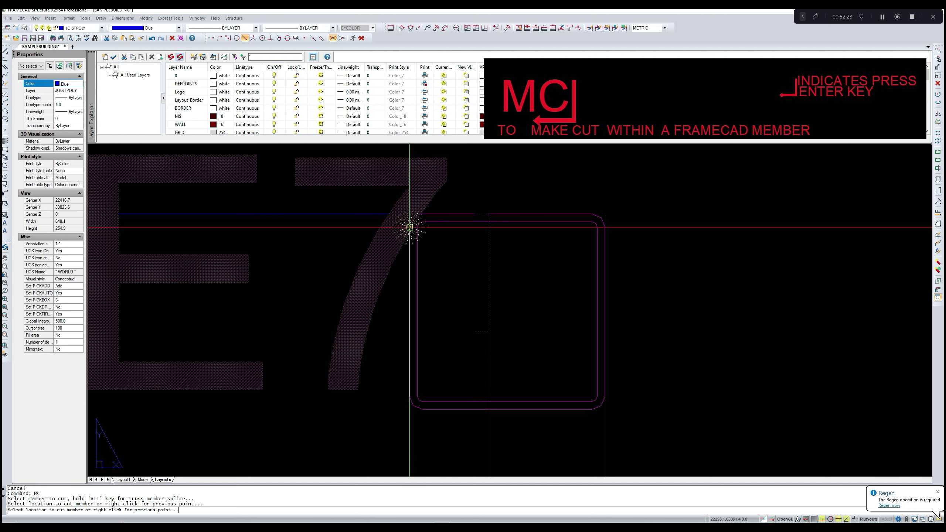
scroll(410, 227, "down", 3)
key("Escape")
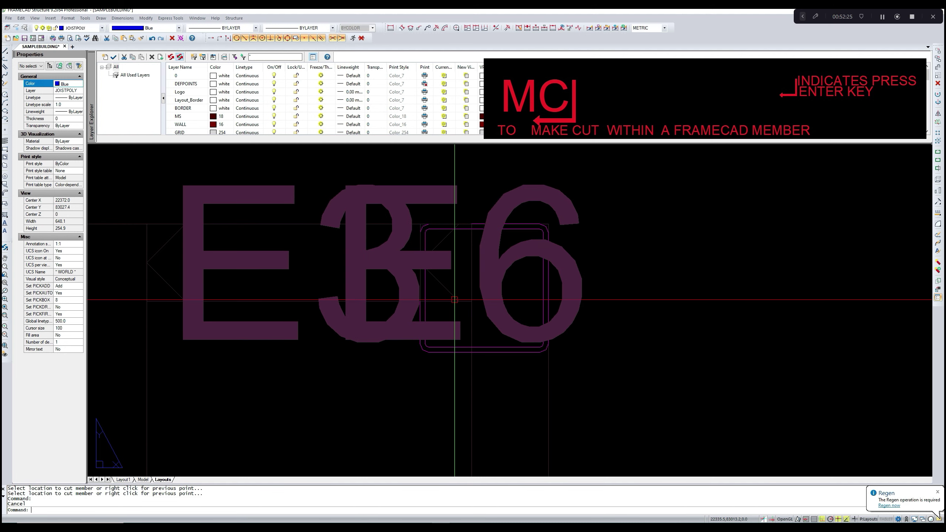
left_click(454, 299)
key("Delete")
scroll(460, 281, "down", 6)
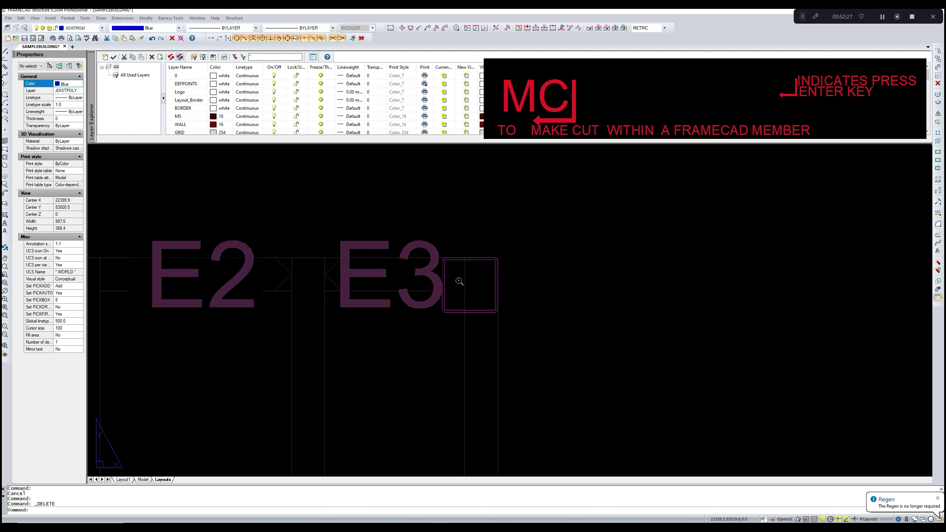
- Cut the projecting block's right side joist S4 at the facing edges of its upper and lower columns using the MC command
middle_click_drag(461, 280, 520, 177)
scroll(505, 217, "down", 4)
middle_click_drag(514, 248, 513, 227)
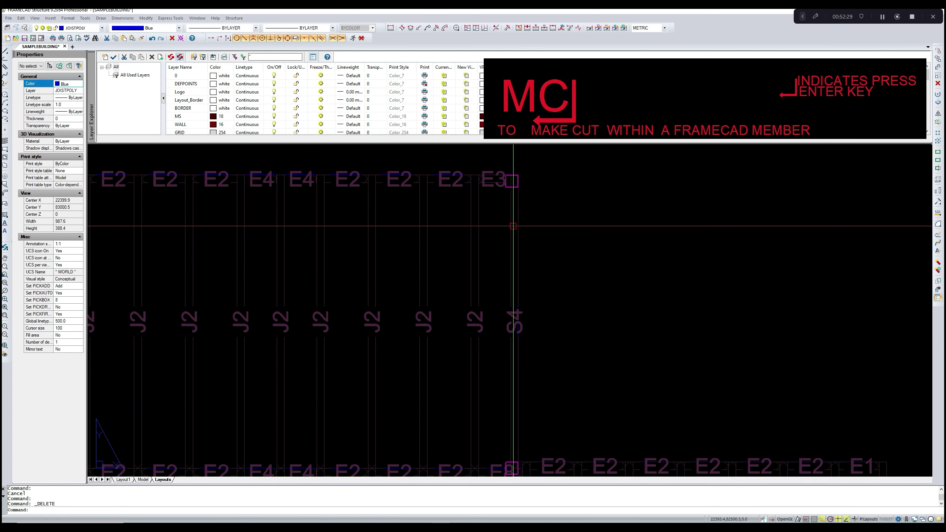
type("m")
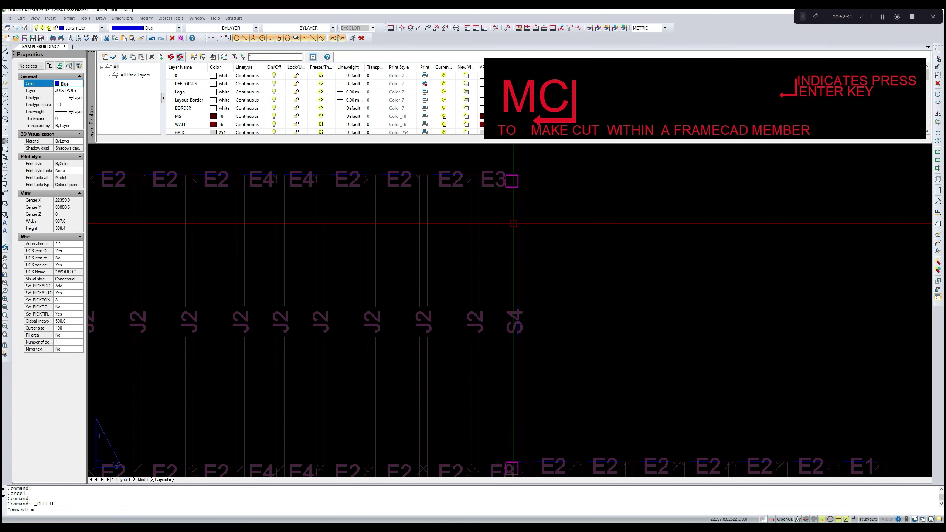
type("c")
key("Return")
left_click(519, 284)
scroll(518, 201, "up", 6)
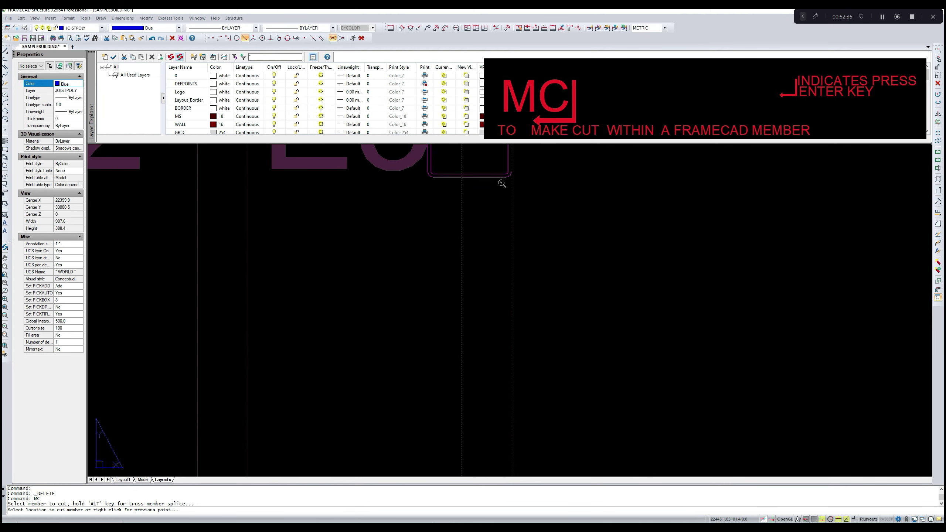
scroll(499, 178, "up", 3)
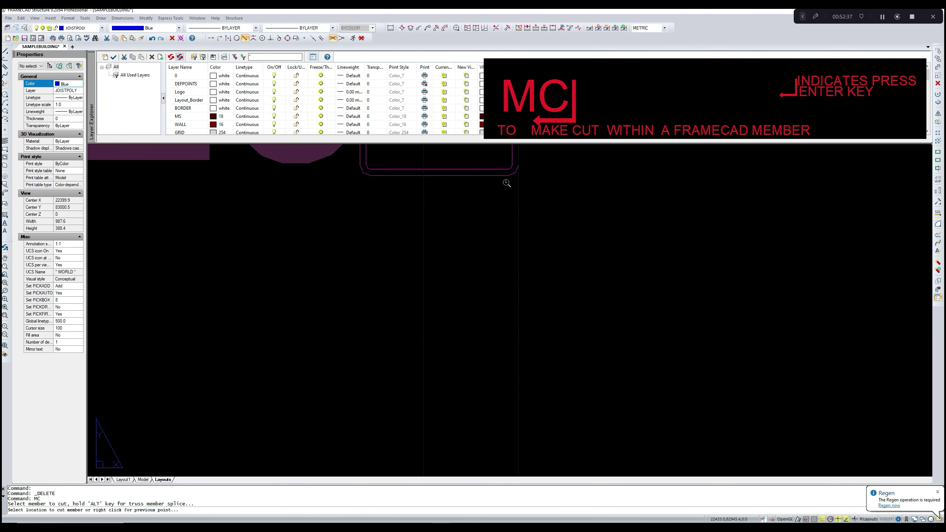
scroll(499, 194, "down", 6)
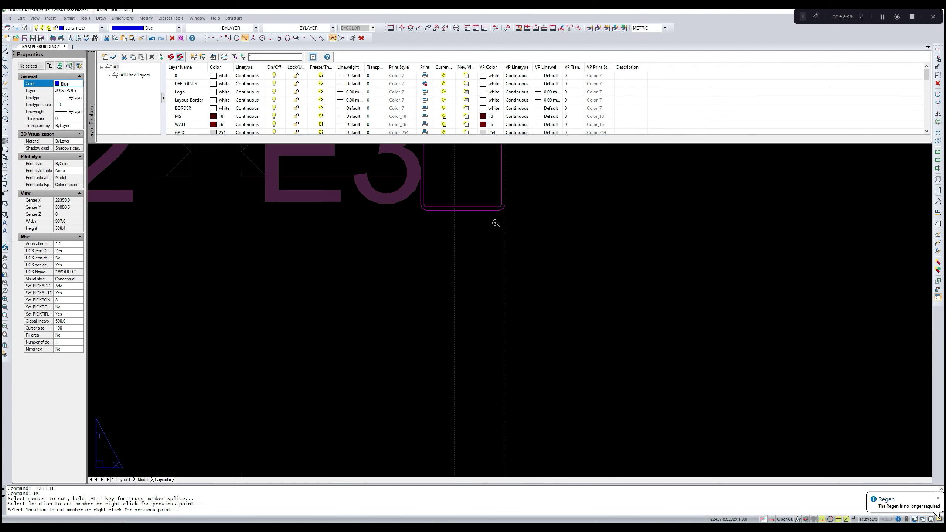
middle_click_drag(498, 240, 498, 123)
middle_click_drag(504, 259, 515, 130)
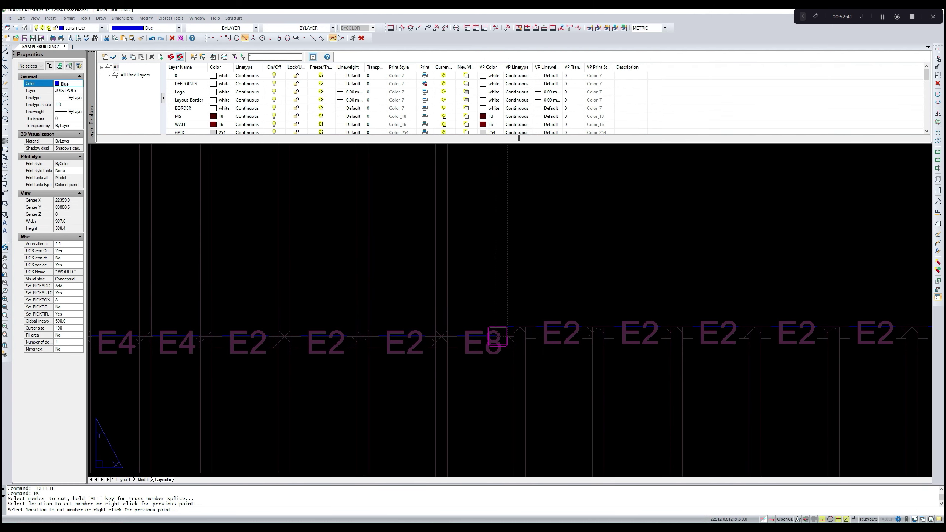
scroll(507, 298, "up", 5)
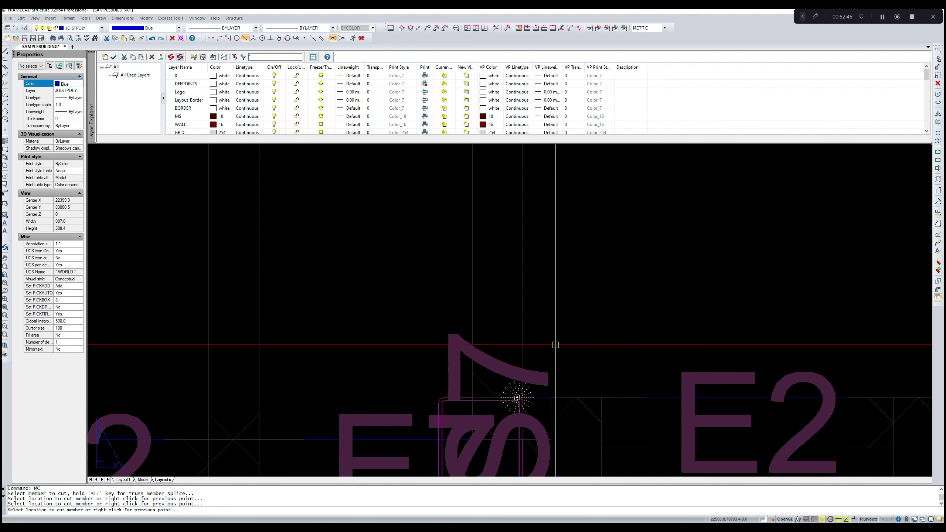
key("Return")
scroll(522, 358, "up", 2)
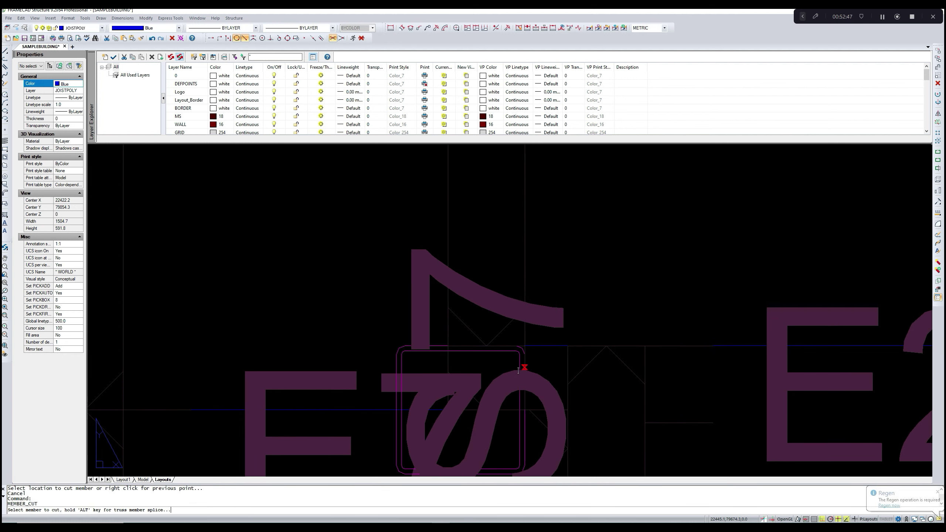
key("Escape")
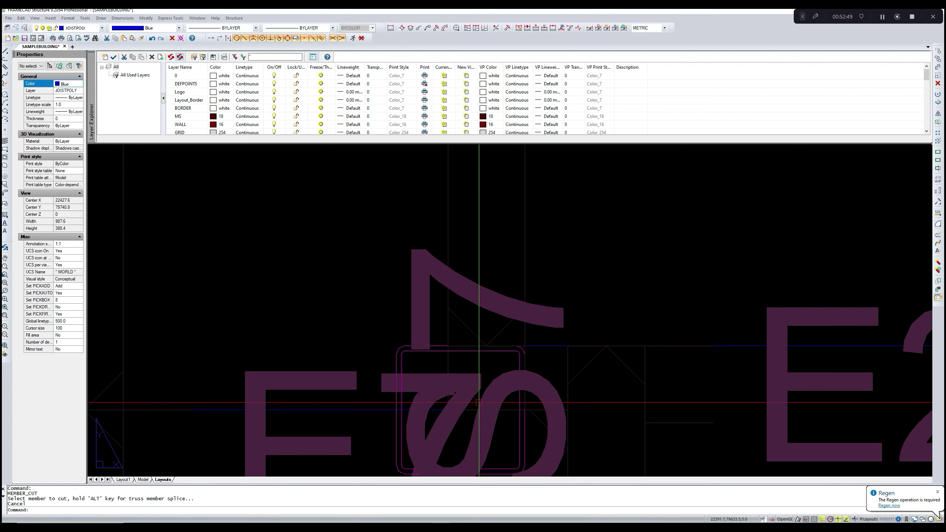
- Delete the cut-off side joist pieces lying inside the projecting block's lower-right and upper-right columns
left_click(479, 403)
key("Delete")
scroll(503, 340, "down", 8)
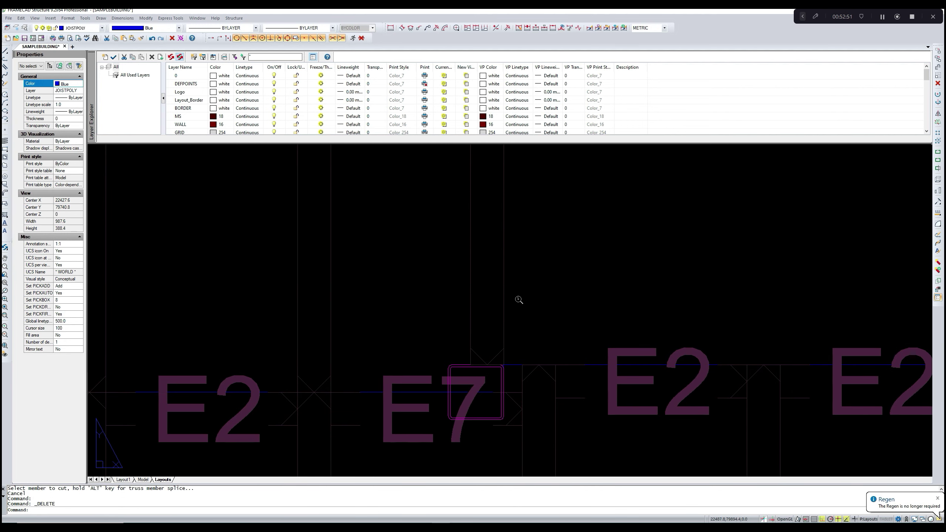
scroll(503, 340, "down", 2)
middle_click_drag(517, 253, 500, 358)
scroll(466, 179, "up", 3)
mouse_move(465, 178)
middle_mouse_down()
mouse_move(454, 262)
mouse_move(464, 277)
middle_mouse_up()
scroll(464, 278, "up", 3)
left_click(461, 299)
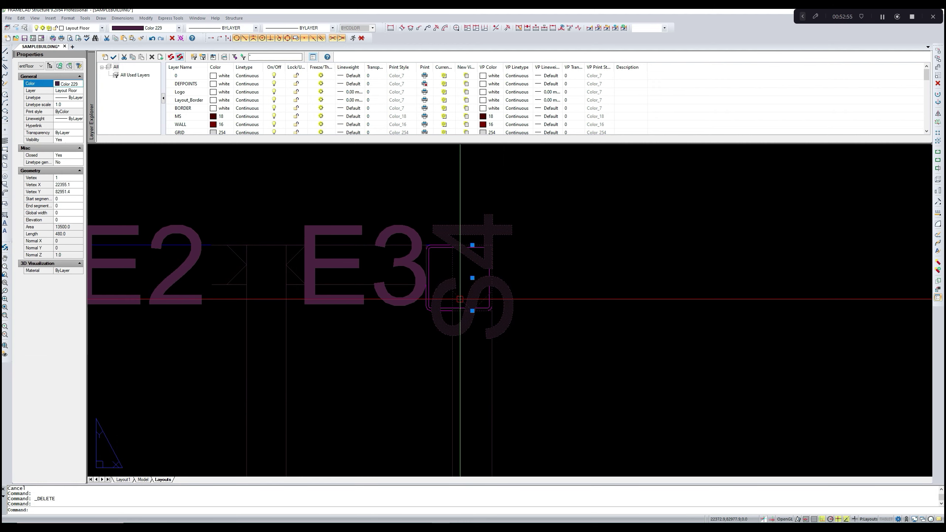
key("Delete")
scroll(423, 262, "down", 7)
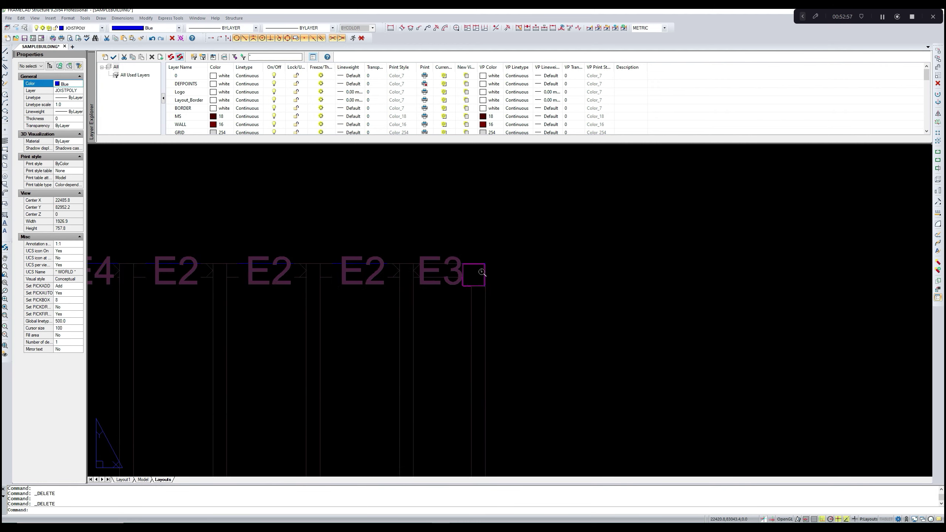
- Cut the projecting block's left side joist S2 at the facing edges of its lower and upper columns using the MC command
scroll(422, 262, "up", 4)
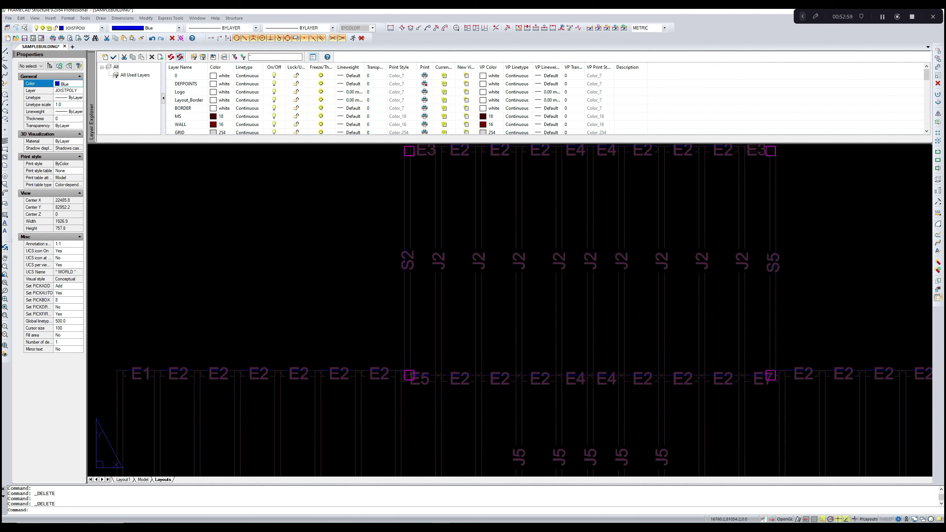
type("mc")
key("Return")
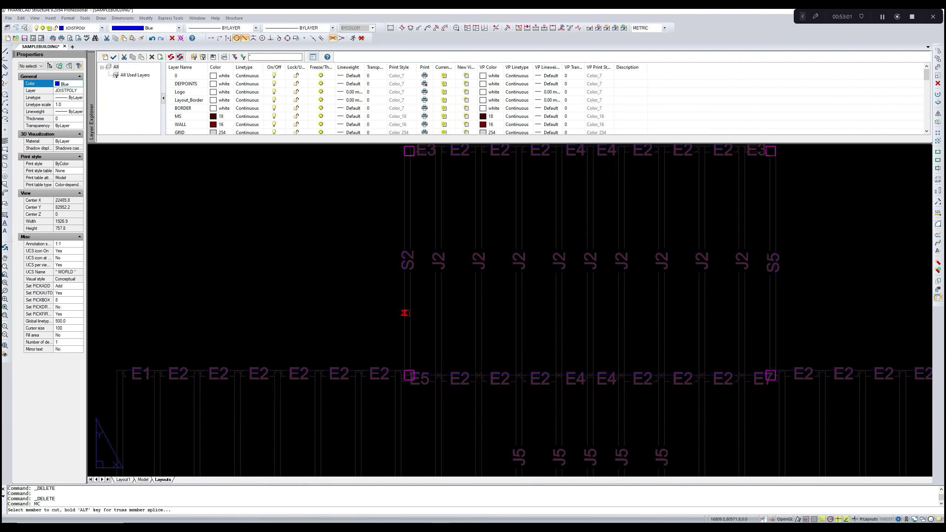
left_click(407, 315)
scroll(406, 365, "up", 7)
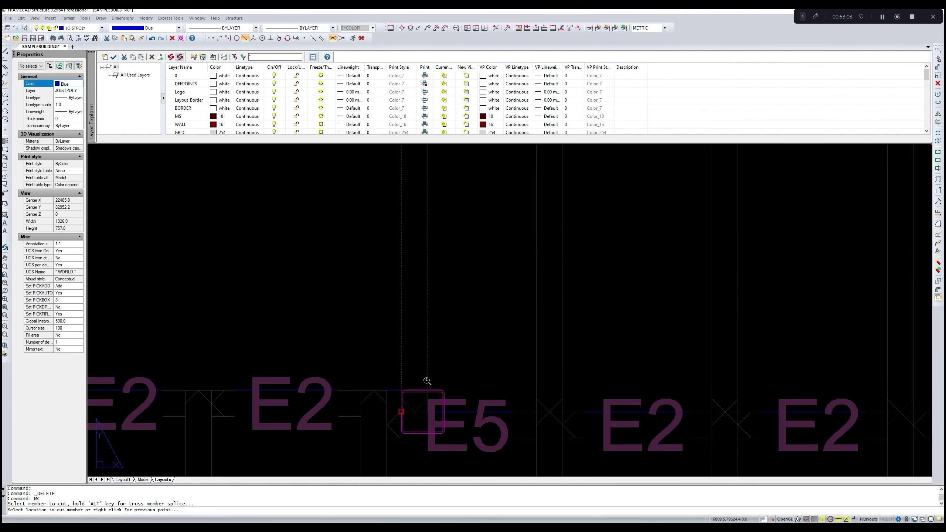
left_click(426, 388)
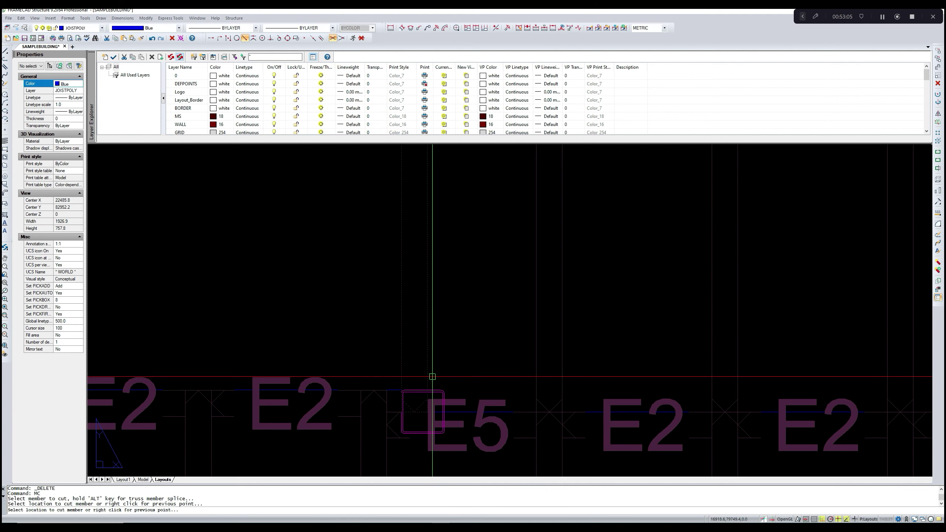
scroll(438, 354, "down", 5)
middle_click_drag(442, 201, 416, 329)
scroll(412, 257, "up", 1)
scroll(408, 276, "up", 7)
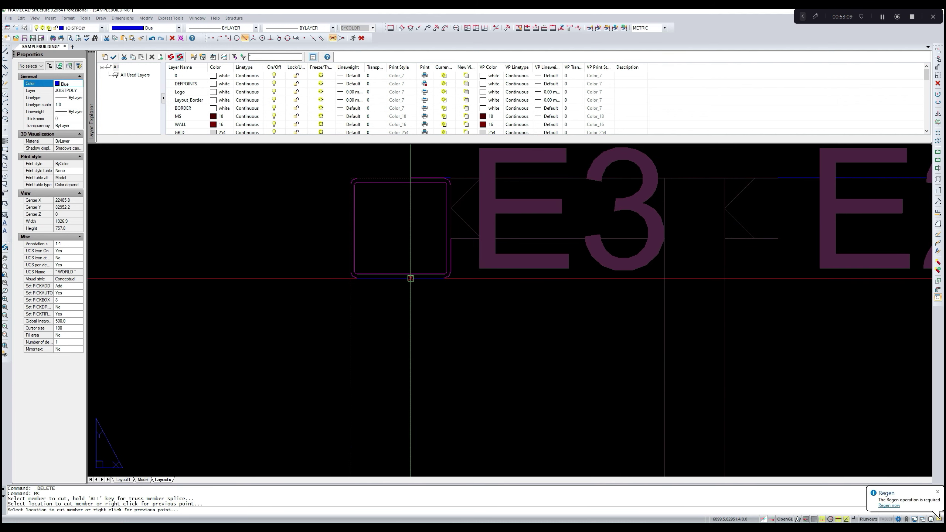
left_click(410, 277)
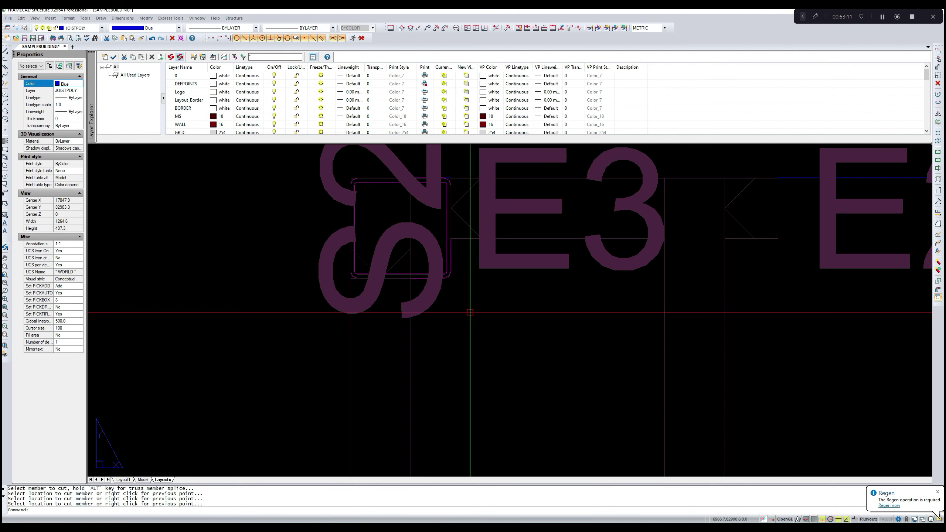
scroll(470, 312, "down", 2)
key("Escape")
- Delete the cut-off side joist pieces lying inside the projecting block's upper-left and lower-left columns
left_click(413, 278)
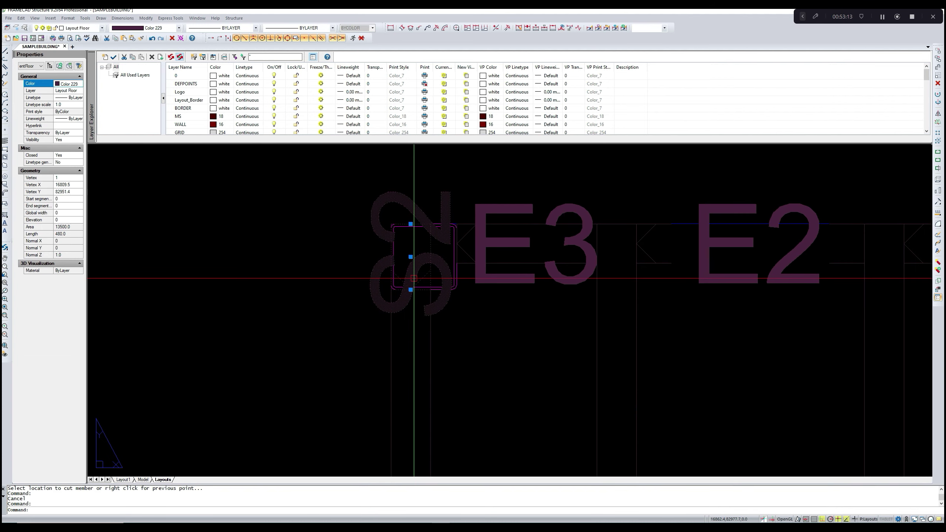
key("Delete")
scroll(429, 291, "down", 6)
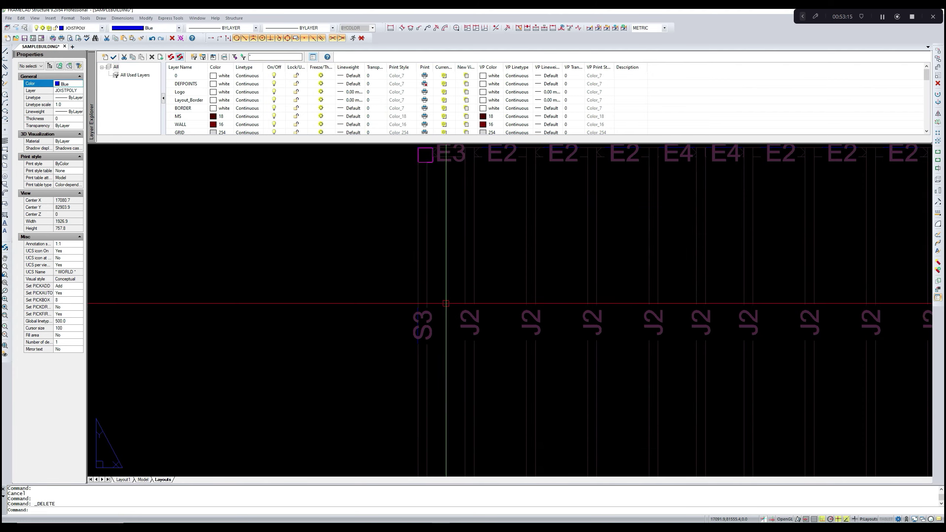
middle_click_drag(460, 423, 466, 296)
scroll(432, 346, "up", 9)
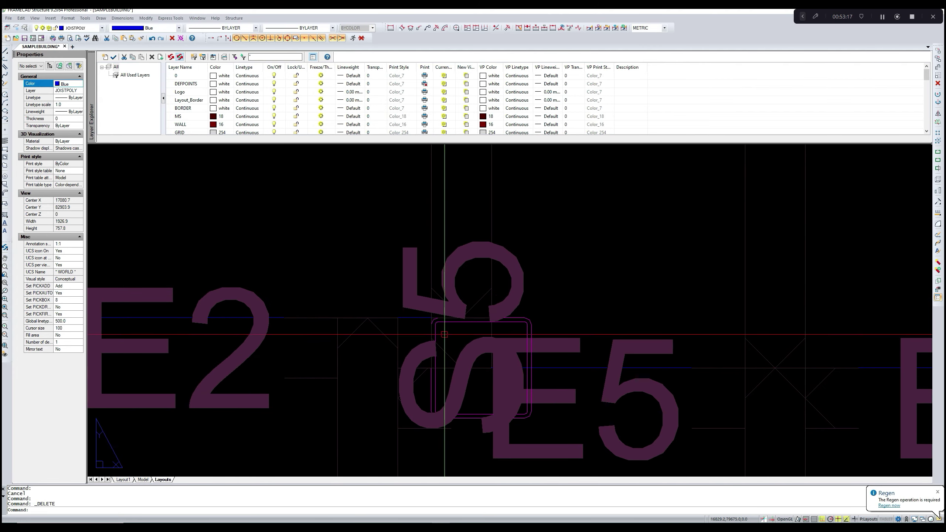
left_click(444, 349)
key("Delete")
scroll(462, 317, "down", 8)
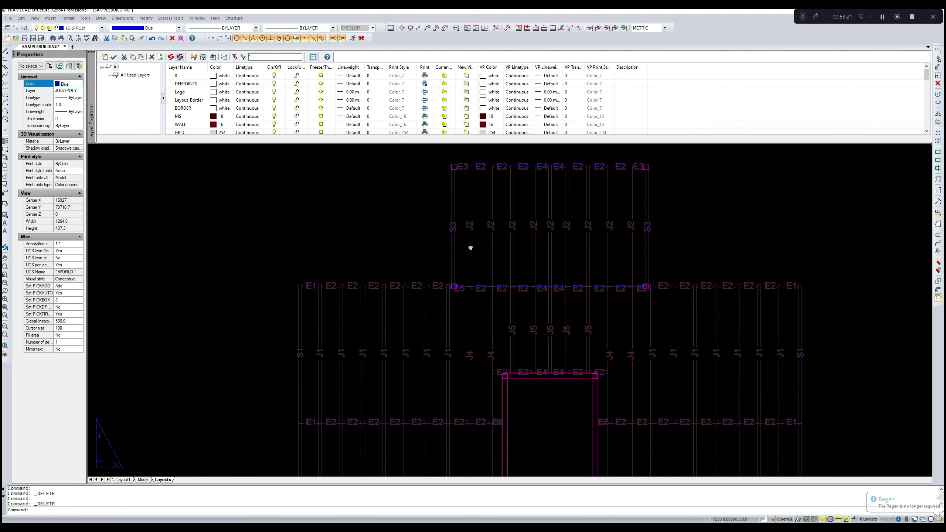
- Switch from the layout sheets to the 3D building model
left_click(143, 480)
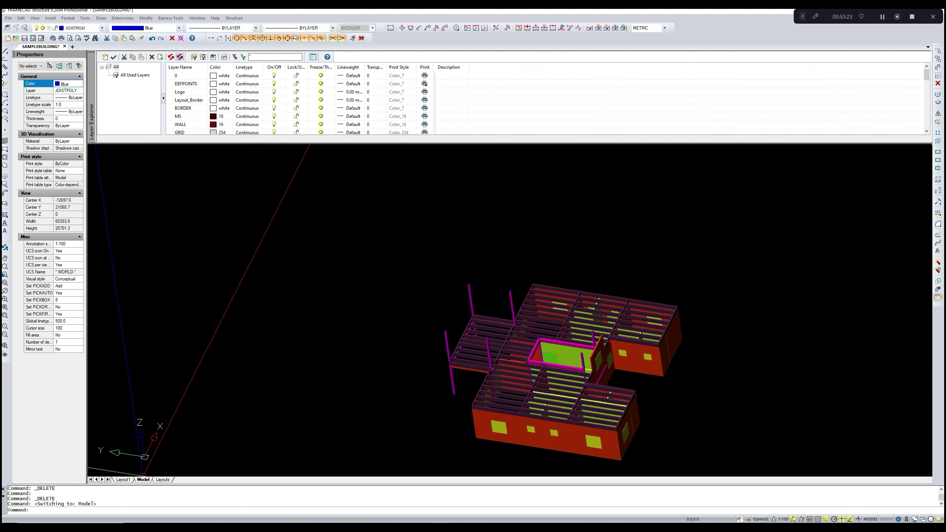
- Clear the outdated 3D floor joists with the J3D command and run it again to rebuild them from the edited layout
type("J3D")
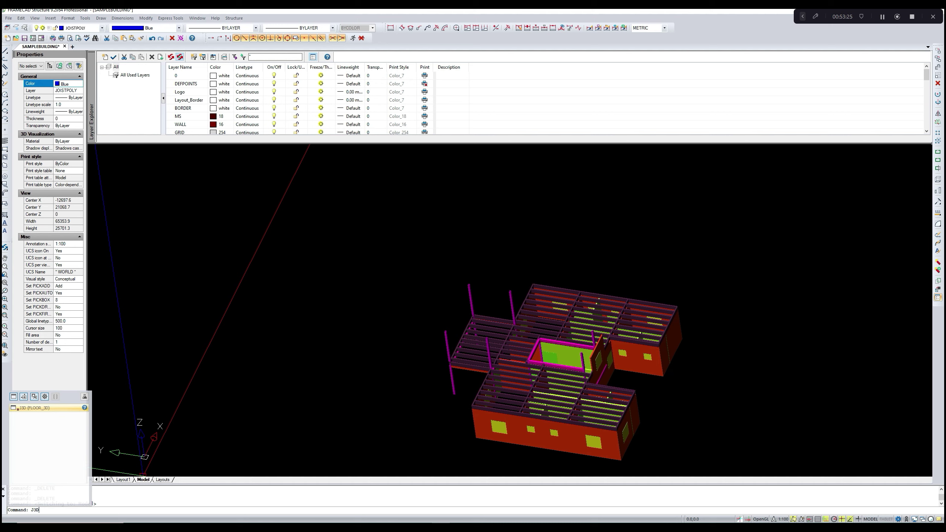
key("Return")
type("J3D")
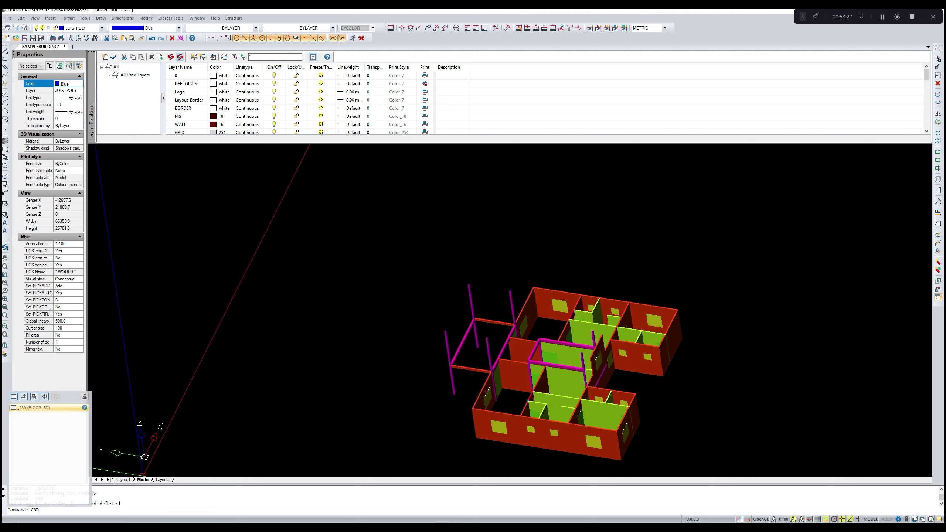
key("Return")
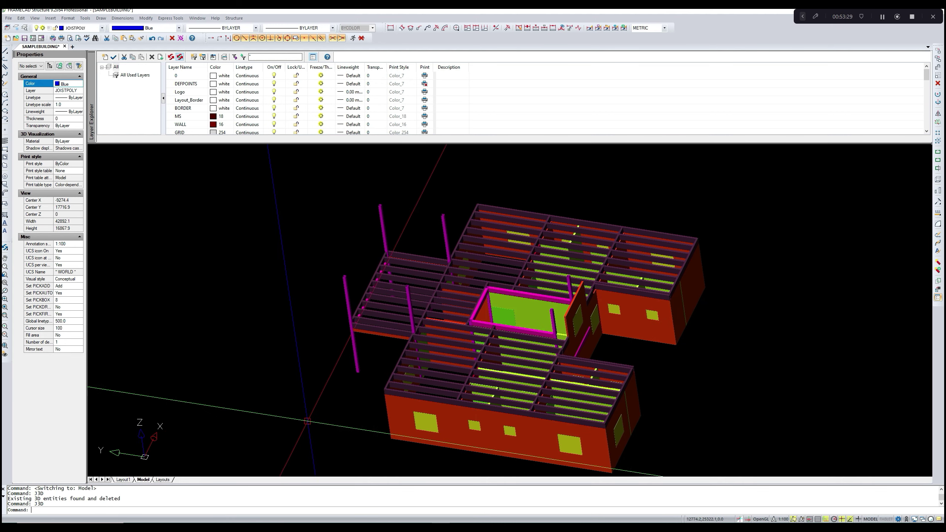
- Examine the rebuilt 3D joists where they meet the four columns of the projecting block
scroll(352, 290, "up", 8)
middle_click_drag(353, 290, 346, 320)
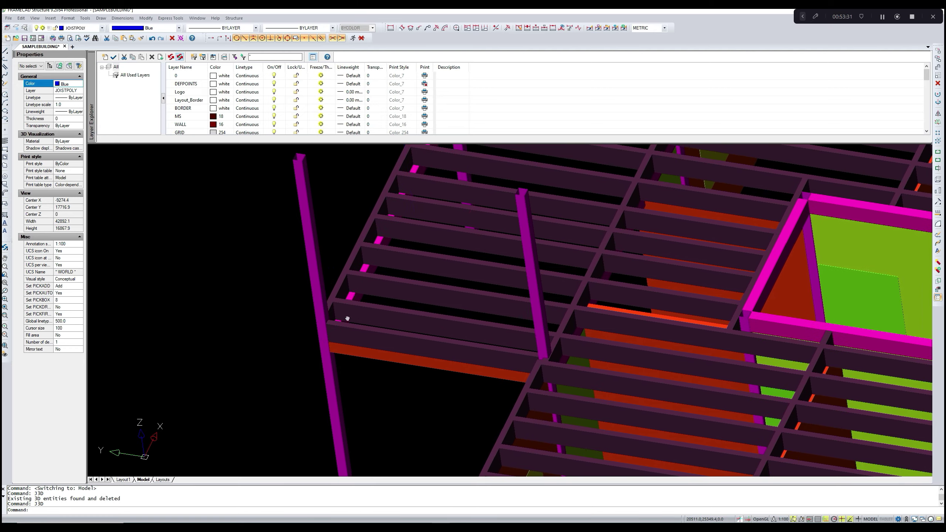
middle_click_drag(417, 325, 363, 390)
middle_click_drag(459, 239, 412, 352)
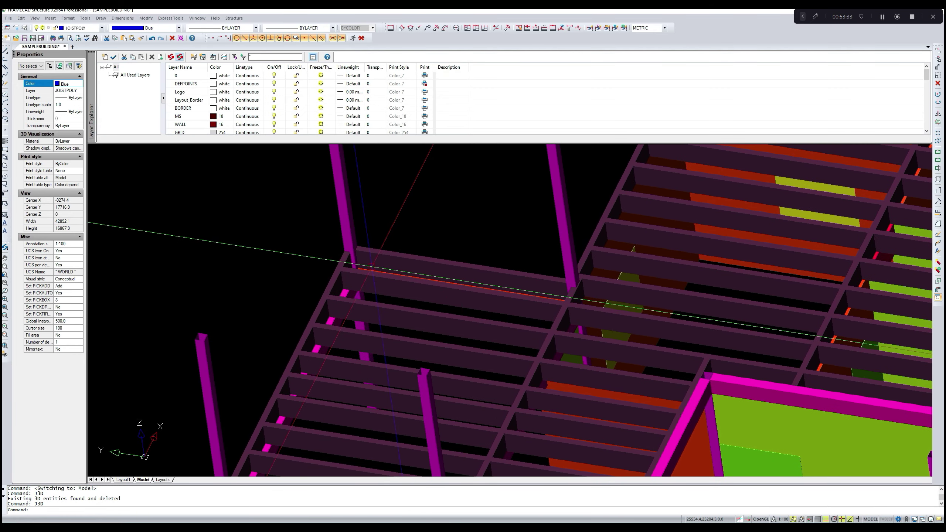
scroll(374, 266, "up", 1)
scroll(374, 266, "down", 2)
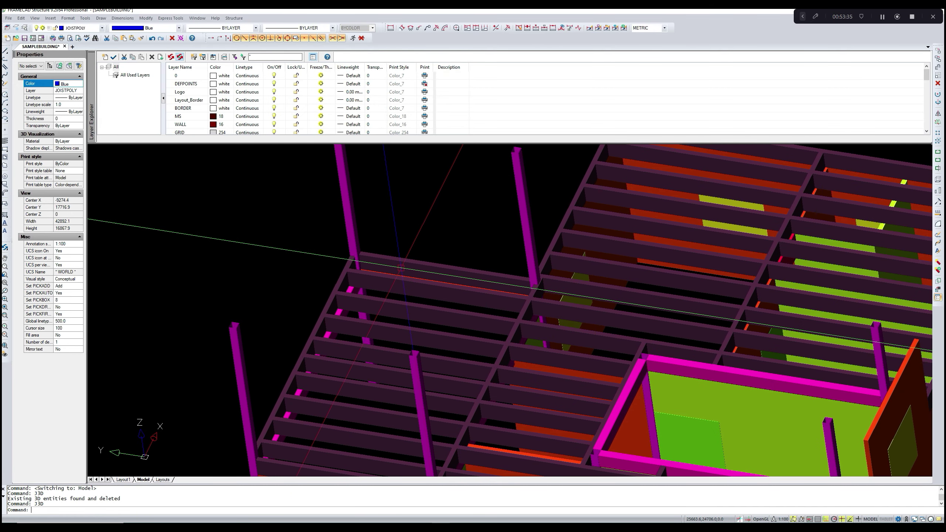
scroll(400, 268, "down", 1)
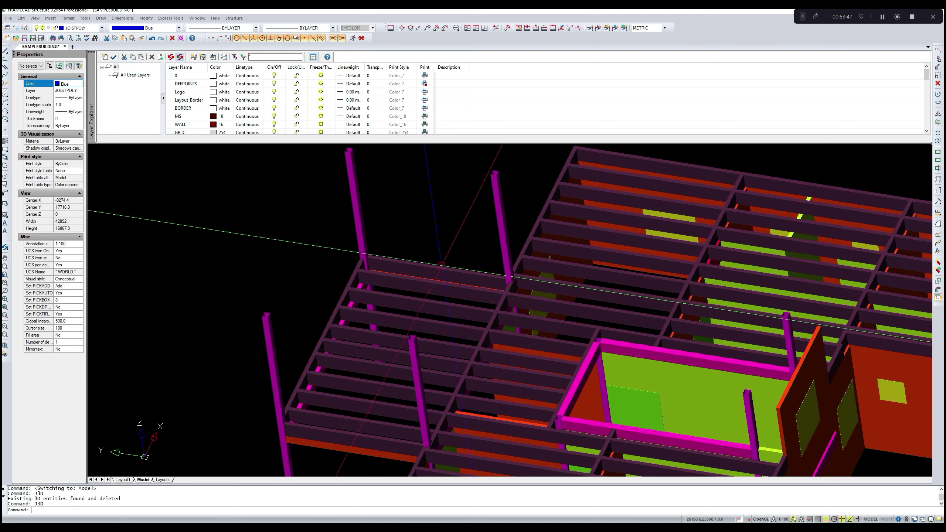
scroll(511, 247, "down", 4)
scroll(546, 273, "up", 3)
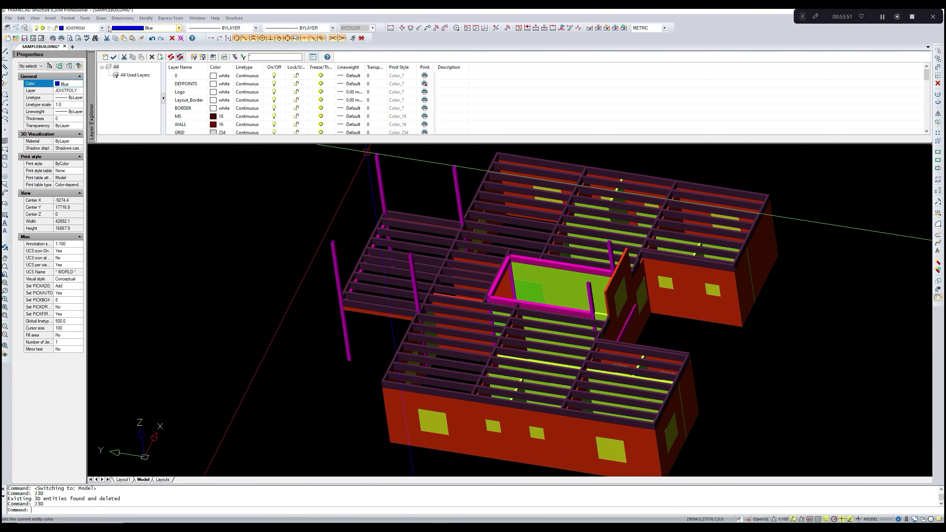
- Examine the joist floor, columns and walls from the building's other sides using the free 3D orbit
left_click(100, 18)
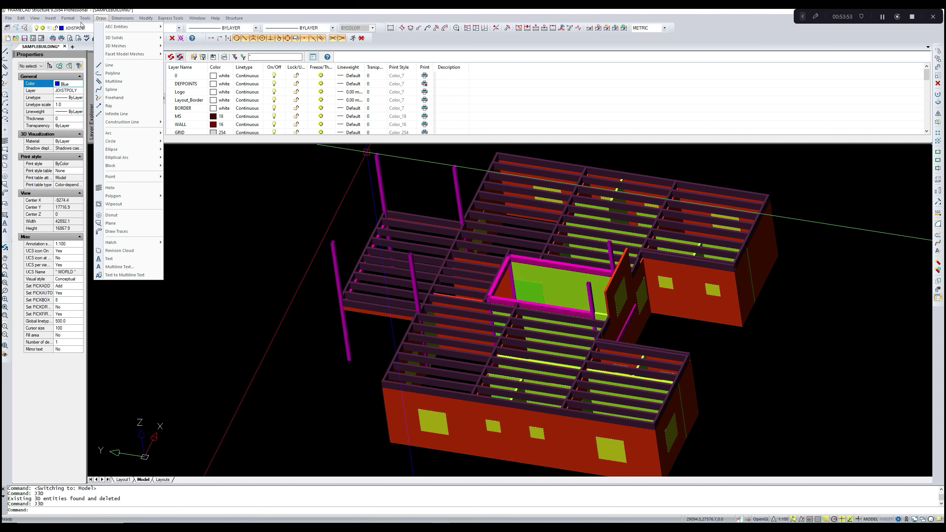
mouse_move(38, 18)
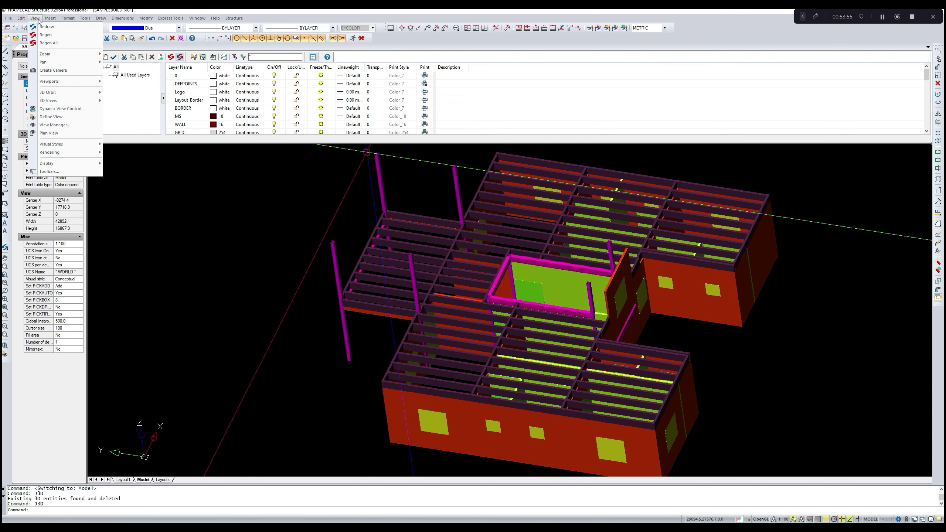
mouse_move(55, 95)
left_click(124, 101)
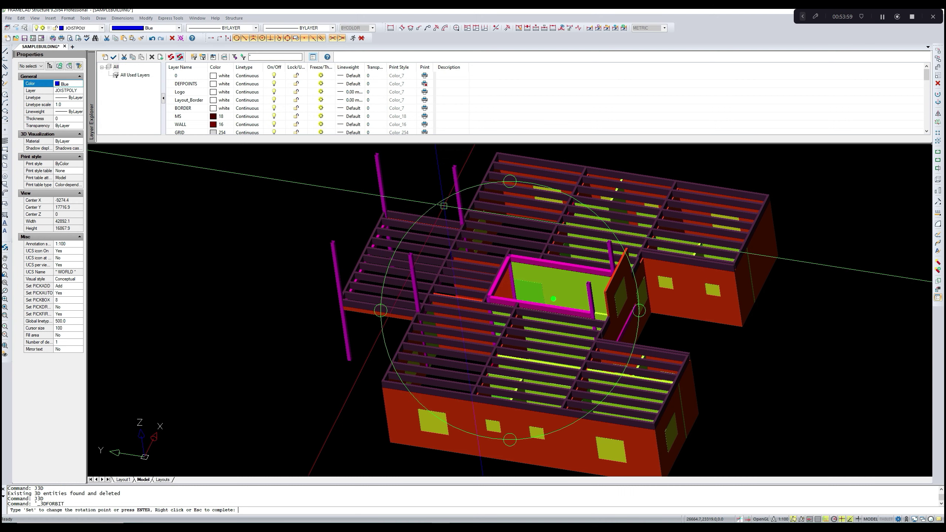
left_click_drag(466, 268, 579, 351)
left_click_drag(571, 326, 523, 302)
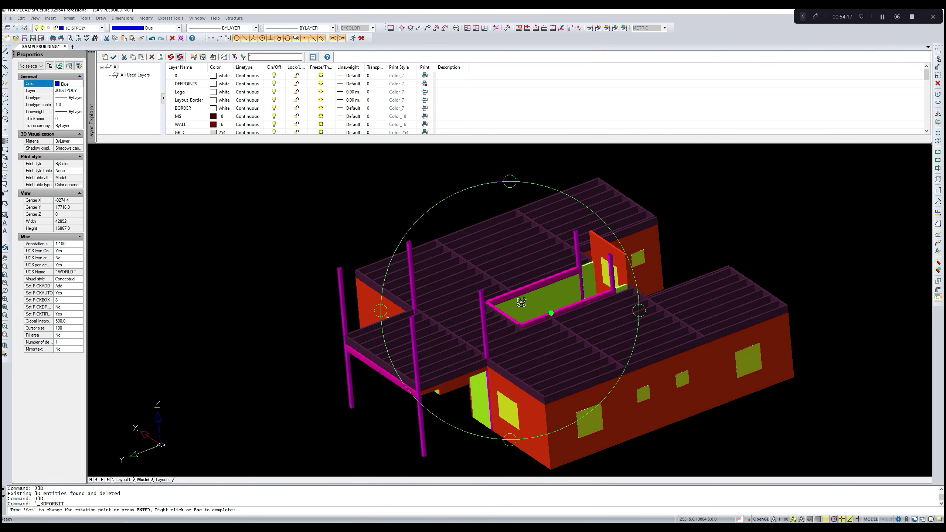
- Return to the layout sheets, bring the whole set of sheets into view and save the drawing
left_click(162, 479)
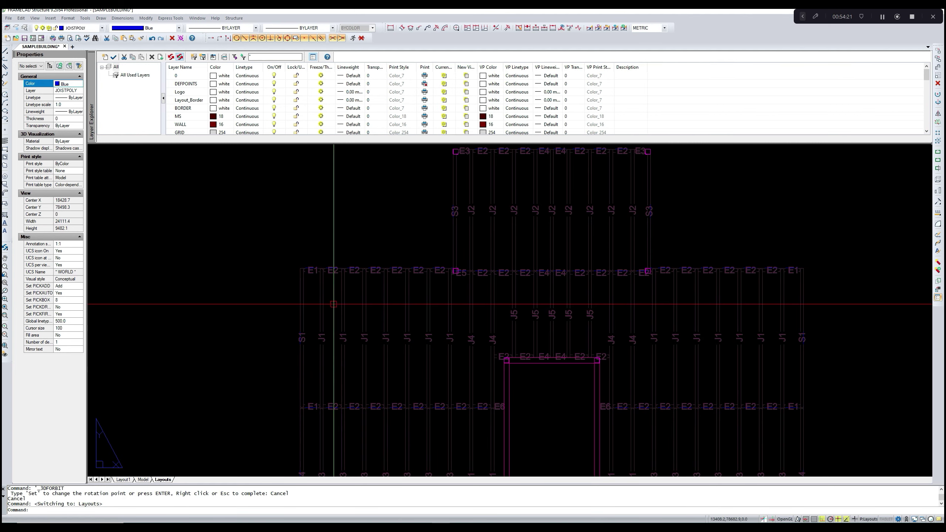
scroll(525, 343, "down", 5)
scroll(460, 274, "down", 6)
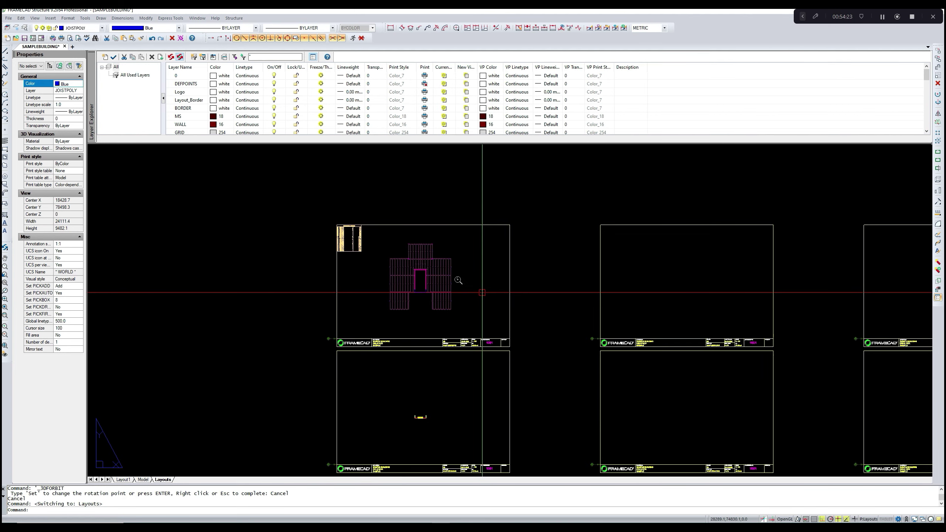
scroll(428, 309, "up", 1)
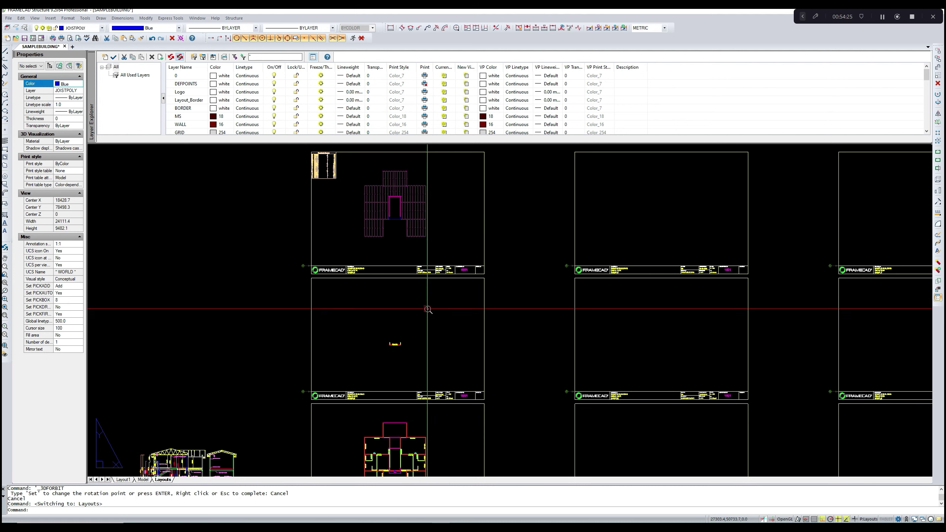
scroll(427, 308, "down", 3)
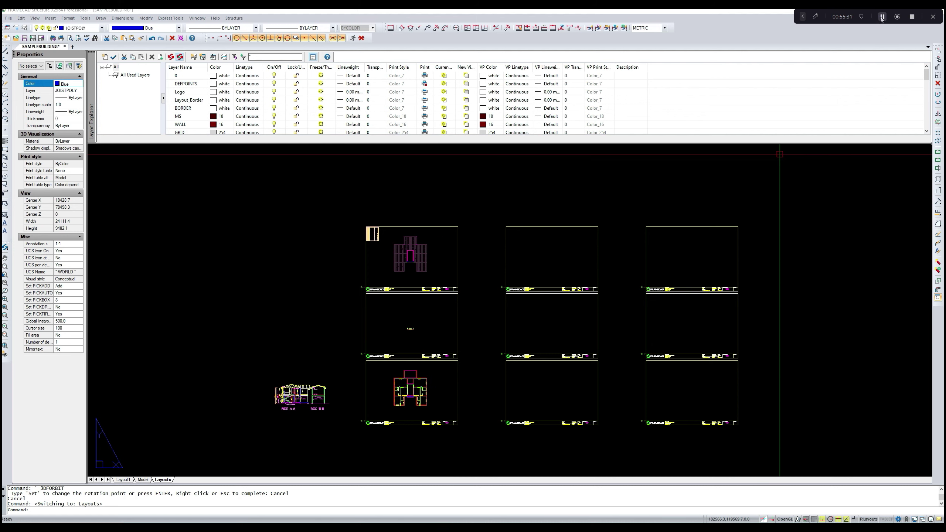
left_click(8, 18)
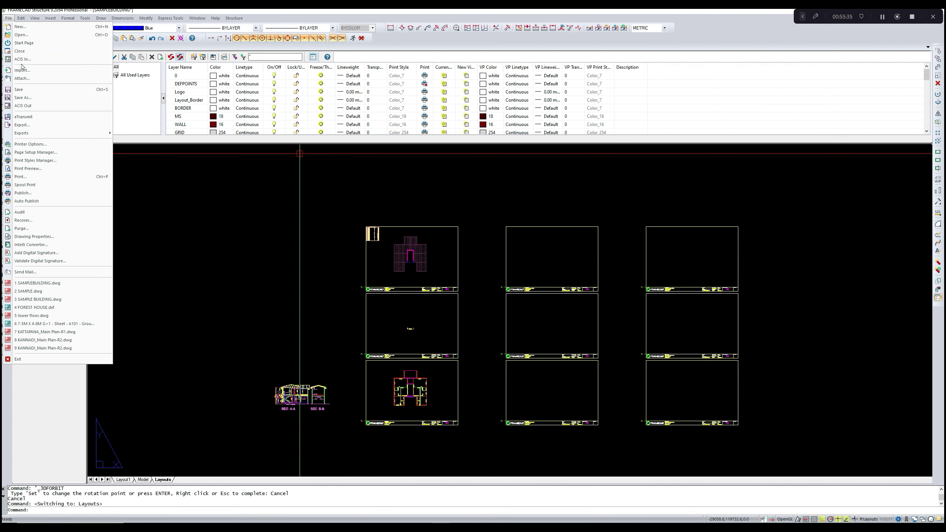
left_click(20, 89)
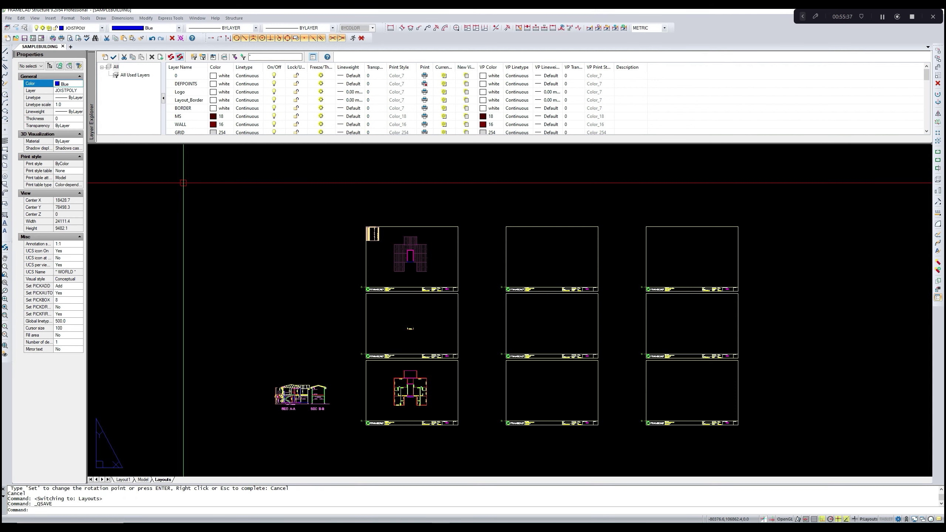